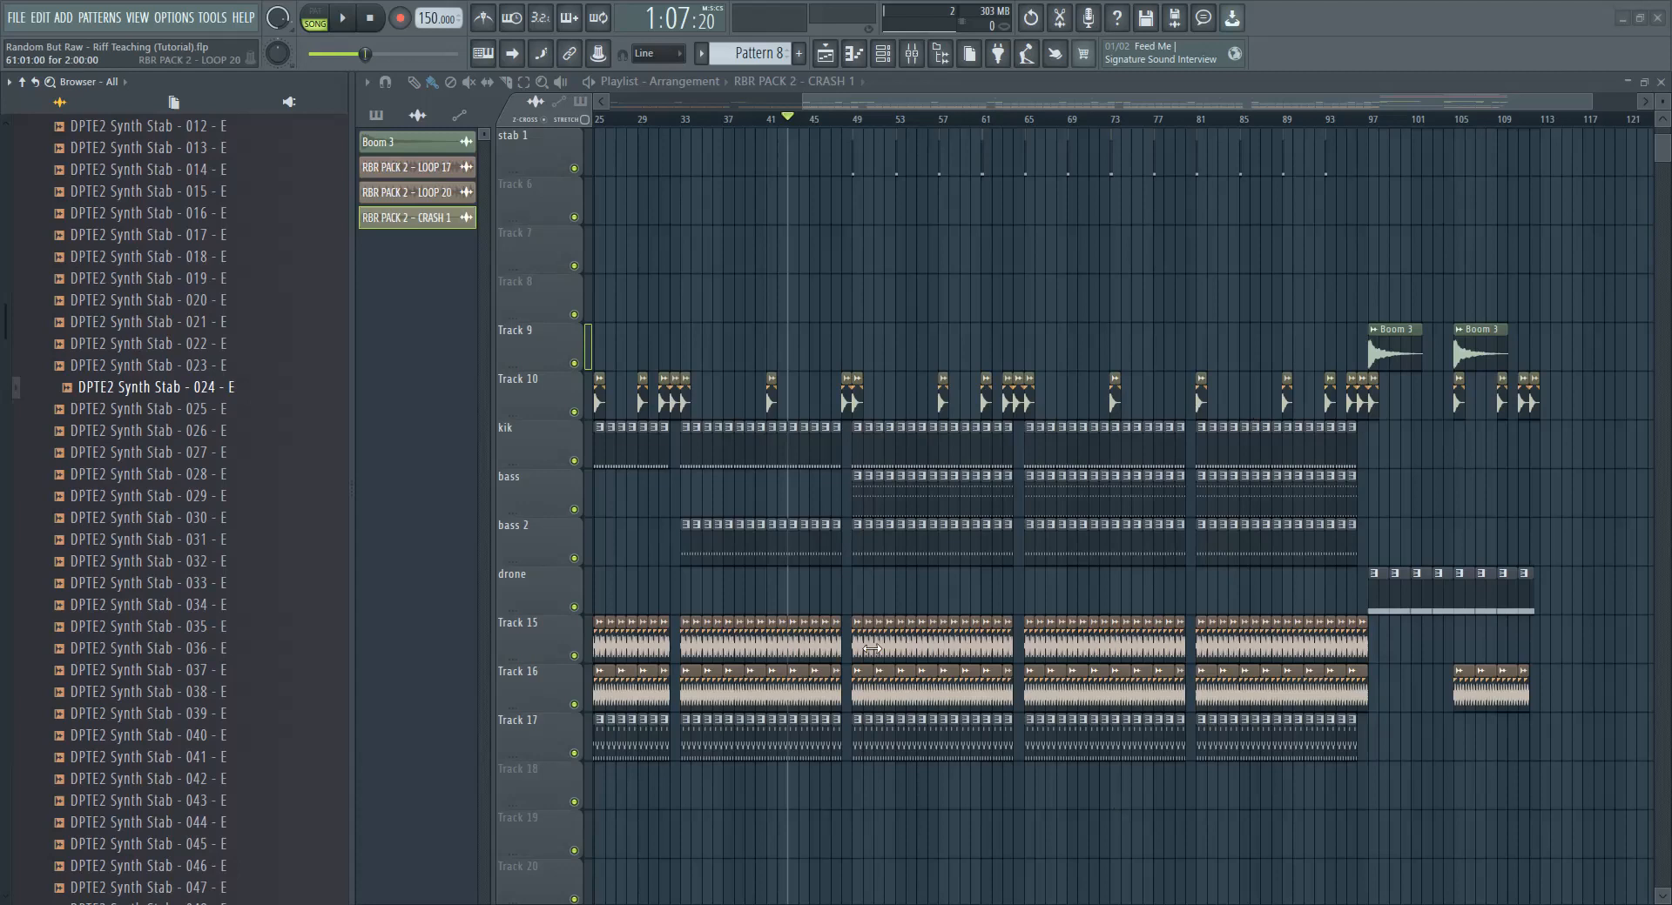
# Step: Check the notes in the bass pattern and play the arrangement from about bar 32
pyautogui.doubleClick(882, 500)
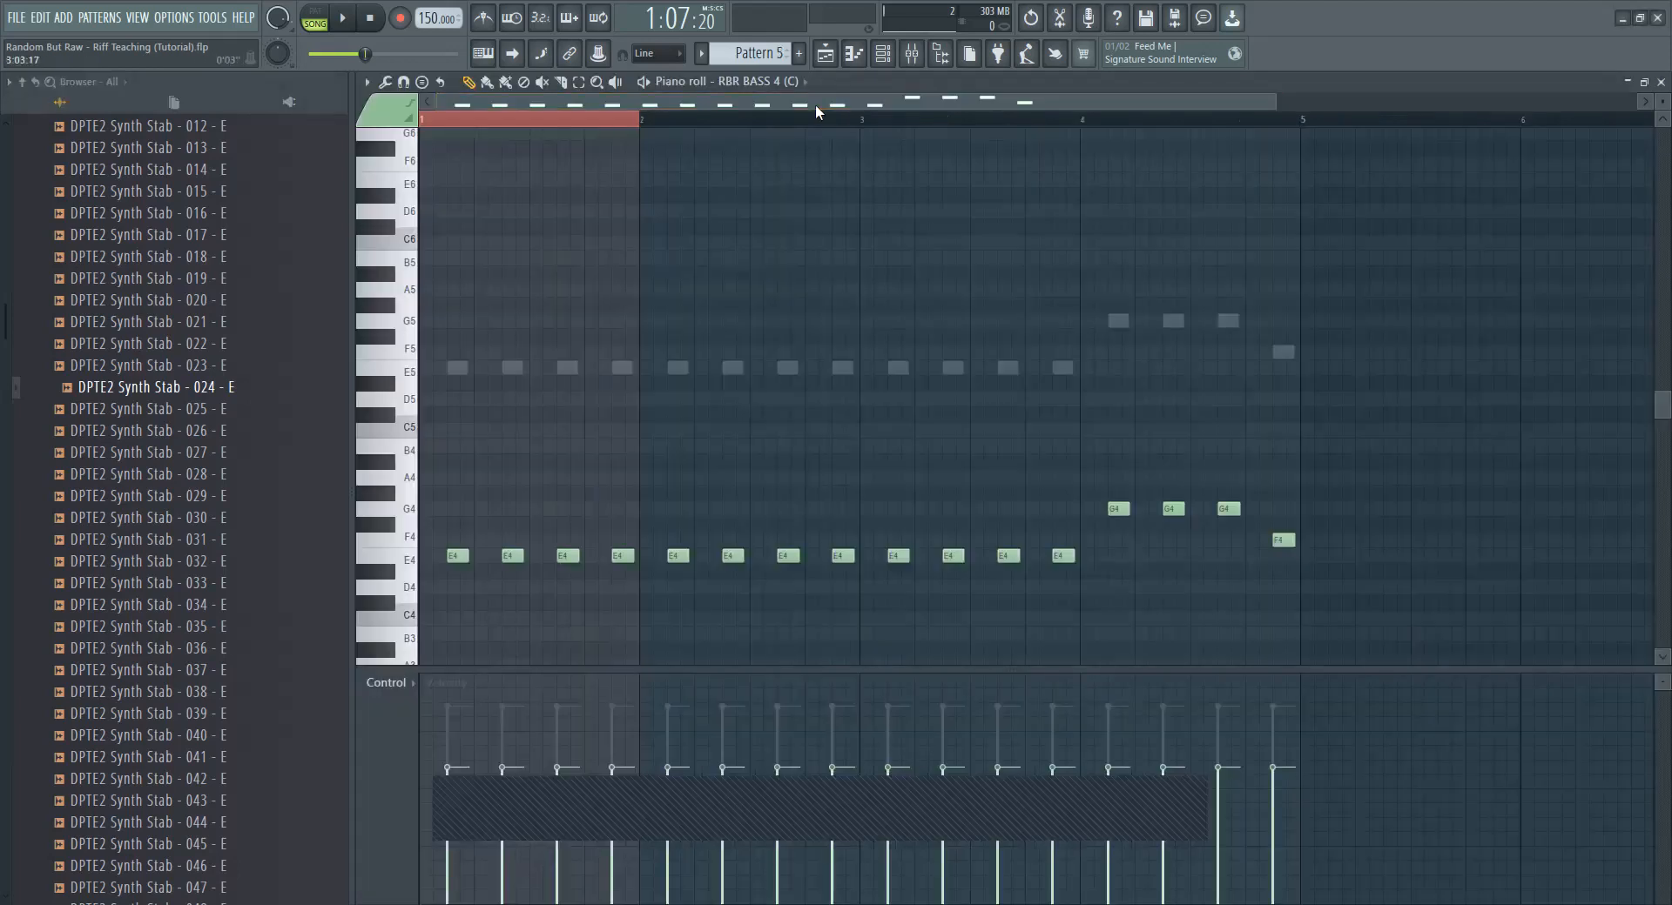
pyautogui.click(824, 58)
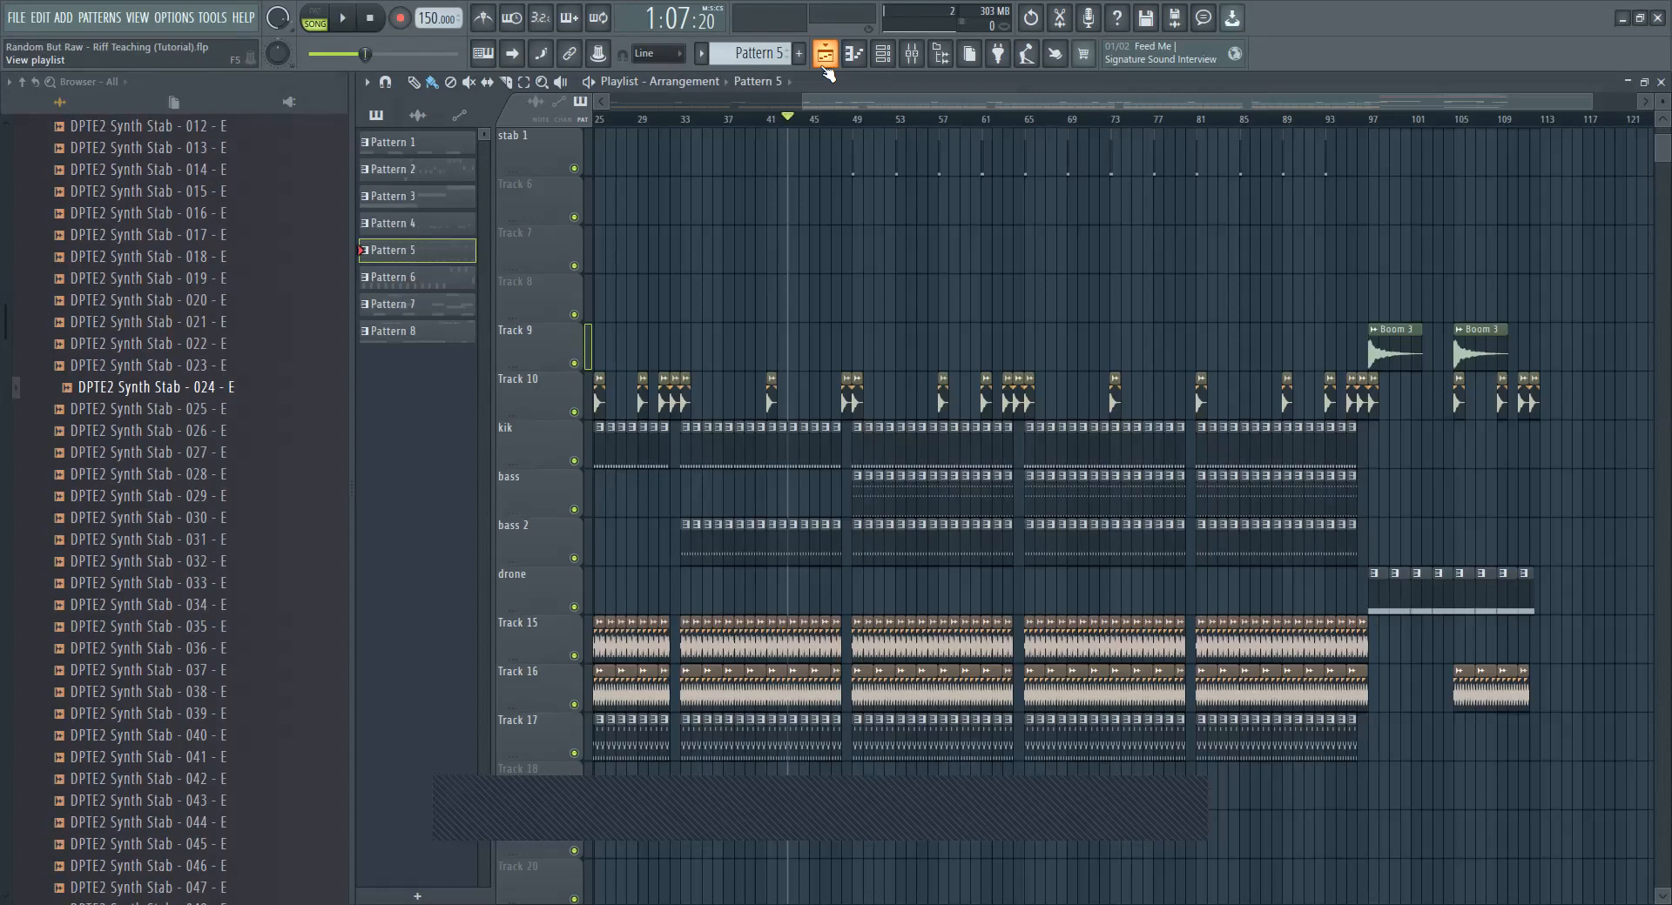
pyautogui.click(842, 119)
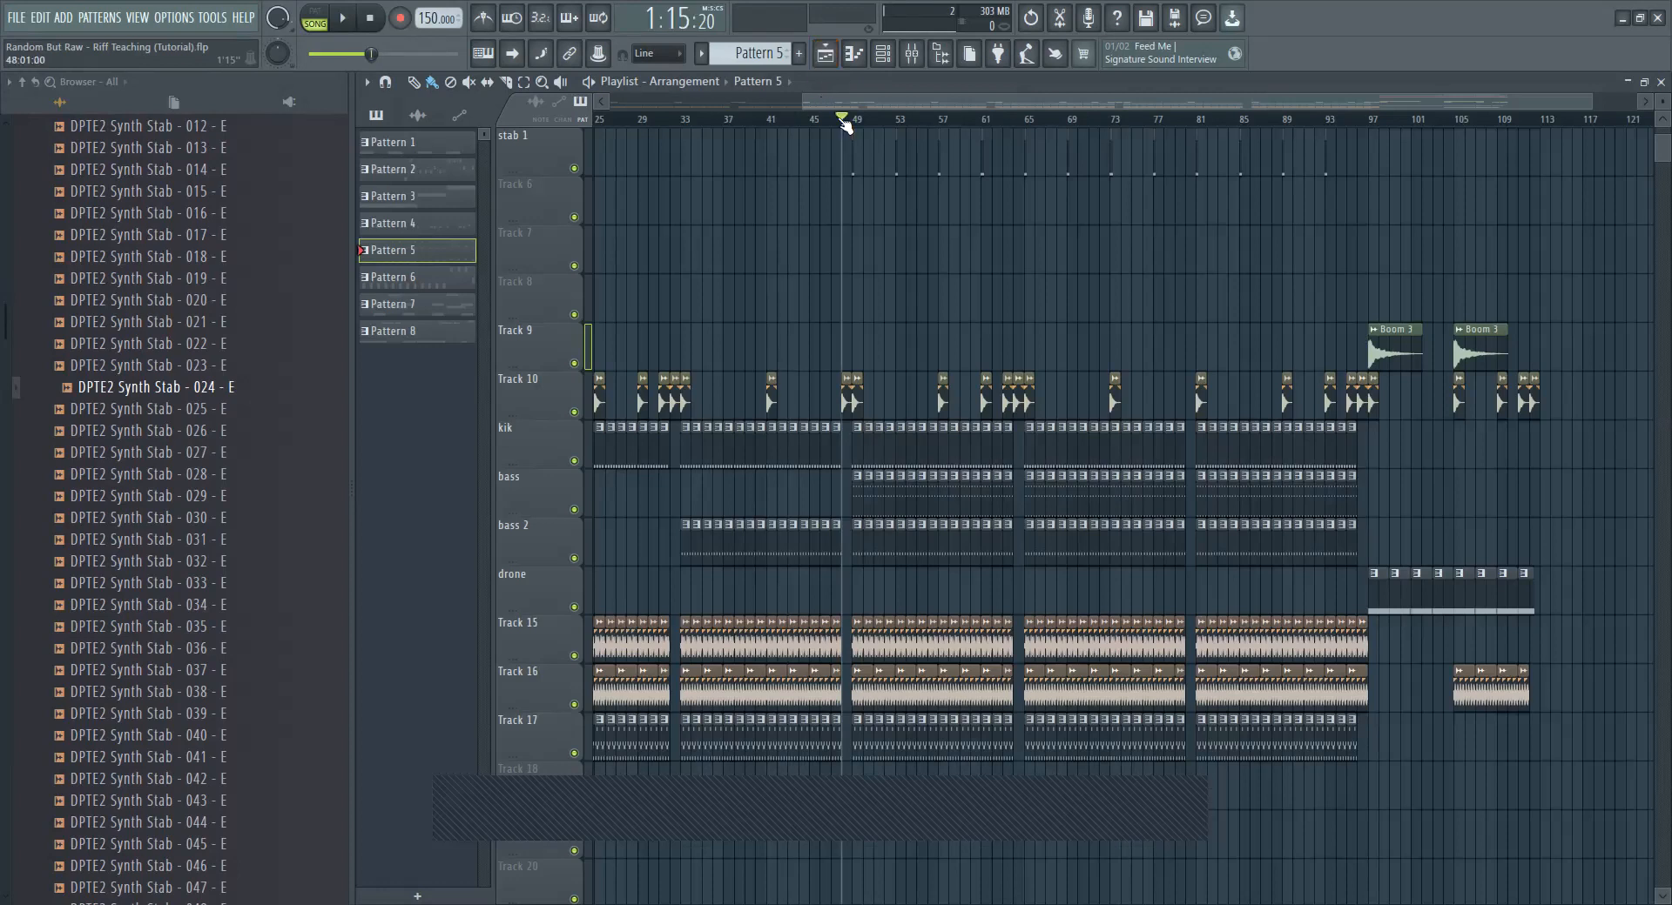
pyautogui.click(670, 120)
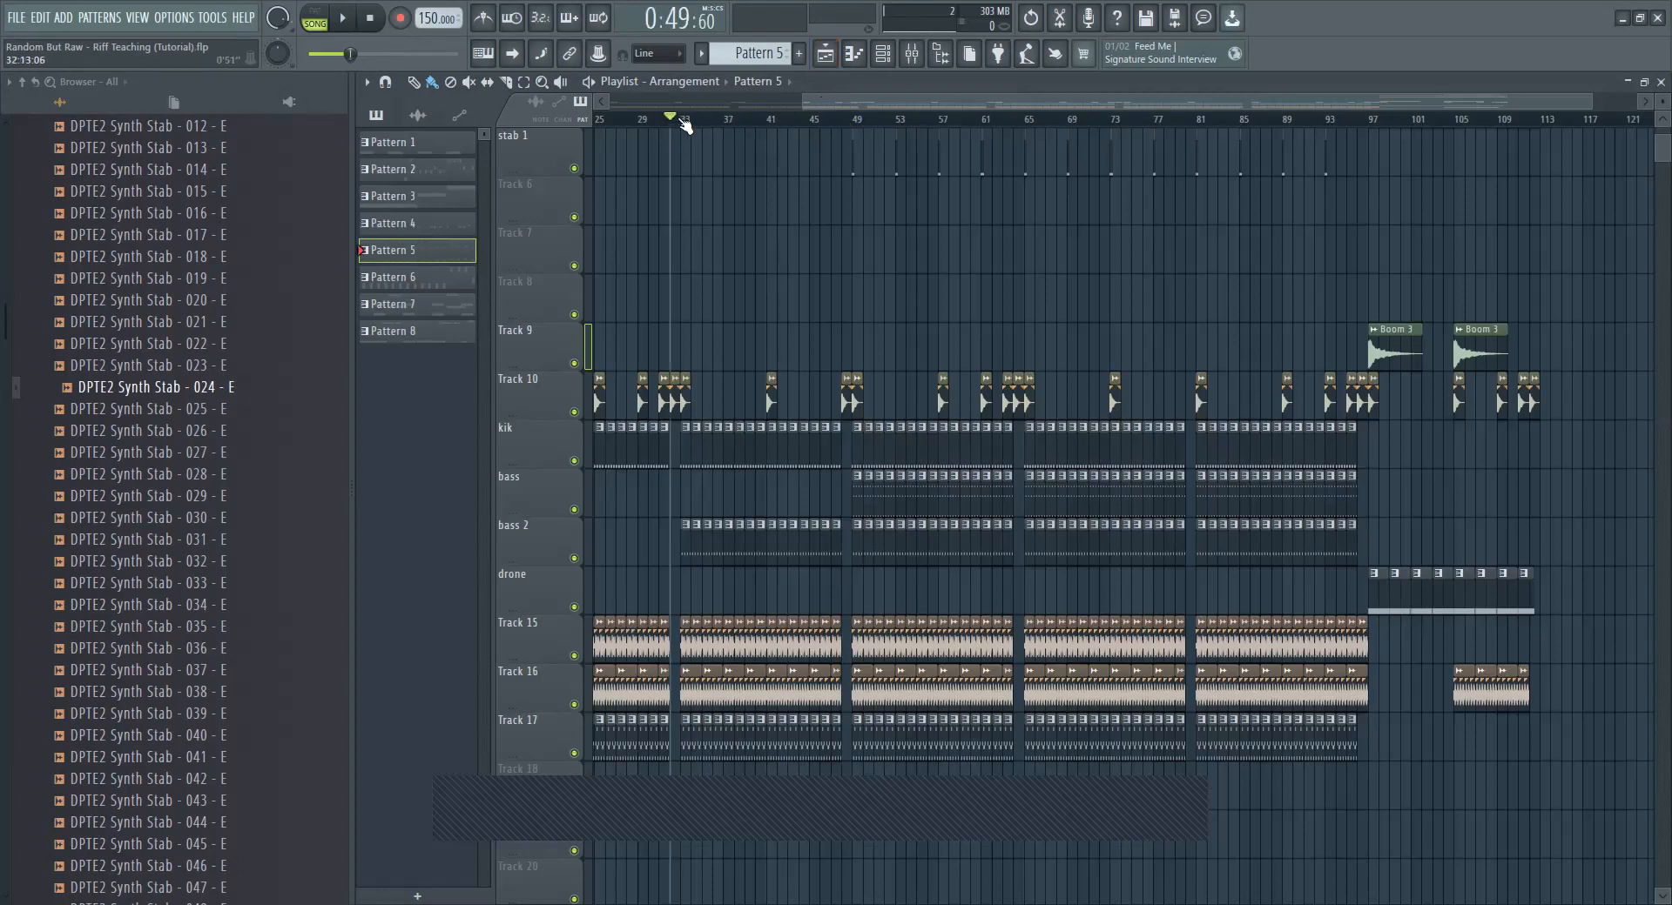
pyautogui.click(354, 26)
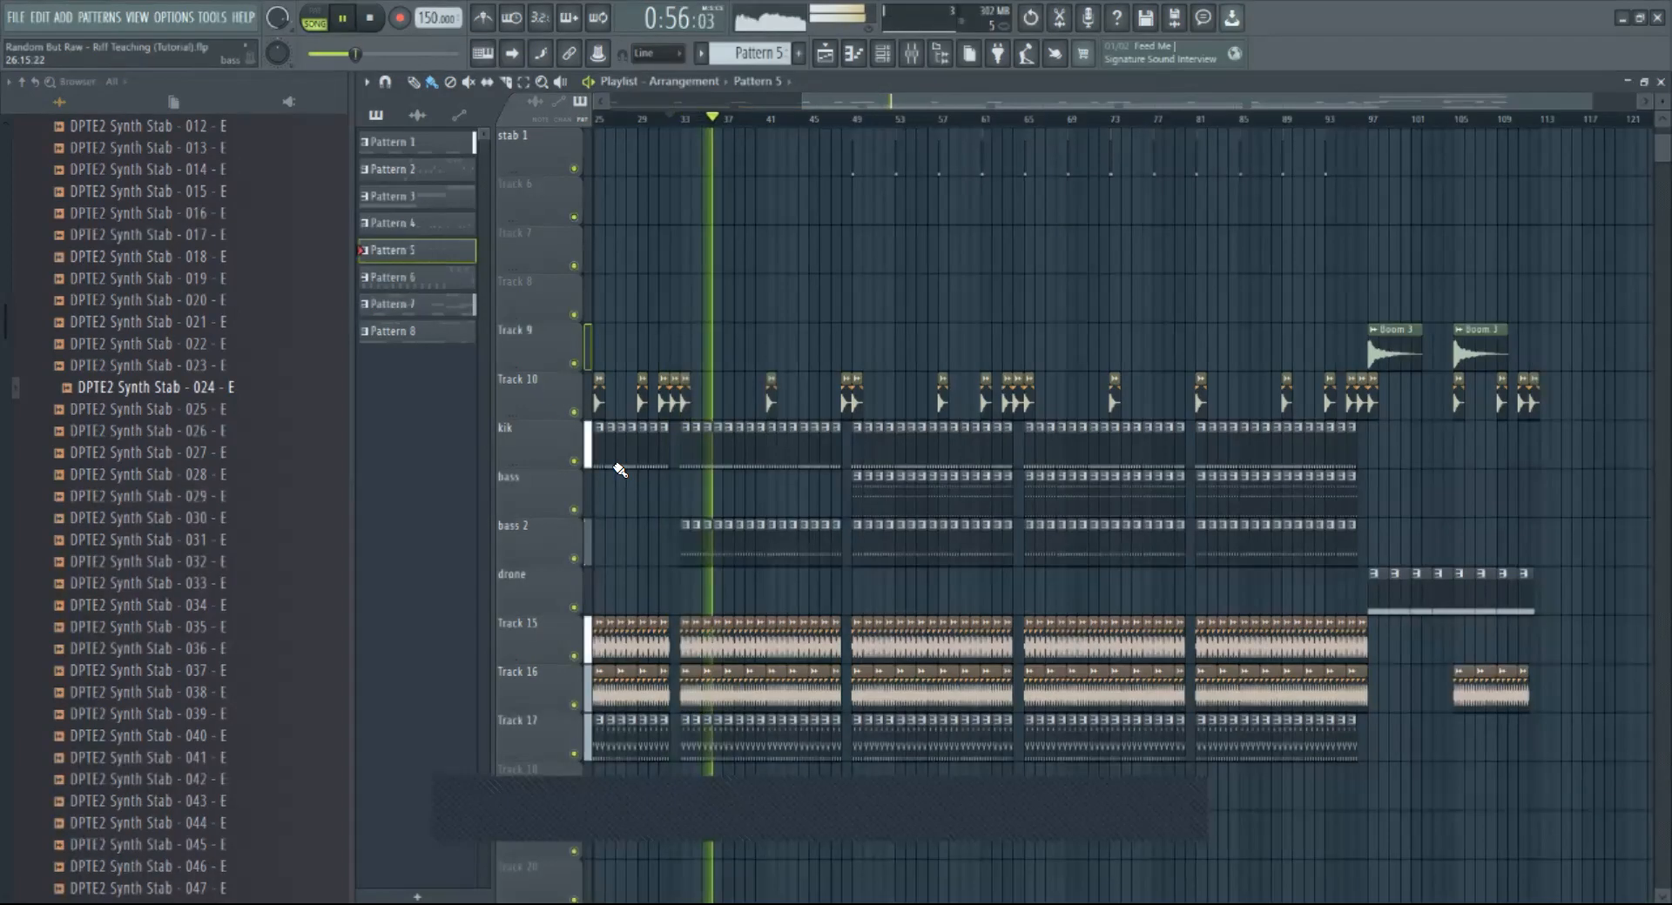
# Step: Listen to the arrangement from about bar 49, where the bass track comes in
pyautogui.click(853, 119)
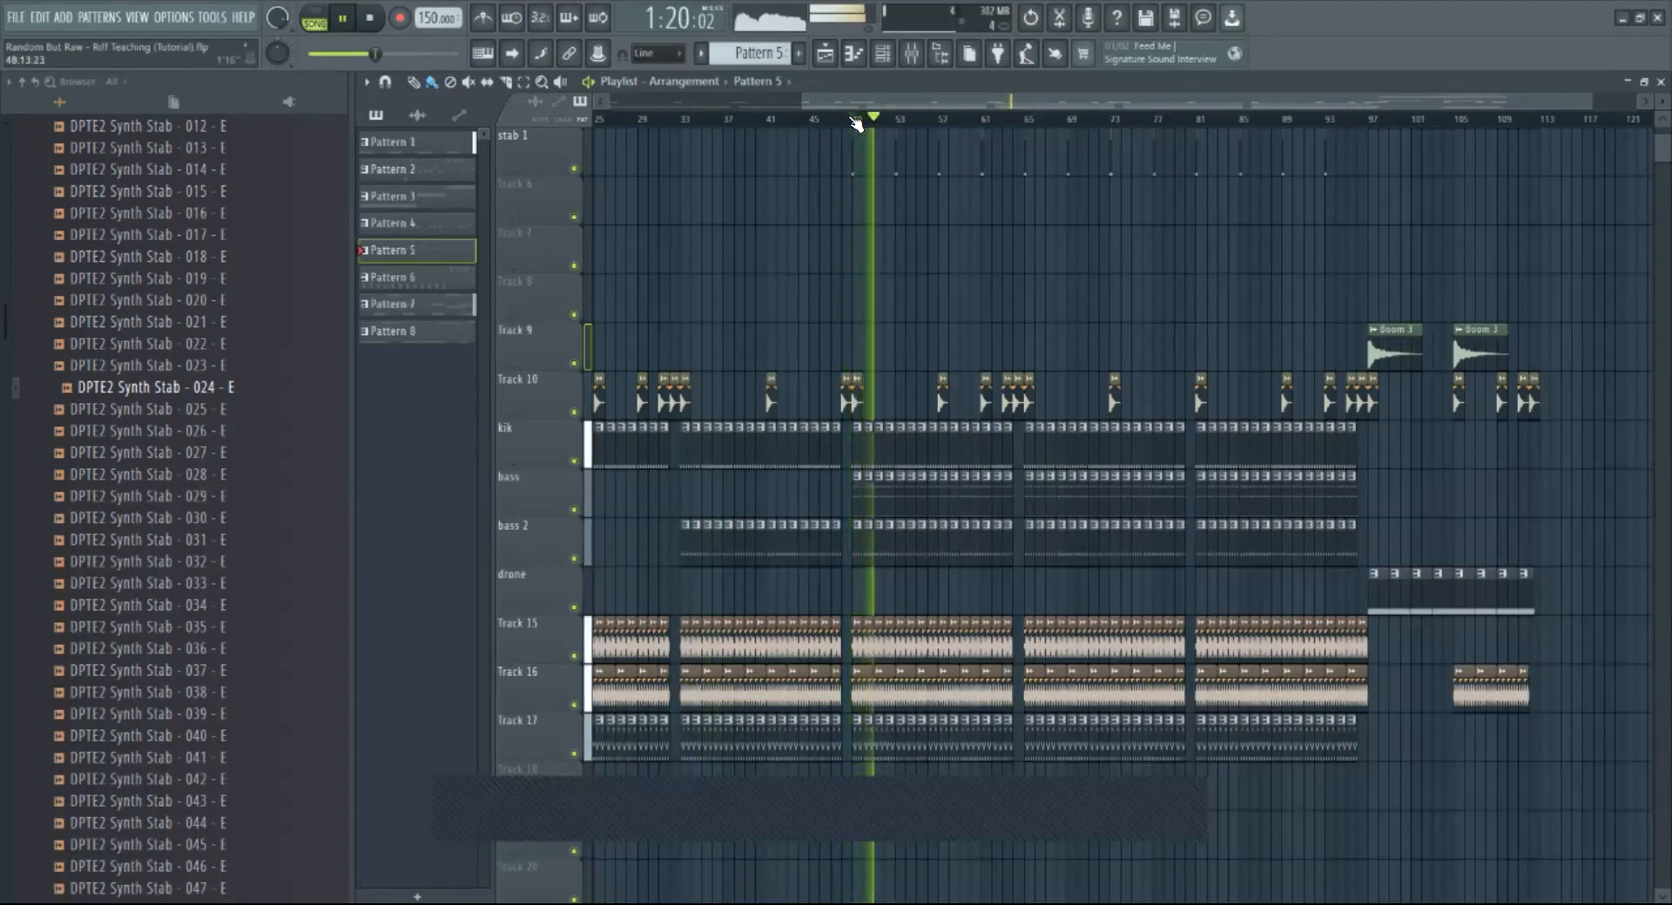
pyautogui.click(374, 19)
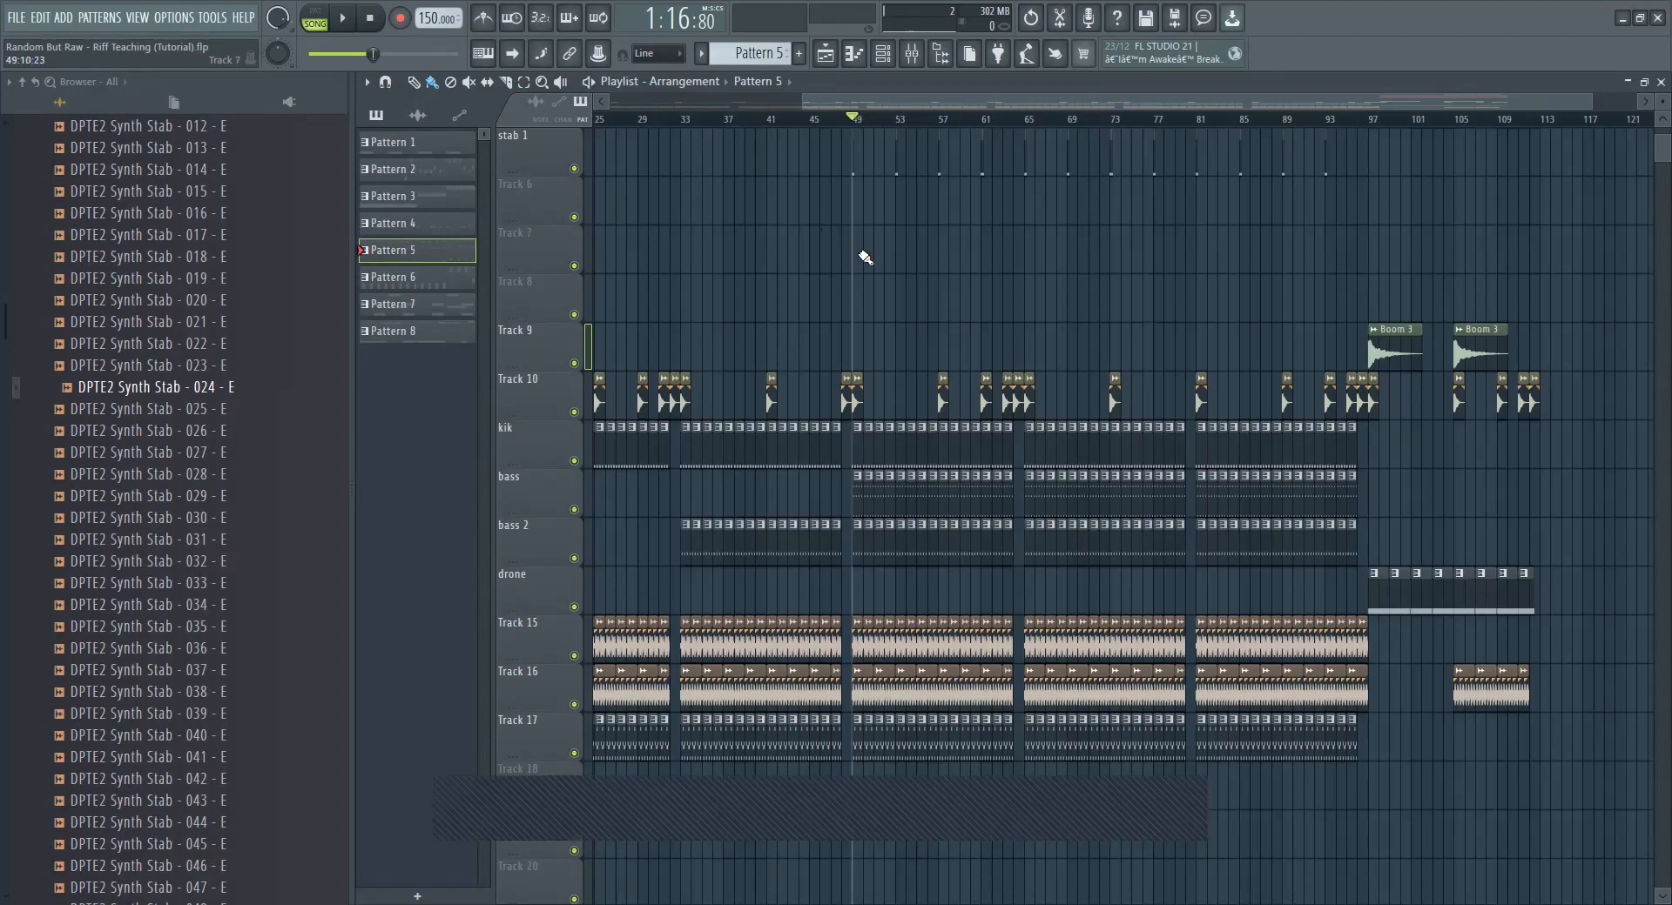
pyautogui.scroll(3, 864, 257)
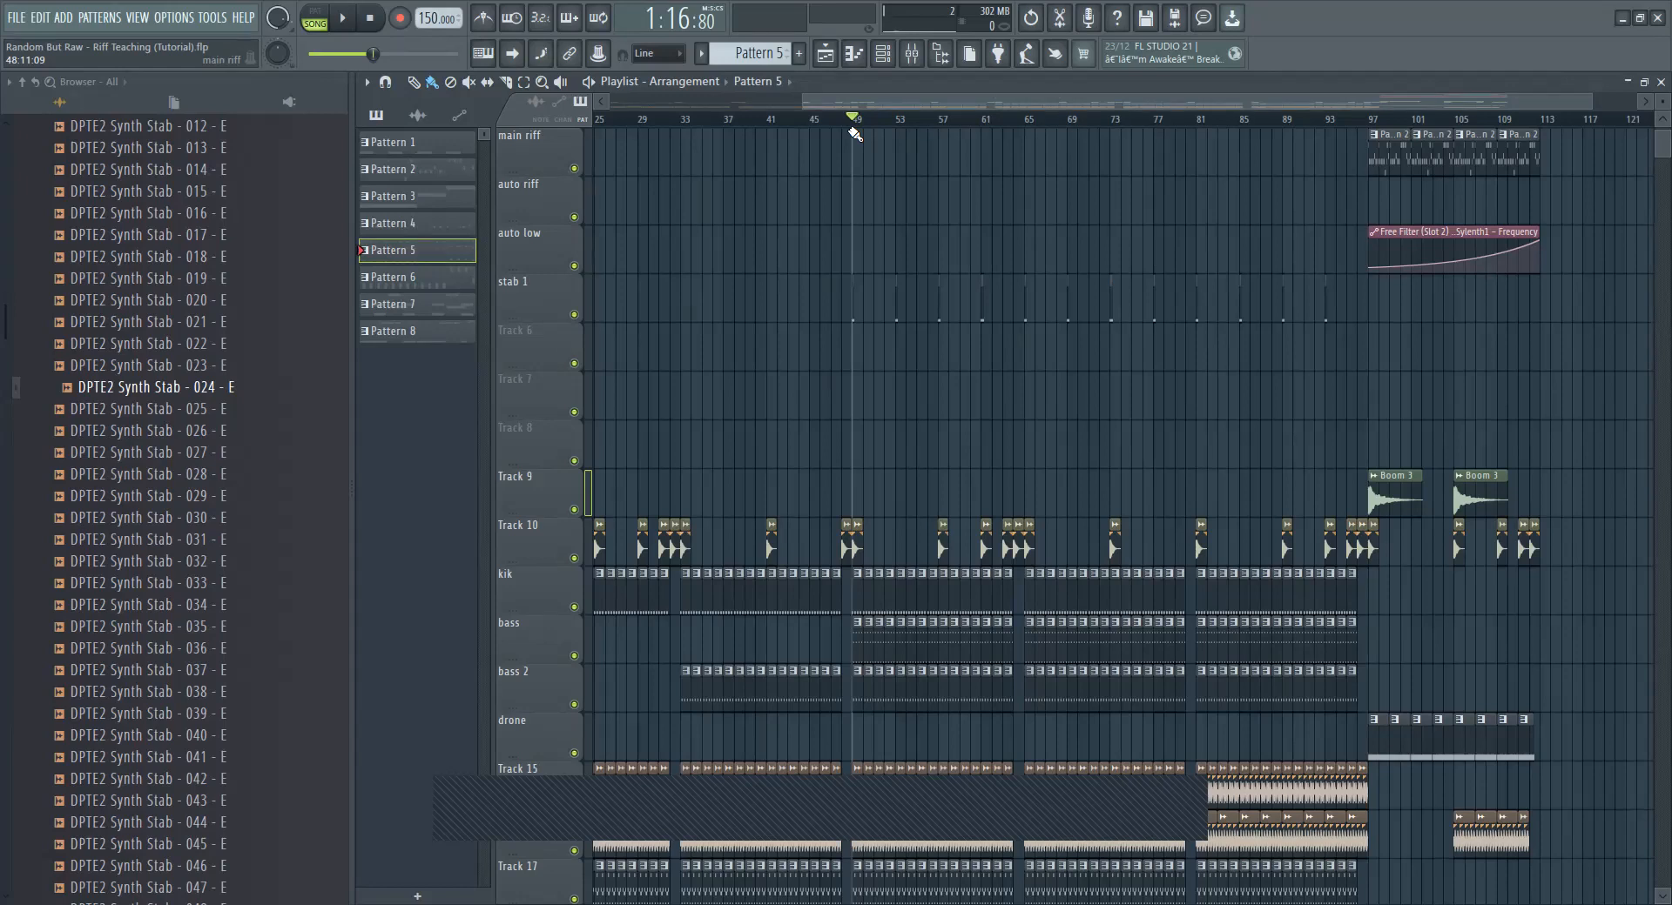
pyautogui.press('space')
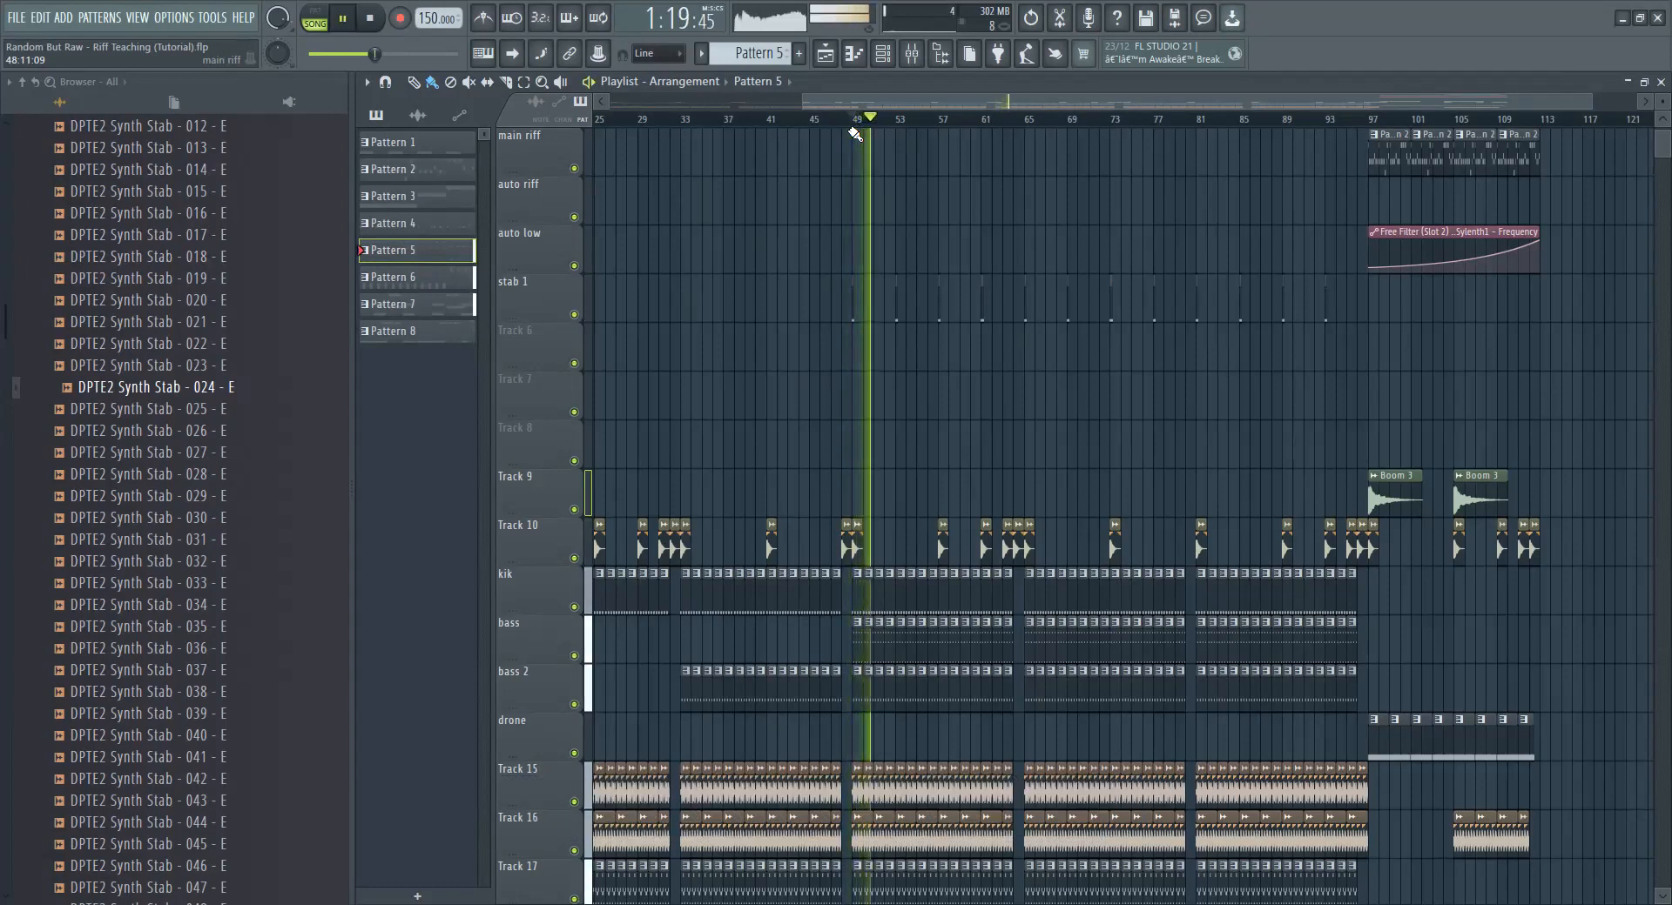
pyautogui.press('space')
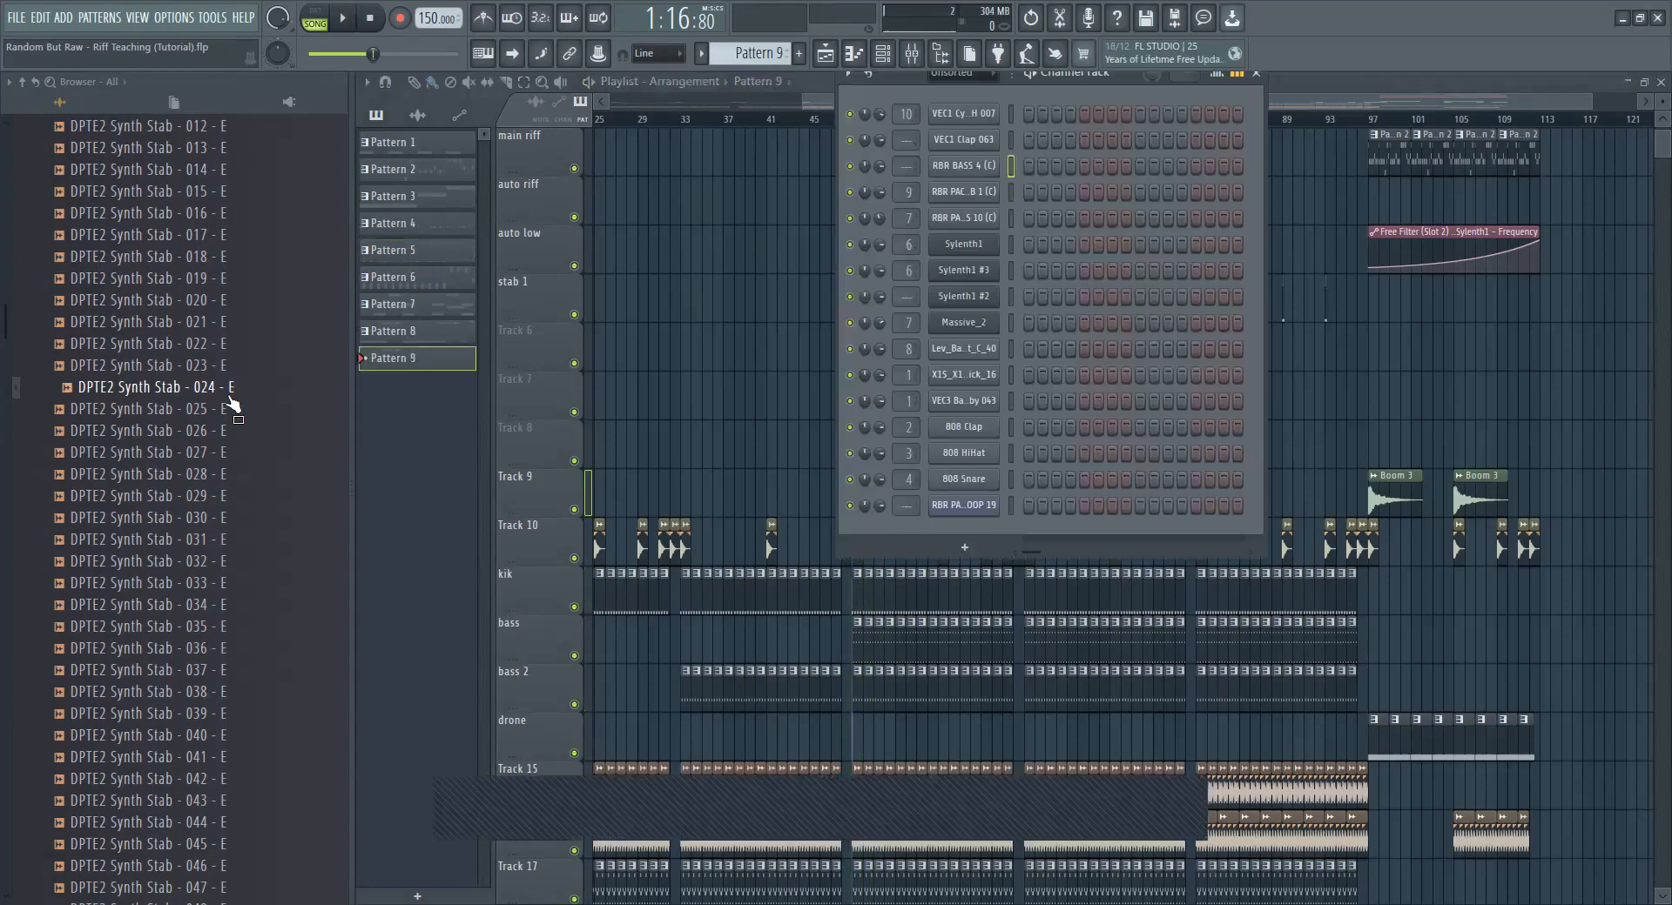
# Step: Load the DPTE2 Synth Stab - 023 sample as a channel in Pattern 9 and raise its volume envelope's hold time
pyautogui.click(229, 364)
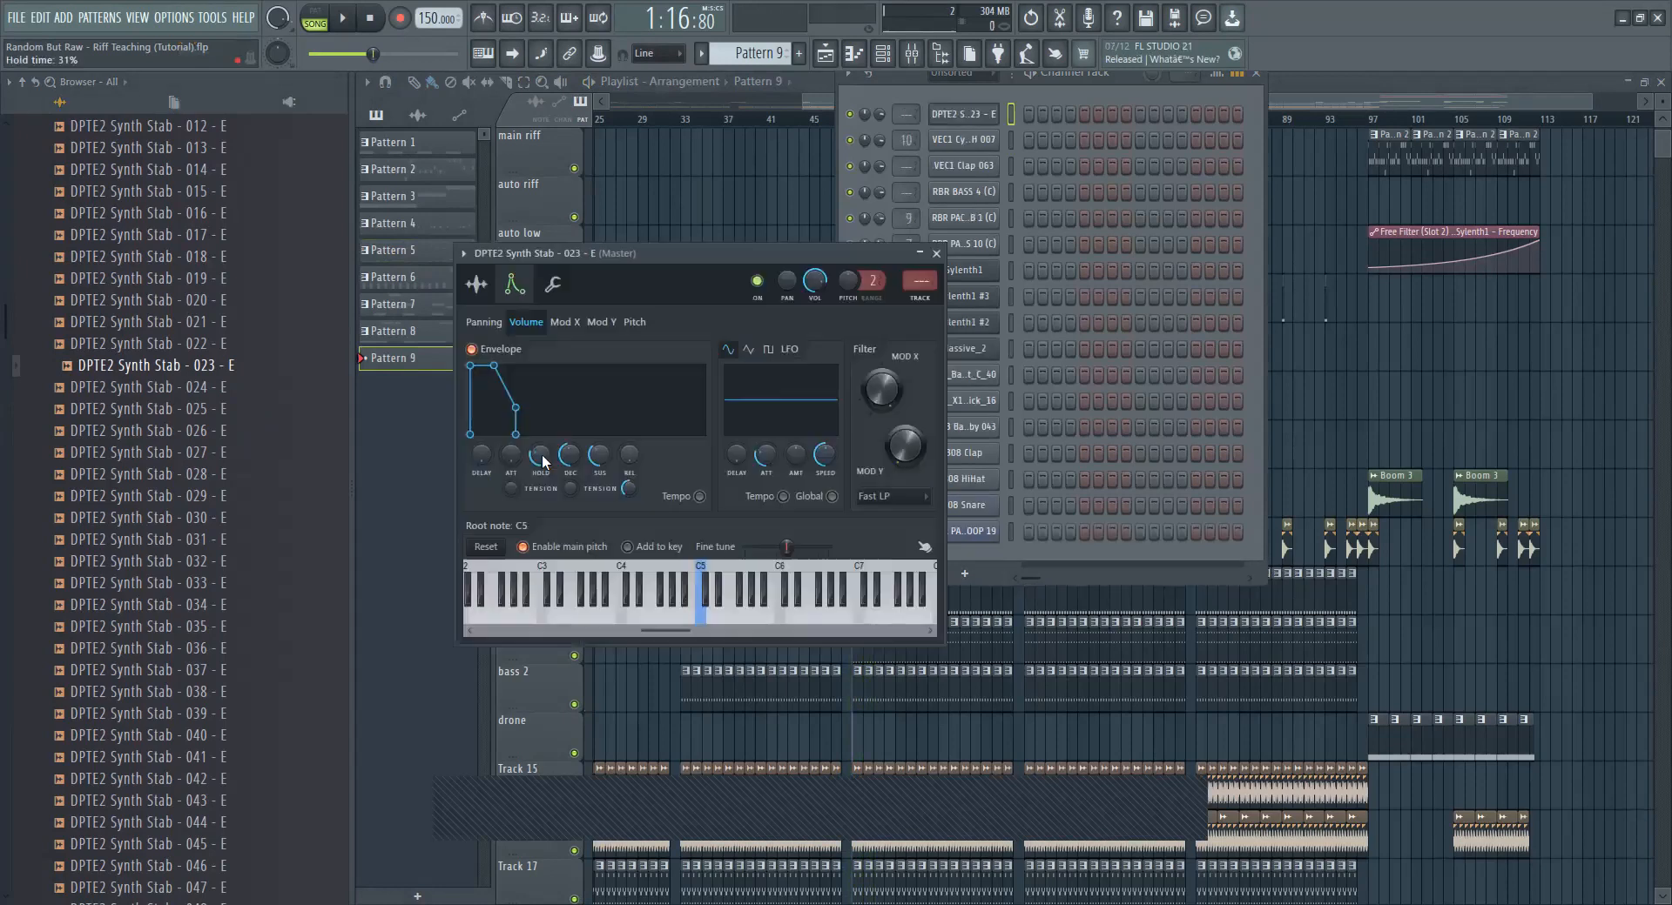
pyautogui.moveTo(540, 453); pyautogui.dragTo(541, 392)
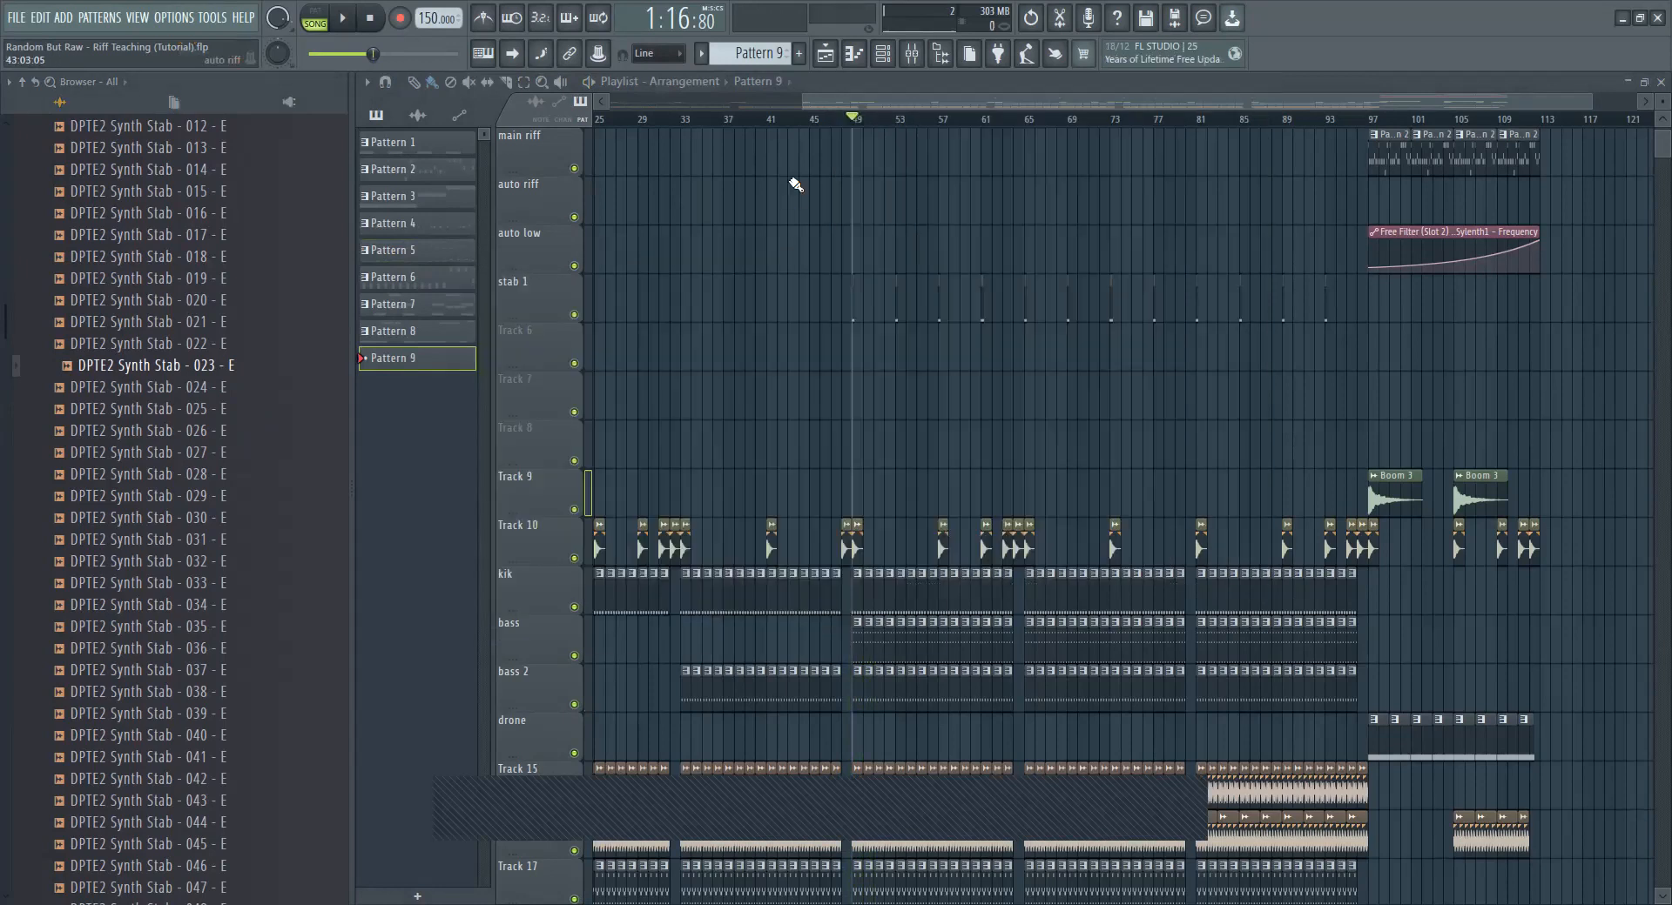
# Step: Place two C5 notes for Synth Stab 023 at steps 3 and 11 of bar 1 in Pattern 9
pyautogui.click(851, 54)
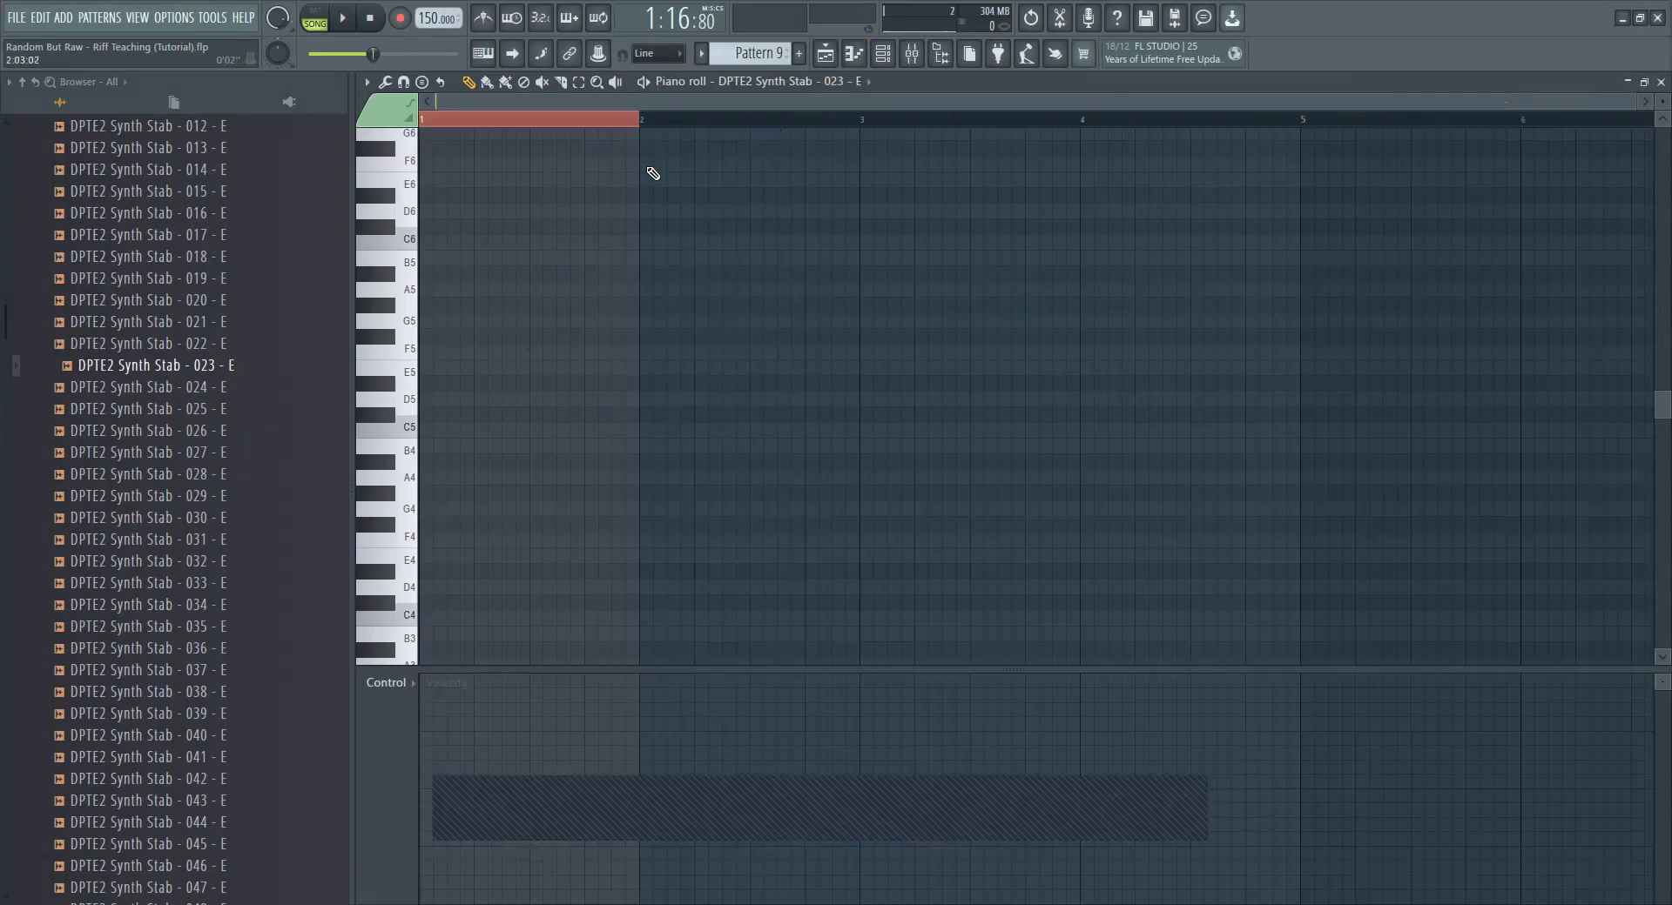
pyautogui.click(405, 373)
pyautogui.click(411, 430)
pyautogui.click(538, 431)
pyautogui.moveTo(540, 434); pyautogui.dragTo(457, 433)
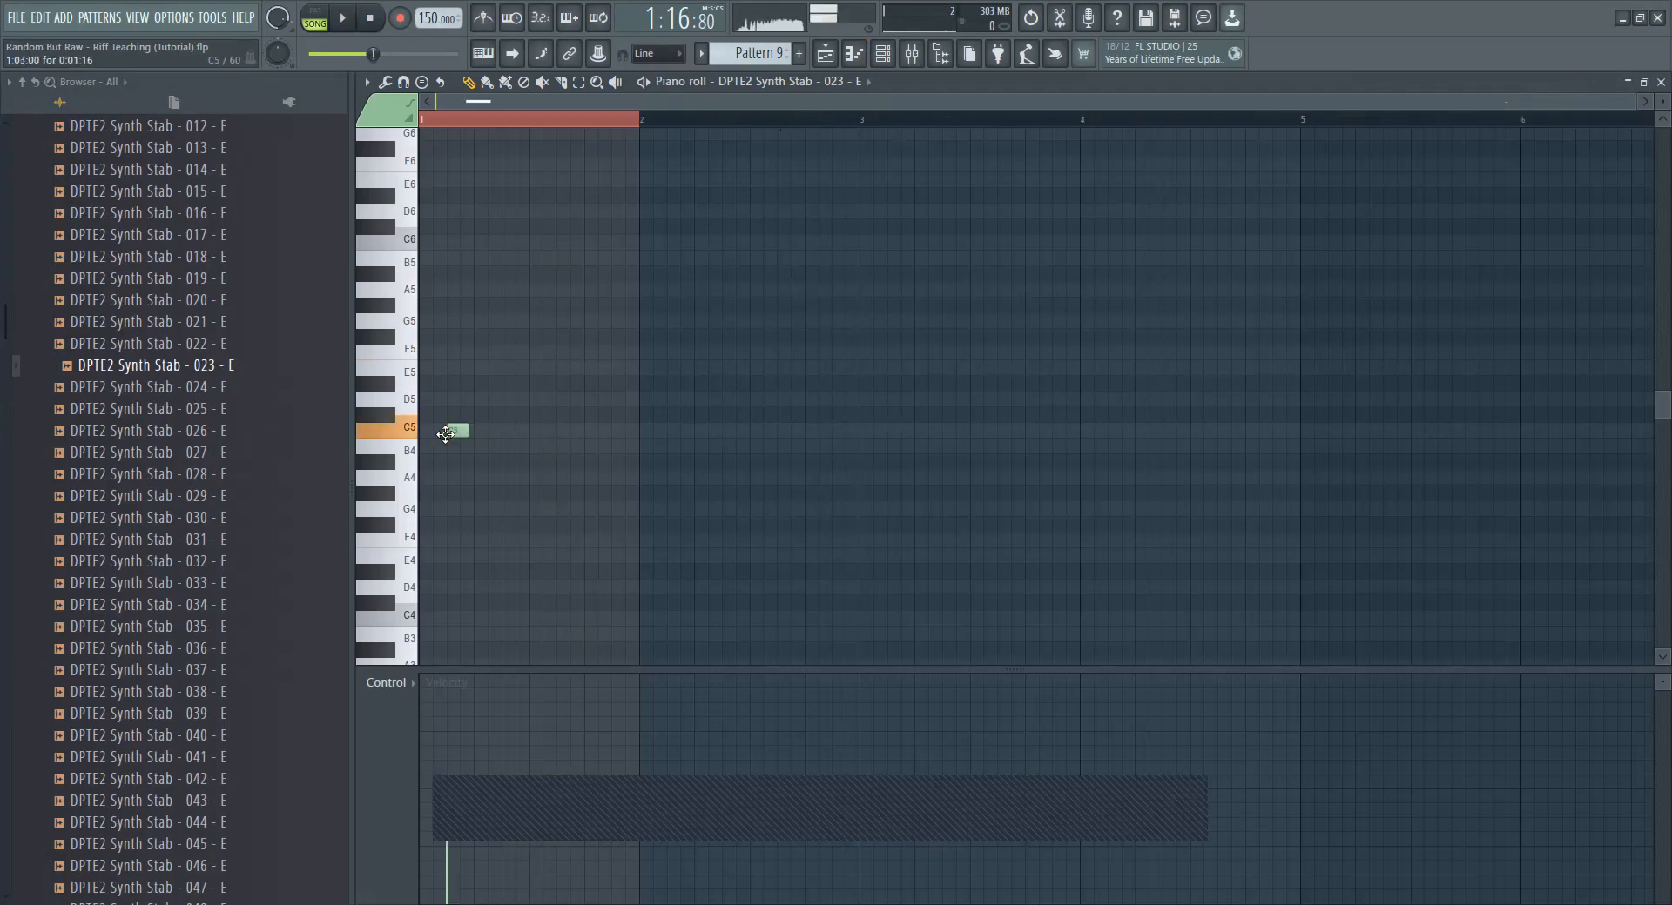
pyautogui.click(567, 431)
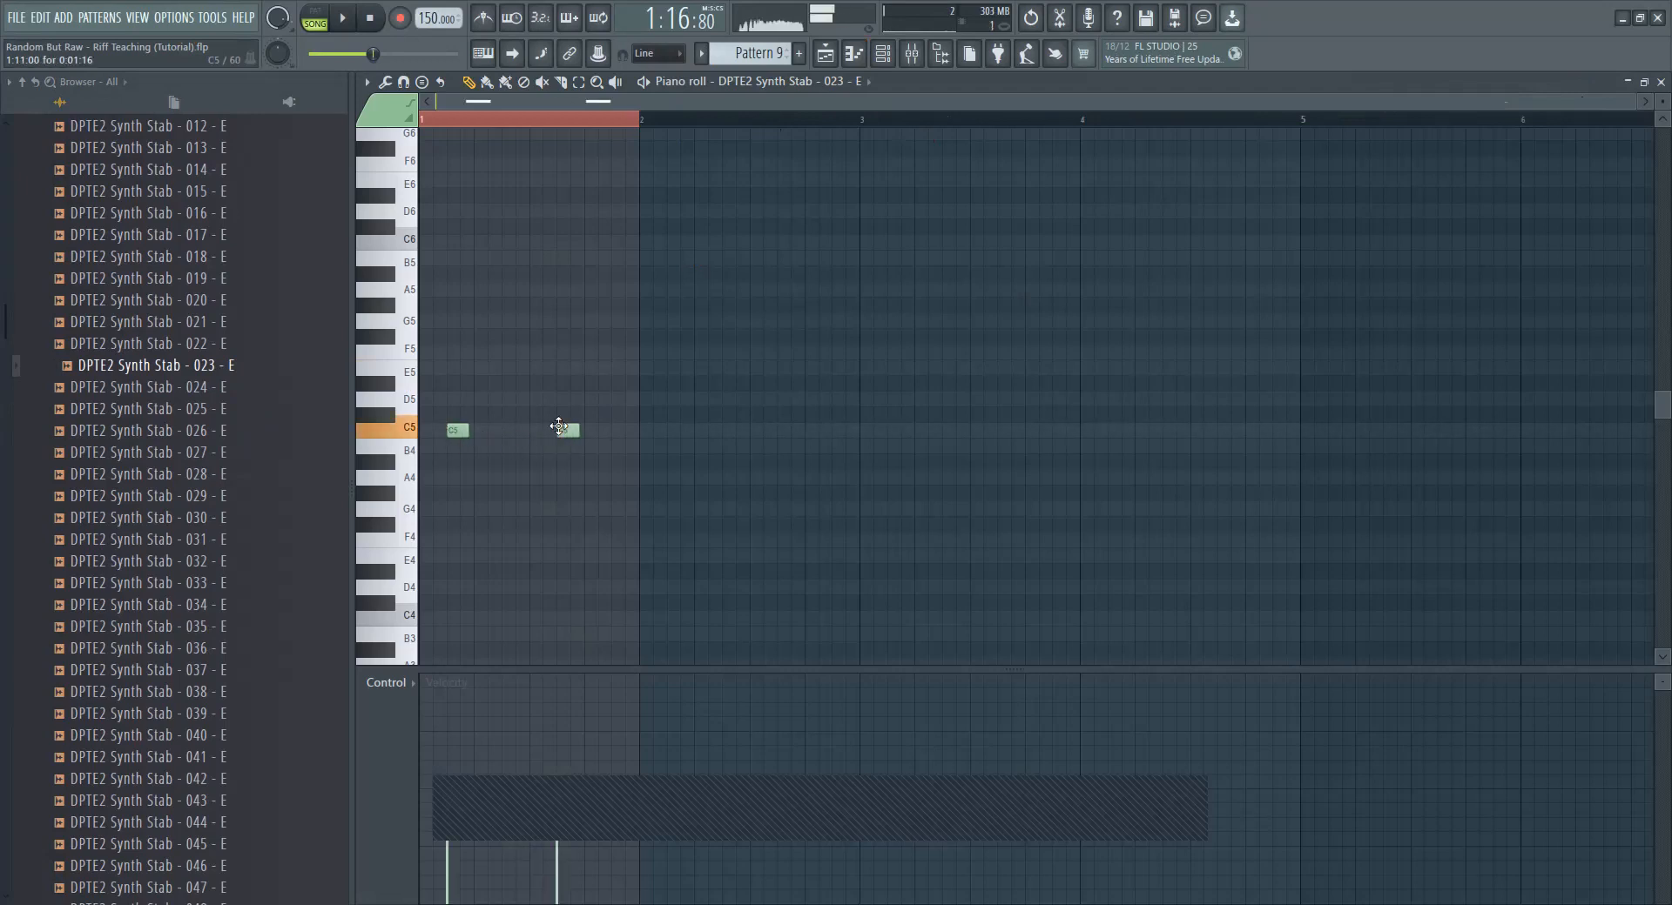
# Step: Paint Pattern 9 clips along Track 6 over the three sections from bar 49 to bar 97, and play the arrangement
pyautogui.click(826, 53)
pyautogui.moveTo(859, 361); pyautogui.dragTo(1358, 365)
pyautogui.press('space')
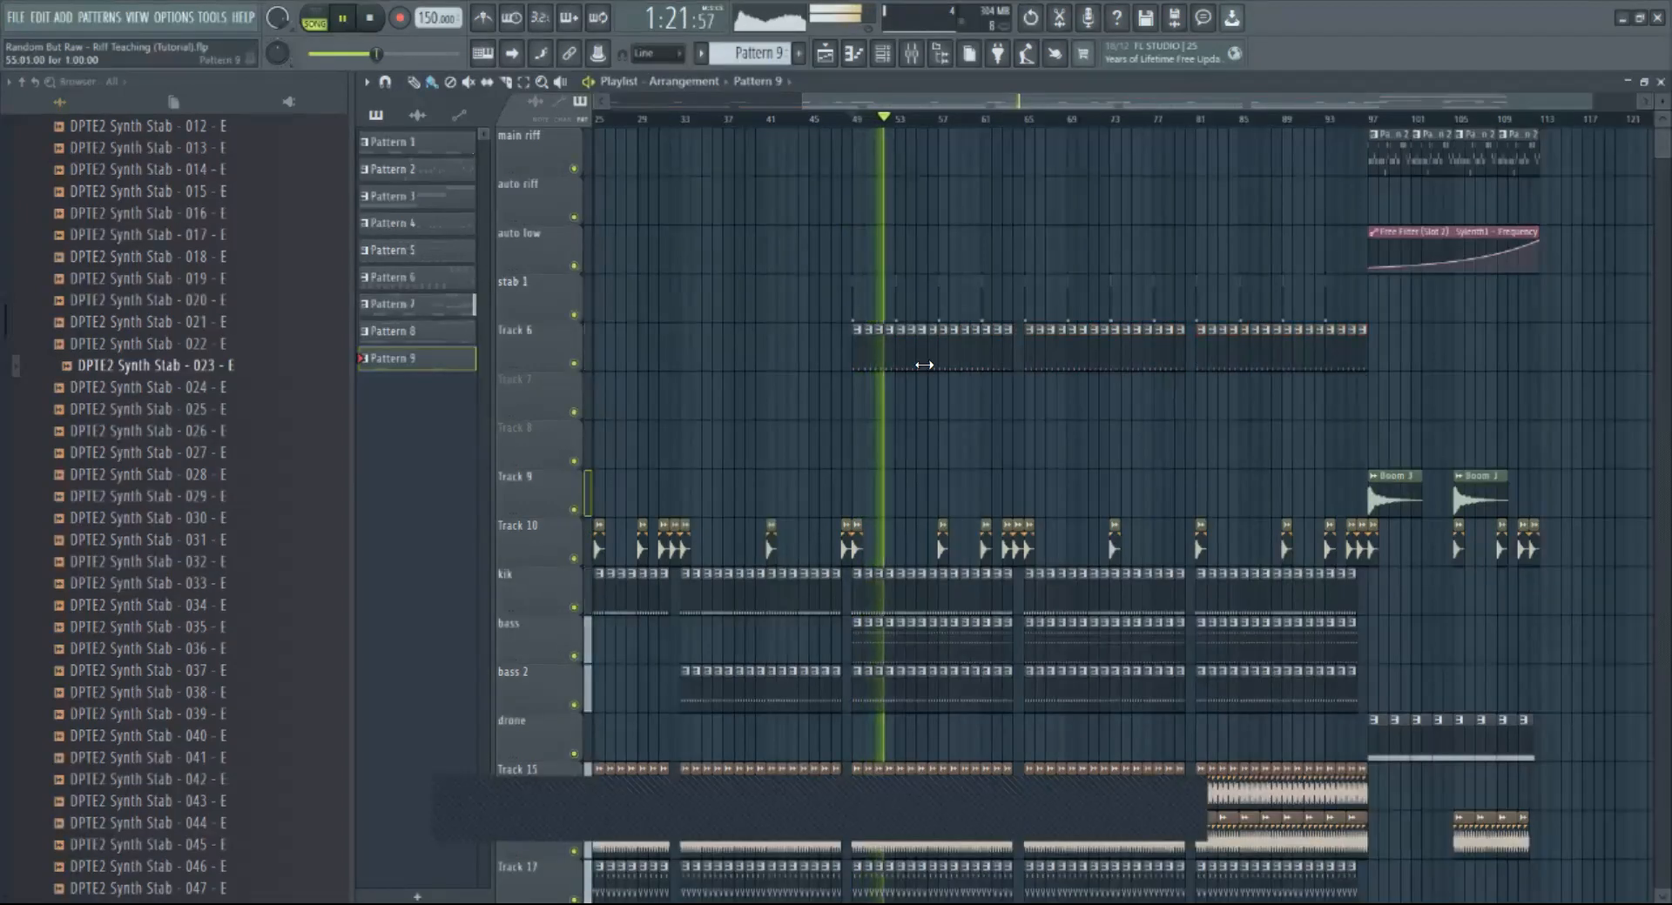
# Step: Add a C6 note at step 8 of bar 1 in the Synth Stab 023 pattern and listen to it in the arrangement
pyautogui.doubleClick(922, 363)
pyautogui.click(468, 769)
pyautogui.rightClick(568, 429)
pyautogui.click(559, 426)
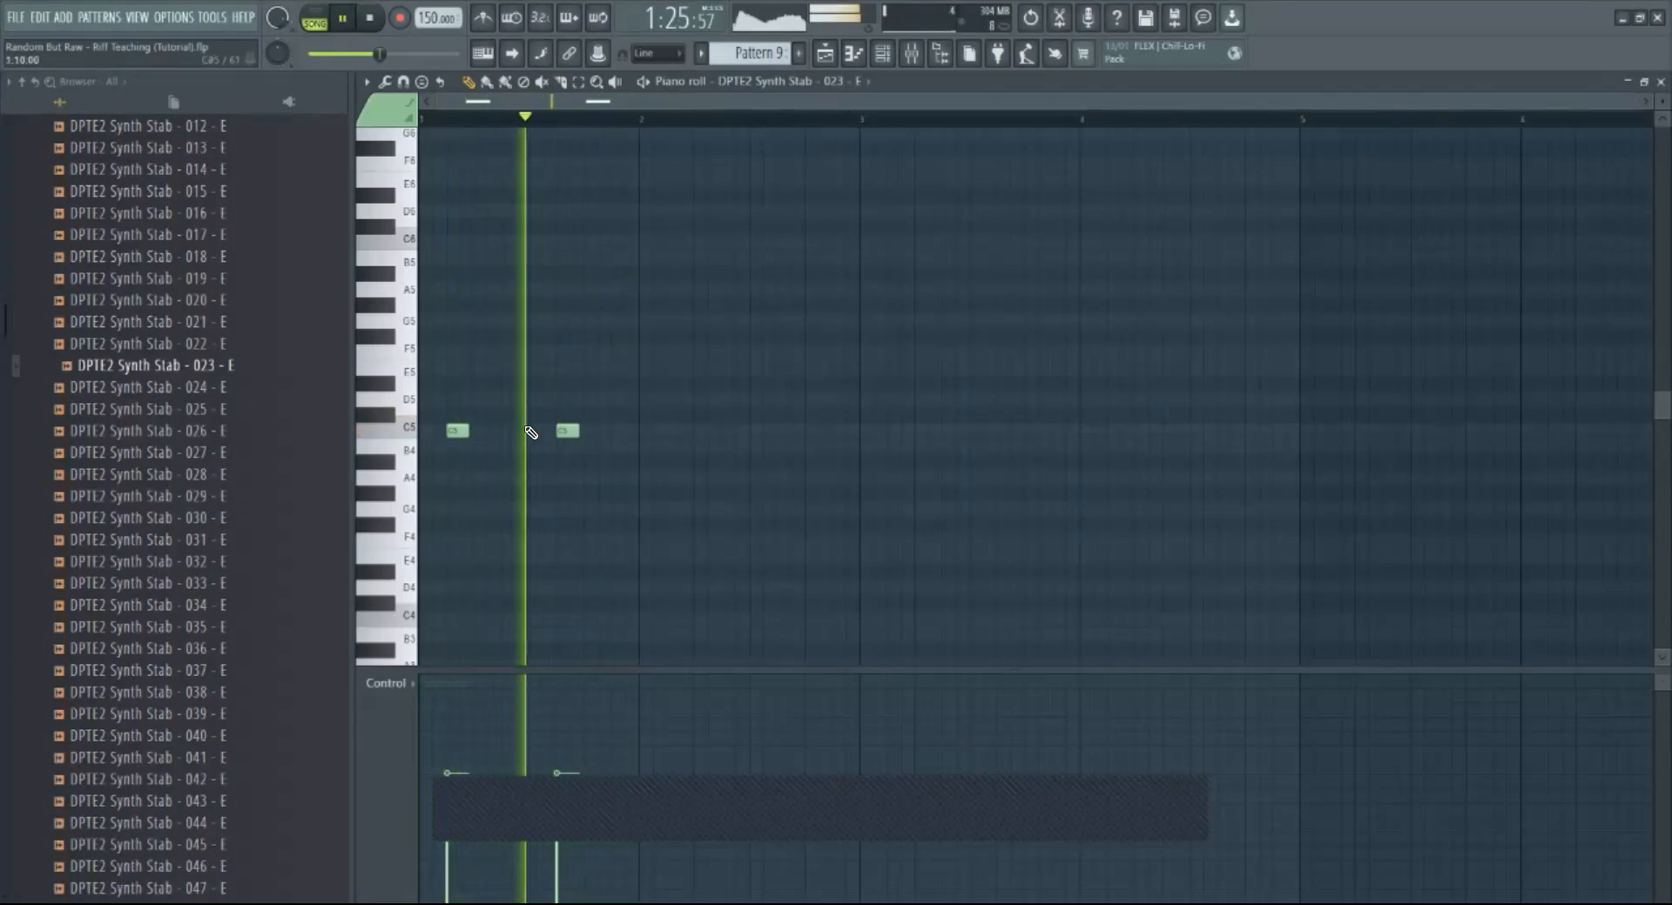
pyautogui.scroll(-3, 407, 477)
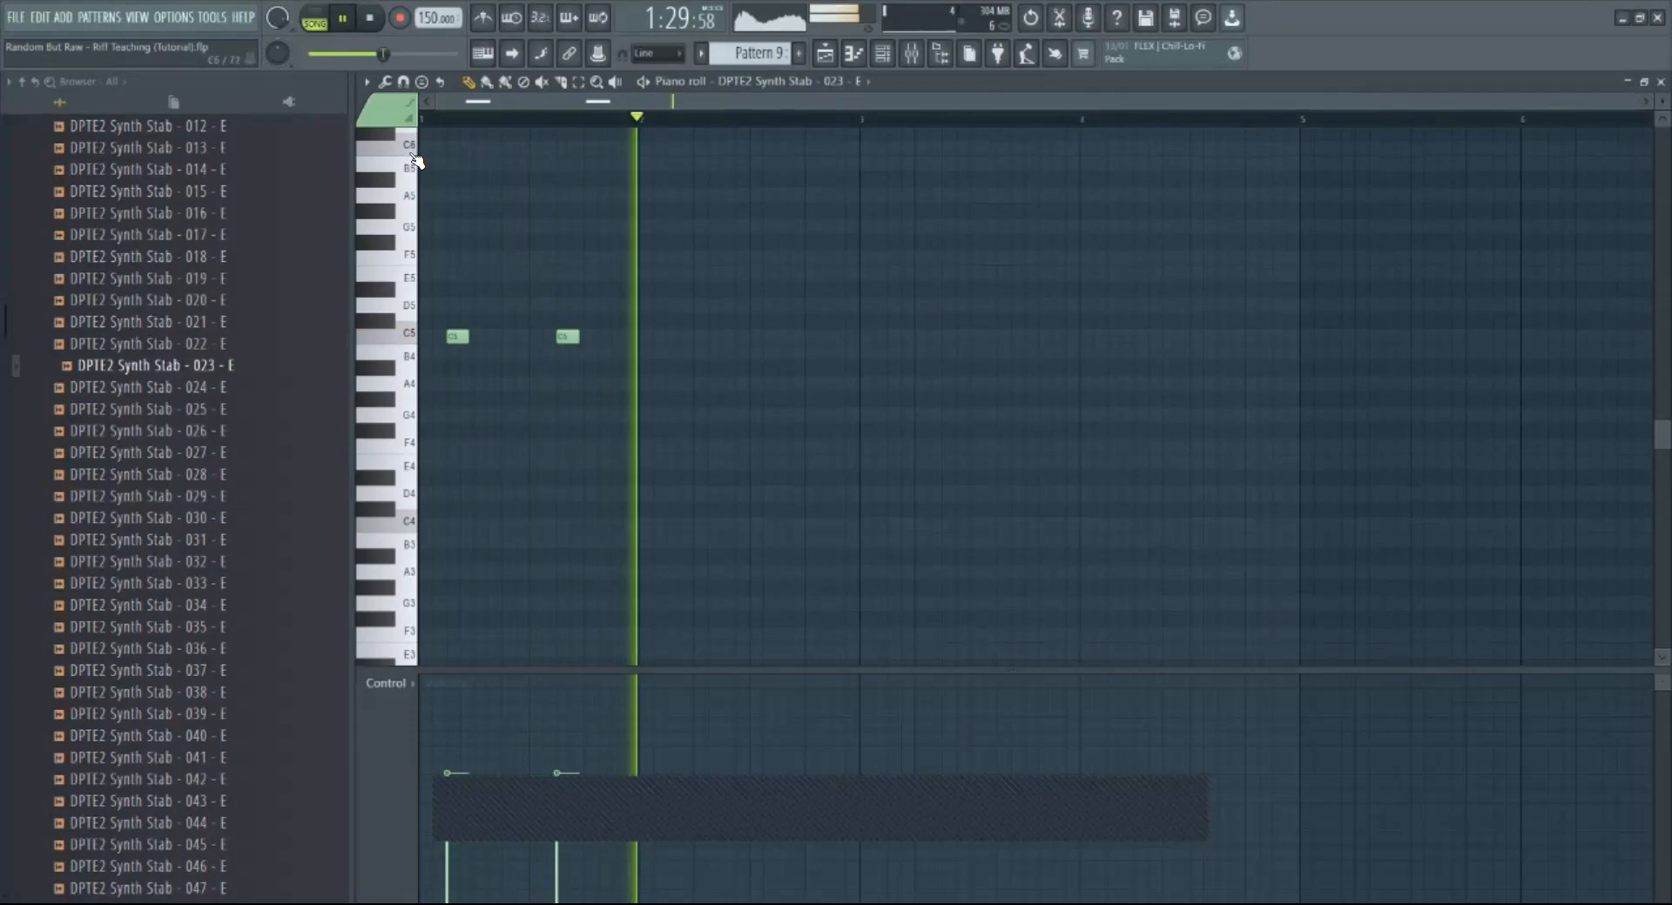
pyautogui.scroll(2, 433, 210)
pyautogui.click(498, 195)
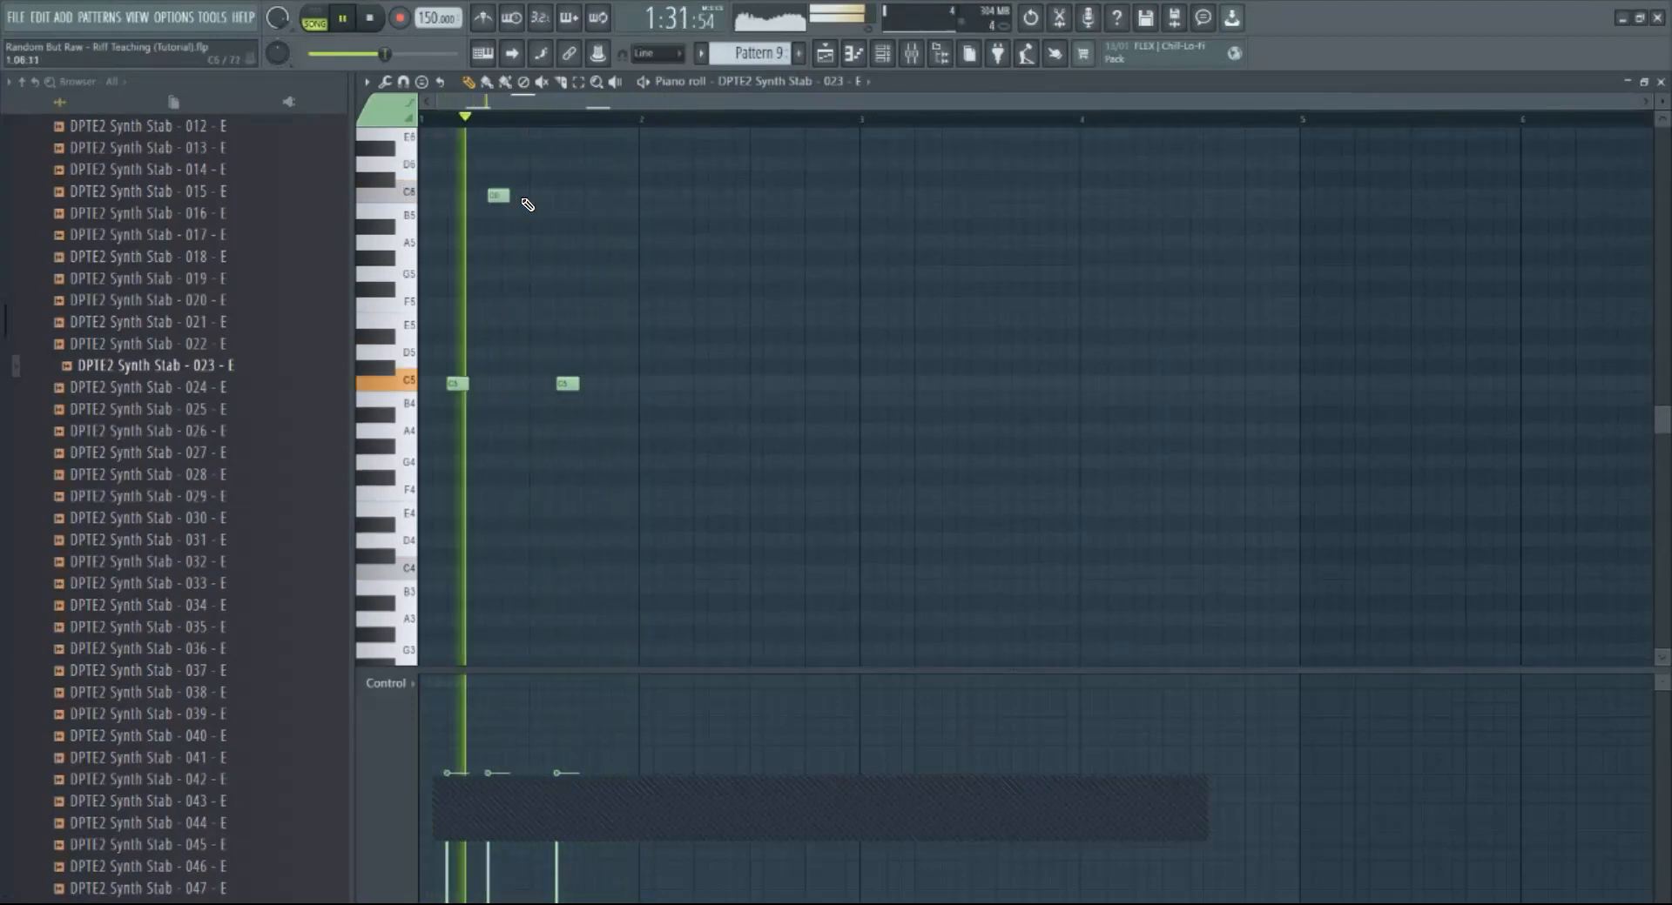
pyautogui.moveTo(498, 195); pyautogui.dragTo(526, 197)
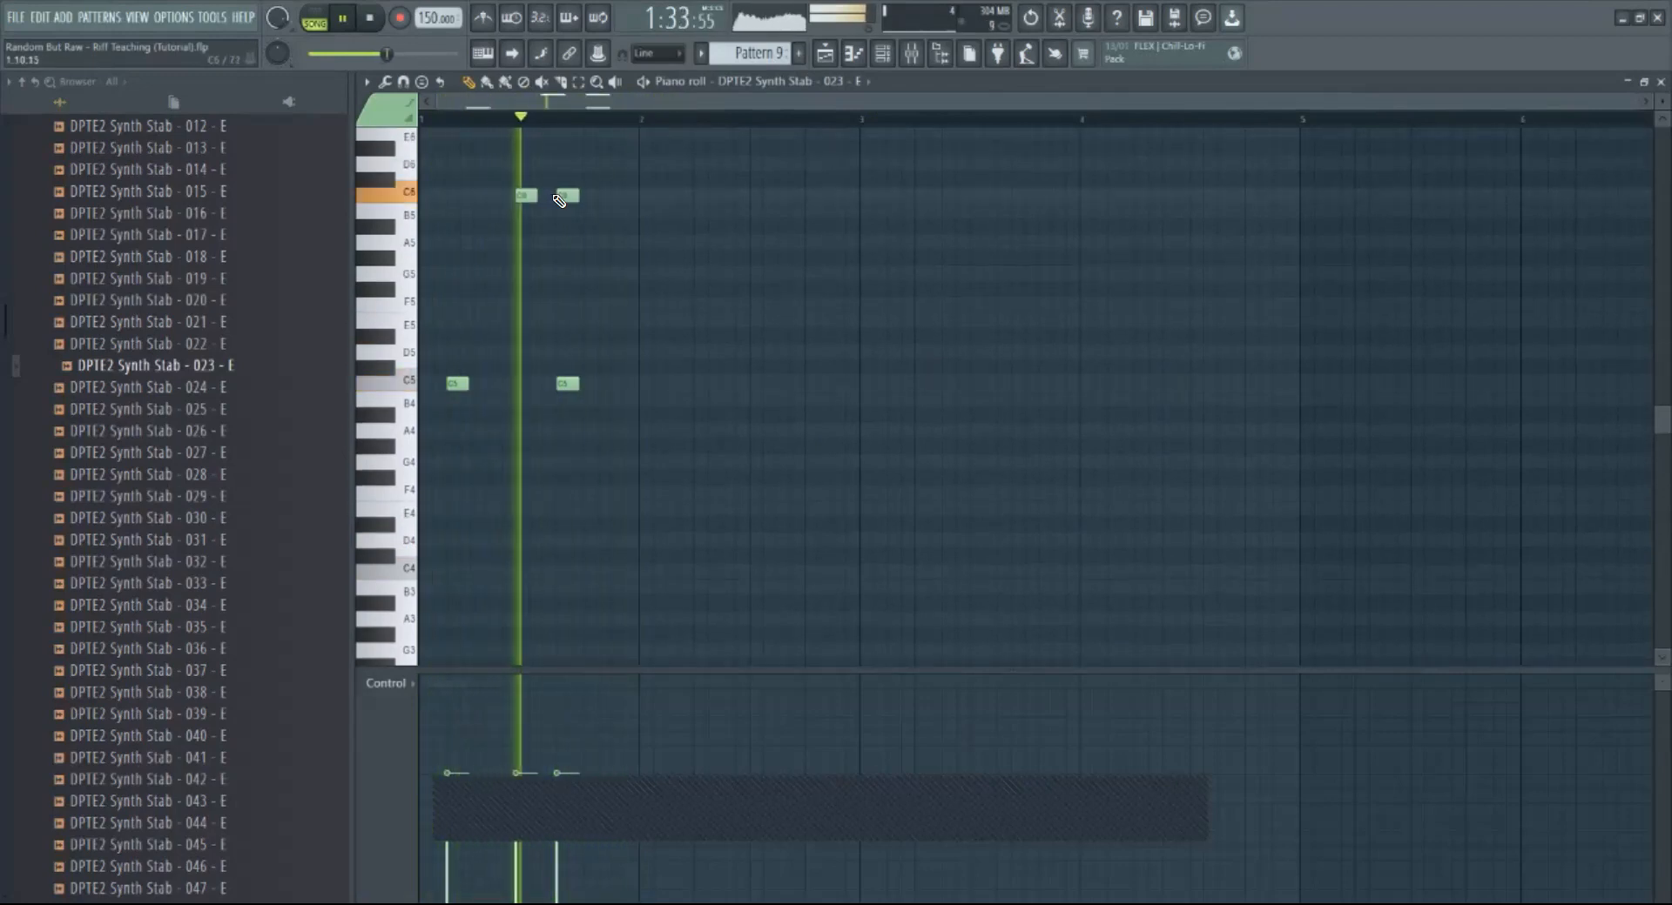
pyautogui.click(544, 195)
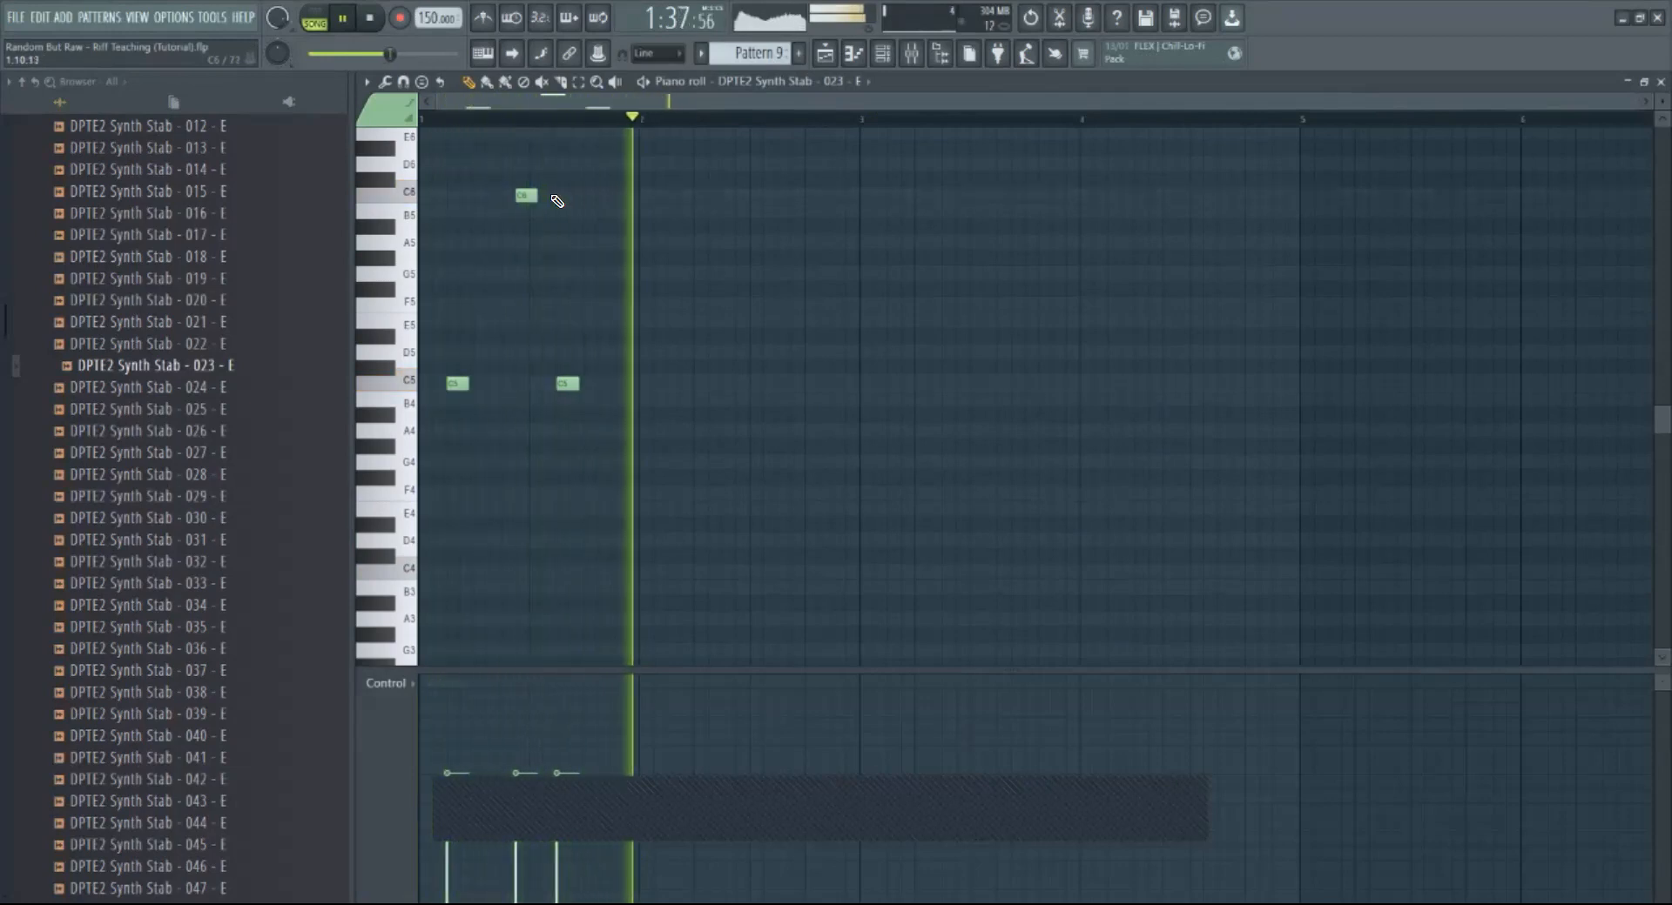
pyautogui.rightClick(551, 195)
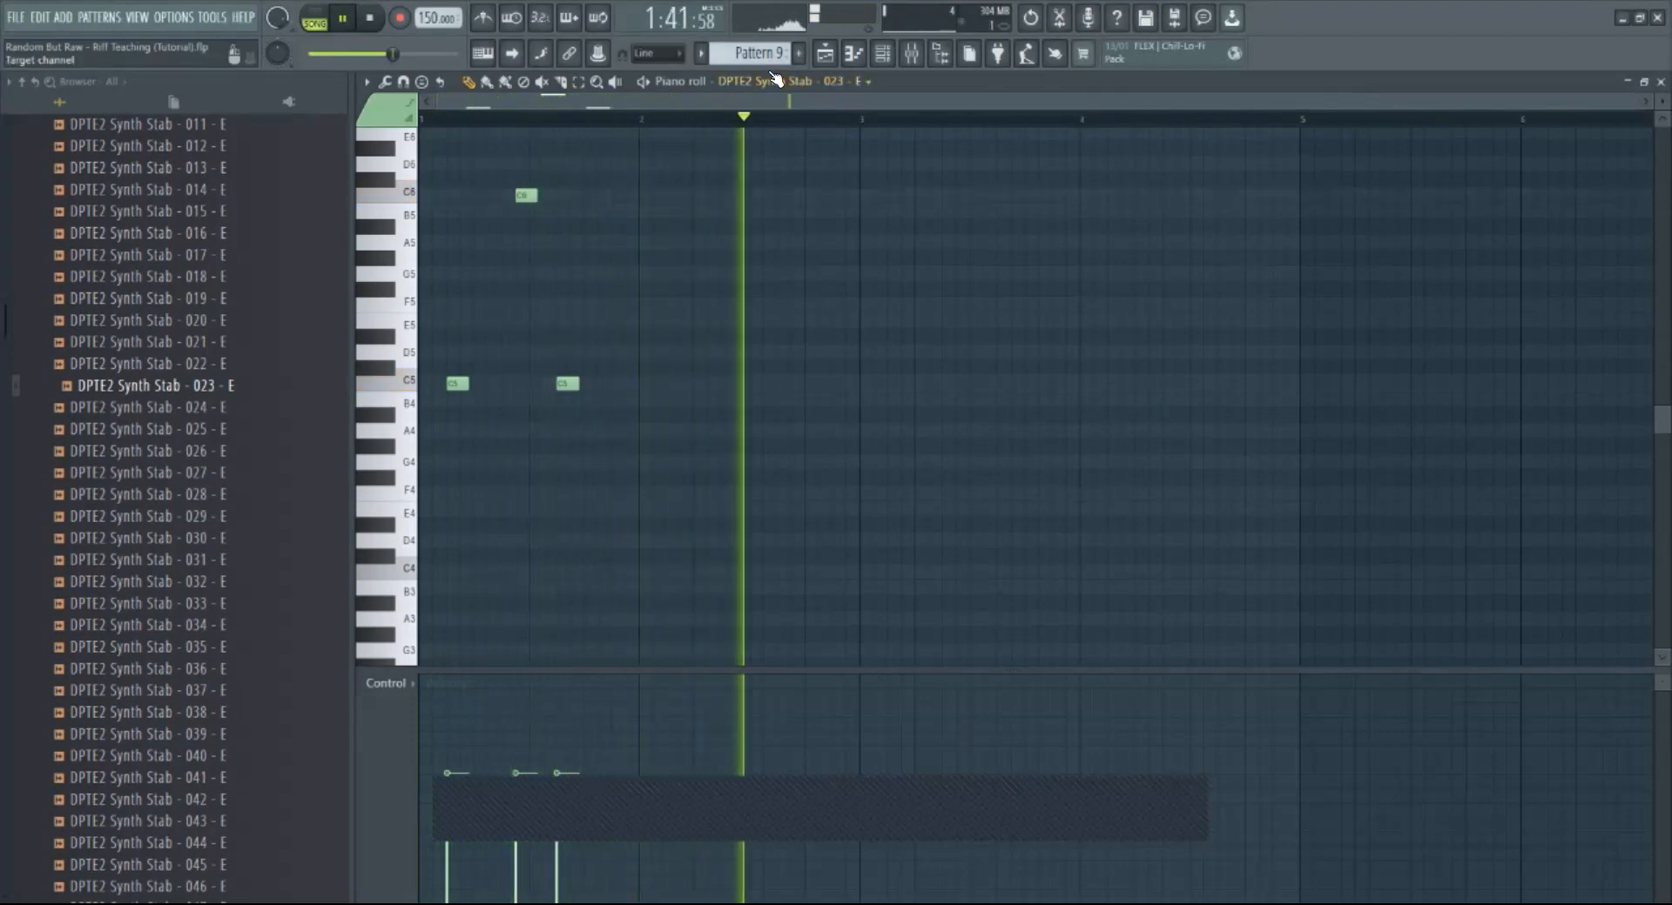
pyautogui.click(824, 54)
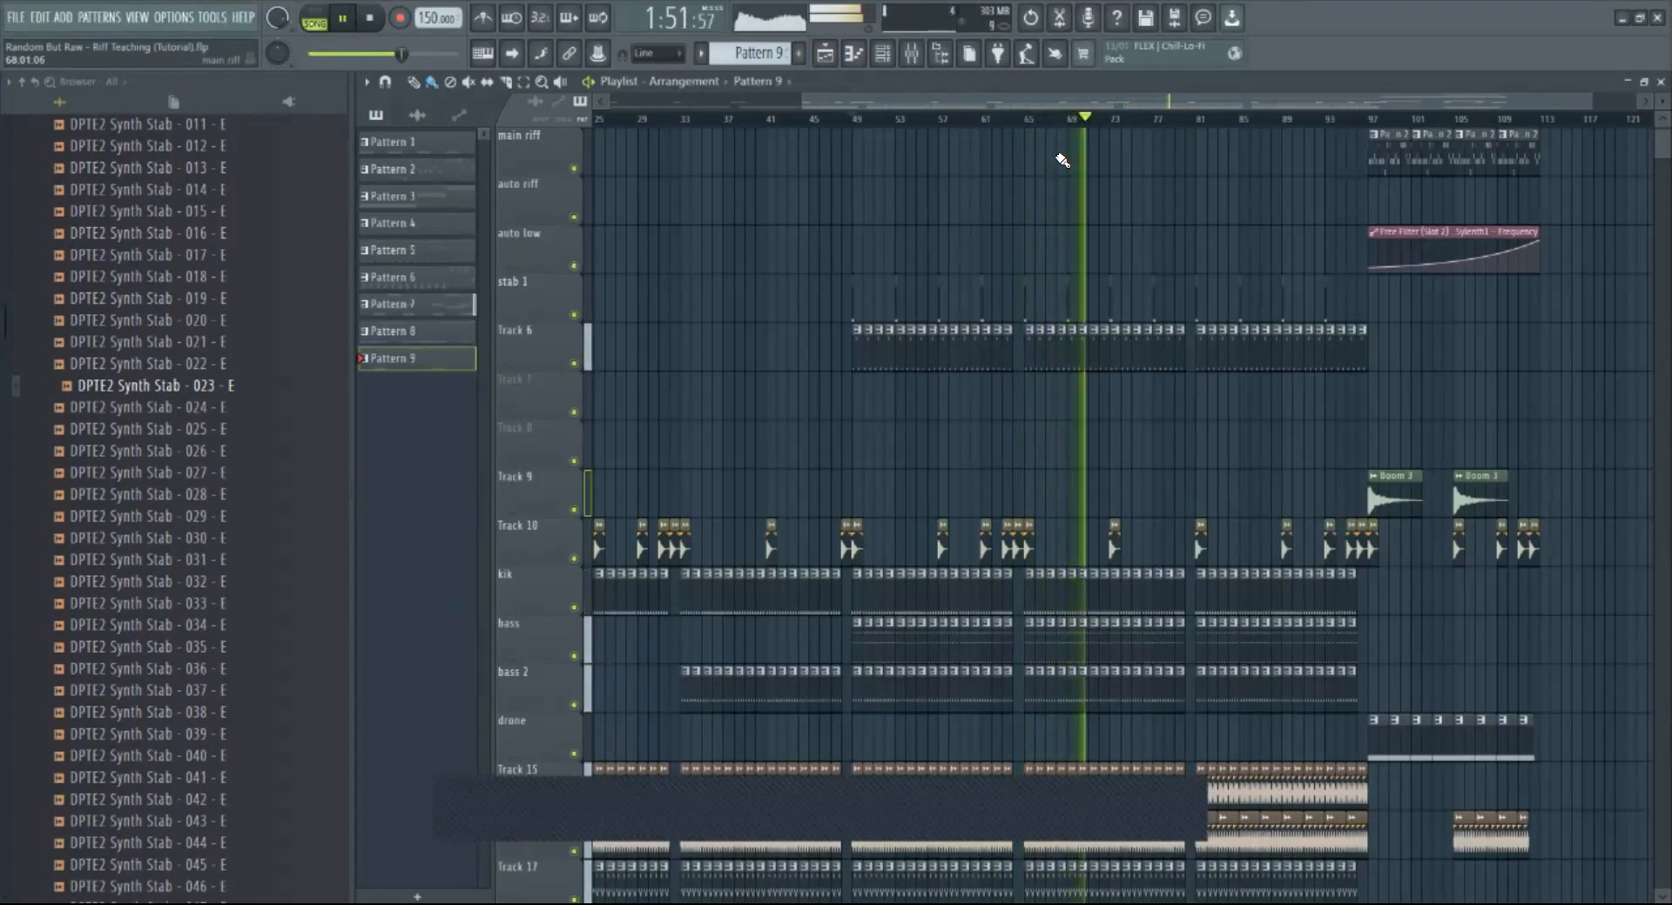
pyautogui.press('space')
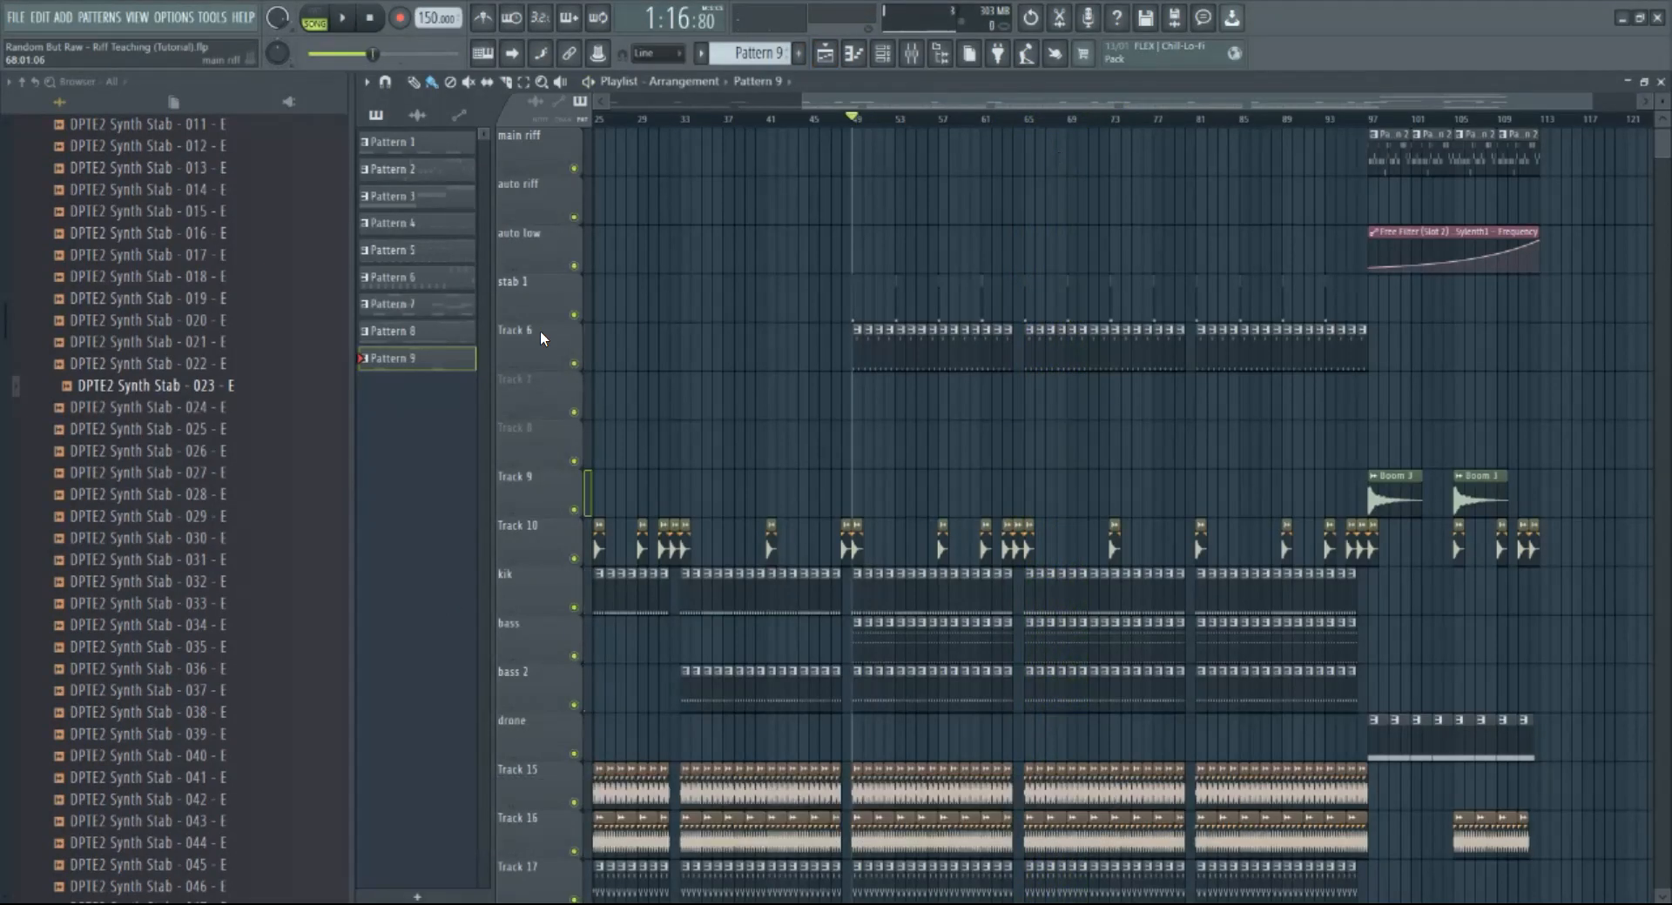
# Step: Load the DPTE2 Synth Stab - 024 sample as a new channel, lengthening its volume envelope's hold and cutting its decay
pyautogui.moveTo(228, 408); pyautogui.dragTo(242, 422)
pyautogui.press('F6')
pyautogui.moveTo(246, 410); pyautogui.dragTo(388, 340)
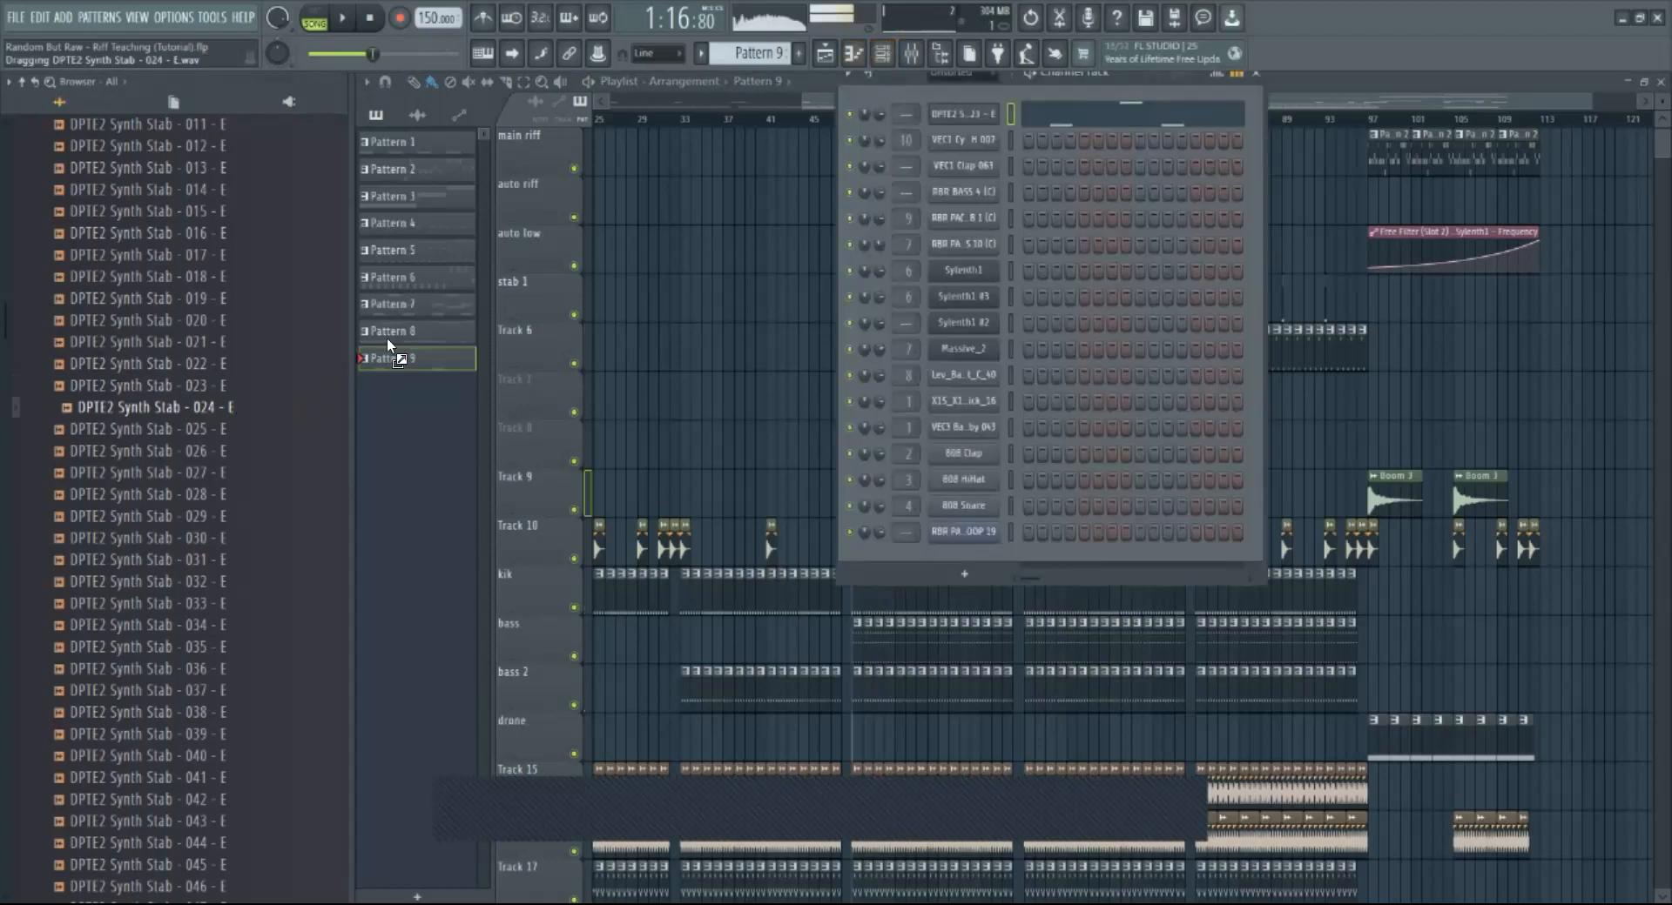
pyautogui.moveTo(933, 95)
pyautogui.mouseDown()
pyautogui.moveTo(947, 81)
pyautogui.moveTo(940, 141)
pyautogui.moveTo(957, 113)
pyautogui.mouseUp()
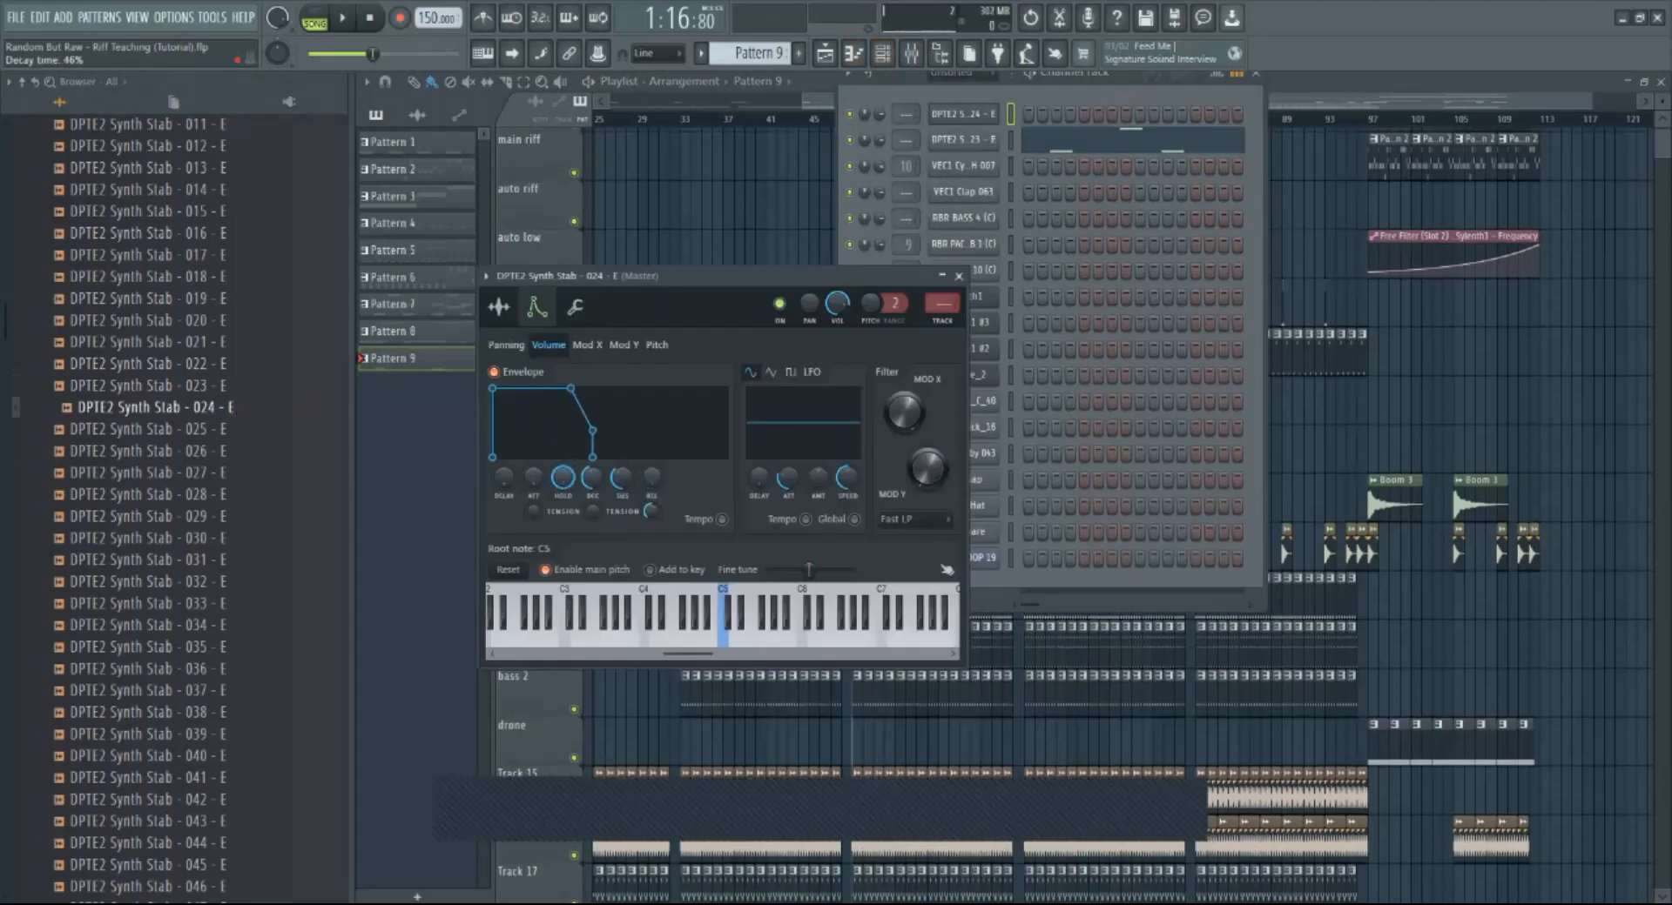
# Step: Create a new empty pattern for the Synth Stab 024 channel
pyautogui.click(757, 81)
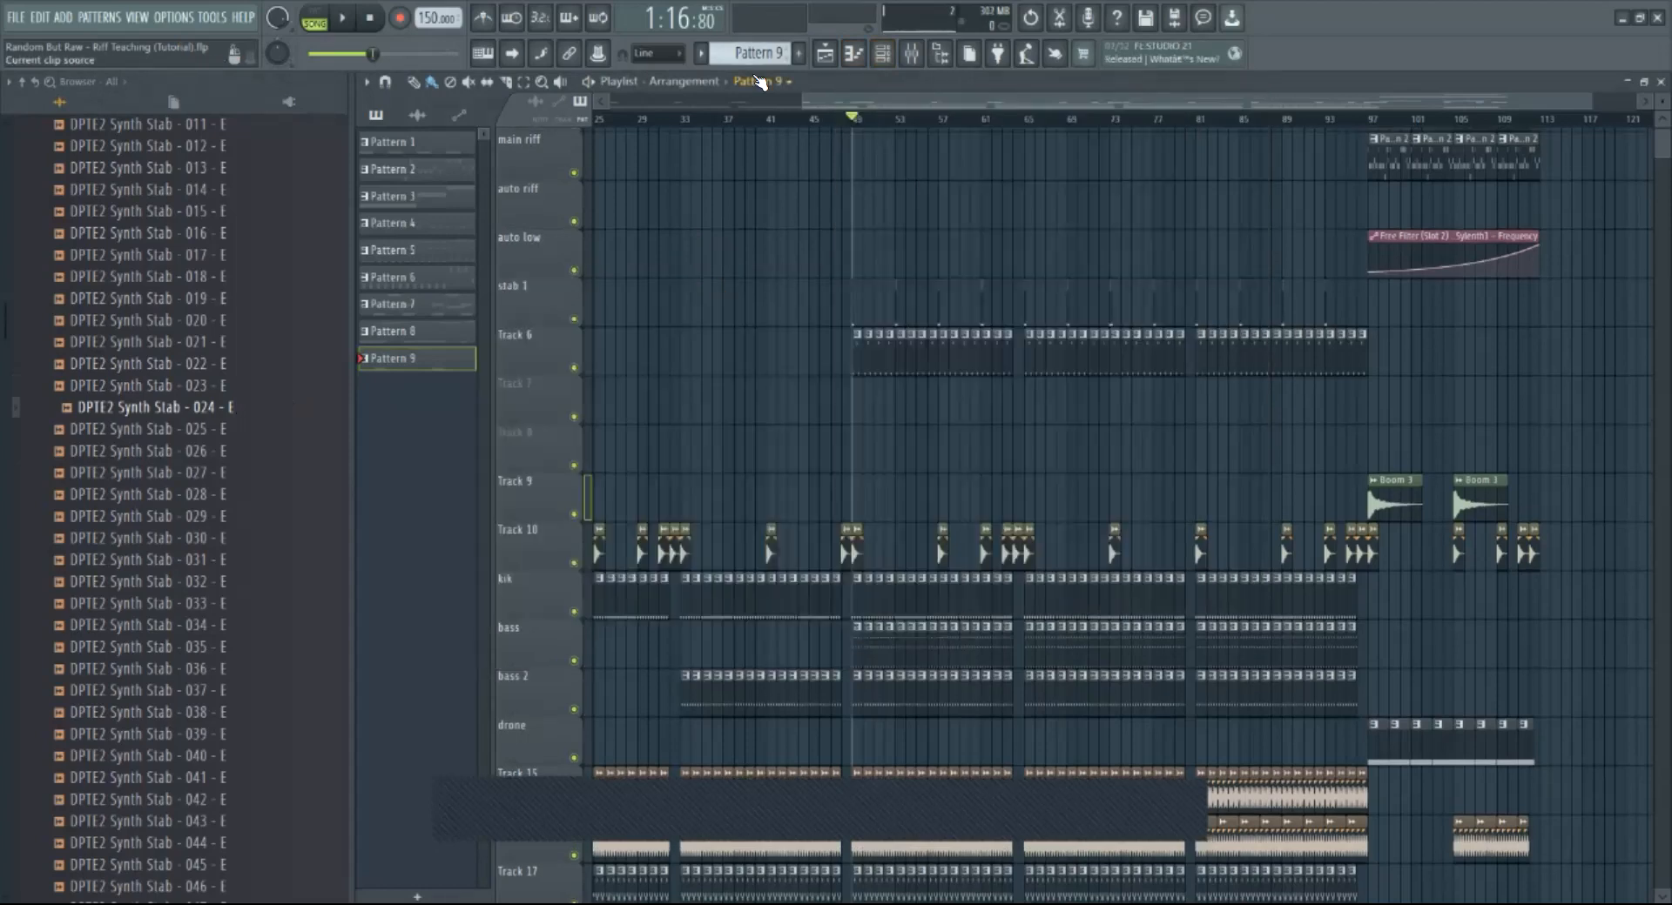
pyautogui.click(760, 81)
pyautogui.click(877, 59)
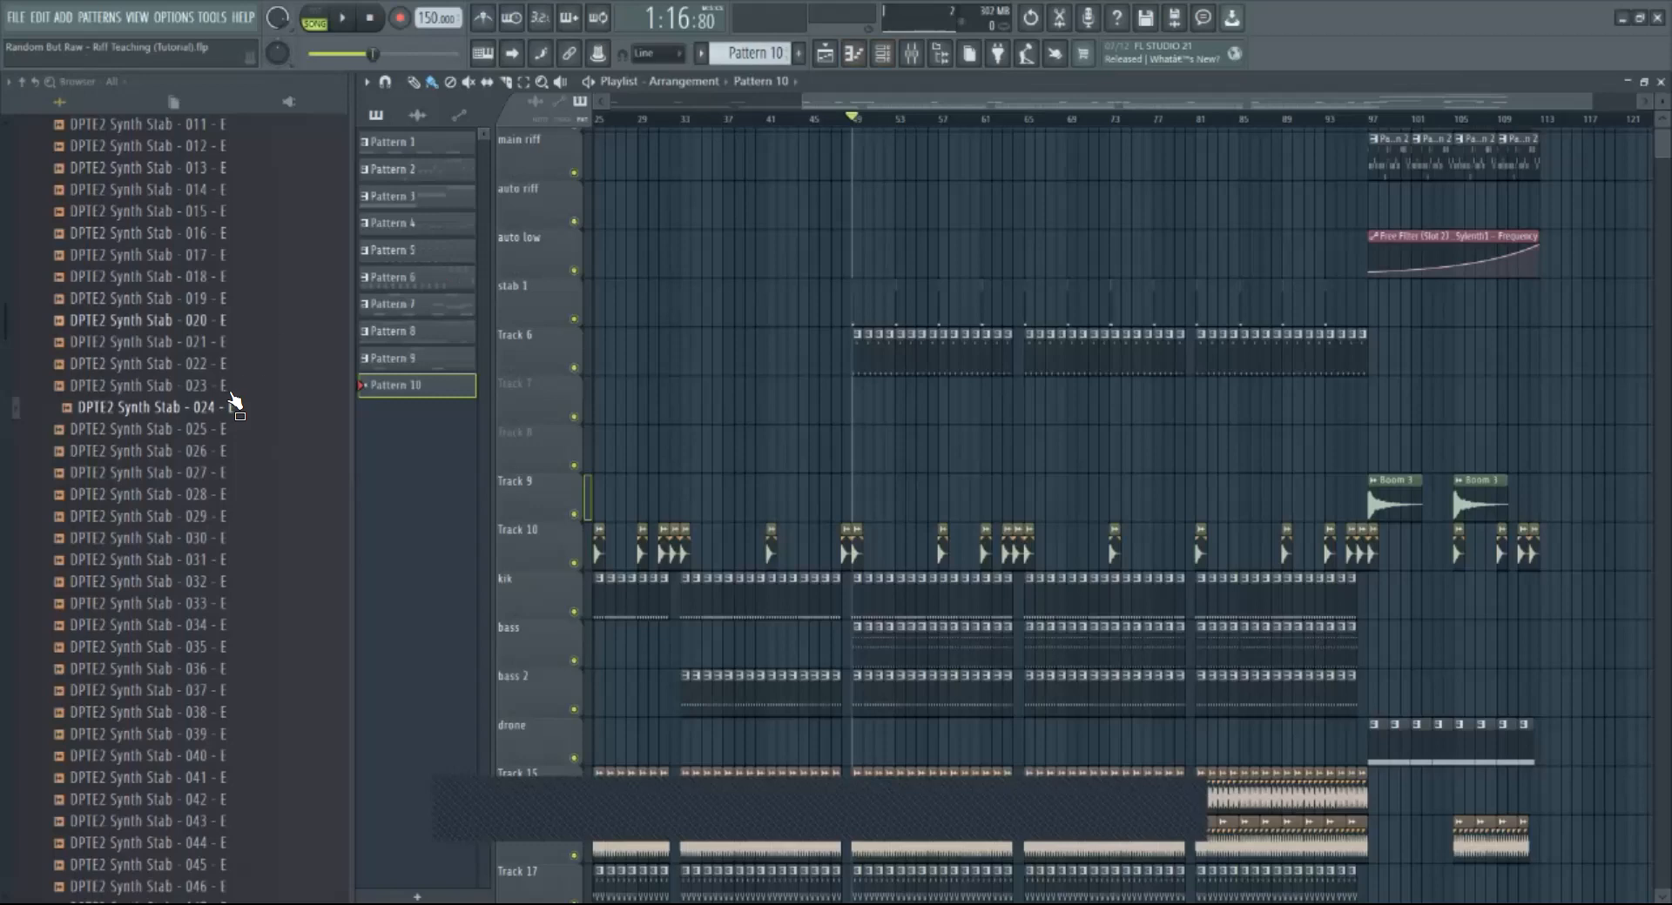
# Step: Draw four consecutive C5 notes for Synth Stab 024 at steps 9 to 12 of bar 1 in the piano roll
pyautogui.click(839, 50)
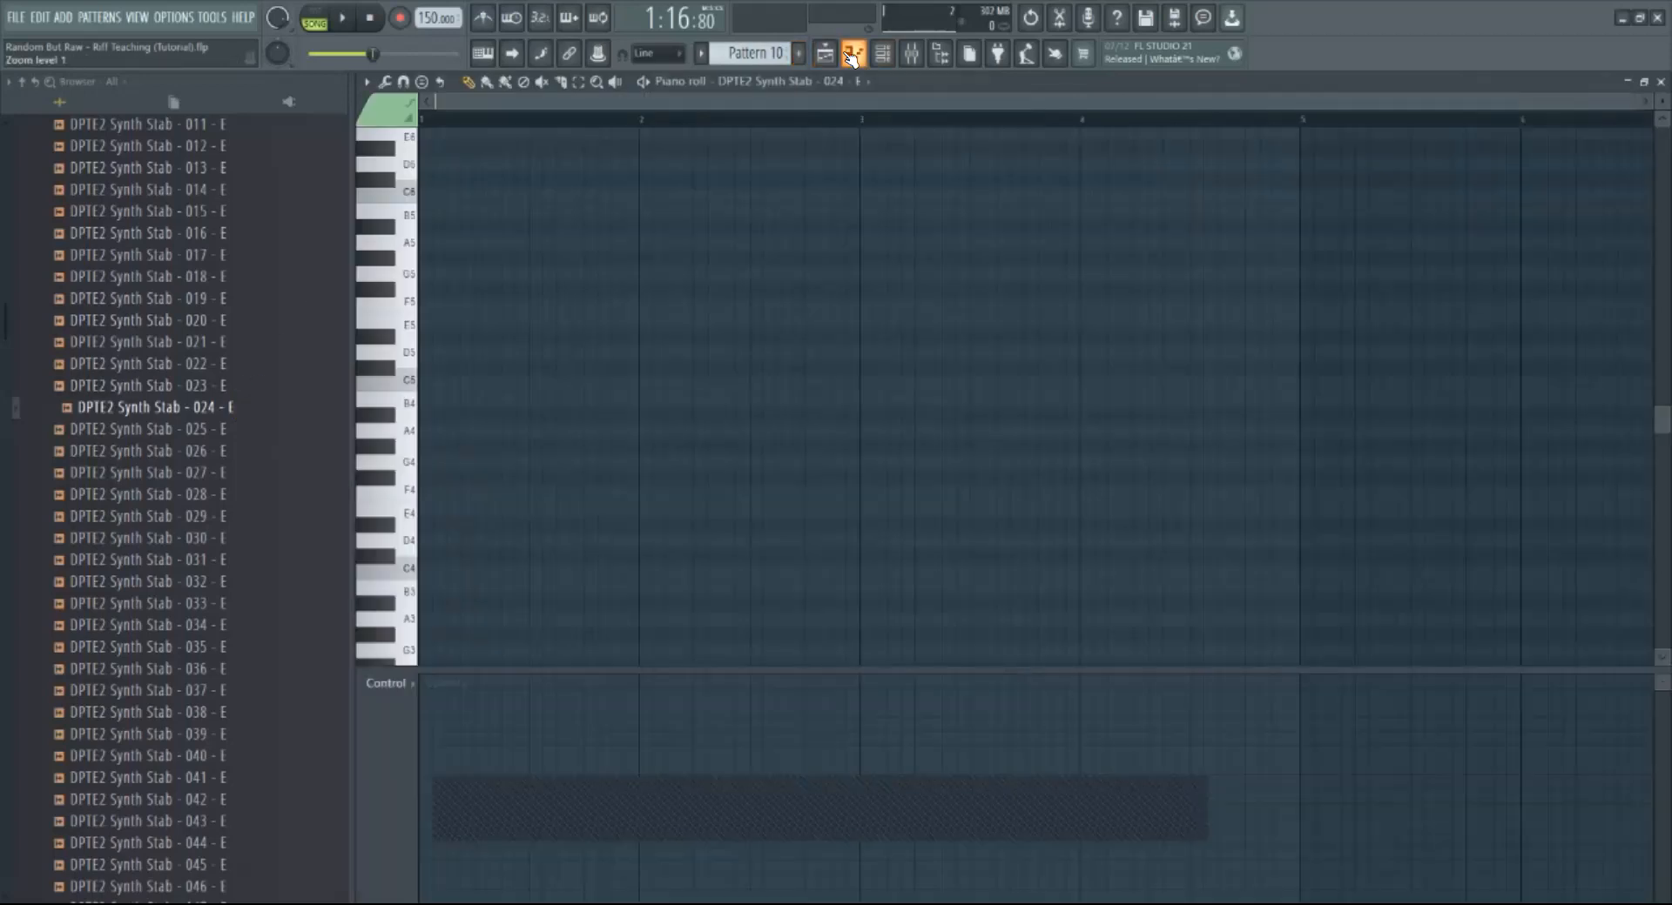
pyautogui.moveTo(1629, 98); pyautogui.dragTo(1398, 103)
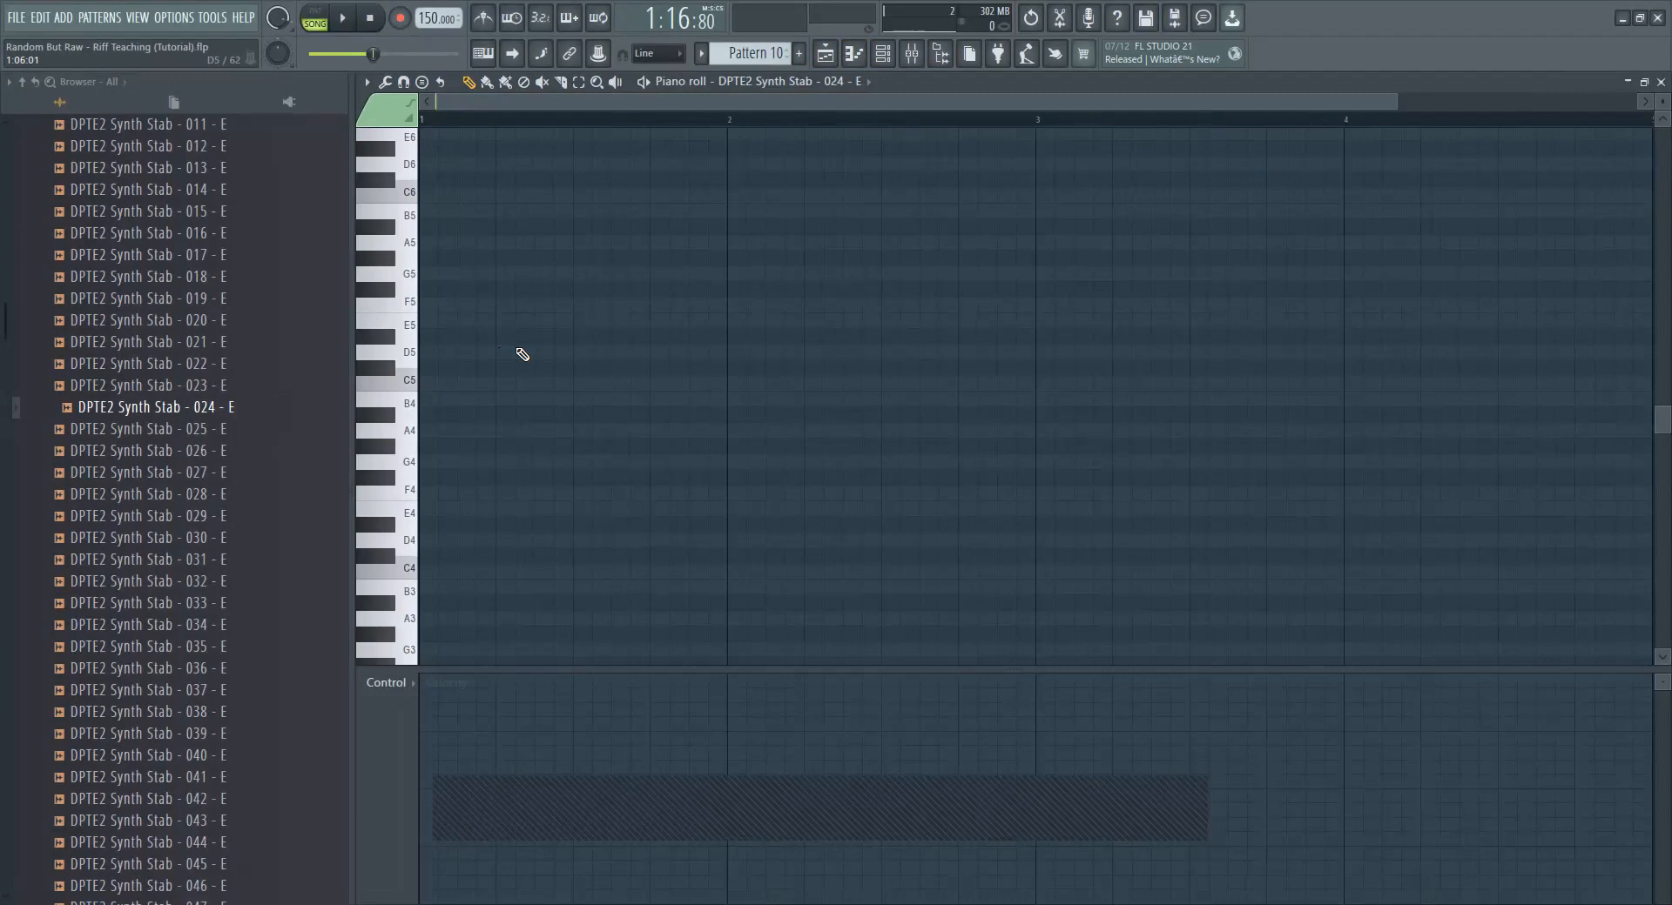
pyautogui.click(608, 385)
pyautogui.rightClick(600, 381)
pyautogui.click(581, 384)
pyautogui.click(600, 384)
pyautogui.click(619, 383)
pyautogui.click(638, 384)
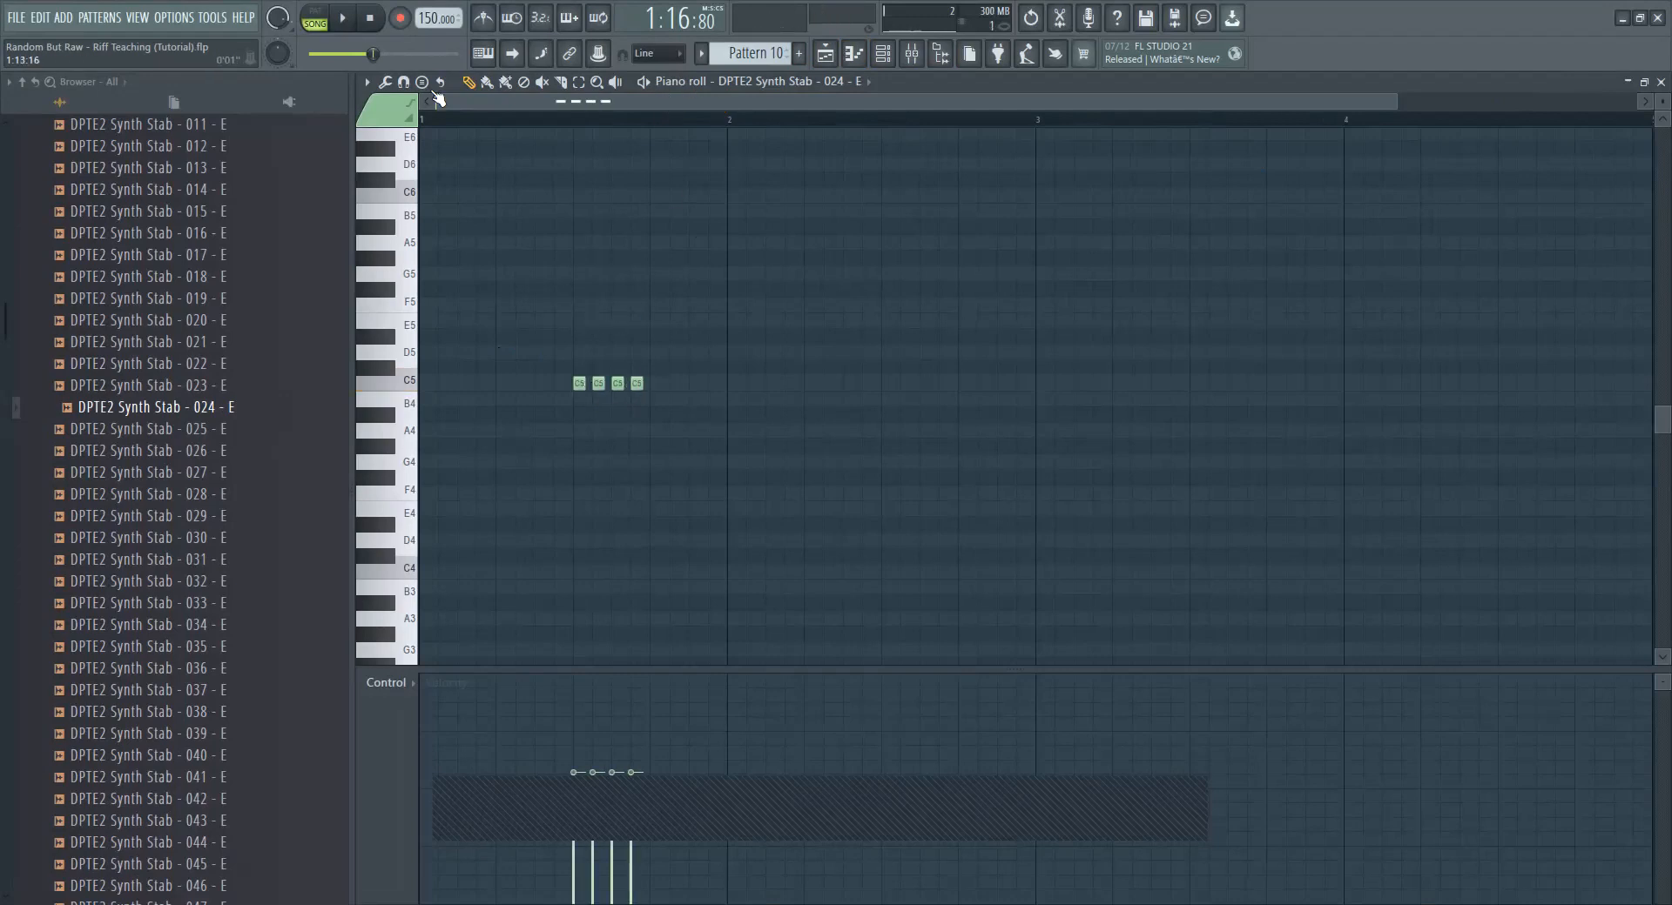
# Step: Switch playback to pattern mode and add three more C5 notes for Synth Stab 024 at steps 13 to 15 of bar 1
pyautogui.click(314, 17)
pyautogui.click(881, 53)
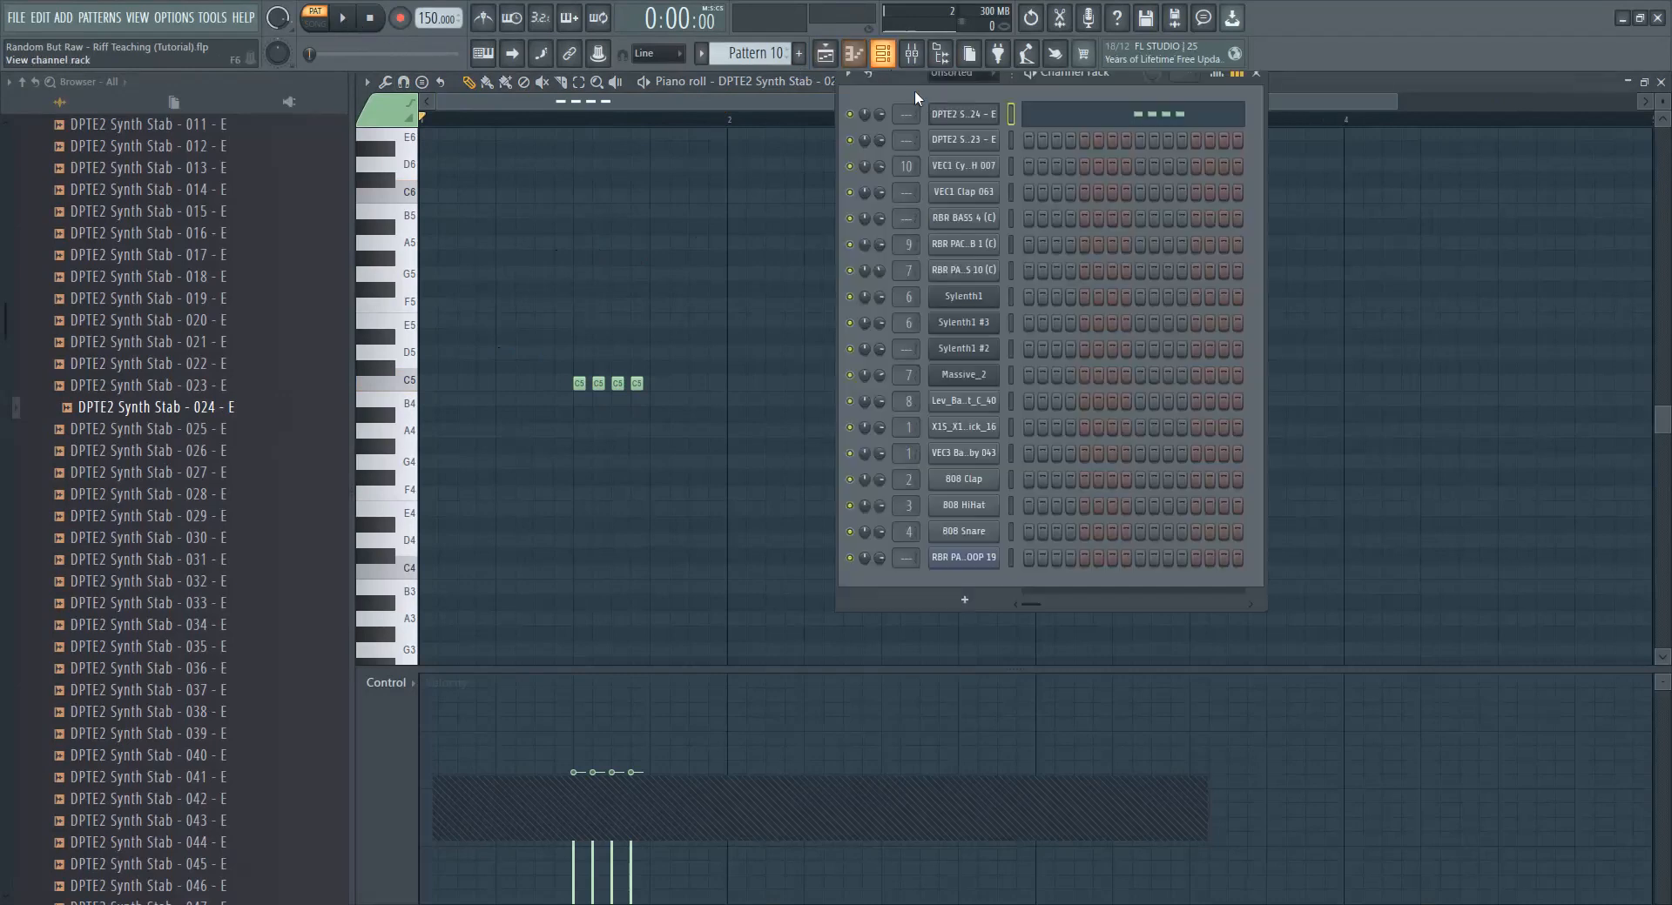
pyautogui.click(966, 119)
pyautogui.click(471, 82)
pyautogui.click(657, 383)
pyautogui.click(676, 384)
pyautogui.click(695, 383)
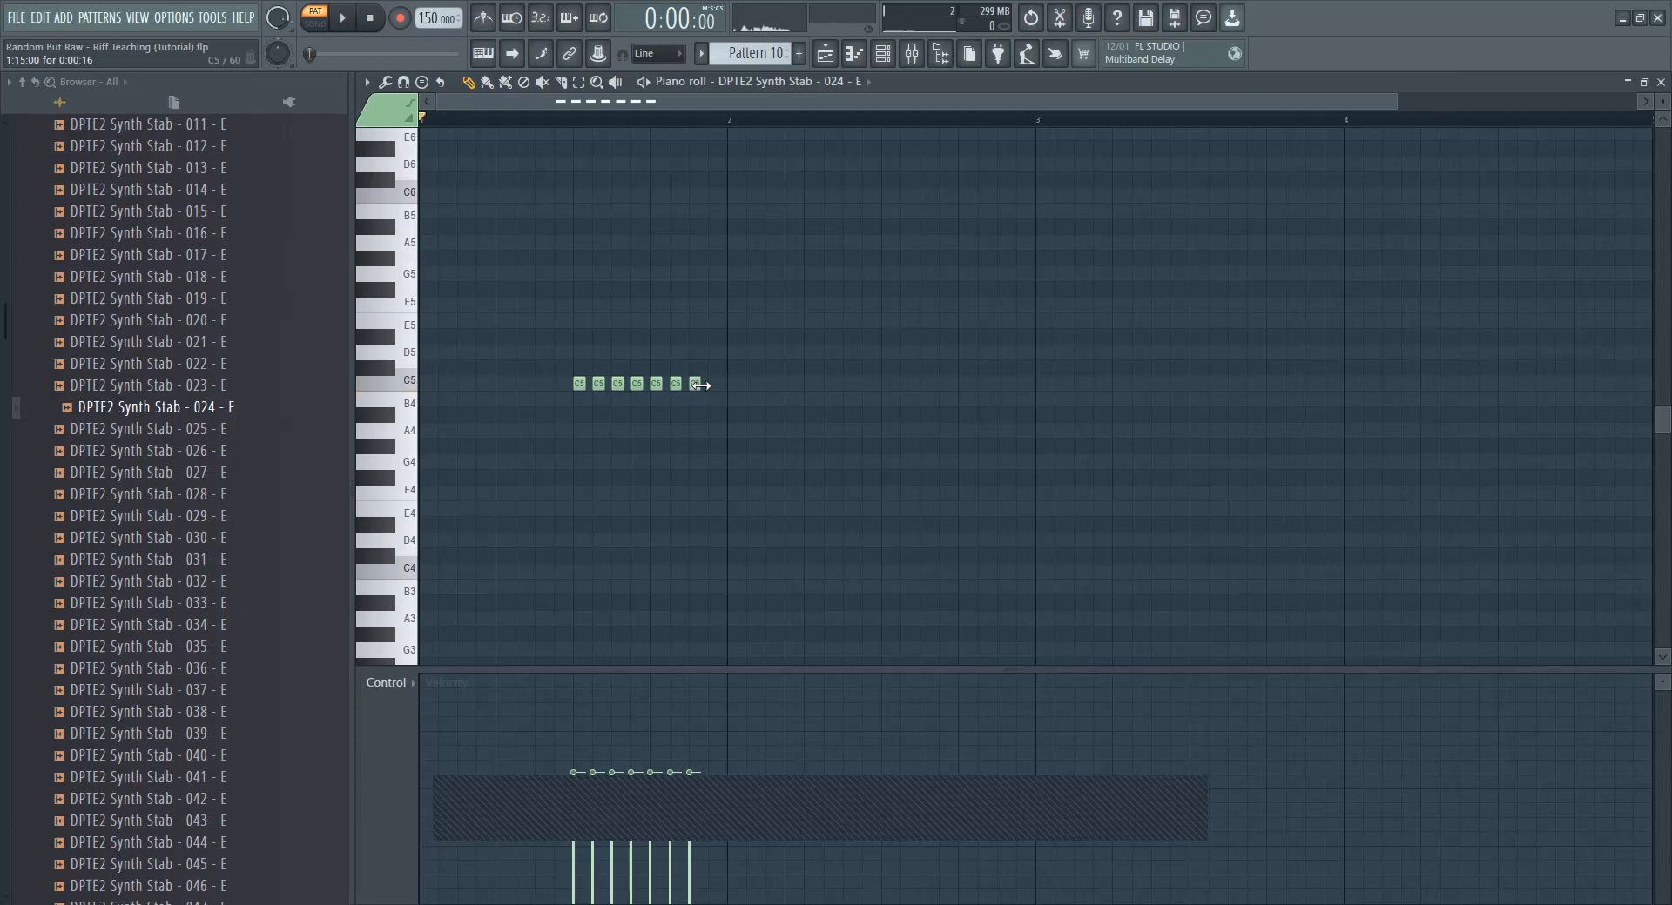
# Step: Open the Synth Stab 024 channel's settings and route it to a free mixer track
pyautogui.click(881, 53)
pyautogui.click(958, 114)
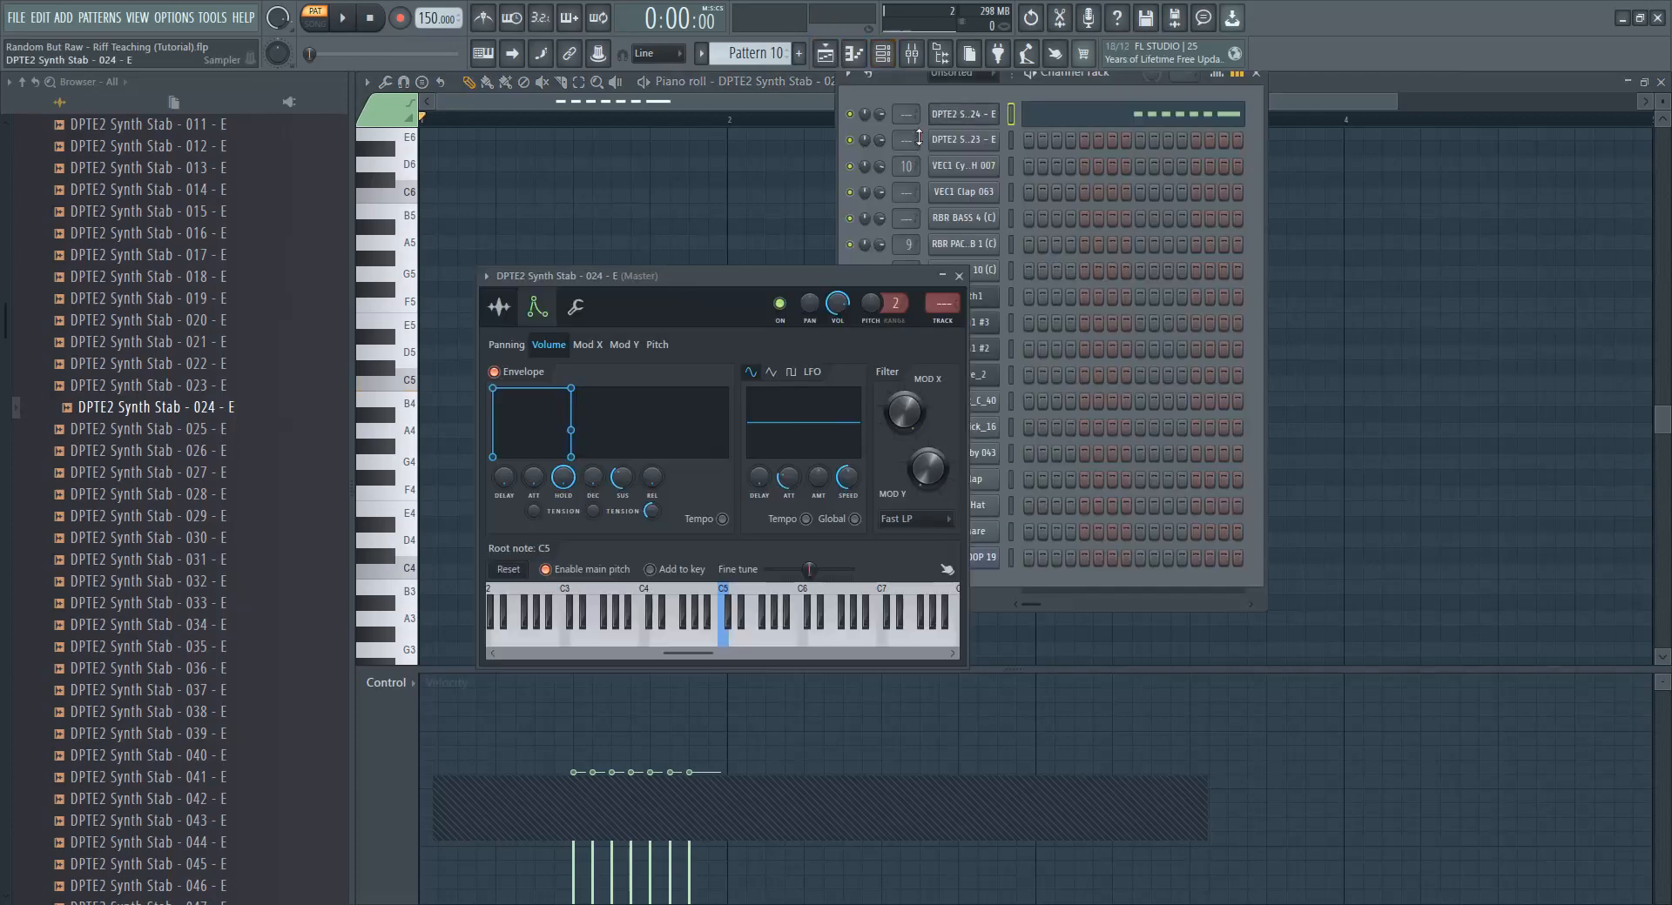
pyautogui.click(486, 276)
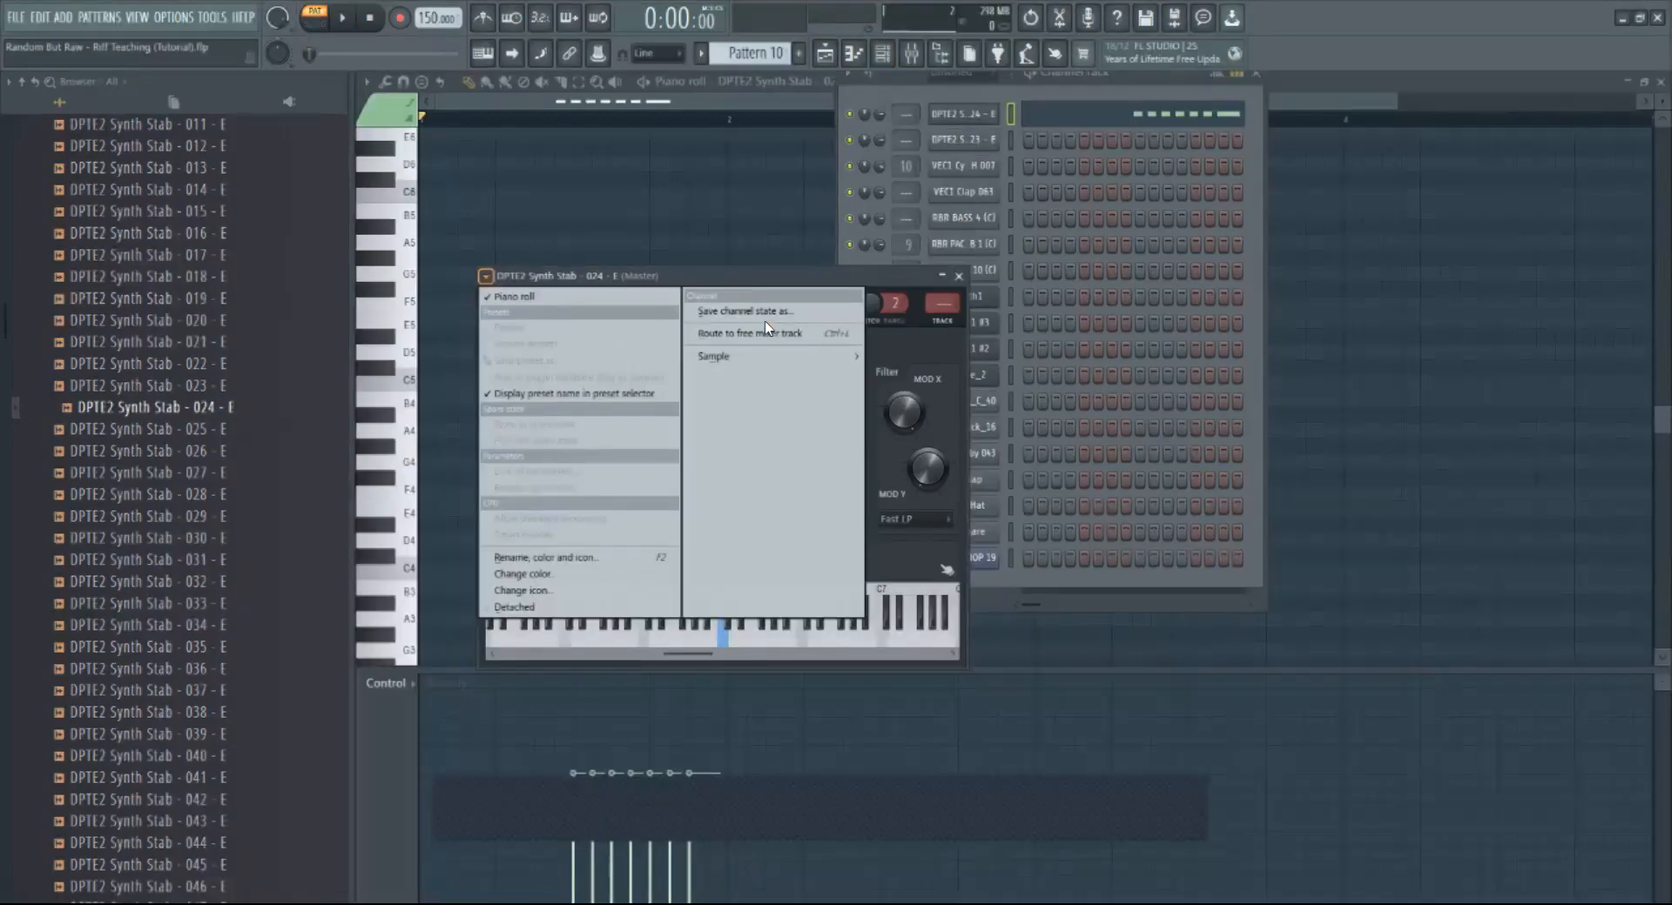
pyautogui.click(763, 333)
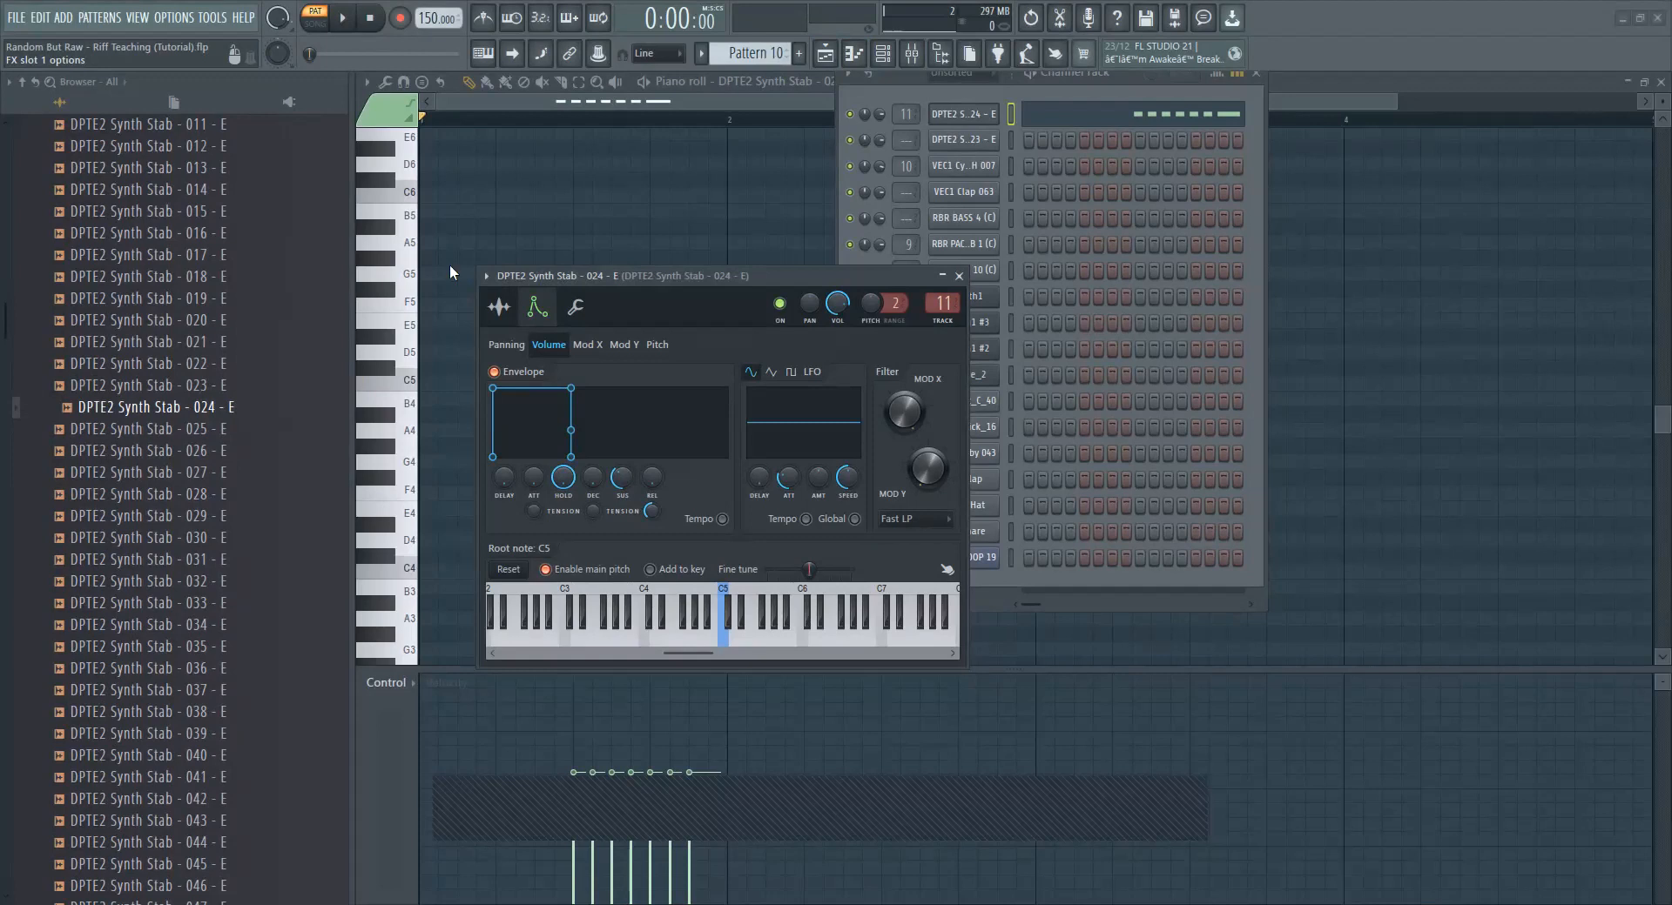
# Step: Set the stab's Fruity Free Filter to high pass at 10 Hz and its Fruity Delay 2 feedback mode to ping-pong
pyautogui.moveTo(390, 199); pyautogui.dragTo(389, 203)
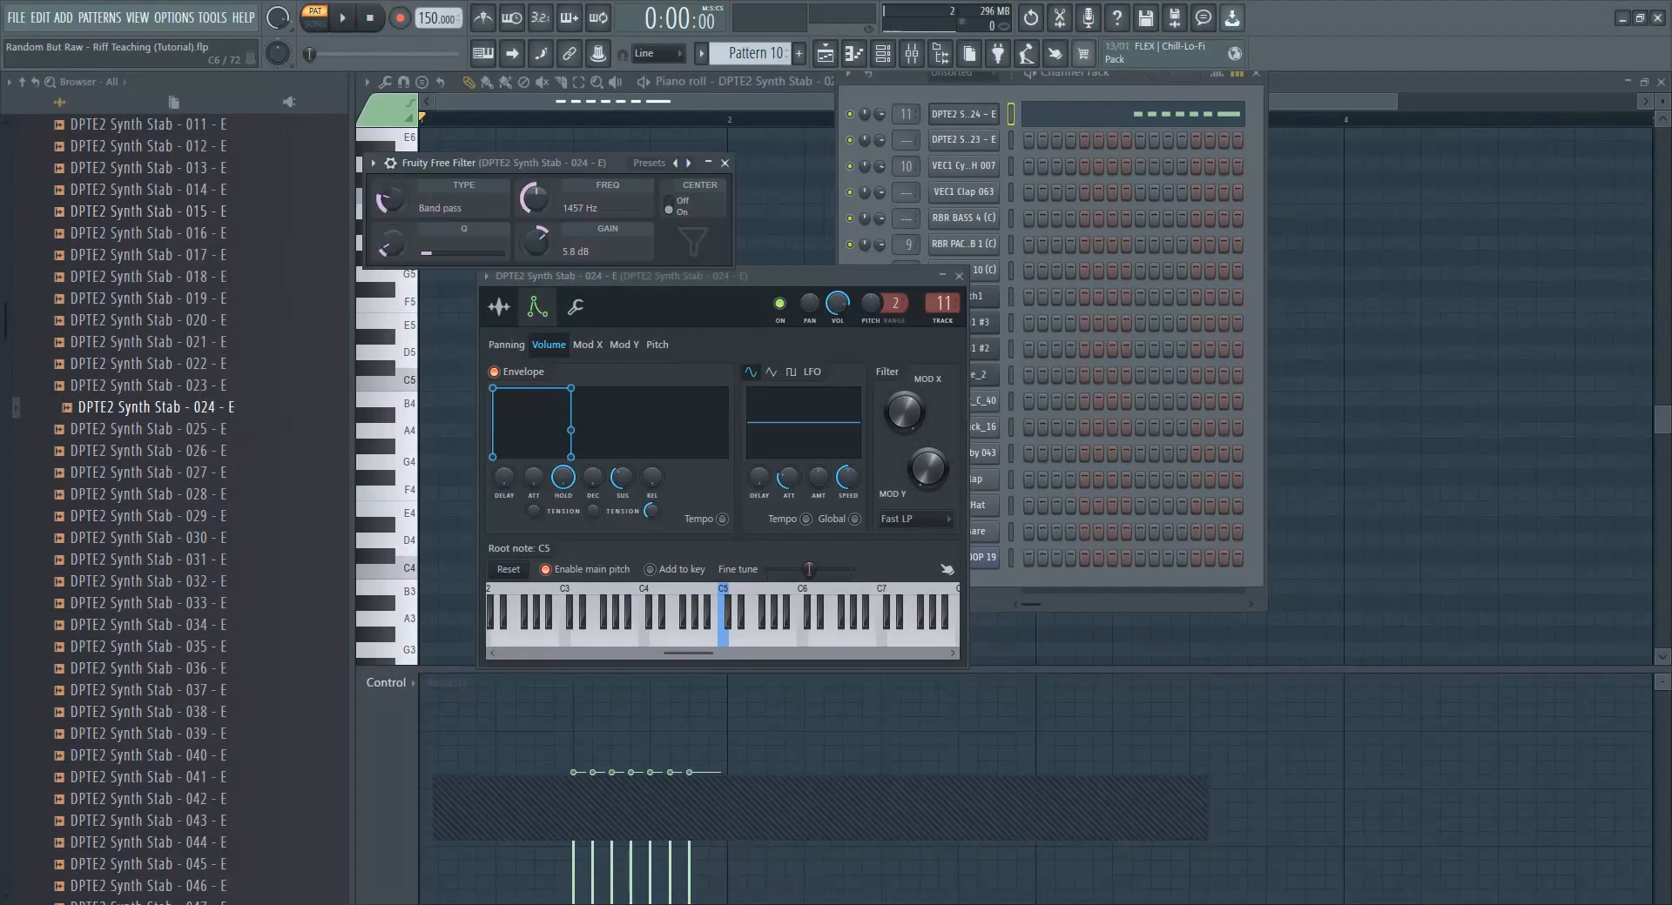
pyautogui.moveTo(534, 199); pyautogui.dragTo(550, 207)
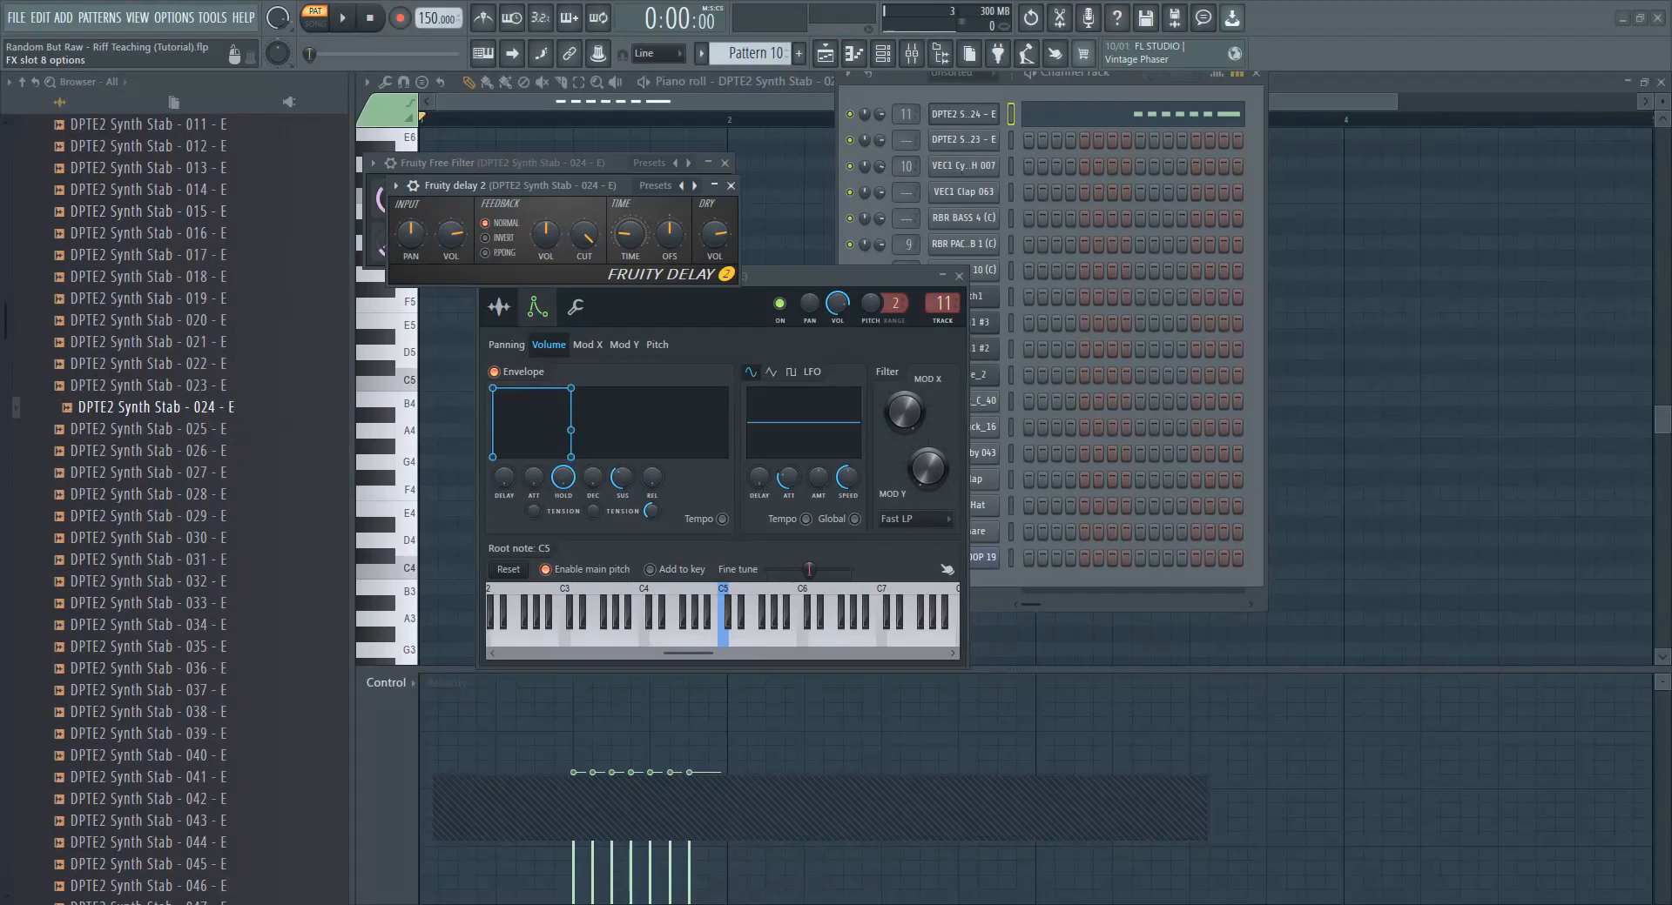
pyautogui.click(485, 253)
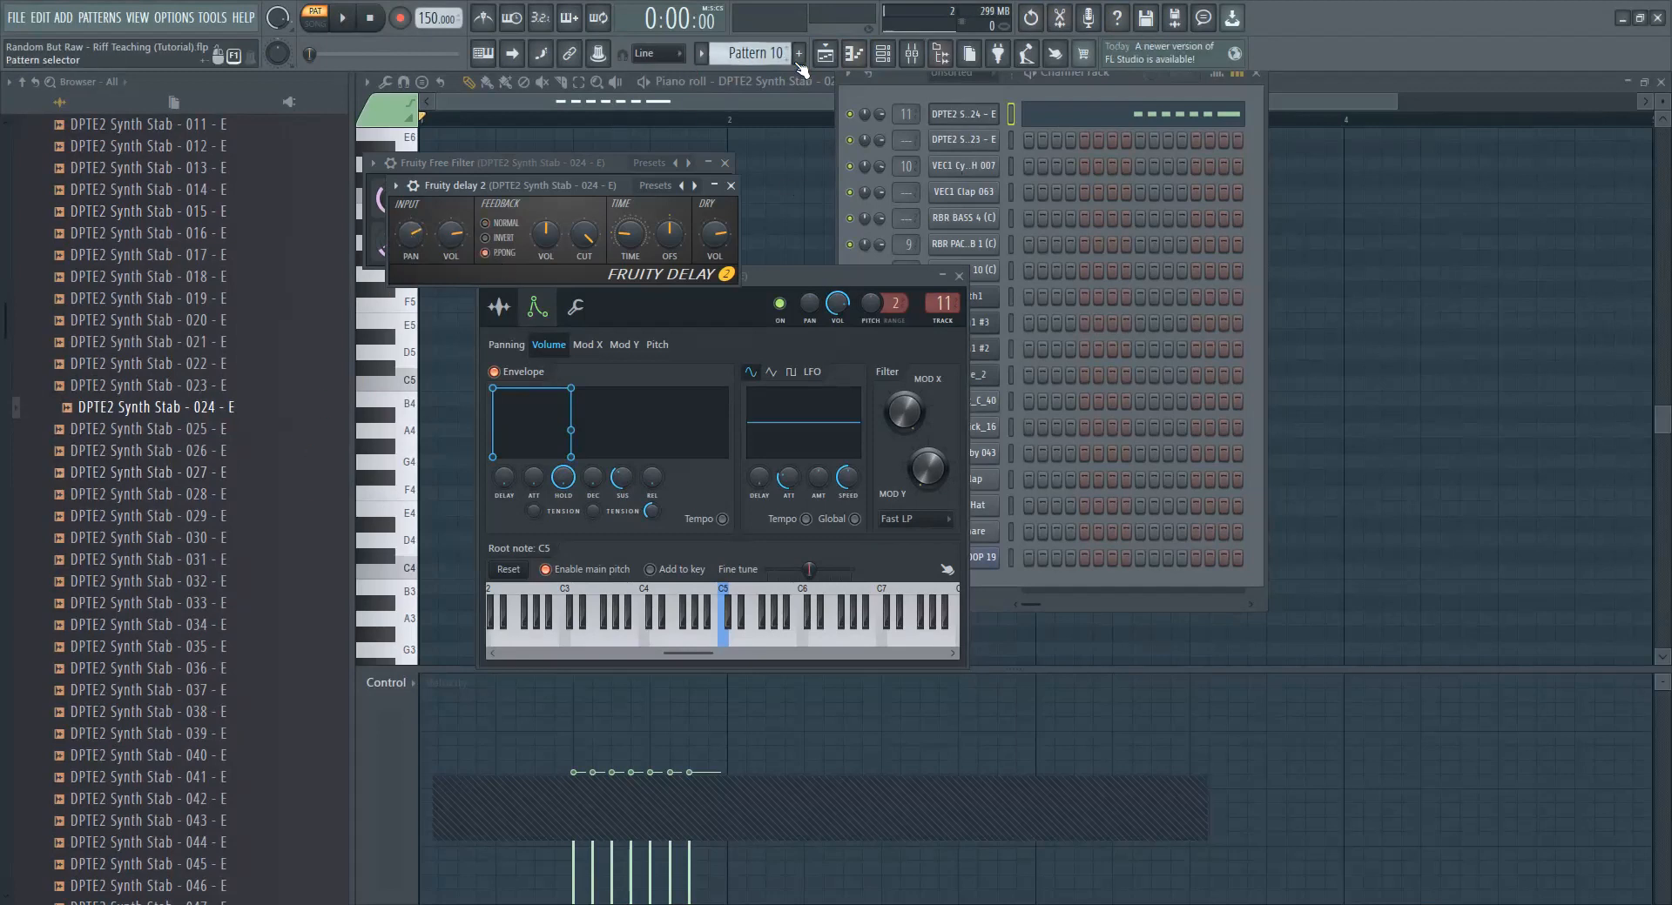
# Step: Place Pattern 10 on Track 7 at bar 50 of the playlist and play the song from there
pyautogui.click(814, 55)
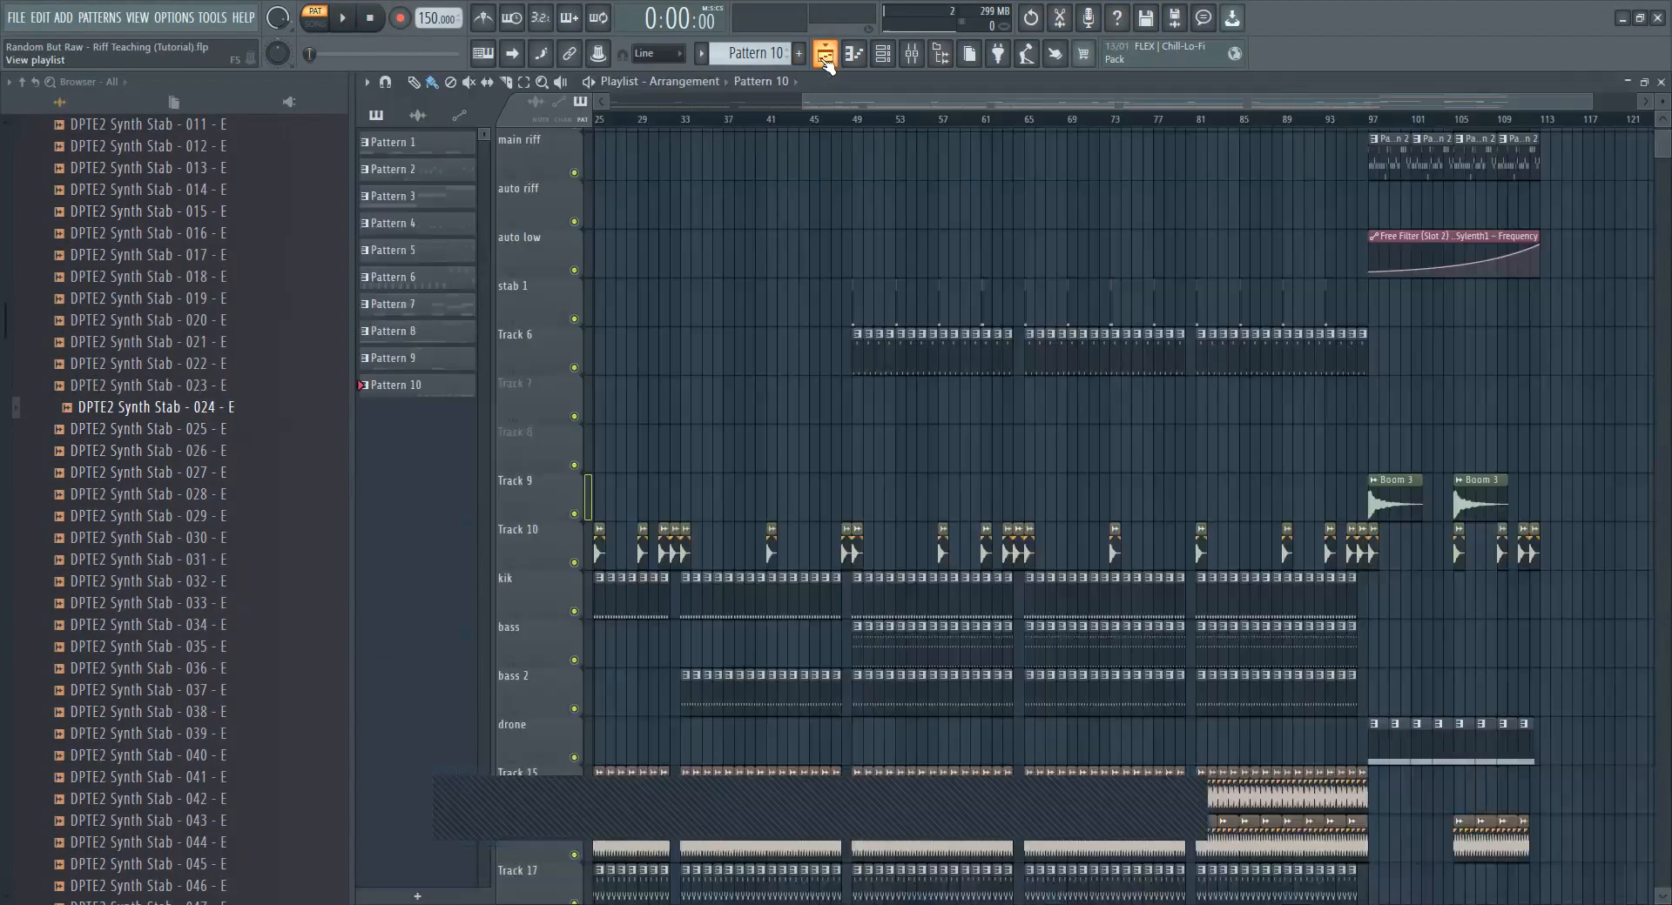
pyautogui.click(859, 405)
pyautogui.click(866, 118)
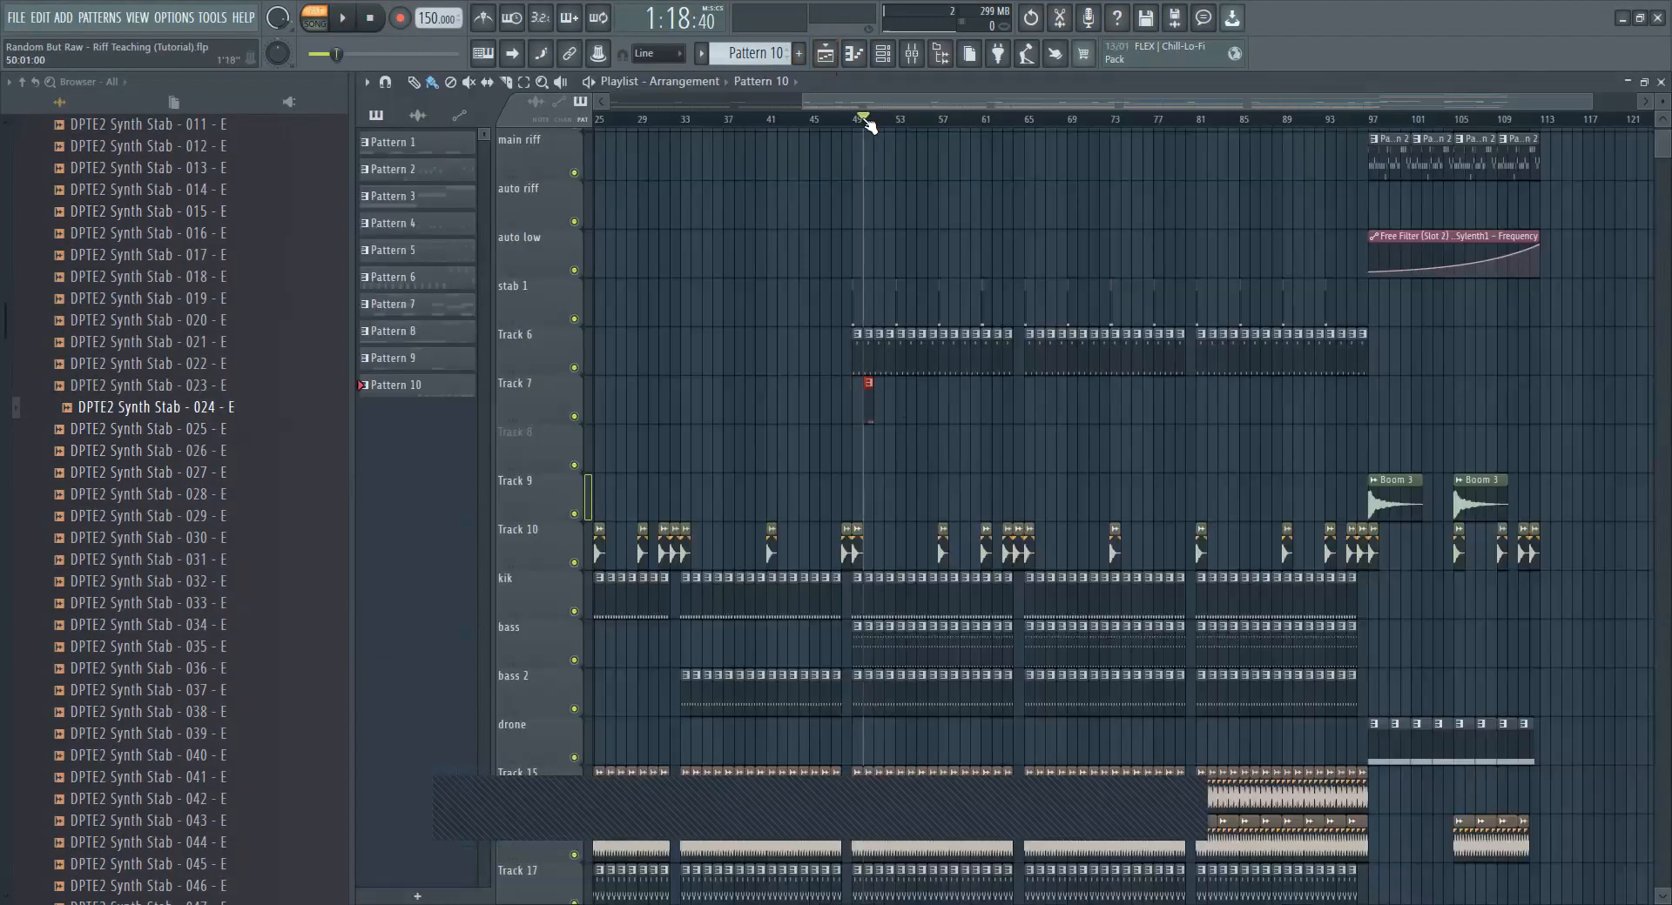
pyautogui.press('space')
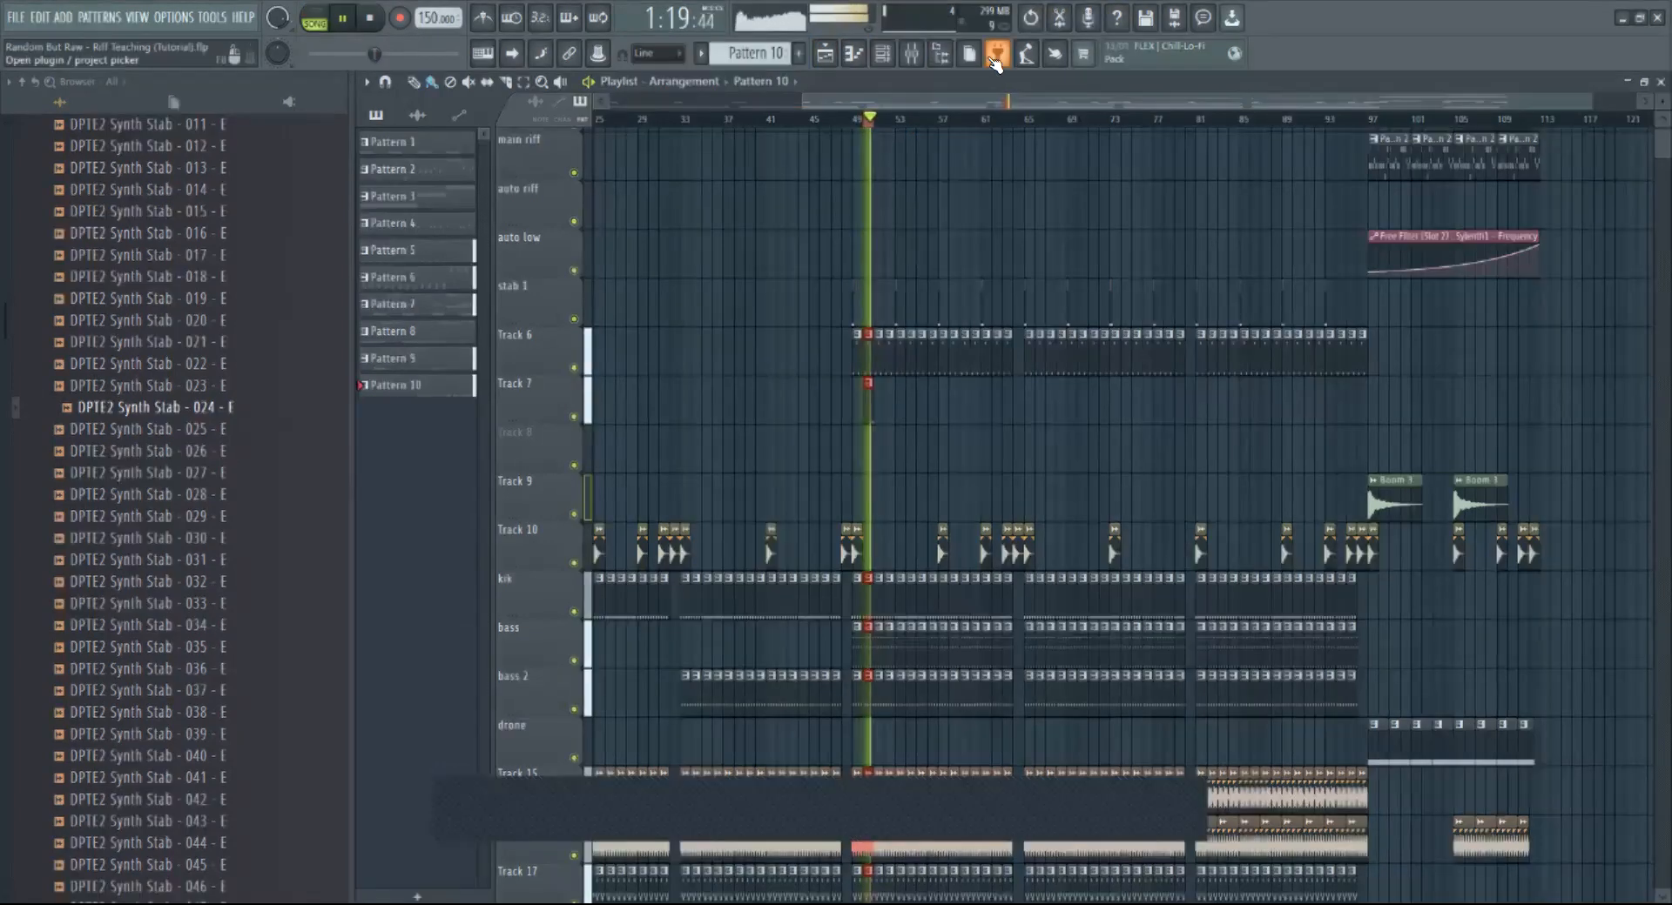
# Step: Raise the velocity of all Synth Stab 024 notes in Pattern 10 slightly and evenly in the piano roll
pyautogui.doubleClick(866, 408)
pyautogui.moveTo(571, 763); pyautogui.dragTo(720, 761)
pyautogui.press('space')
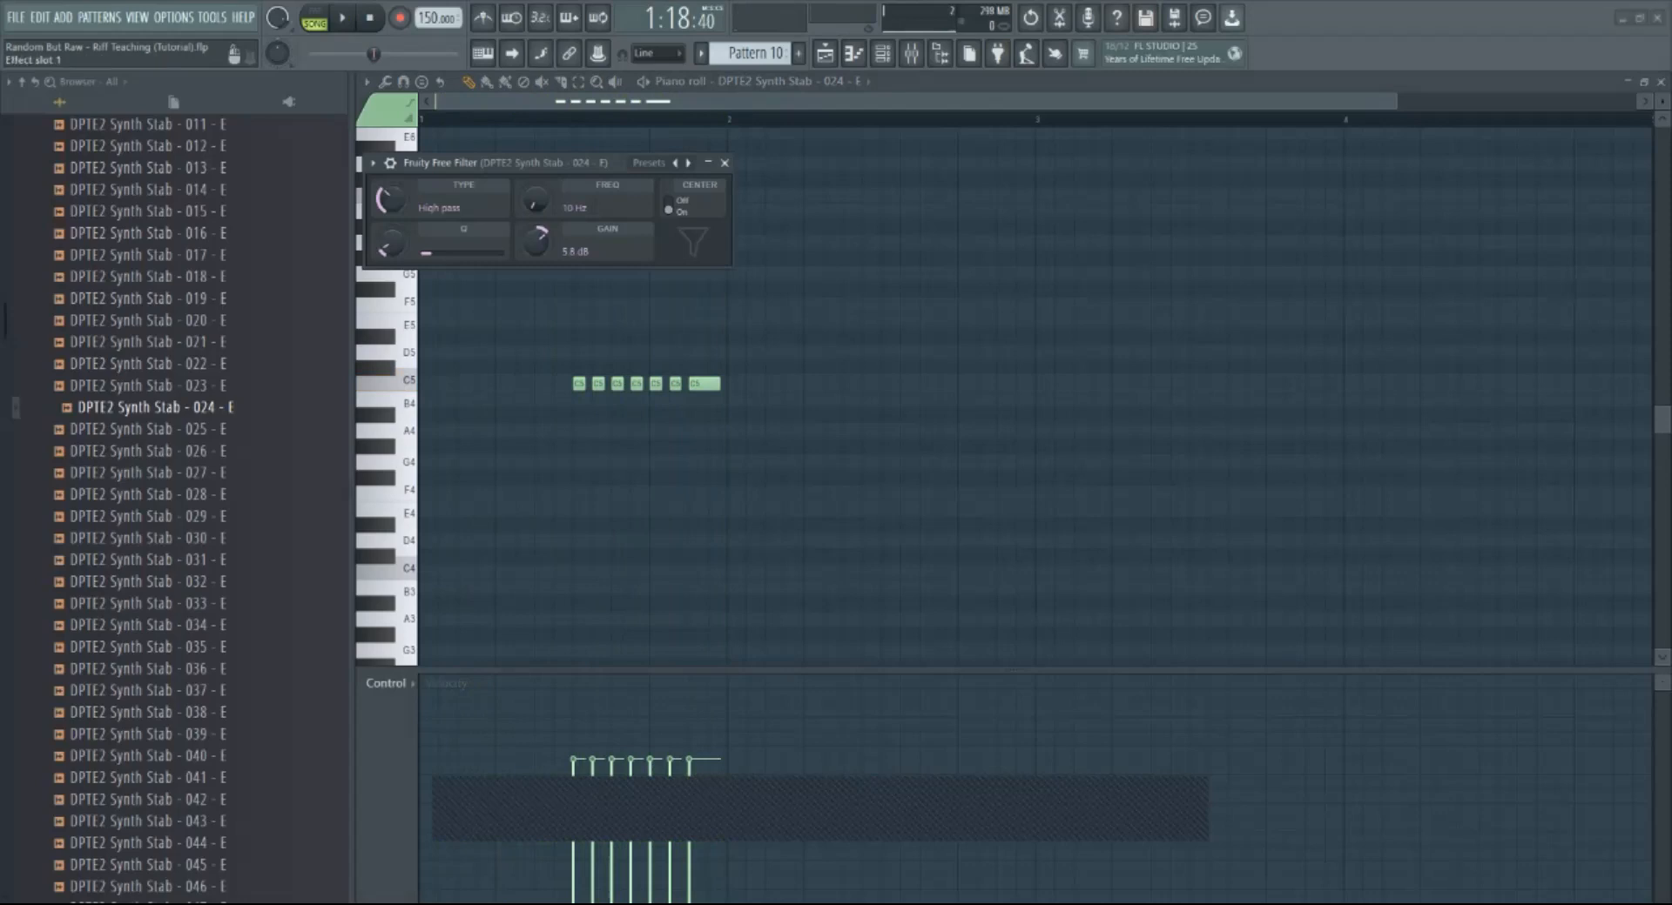
# Step: Set the stab's high-pass filter frequency to about 220 Hz in Fruity Free Filter while auditioning bar 50 of the arrangement
pyautogui.click(826, 53)
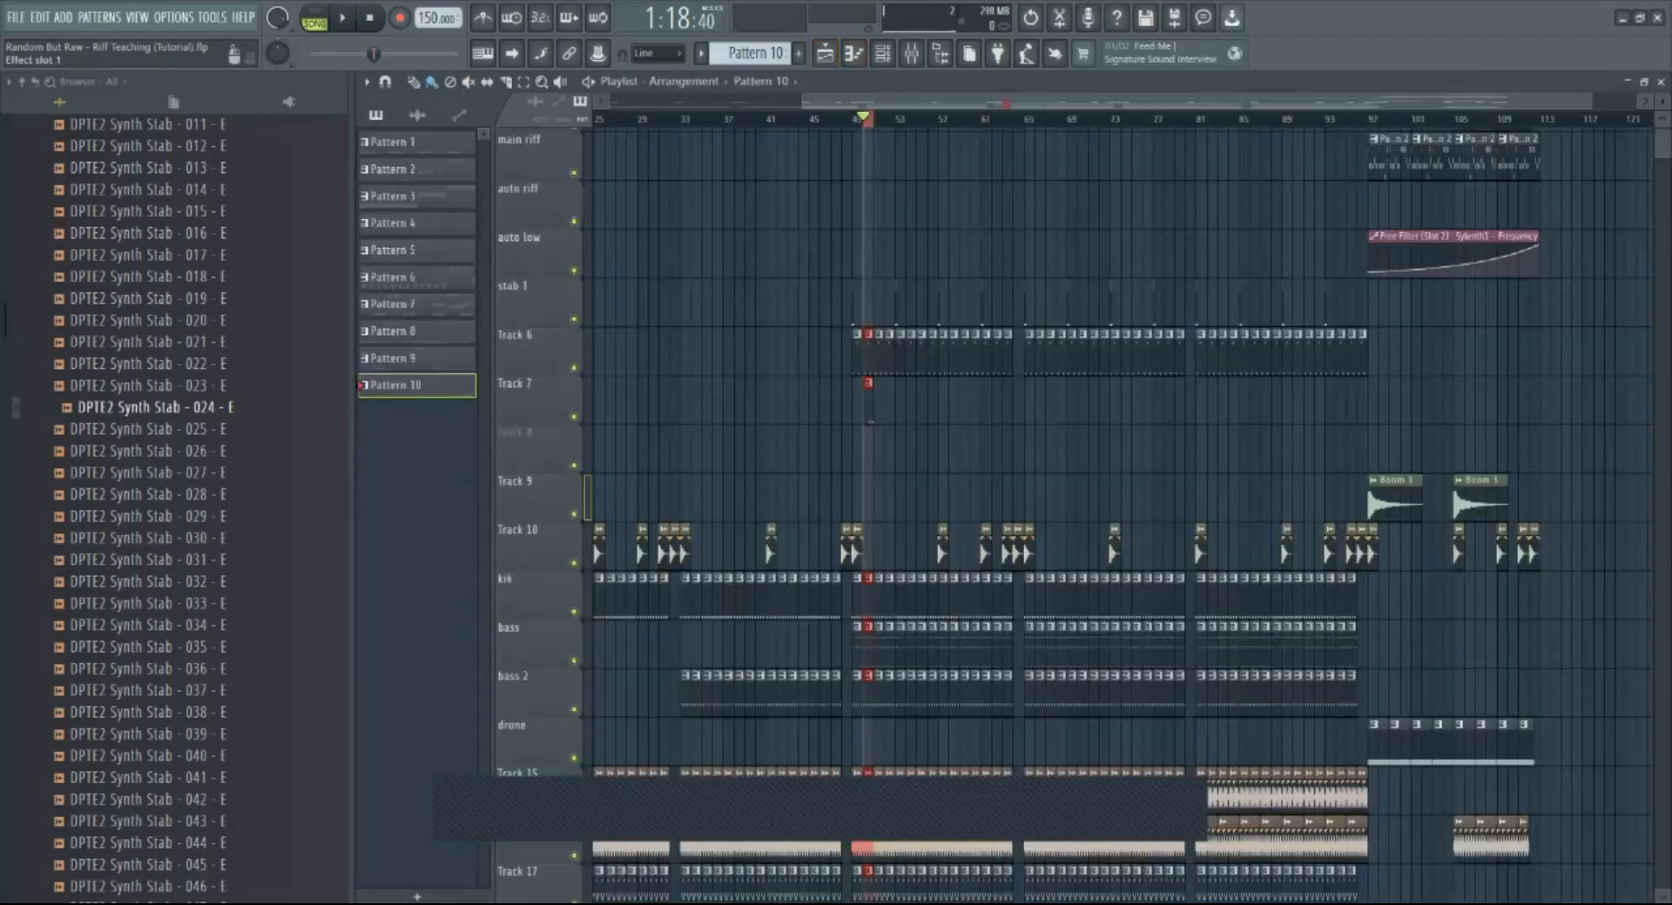
pyautogui.click(678, 189)
pyautogui.press('space')
pyautogui.moveTo(540, 215)
pyautogui.mouseDown()
pyautogui.moveTo(540, 155)
pyautogui.moveTo(534, 208)
pyautogui.mouseUp()
pyautogui.press('space')
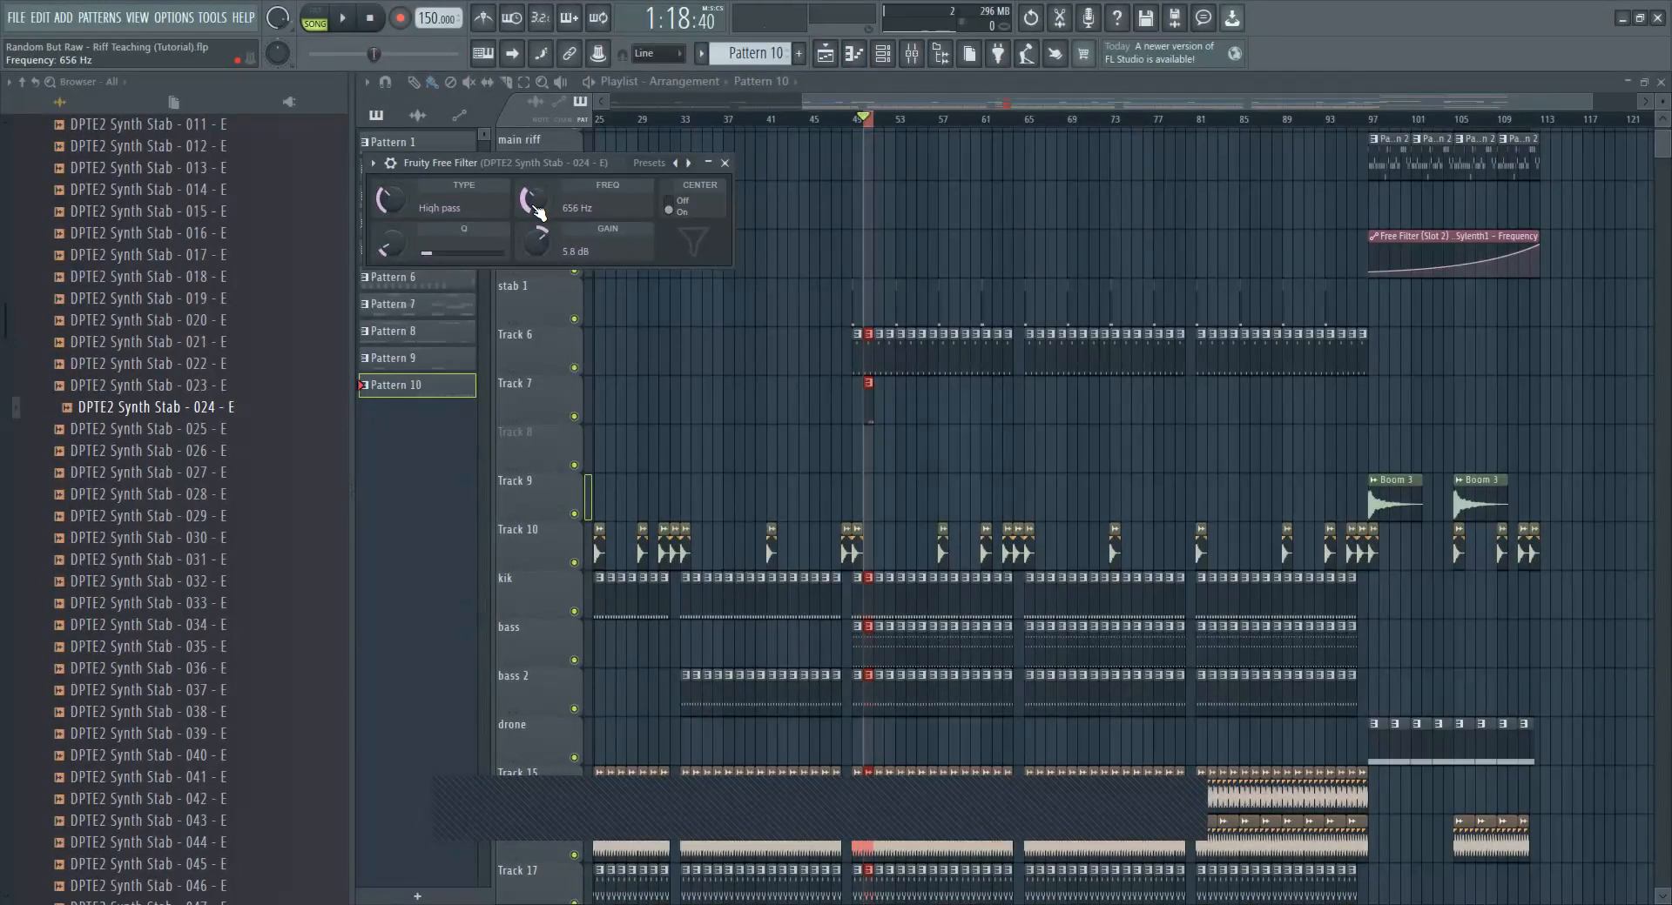
pyautogui.moveTo(534, 200); pyautogui.dragTo(534, 221)
pyautogui.moveTo(538, 213); pyautogui.dragTo(538, 214)
pyautogui.press('space')
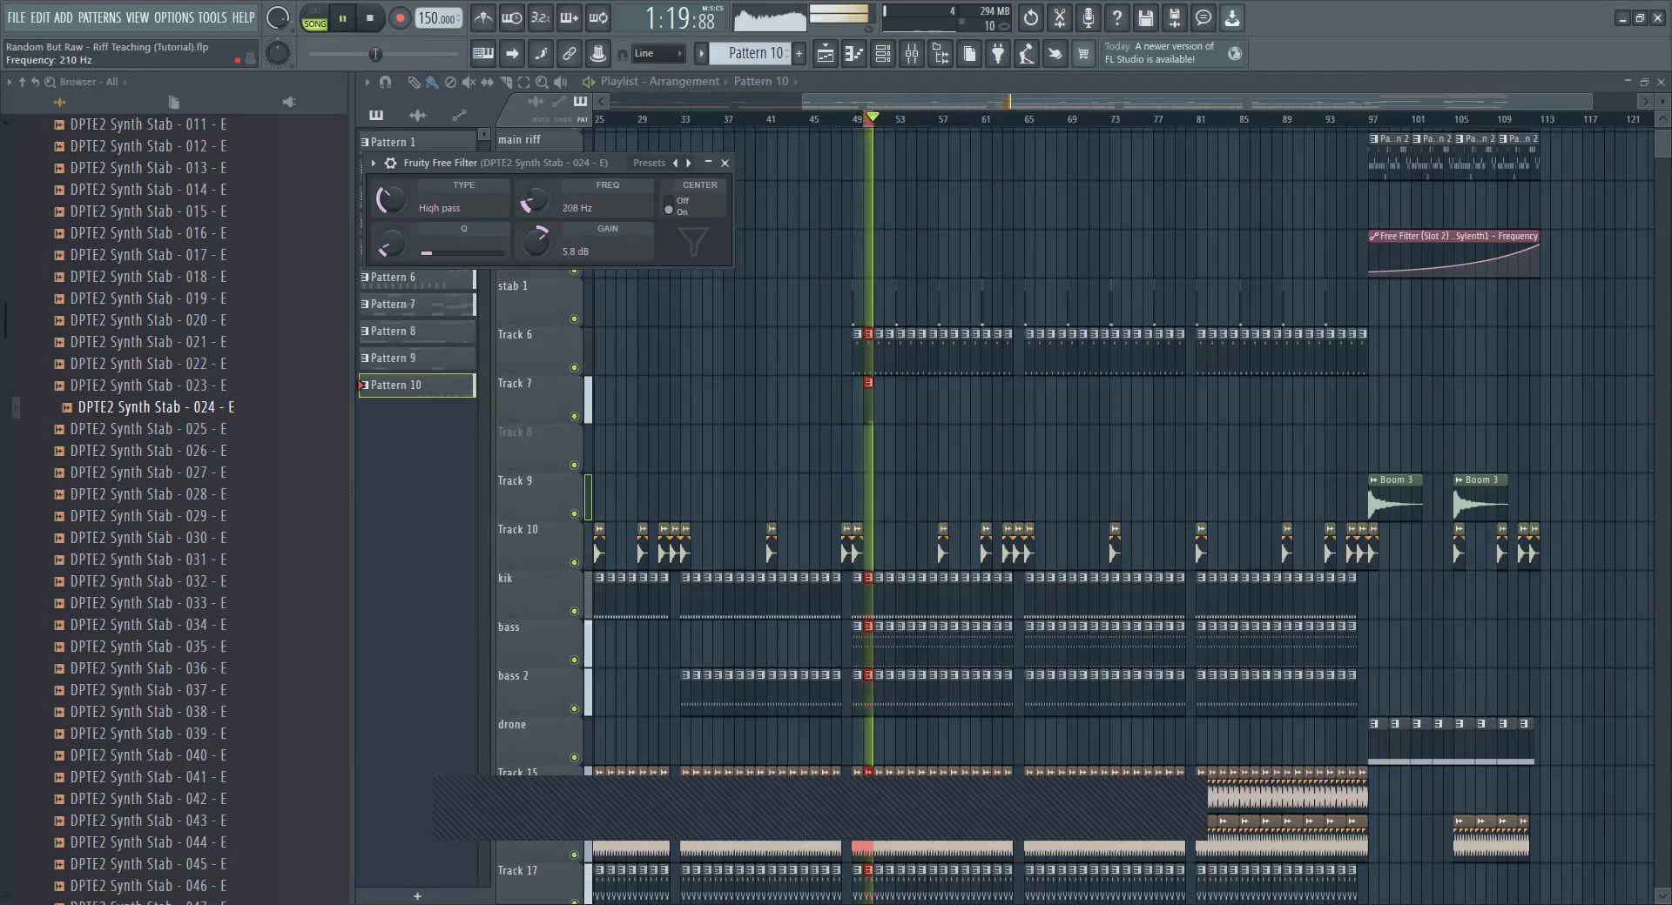
pyautogui.moveTo(538, 214)
pyautogui.mouseDown()
pyautogui.moveTo(538, 178)
pyautogui.moveTo(538, 212)
pyautogui.mouseUp()
pyautogui.press('space')
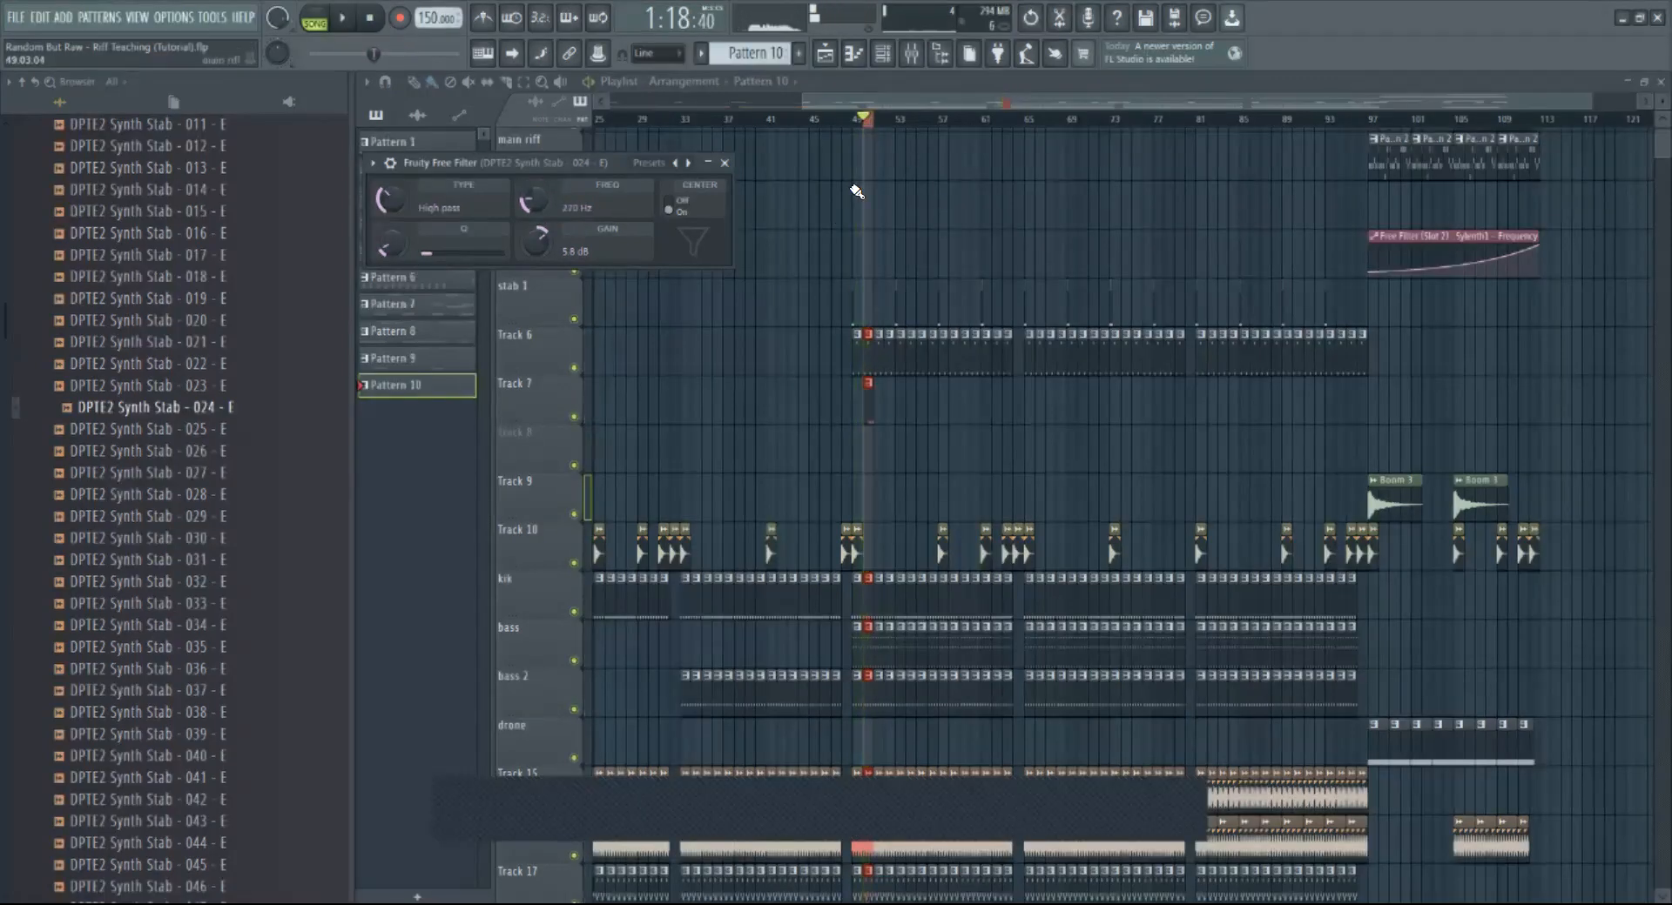
# Step: Create an automation clip for the stab filter's frequency and place it on Track 8 at bar 50
pyautogui.rightClick(528, 202)
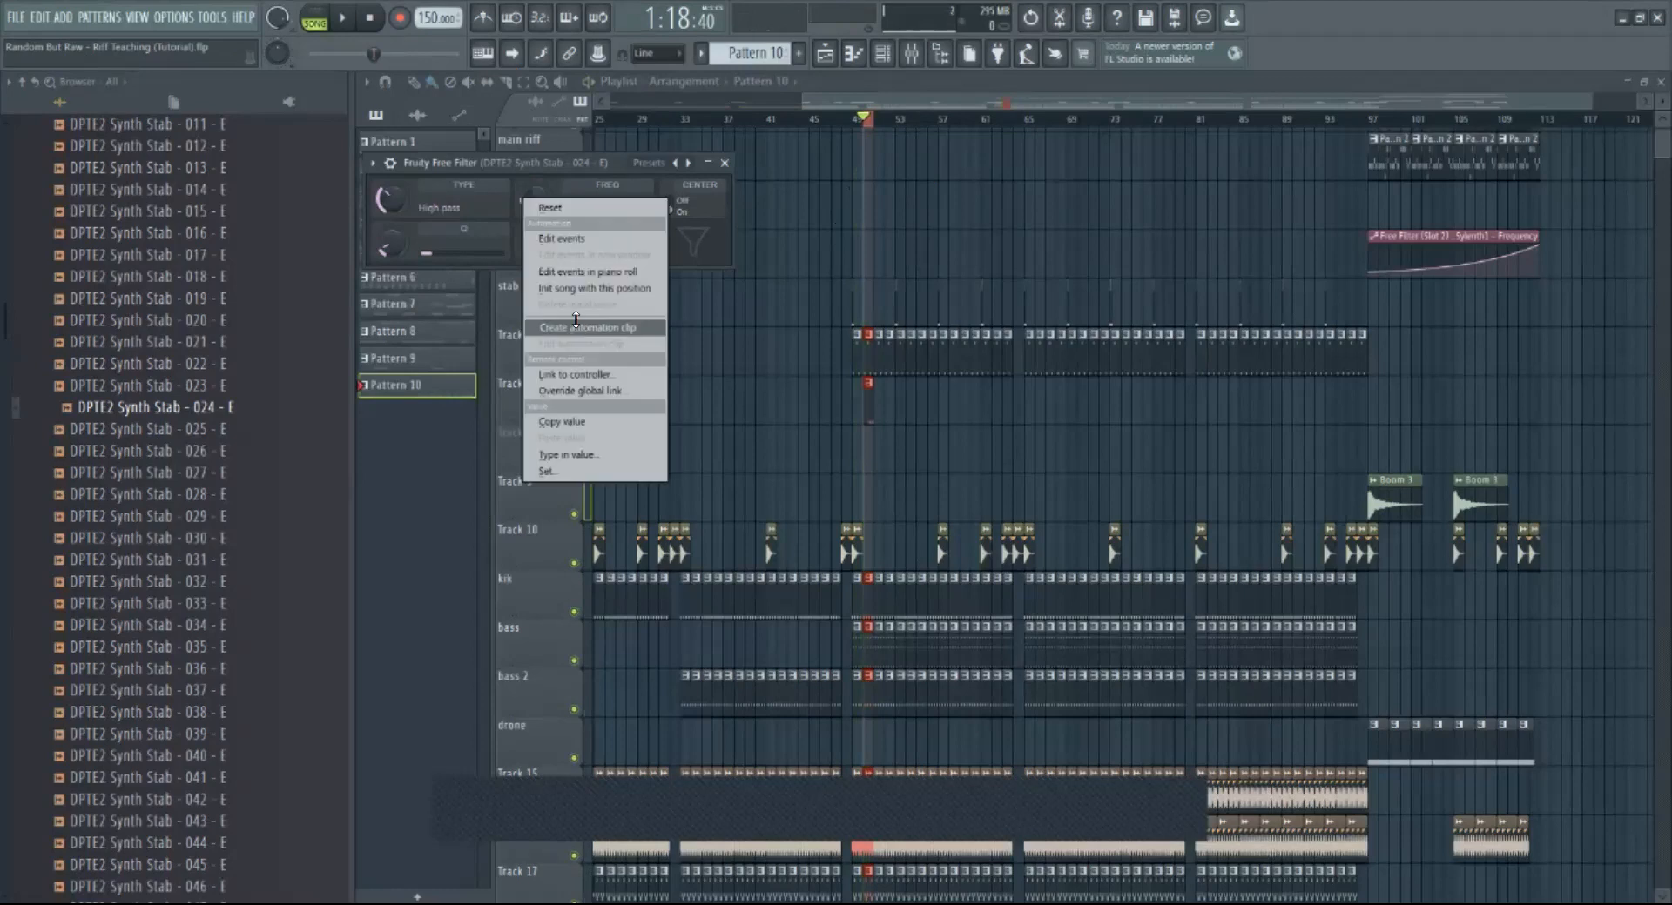
pyautogui.click(576, 327)
pyautogui.click(1596, 103)
pyautogui.moveTo(1605, 103); pyautogui.dragTo(1103, 104)
pyautogui.moveTo(1010, 148); pyautogui.dragTo(1019, 461)
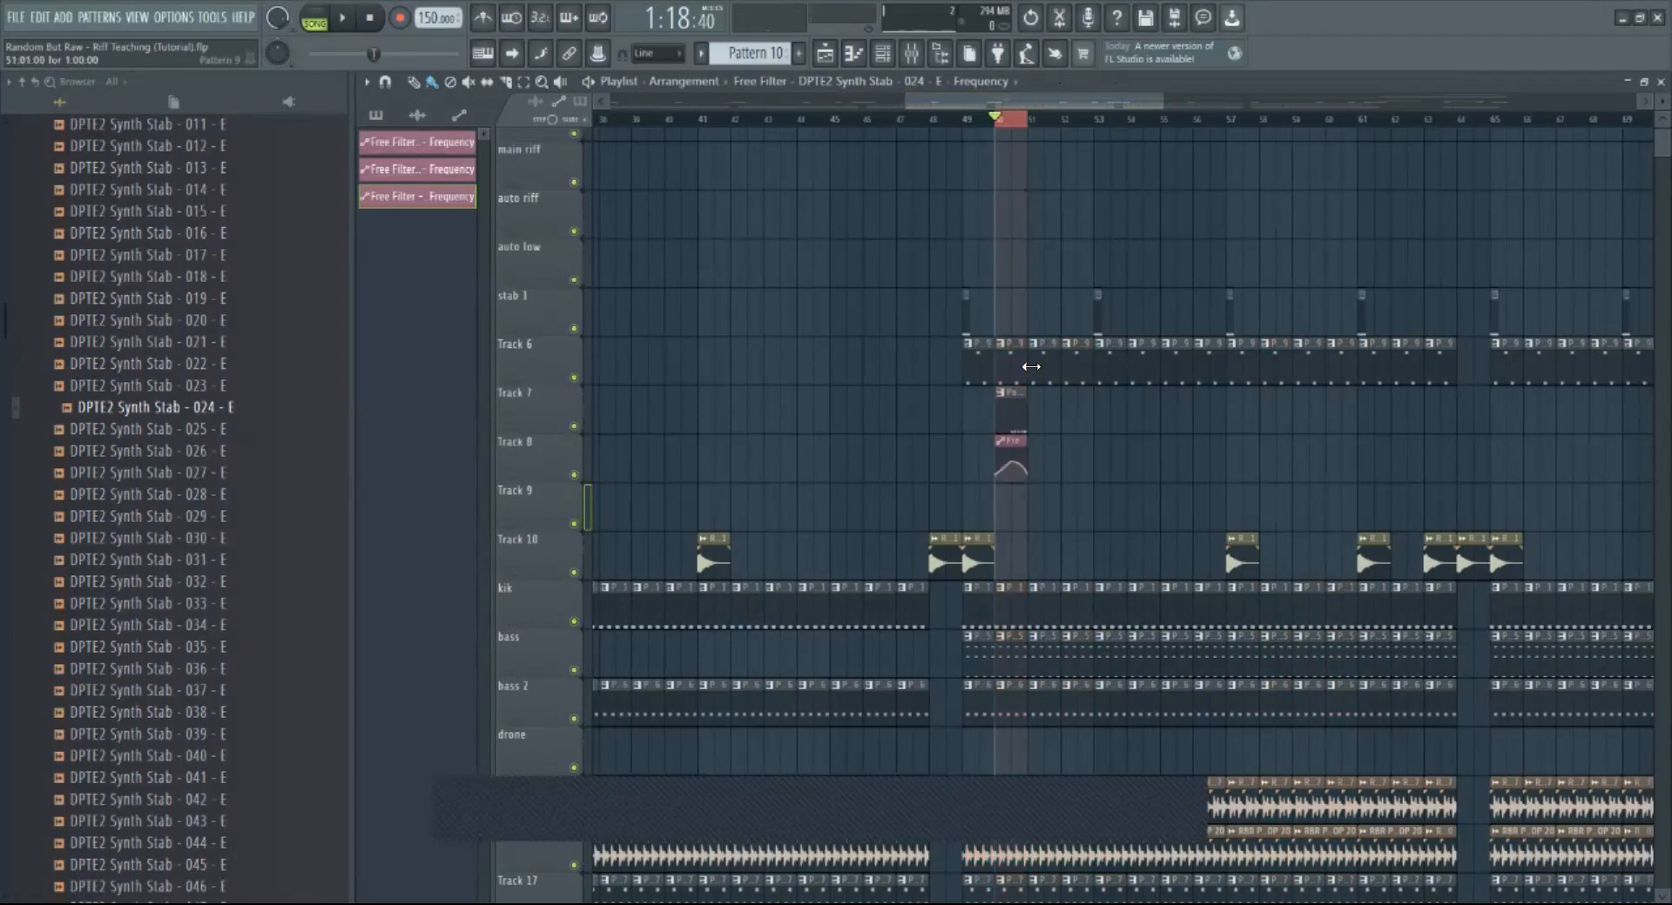
# Step: Straighten the filter automation curve into a triangular rise and fall peaking mid-bar, and play it back
pyautogui.moveTo(1019, 464); pyautogui.dragTo(1019, 469)
pyautogui.click(1031, 462)
pyautogui.rightClick(1039, 459)
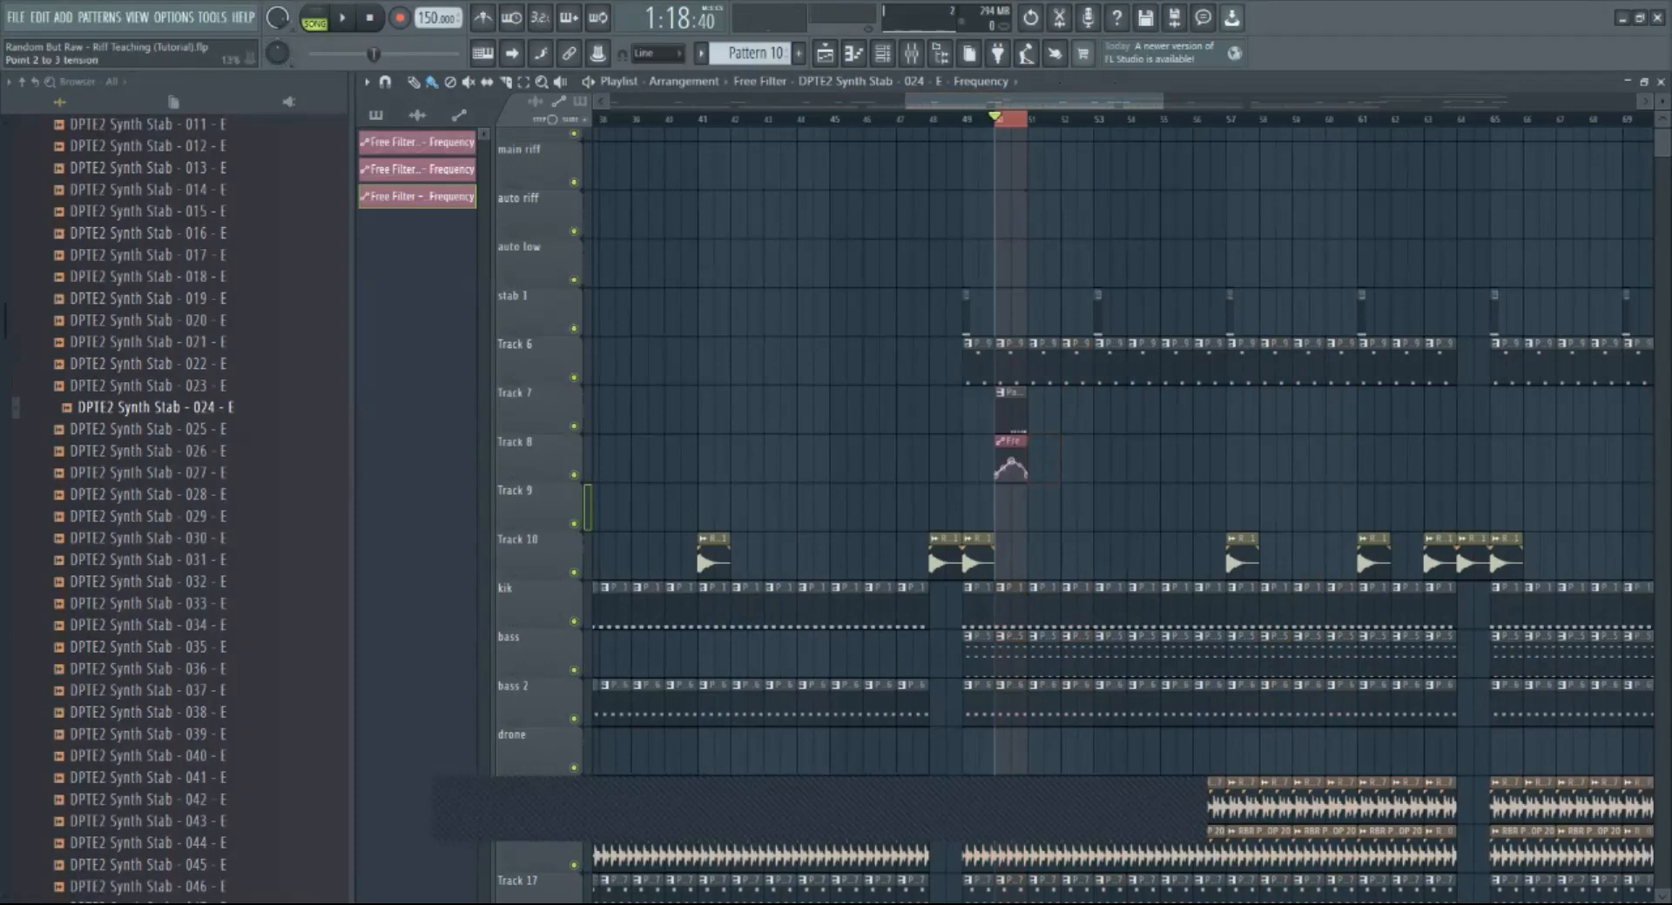
pyautogui.click(340, 19)
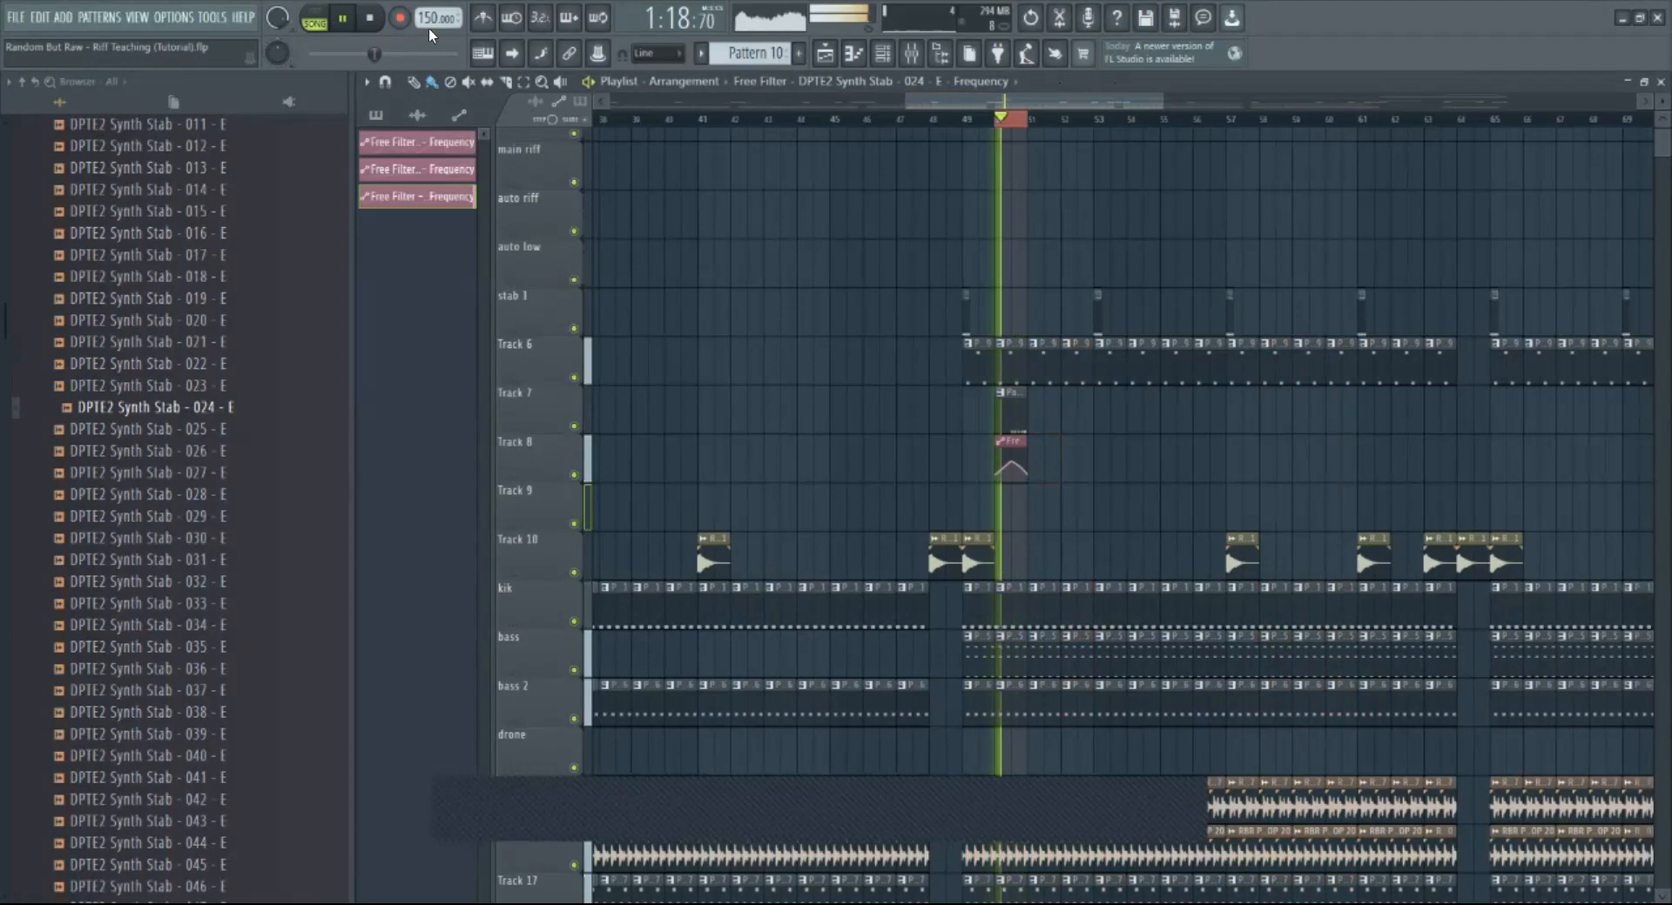
# Step: View the note panning lane of Pattern 10 in the piano roll, then audition bar 50 in the playlist
pyautogui.click(1008, 402)
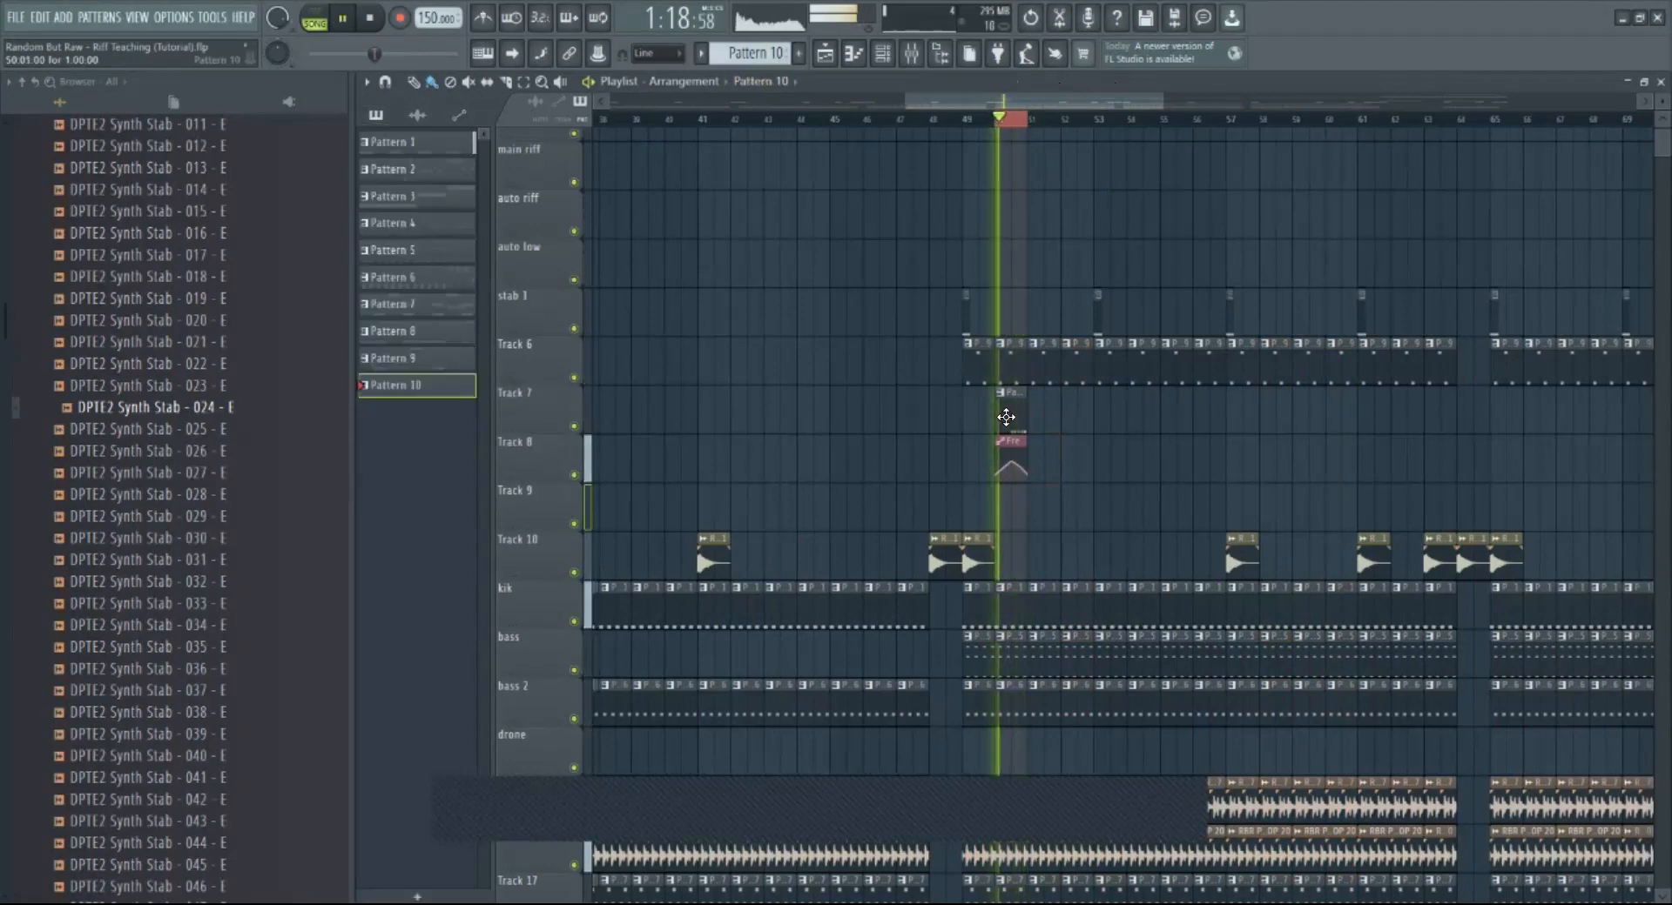
pyautogui.press('space')
pyautogui.doubleClick(1006, 417)
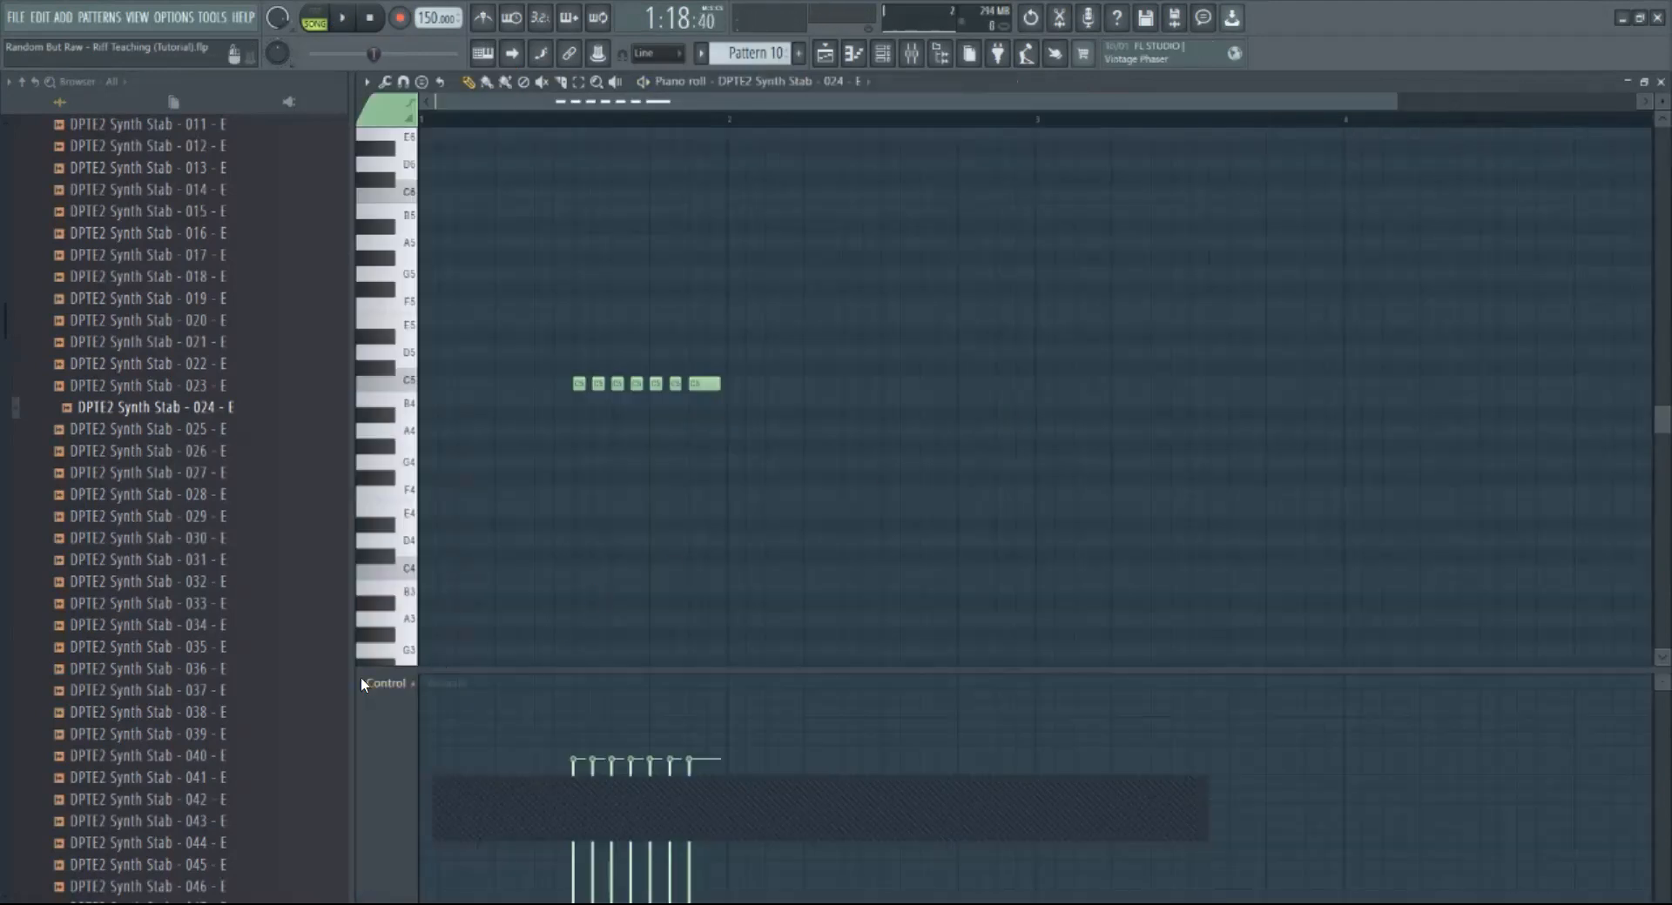
pyautogui.click(376, 683)
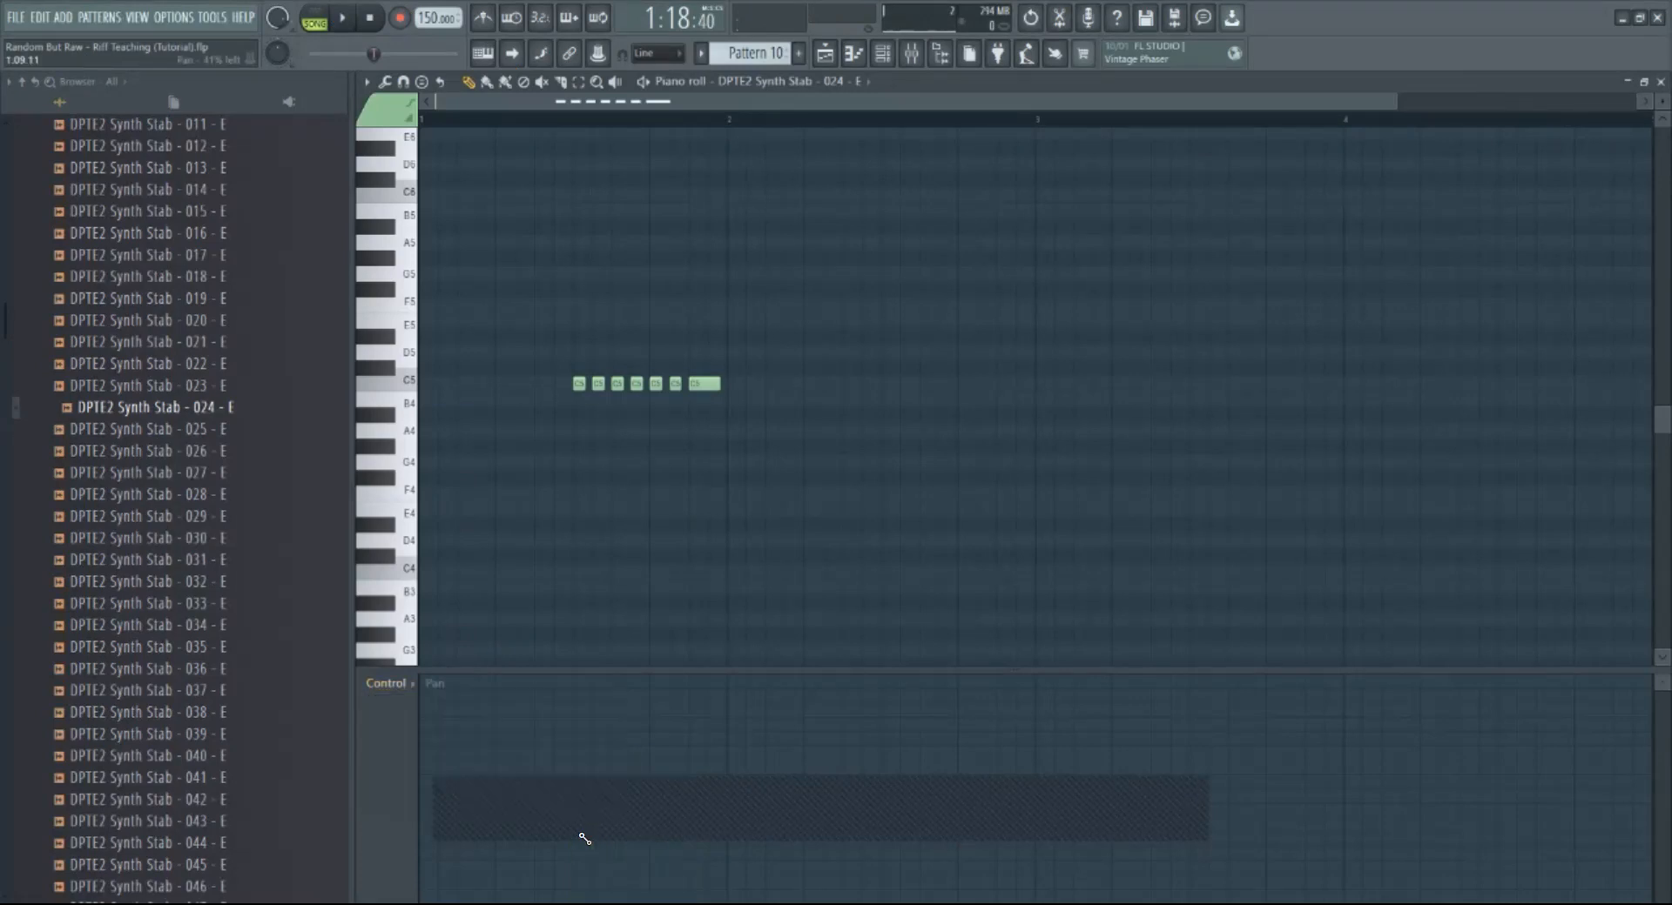
pyautogui.click(824, 53)
pyautogui.press('space')
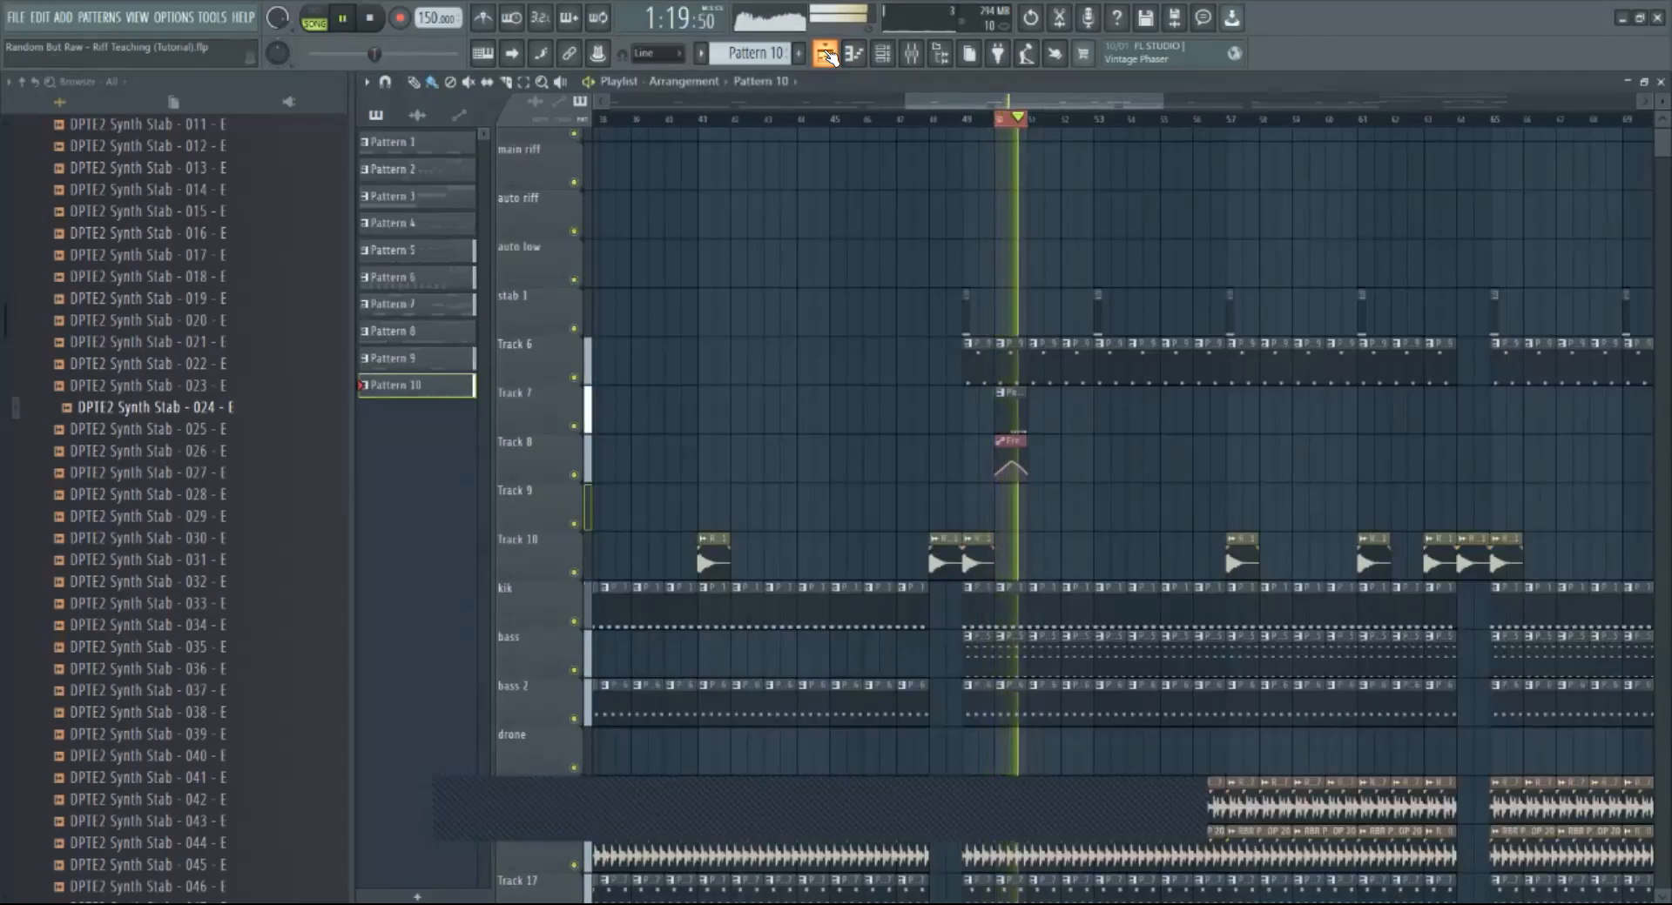
# Step: Listen from bar 45, then copy the Pattern 10 clip and its filter automation clip from bar 50 to bar 52
pyautogui.click(833, 119)
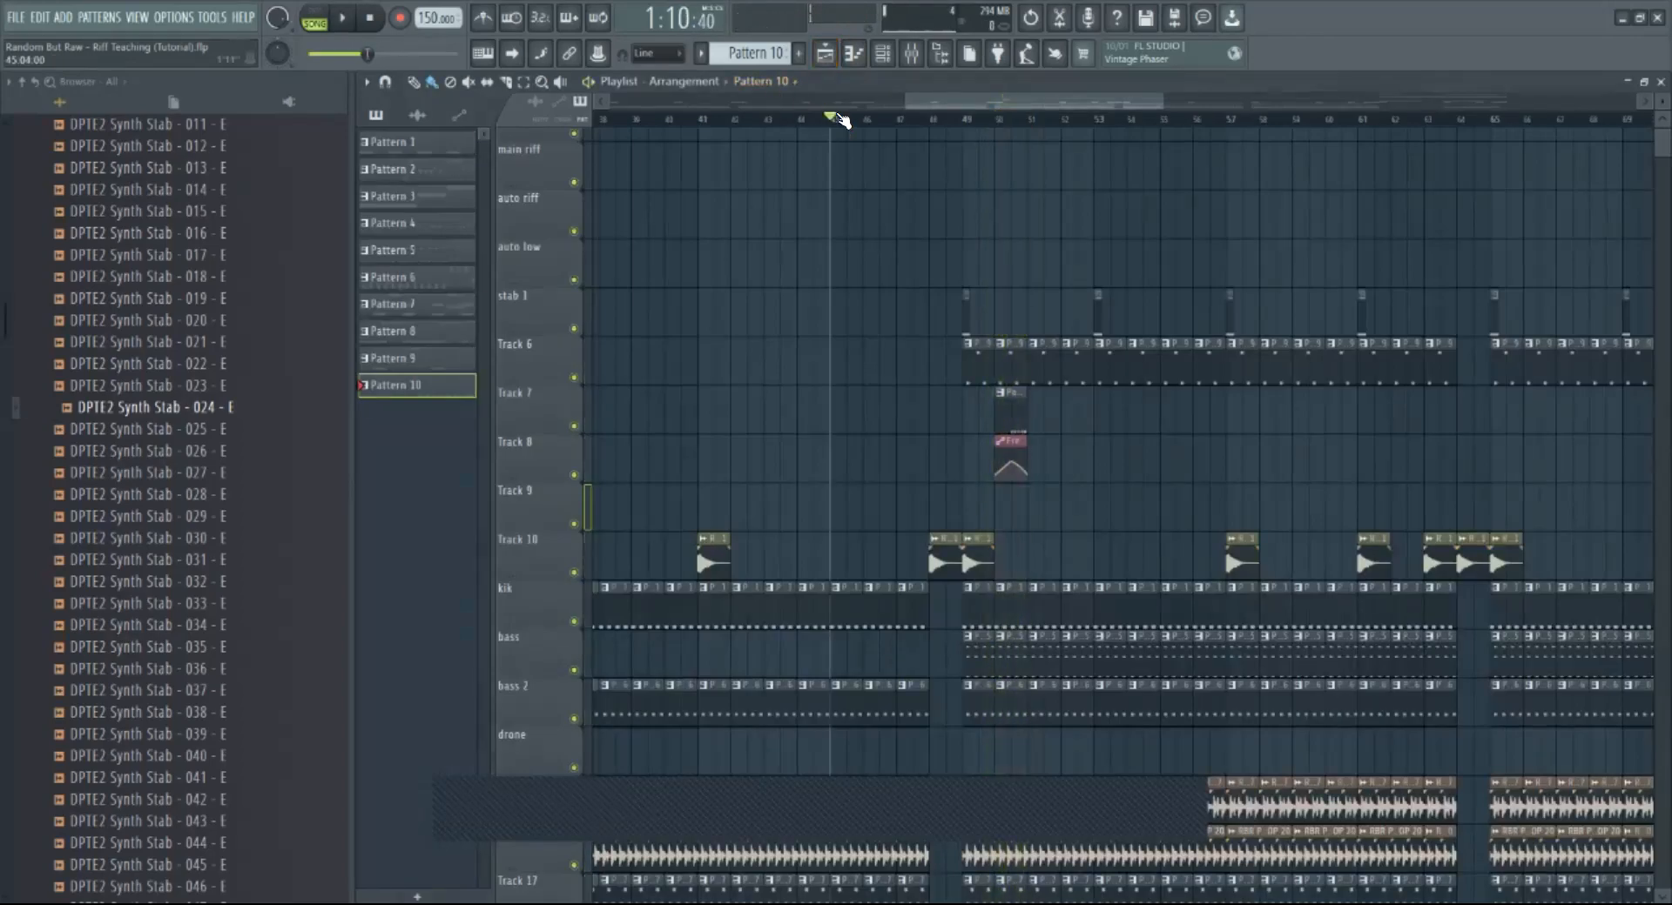
pyautogui.scroll(-3, 957, 418)
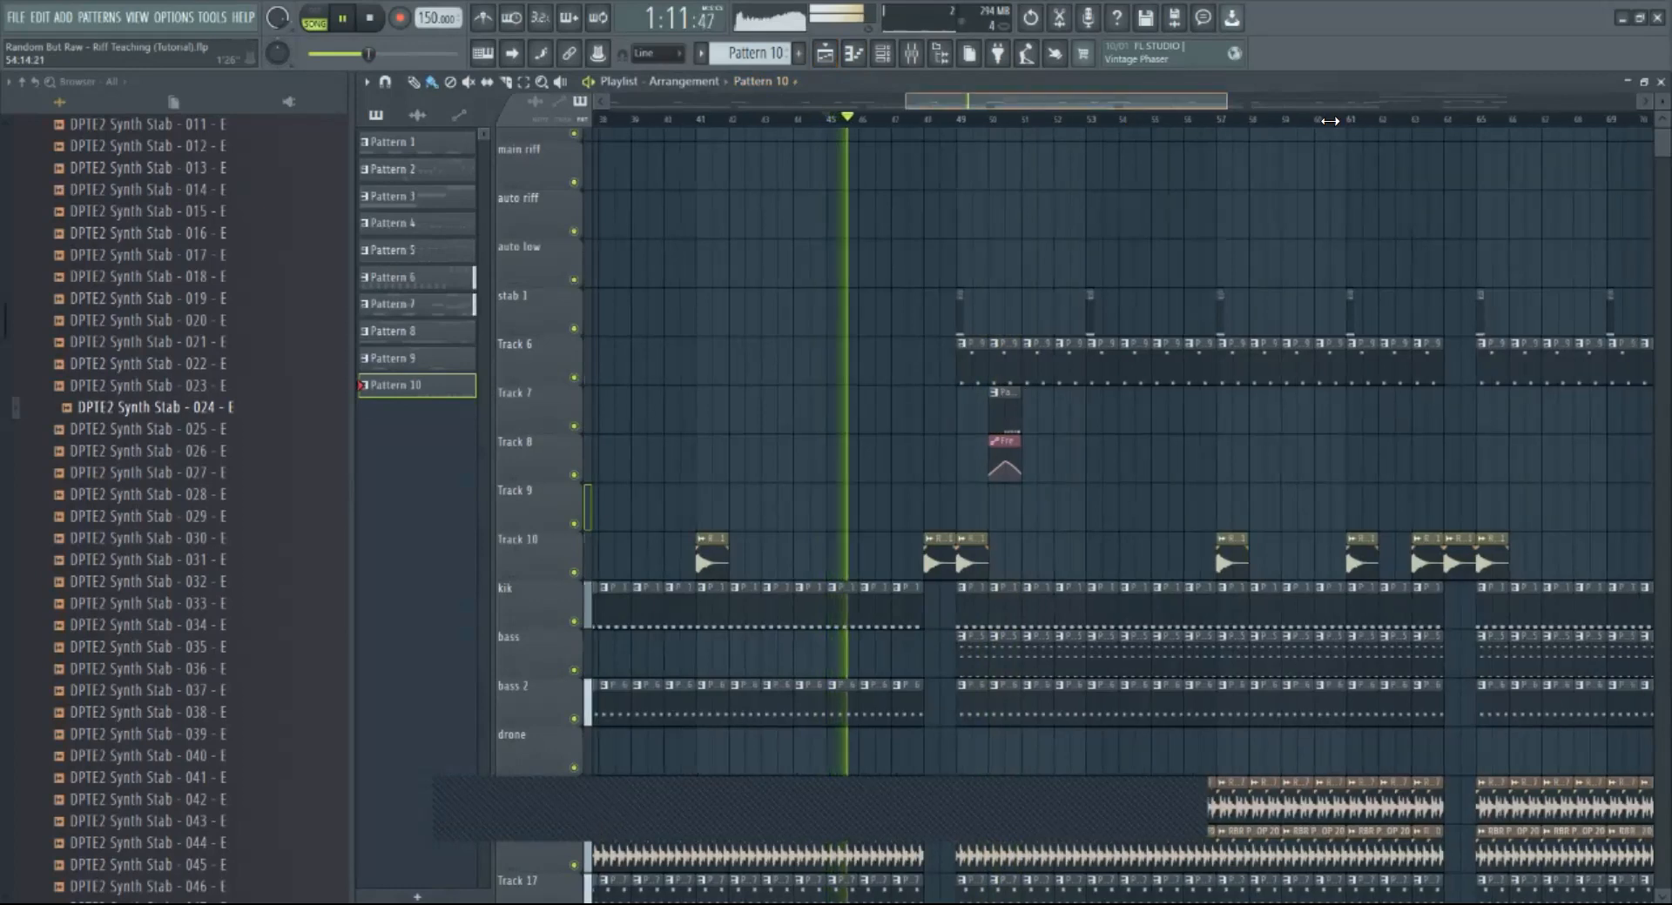
pyautogui.moveTo(930, 384); pyautogui.dragTo(771, 486)
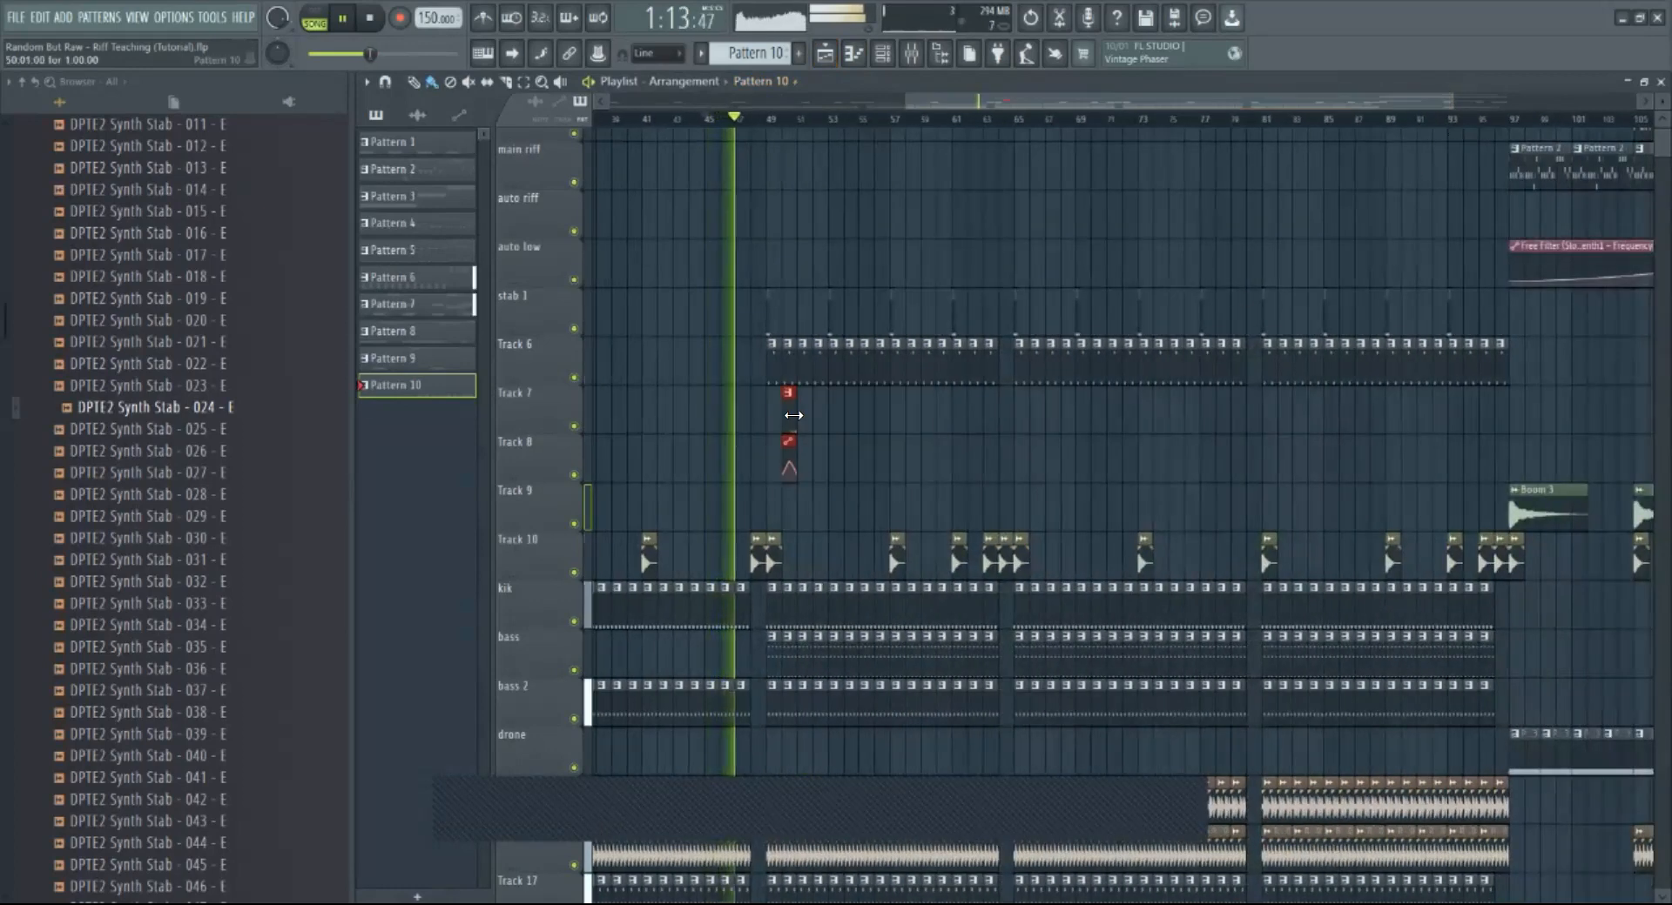
pyautogui.press('space')
pyautogui.moveTo(787, 417); pyautogui.dragTo(823, 412)
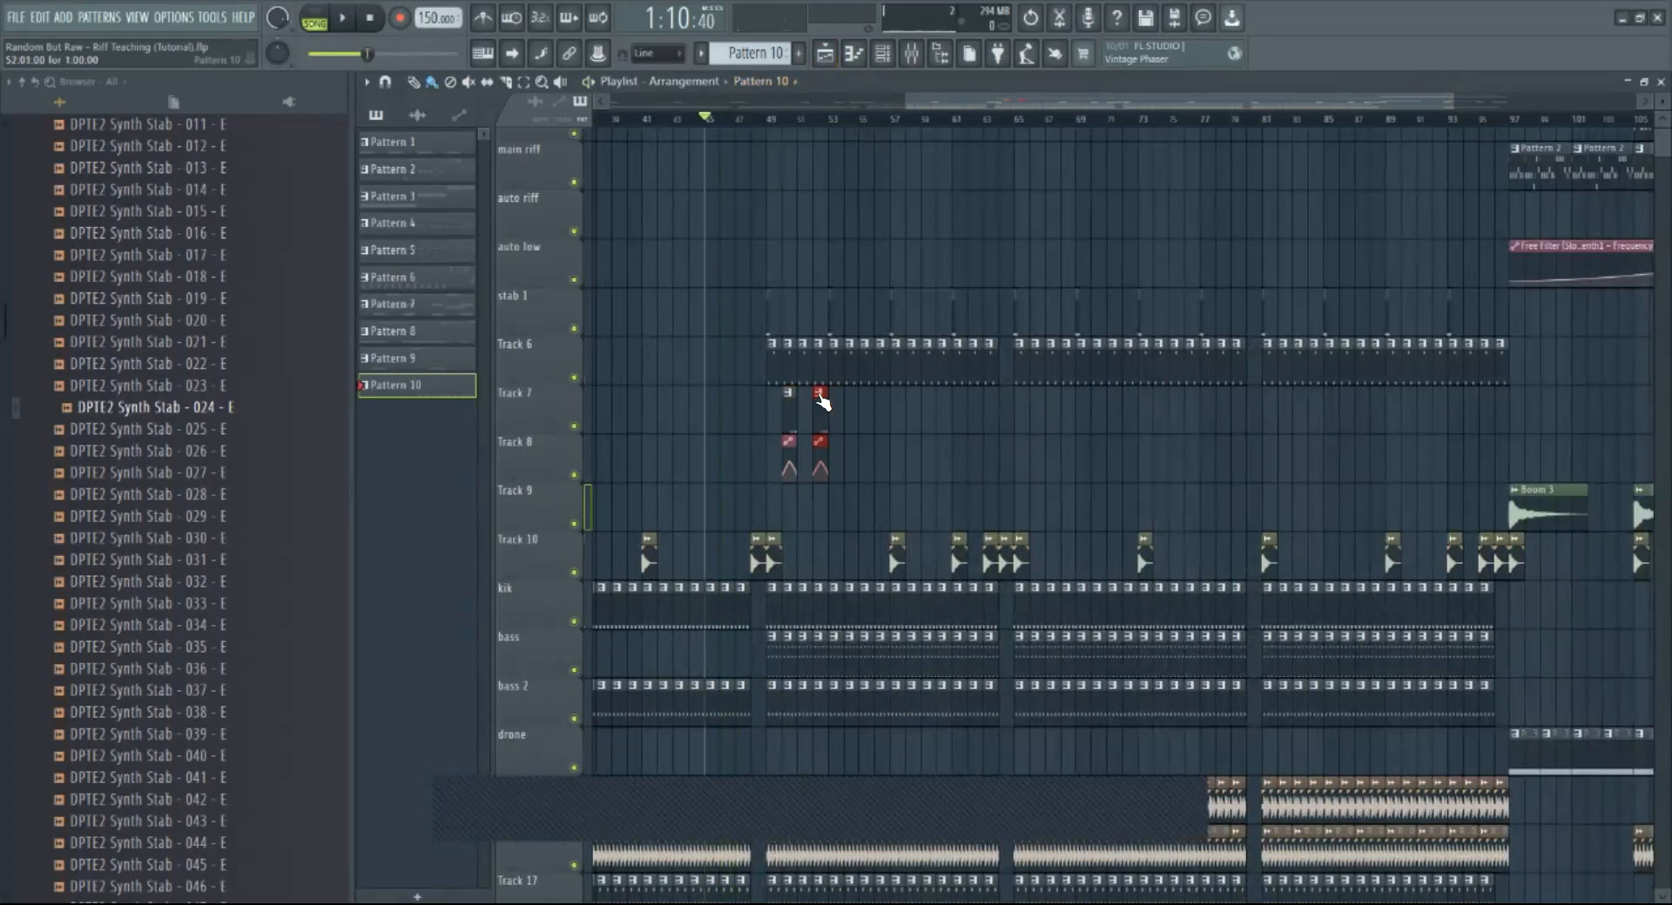
# Step: Make the copied stab pattern clip at bar 52 unique
pyautogui.rightClick(823, 402)
pyautogui.click(846, 499)
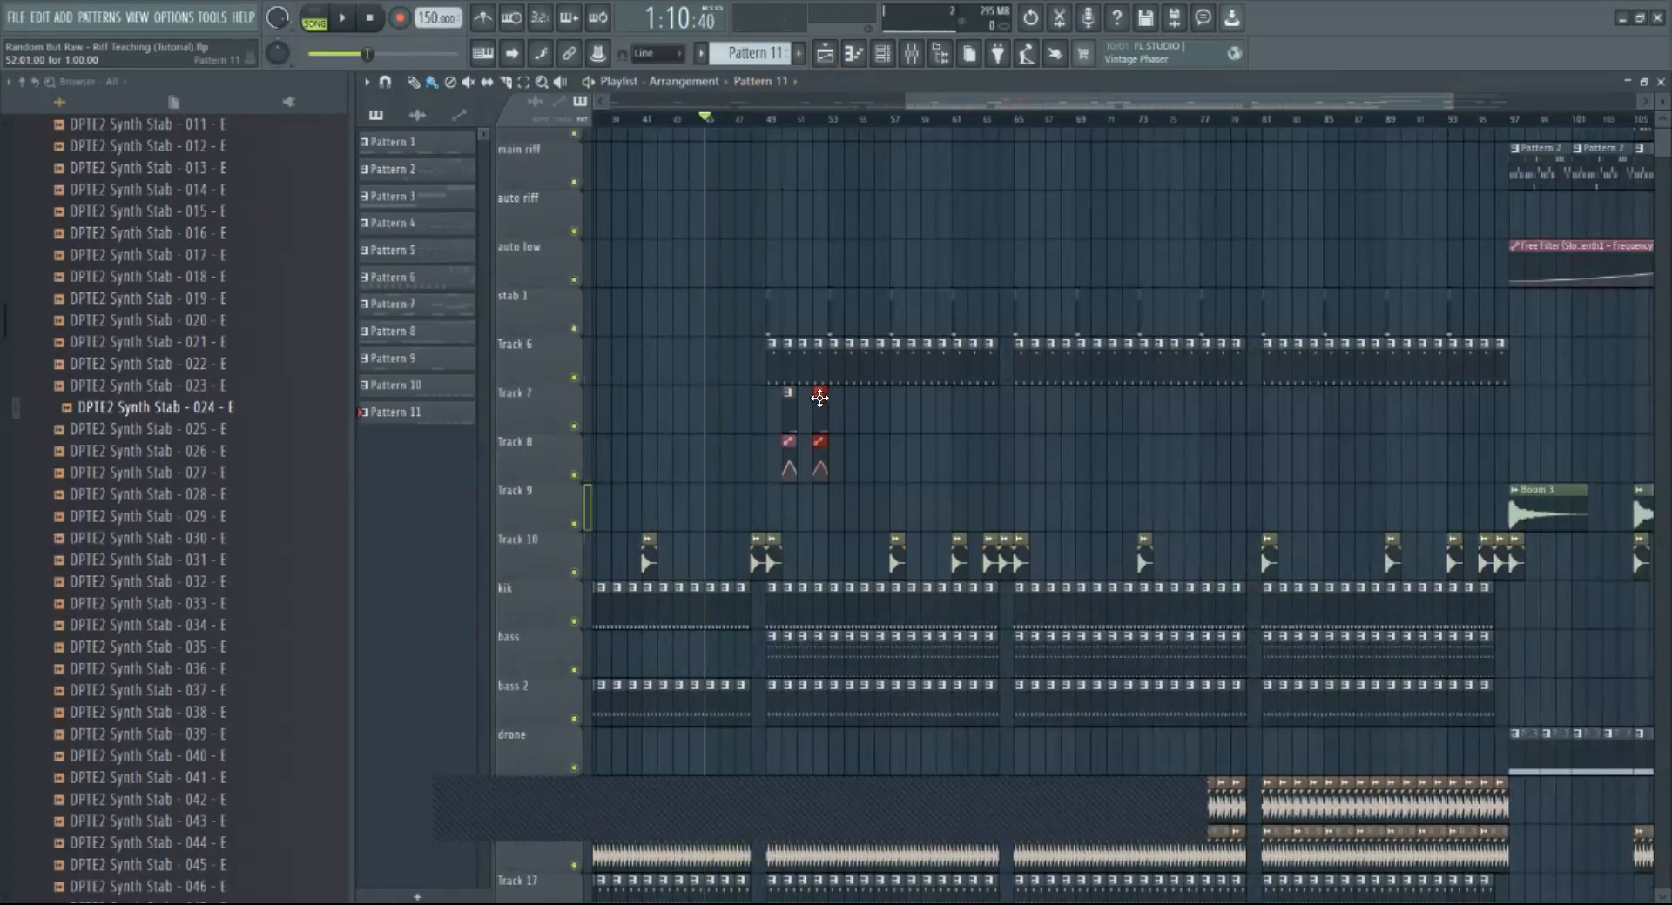
pyautogui.rightClick(819, 396)
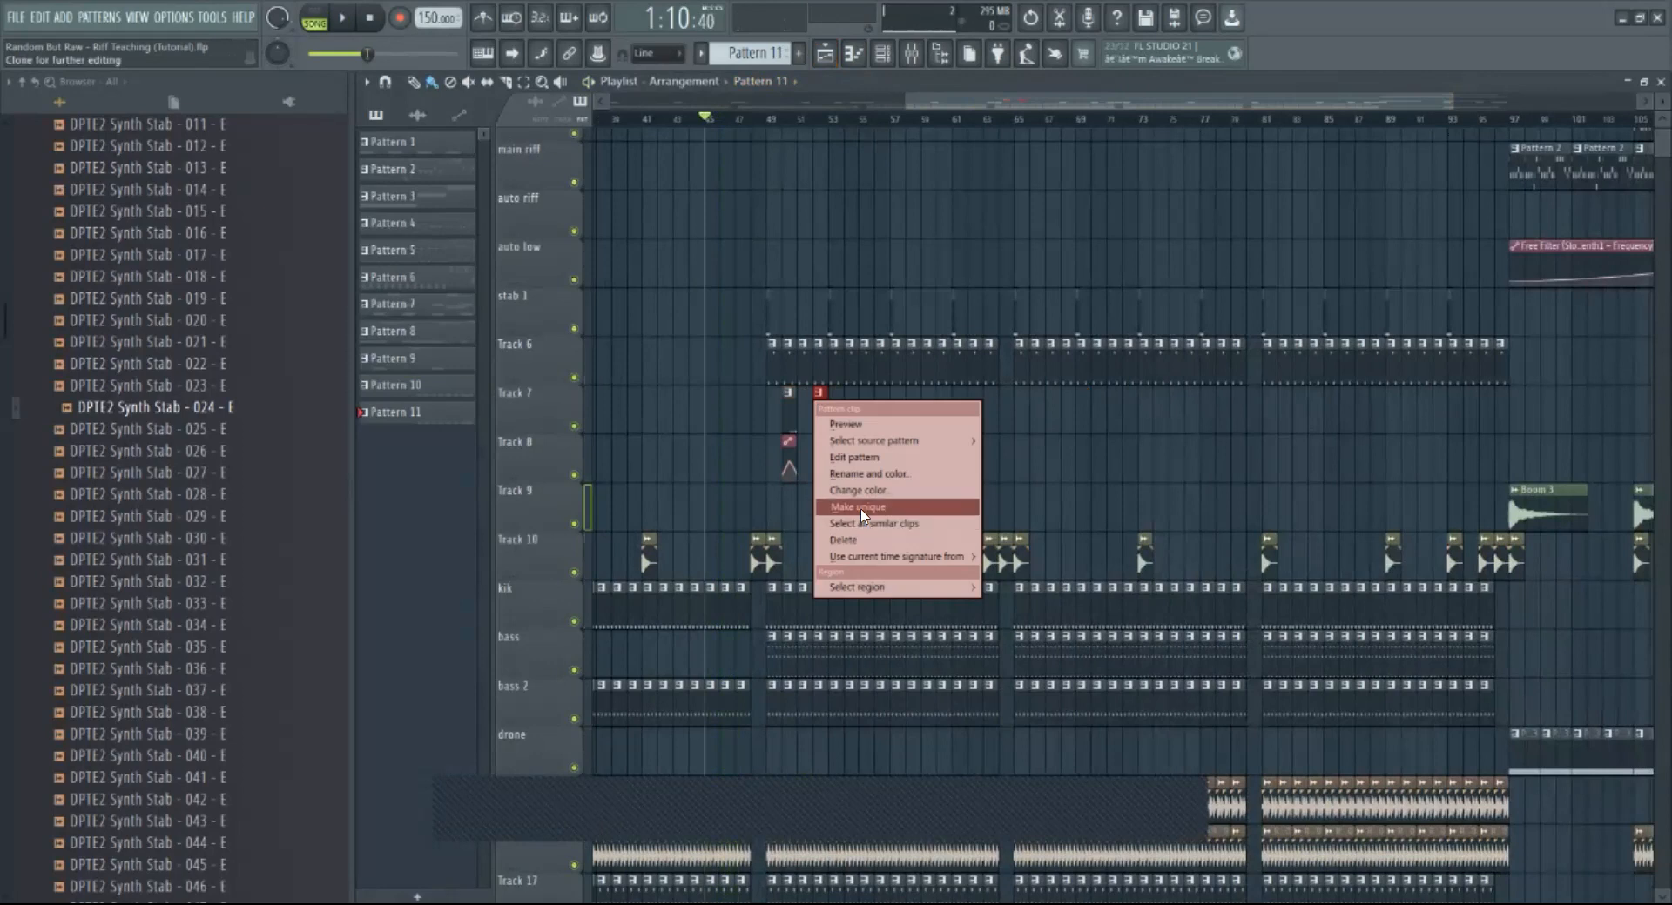
pyautogui.click(1066, 448)
# Step: Delete the last two notes of Pattern 11 and lengthen the remaining final C5 note in the piano roll
pyautogui.doubleClick(824, 417)
pyautogui.moveTo(745, 102); pyautogui.dragTo(492, 97)
pyautogui.rightClick(701, 386)
pyautogui.rightClick(675, 383)
pyautogui.moveTo(657, 380); pyautogui.dragTo(706, 382)
pyautogui.press('F5')
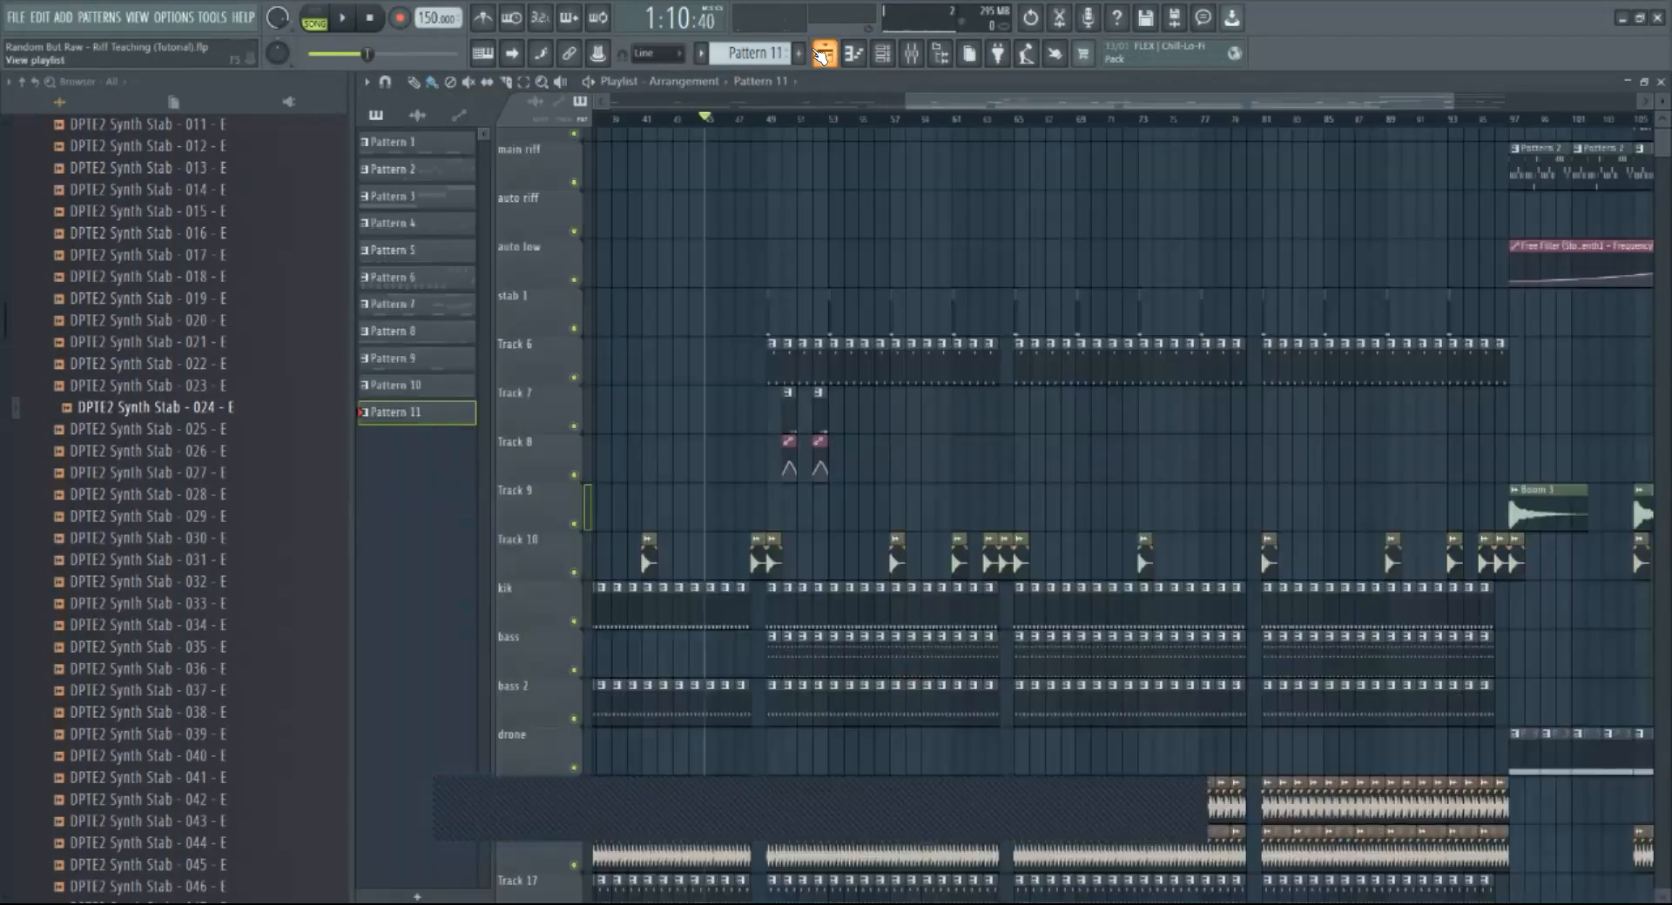
# Step: Duplicate the stab and automation clips from bars 50 and 52 across the first section, deleting the copies at bar 64
pyautogui.moveTo(875, 385)
pyautogui.mouseDown()
pyautogui.moveTo(795, 440)
pyautogui.moveTo(787, 481)
pyautogui.mouseUp()
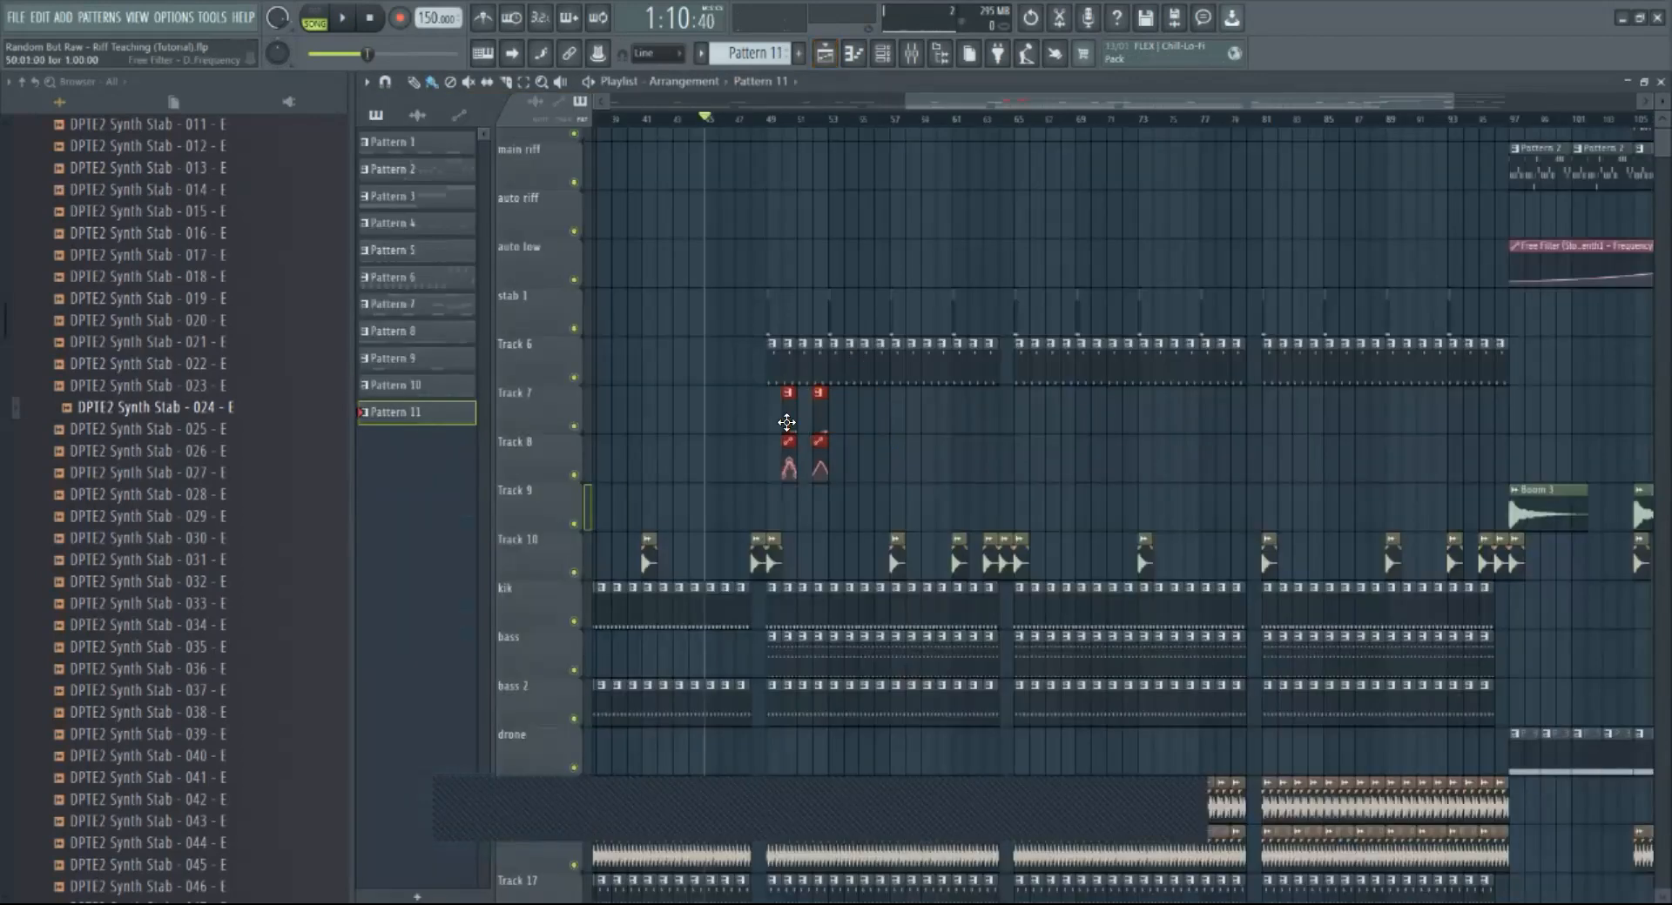
pyautogui.hotkey('ctrl', 'b')
pyautogui.moveTo(852, 419); pyautogui.dragTo(977, 410)
pyautogui.press('space')
pyautogui.rightClick(1008, 414)
pyautogui.rightClick(1008, 461)
# Step: Select all the stab and automation clips of the first section and duplicate them over the sections at bars 65 and 81
pyautogui.keyDown('ctrl'); pyautogui.moveTo(1088, 410); pyautogui.dragTo(722, 473); pyautogui.keyUp('ctrl')
pyautogui.hotkey('ctrl', 'b')
pyautogui.hotkey('ctrl', 'b')
pyautogui.keyDown('ctrl'); pyautogui.click(1286, 275); pyautogui.keyUp('ctrl')
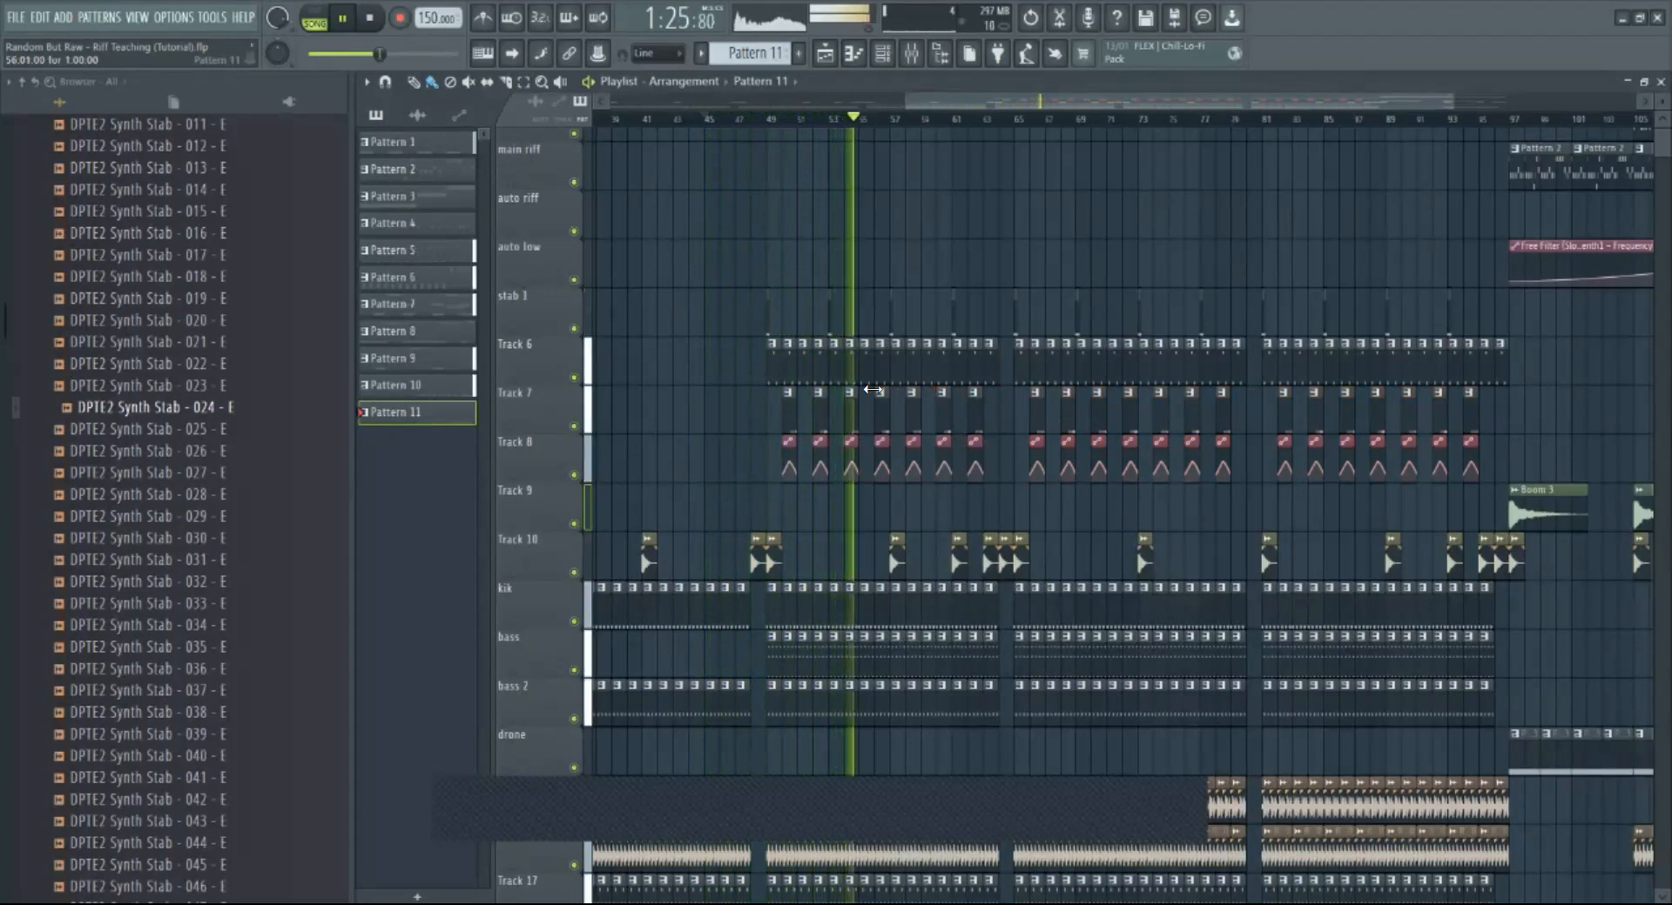
# Step: Raise the Synth Stab 024 channel volume to about 82% in its sampler settings
pyautogui.doubleClick(856, 414)
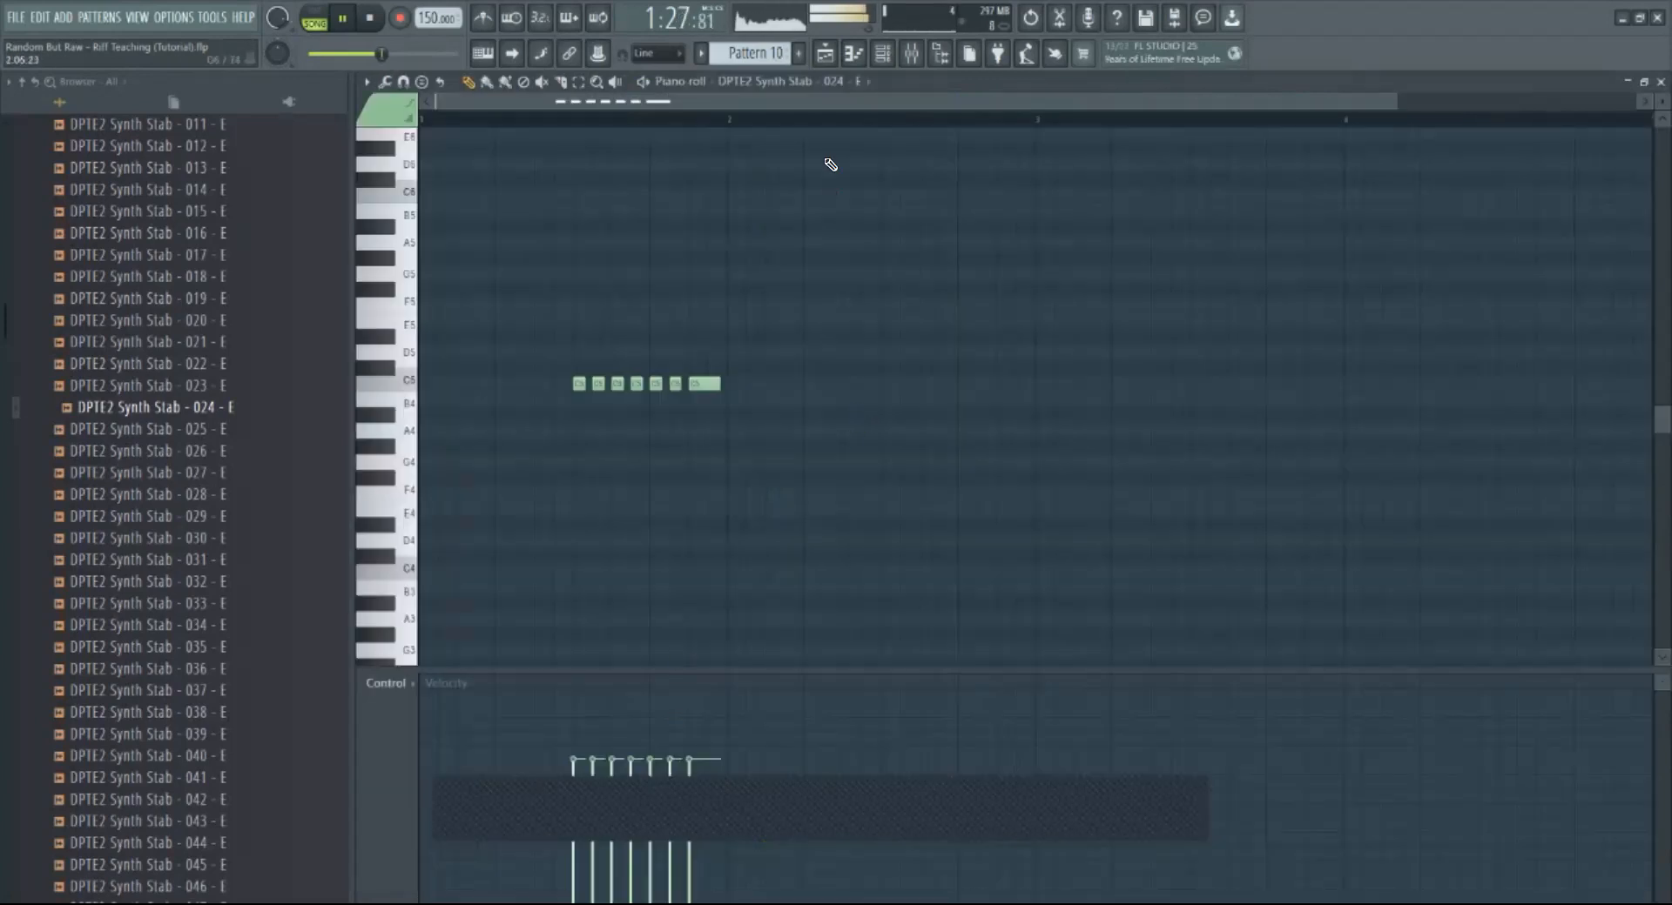
pyautogui.click(882, 53)
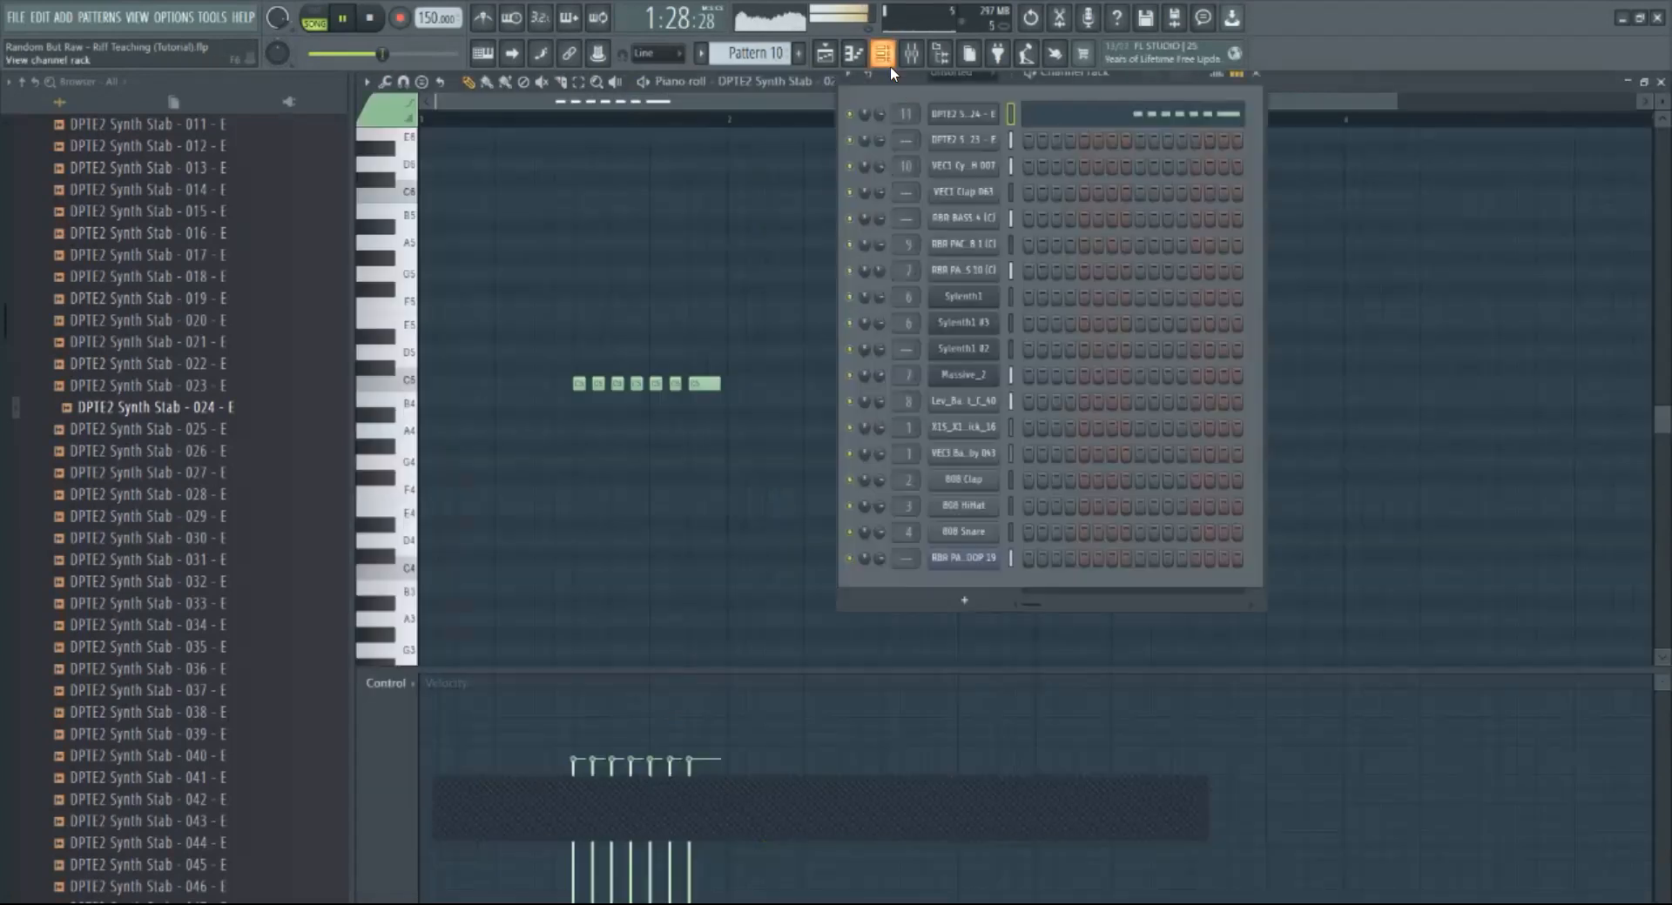
pyautogui.click(951, 118)
pyautogui.click(499, 306)
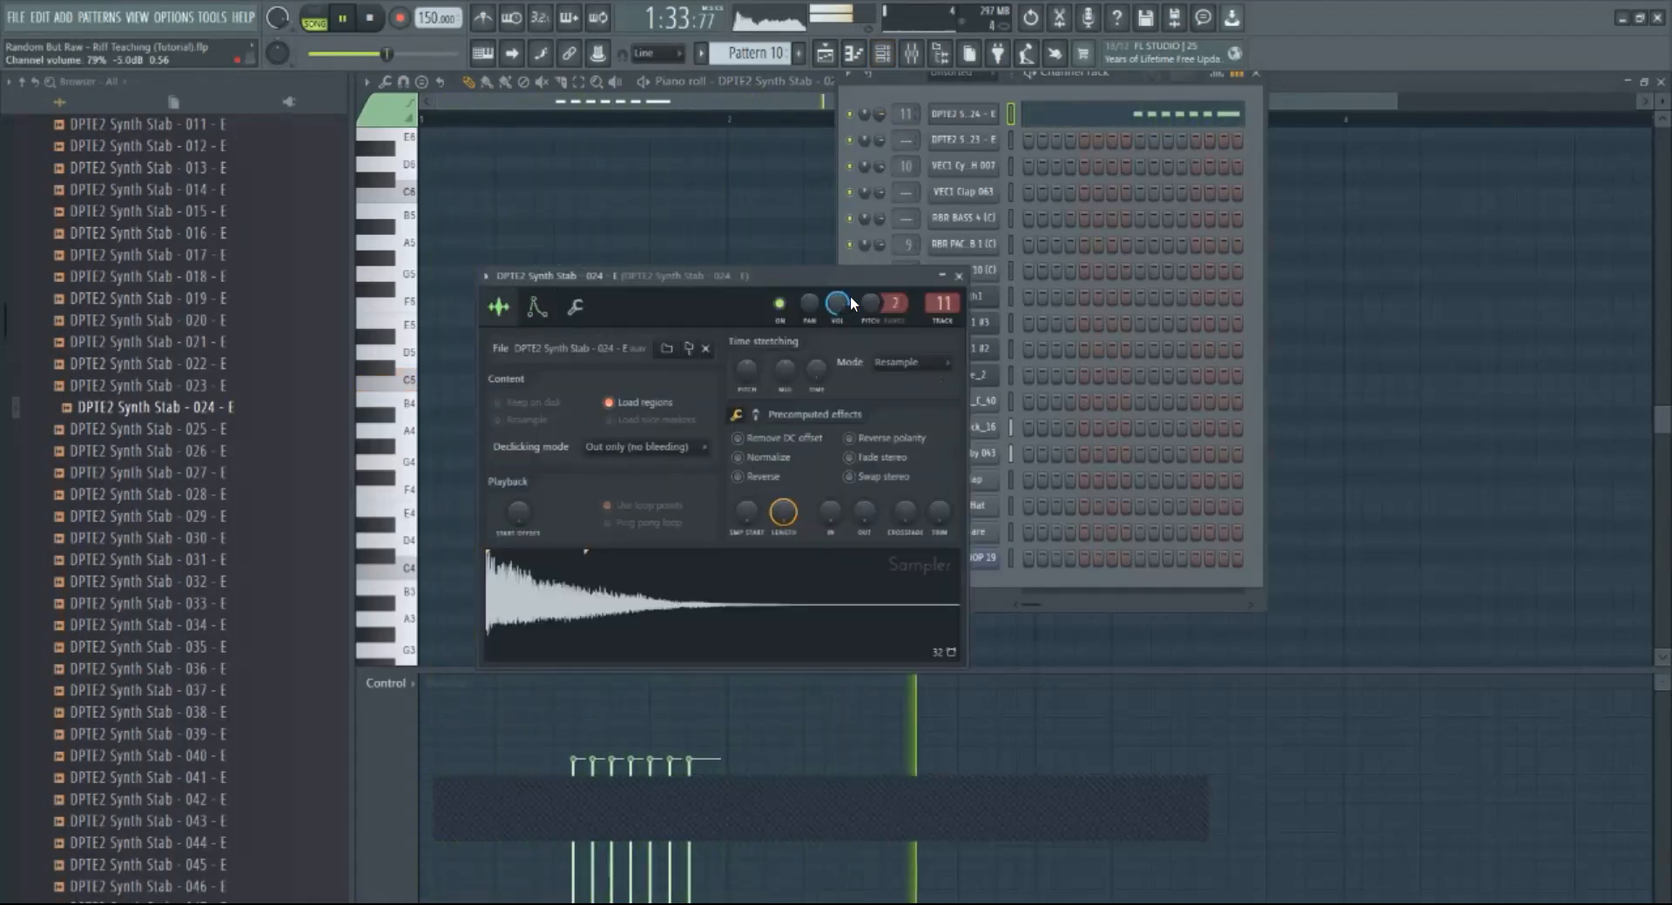
pyautogui.moveTo(850, 295); pyautogui.dragTo(850, 290)
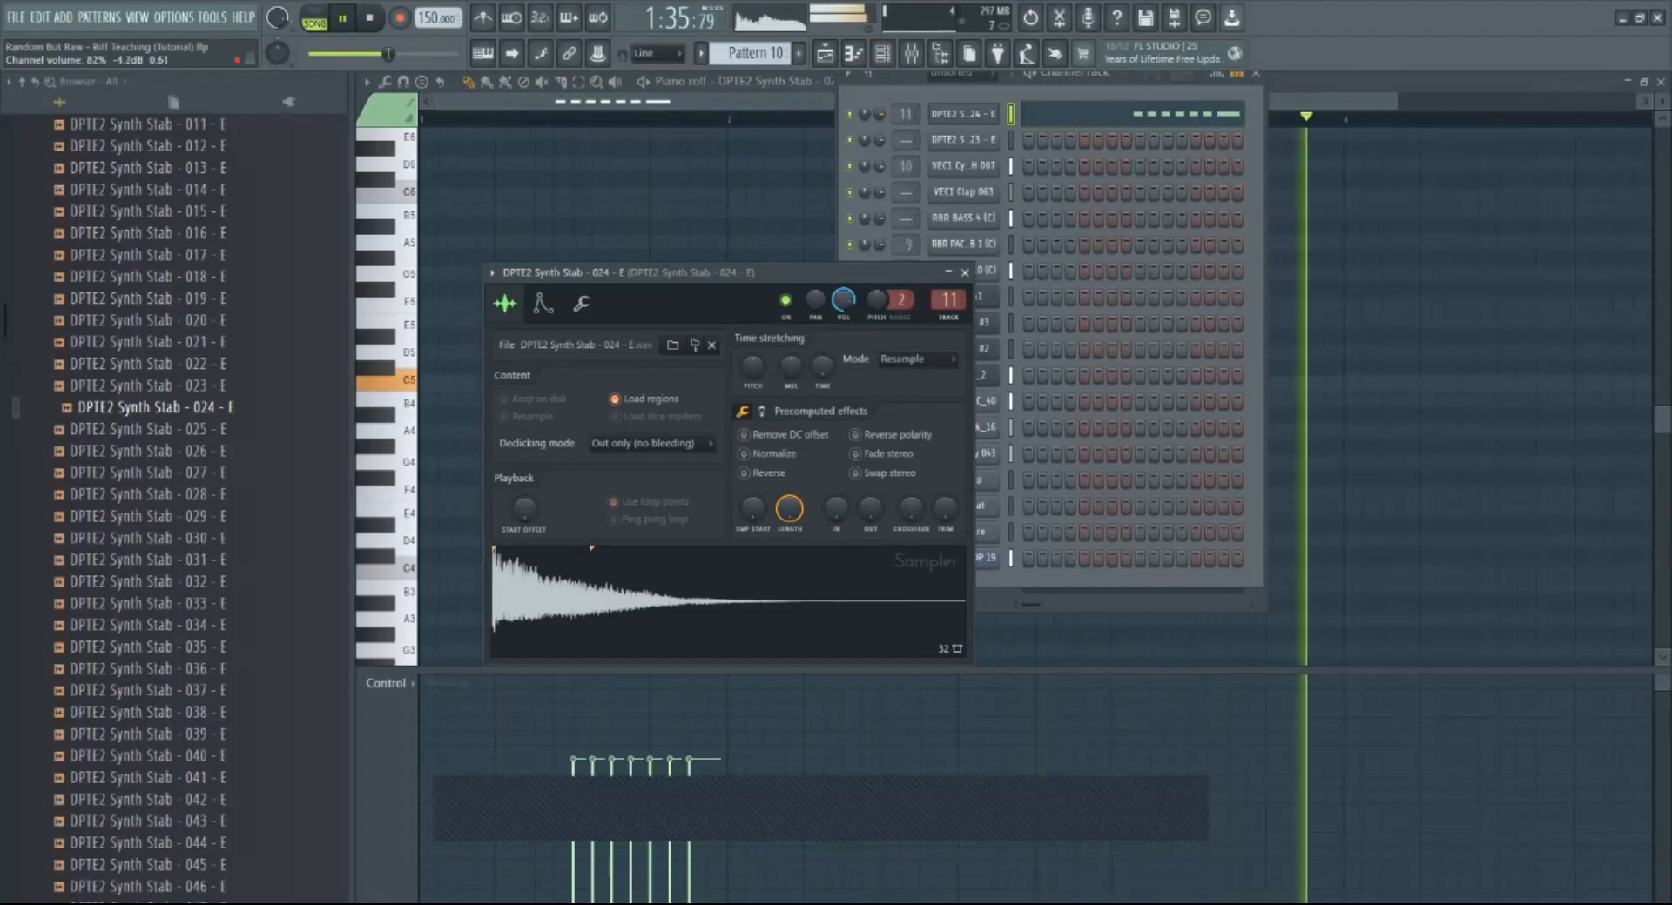
# Step: Insert an empty playlist track at the Track 9 position and briefly play the arrangement from bar 49
pyautogui.press('F5')
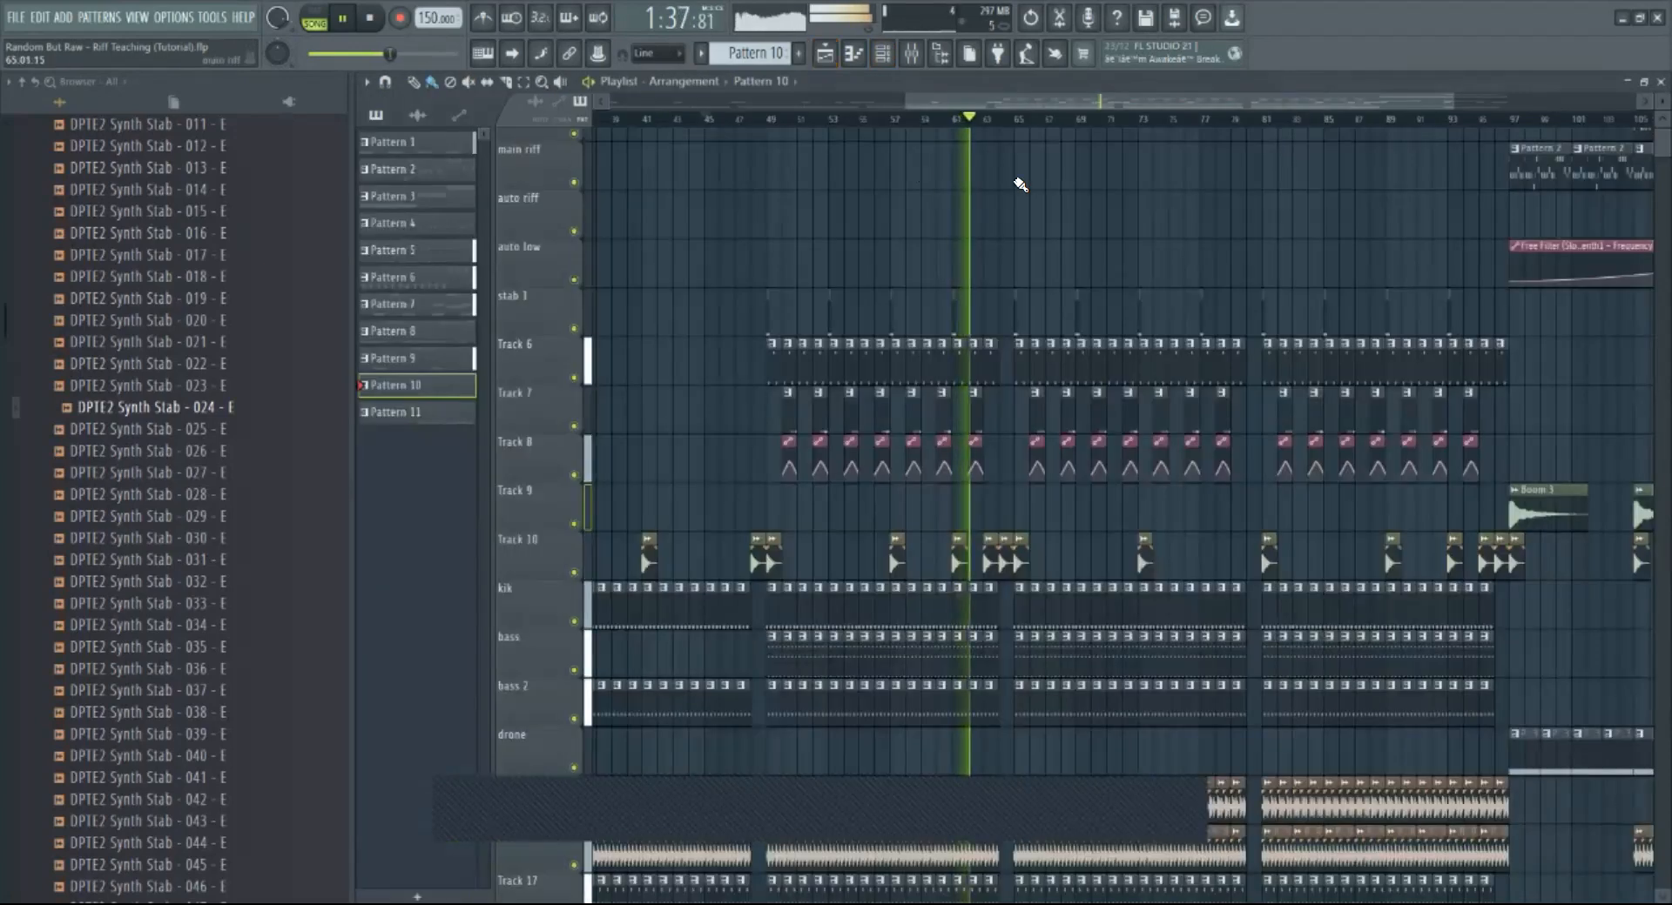
pyautogui.press('space')
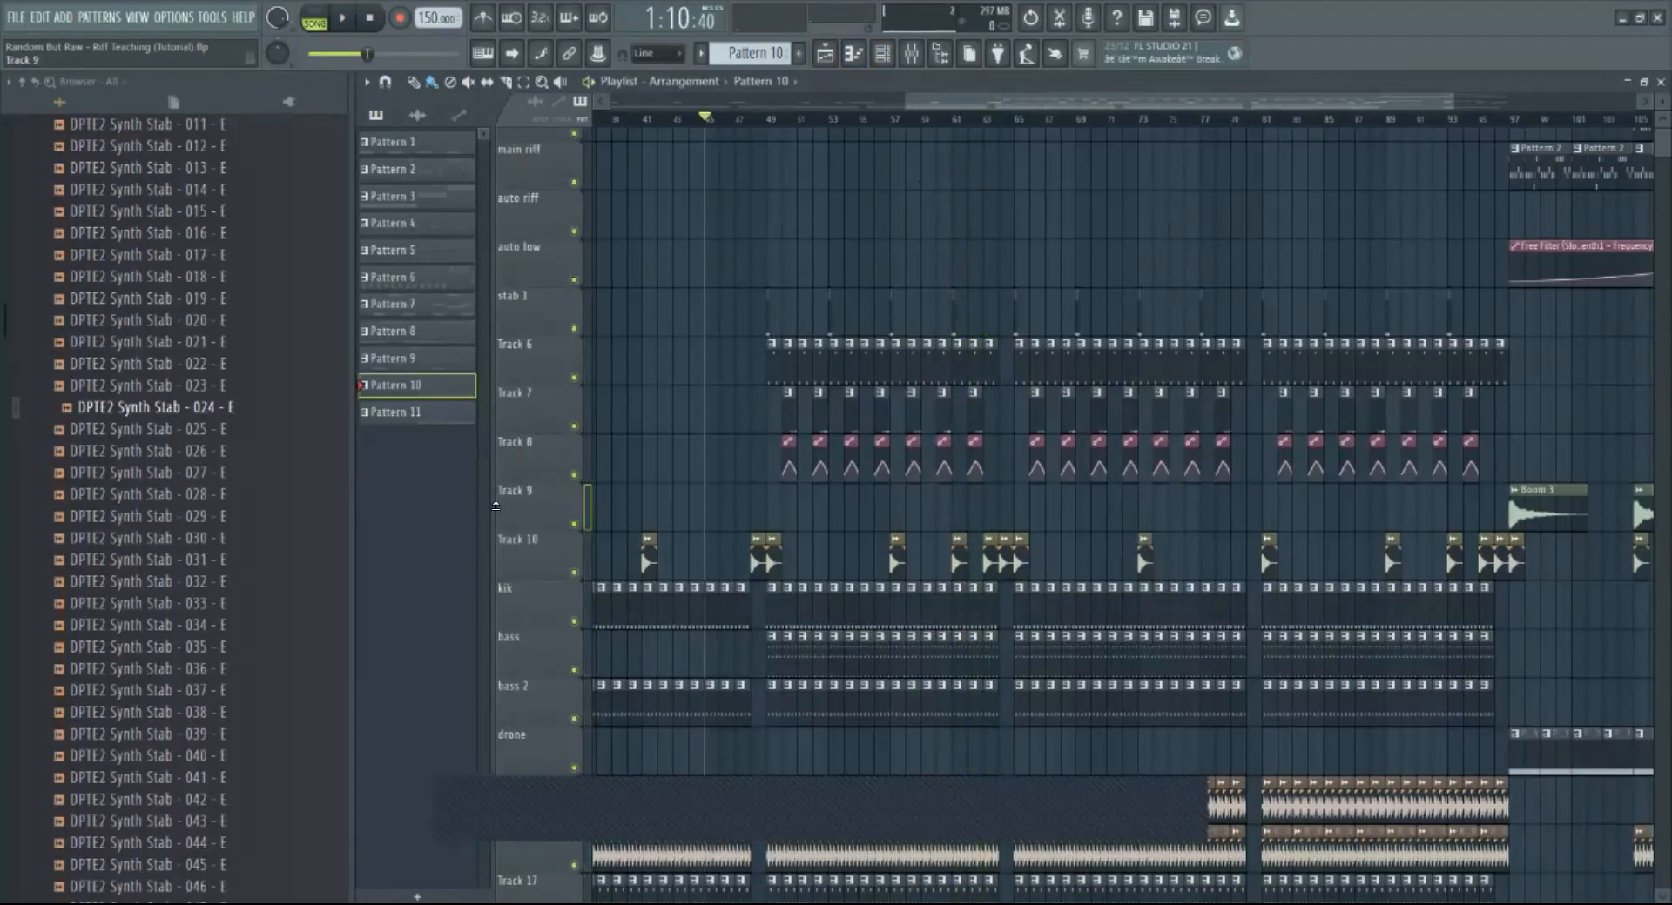
pyautogui.rightClick(526, 484)
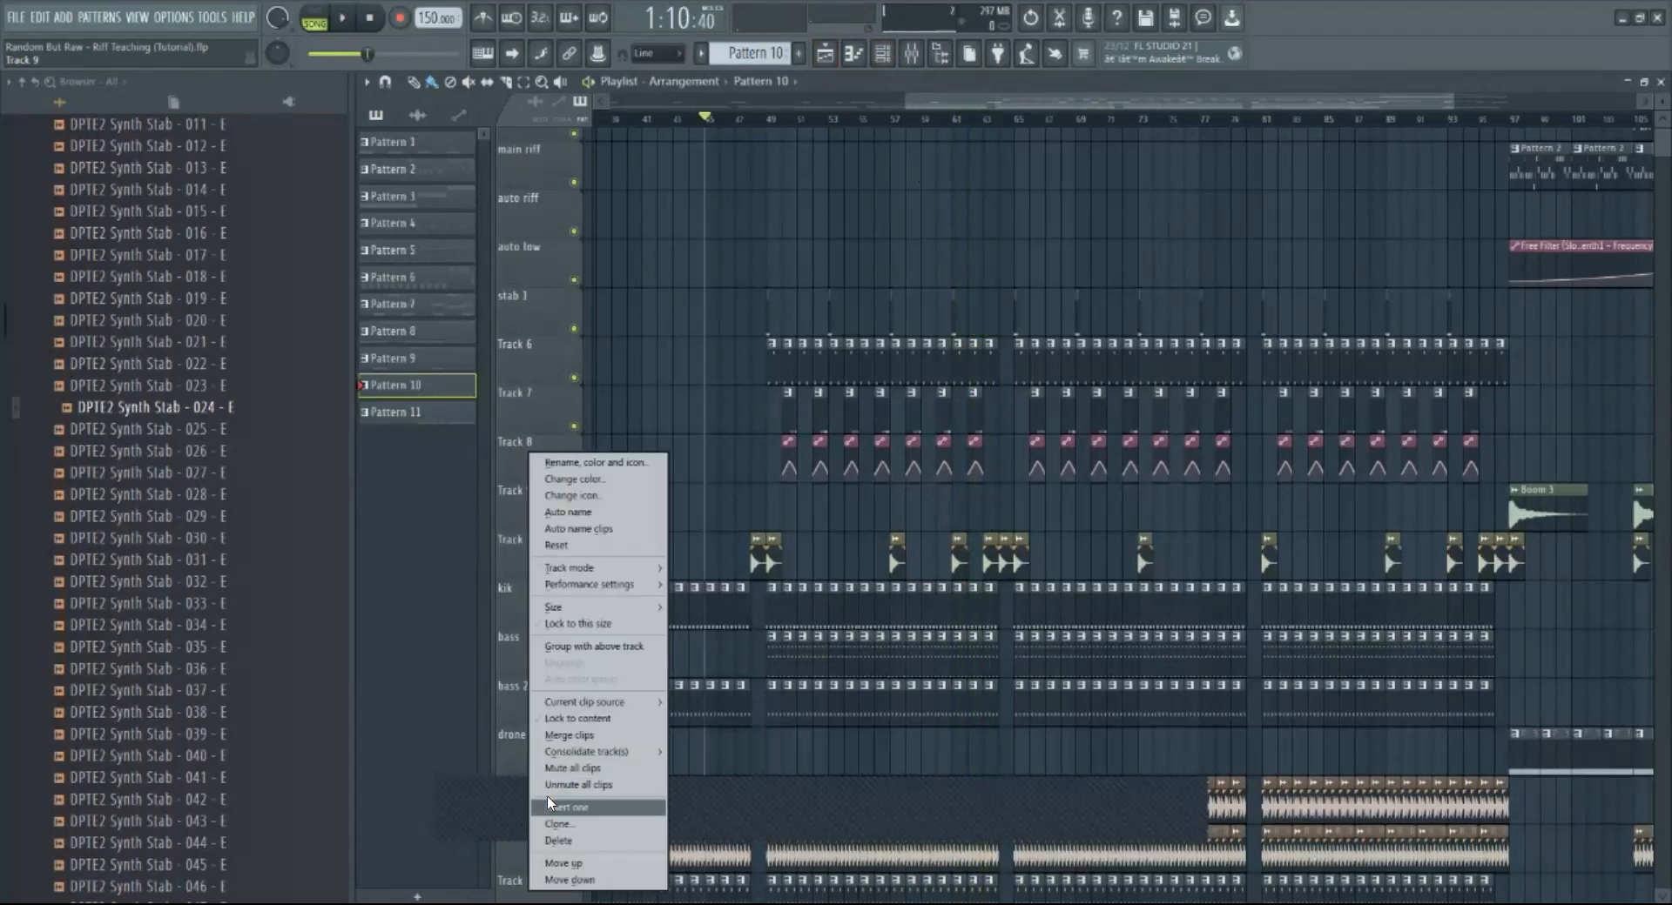
pyautogui.click(557, 807)
pyautogui.click(770, 120)
pyautogui.click(344, 19)
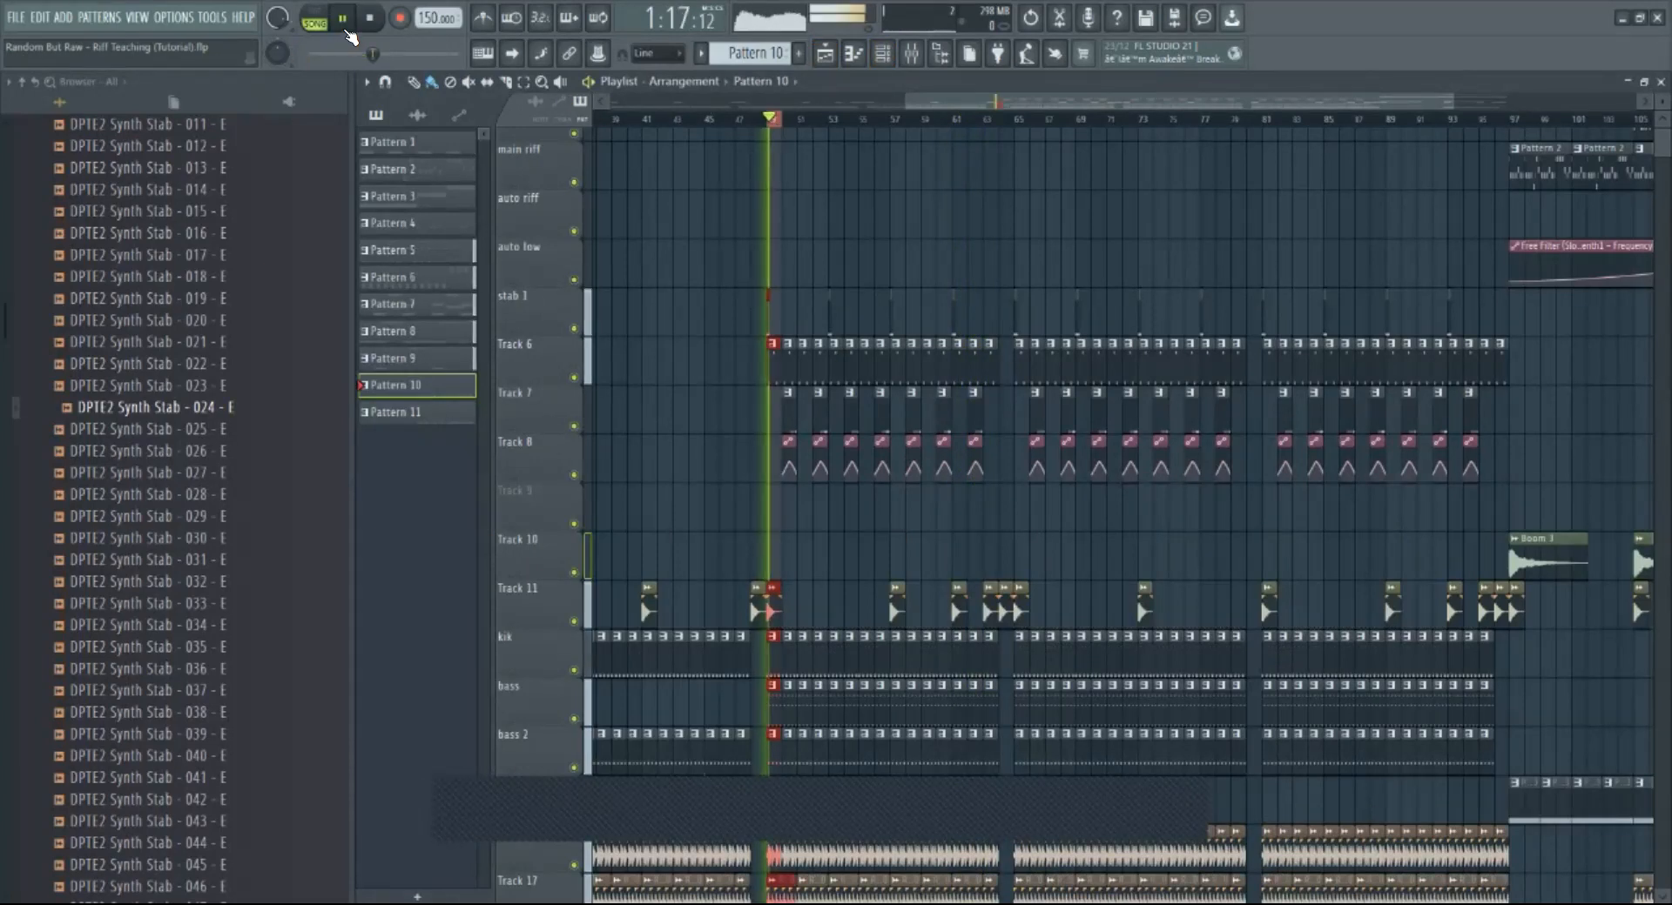
pyautogui.click(387, 16)
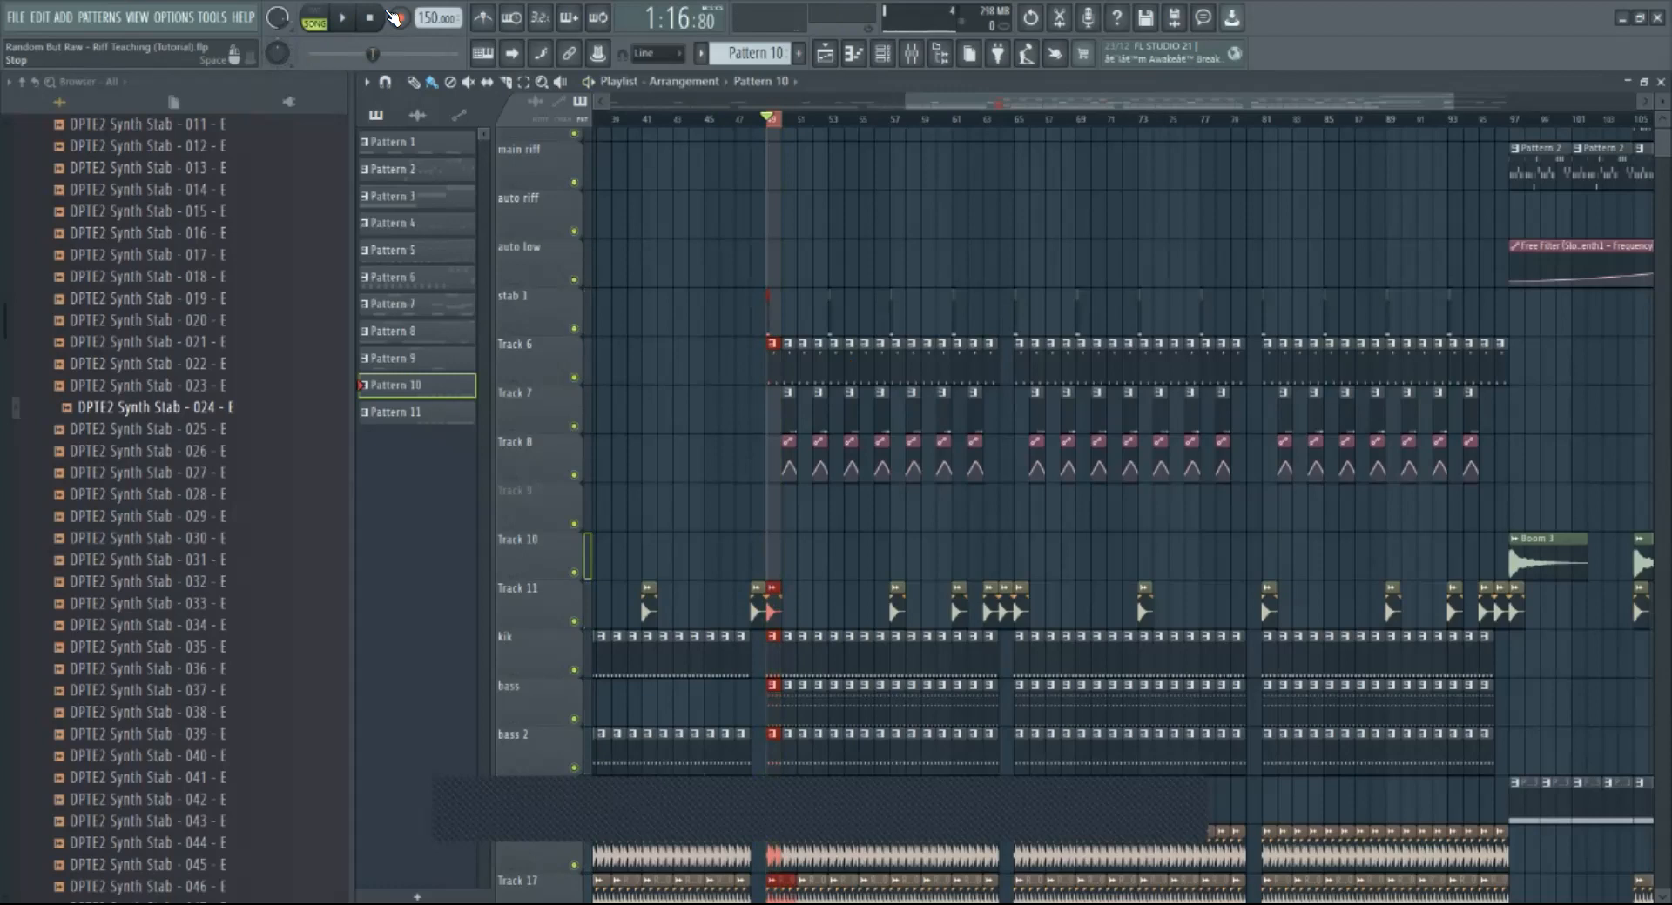
# Step: Audition the DPTE2 Synth Stabs - E samples from 035 through 060 in the browser
pyautogui.click(217, 644)
pyautogui.click(253, 757)
pyautogui.scroll(-2, 261, 754)
pyautogui.click(253, 650)
pyautogui.click(246, 670)
pyautogui.click(244, 689)
pyautogui.click(235, 712)
pyautogui.scroll(-2, 235, 712)
pyautogui.click(235, 711)
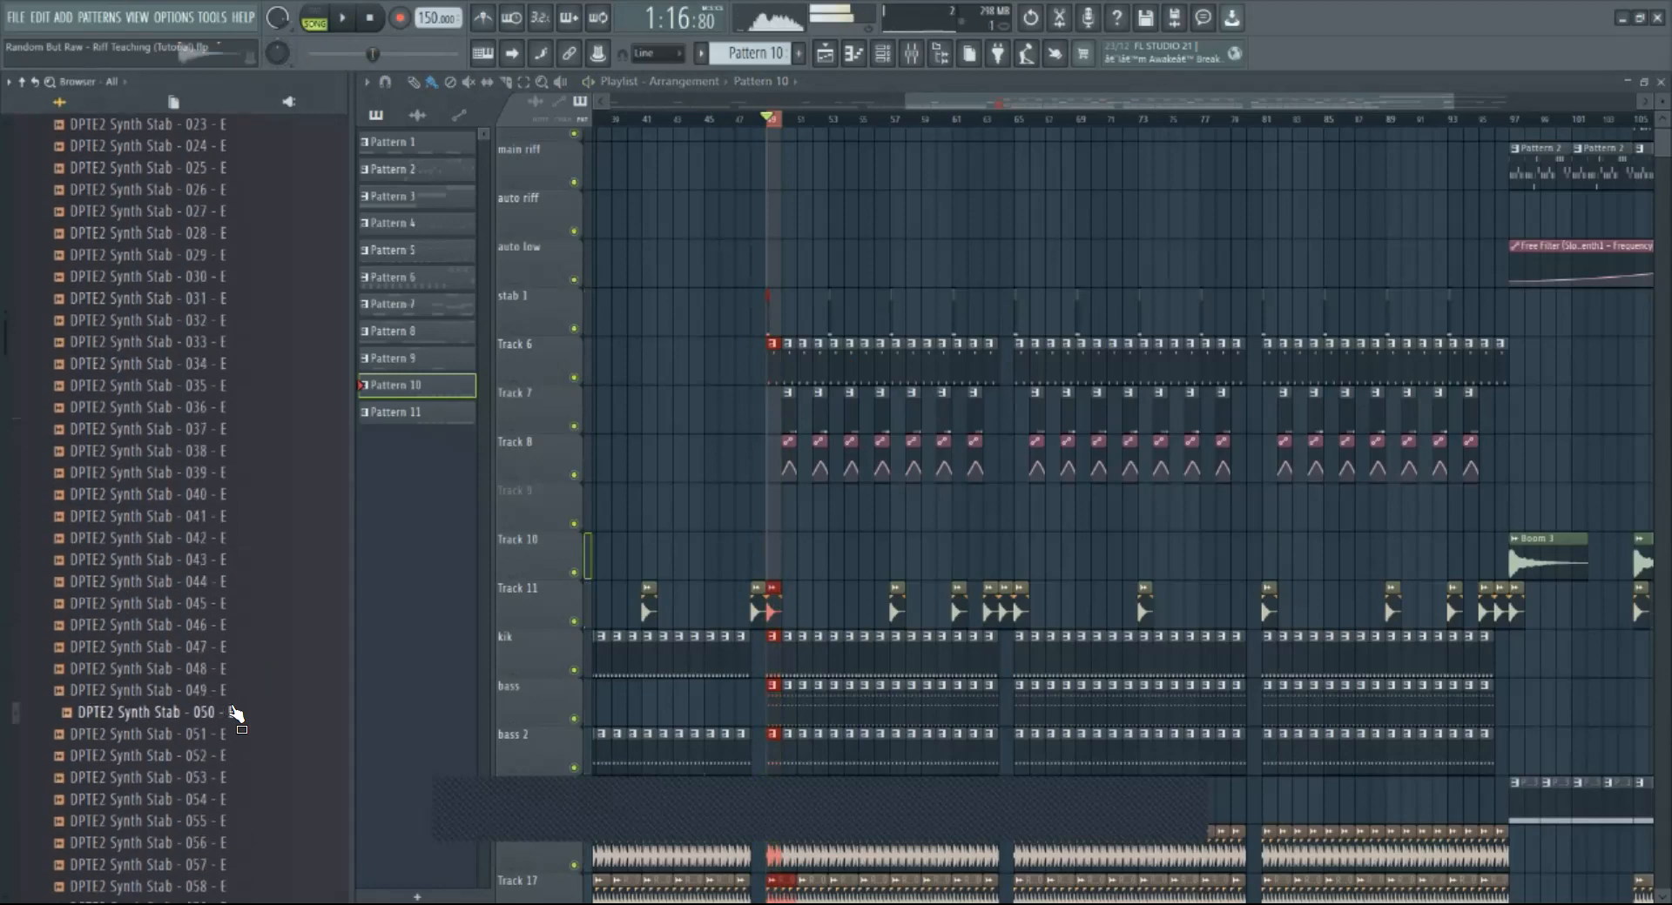
pyautogui.press('F6')
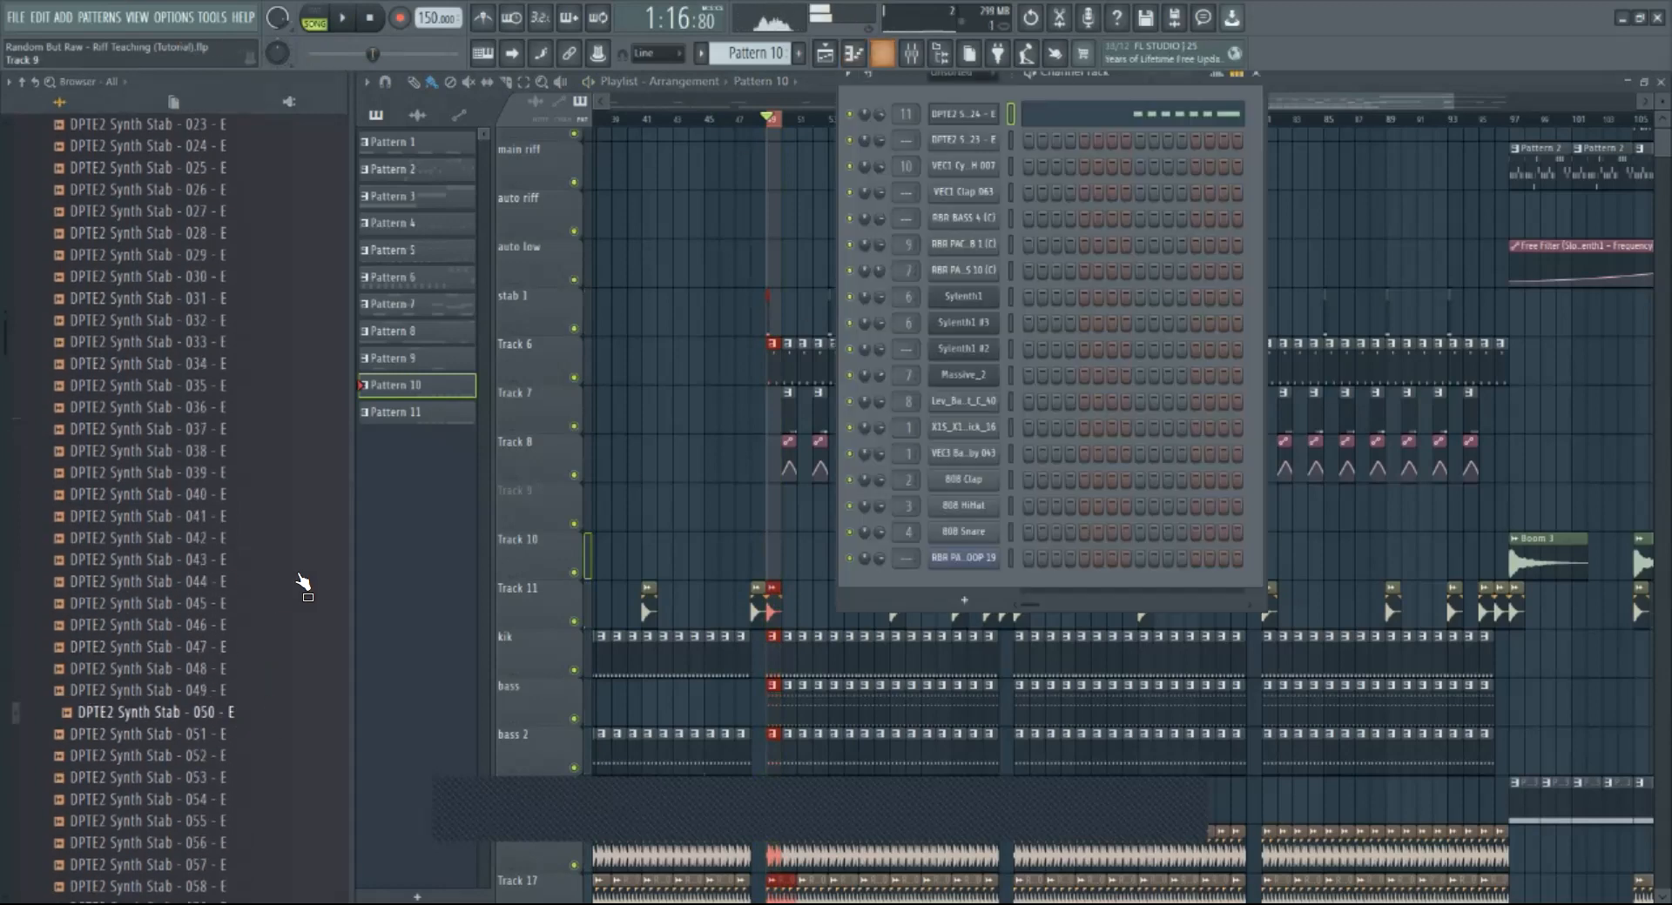
pyautogui.click(237, 734)
pyautogui.click(231, 757)
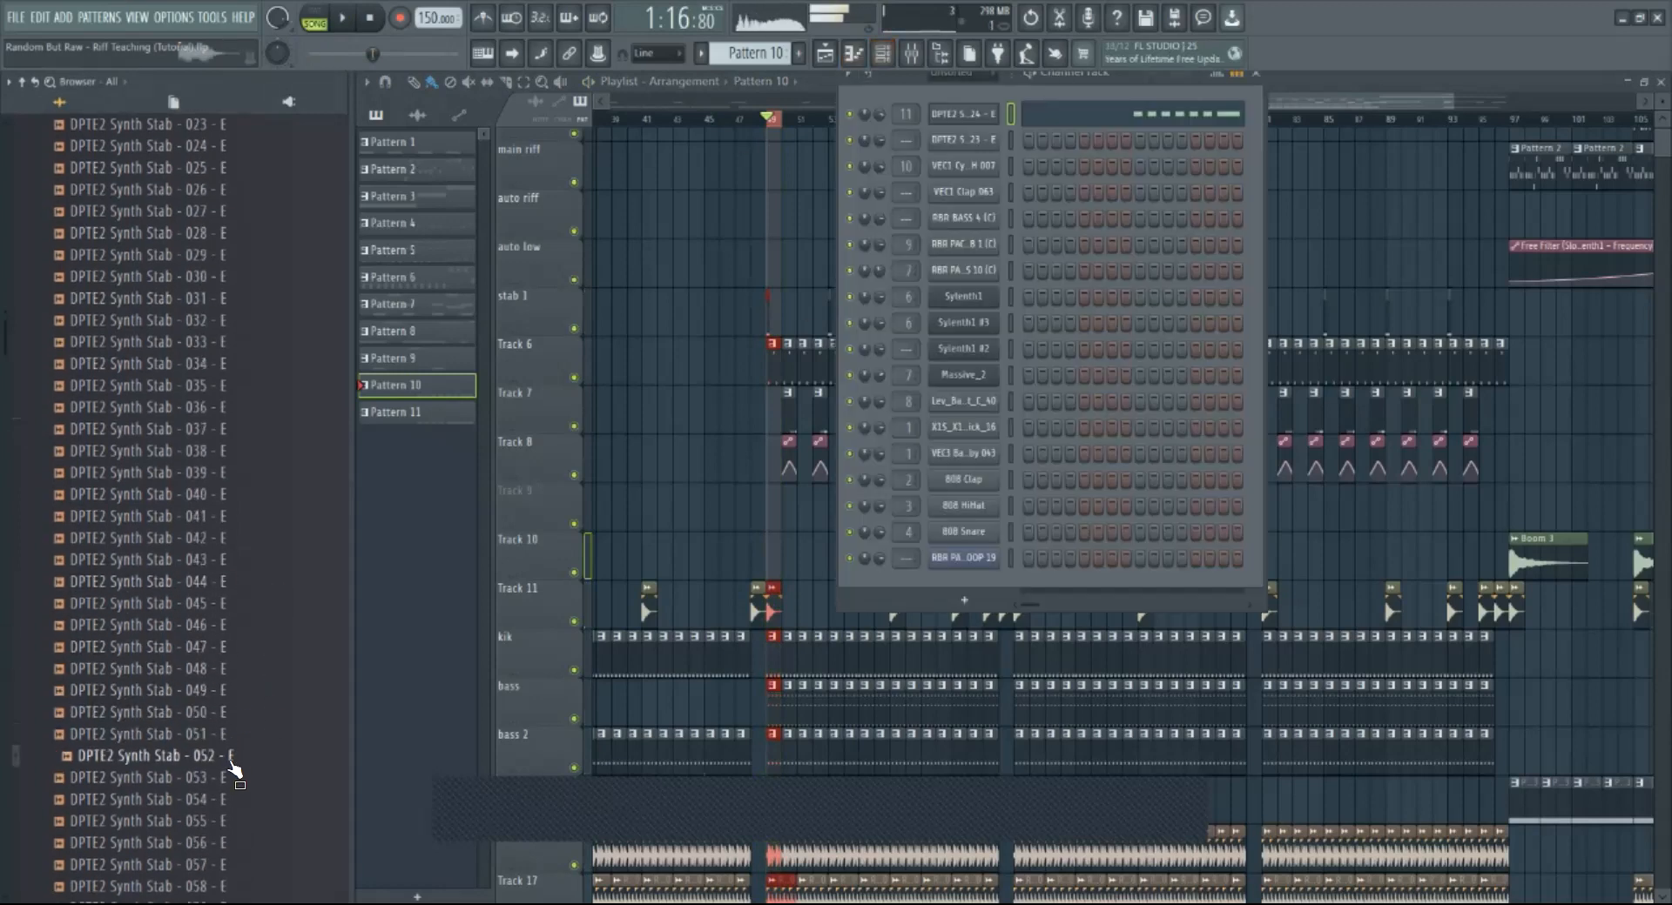
pyautogui.click(234, 775)
pyautogui.scroll(-2, 232, 778)
pyautogui.click(230, 737)
pyautogui.click(228, 759)
pyautogui.click(226, 781)
pyautogui.click(229, 796)
# Step: Audition earlier DPTE2 Synth Stabs - E samples, working back from 041 to 003
pyautogui.click(218, 385)
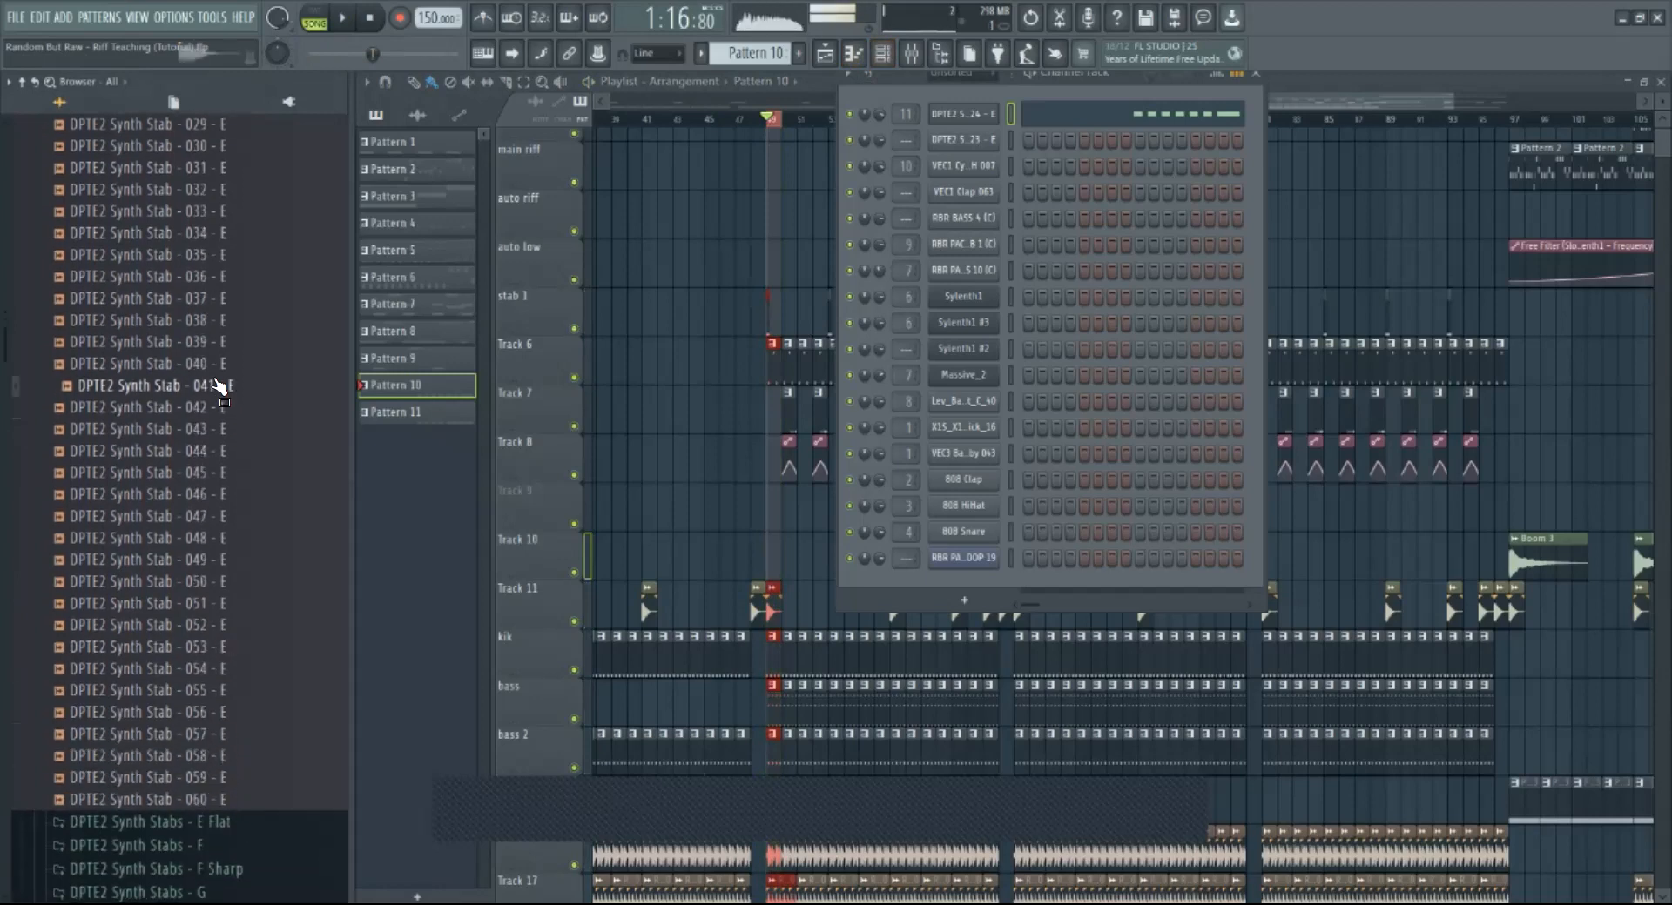
pyautogui.scroll(4, 216, 384)
pyautogui.scroll(4, 216, 385)
pyautogui.click(216, 385)
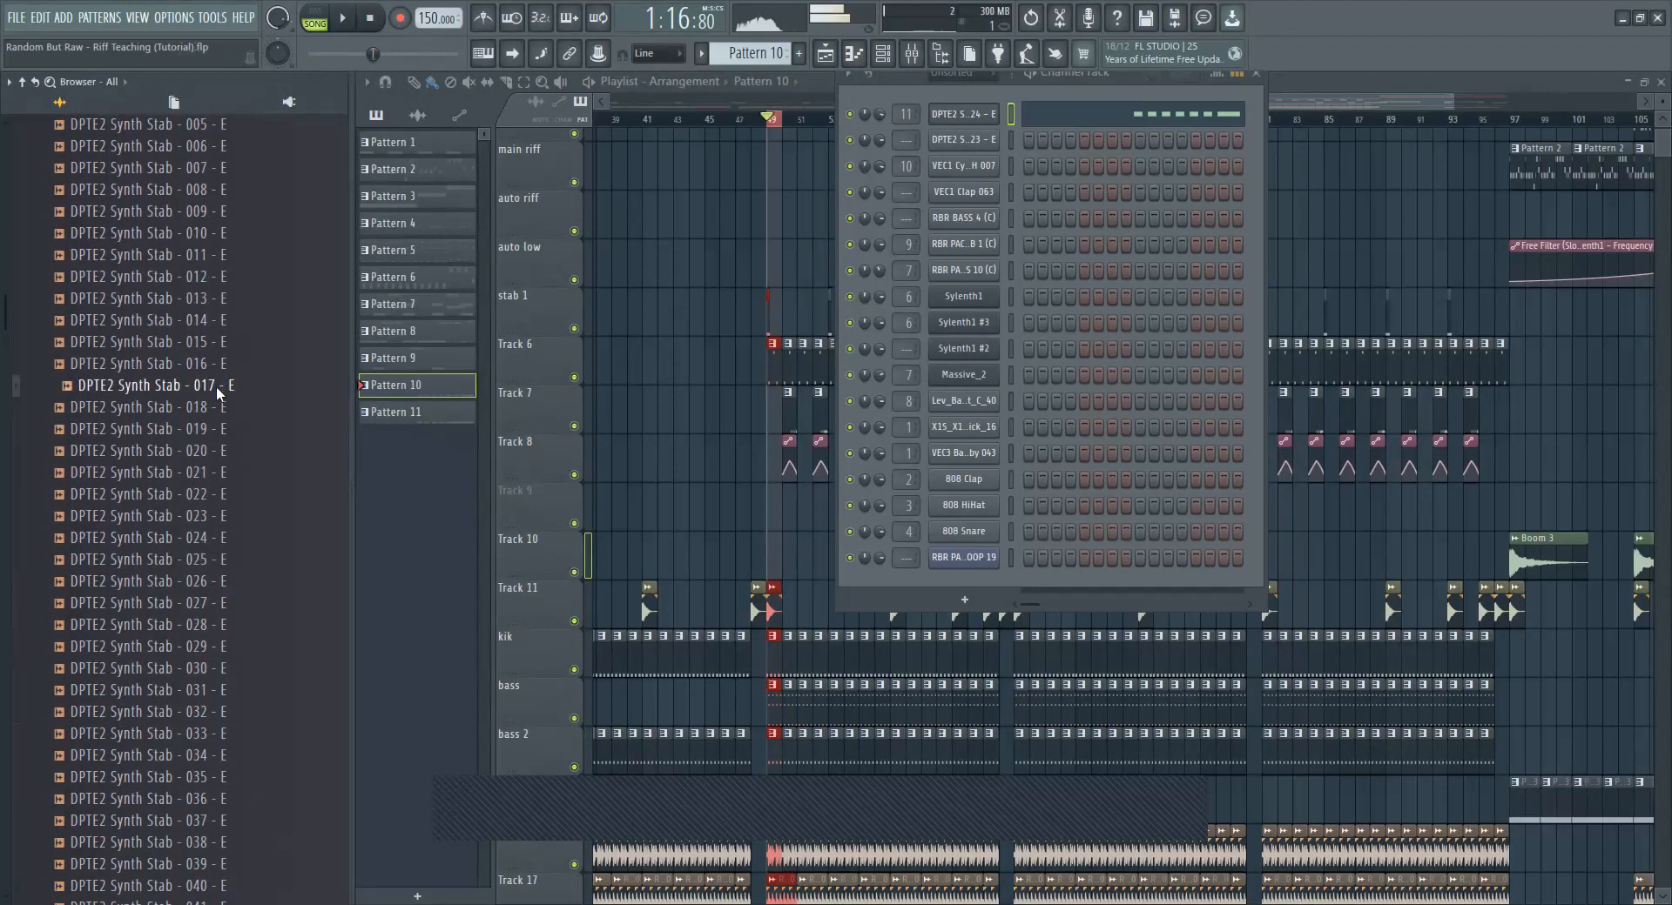
pyautogui.click(234, 364)
pyautogui.click(233, 300)
pyautogui.scroll(2, 233, 305)
pyautogui.click(235, 301)
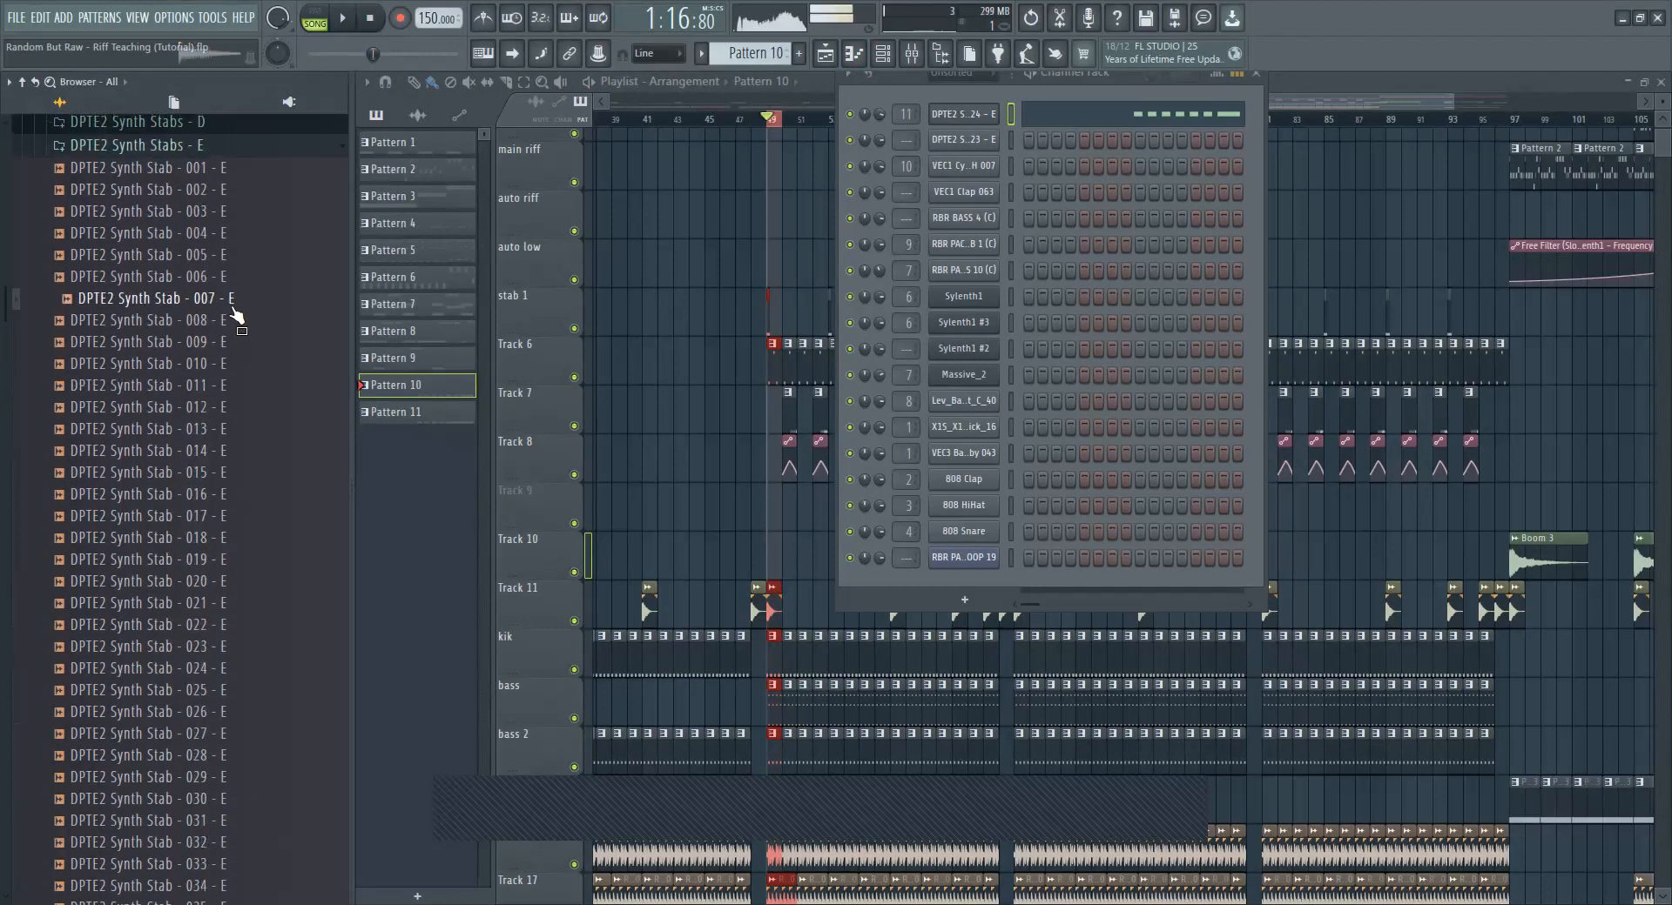
pyautogui.click(235, 342)
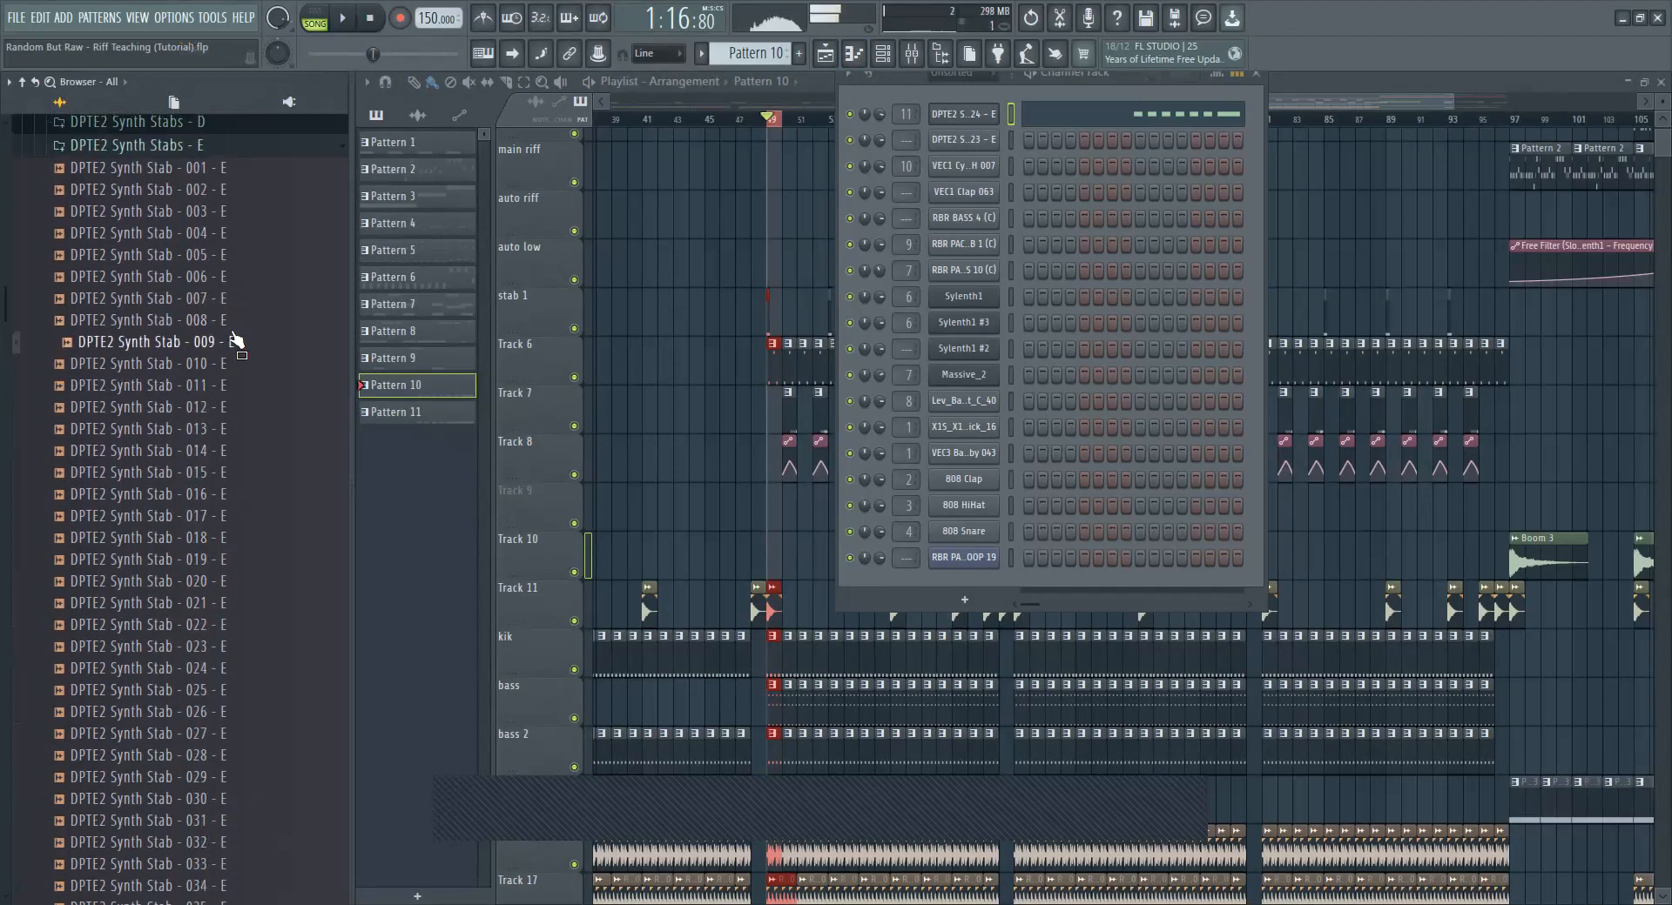
pyautogui.click(240, 320)
pyautogui.click(249, 232)
pyautogui.click(254, 210)
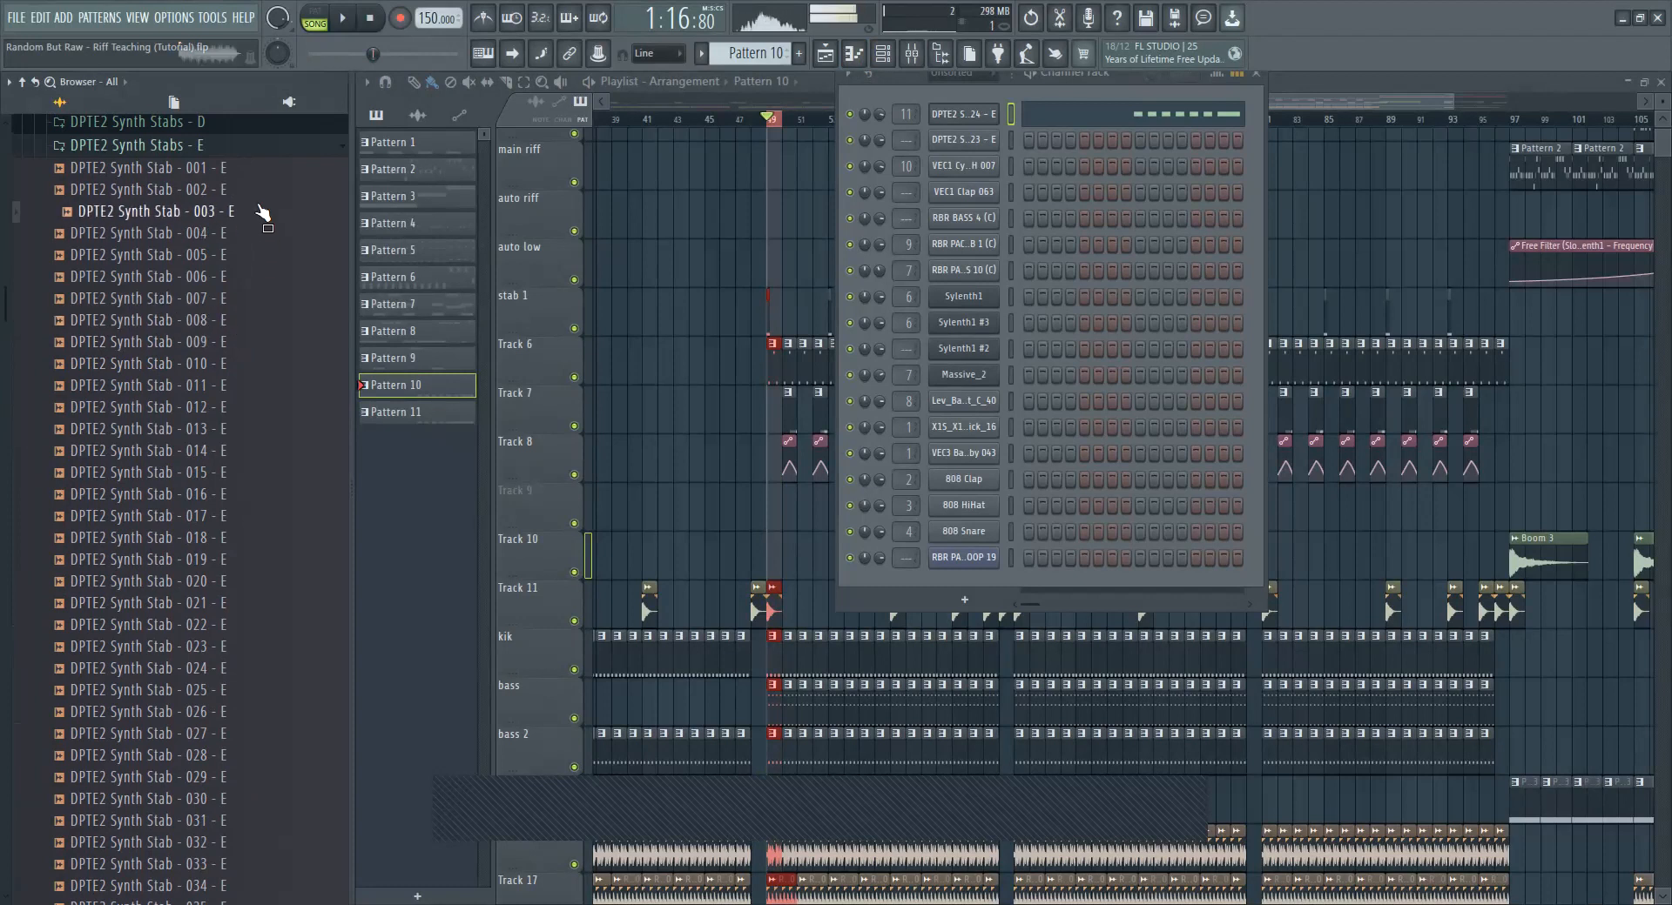
# Step: Load DPTE2 Synth Stab - 002 - E as a new channel, create Pattern 12, and play the arrangement from bar 49
pyautogui.click(259, 195)
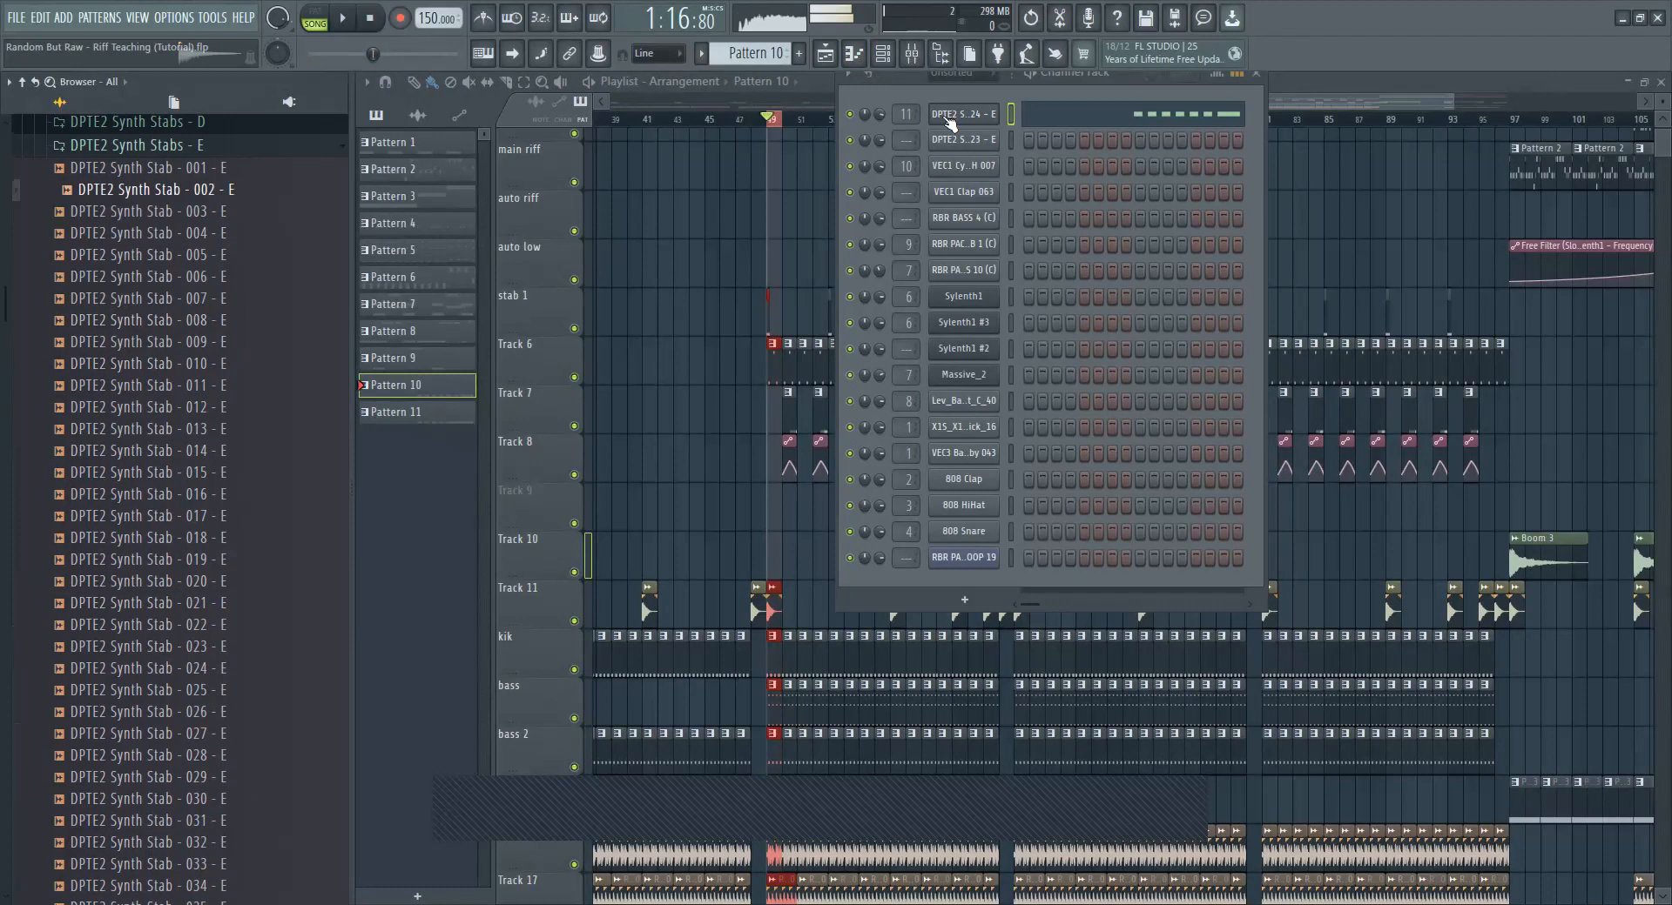
pyautogui.rightClick(759, 231)
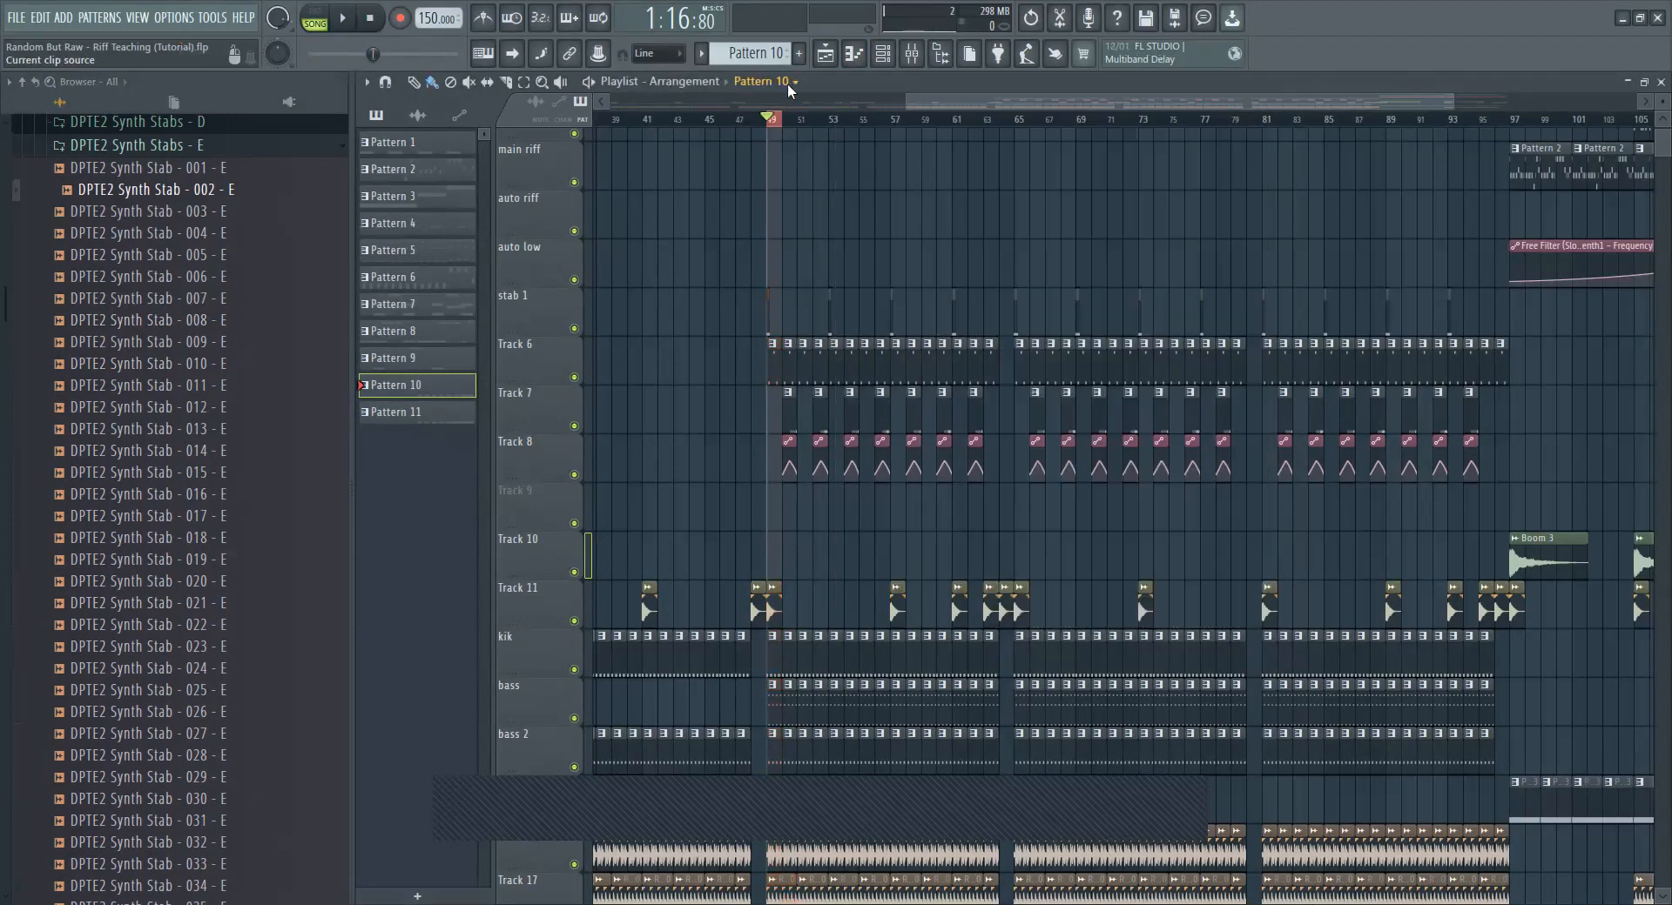
pyautogui.click(799, 53)
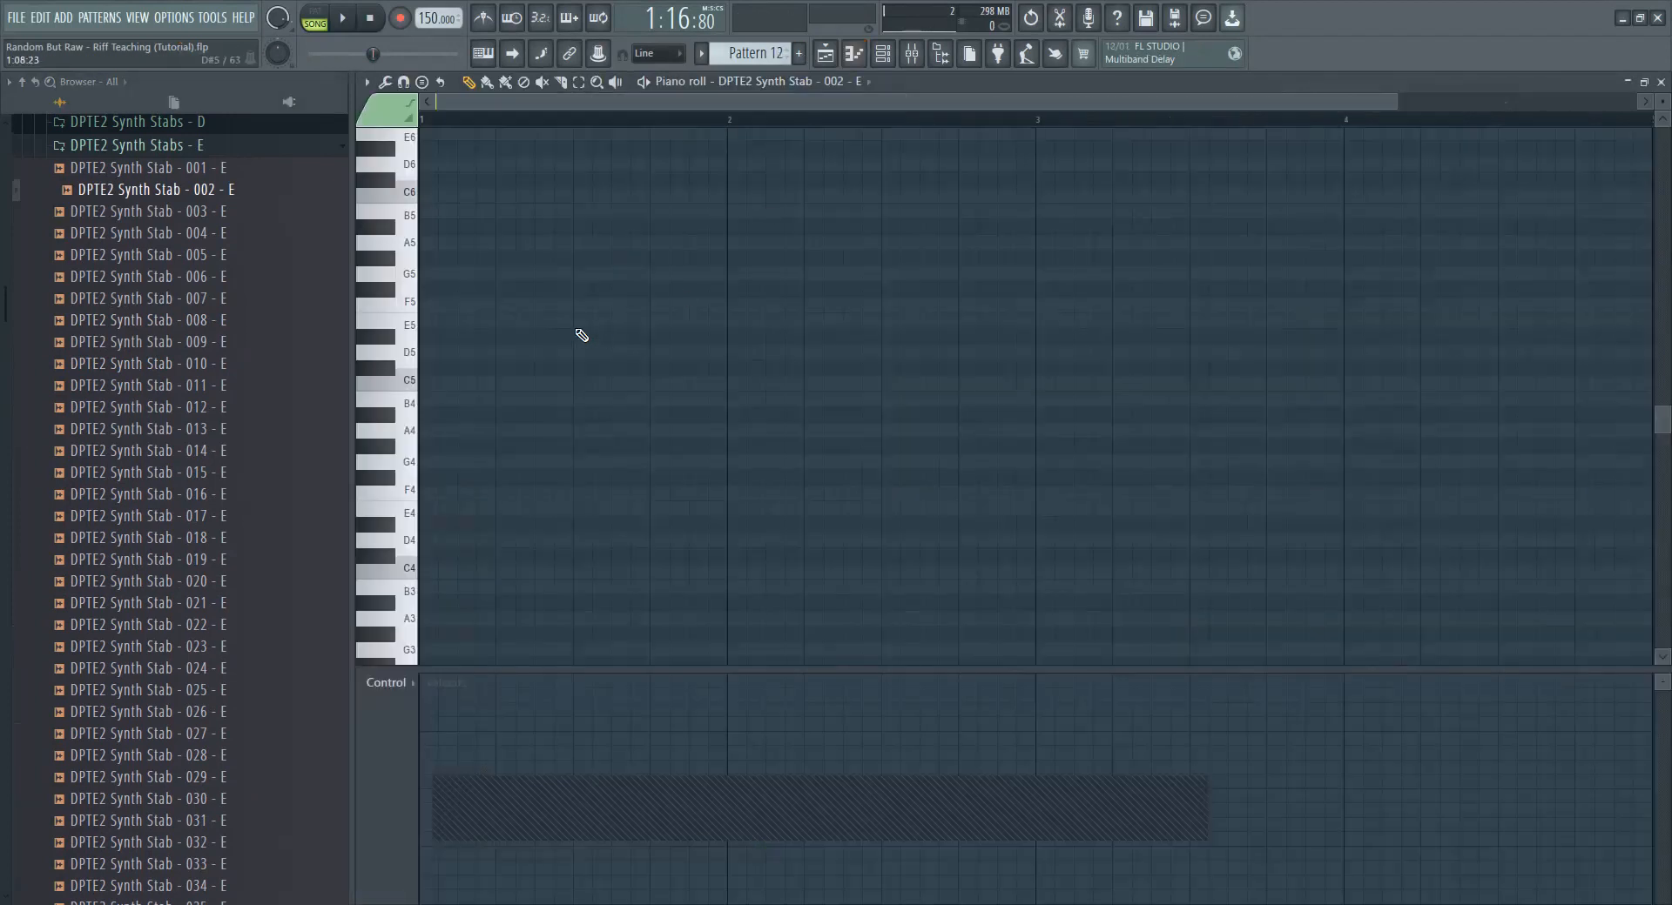
pyautogui.click(825, 54)
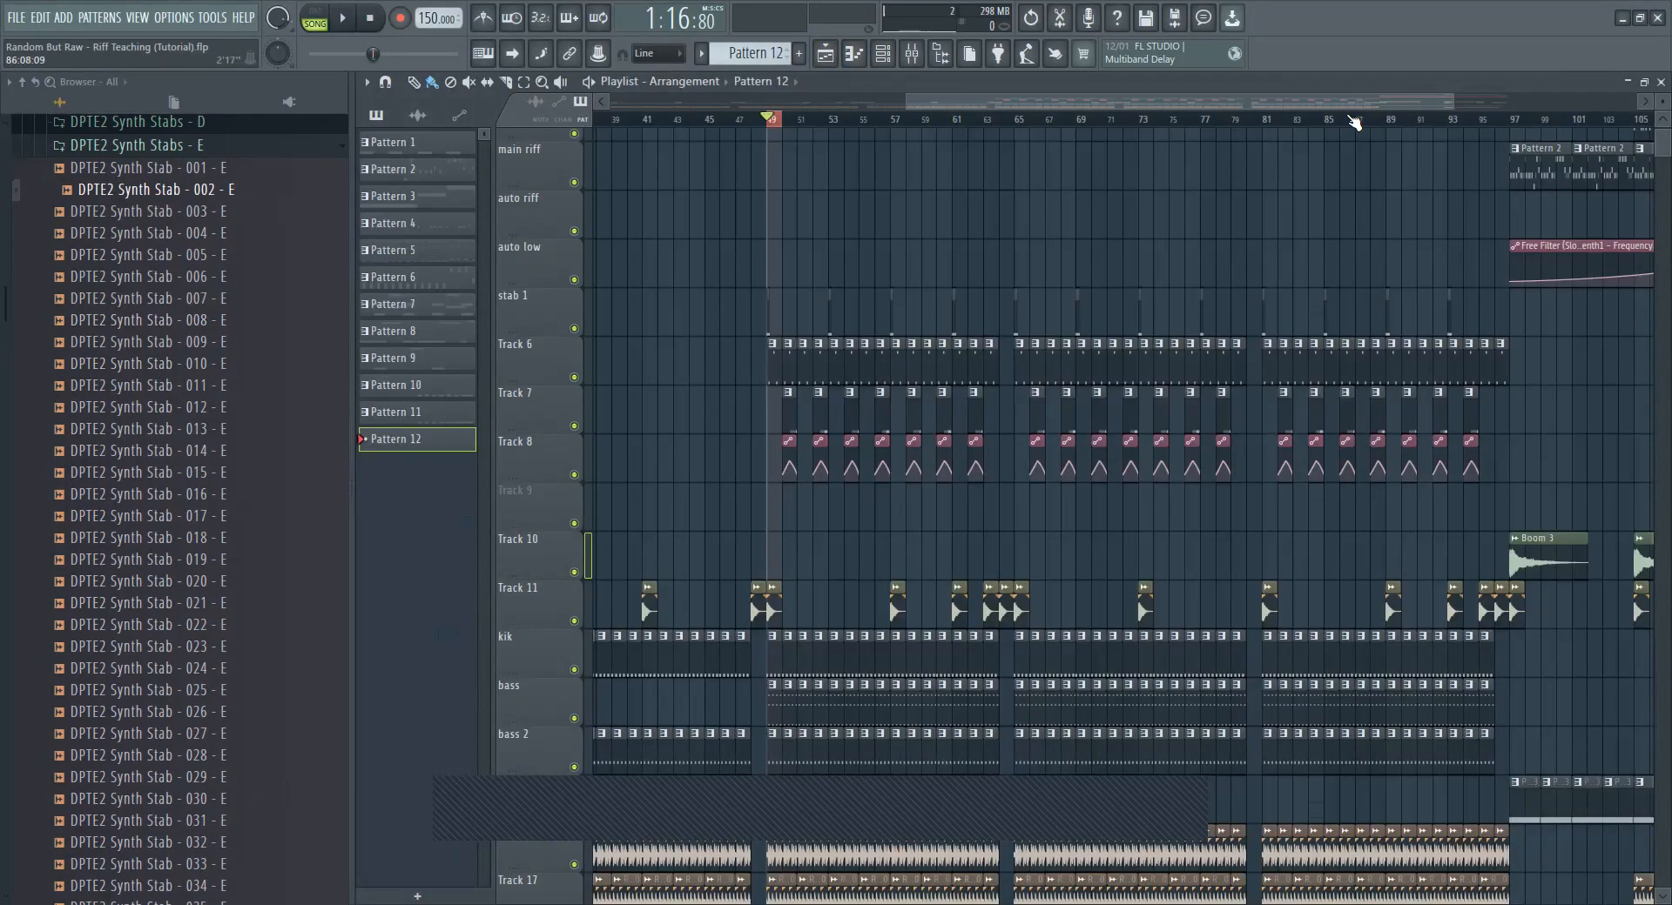
pyautogui.press('space')
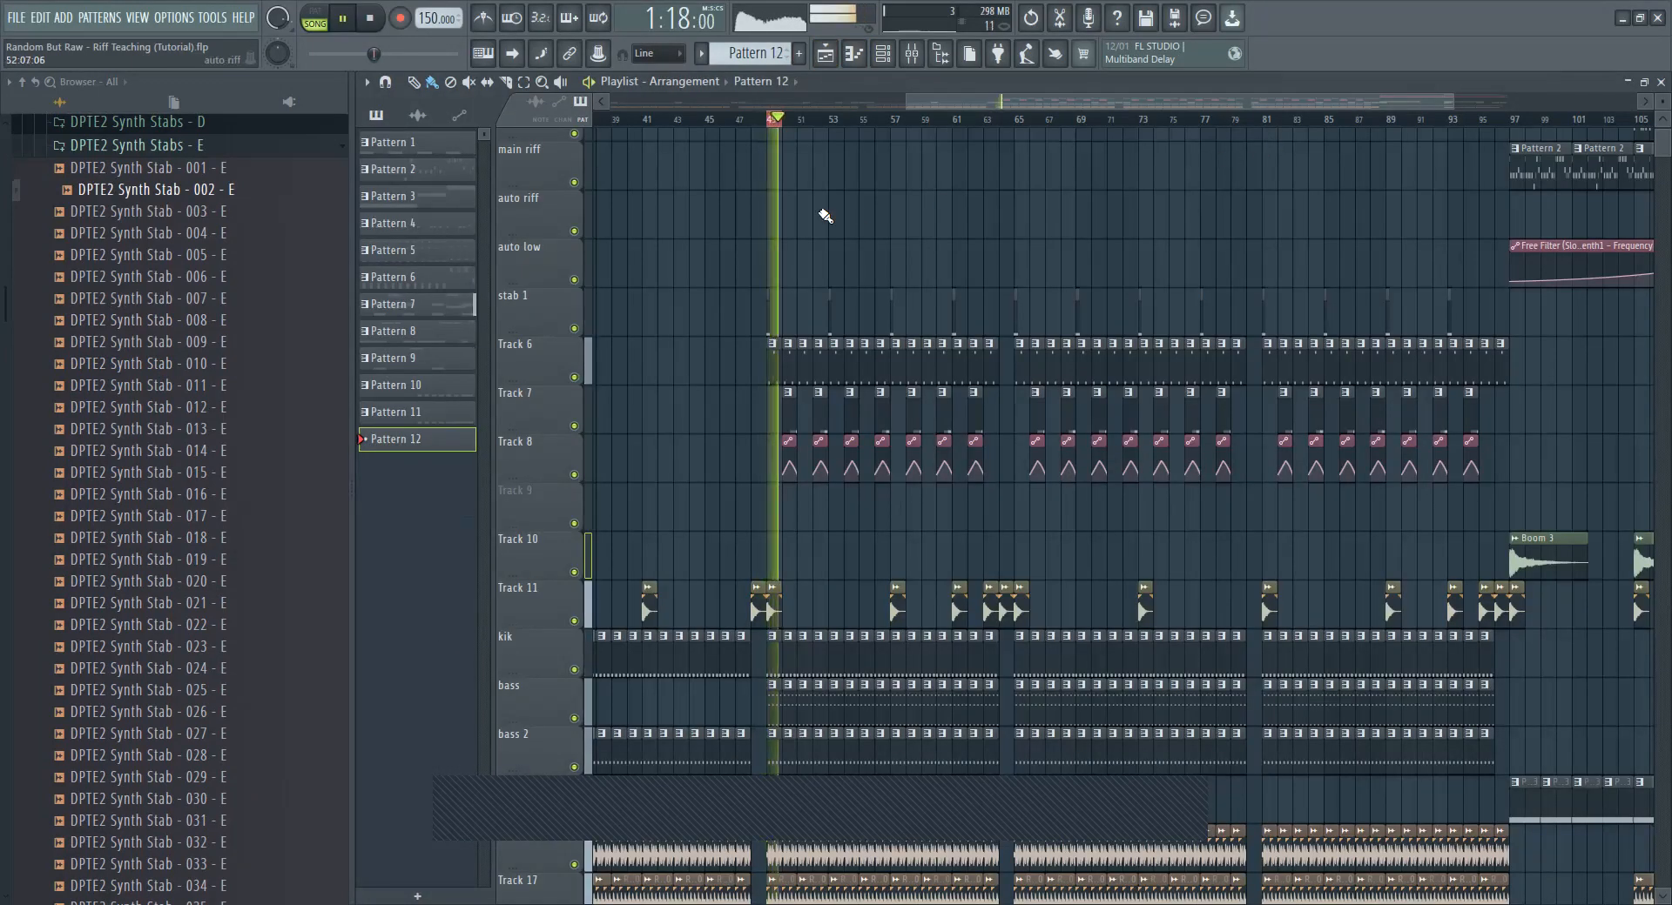
pyautogui.press('space')
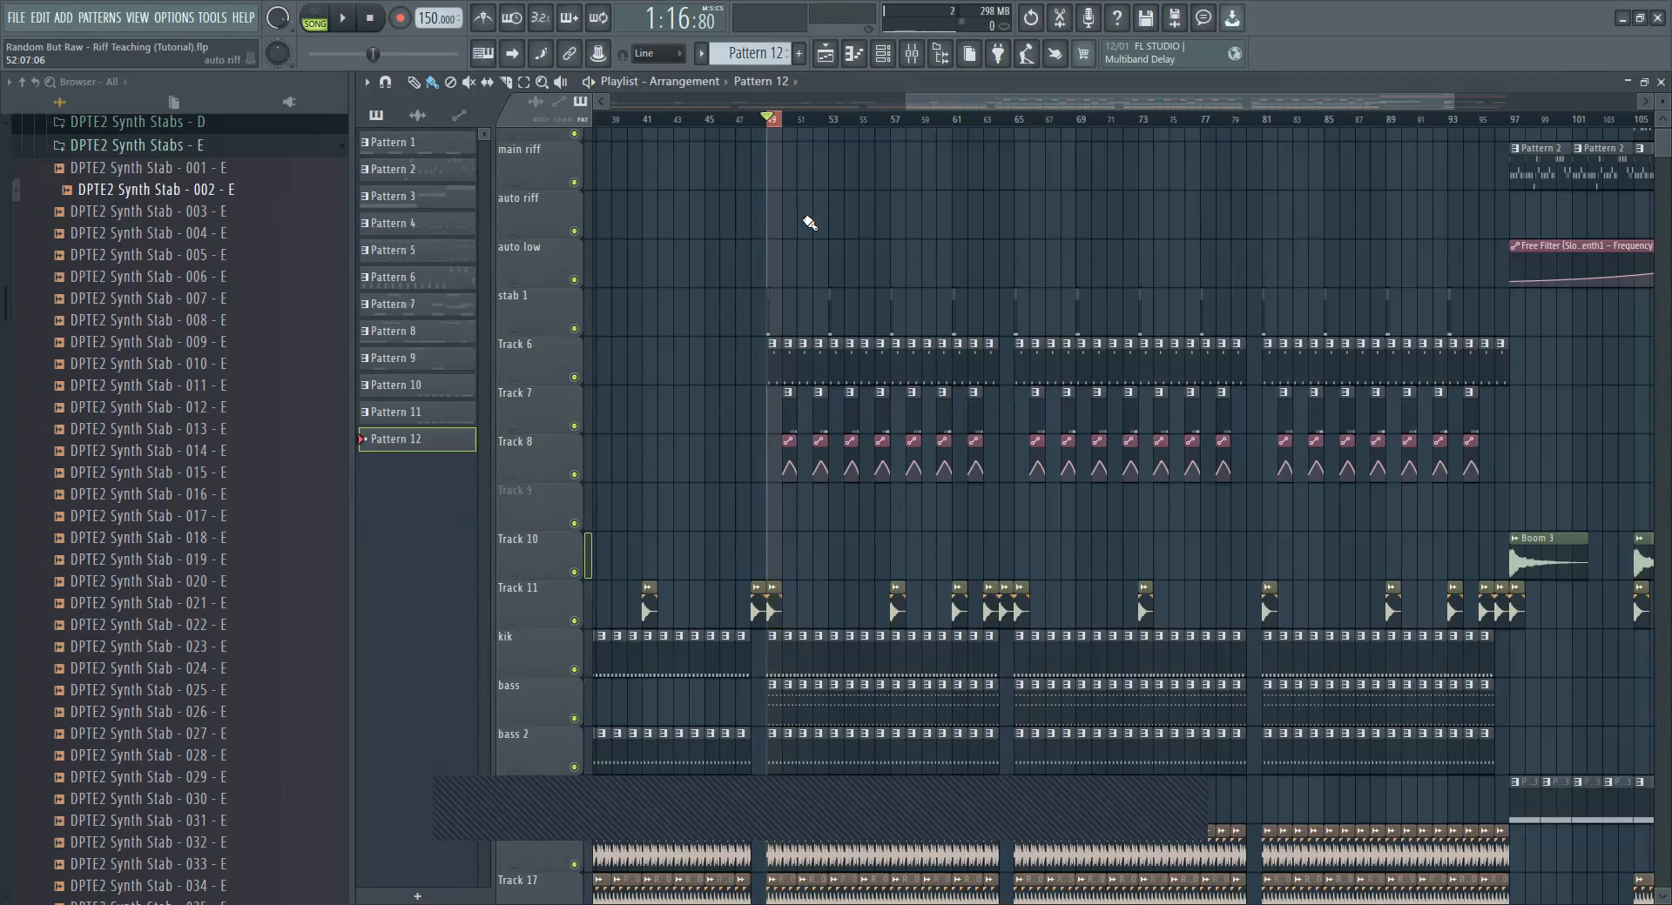
# Step: Add two short C5 notes in the last quarter of bar 1 for Synth Stab 002 in Pattern 12
pyautogui.doubleClick(788, 444)
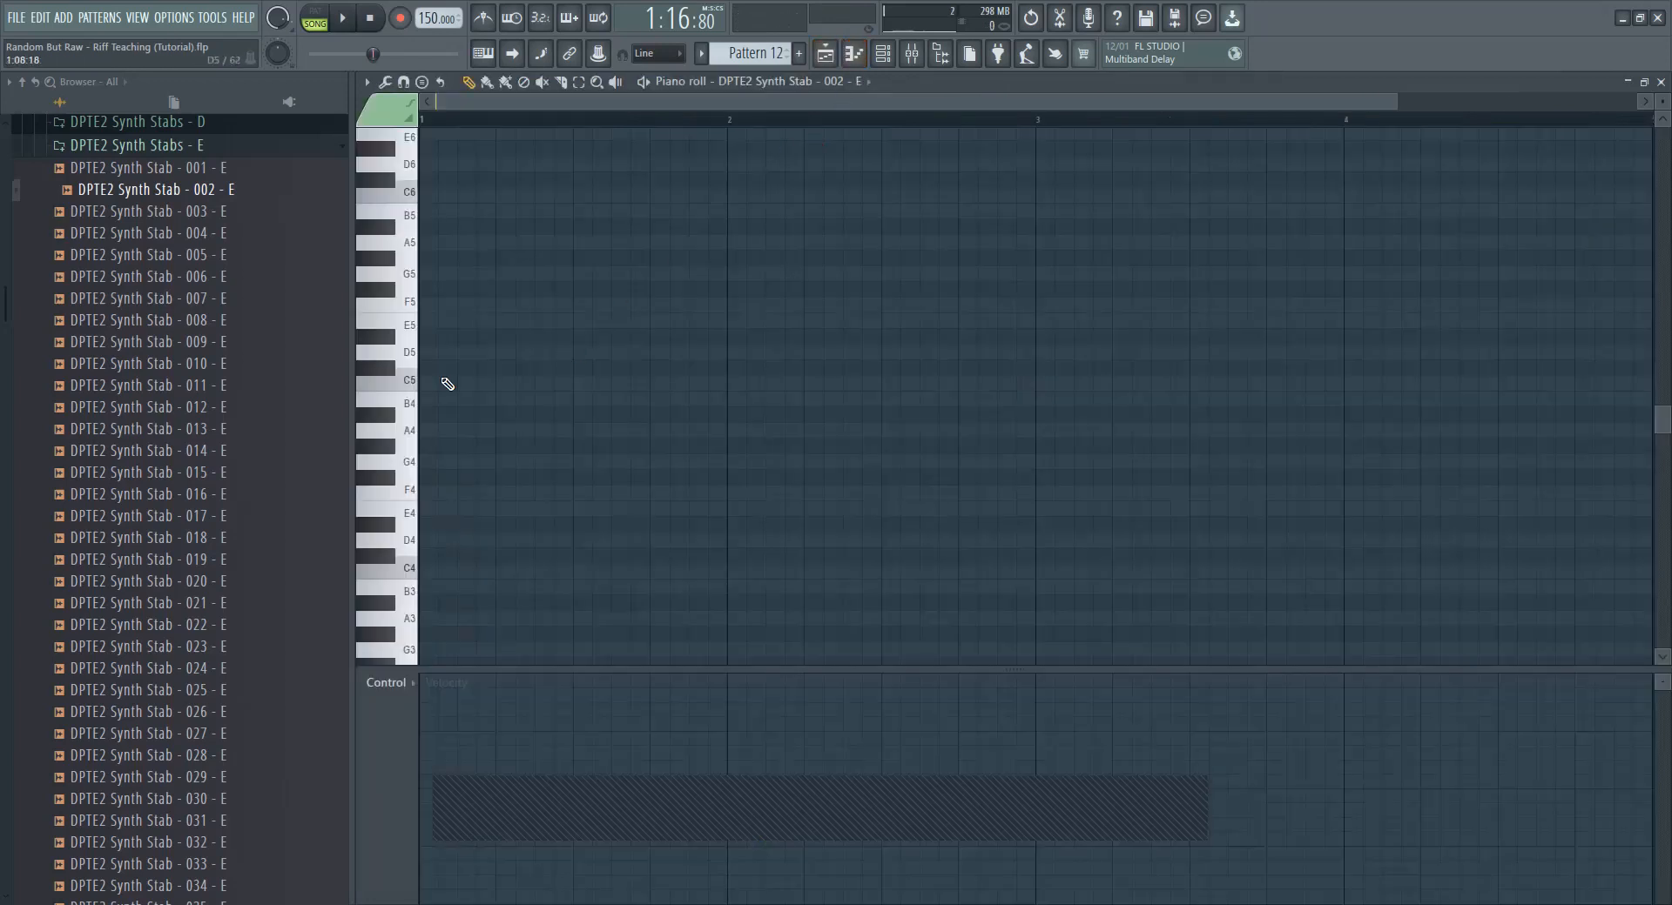
pyautogui.click(652, 388)
pyautogui.click(695, 384)
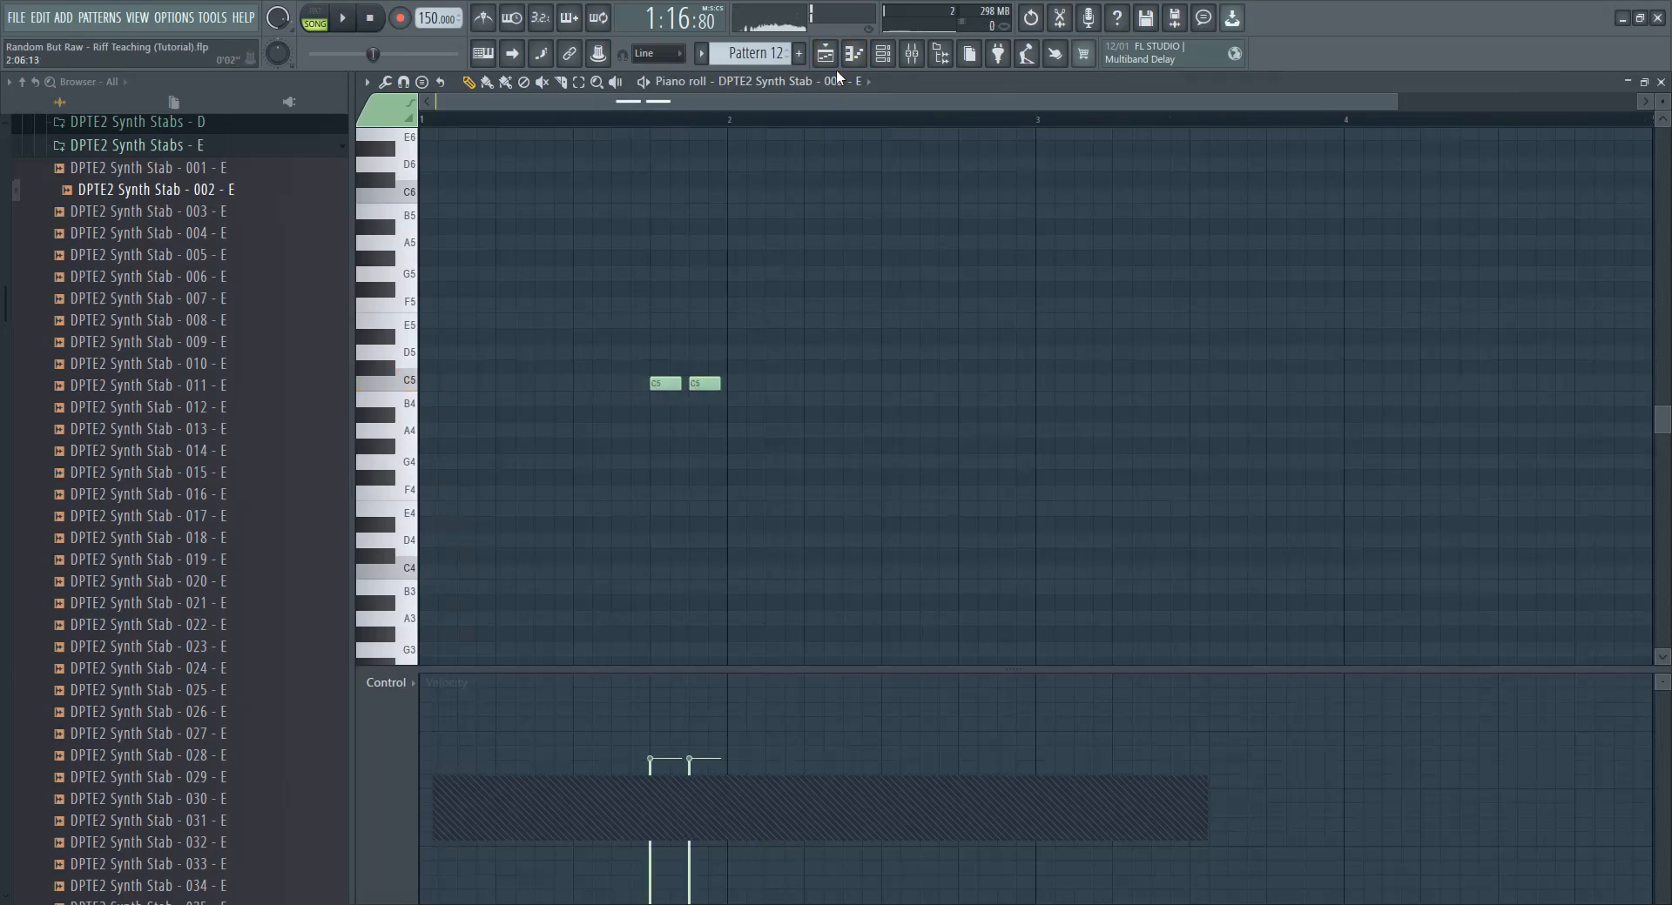
# Step: Enable the Synth Stab 002 volume envelope with minimum attack and release and 100% hold while Pattern 12 plays
pyautogui.click(881, 51)
pyautogui.click(964, 111)
pyautogui.click(583, 352)
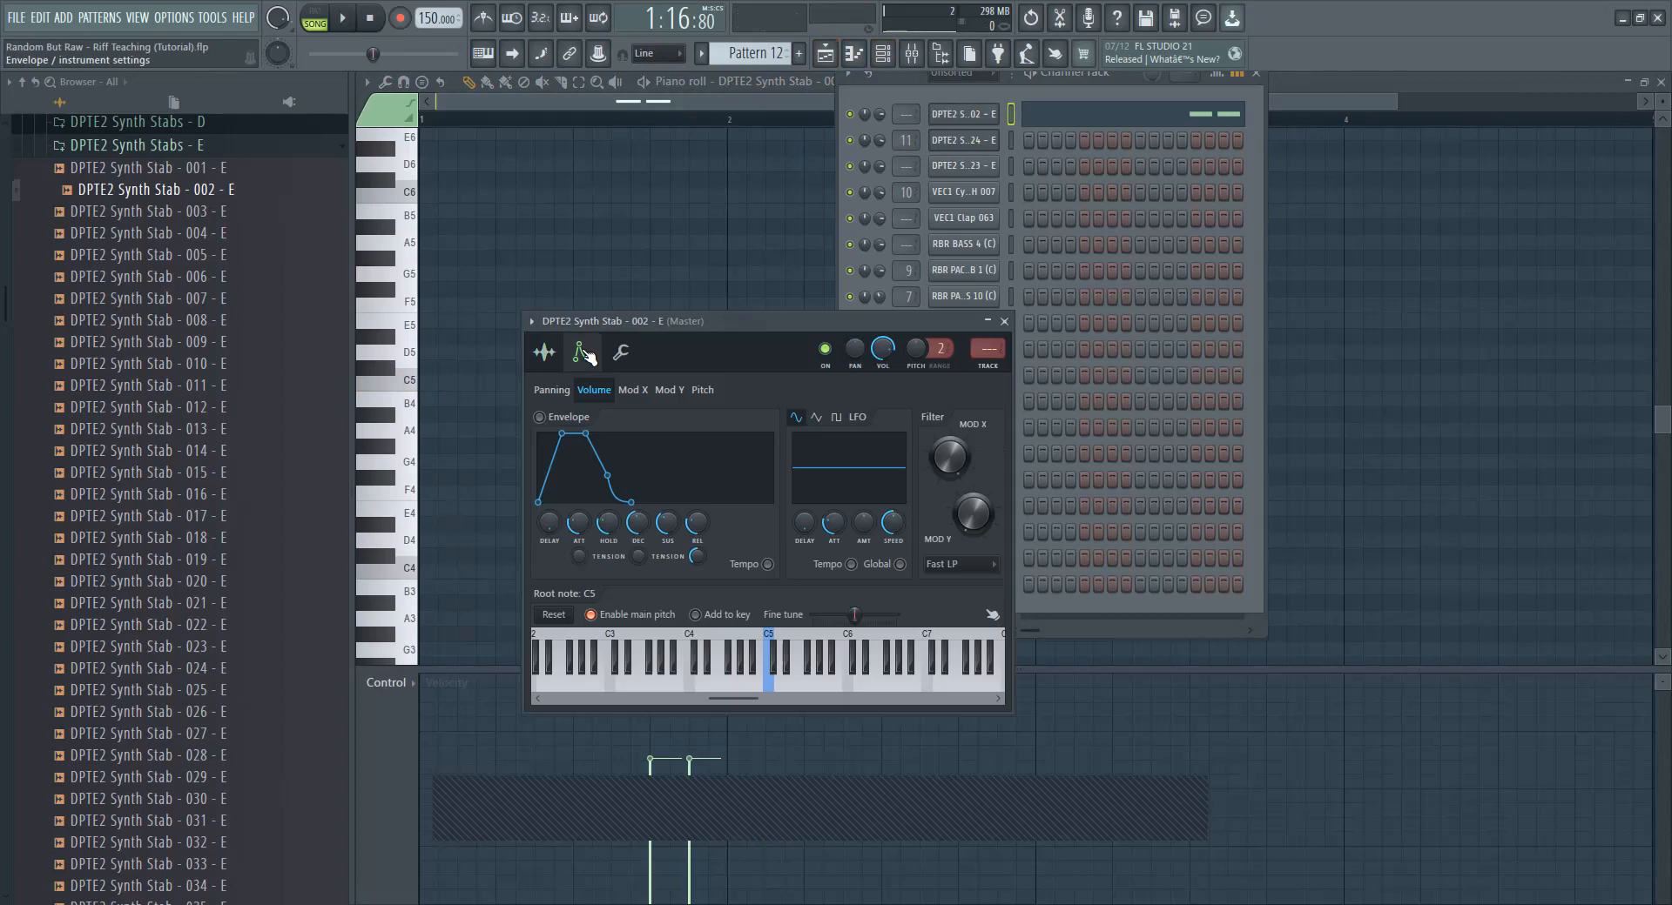
pyautogui.click(315, 19)
pyautogui.click(342, 18)
pyautogui.moveTo(601, 517); pyautogui.dragTo(598, 510)
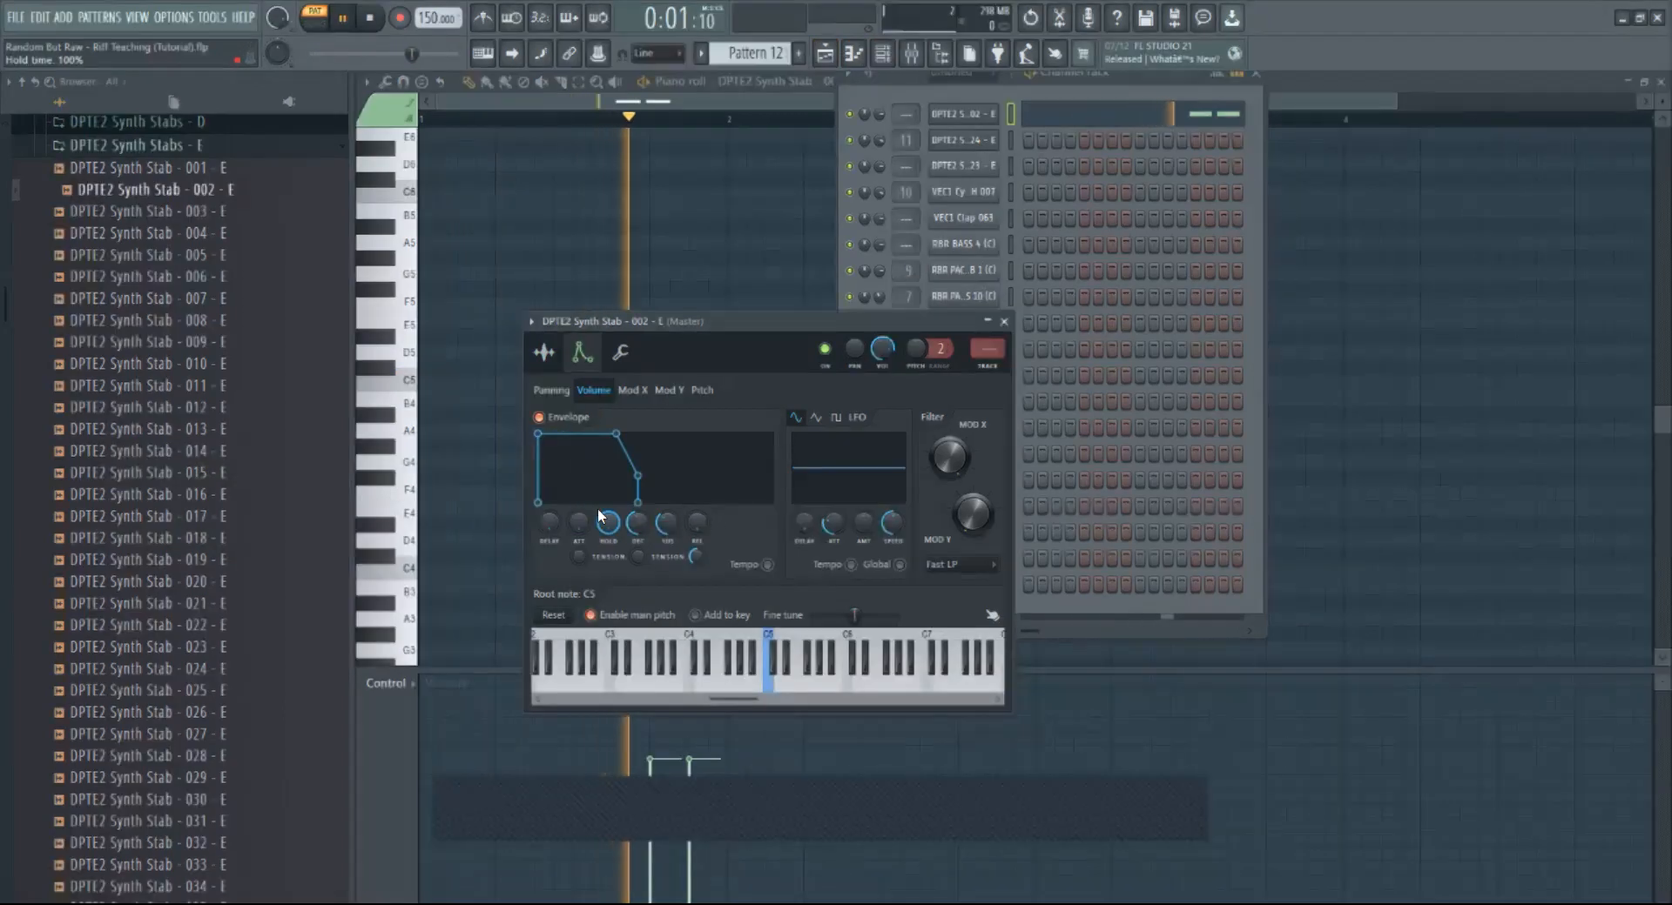
# Step: Fill Track 9 with Pattern 12 clips across the sections at bars 49, 65 and 81, checking playback in song mode
pyautogui.click(823, 56)
pyautogui.press('space')
pyautogui.moveTo(771, 510); pyautogui.dragTo(861, 509)
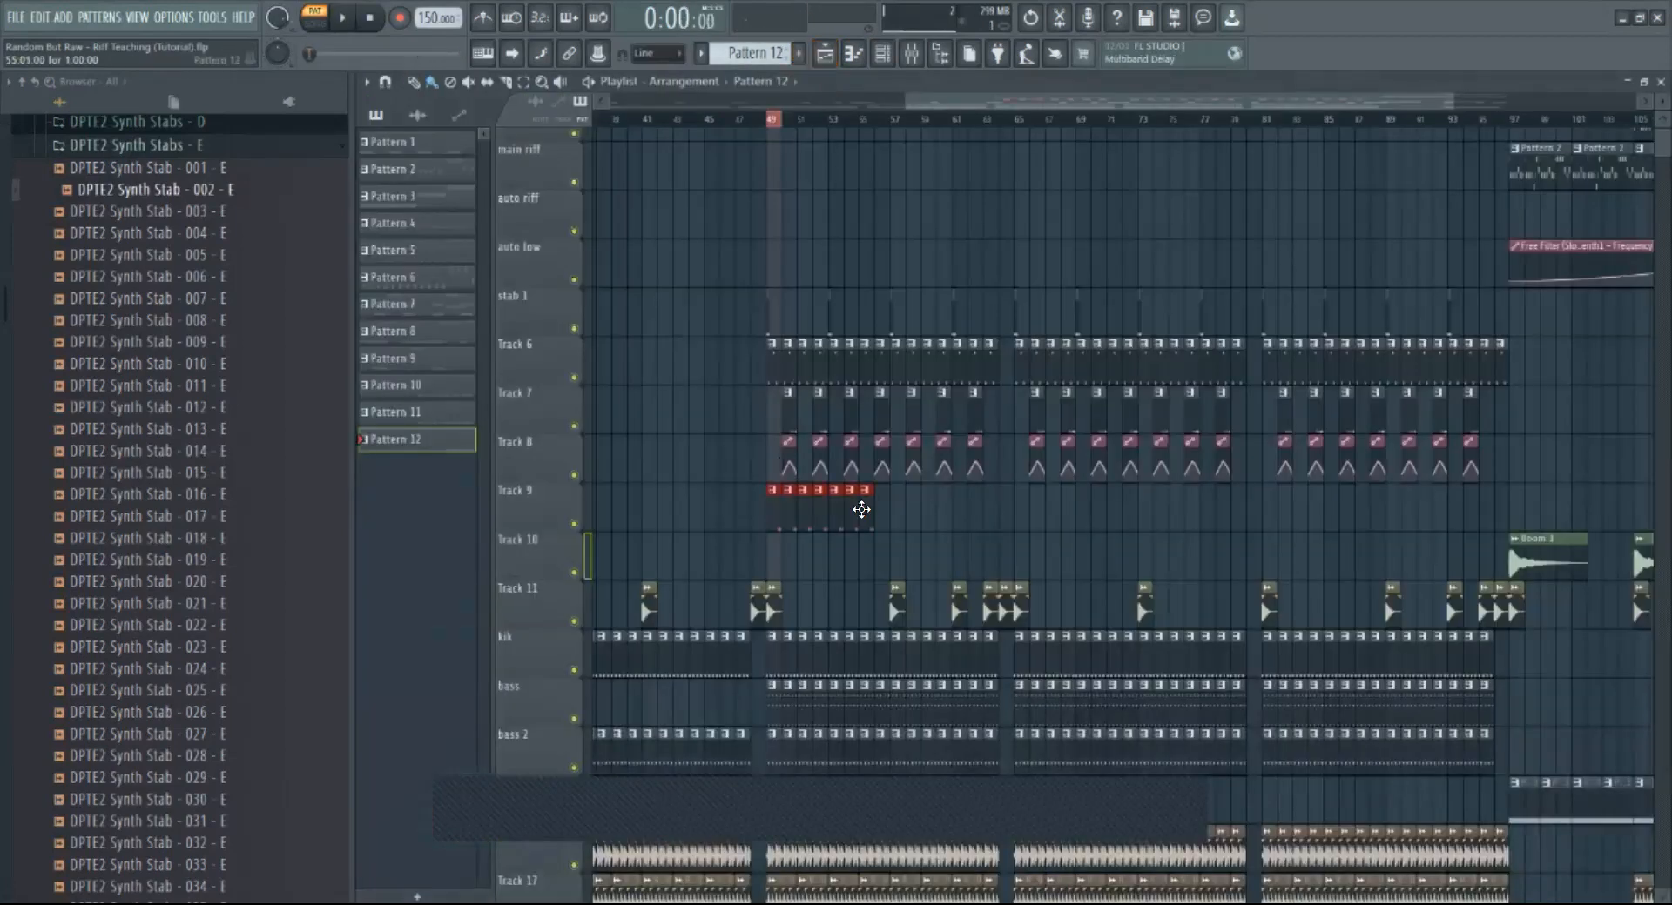
pyautogui.click(329, 25)
pyautogui.press('space')
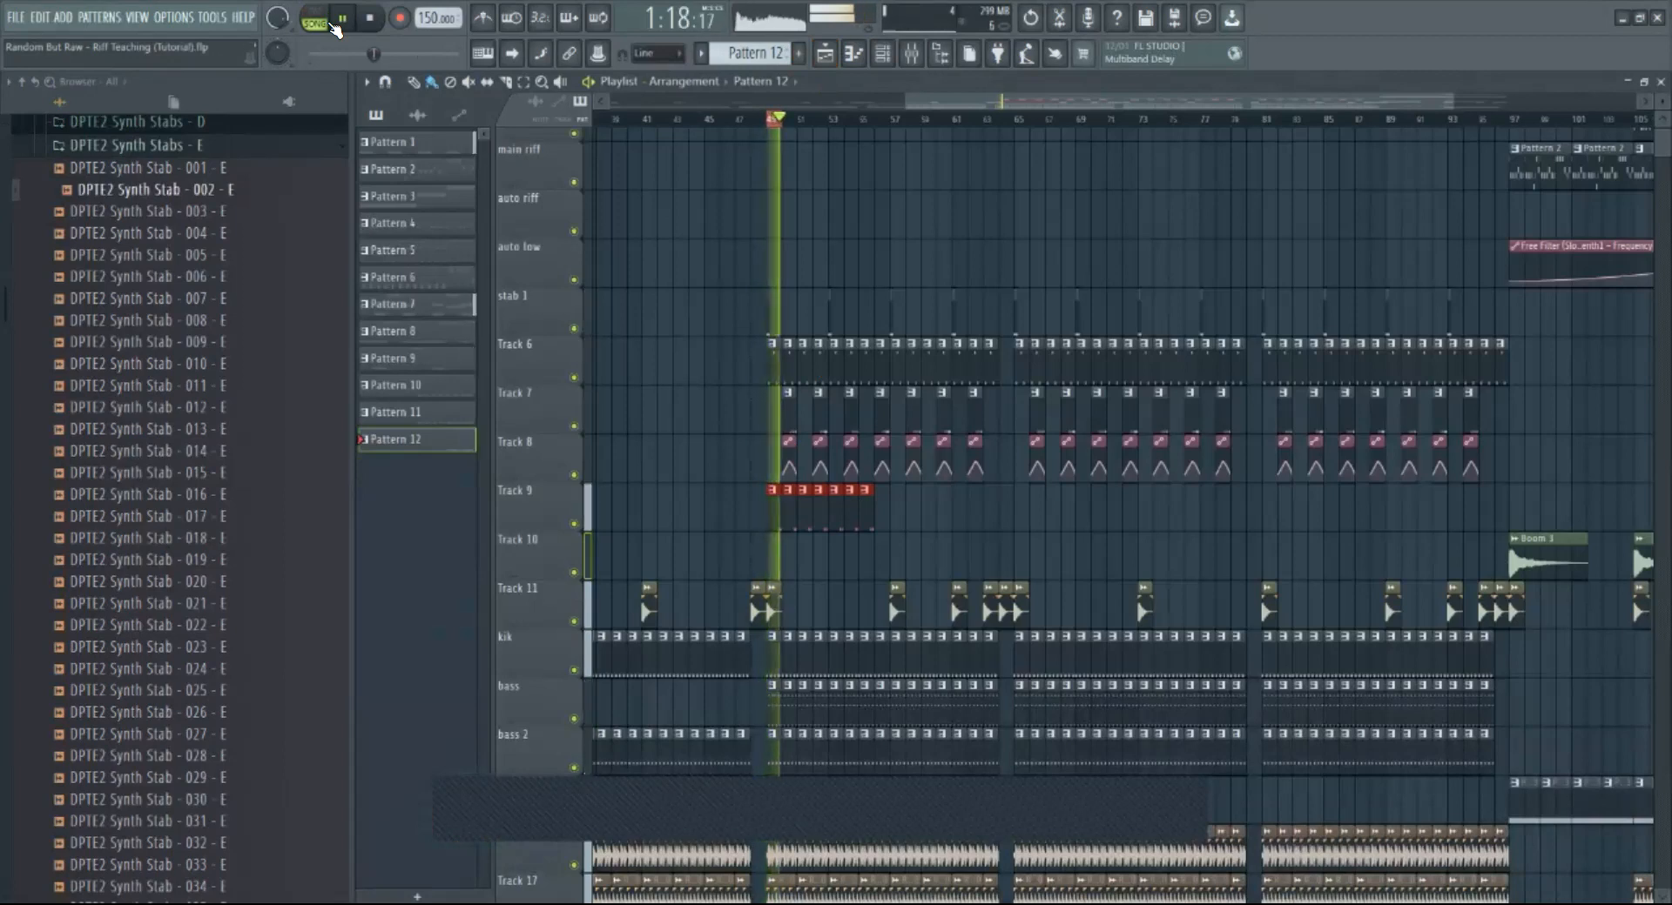
pyautogui.press('space')
pyautogui.moveTo(989, 503); pyautogui.dragTo(861, 496)
pyautogui.moveTo(1020, 510)
pyautogui.mouseDown()
pyautogui.moveTo(1187, 526)
pyautogui.moveTo(1490, 501)
pyautogui.mouseUp()
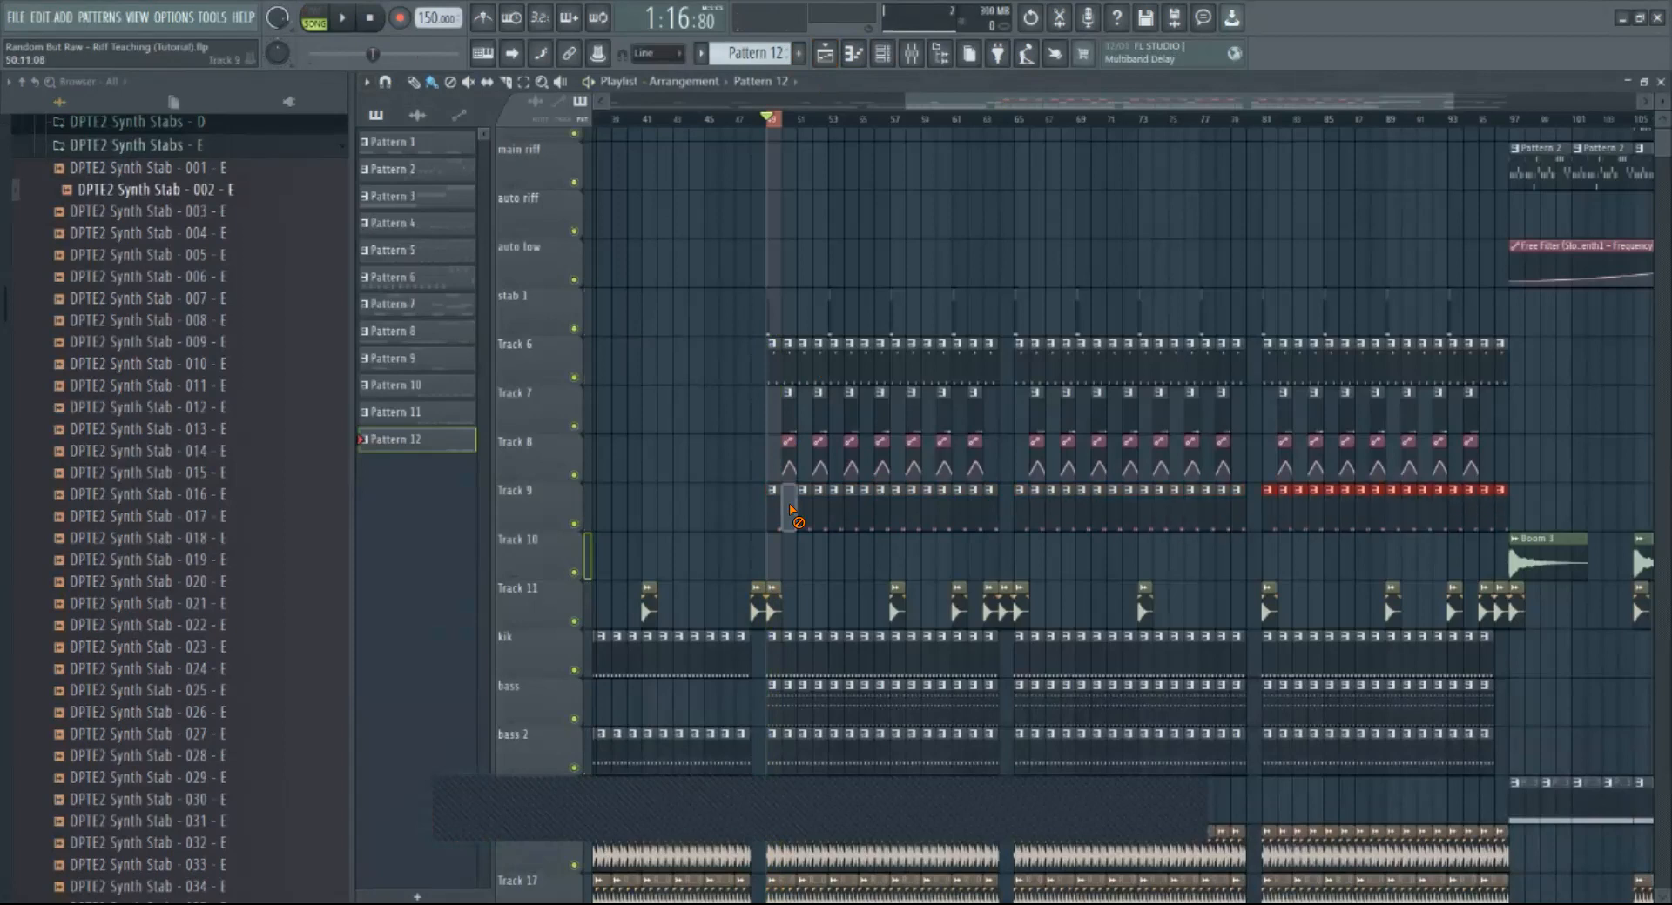
# Step: Delete every second Pattern 12 clip from the first section of Track 9
pyautogui.rightClick(825, 519)
pyautogui.rightClick(911, 518)
pyautogui.rightClick(943, 522)
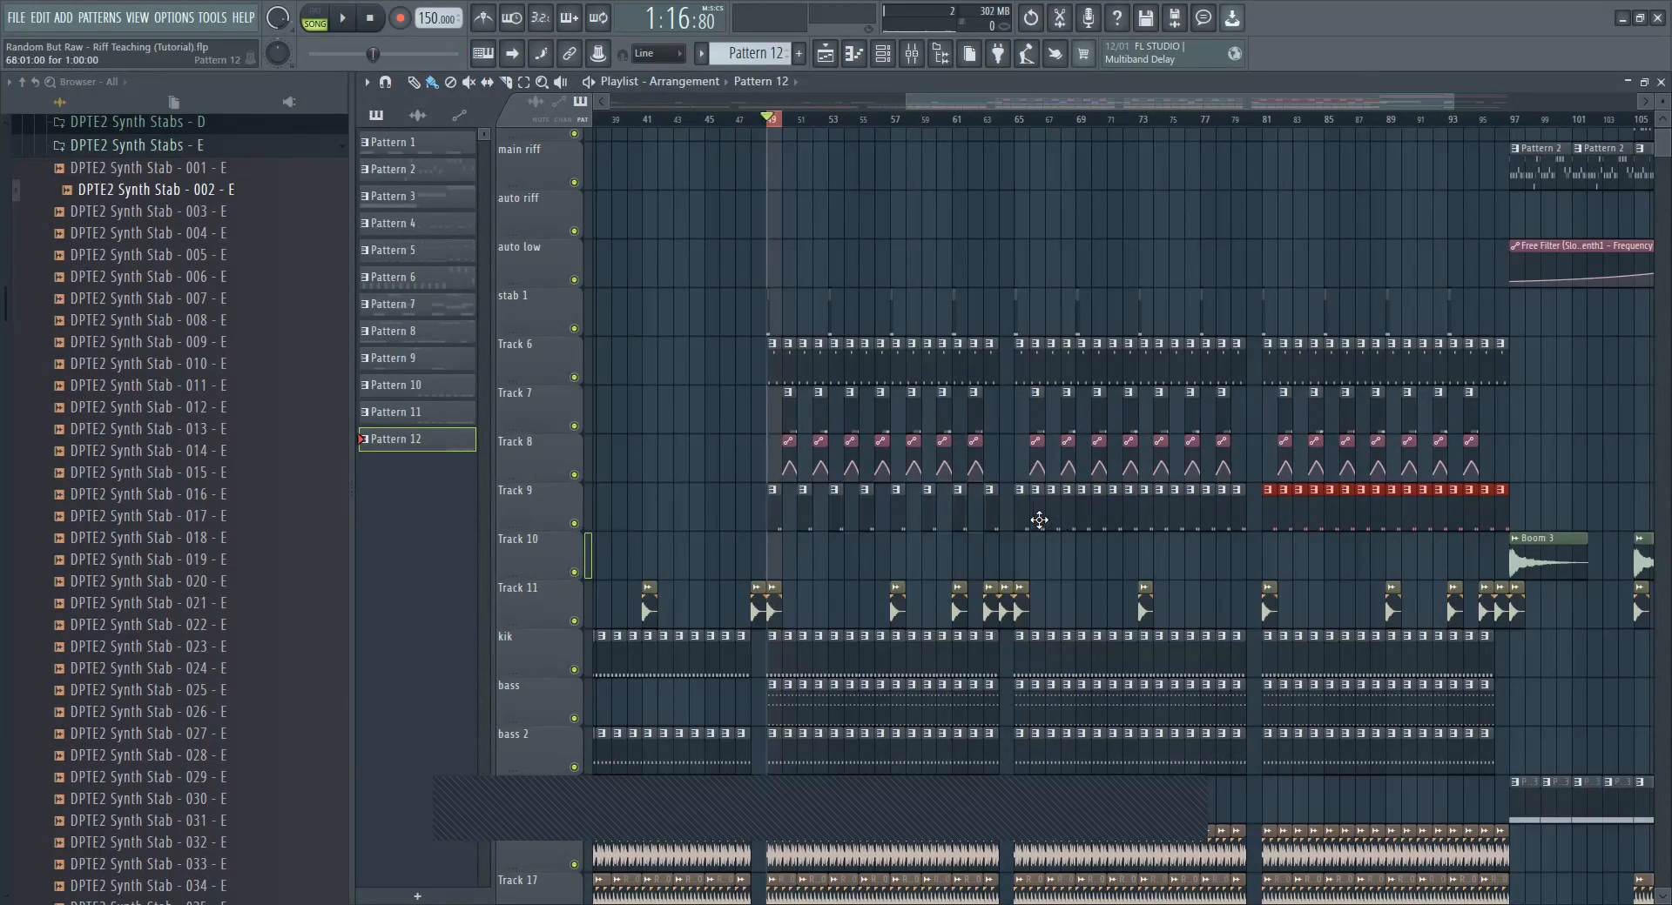
# Step: Replace the Track 9 clips in the sections at bars 65 and 81 with copies of the thinned first section
pyautogui.rightClick(1039, 520)
pyautogui.rightClick(1323, 514)
pyautogui.rightClick(1474, 513)
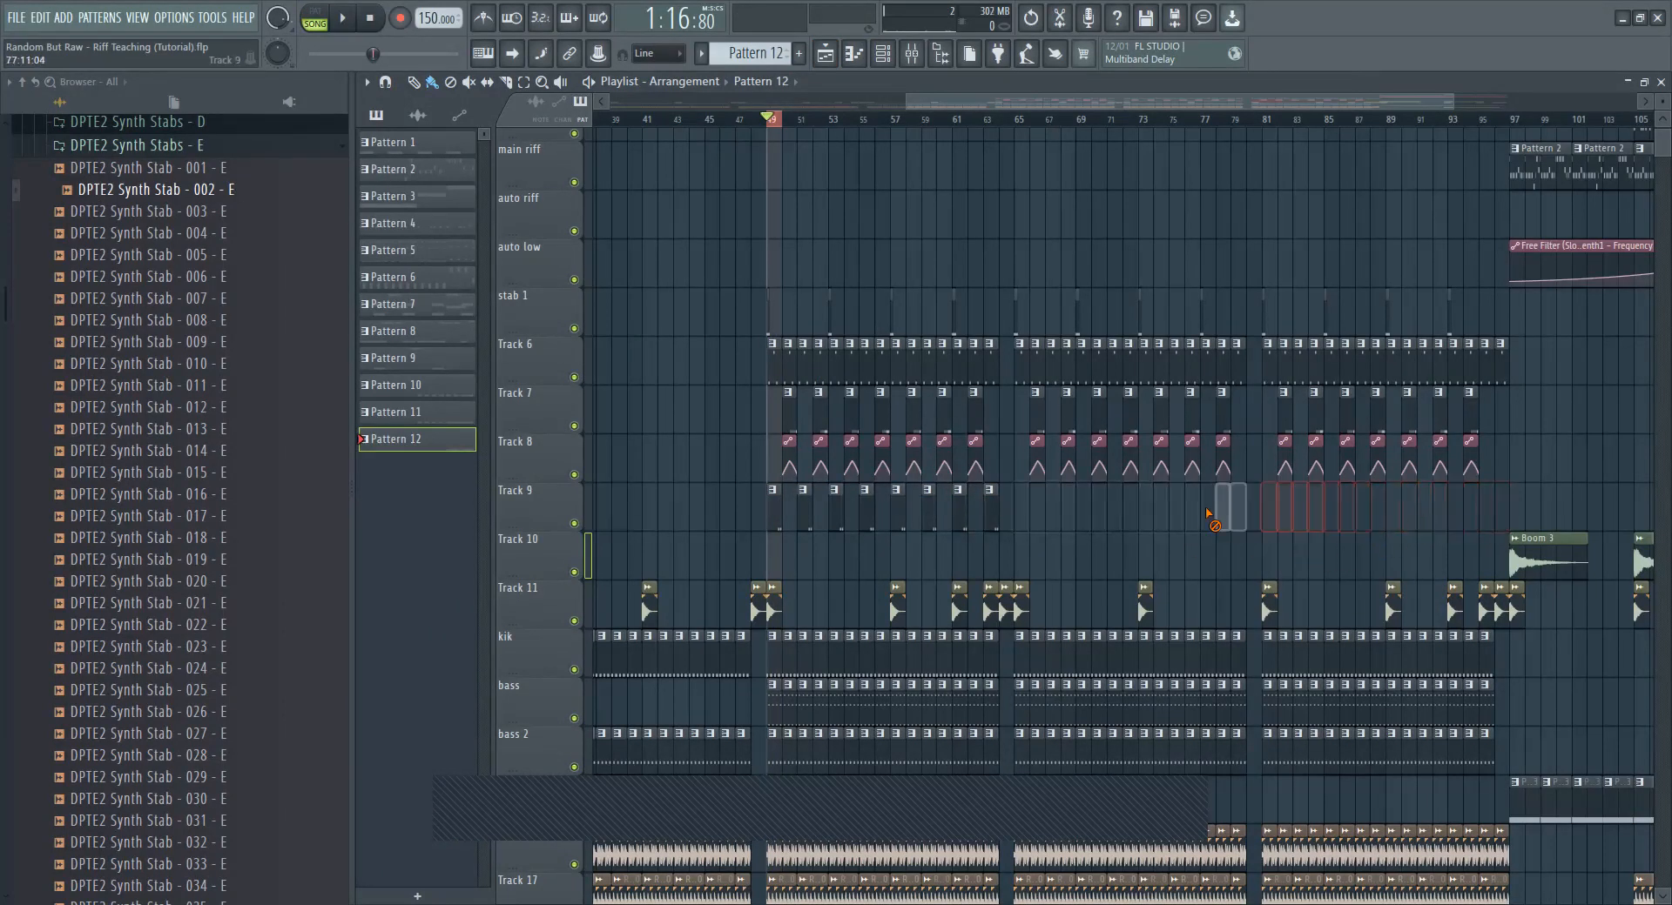
pyautogui.moveTo(1088, 531); pyautogui.dragTo(1267, 529)
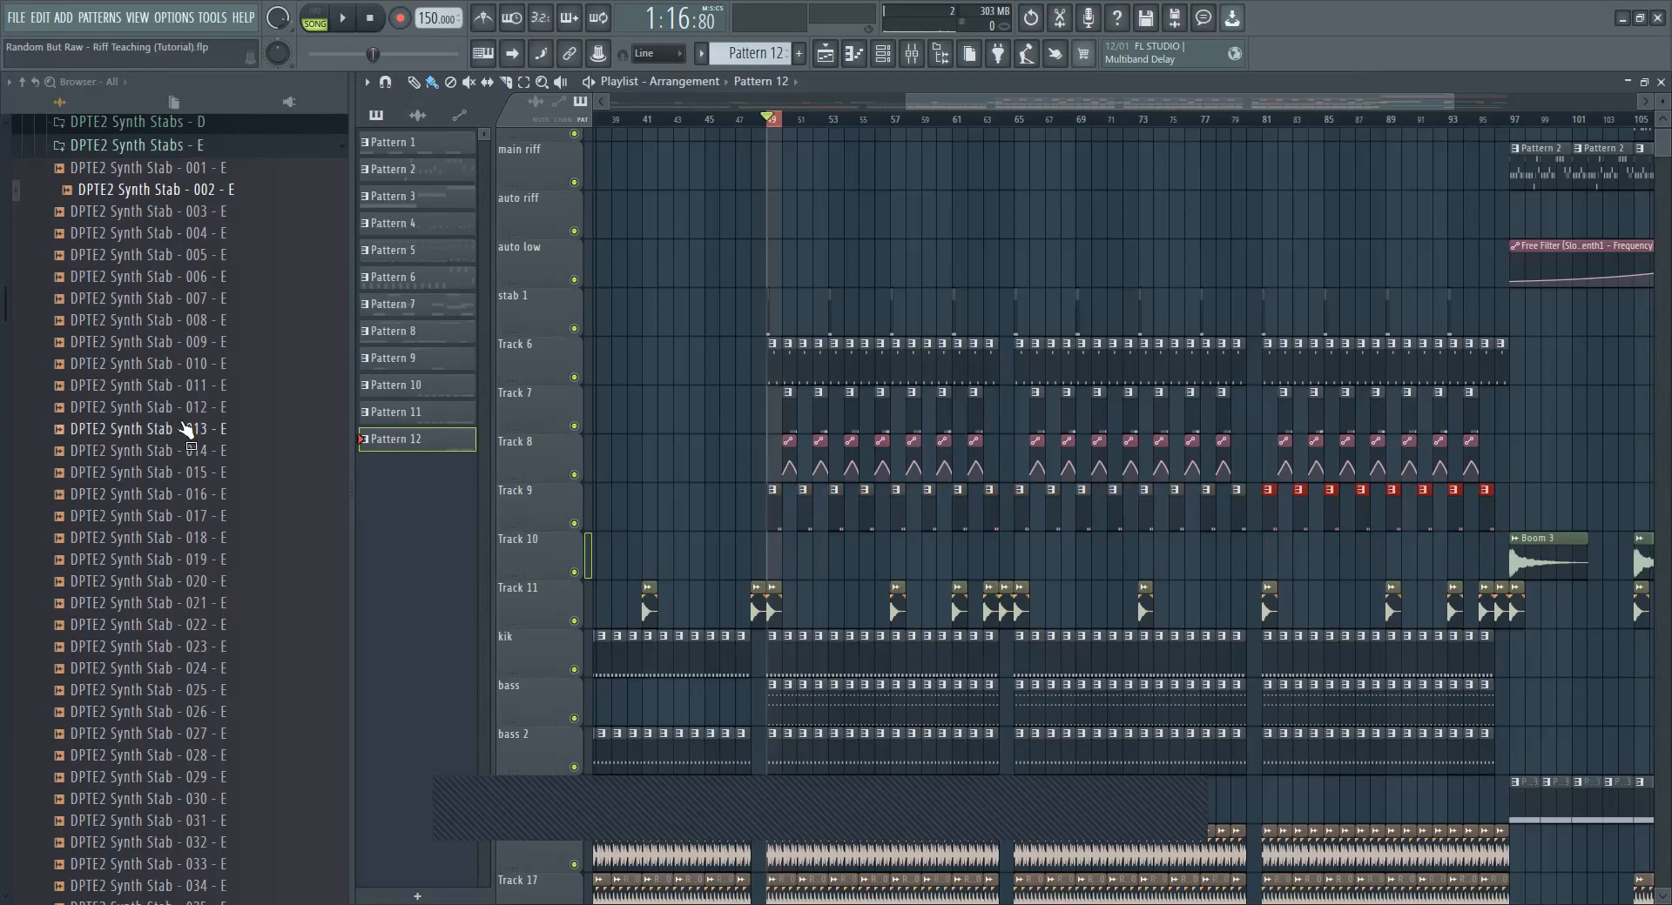
# Step: Collapse the Synth Stabs - E folder and open the DPTE2 Acid Stabs - E folder in the sample browser
pyautogui.click(190, 155)
pyautogui.scroll(8, 217, 330)
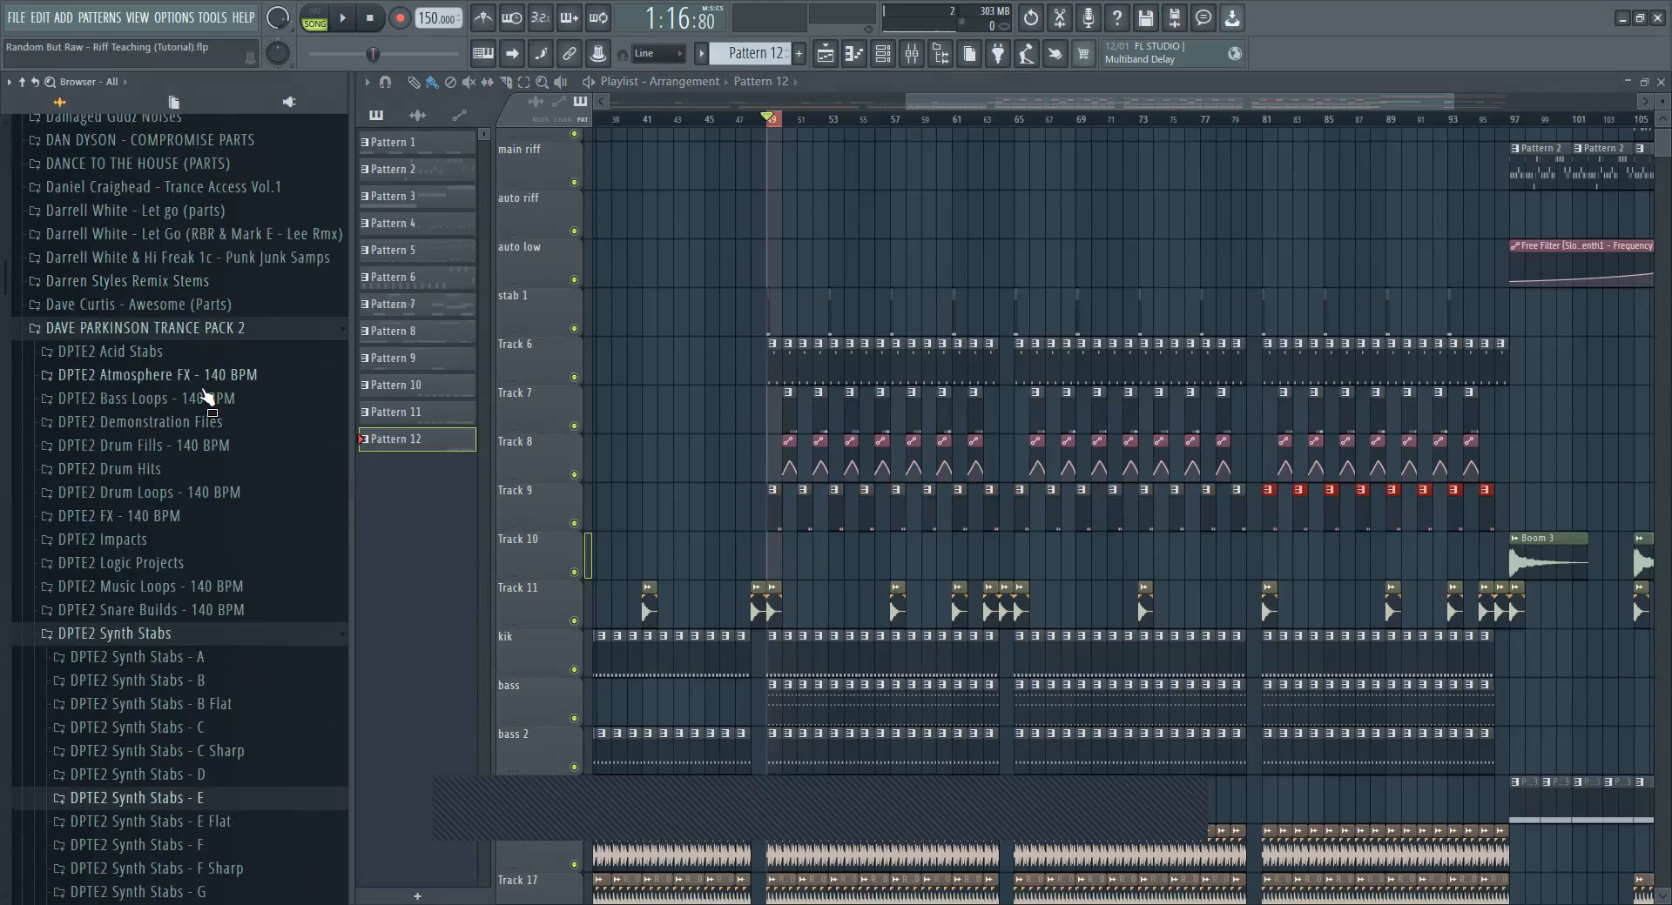
pyautogui.click(166, 358)
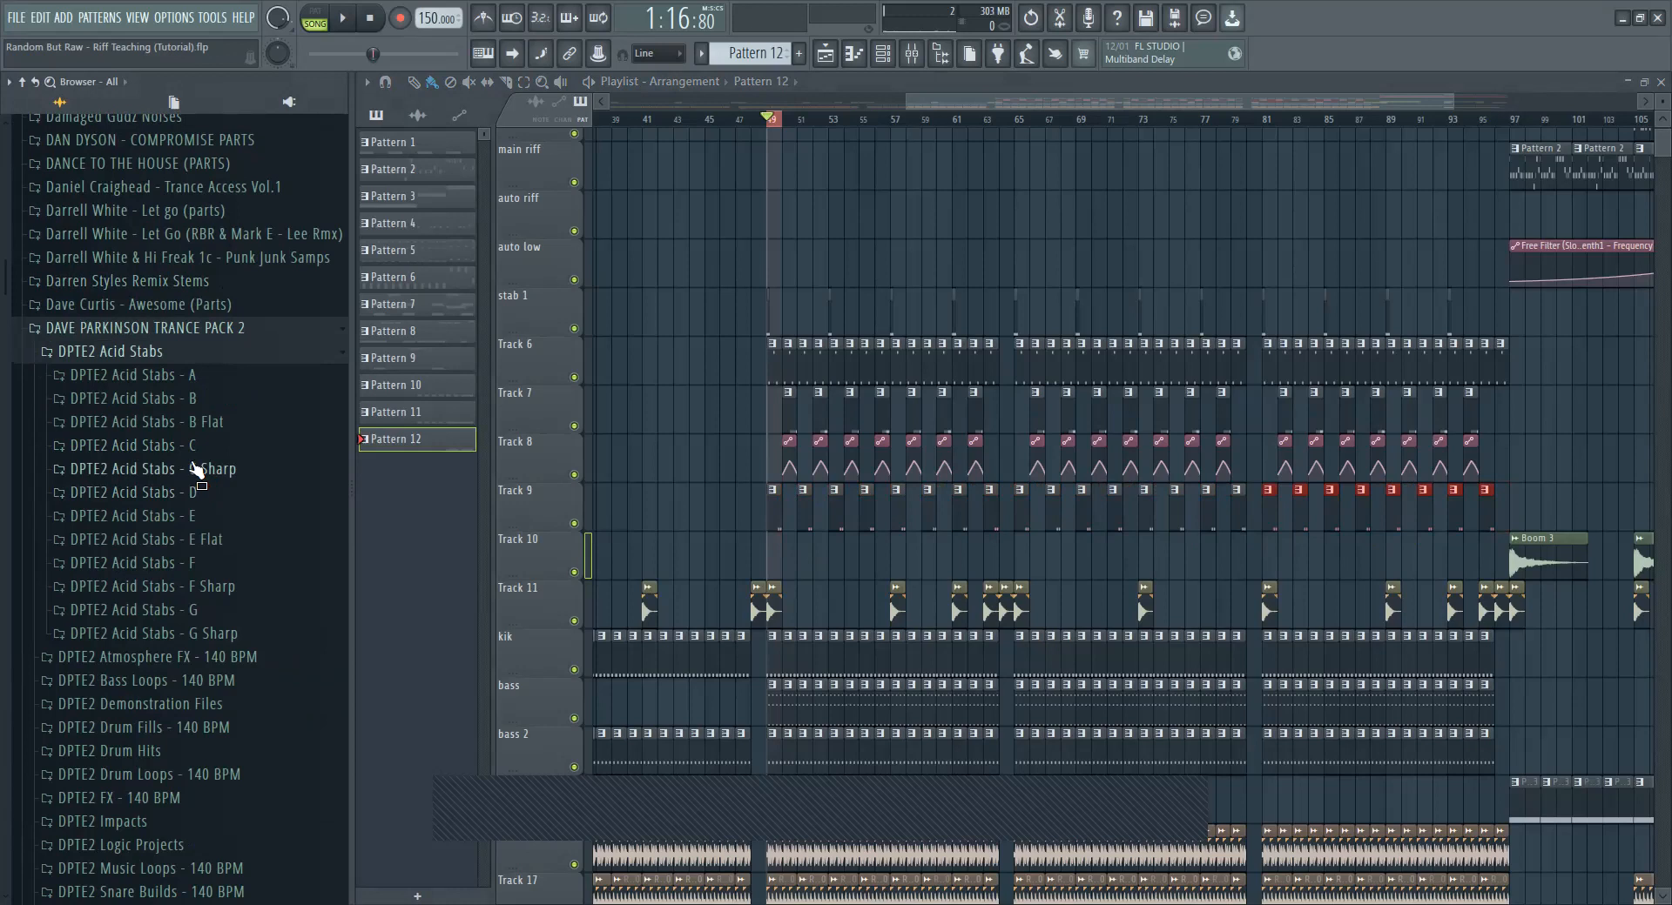
pyautogui.click(208, 518)
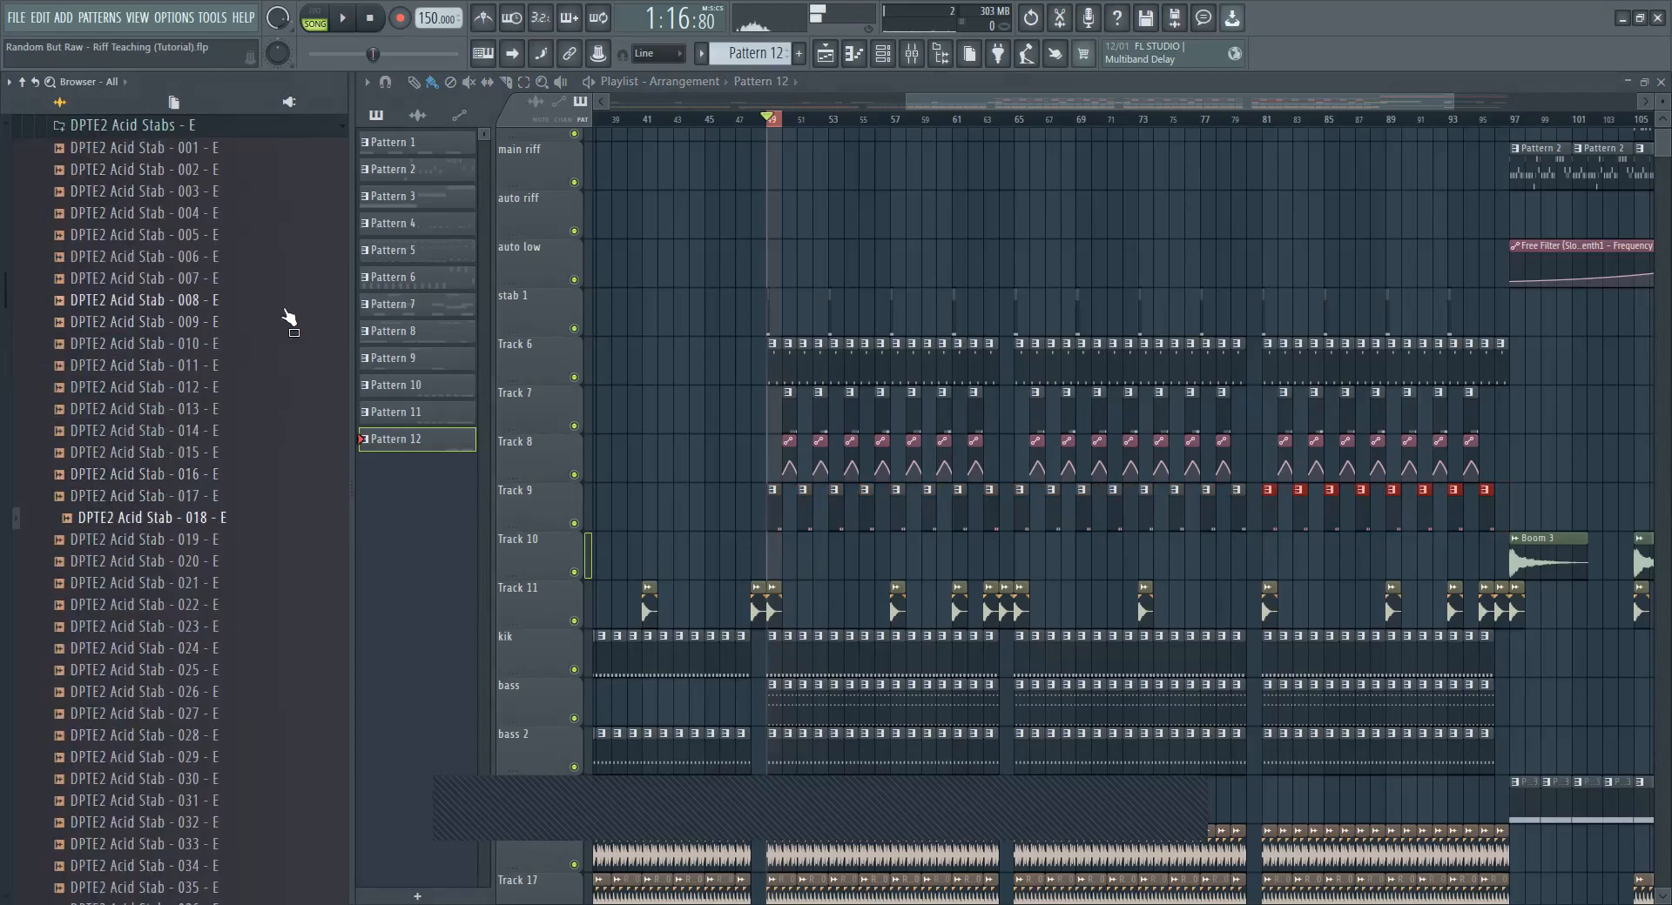
# Step: Show the channel rack and audition the DPTE2 Acid Stab - E samples down to number 050
pyautogui.press('F6')
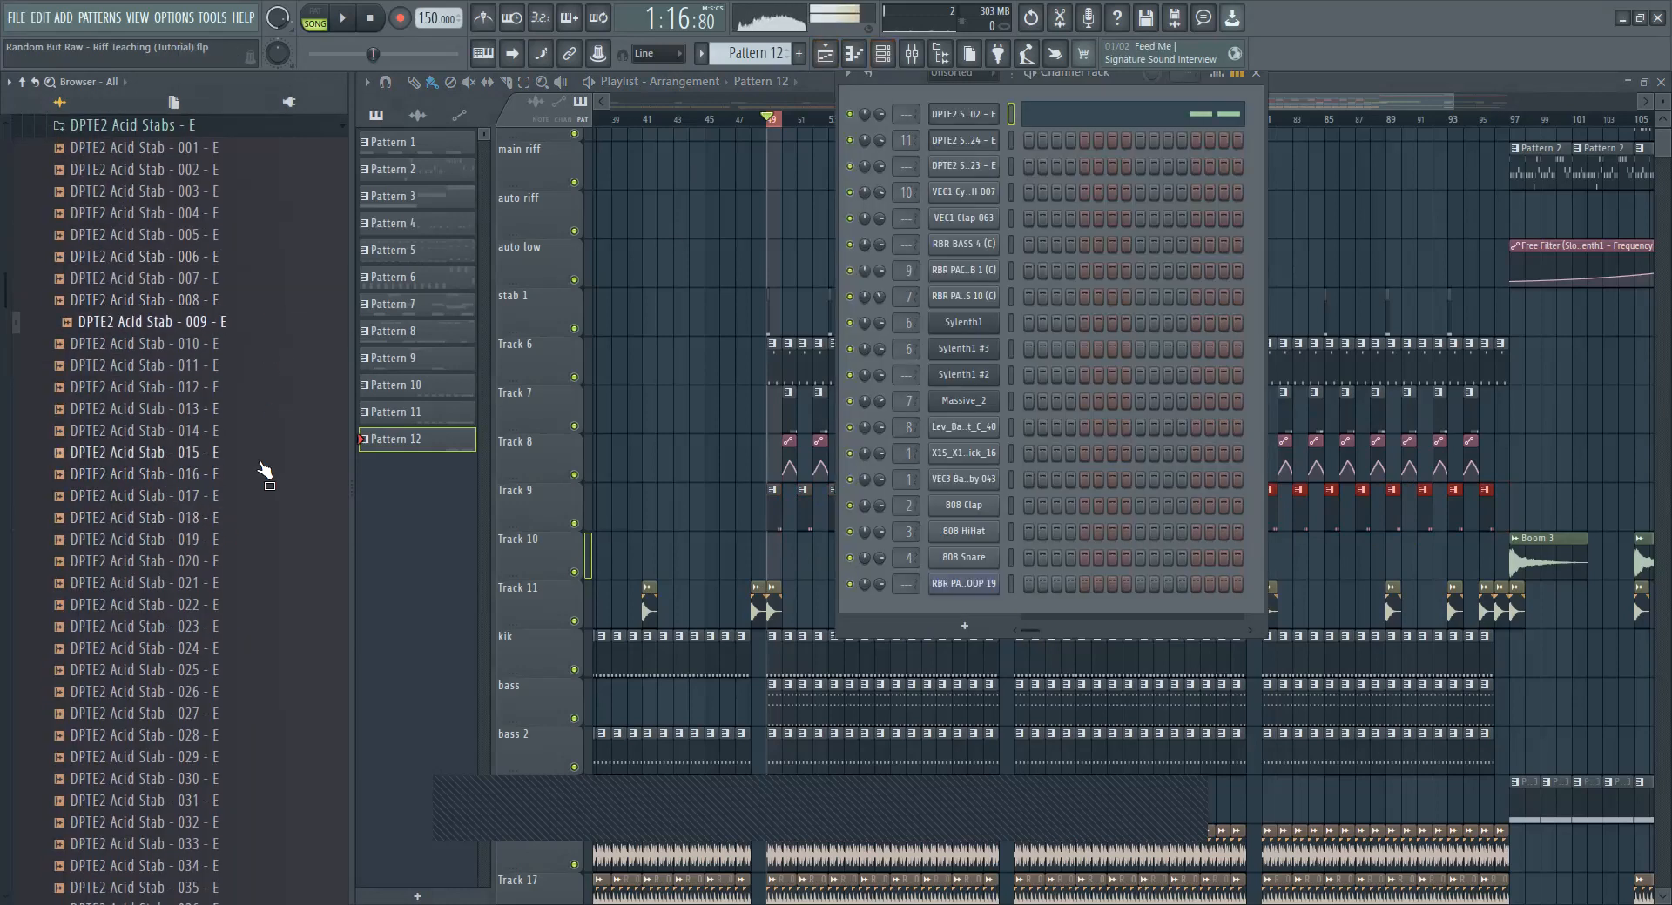
pyautogui.click(254, 415)
pyautogui.click(252, 604)
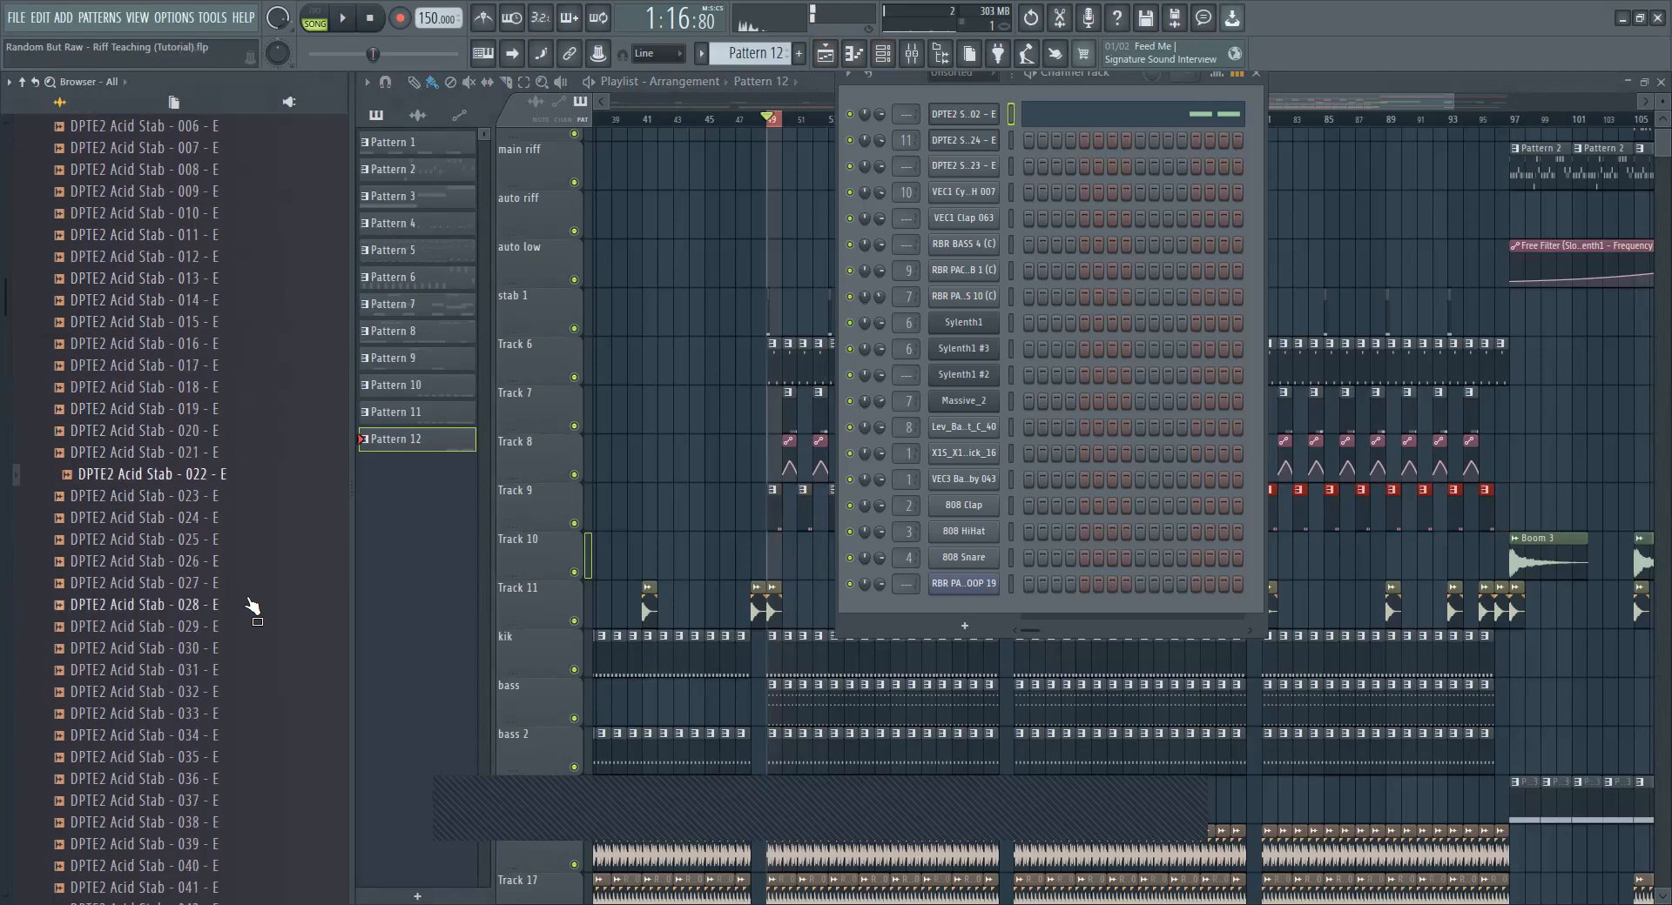
pyautogui.click(225, 590)
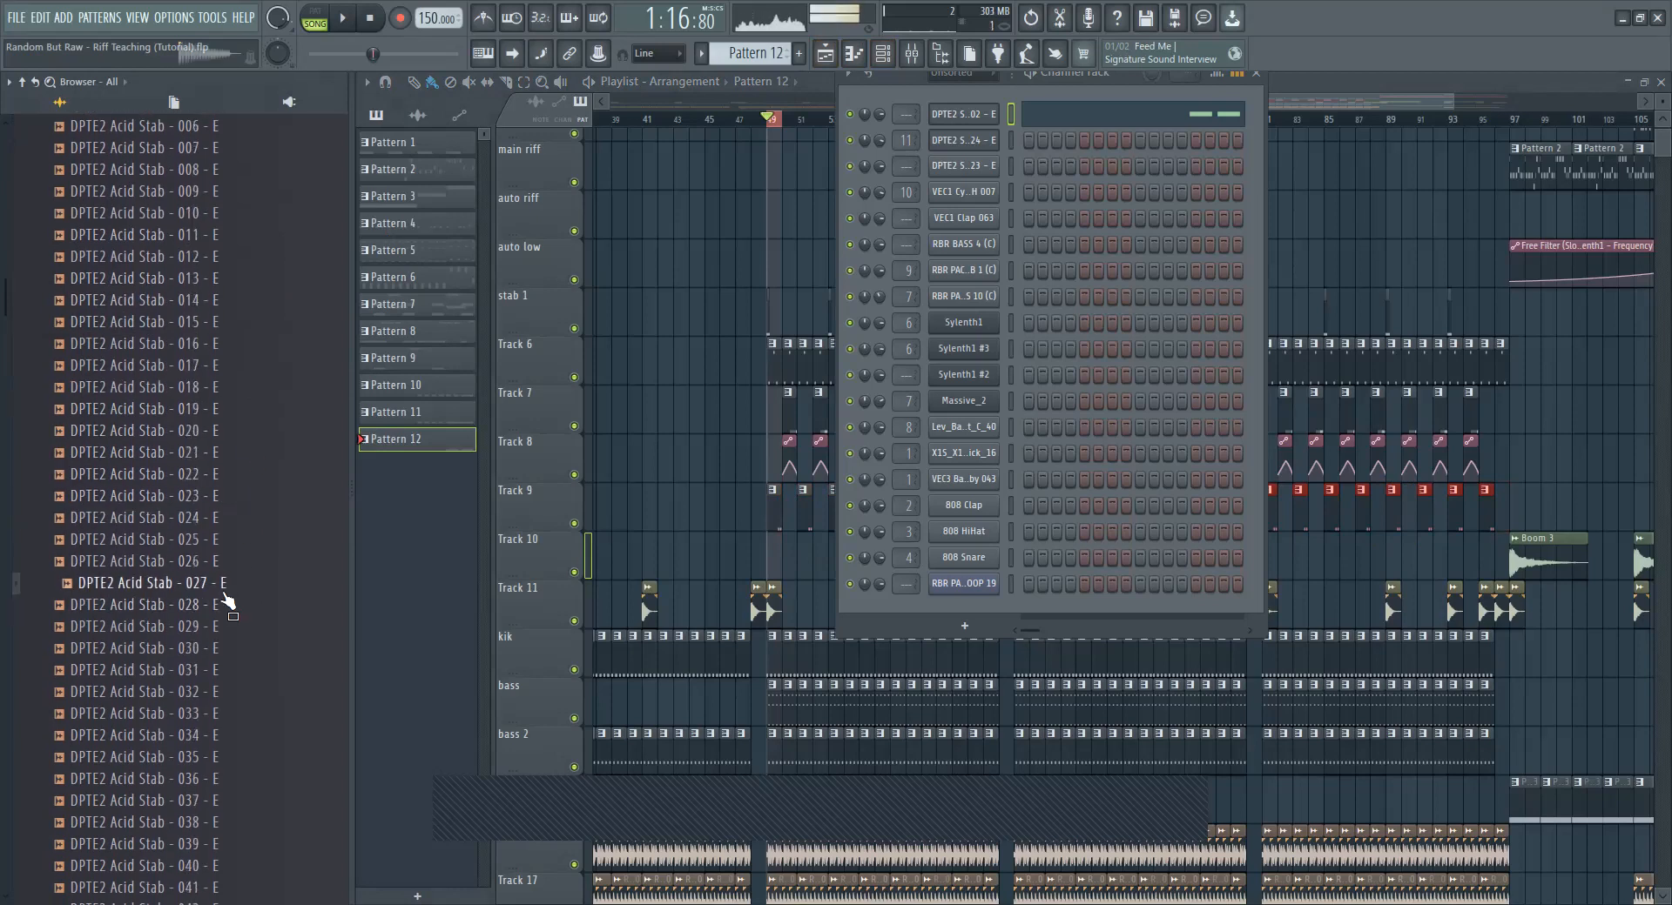
pyautogui.click(229, 648)
pyautogui.click(223, 670)
pyautogui.click(217, 693)
pyautogui.click(220, 714)
pyautogui.scroll(-2, 220, 714)
pyautogui.click(221, 714)
pyautogui.click(224, 735)
pyautogui.click(221, 670)
pyautogui.click(222, 693)
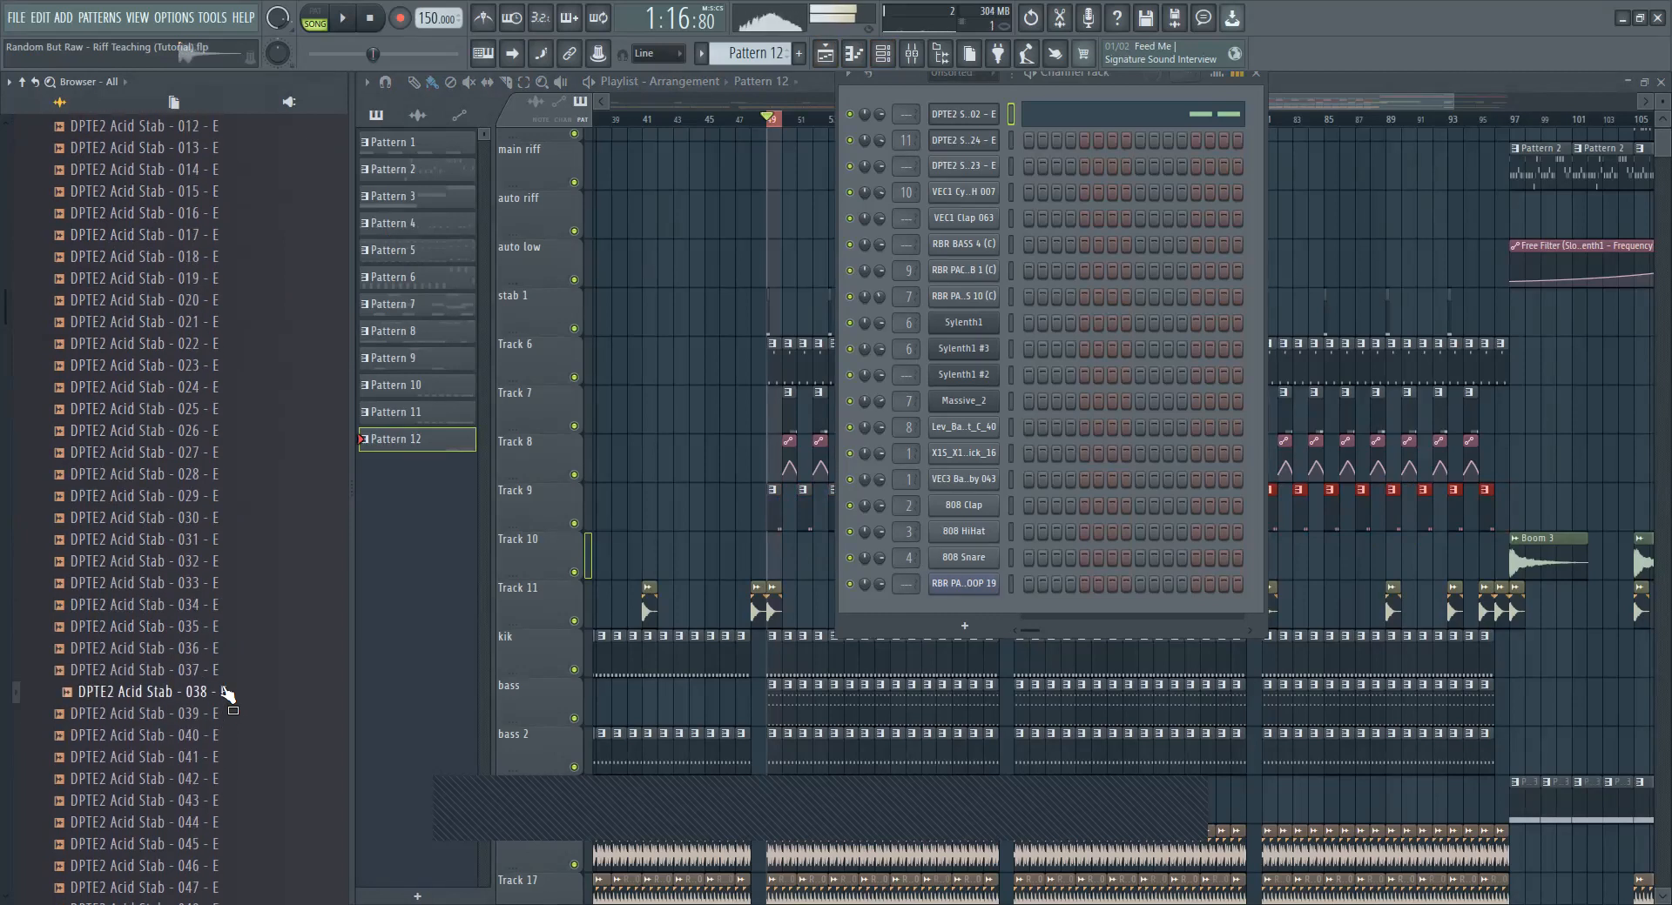
pyautogui.scroll(-2, 228, 693)
pyautogui.click(224, 693)
pyautogui.click(216, 757)
pyautogui.click(219, 823)
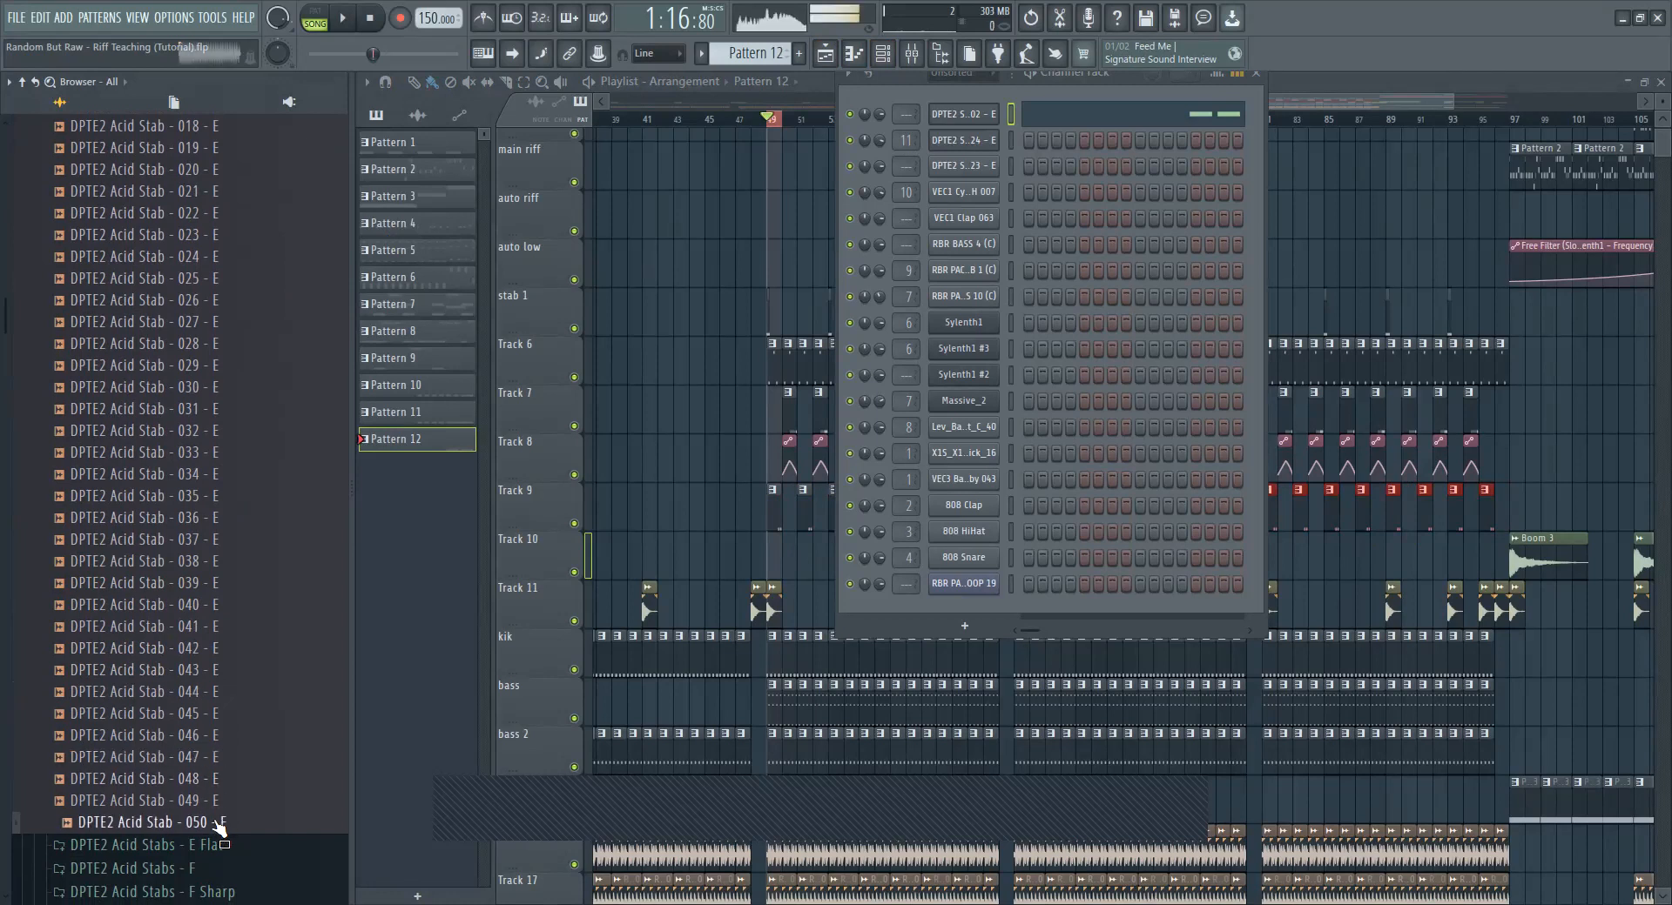
pyautogui.click(223, 801)
pyautogui.click(221, 780)
# Step: Audition acid stabs from 030 back up the list and add DPTE2 Acid Stab - 019 - E as a new channel
pyautogui.click(269, 389)
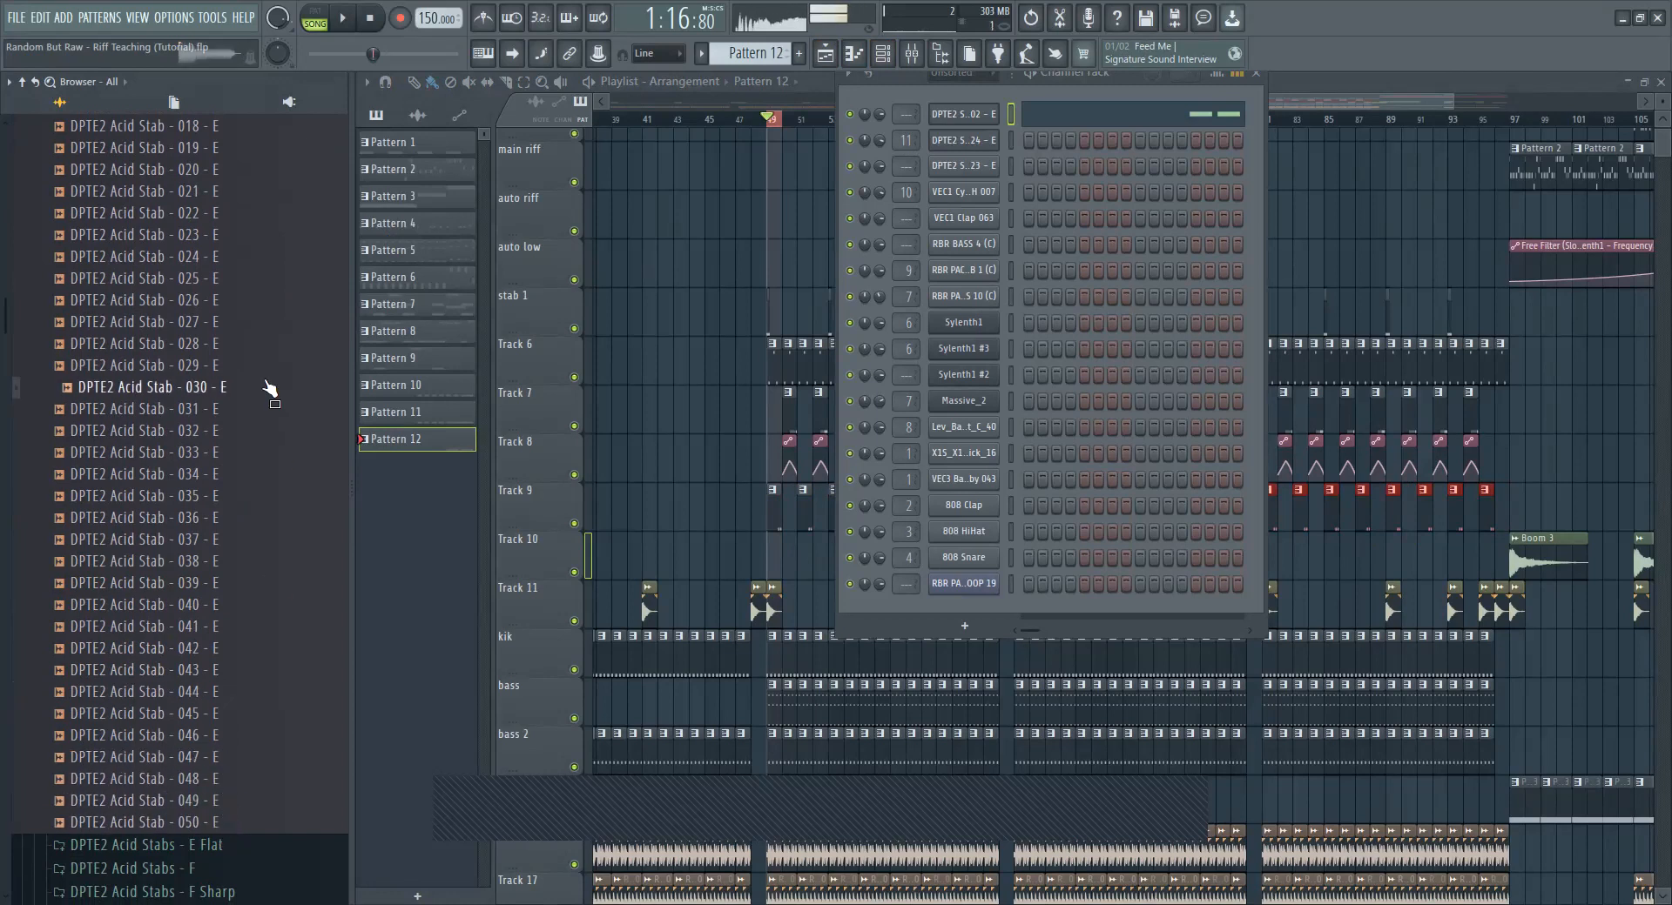
pyautogui.scroll(2, 270, 389)
pyautogui.click(268, 369)
pyautogui.click(244, 348)
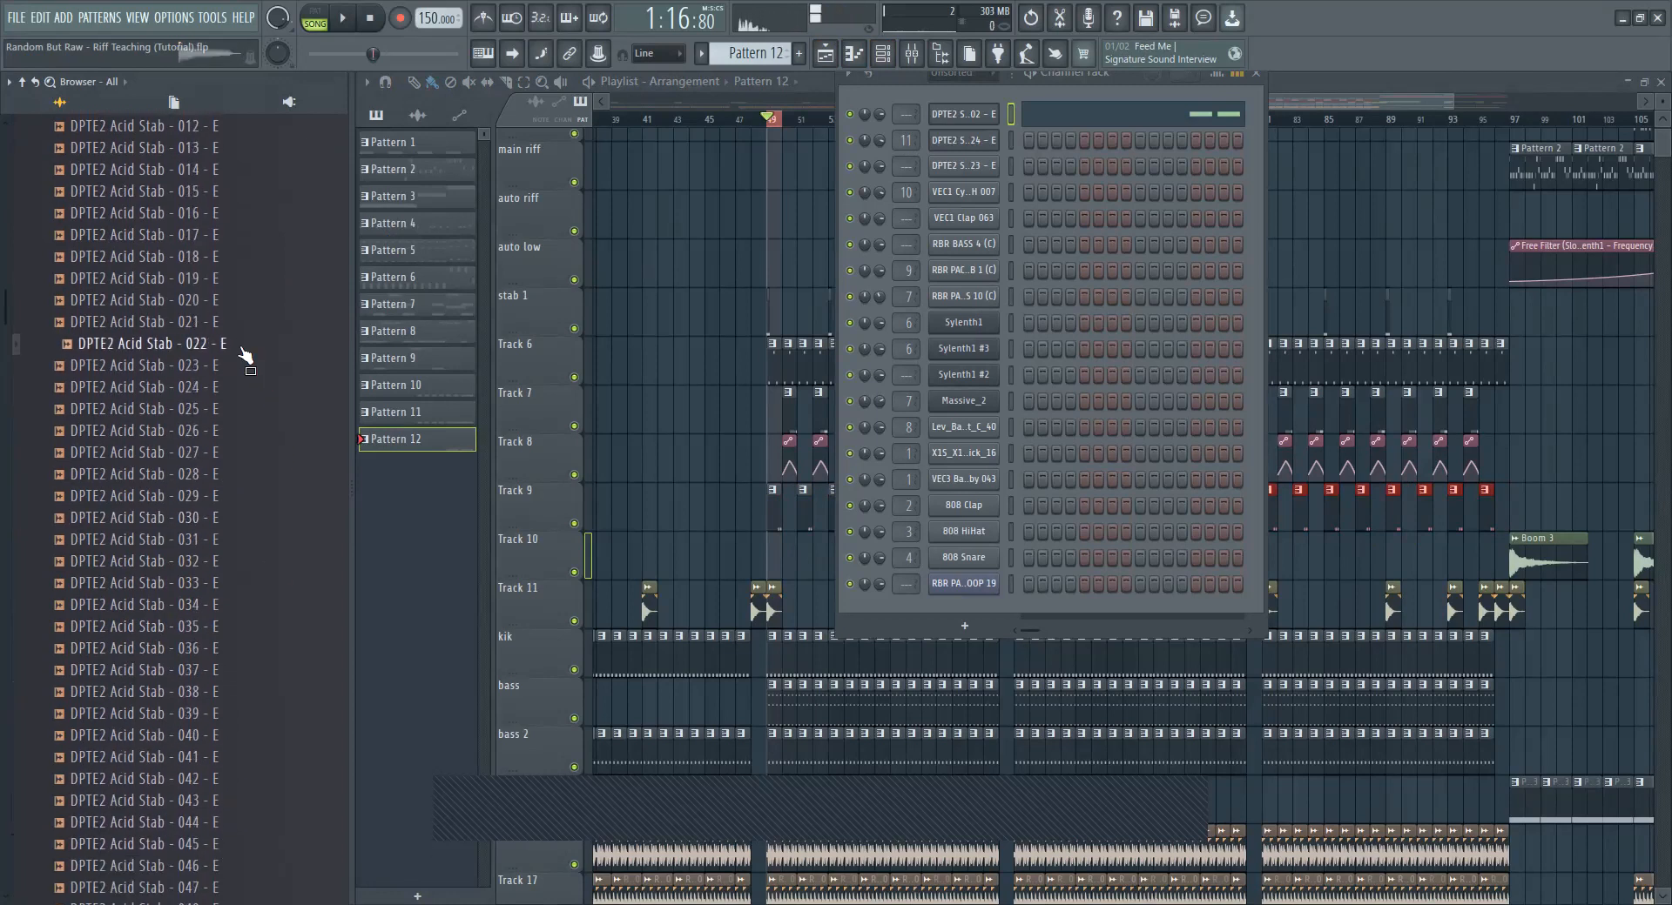
pyautogui.click(241, 257)
pyautogui.click(243, 213)
pyautogui.click(241, 279)
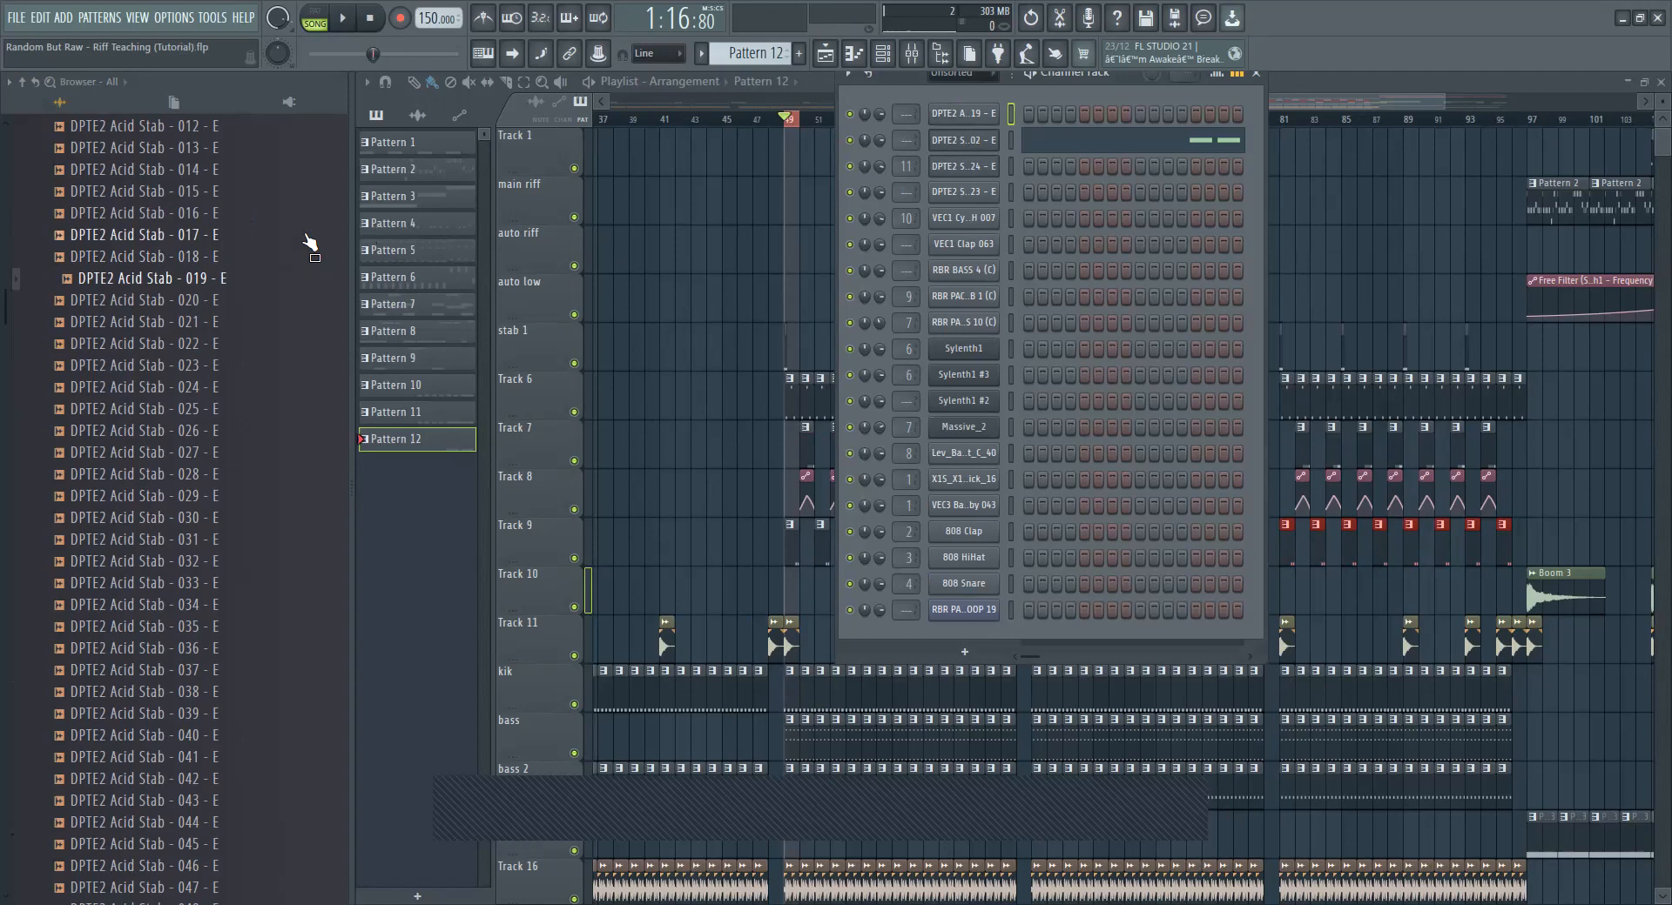
# Step: Audition the remaining DPTE2 Acid Stab - E samples upward through the list to number 004
pyautogui.click(229, 173)
pyautogui.click(233, 150)
pyautogui.scroll(2, 233, 209)
pyautogui.click(233, 256)
pyautogui.click(234, 244)
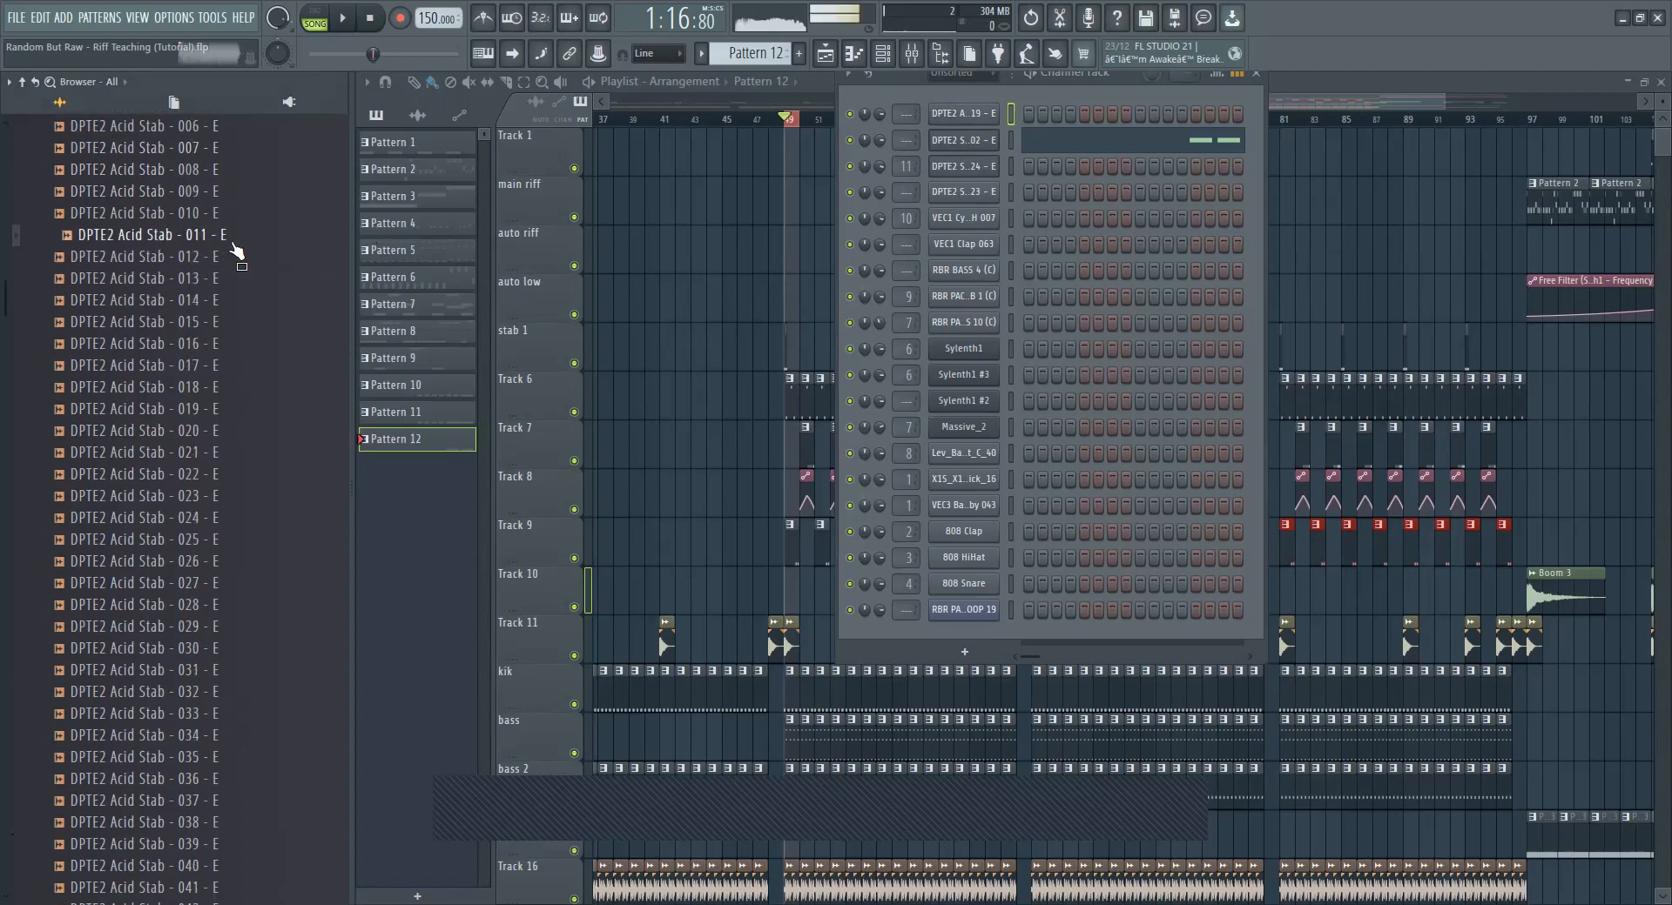
pyautogui.click(231, 212)
pyautogui.click(234, 191)
pyautogui.scroll(2, 226, 227)
pyautogui.click(225, 258)
pyautogui.click(228, 235)
pyautogui.click(238, 214)
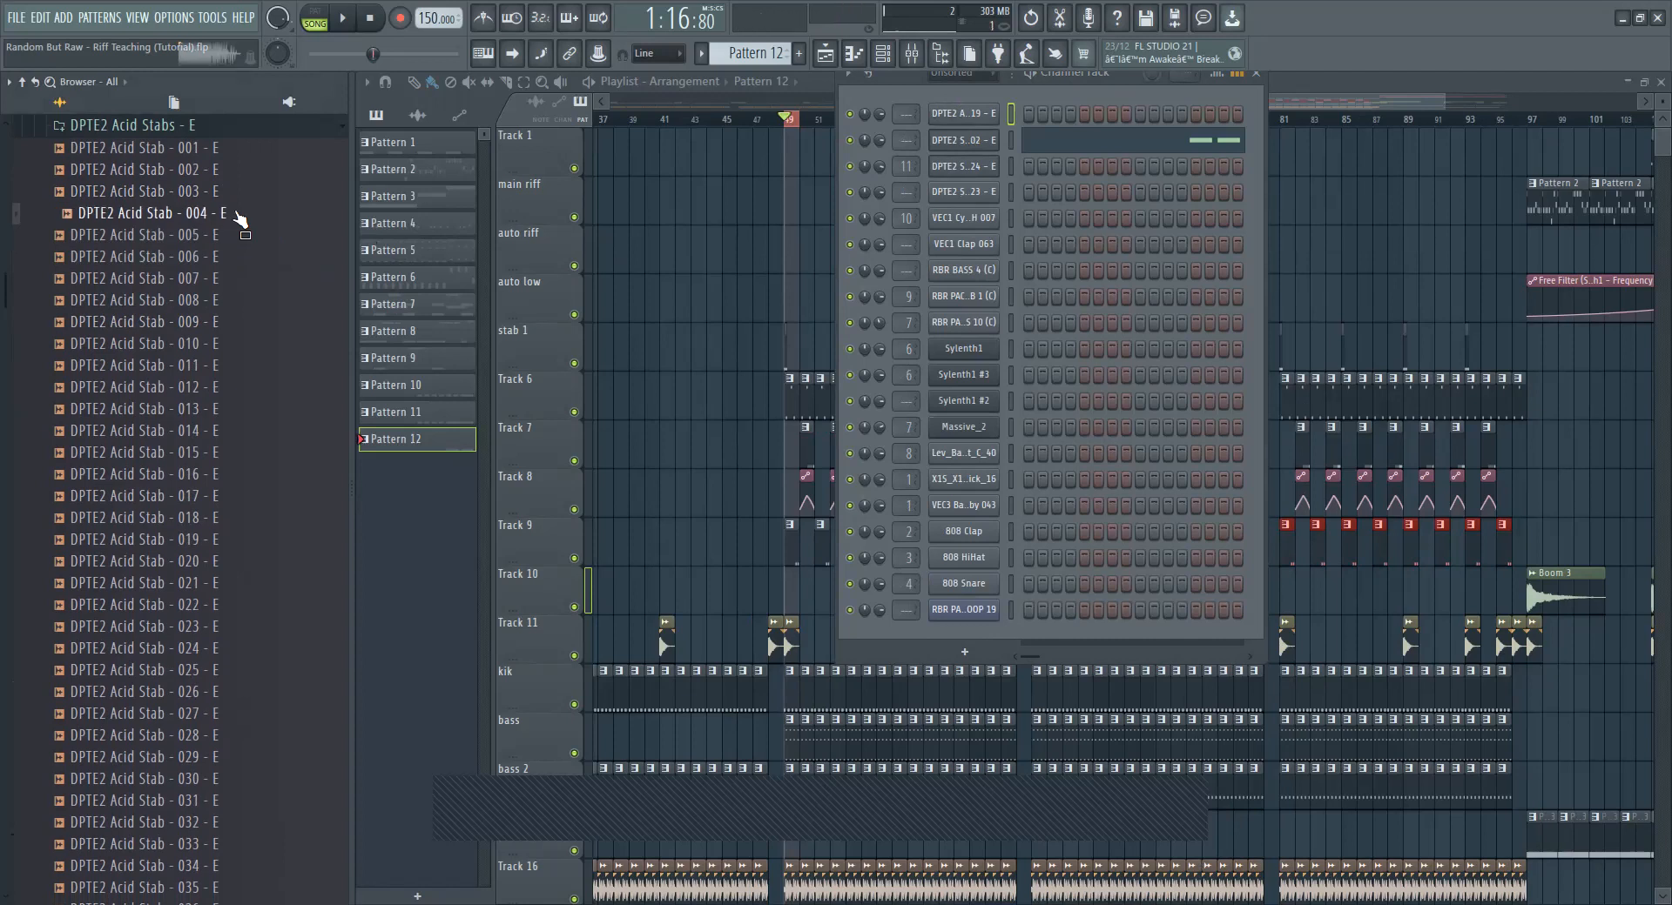
# Step: Audition acid stabs 003 and 002, and add DPTE2 Acid Stab - 002 - E as a new channel
pyautogui.click(243, 193)
pyautogui.moveTo(242, 203); pyautogui.dragTo(1001, 142)
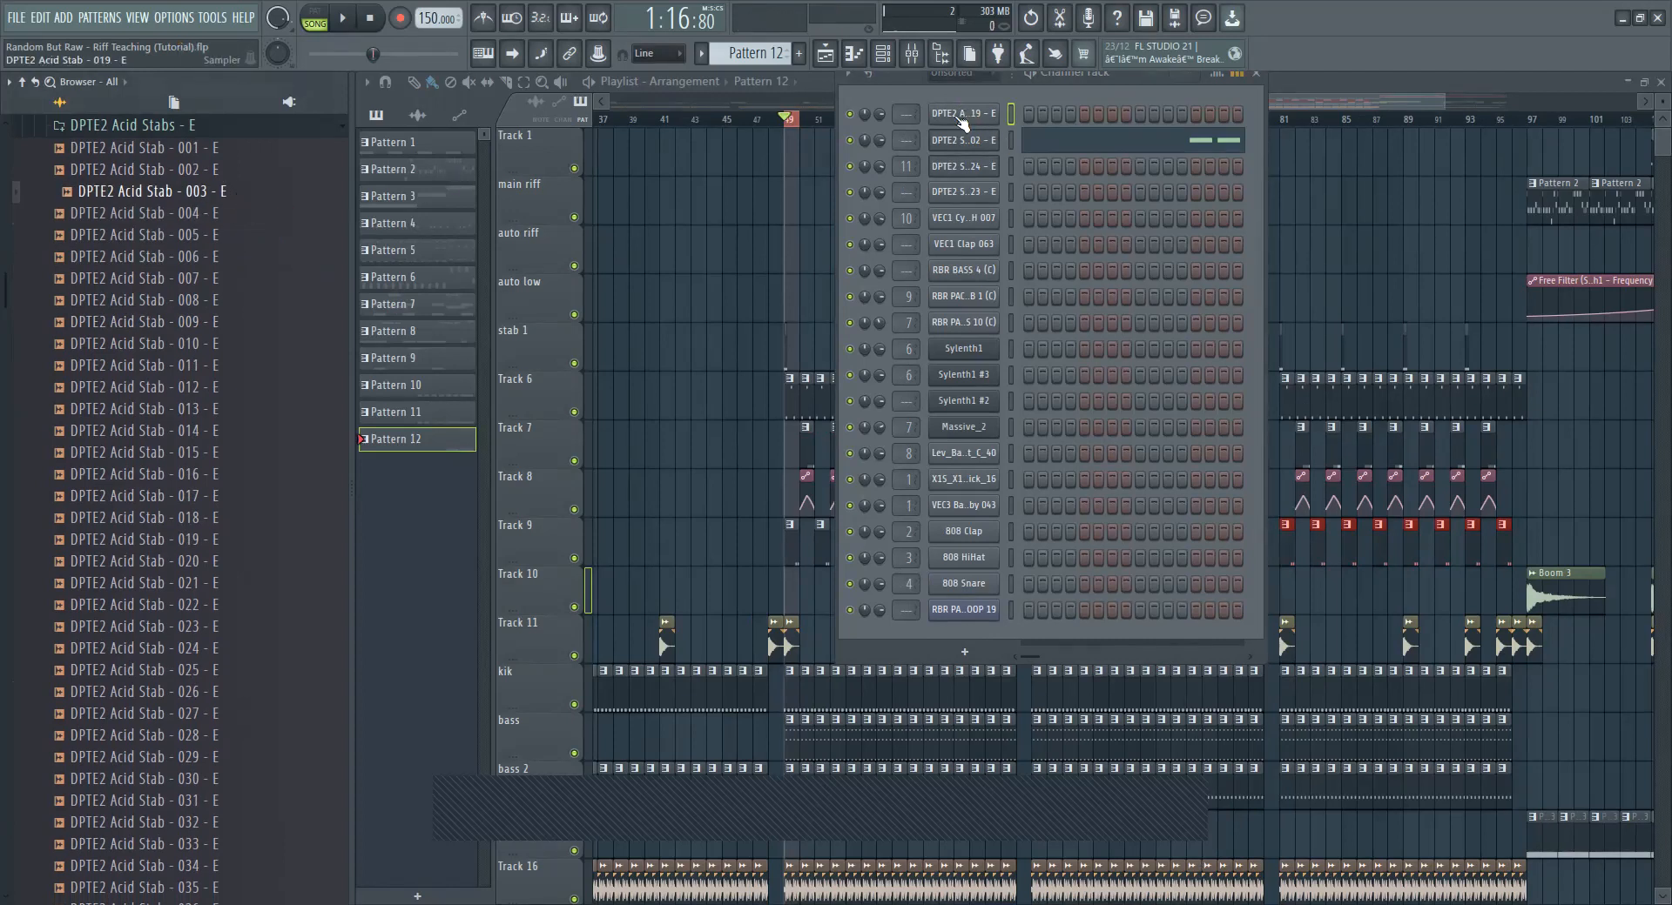
pyautogui.click(243, 174)
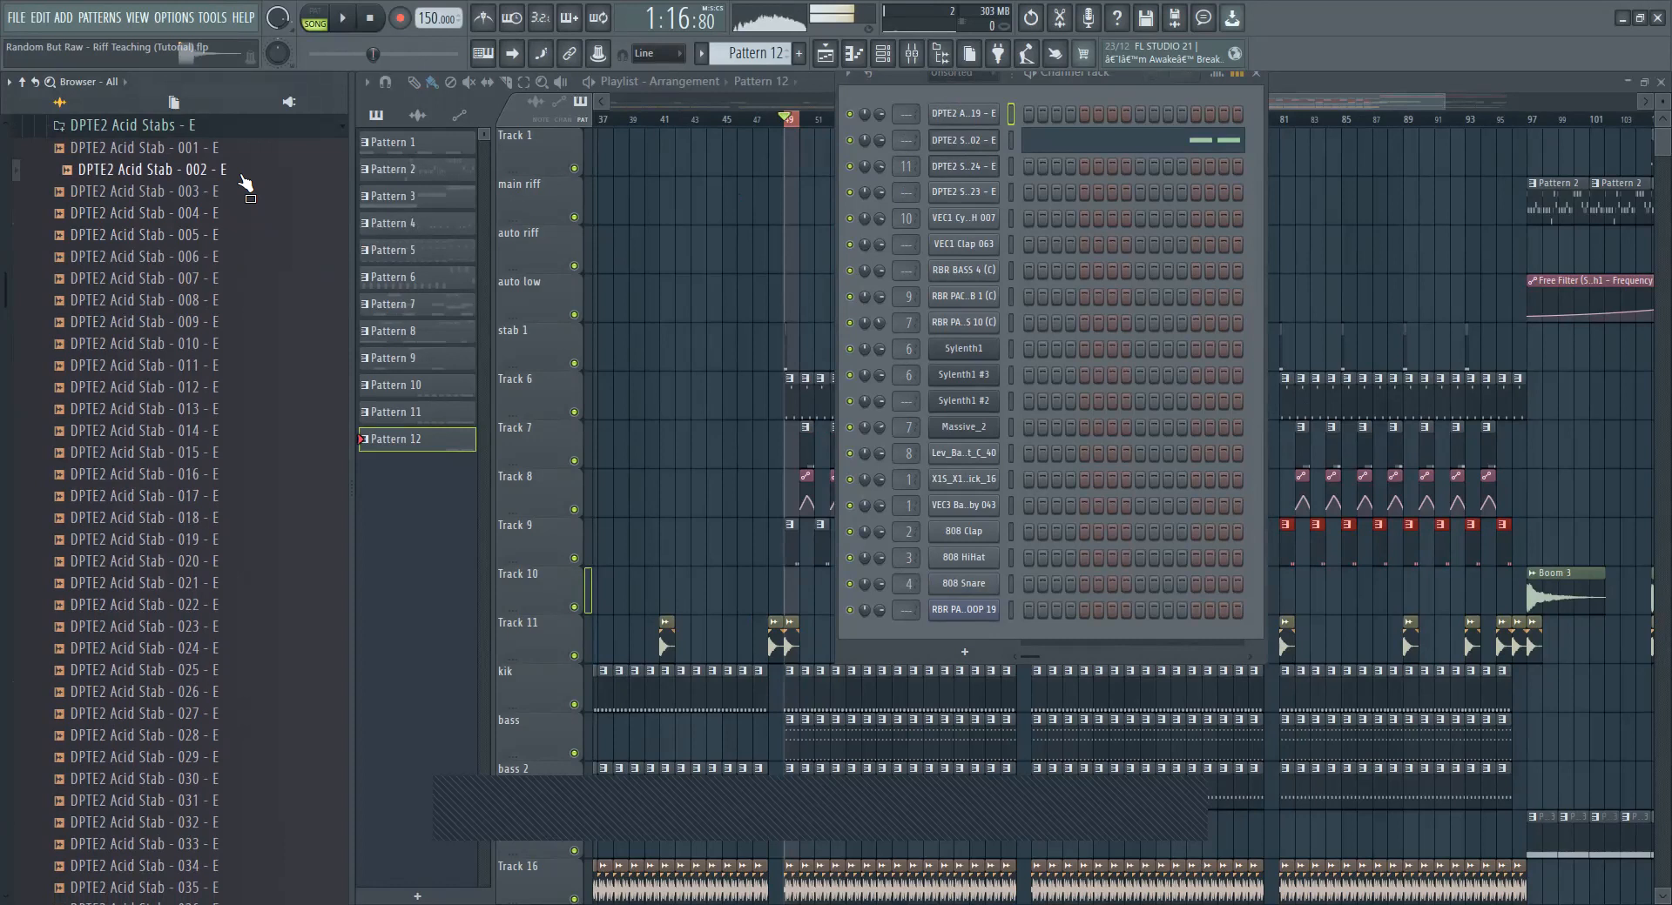
pyautogui.moveTo(247, 183); pyautogui.dragTo(349, 166)
pyautogui.click(781, 84)
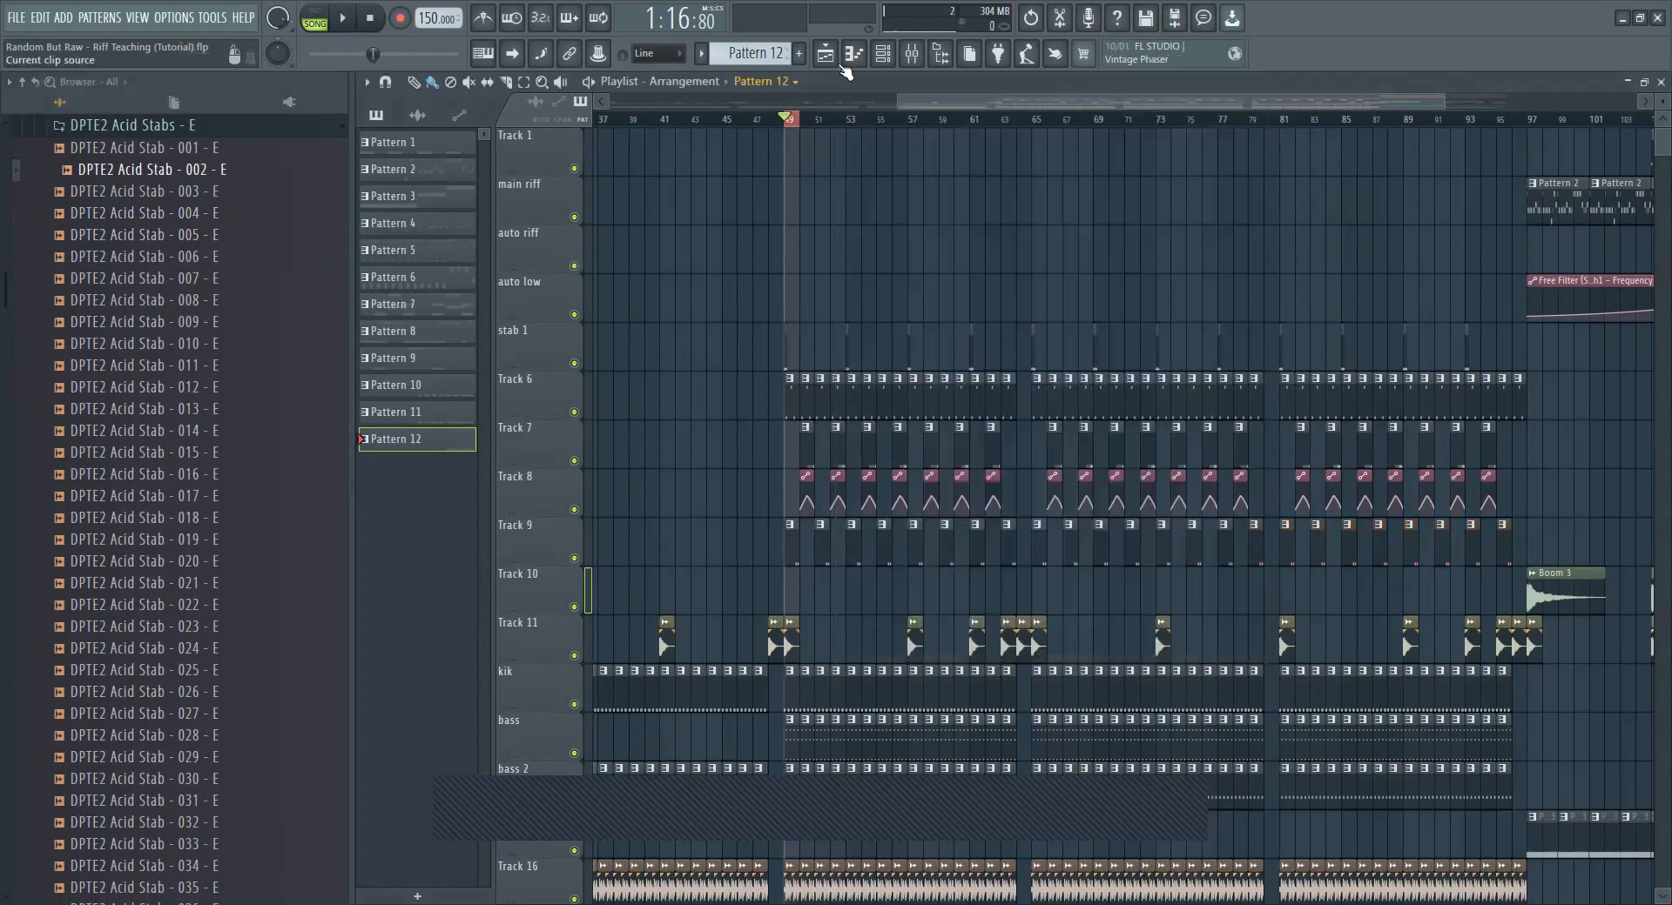
# Step: Create Pattern 13 with a C5 note for DPTE2 Acid Stab - 002 - E at 1:09:00, lengthened to 0:06:16
pyautogui.click(798, 54)
pyautogui.click(852, 56)
pyautogui.click(846, 82)
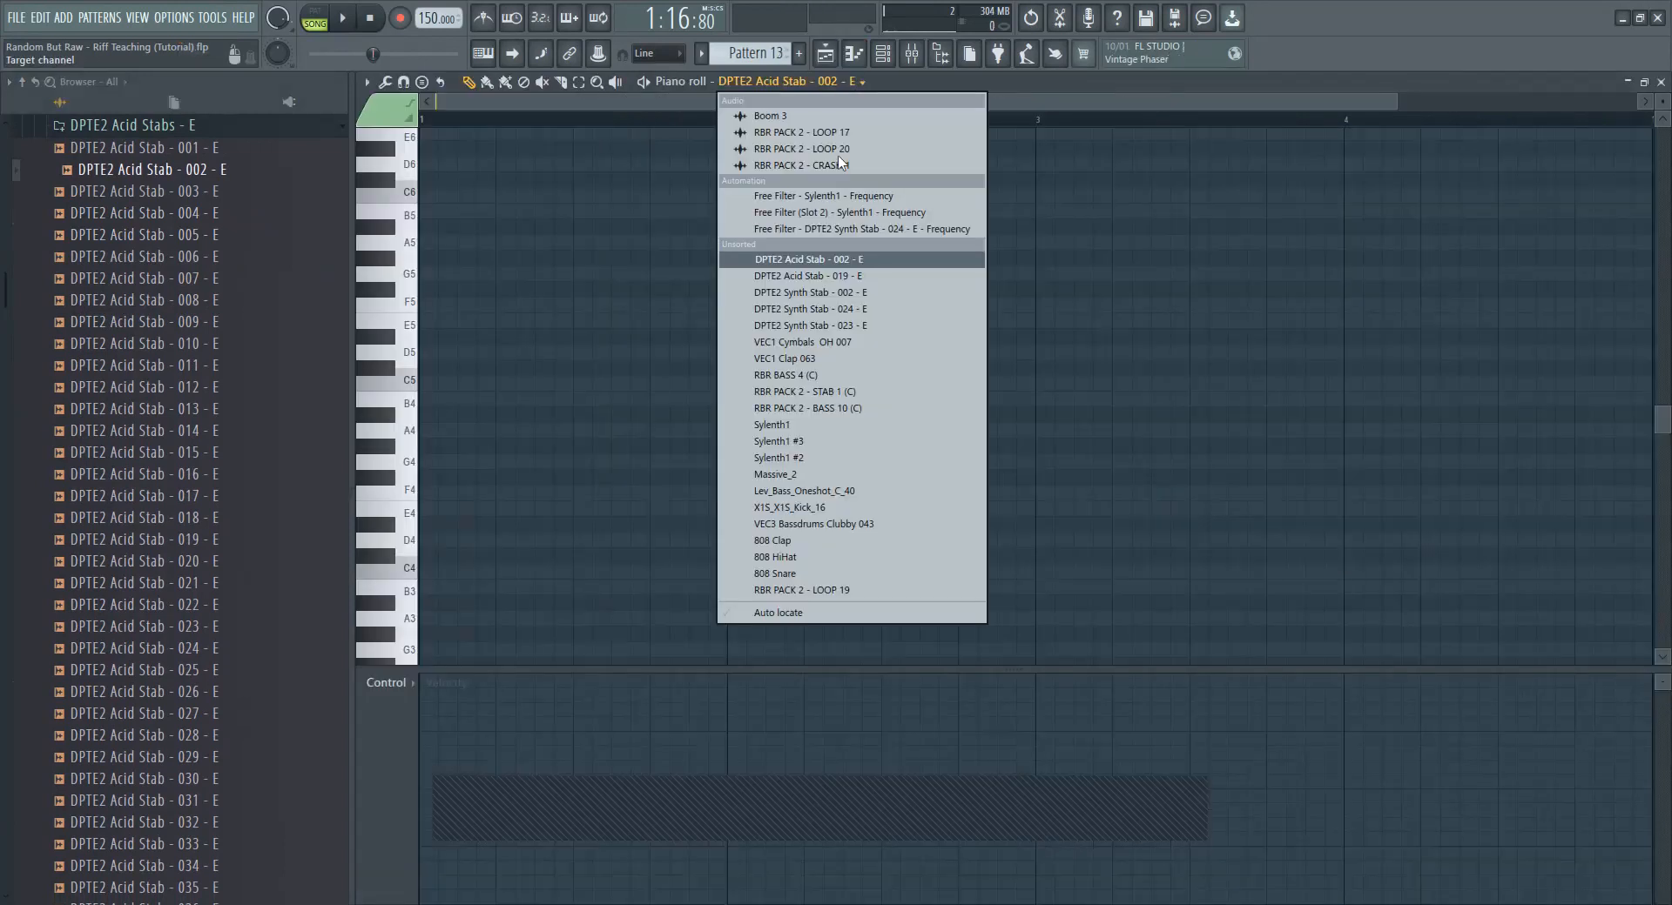
pyautogui.click(872, 261)
pyautogui.click(580, 384)
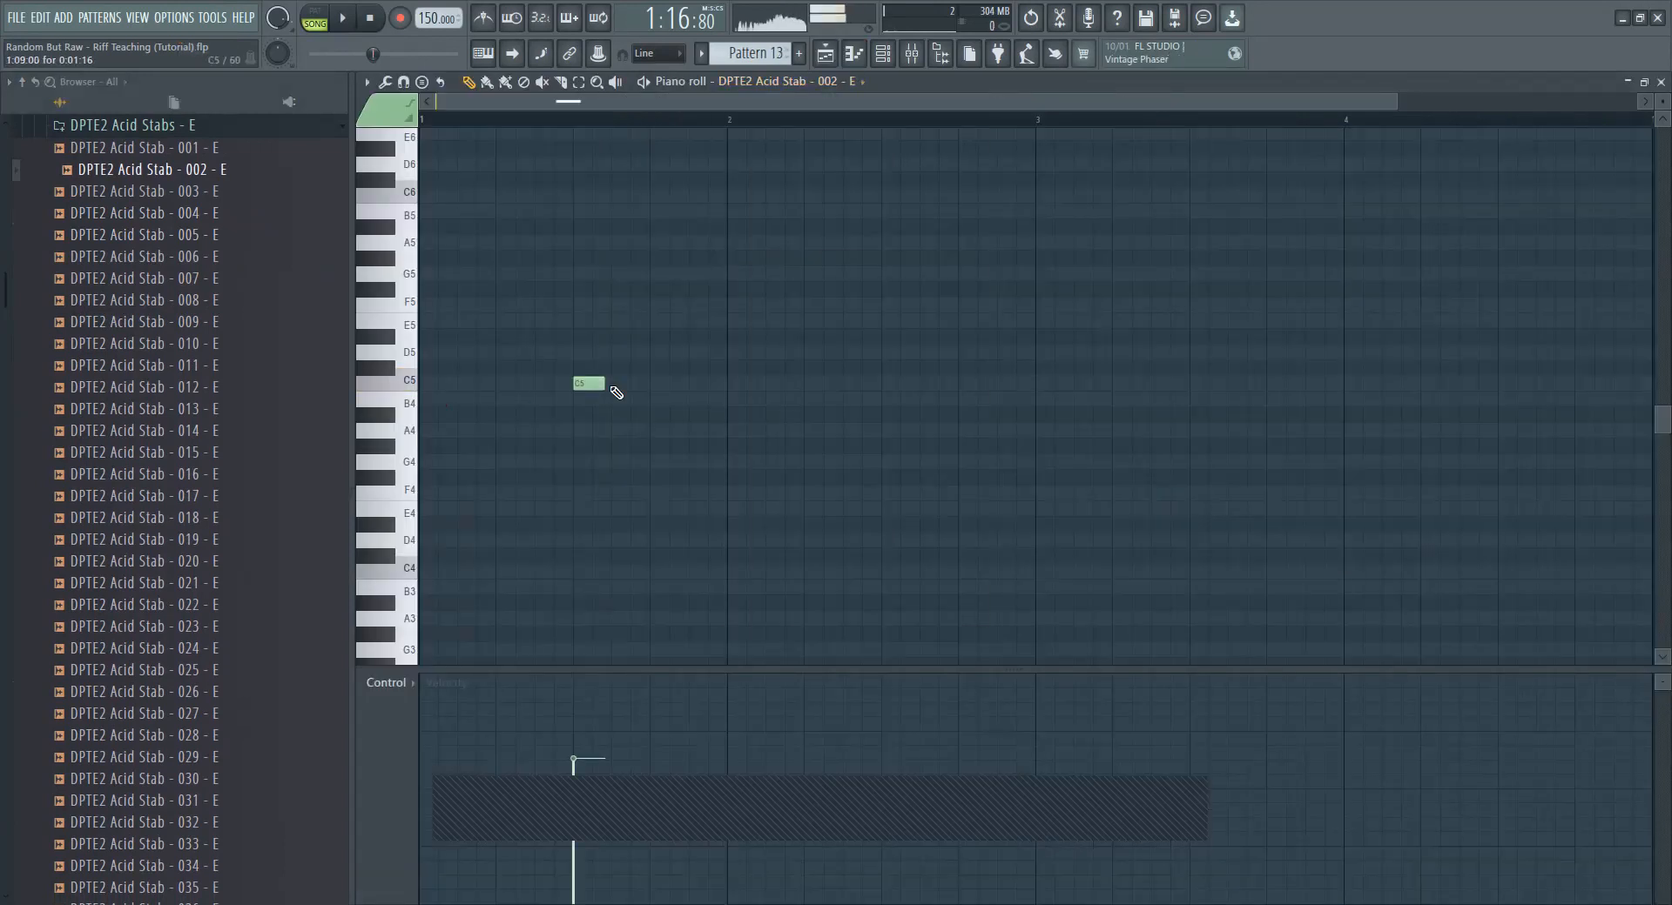
pyautogui.moveTo(697, 387); pyautogui.dragTo(700, 386)
# Step: Place a Pattern 13 clip on Track 10 at bar 49 and play it in song mode
pyautogui.click(316, 25)
pyautogui.click(828, 54)
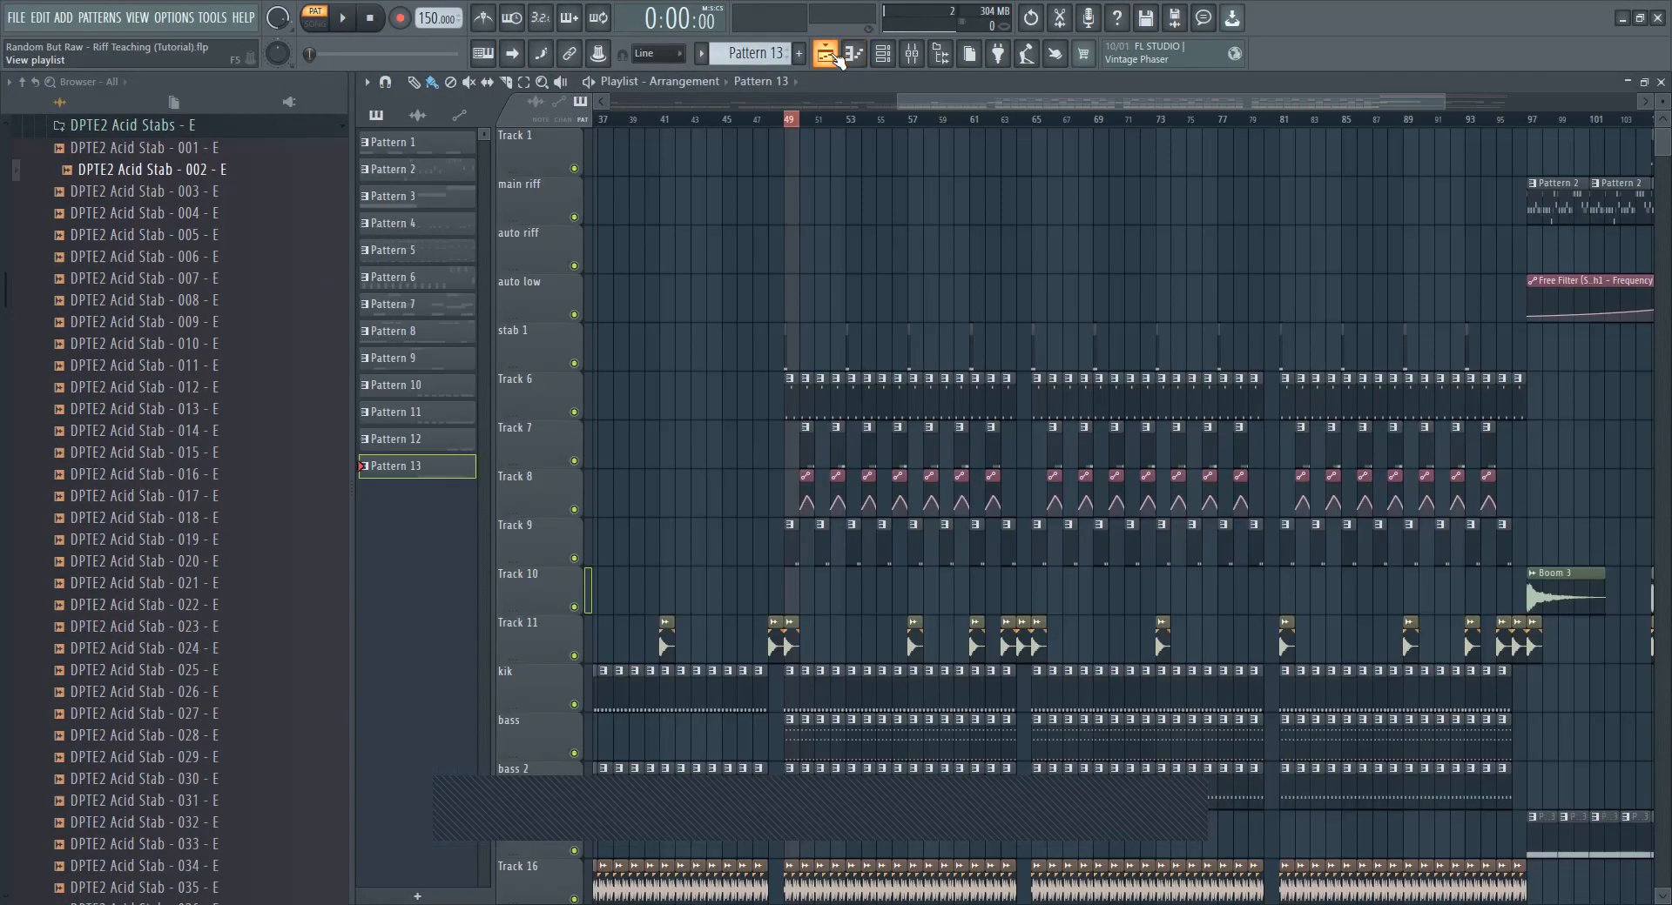
pyautogui.click(792, 593)
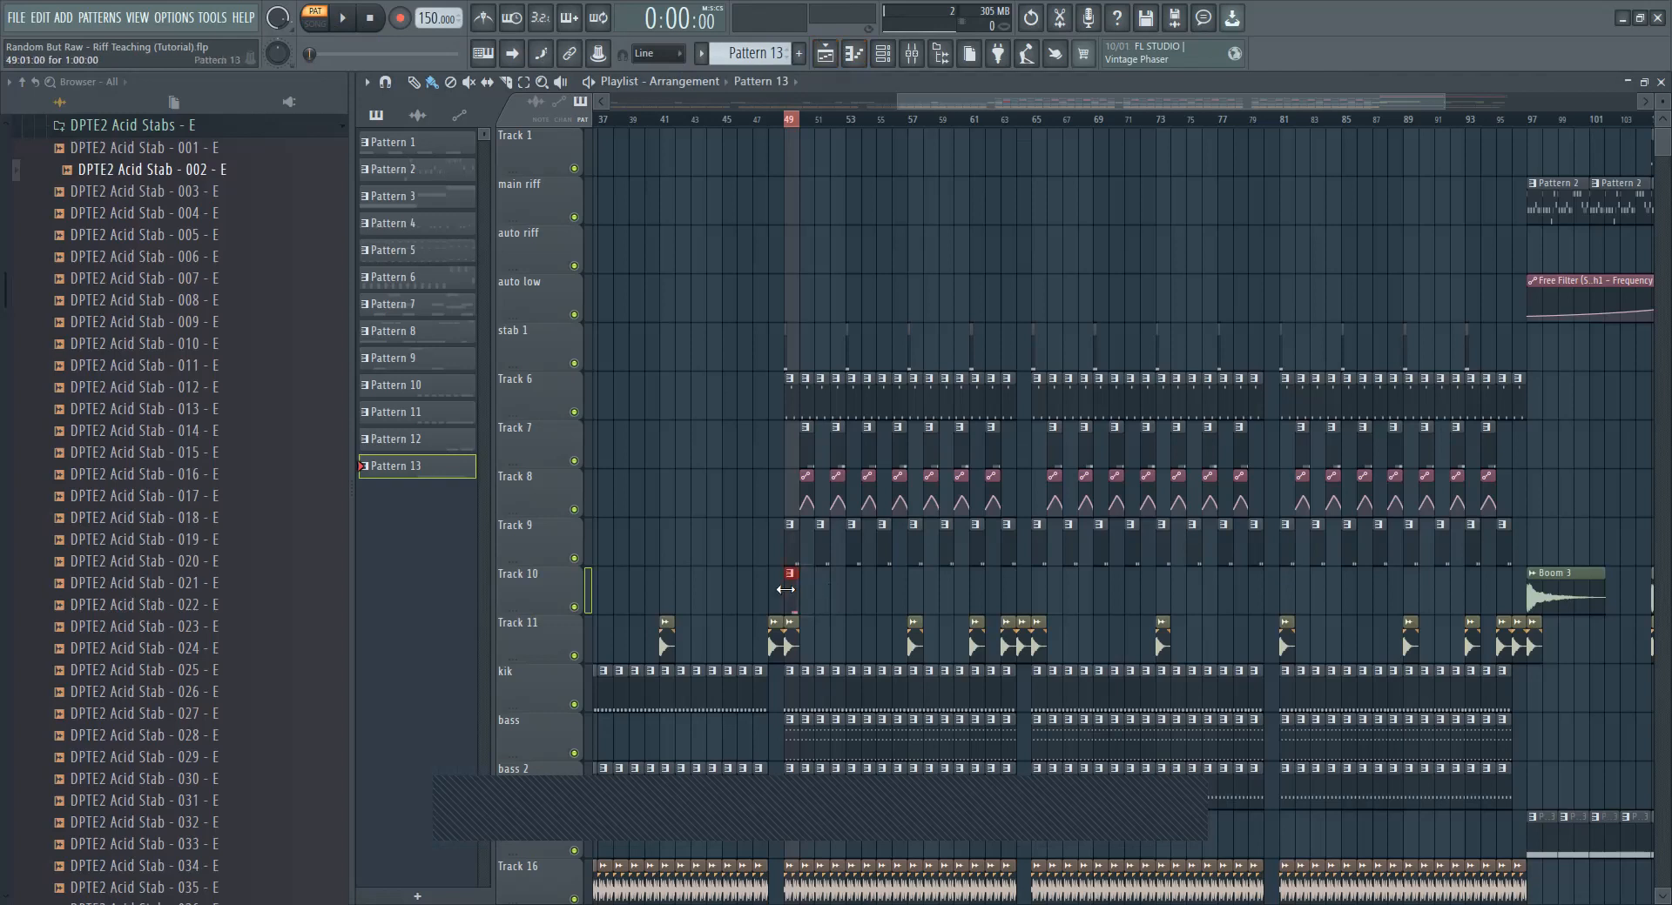
pyautogui.click(315, 24)
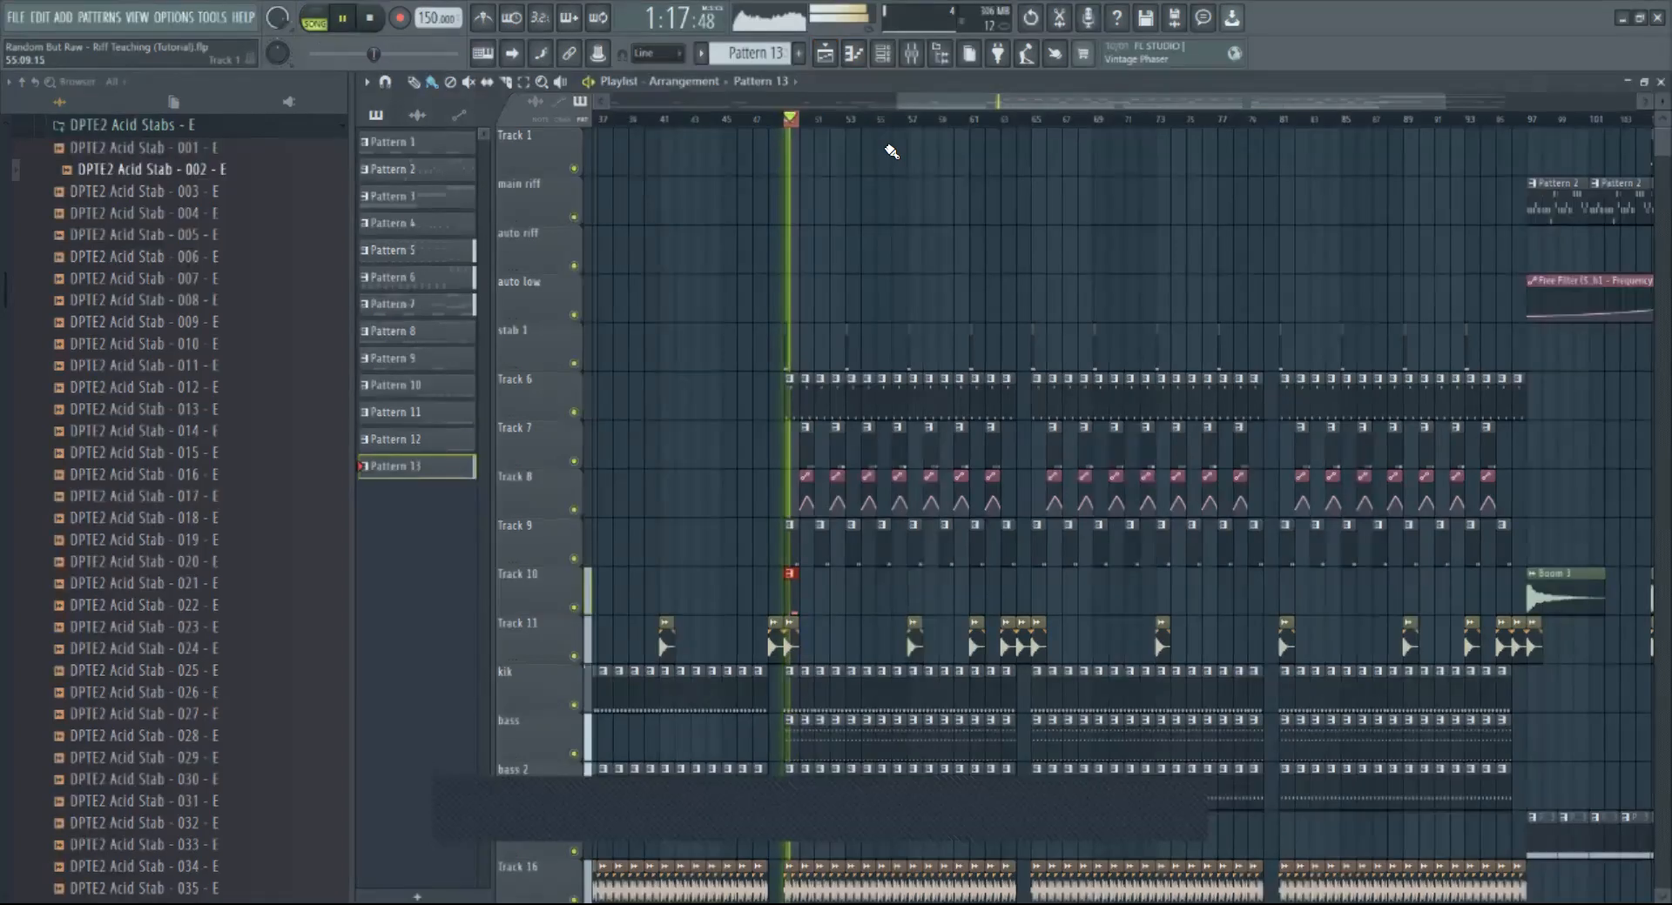
# Step: Enable the volume envelope of DPTE2 Acid Stab - 002 - E with 0% attack
pyautogui.click(882, 53)
pyautogui.click(955, 114)
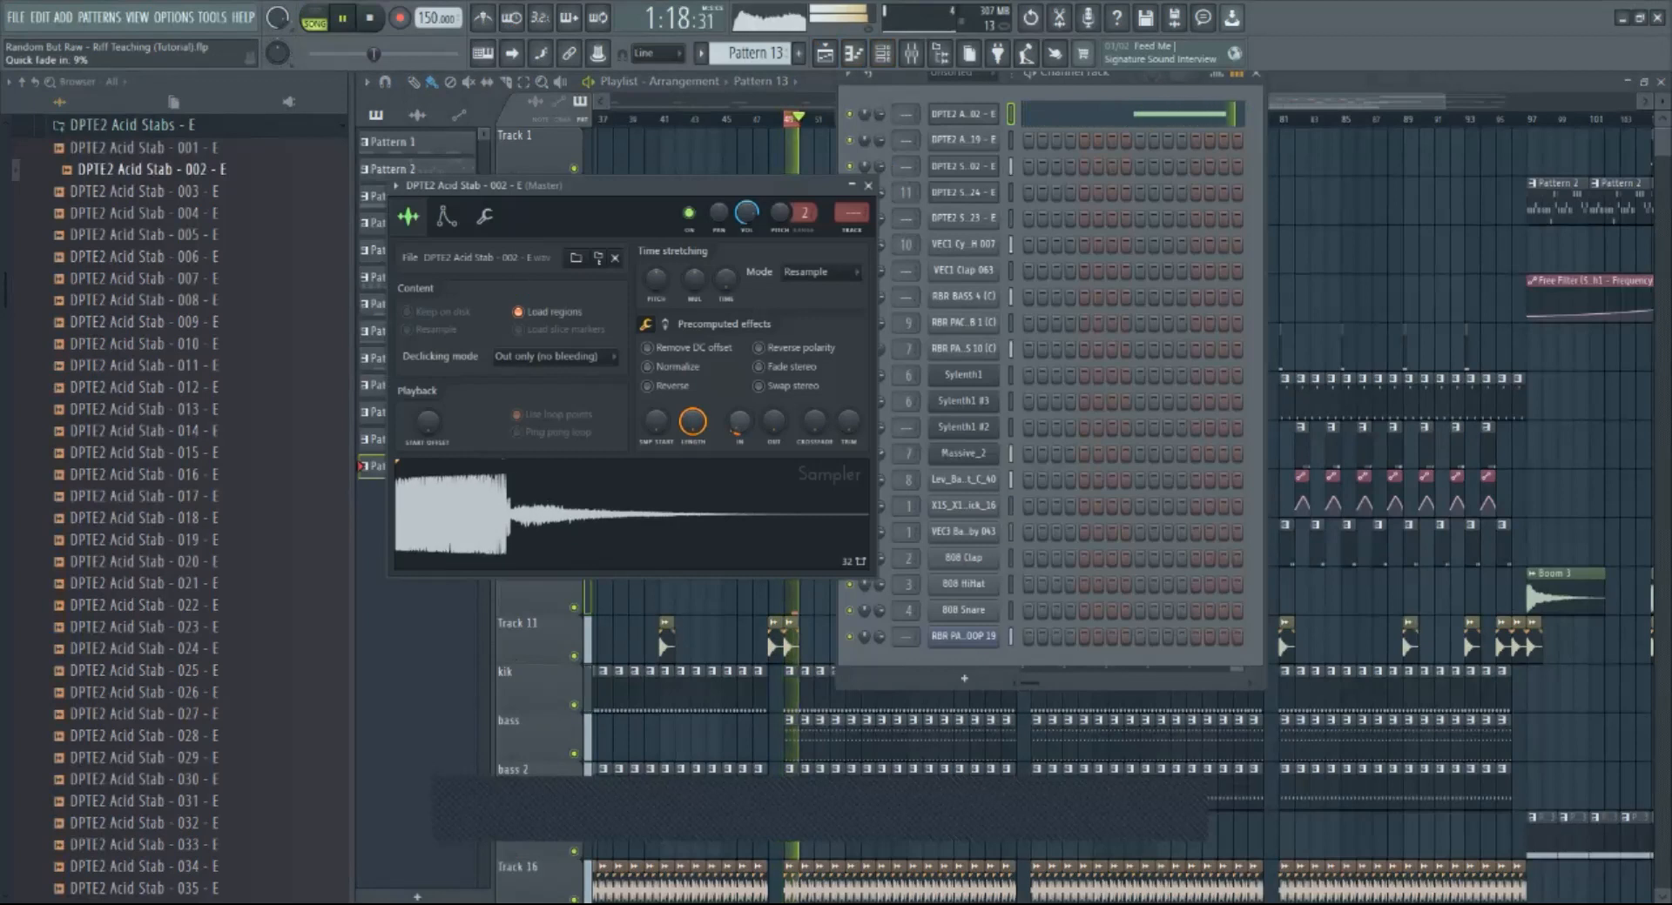
pyautogui.click(446, 216)
pyautogui.moveTo(436, 383); pyautogui.dragTo(435, 418)
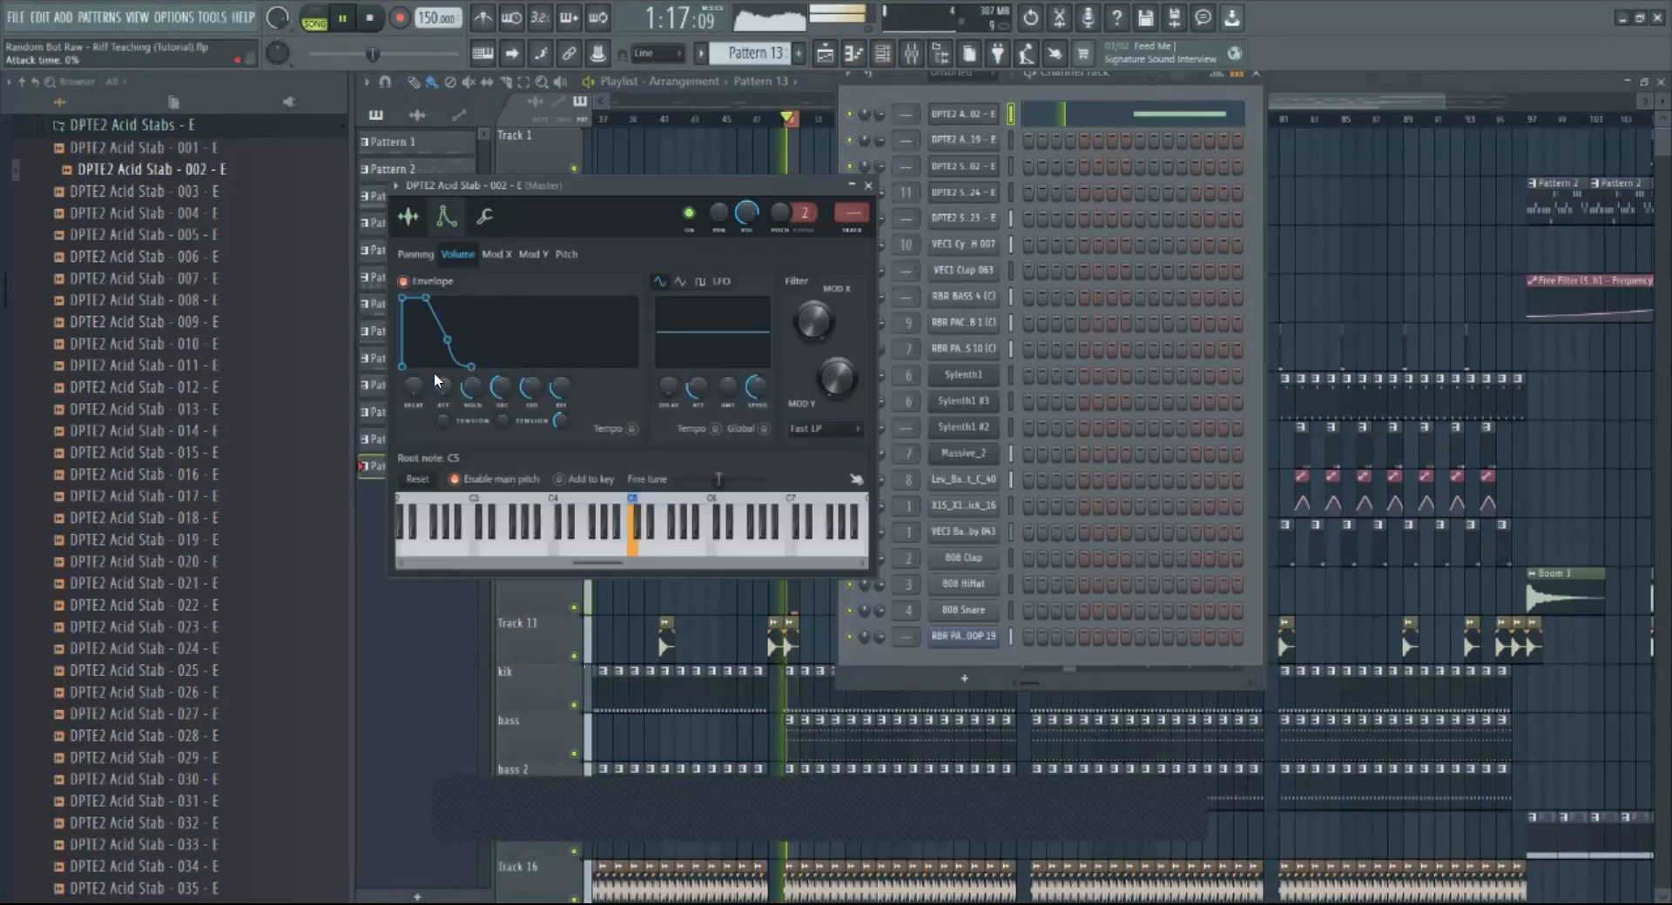
# Step: Shorten the Acid Stab 002 note to 0:01:16 and add a matching C5 note at the middle of bar 2
pyautogui.click(853, 53)
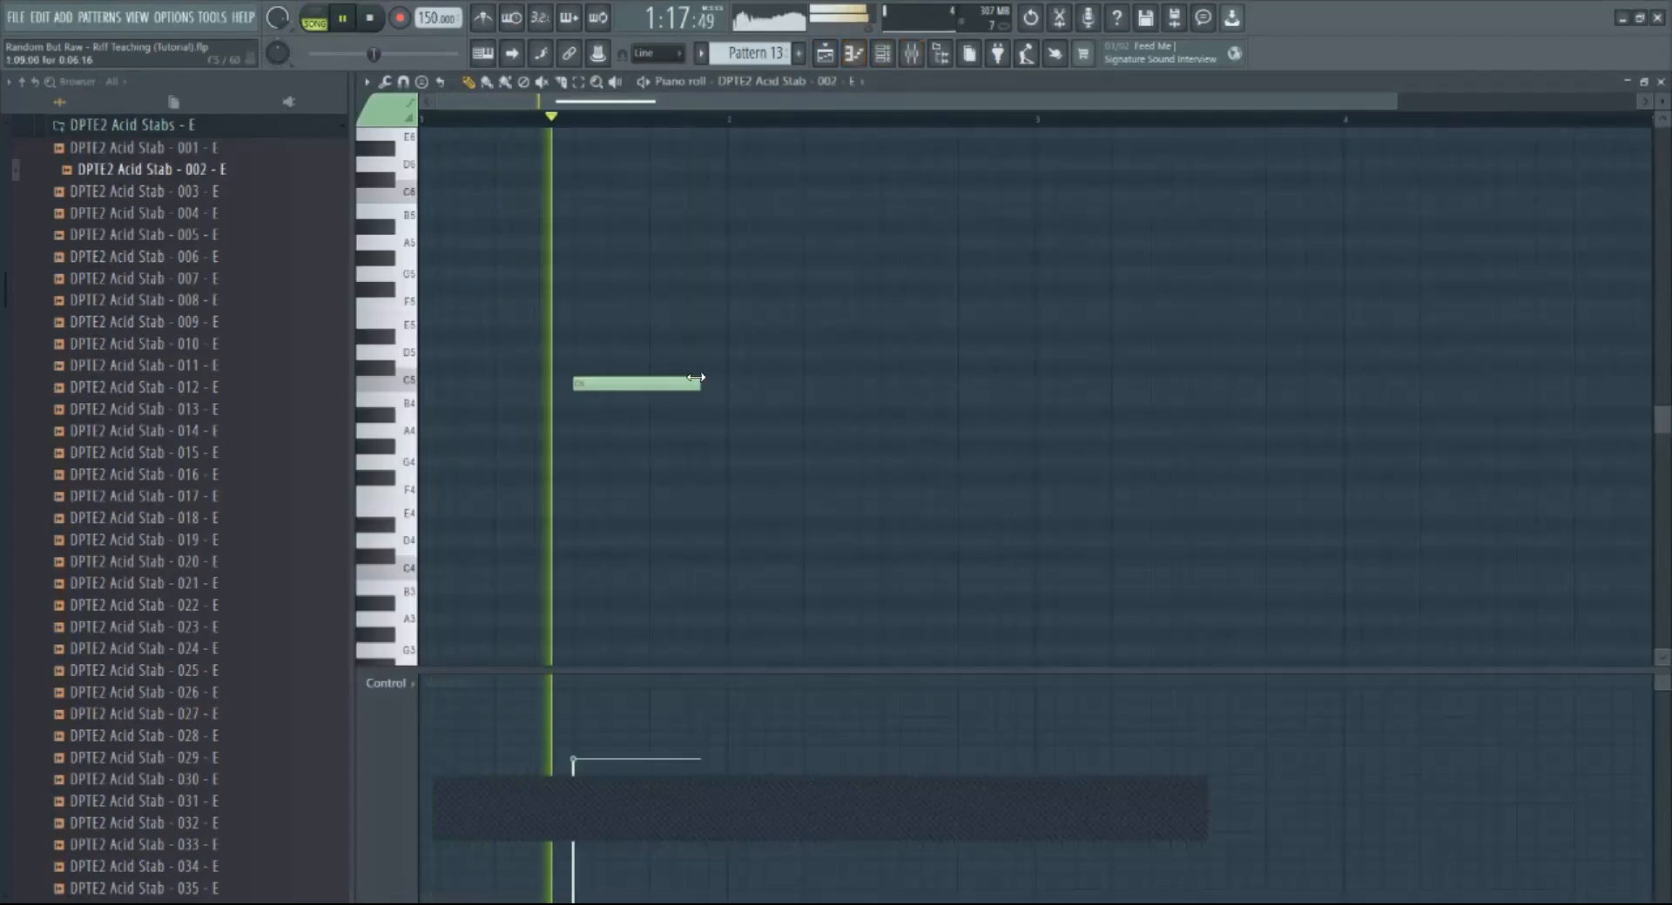
pyautogui.moveTo(697, 381); pyautogui.dragTo(621, 380)
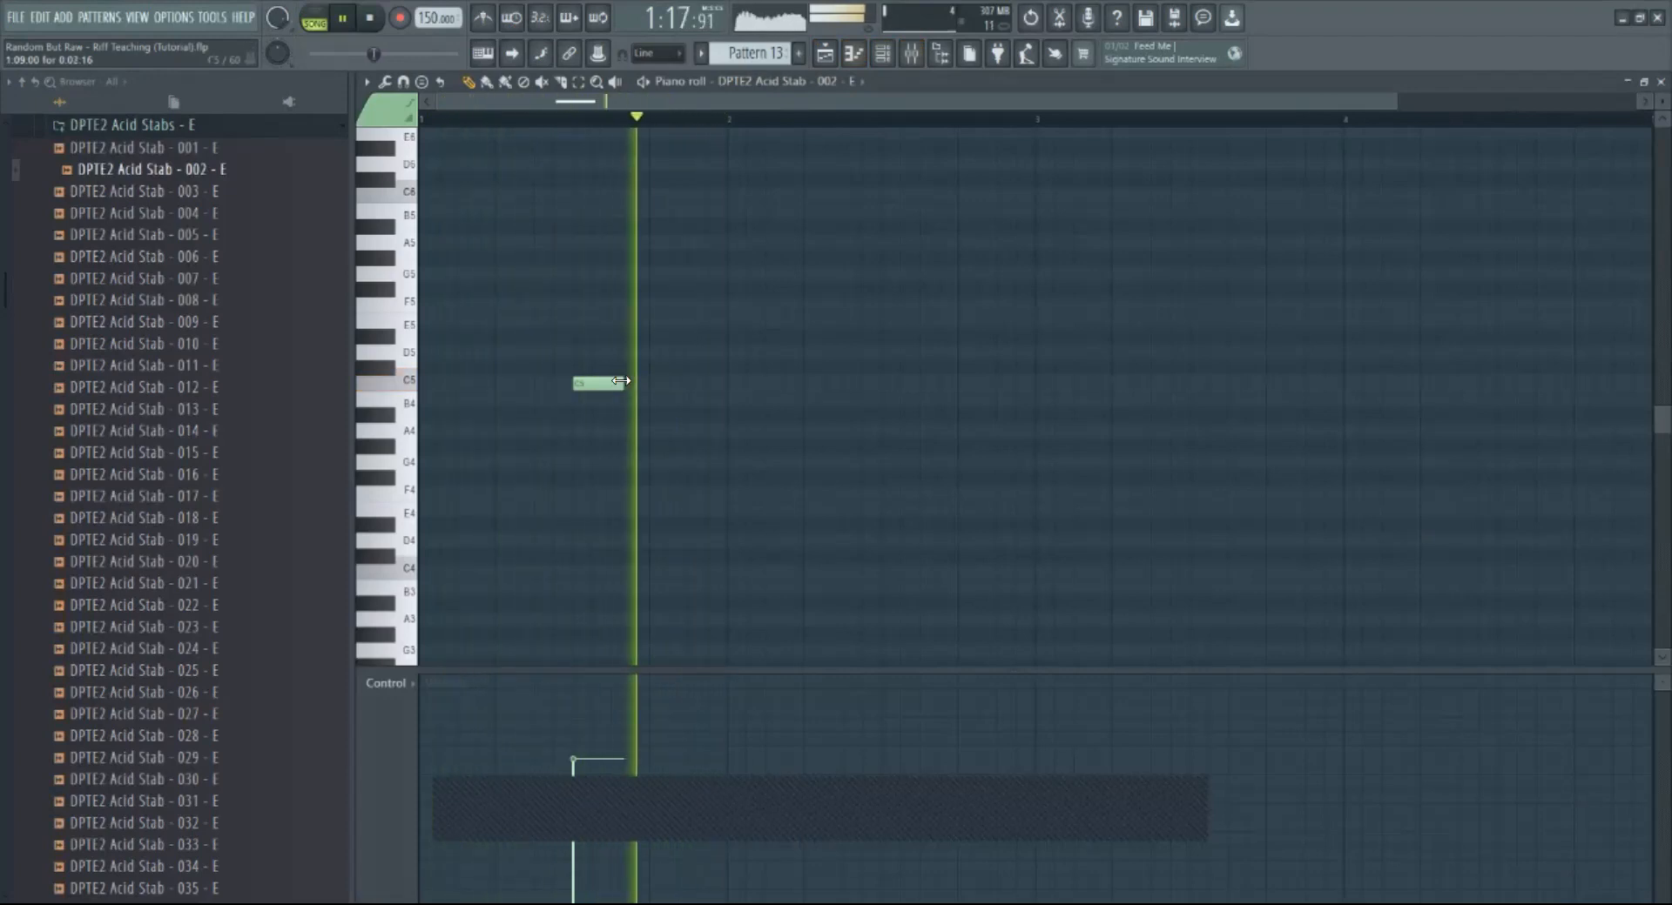
pyautogui.moveTo(621, 380); pyautogui.dragTo(607, 382)
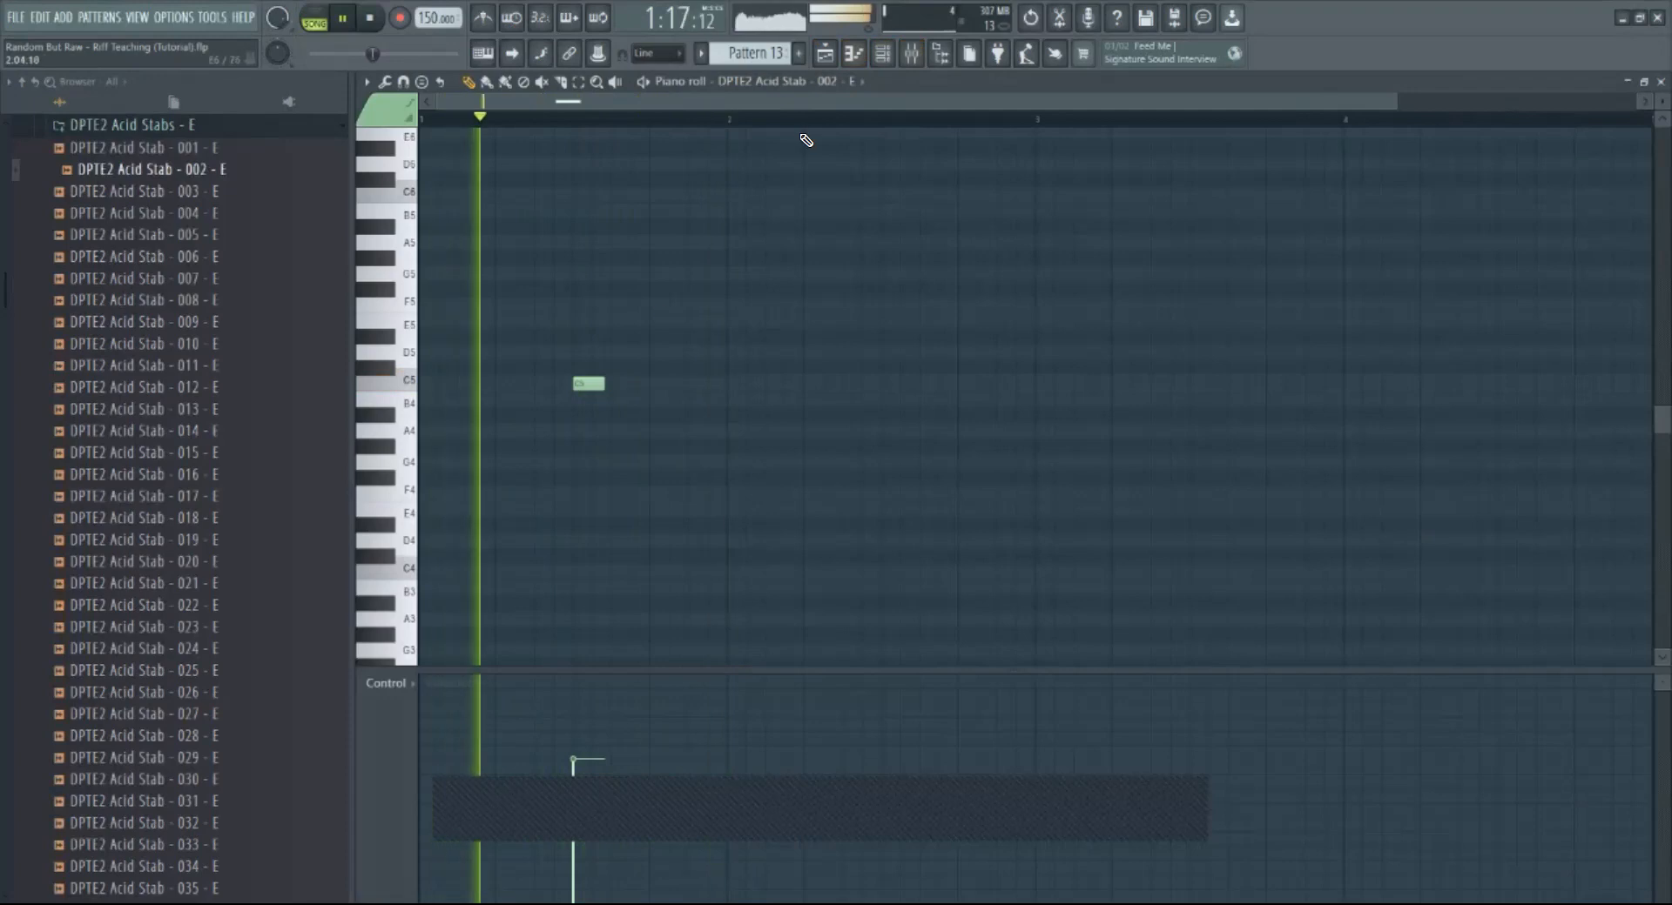
pyautogui.click(883, 384)
pyautogui.press('space')
# Step: Add a C5 note for DPTE2 Acid Stab - 019 - E at 2:05:00, lengthened almost to the following stab, and raise its velocity
pyautogui.click(894, 54)
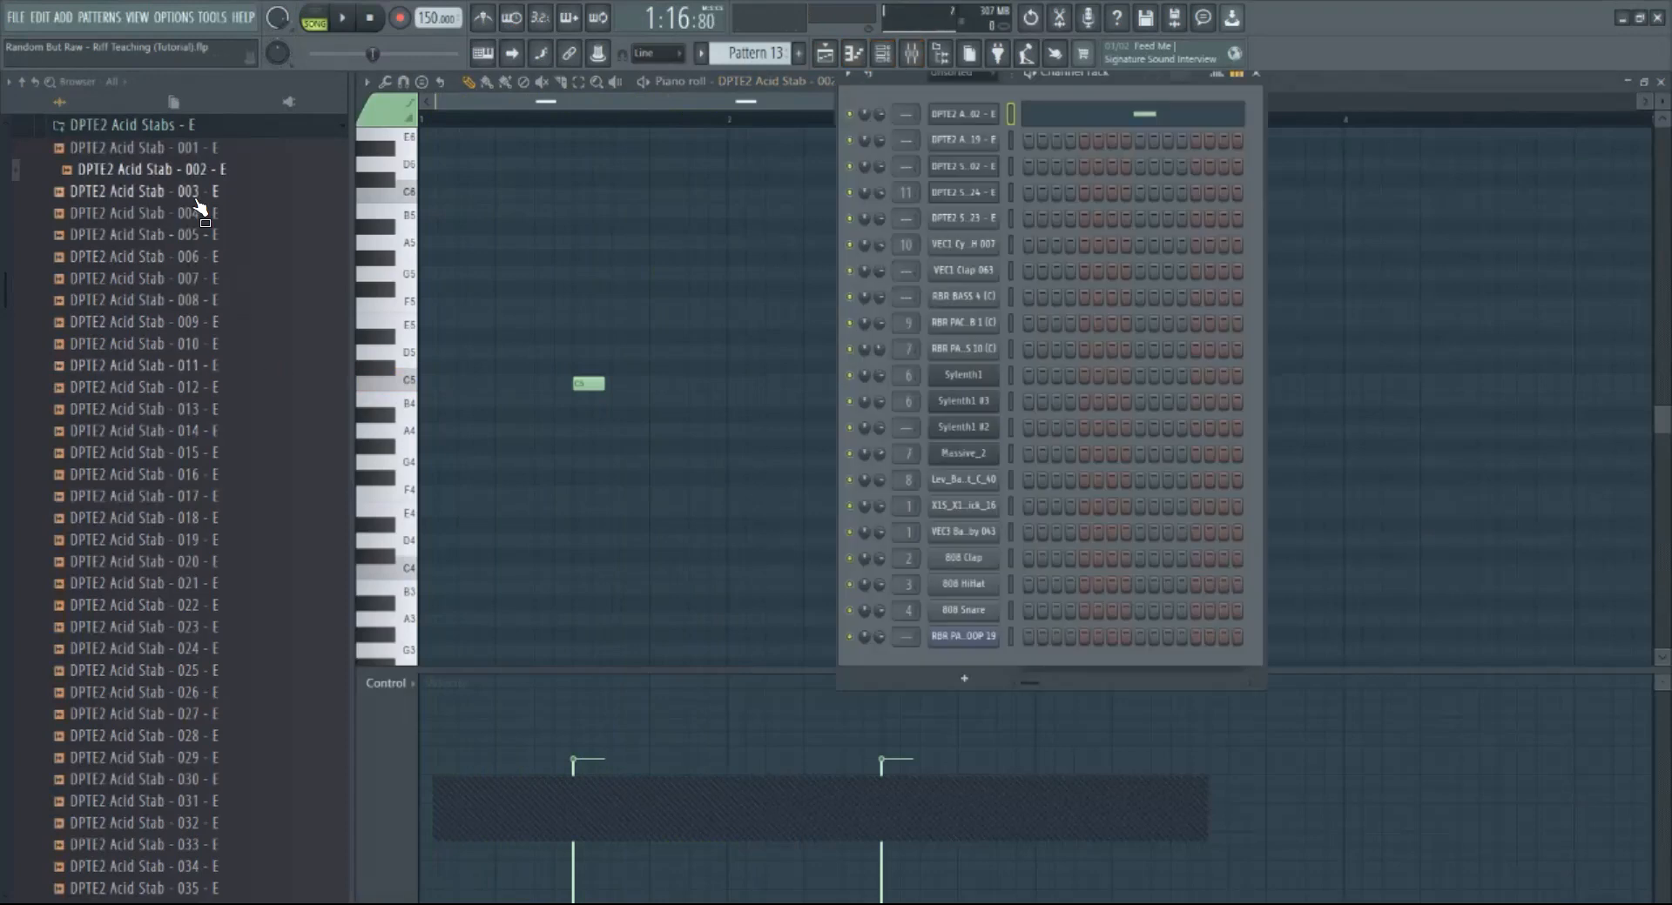
pyautogui.click(788, 115)
pyautogui.click(796, 82)
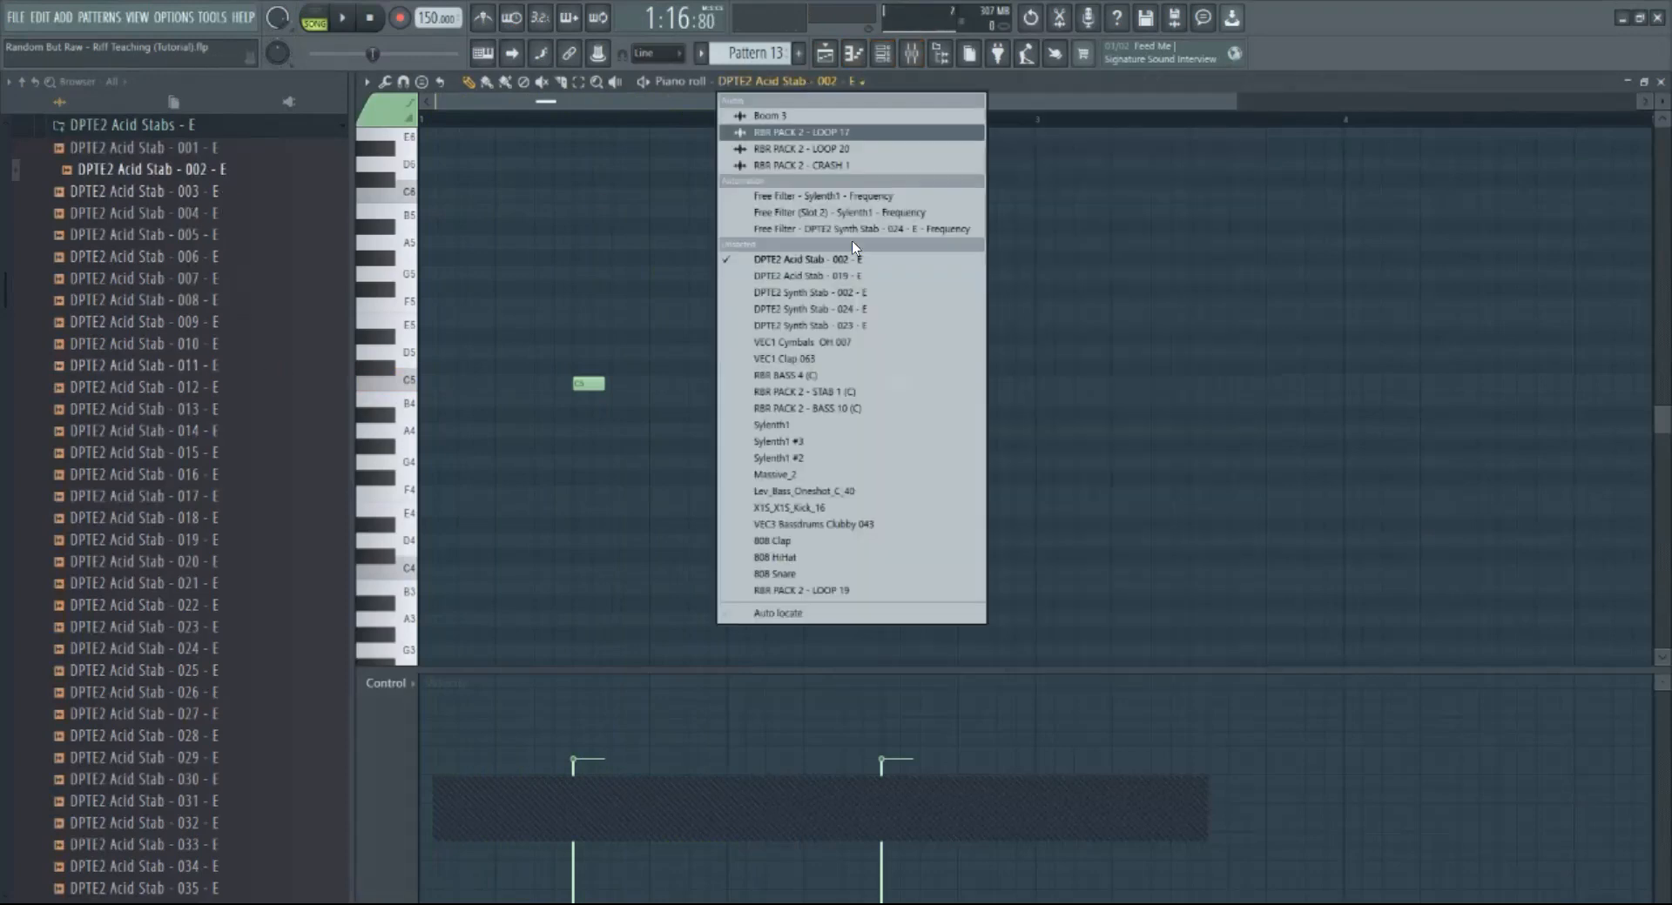
pyautogui.click(839, 275)
pyautogui.click(825, 383)
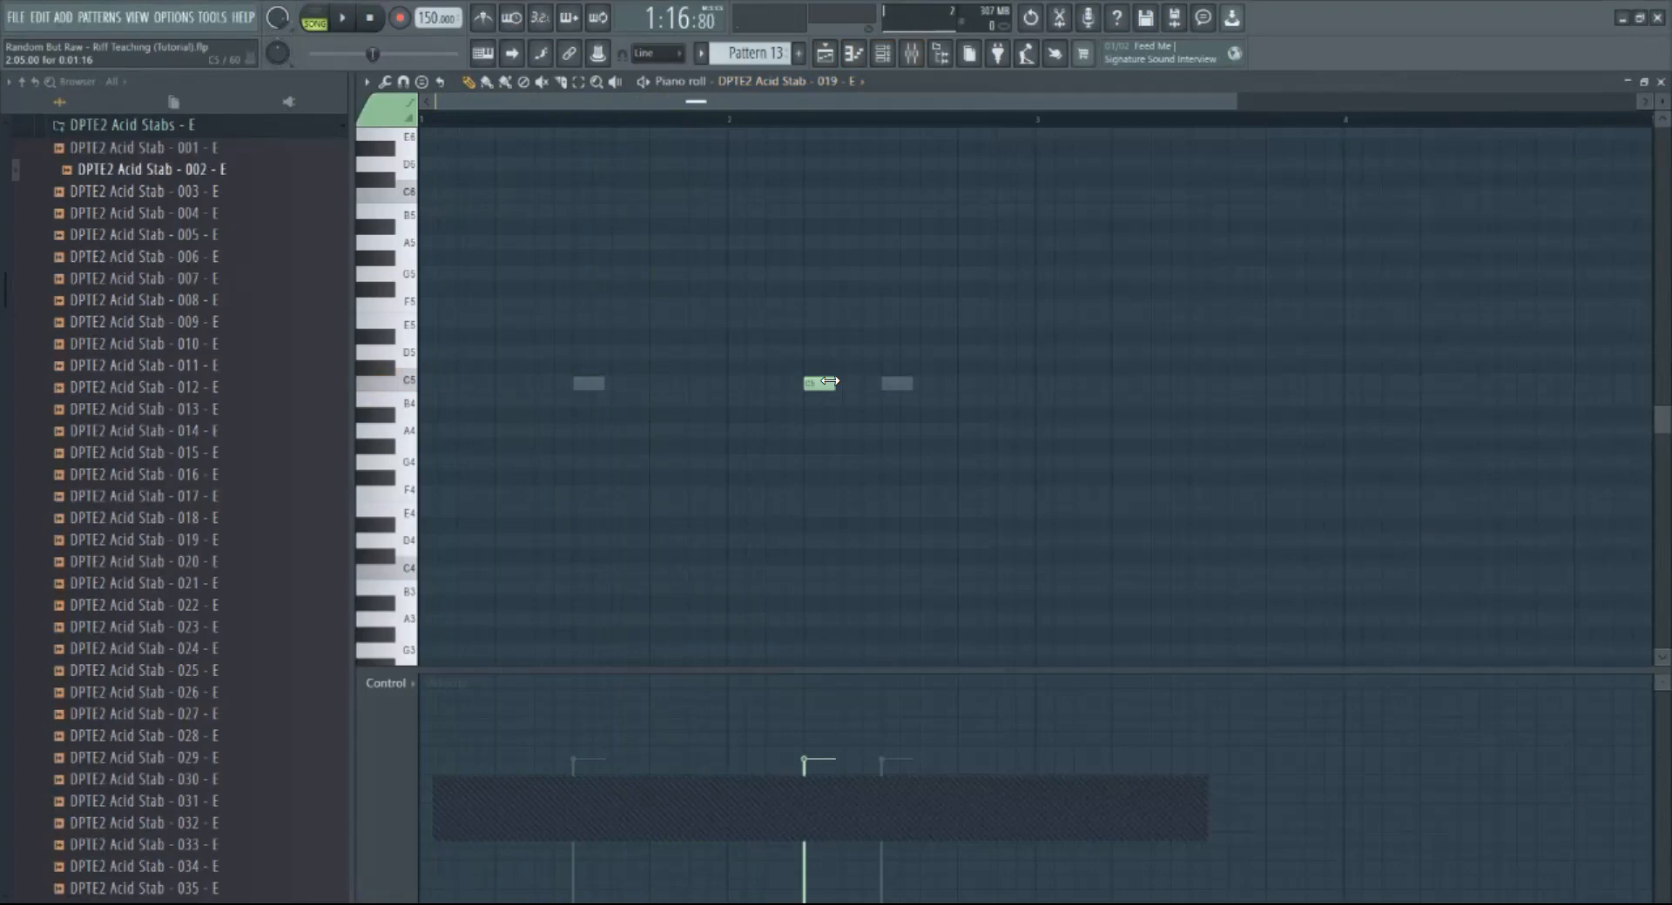
pyautogui.press('space')
pyautogui.click(823, 707)
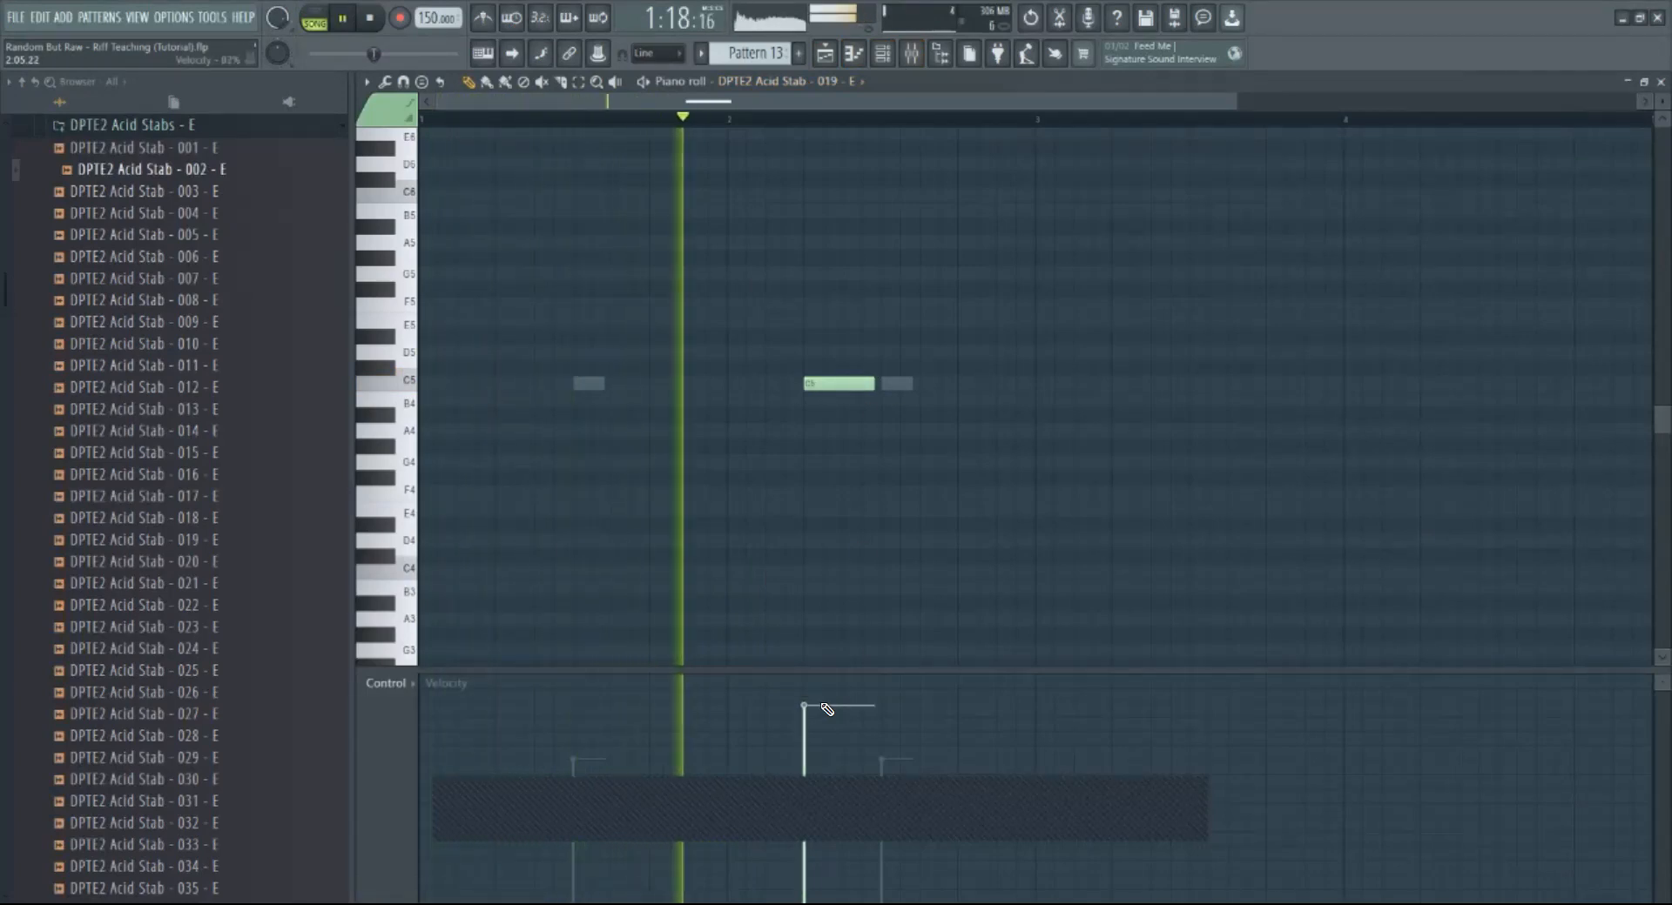
# Step: Set the playlist's playback selection to loop bars 49 and 50
pyautogui.click(824, 53)
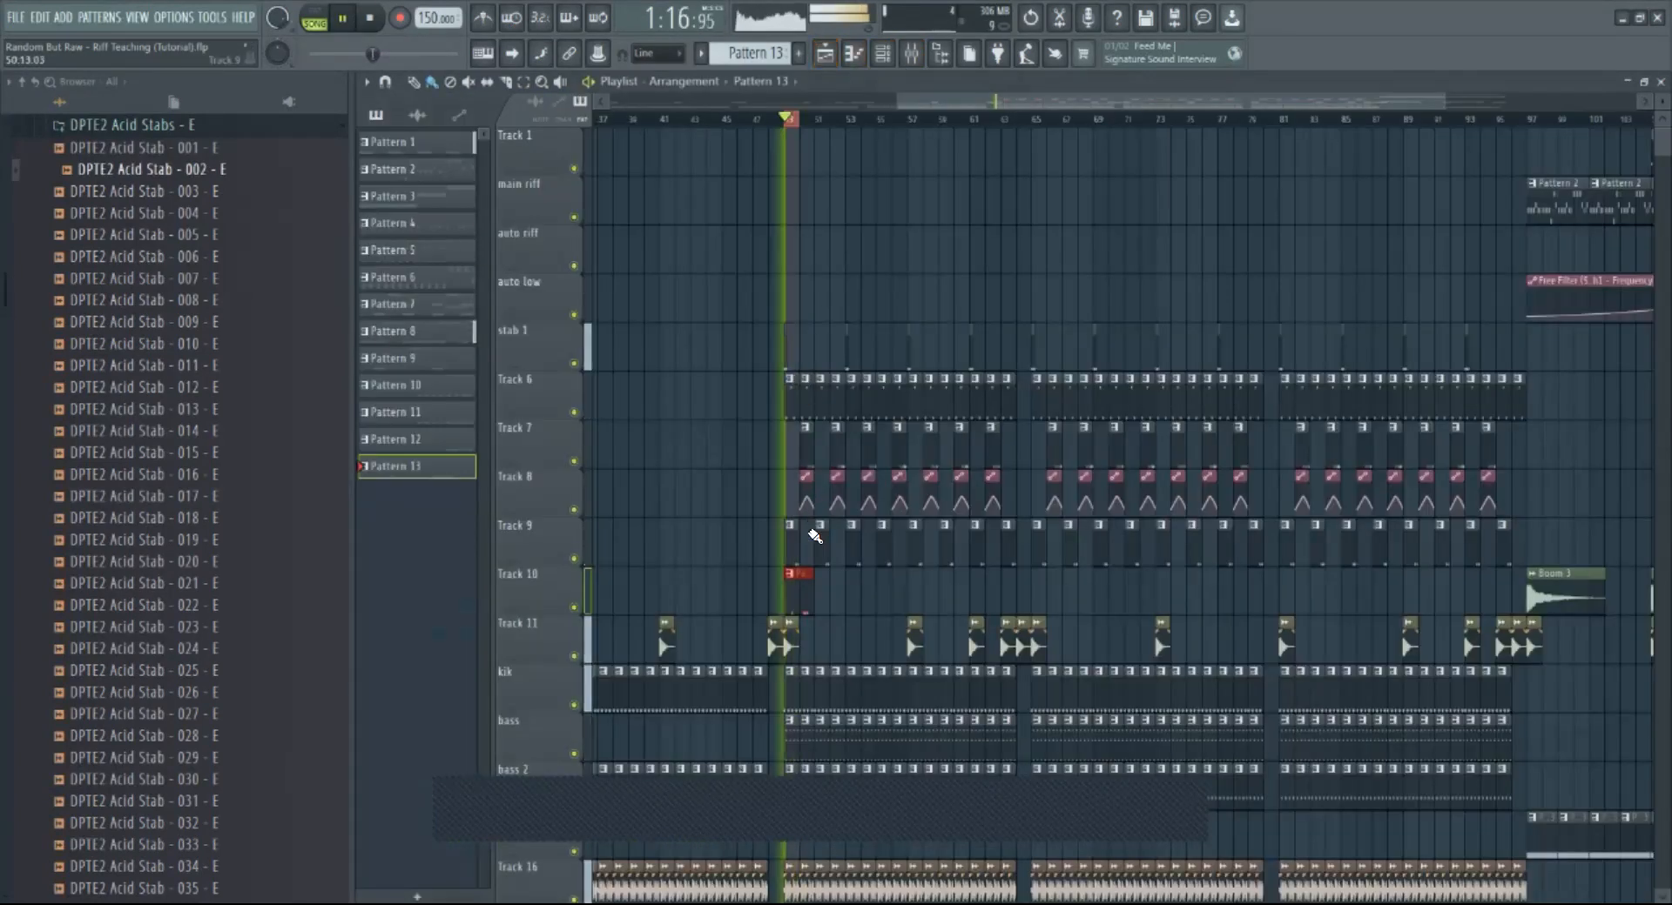
pyautogui.click(789, 118)
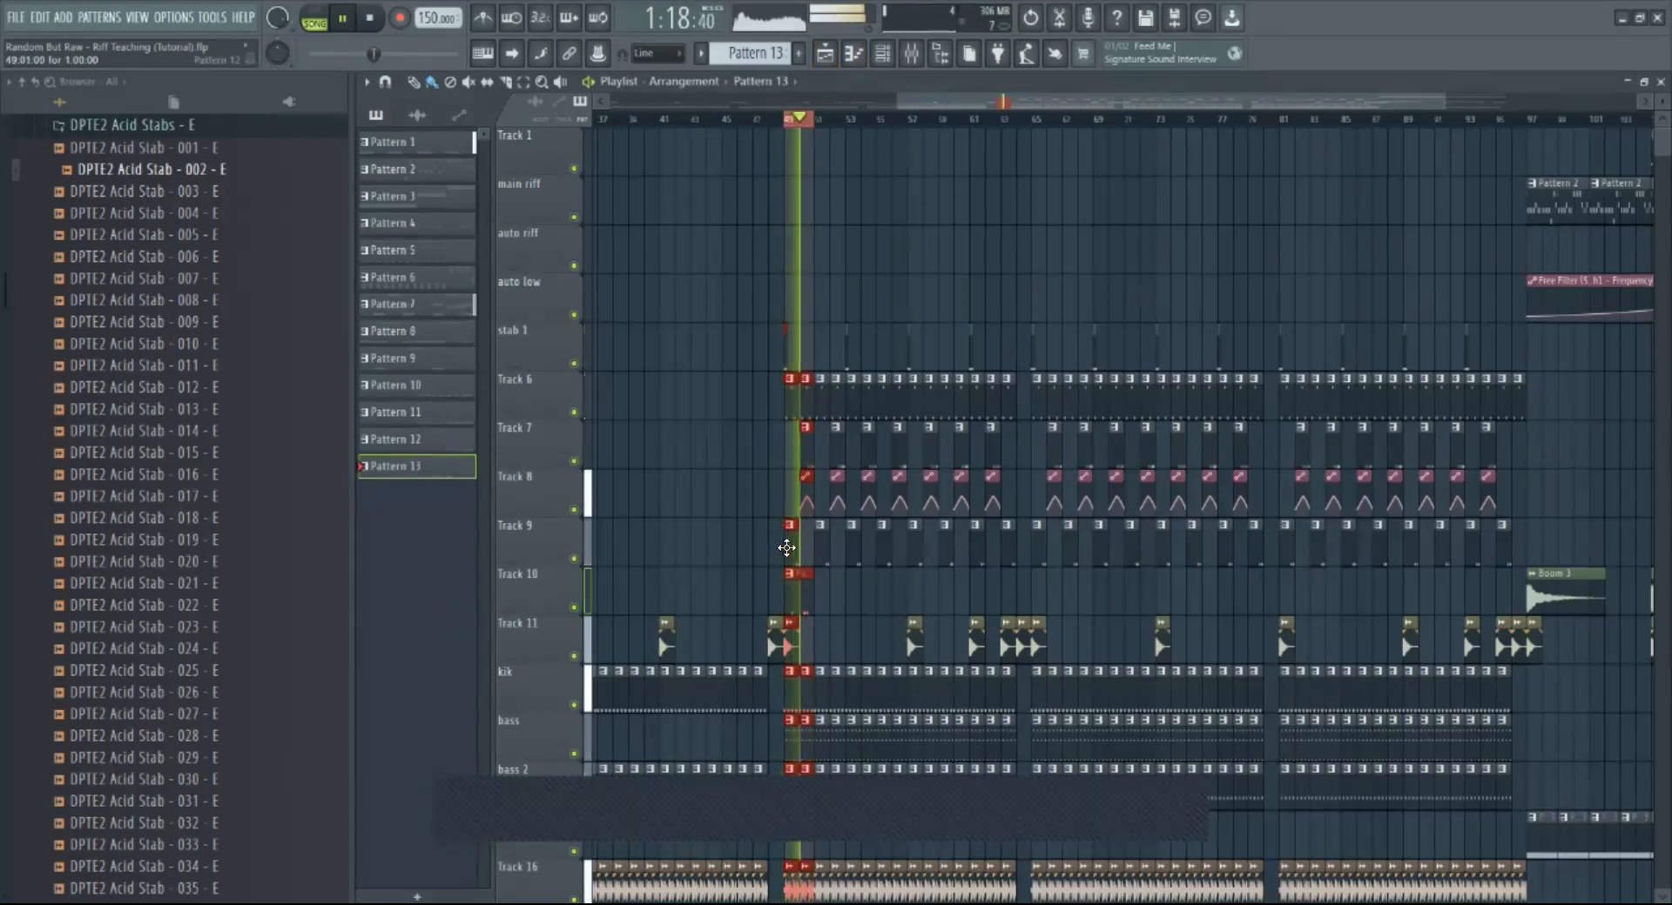
# Step: Reopen Pattern 13's notes for DPTE2 Acid Stab - 019 - E and lower the stab's velocity slightly
pyautogui.doubleClick(792, 575)
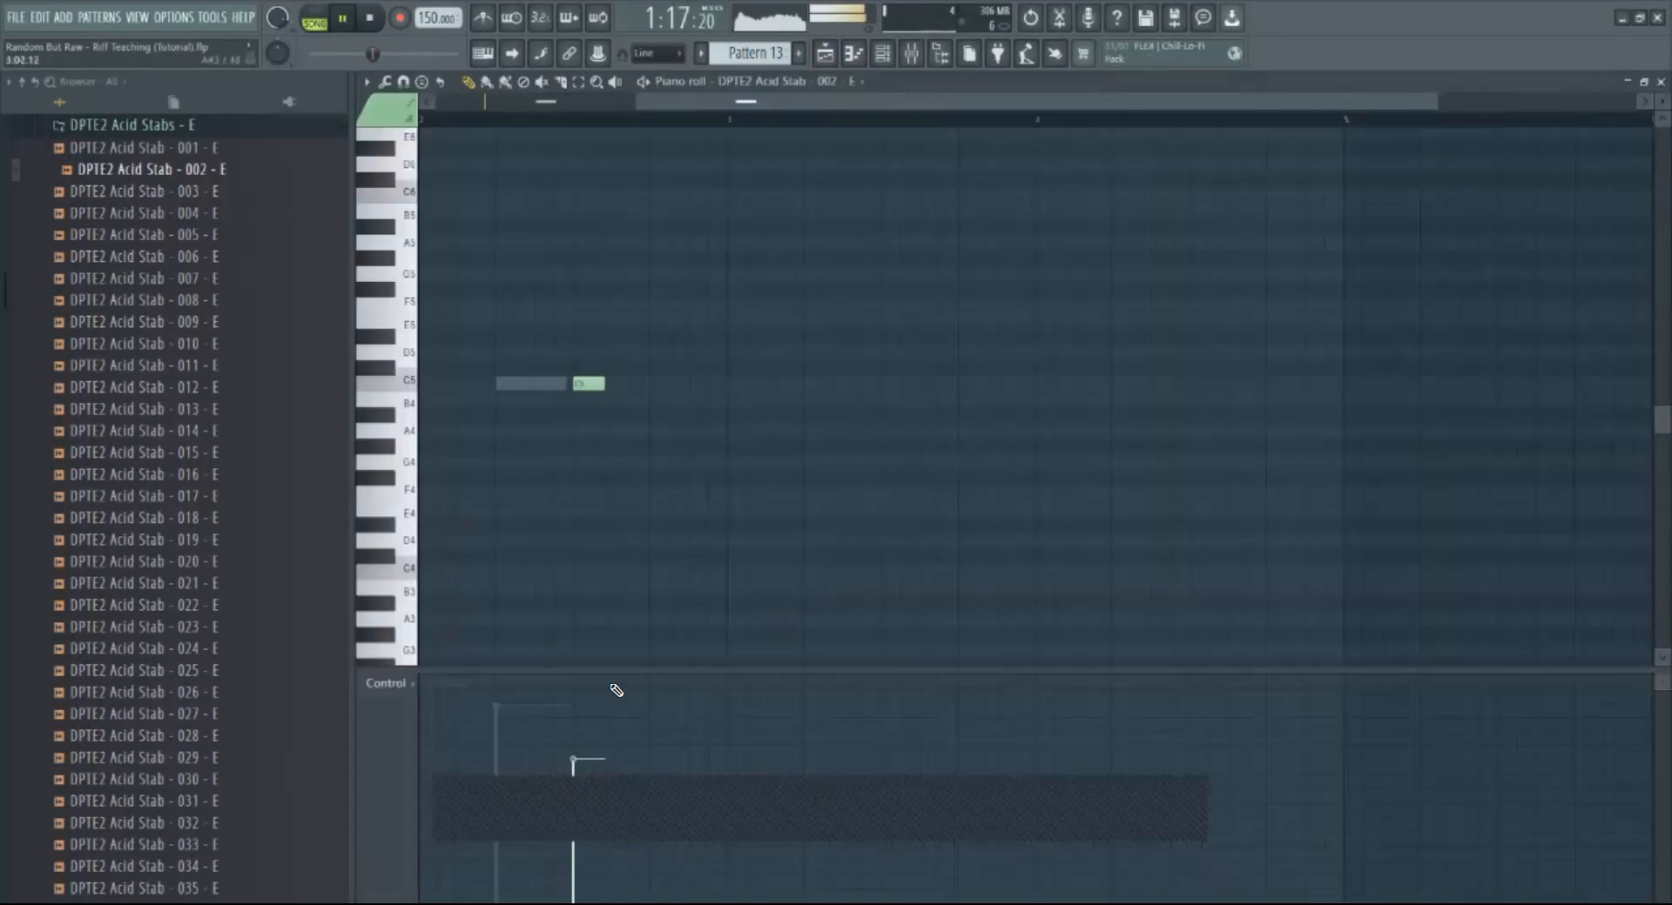
pyautogui.click(766, 81)
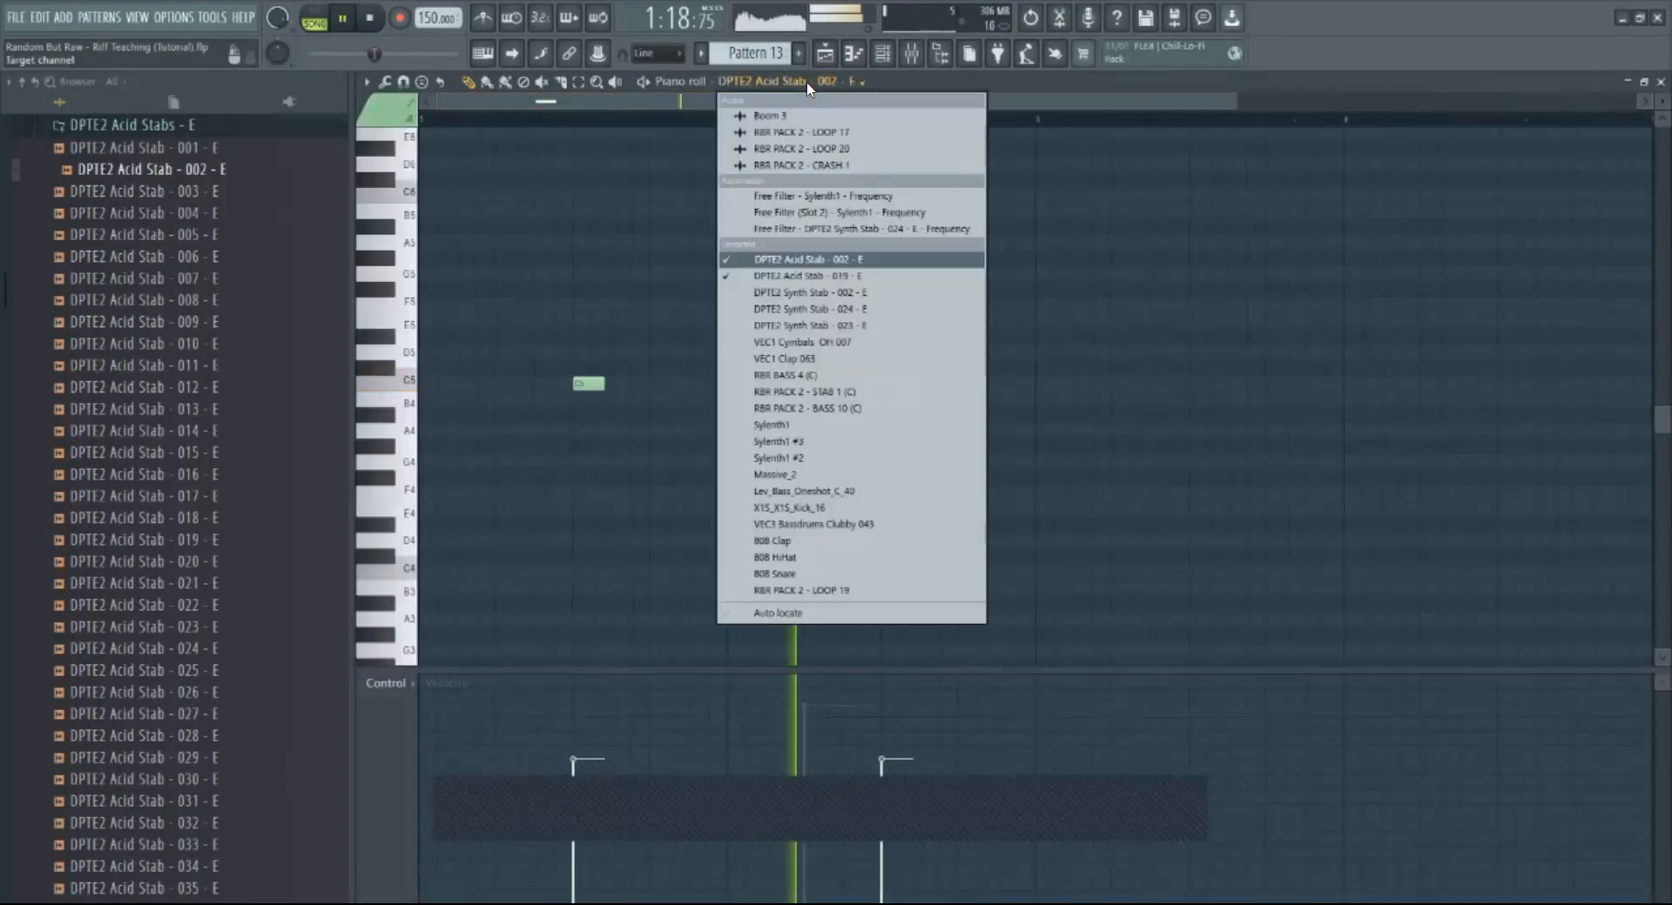
pyautogui.click(802, 276)
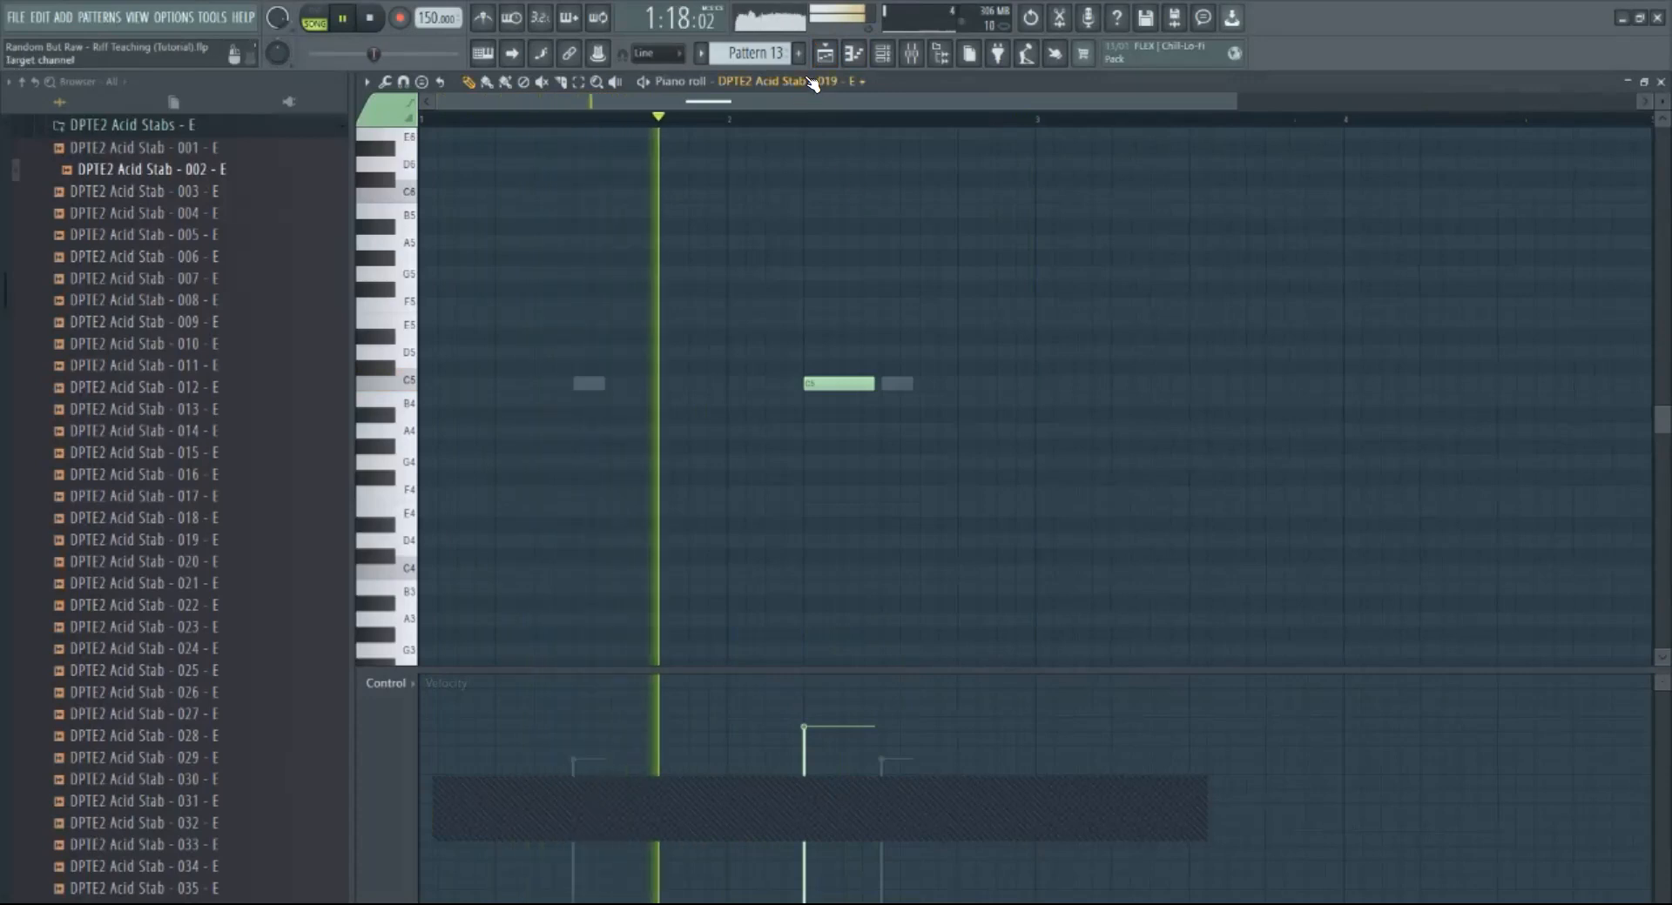
# Step: Turn grid snapping off and nudge the C5 stab note slightly later, to 2:05:11
pyautogui.click(655, 53)
pyautogui.click(655, 111)
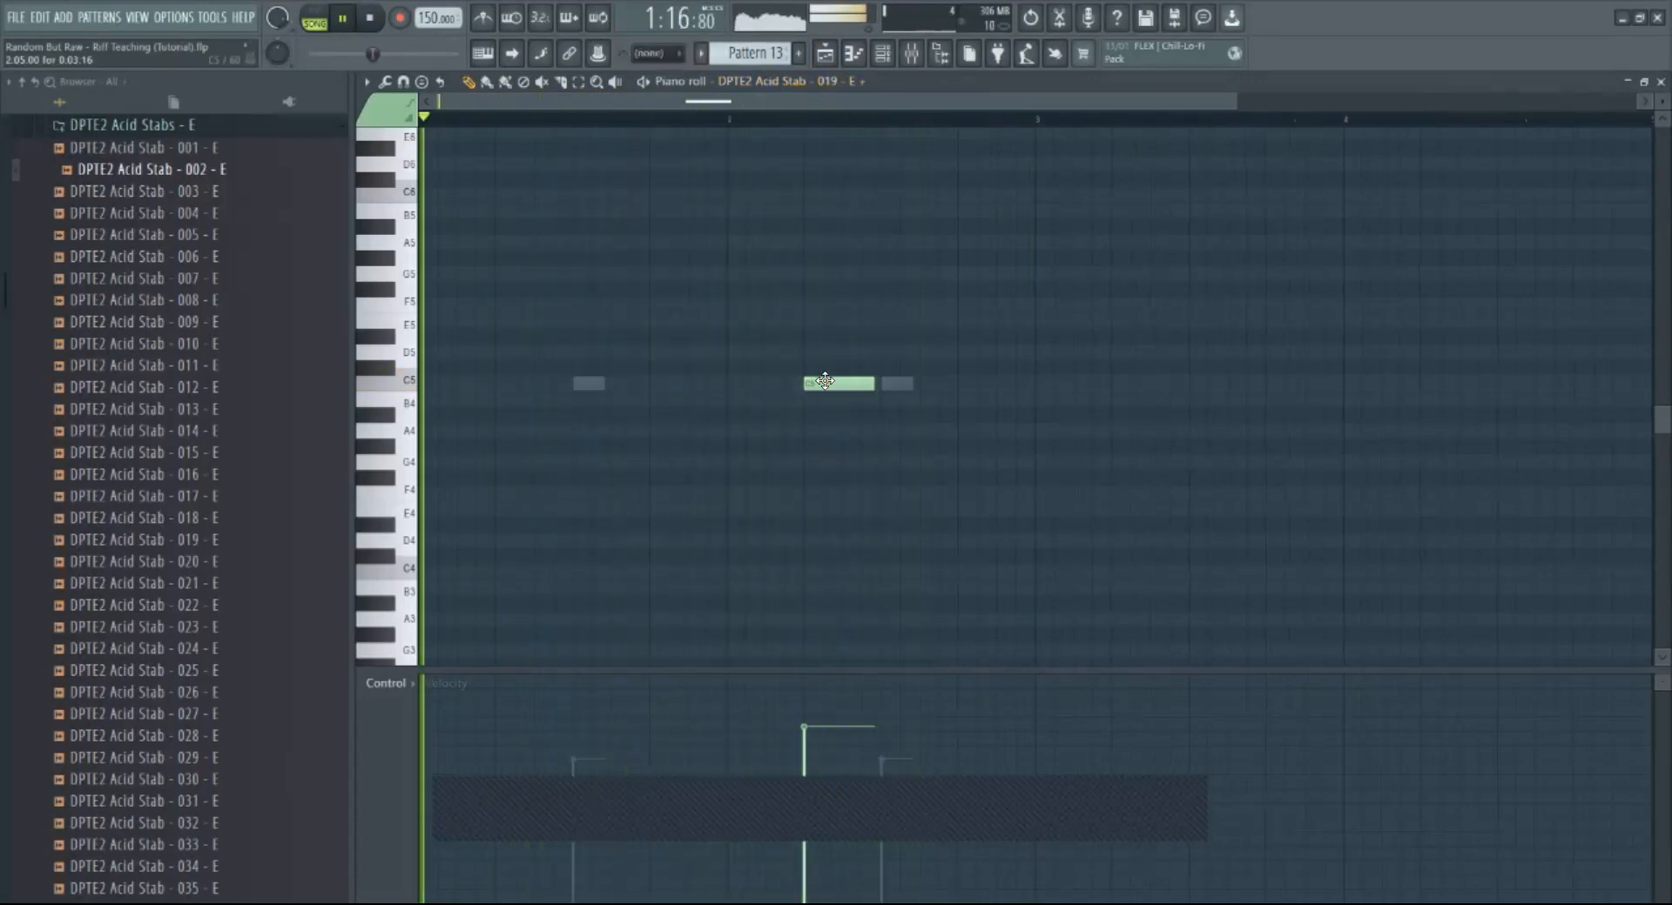
pyautogui.moveTo(825, 380); pyautogui.dragTo(835, 377)
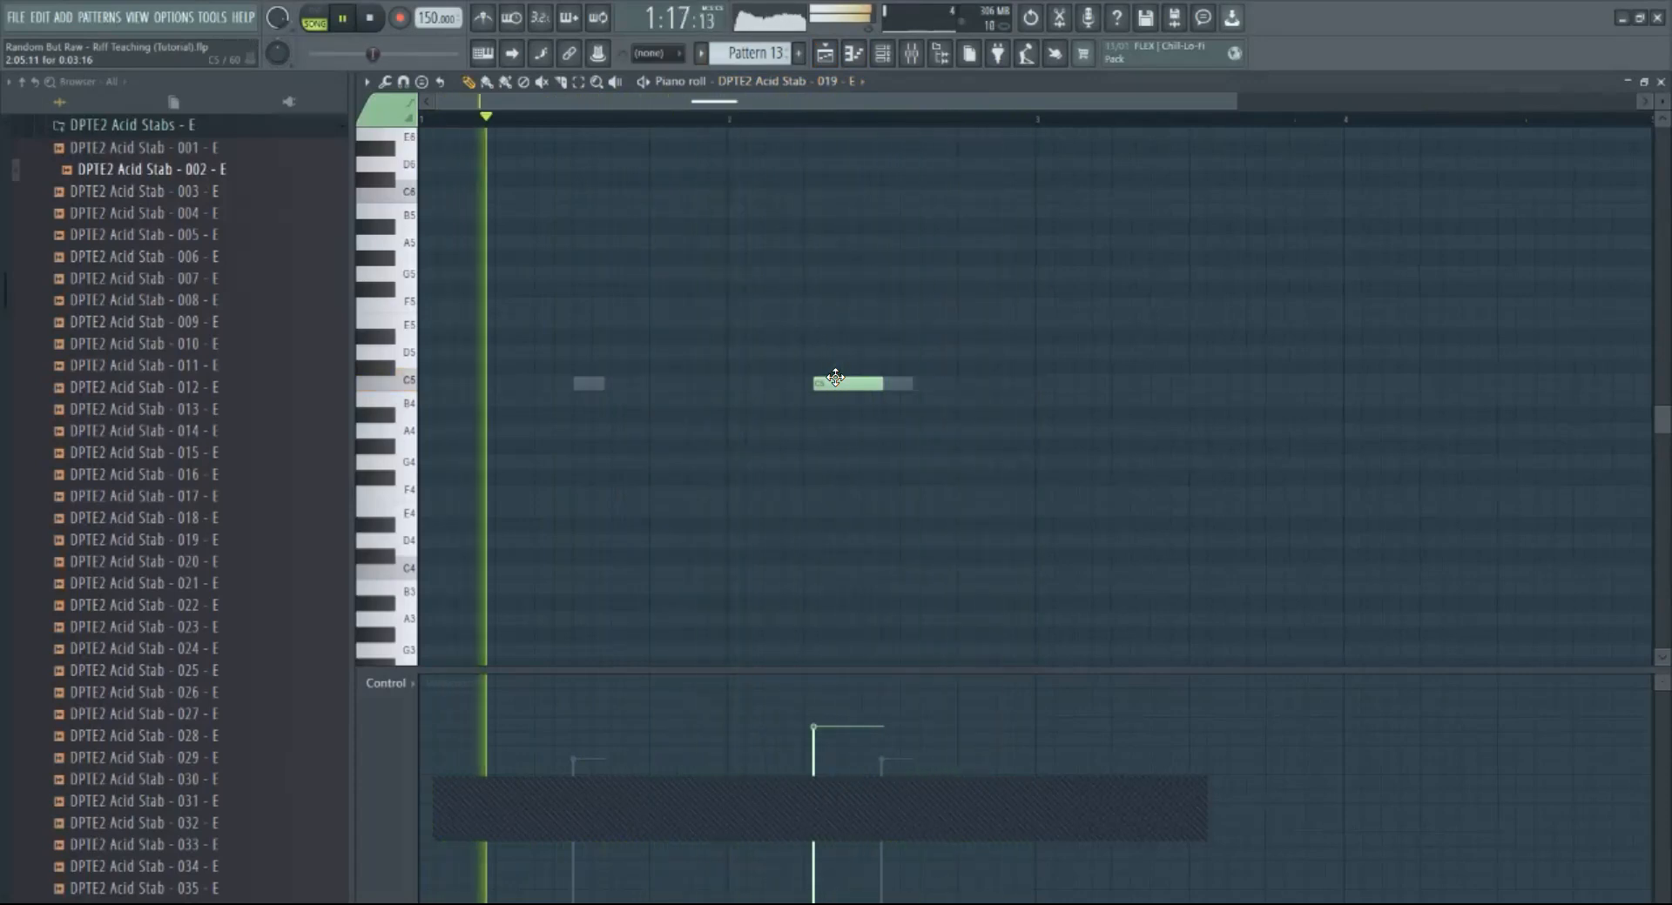
# Step: Restore line snapping and add a C6 note for DPTE2 Acid Stab - 019 - E just after the start of bar 2
pyautogui.click(648, 53)
pyautogui.click(648, 85)
pyautogui.click(409, 193)
pyautogui.click(773, 195)
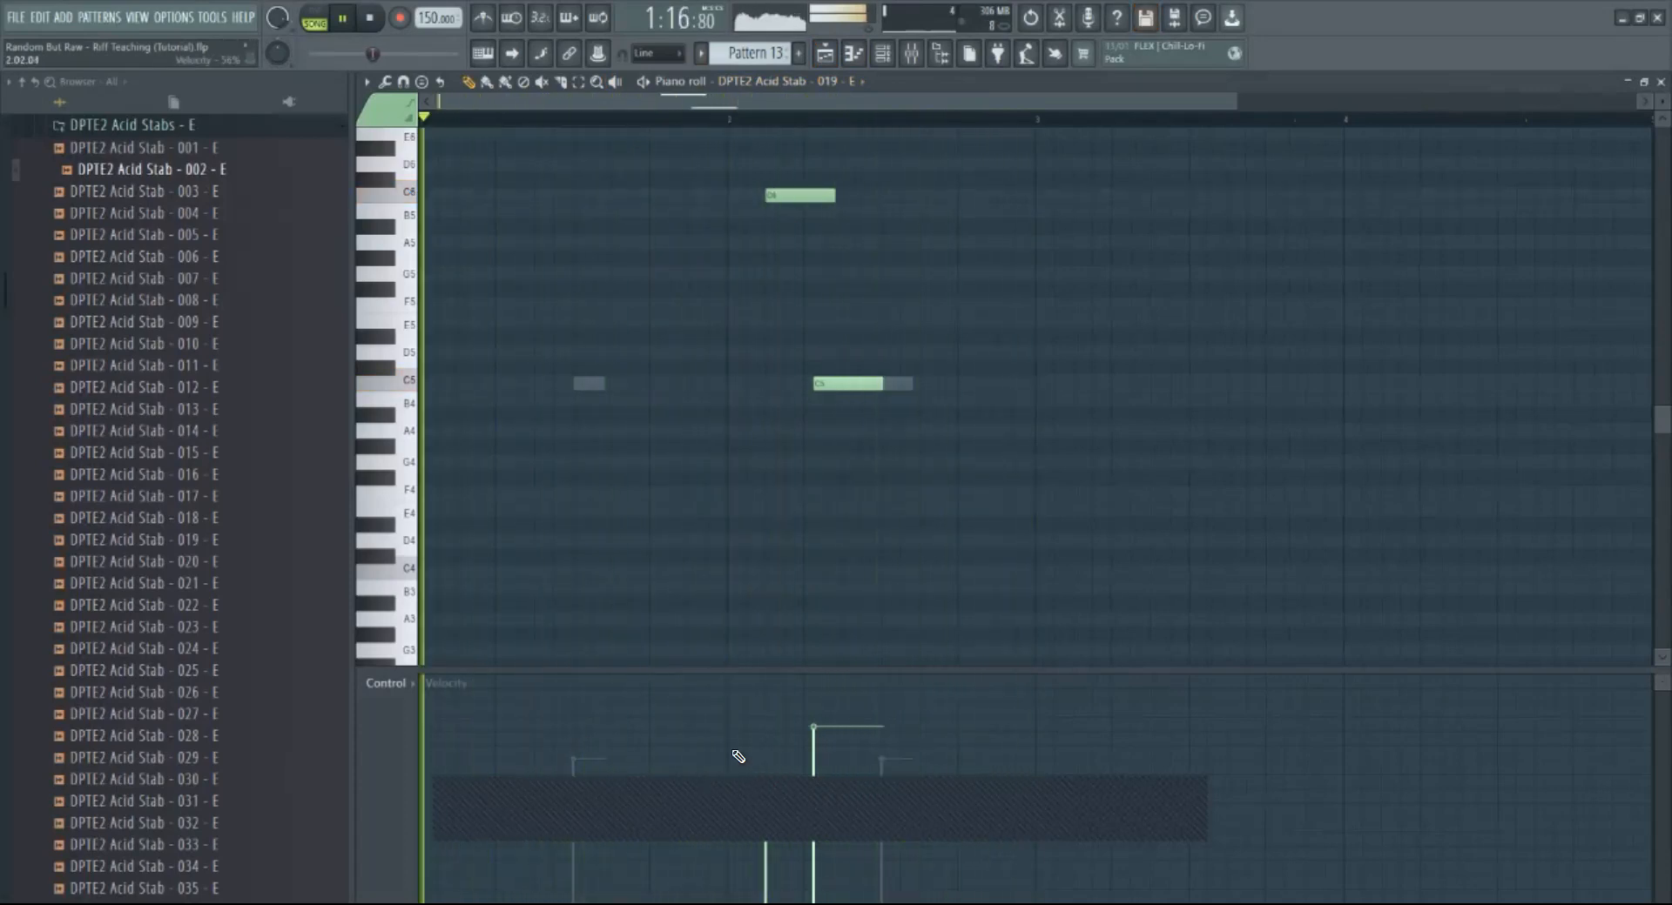
# Step: Pan the C6 stab note to the left and the C5 stab note to the right, and audition the pattern alone
pyautogui.click(380, 684)
pyautogui.click(388, 712)
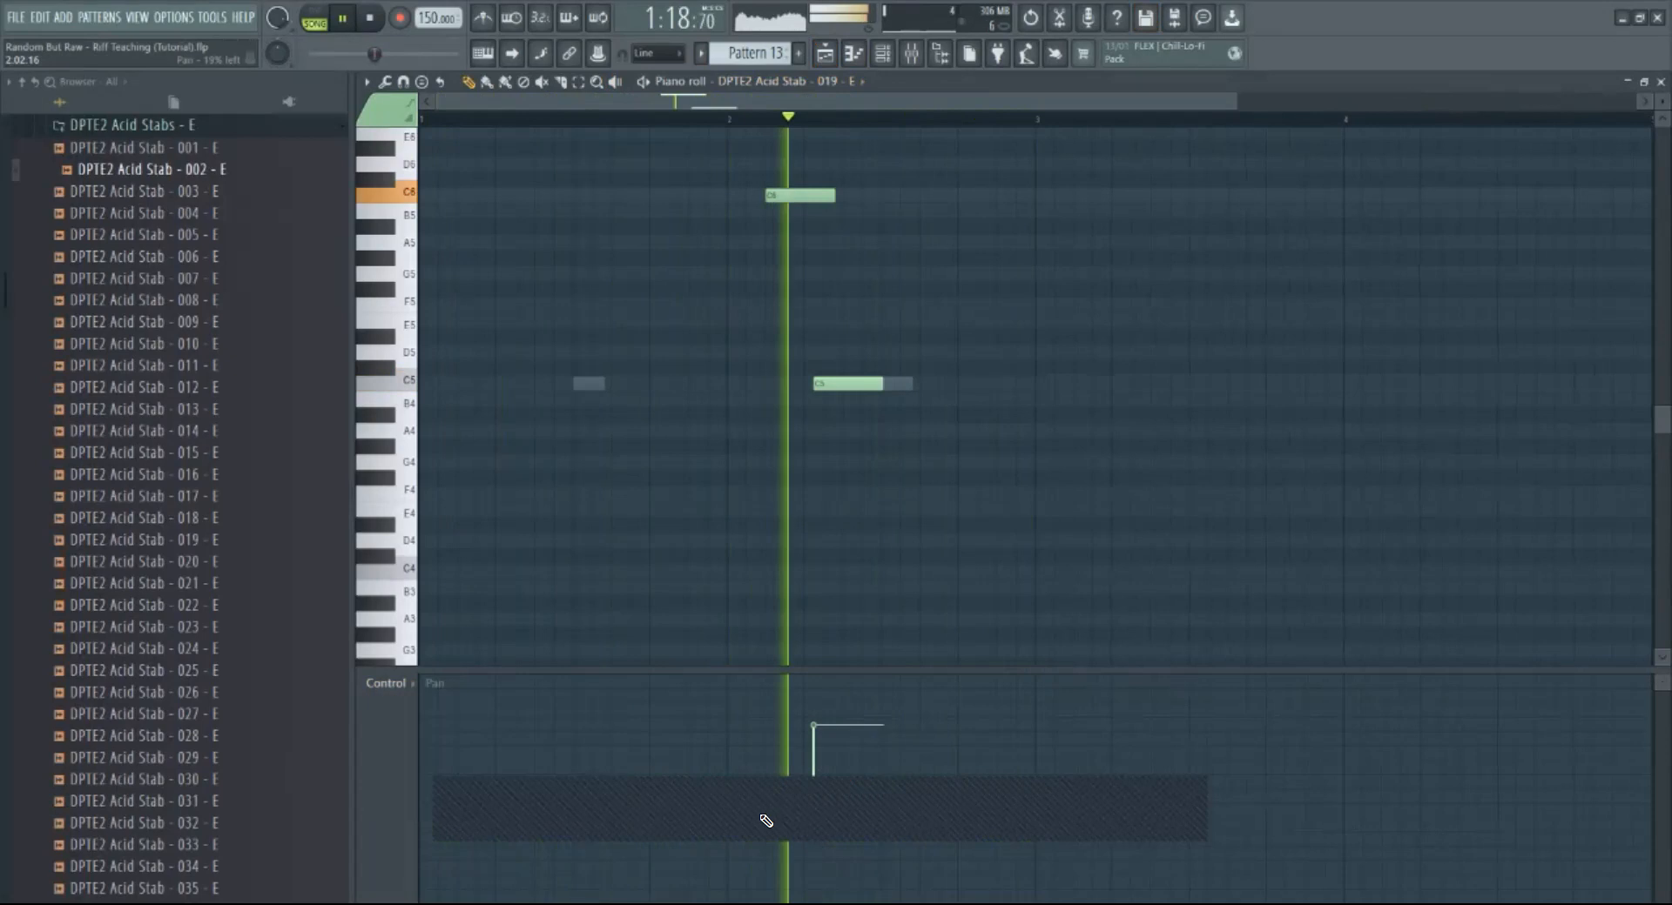
pyautogui.press('l')
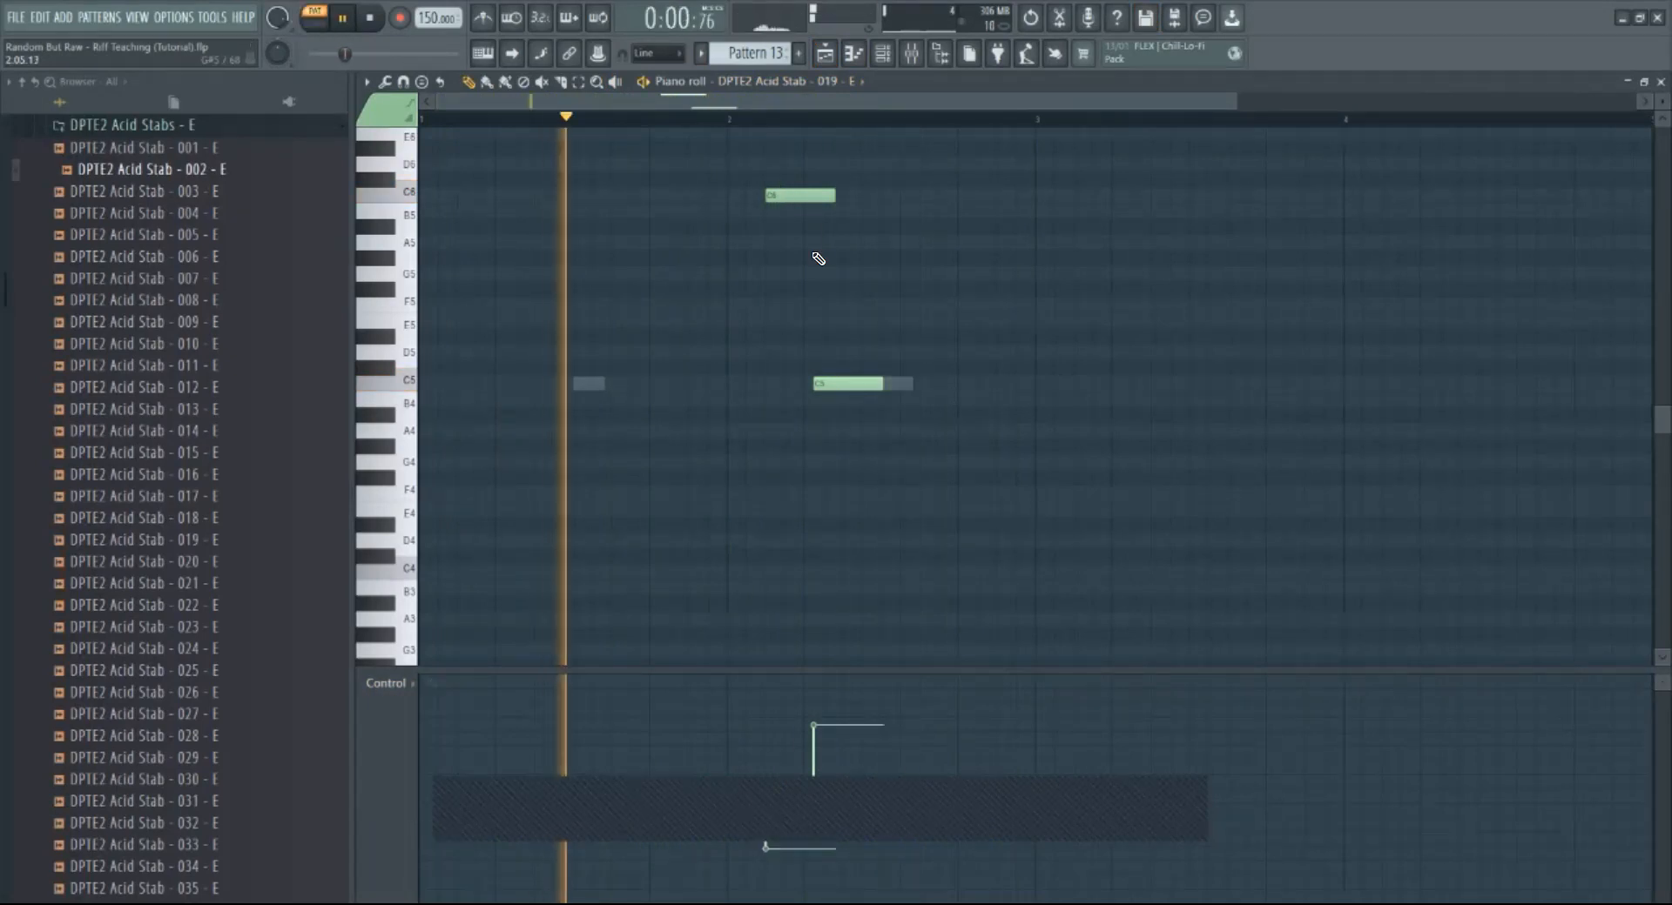
# Step: Return to the playlist in song mode and fill Track 10 with Pattern 13 clips from bar 65 through bar 96
pyautogui.click(879, 56)
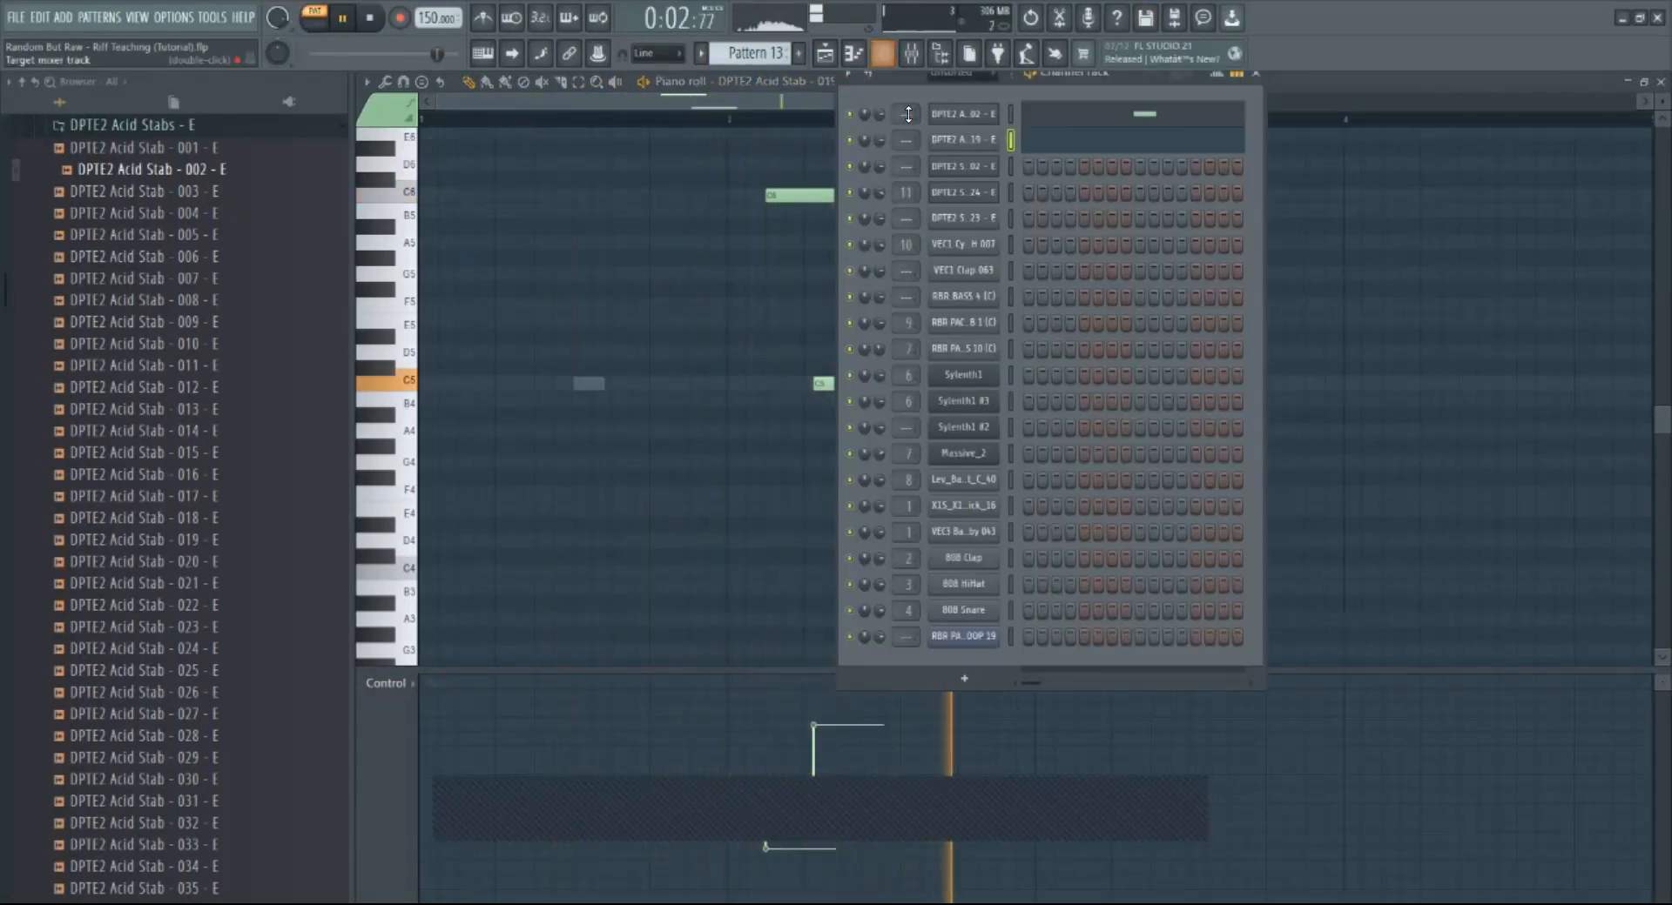
pyautogui.click(825, 56)
pyautogui.click(322, 23)
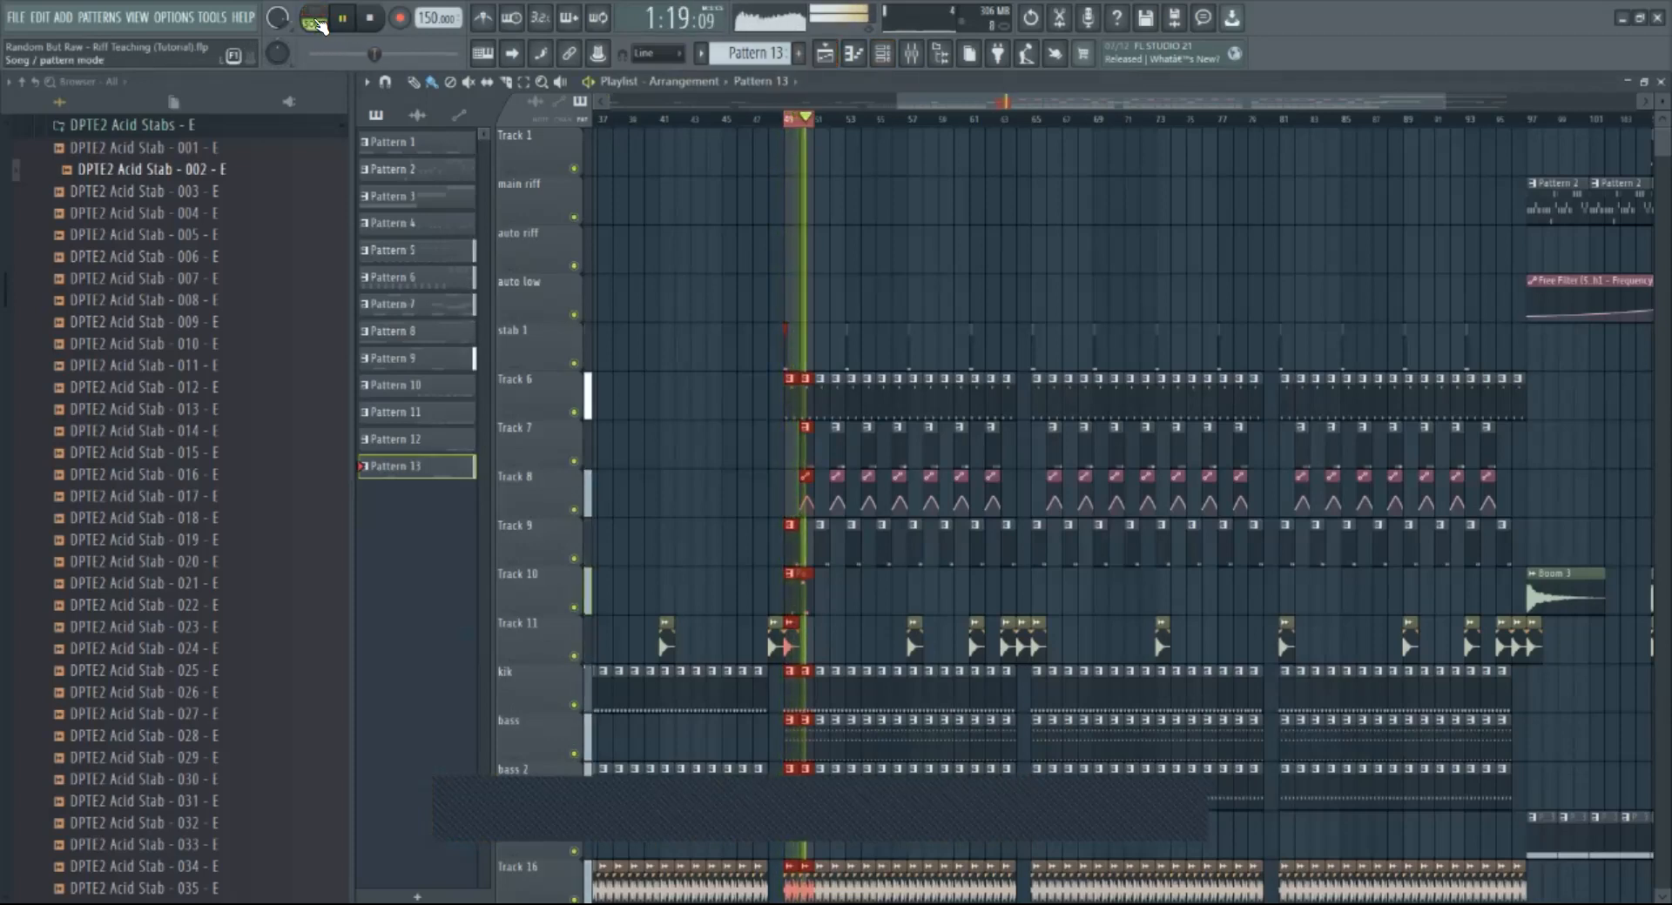
pyautogui.press('space')
pyautogui.click(691, 116)
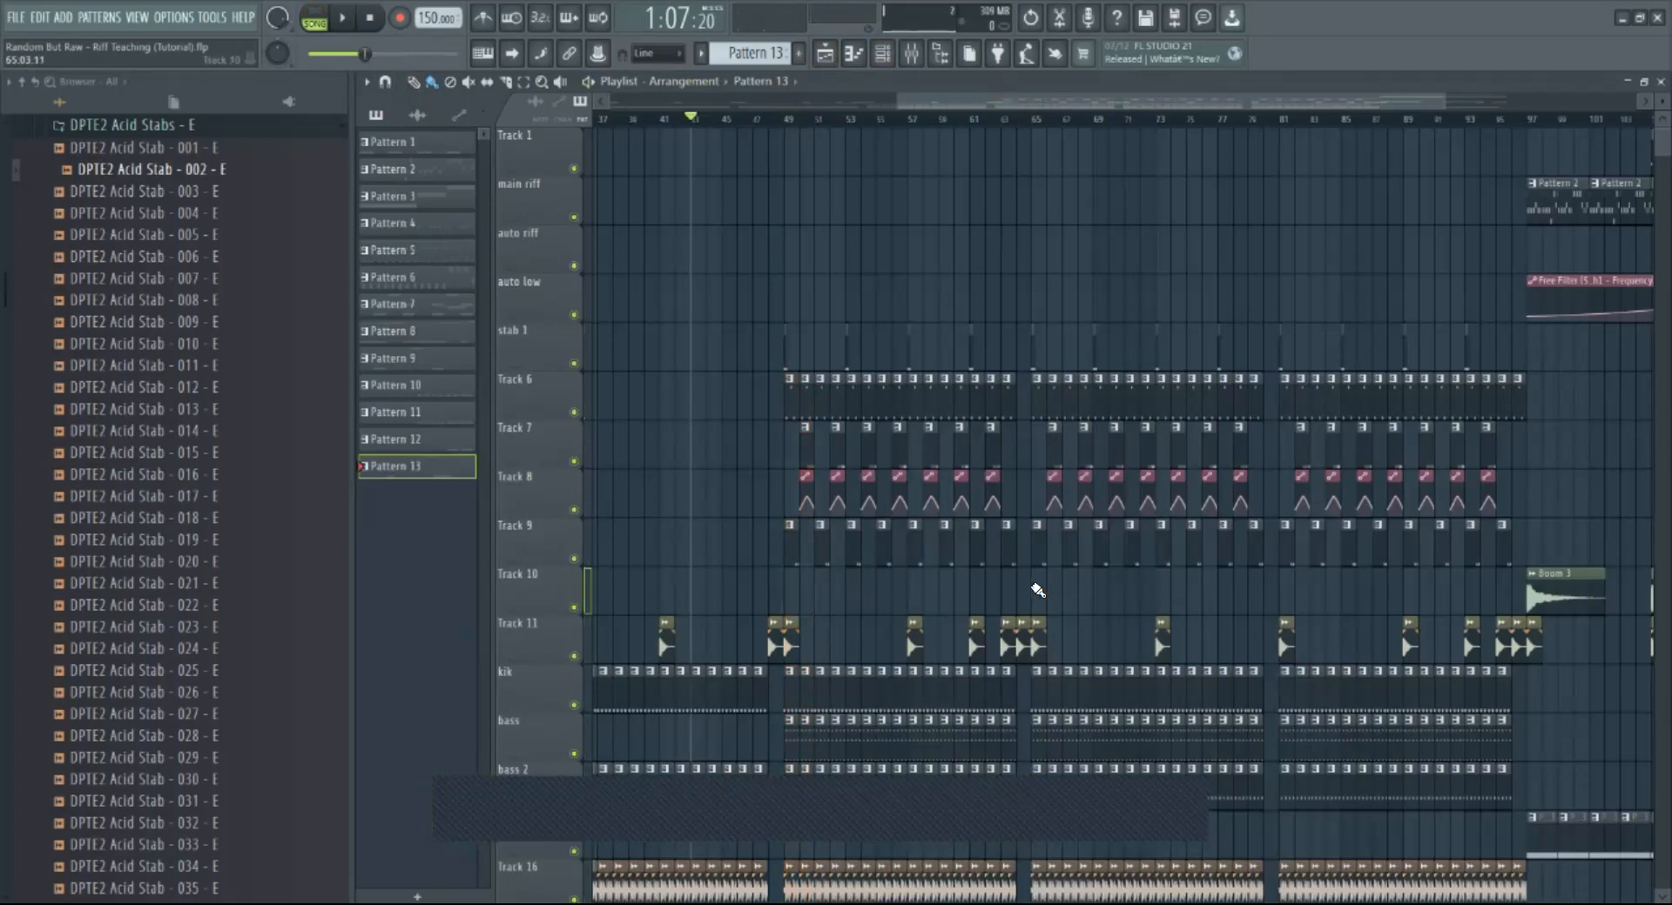
pyautogui.moveTo(1037, 590); pyautogui.dragTo(1315, 587)
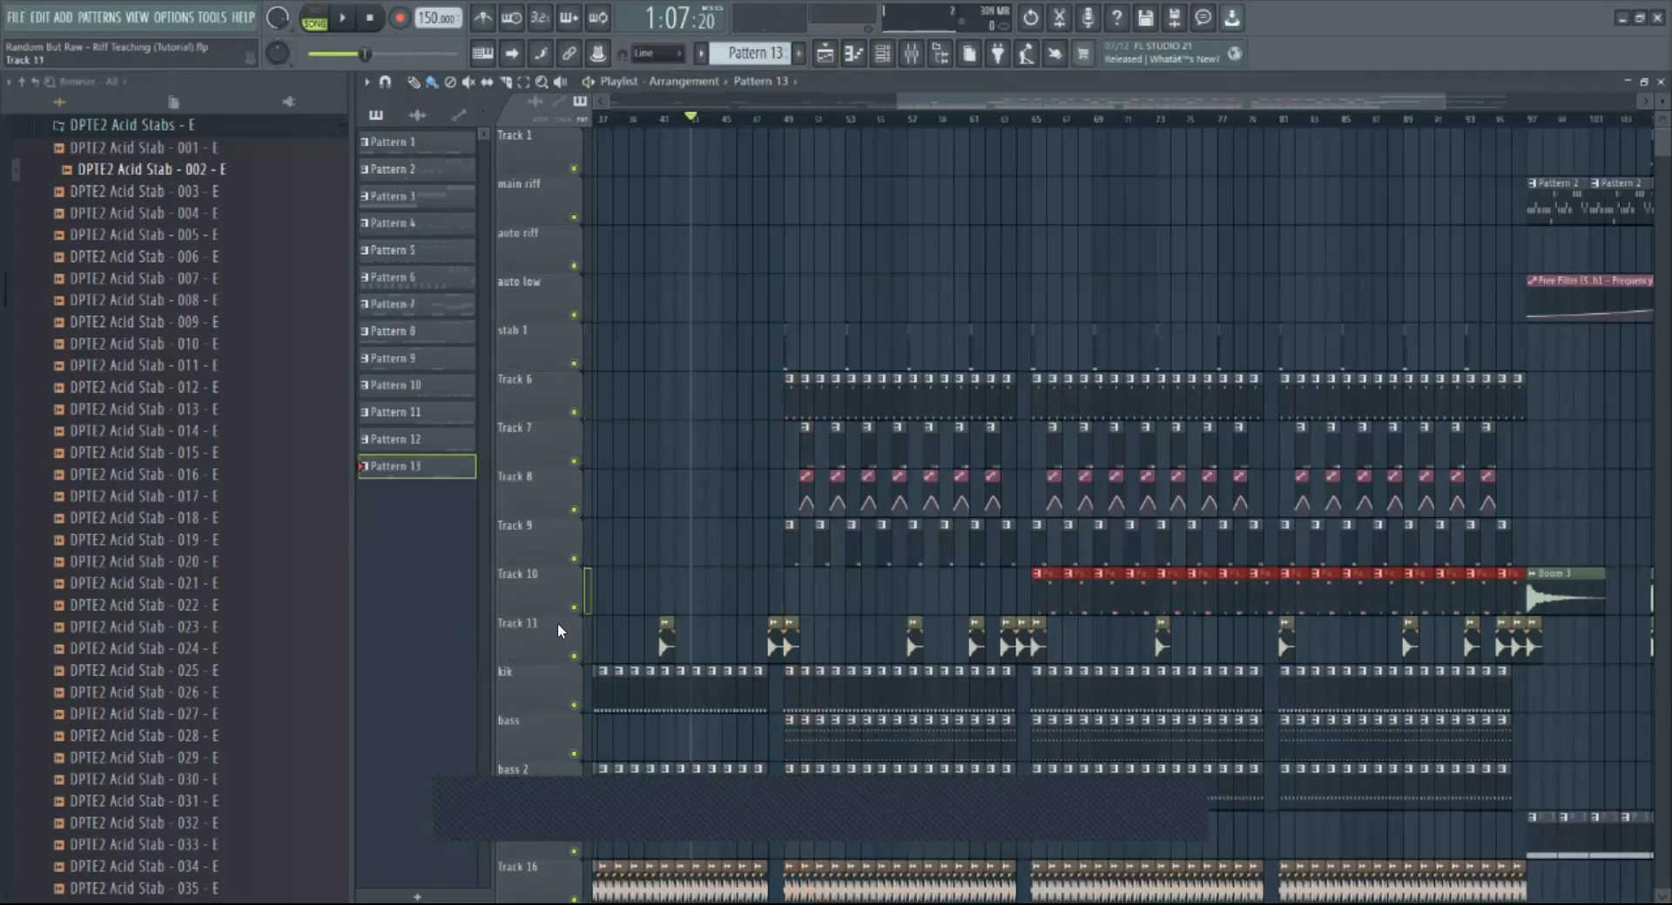
# Step: Insert a new playlist track at Track 10 and move the Pattern 13 clips up into it, away from the Boom 3 clips
pyautogui.rightClick(549, 577)
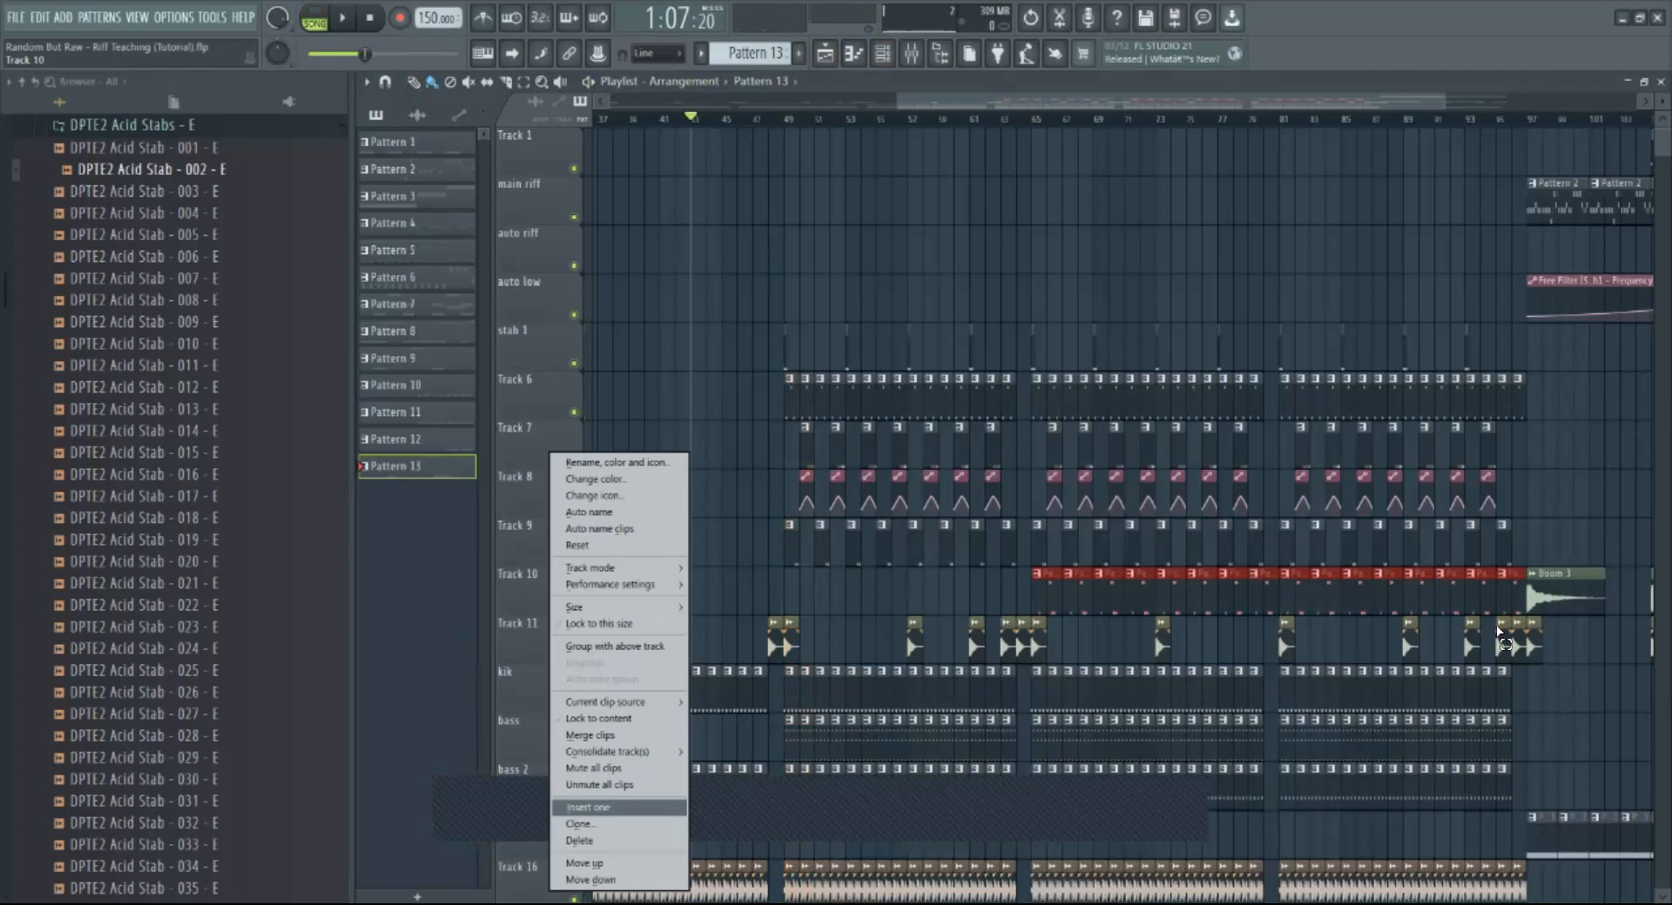
pyautogui.click(592, 807)
pyautogui.moveTo(1503, 622); pyautogui.dragTo(1504, 572)
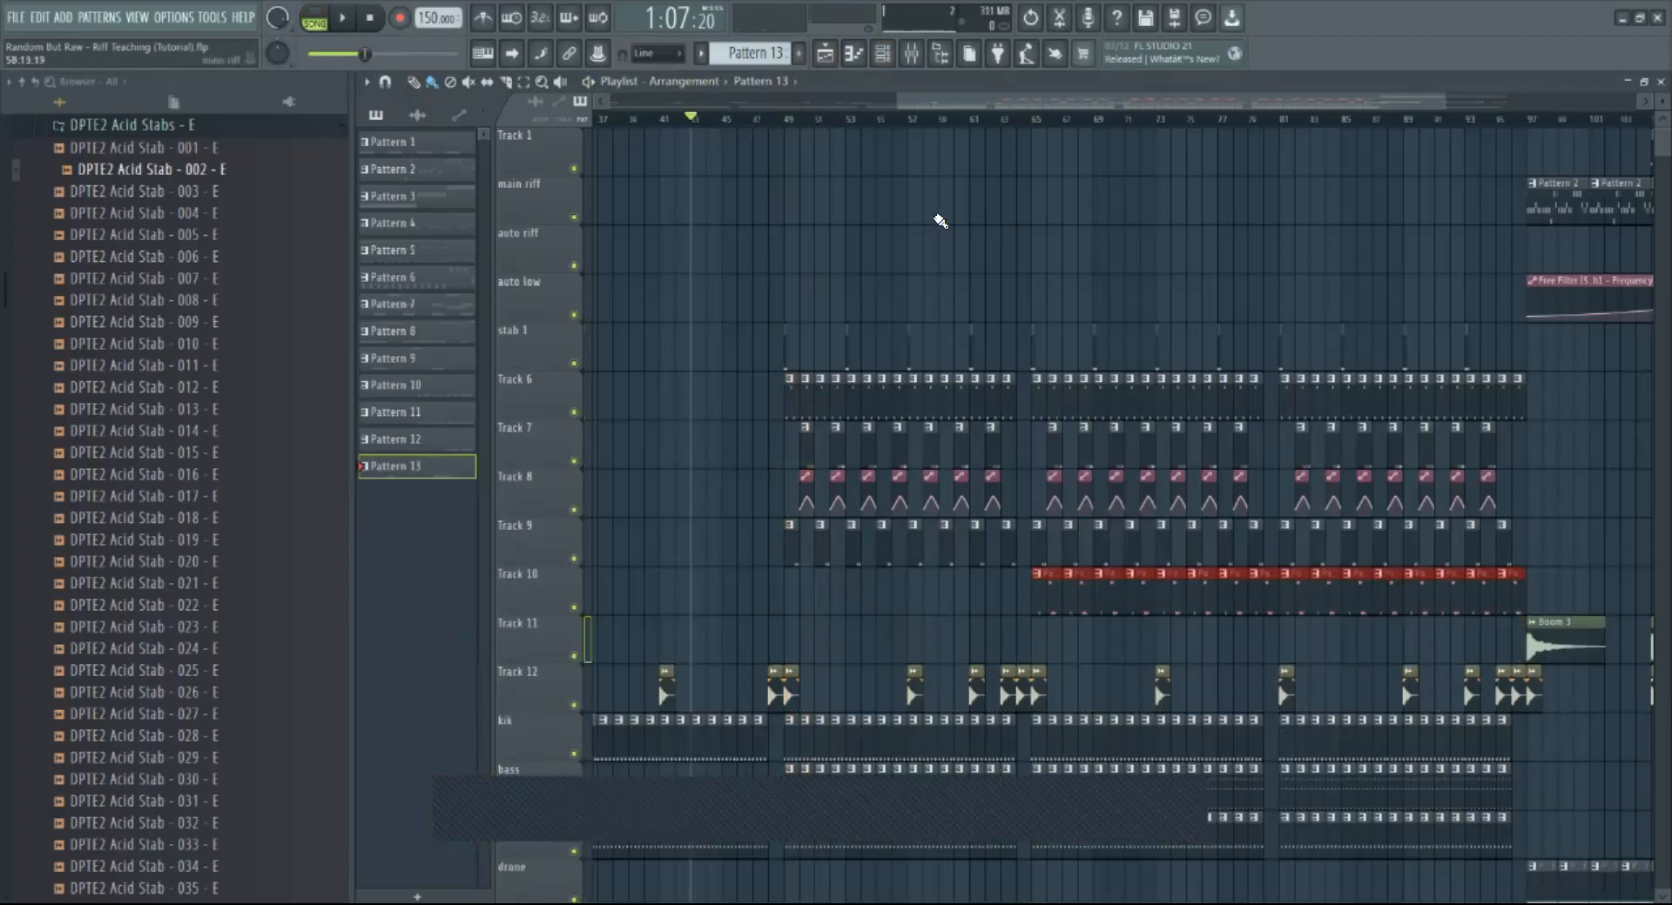
# Step: Play from bar 33 and copy the Track 7, 8 and 9 clips of bars 49 to 56 back to start at bar 41
pyautogui.moveTo(909, 98); pyautogui.dragTo(827, 103)
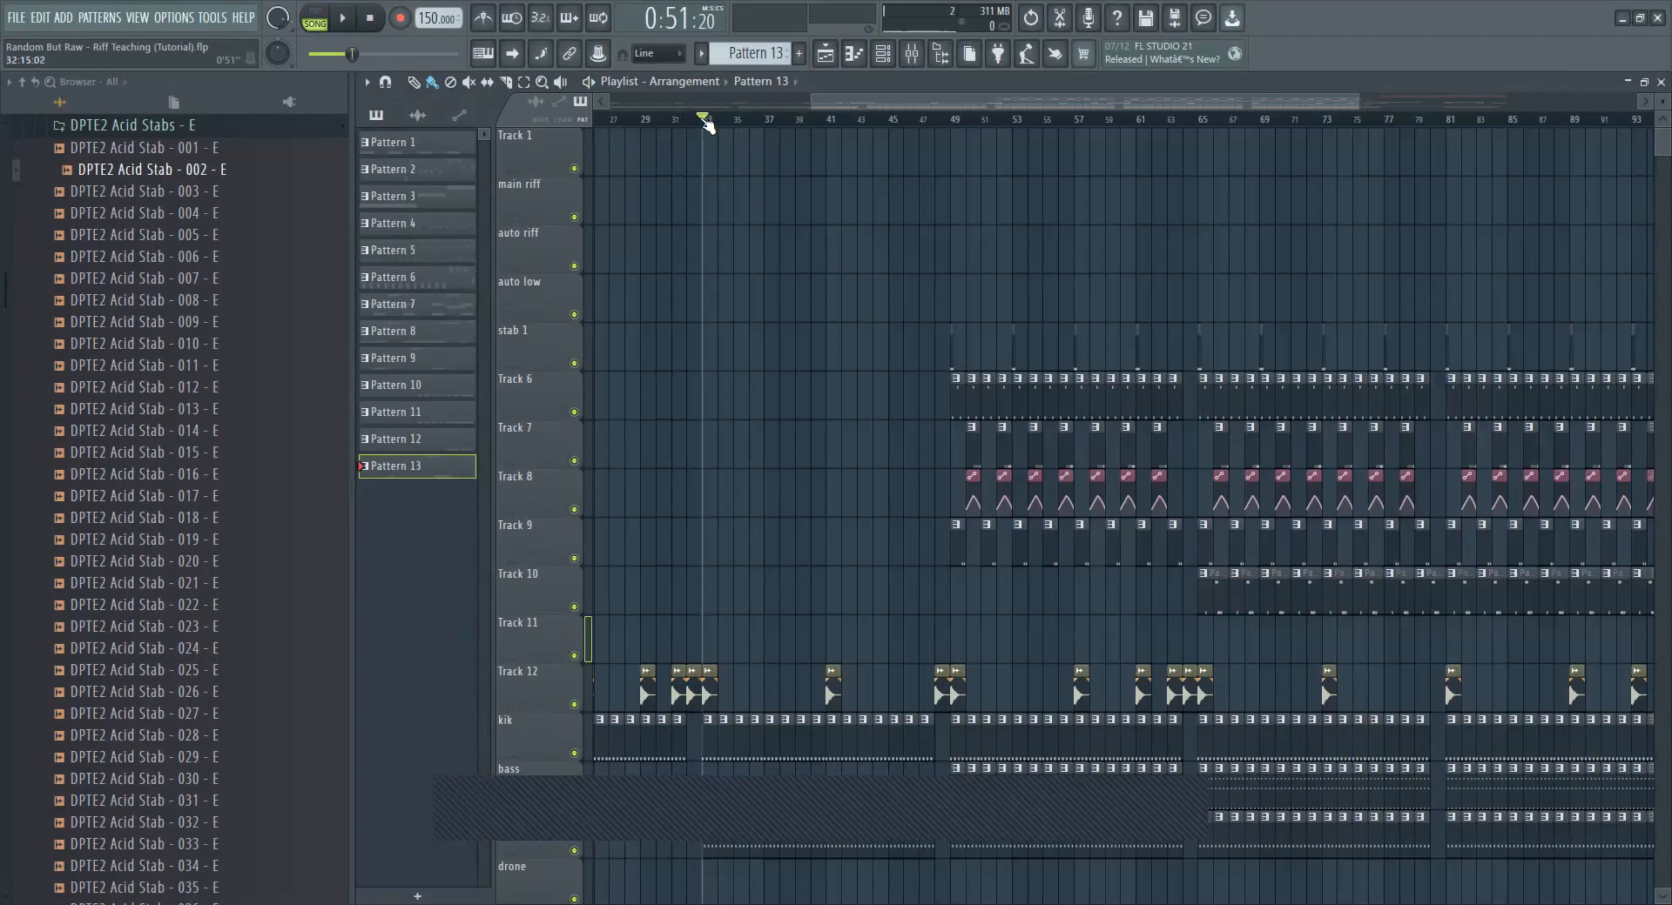
pyautogui.press('space')
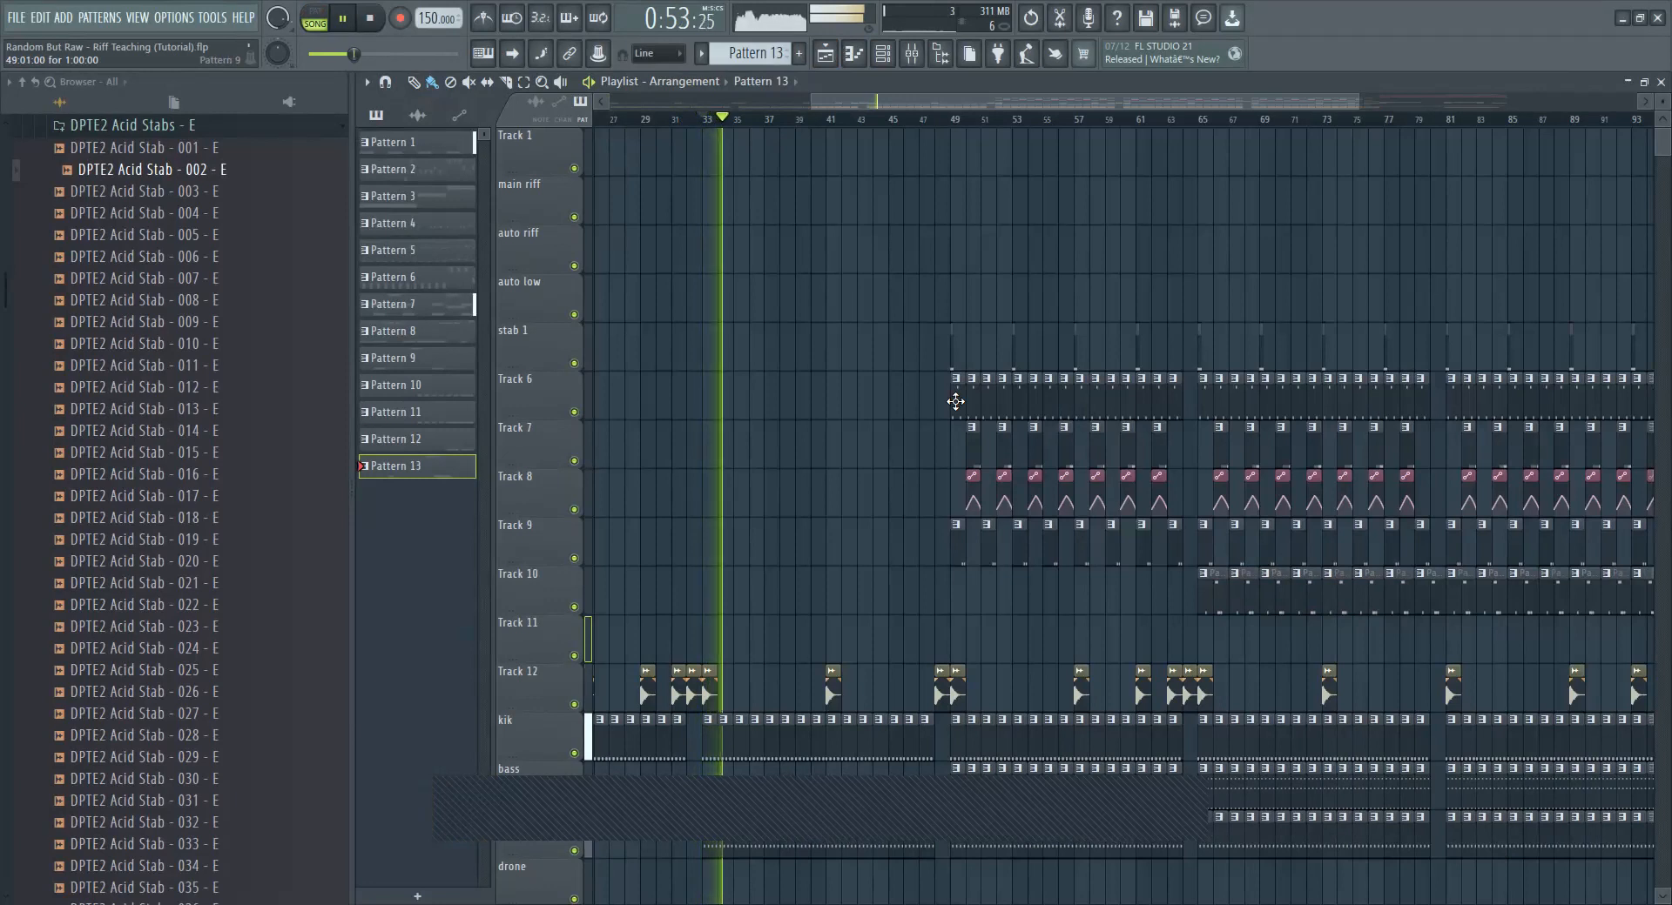
pyautogui.moveTo(915, 421); pyautogui.dragTo(1083, 566)
pyautogui.moveTo(1063, 438); pyautogui.dragTo(941, 443)
# Step: Thin out Tracks 7 and 8 by deleting their clips at bars 44, 48, 52, 56 and 60
pyautogui.rightClick(942, 443)
pyautogui.rightClick(949, 475)
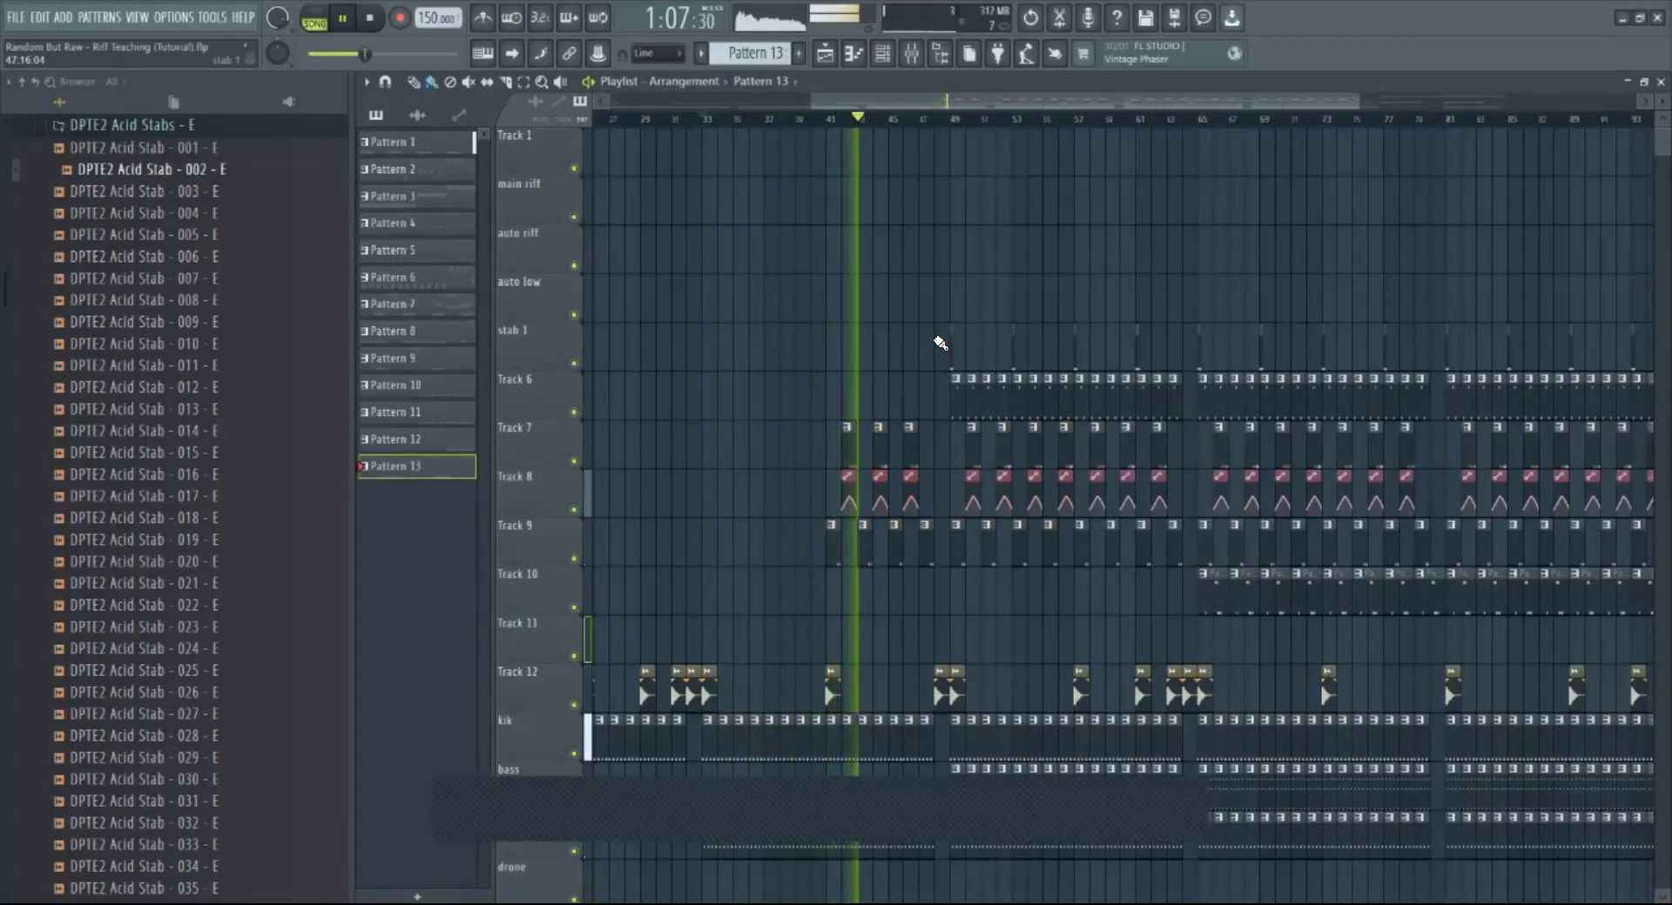
pyautogui.rightClick(896, 446)
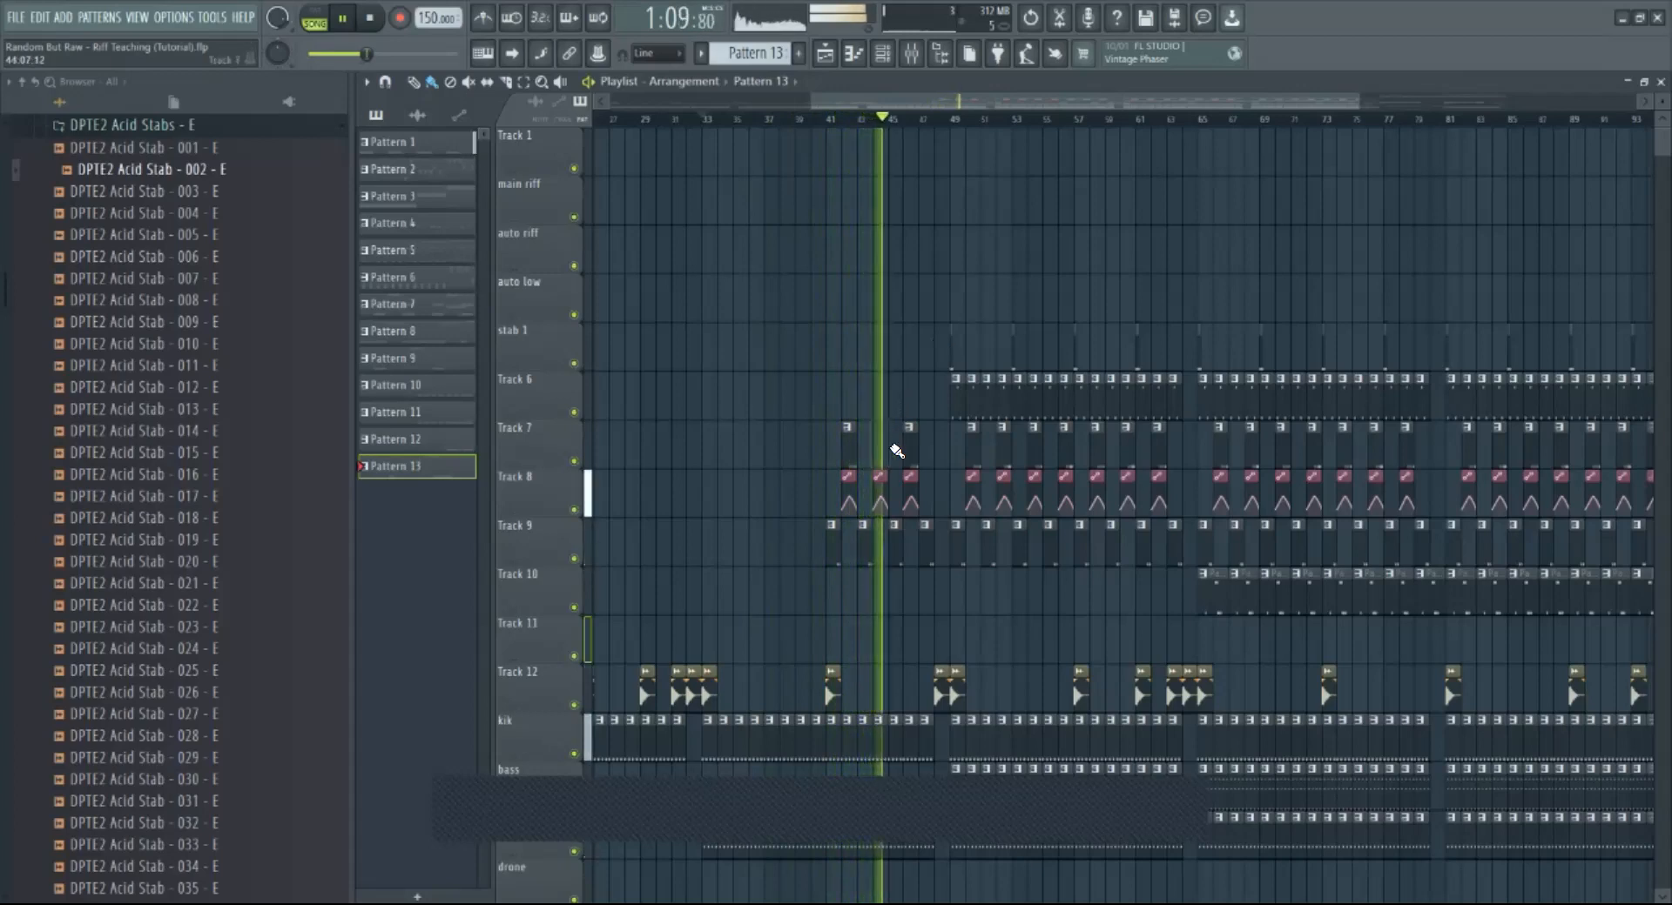
pyautogui.rightClick(1002, 452)
pyautogui.rightClick(1006, 477)
pyautogui.rightClick(1084, 457)
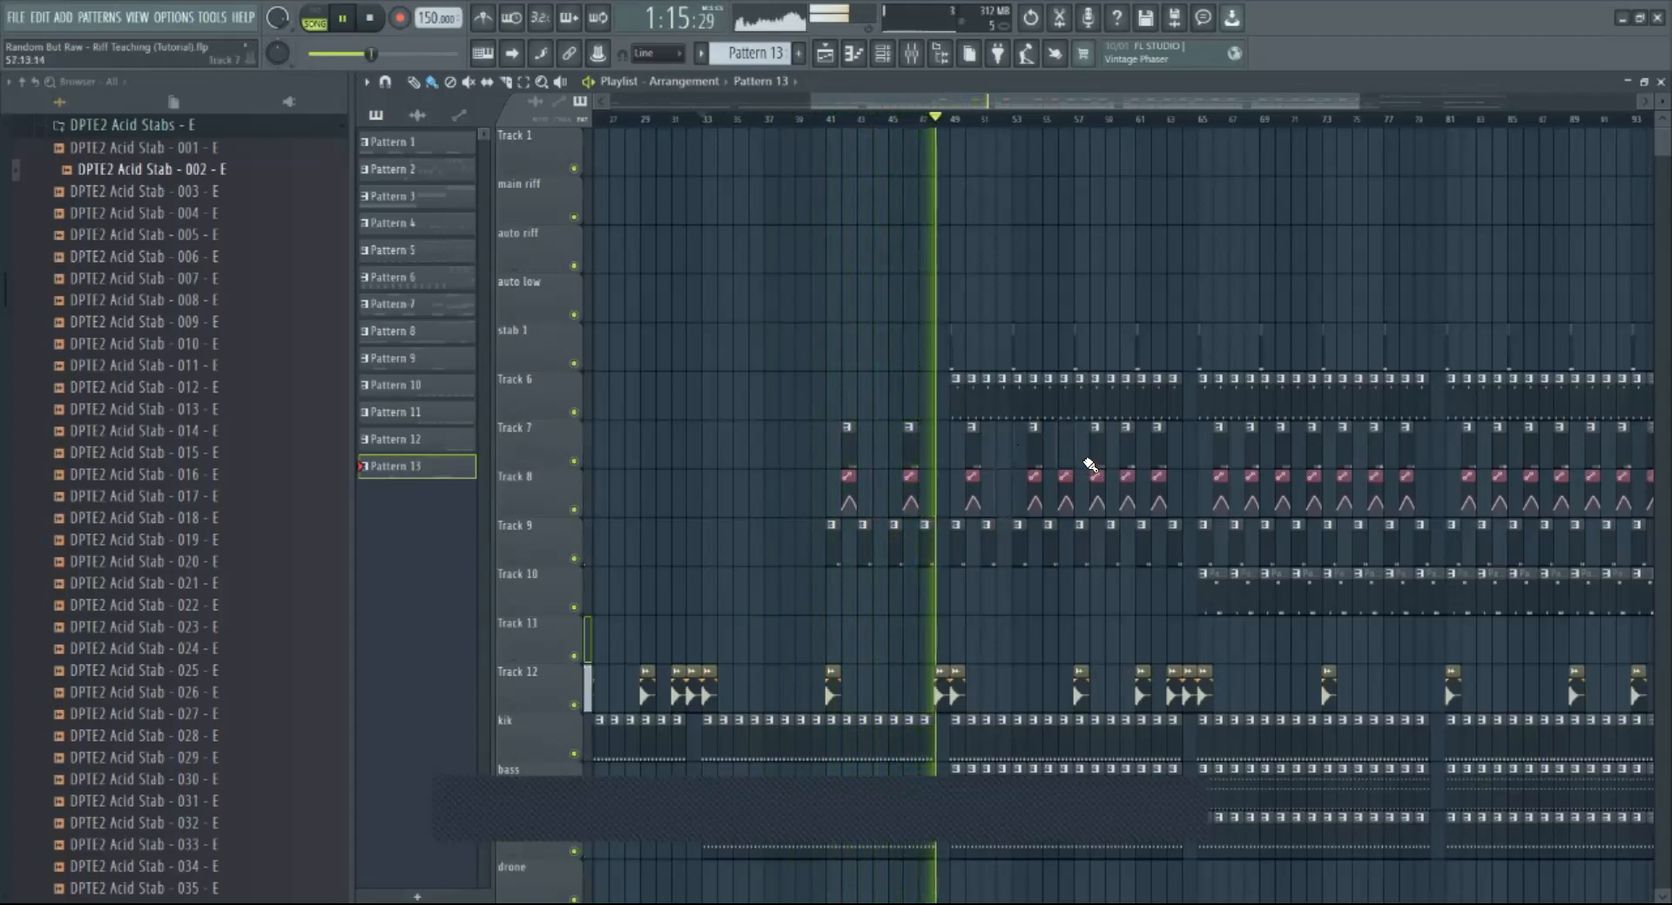
pyautogui.rightClick(1064, 486)
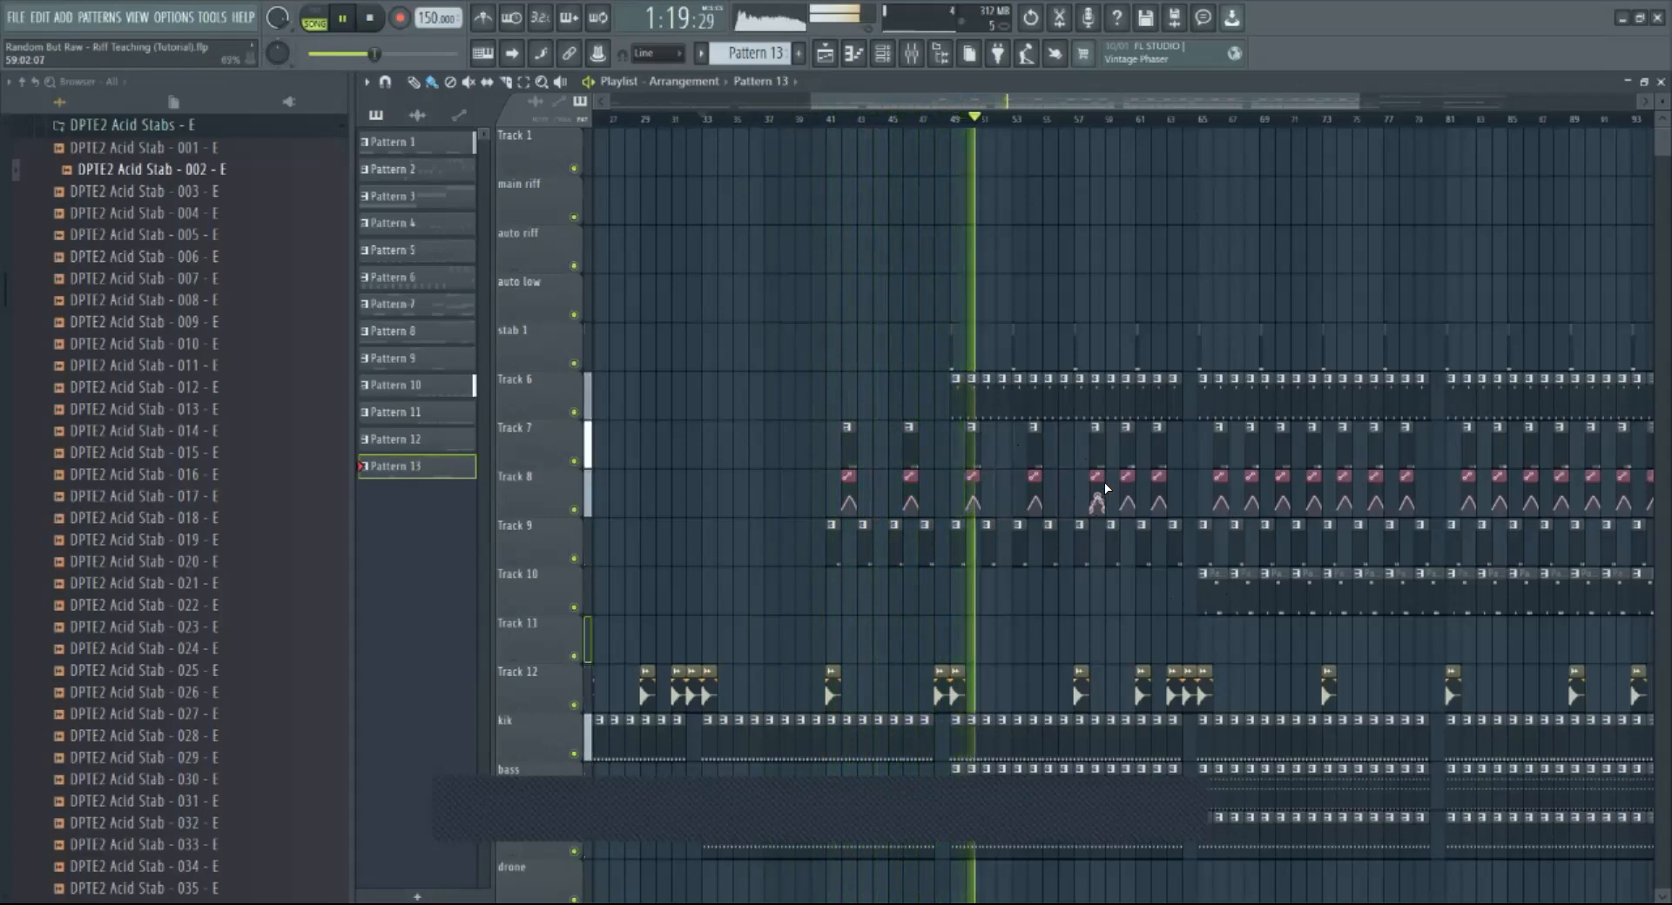
pyautogui.rightClick(1141, 446)
pyautogui.rightClick(1125, 494)
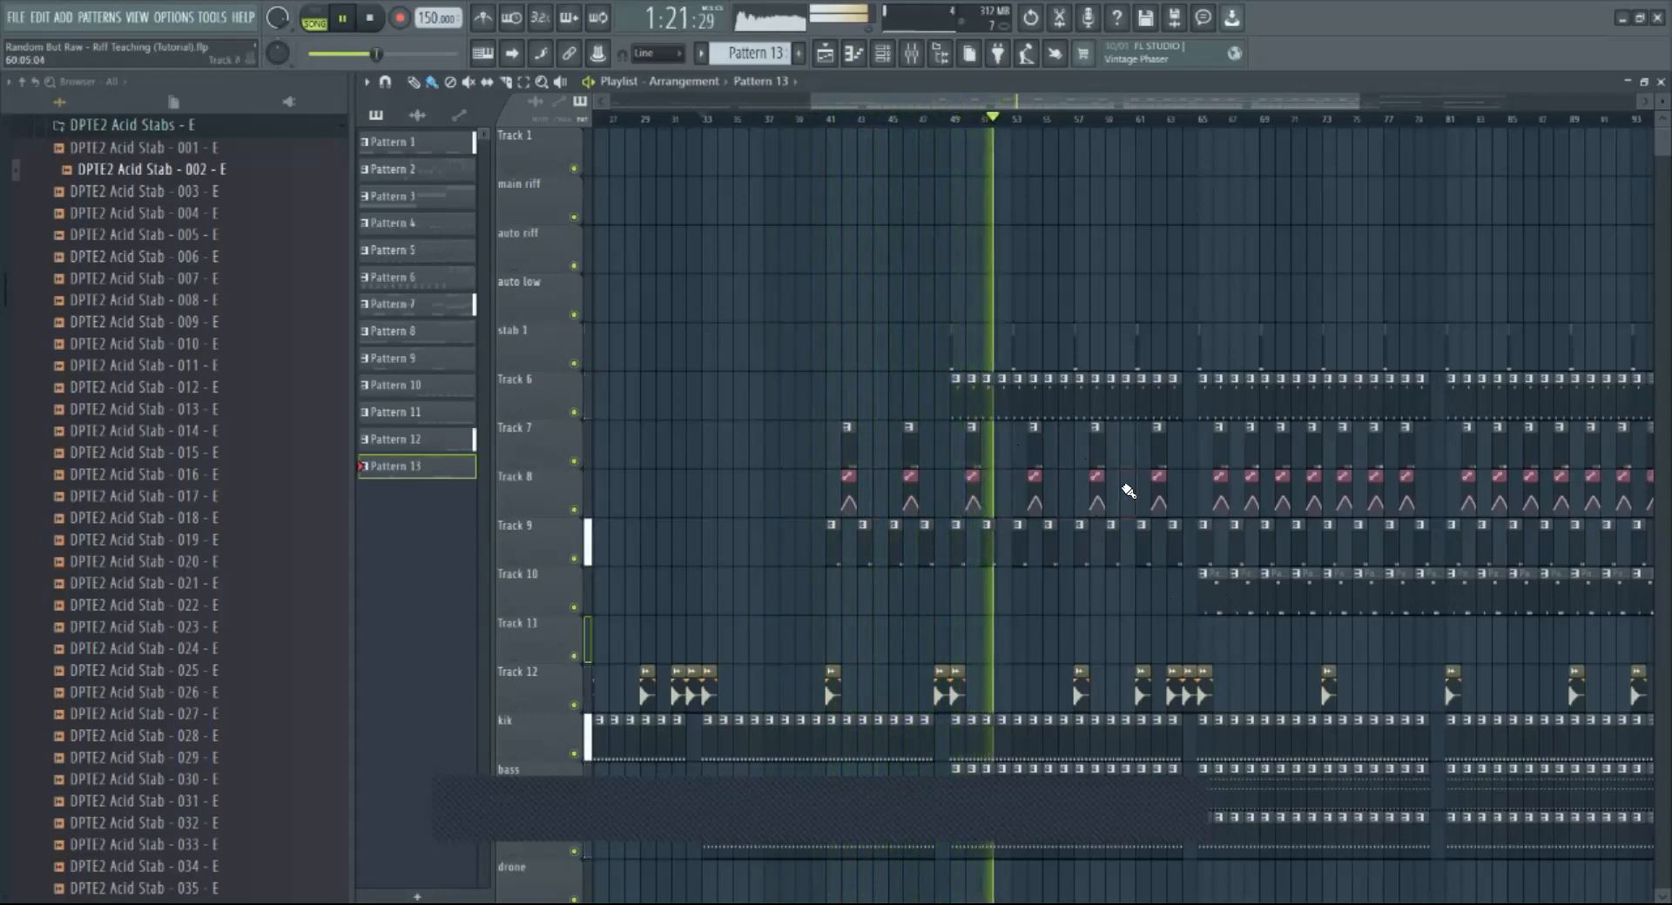
# Step: Route Pattern 9's DPTE2 Synth Stab - 023 - E to a free mixer track and boost its upper mids with Fruity parametric EQ 2
pyautogui.press('space')
pyautogui.doubleClick(967, 403)
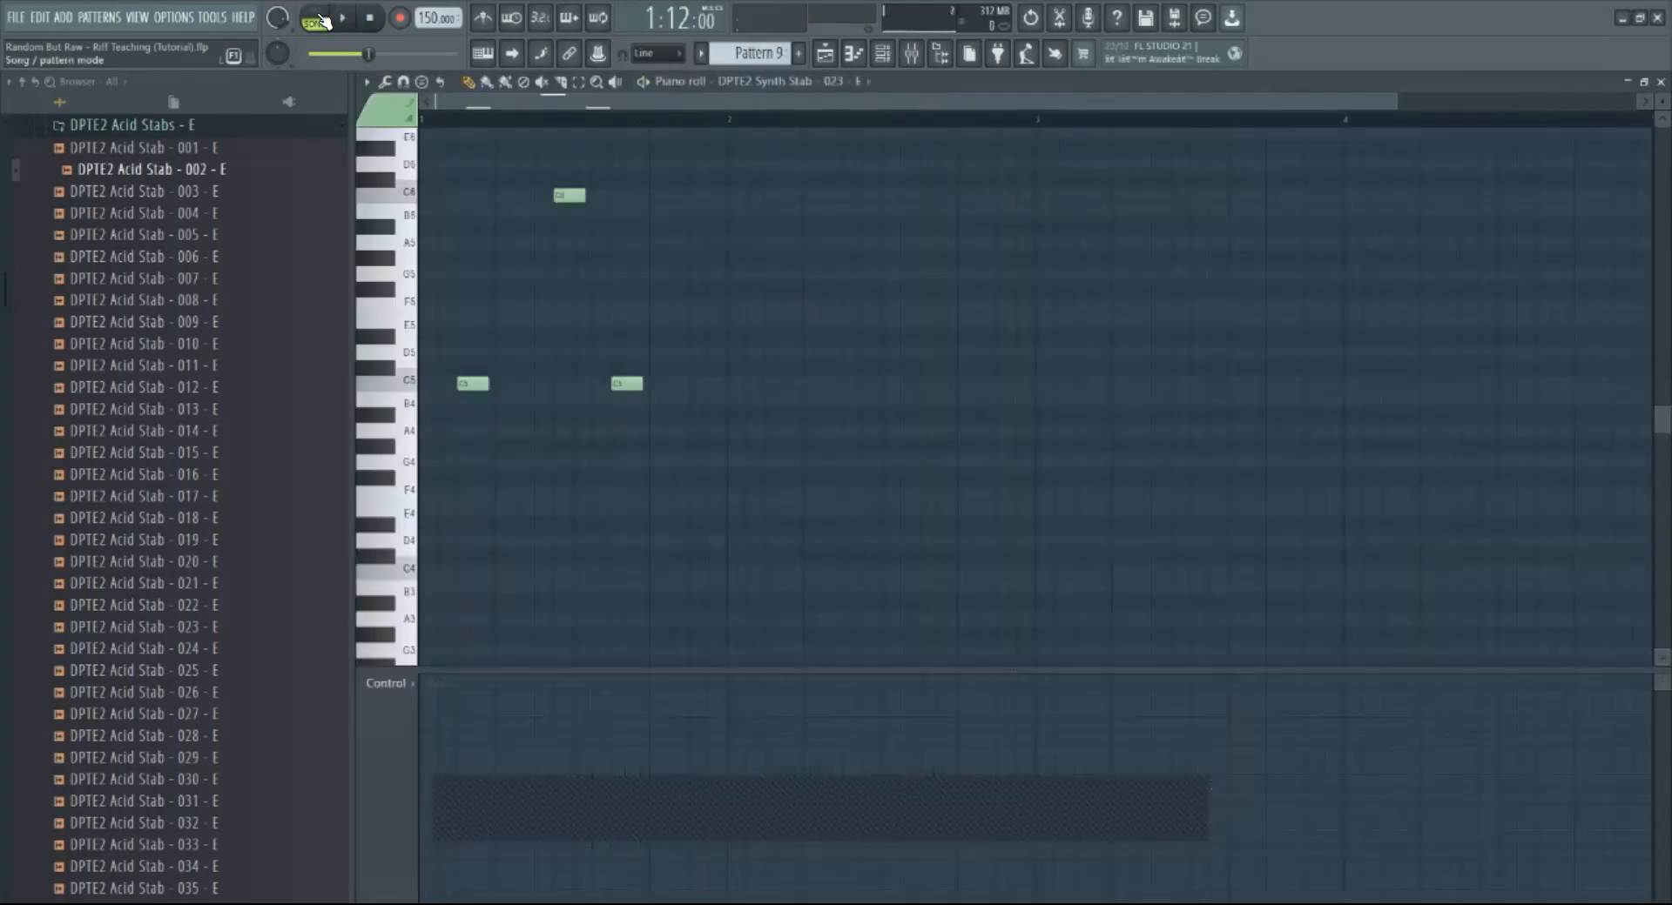
pyautogui.press('space')
pyautogui.click(882, 54)
pyautogui.click(943, 214)
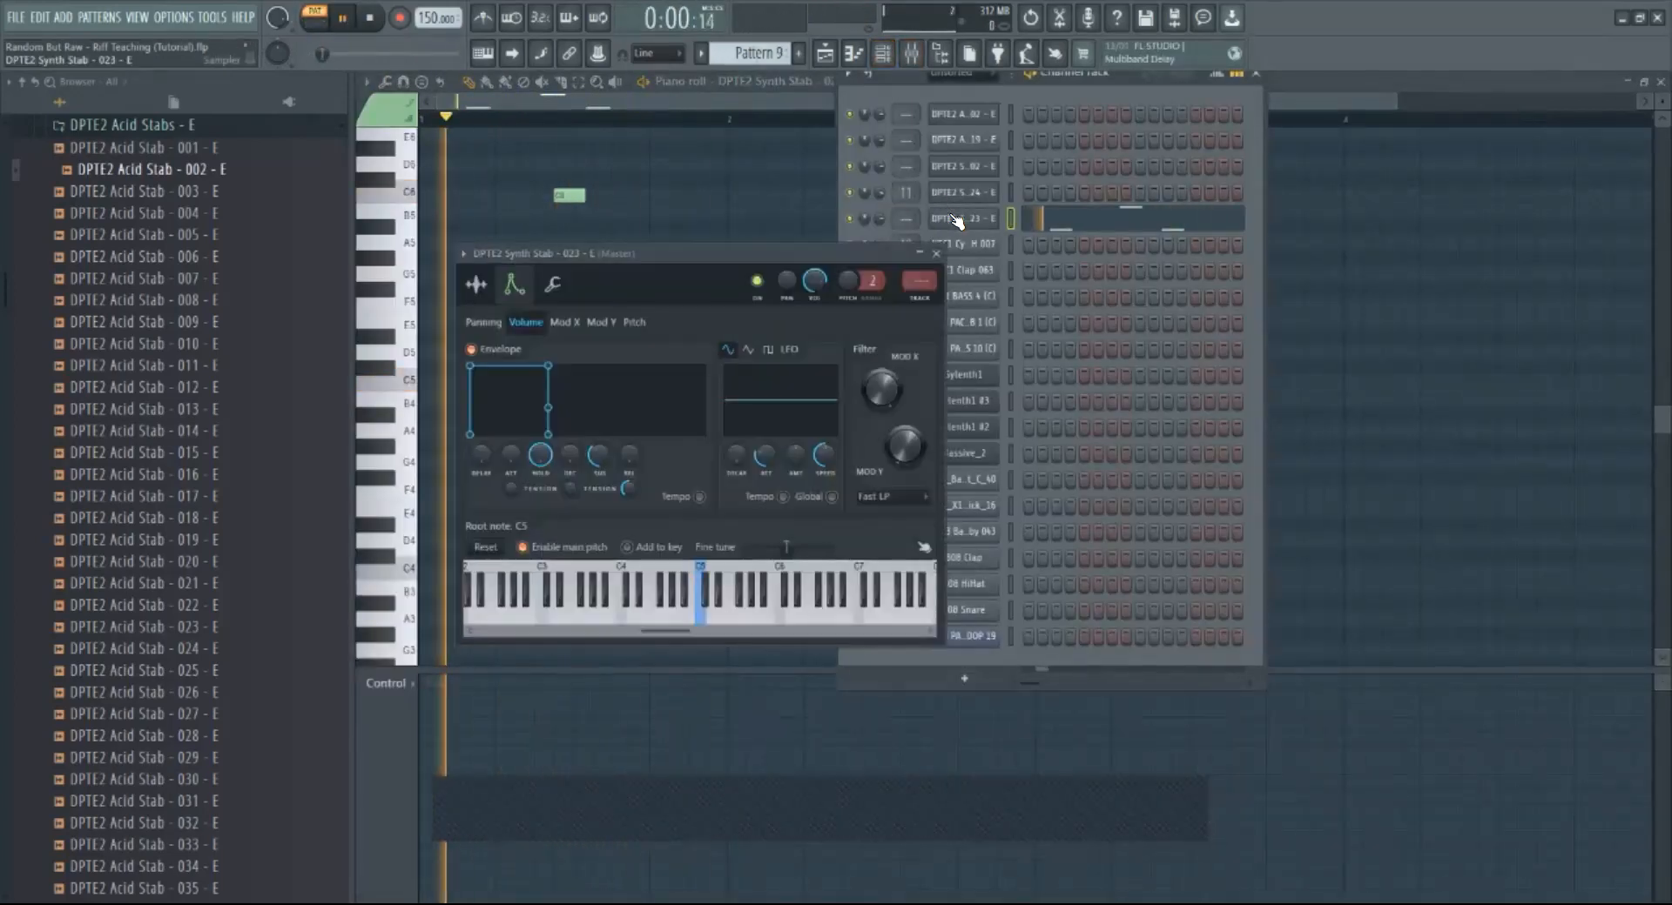
pyautogui.click(462, 253)
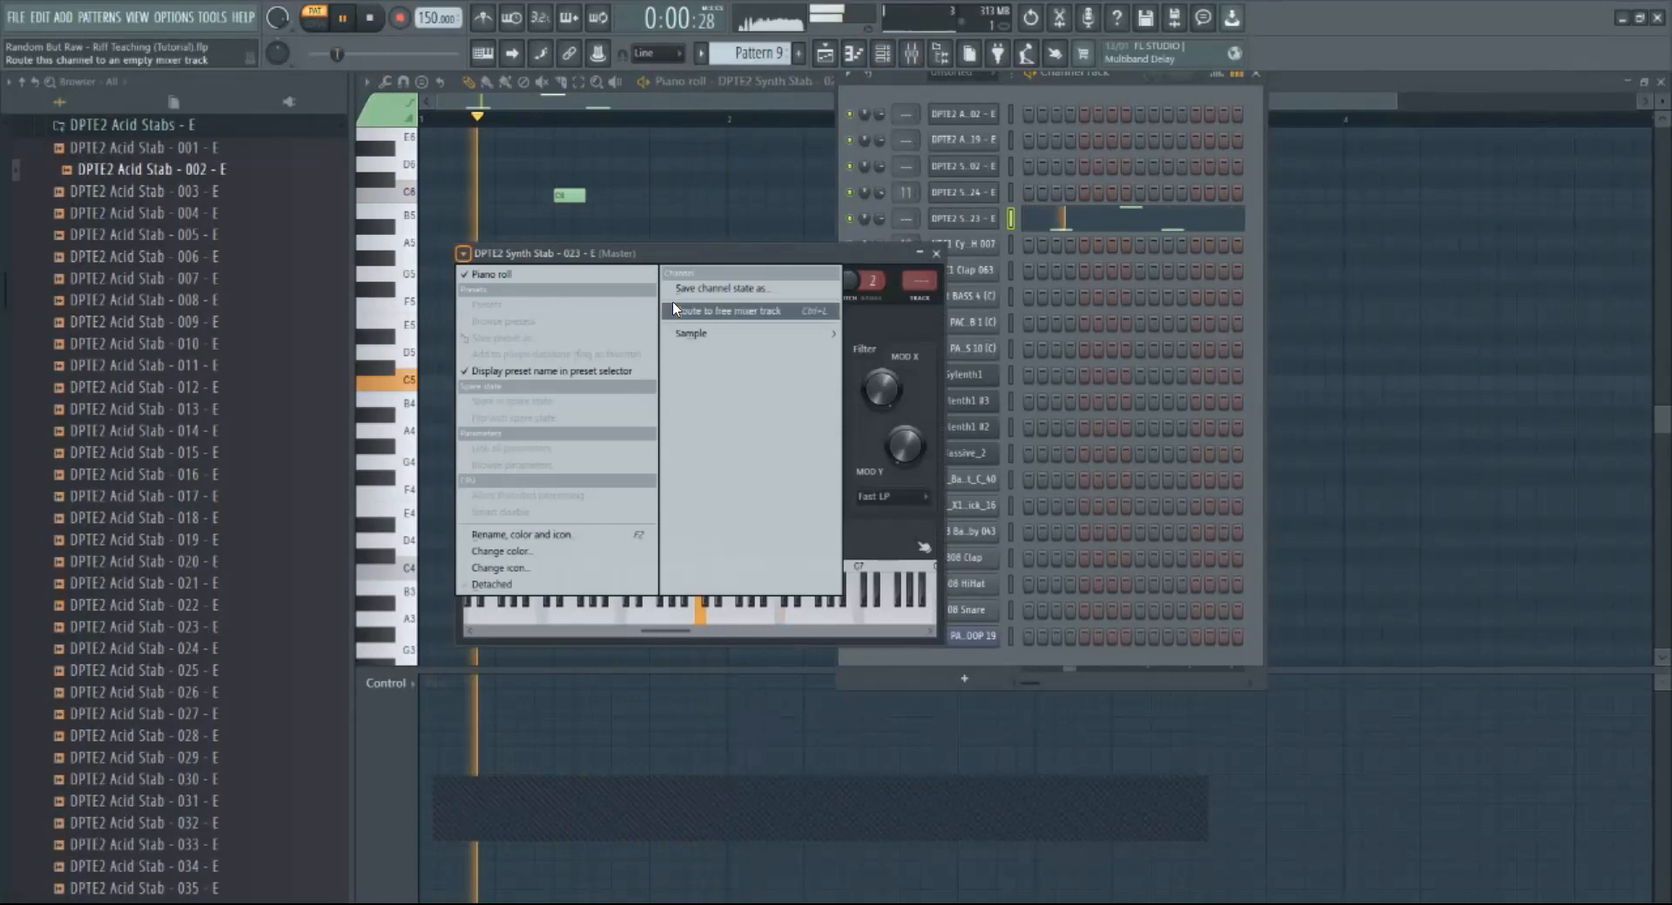
pyautogui.click(673, 305)
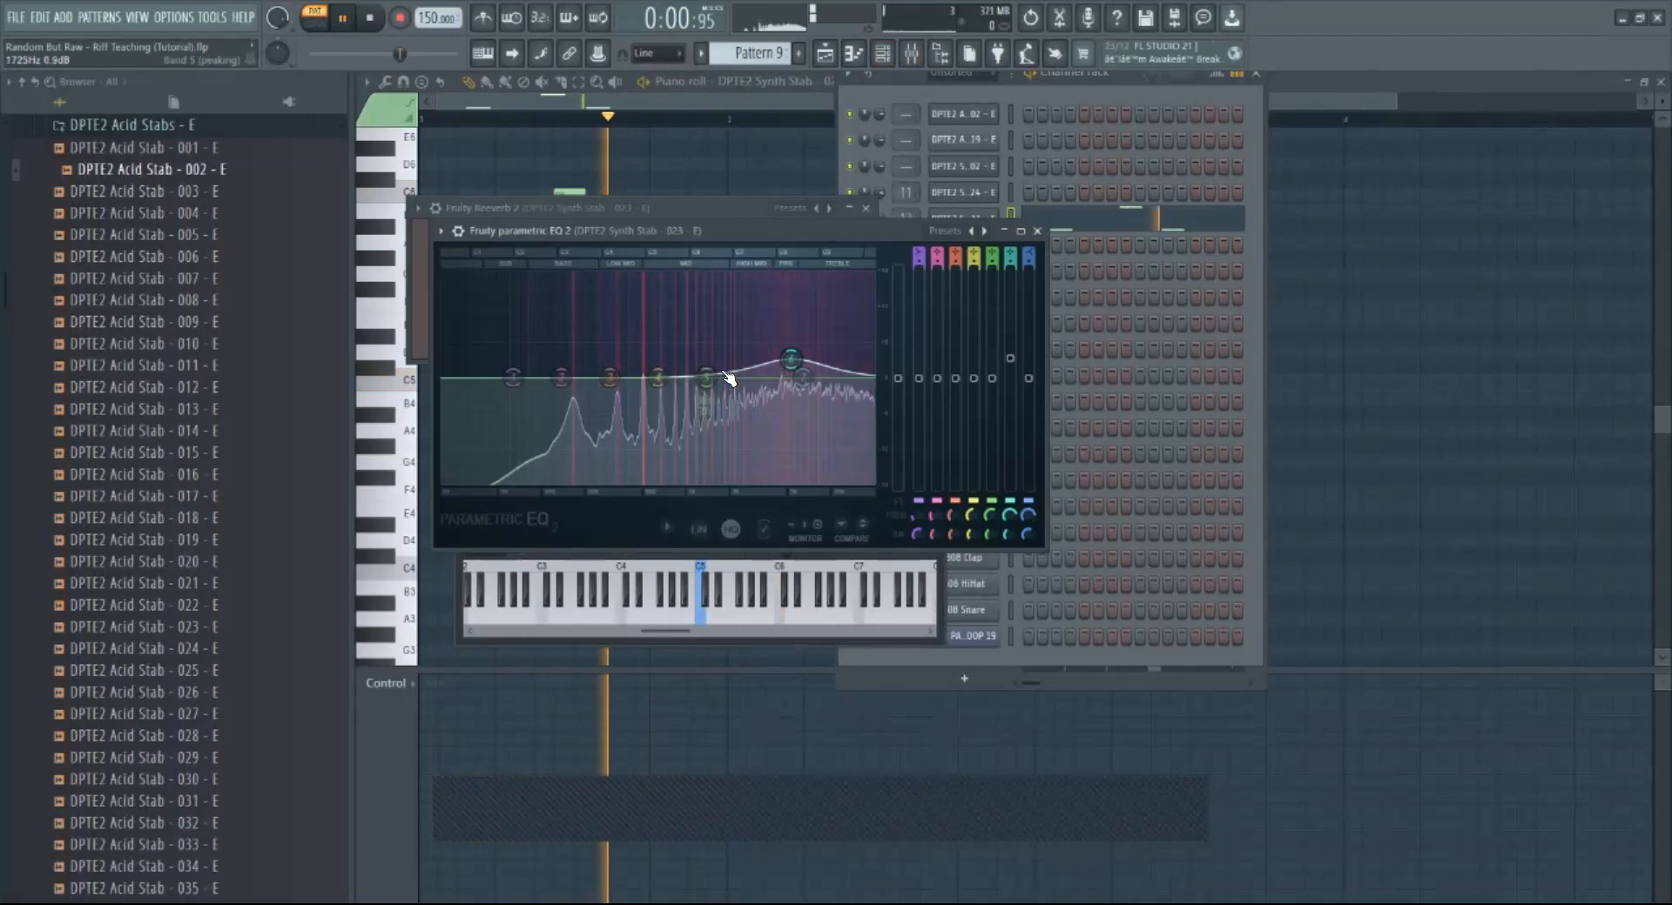
pyautogui.moveTo(705, 377); pyautogui.dragTo(766, 364)
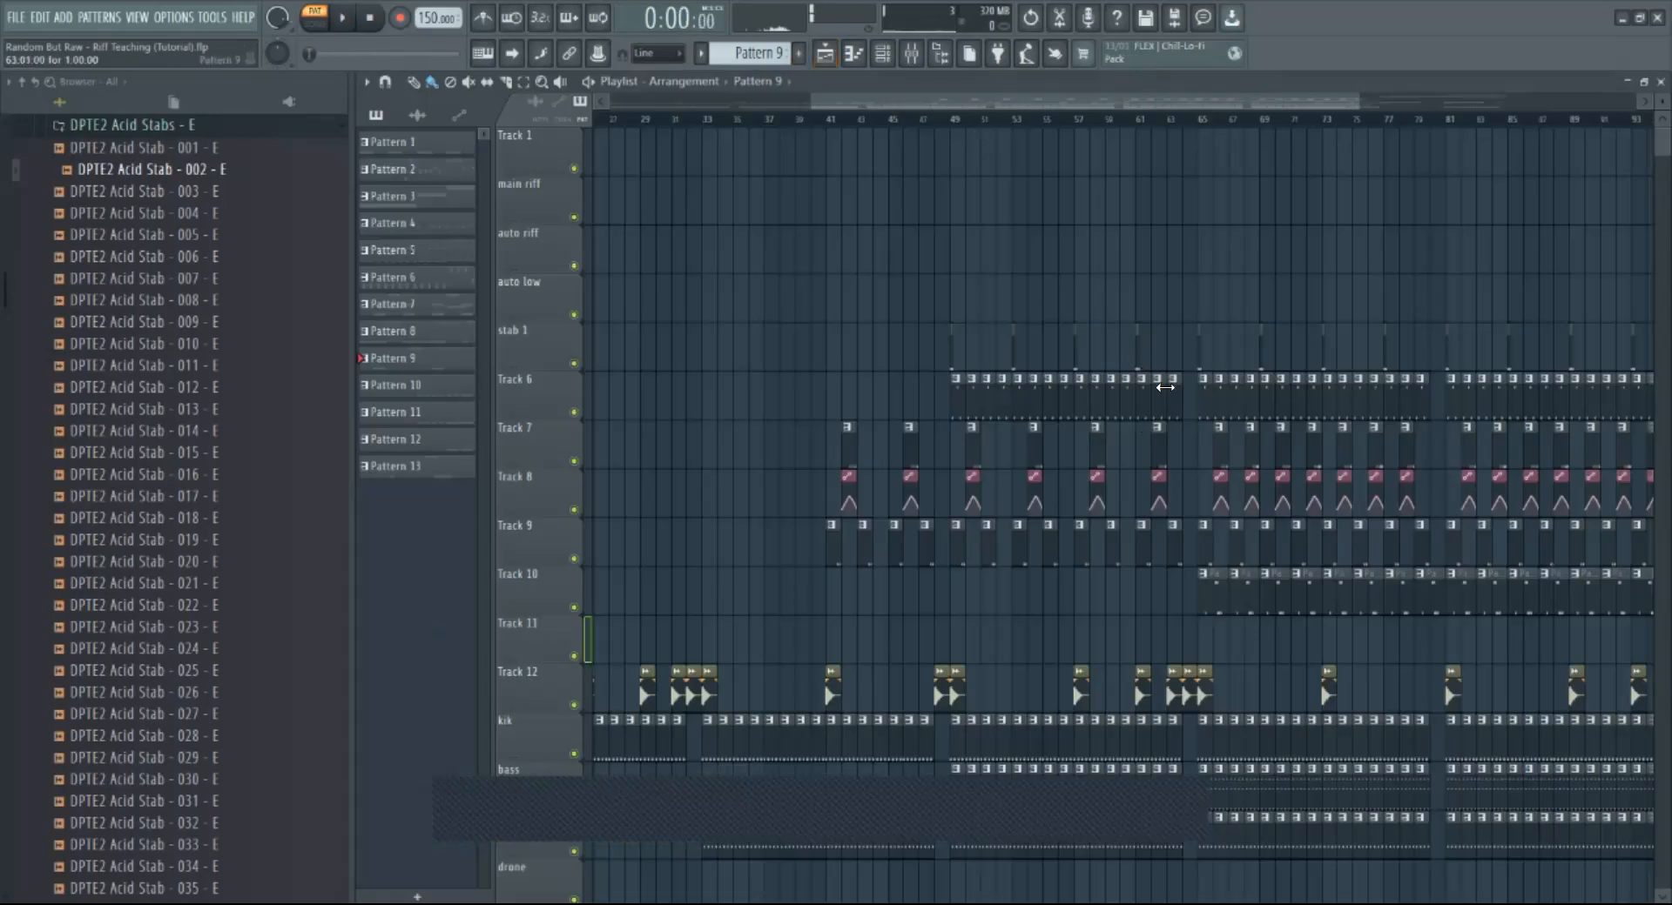
# Step: Delete the Pattern 9 clips on Track 6 before bar 65 and remove the C6 note from that pattern
pyautogui.moveTo(1171, 407); pyautogui.dragTo(920, 395)
pyautogui.moveTo(1401, 393); pyautogui.dragTo(1198, 389)
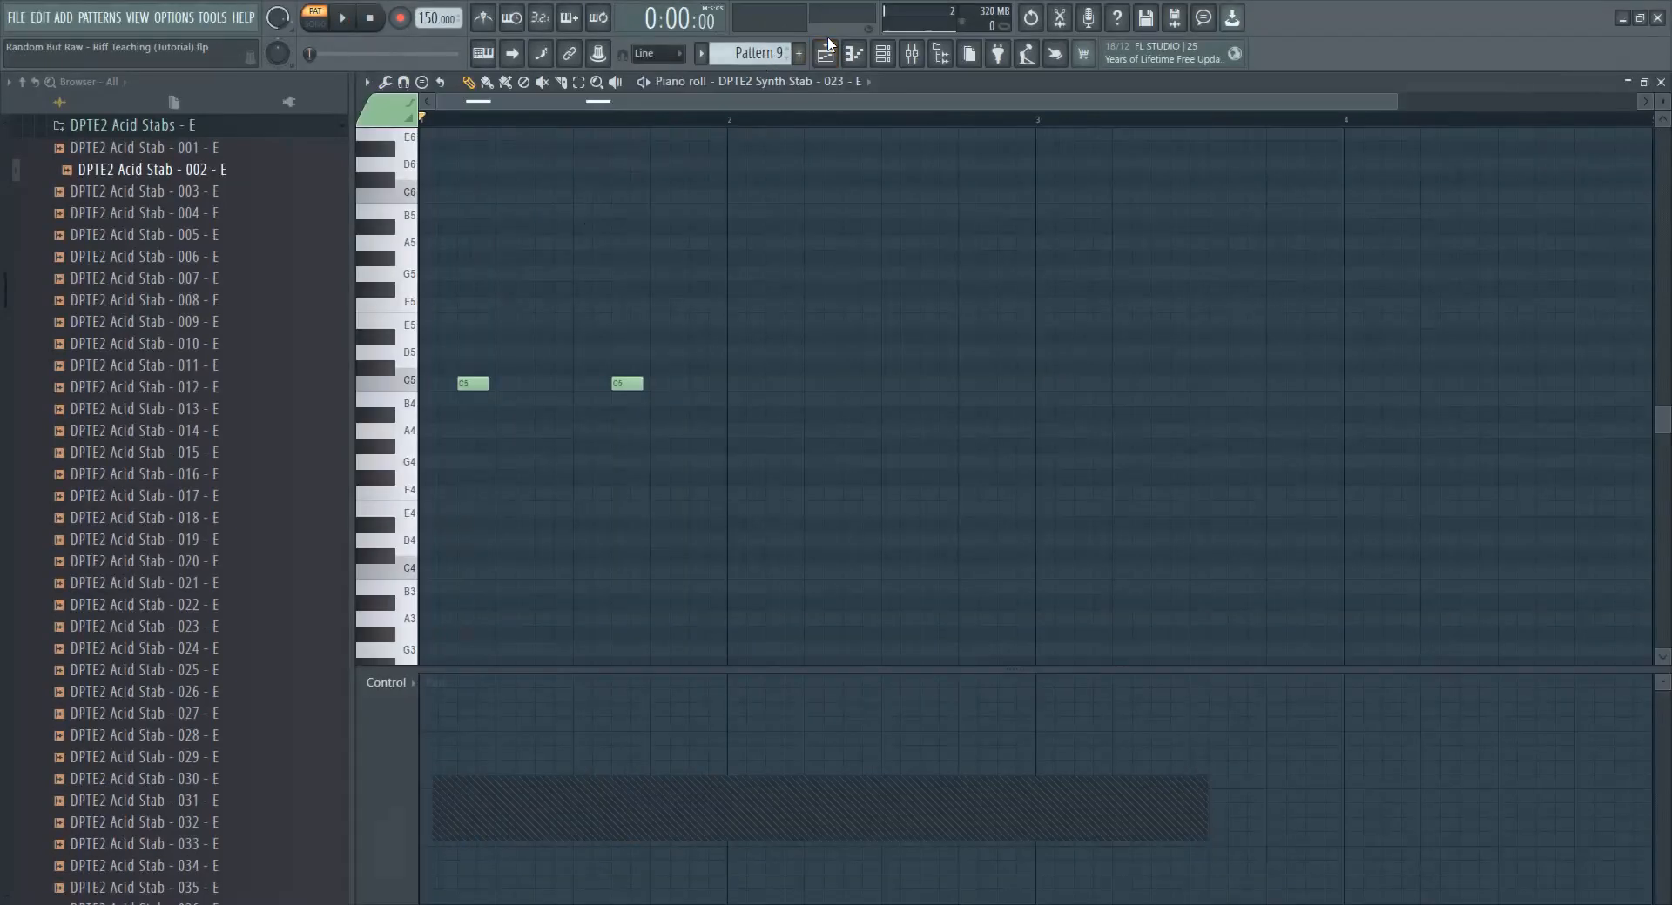
pyautogui.click(826, 53)
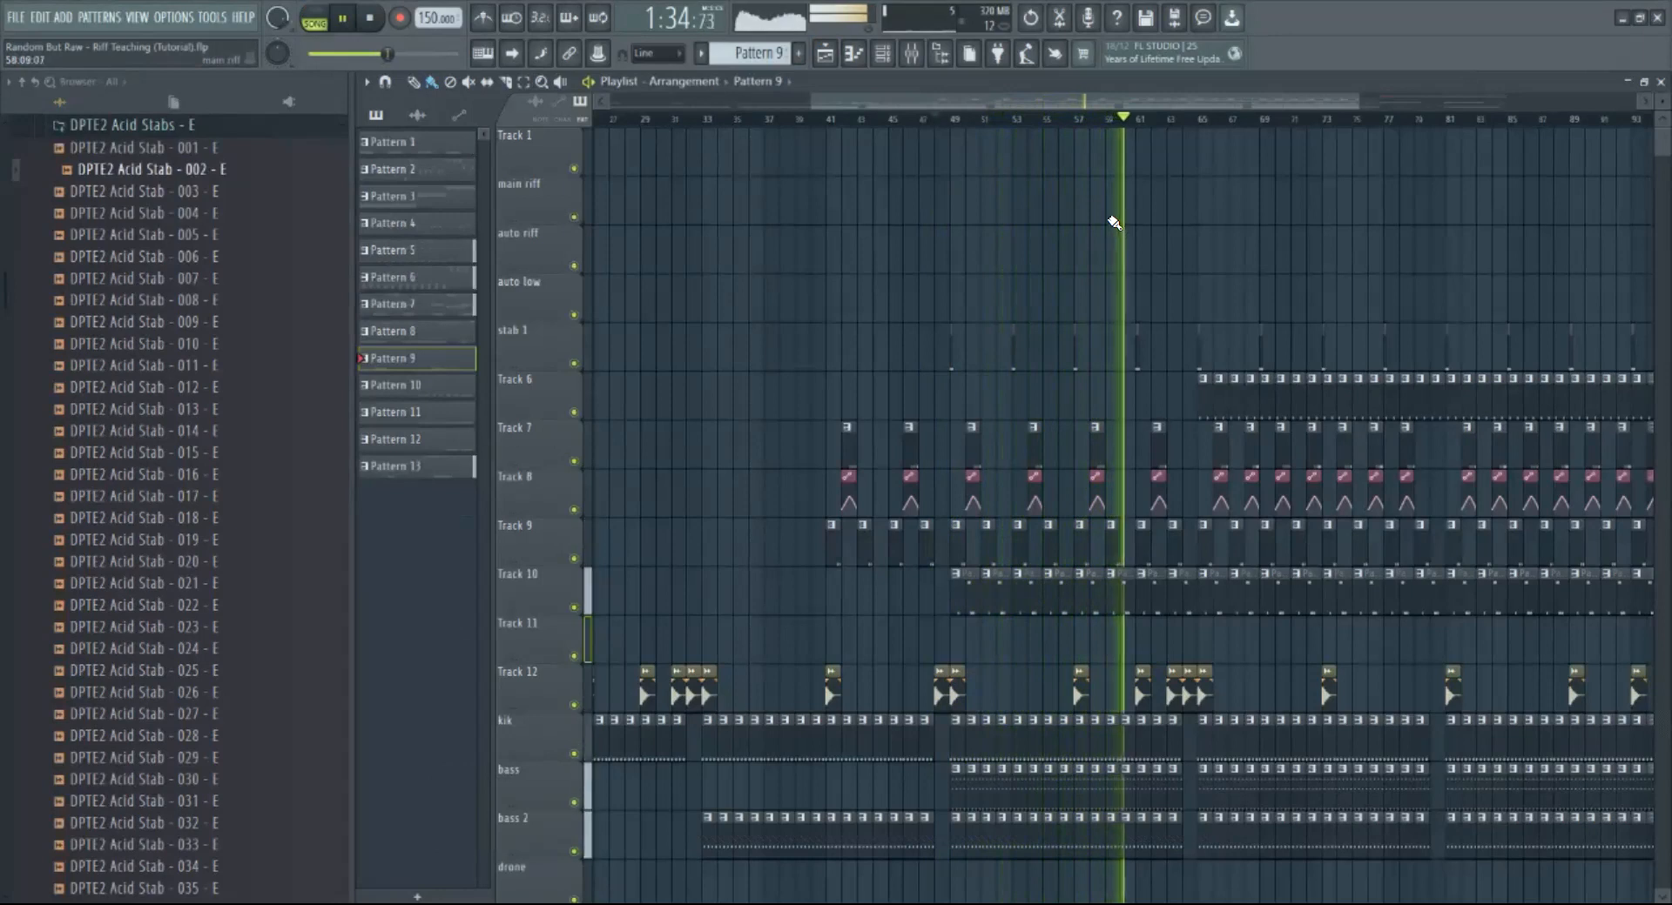
# Step: Examine Pattern 11's DPTE2 Synth Stab - 024 - E notes and listen to the arrangement from bar 68
pyautogui.moveTo(1122, 106); pyautogui.dragTo(1240, 106)
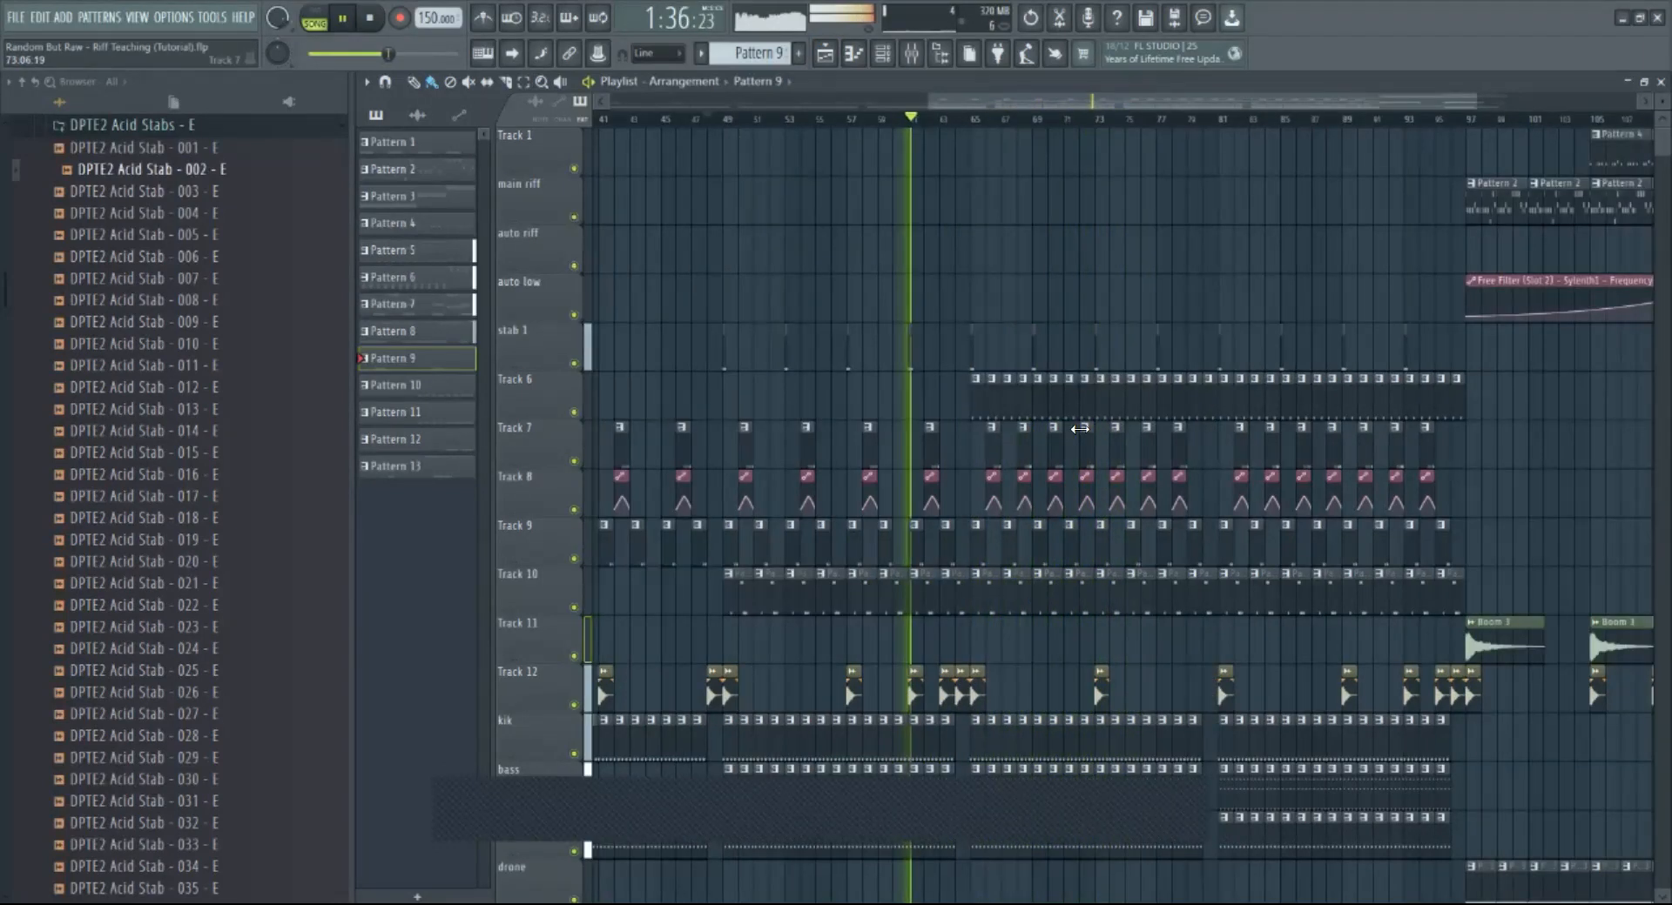
pyautogui.press('space')
pyautogui.click(1021, 427)
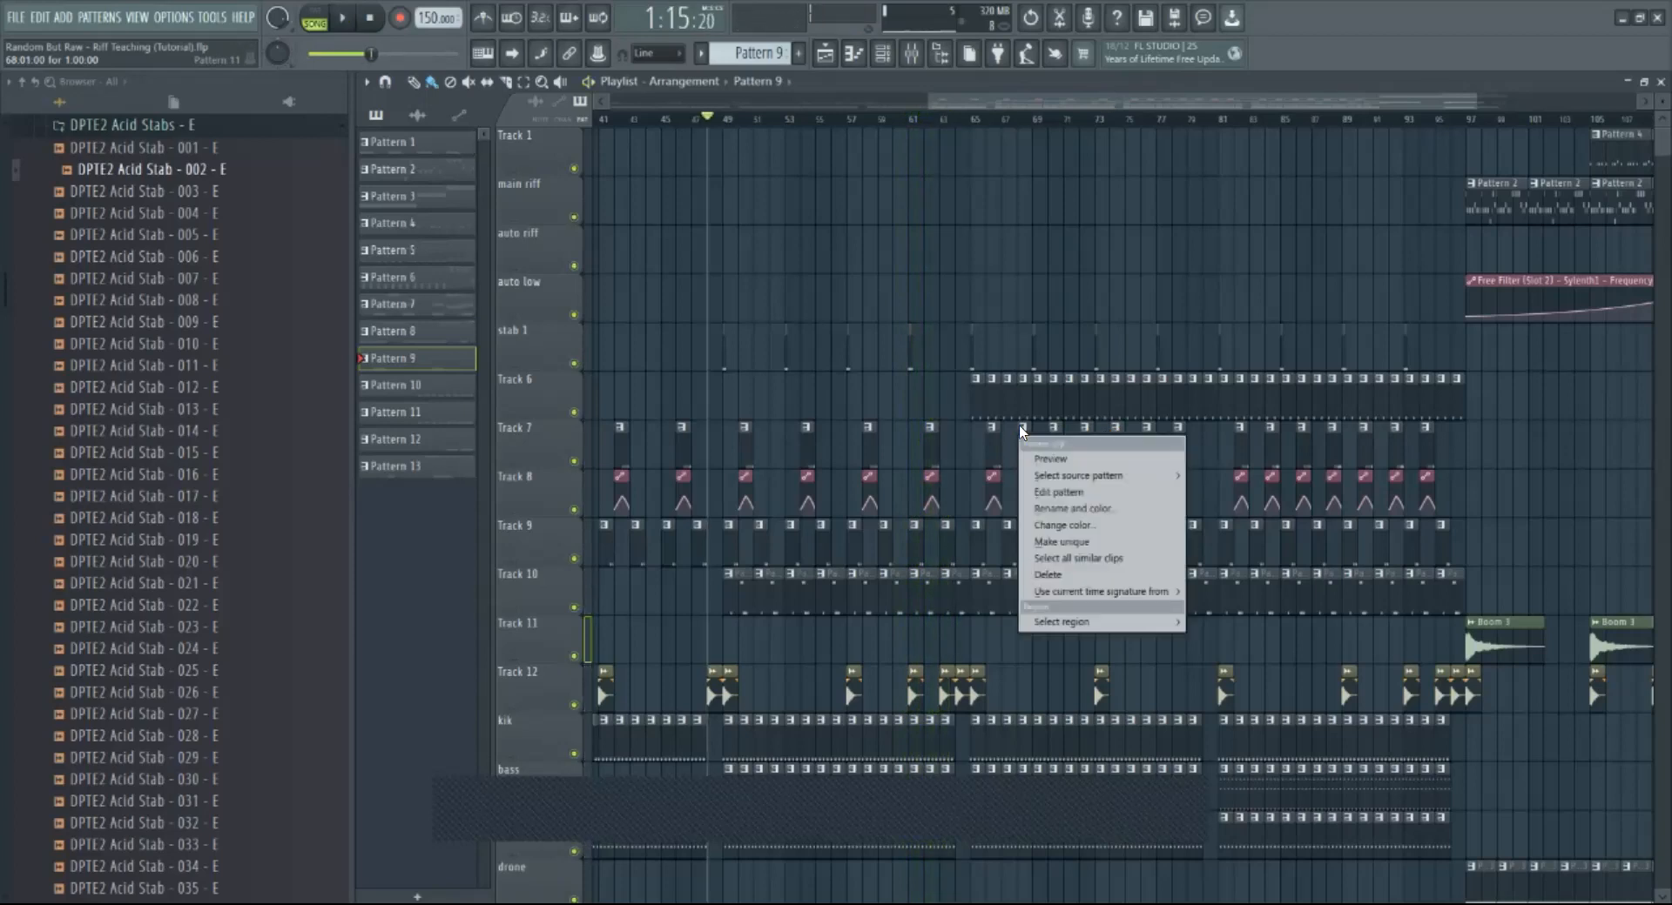
pyautogui.click(1044, 261)
pyautogui.moveTo(989, 122); pyautogui.dragTo(1217, 150)
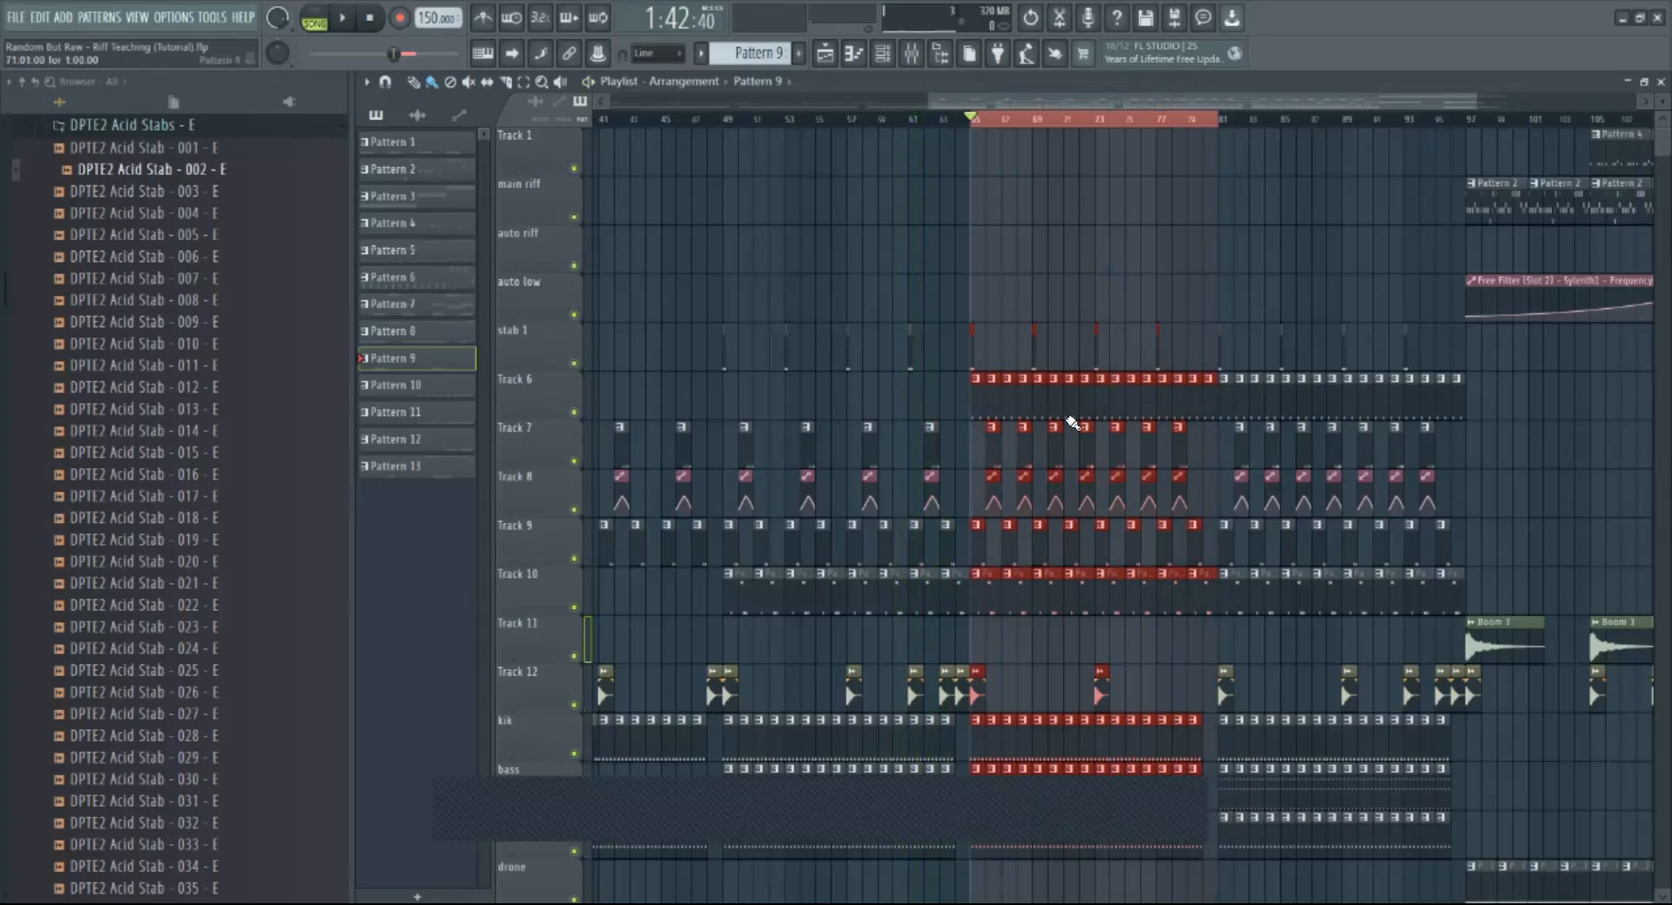
pyautogui.doubleClick(1022, 427)
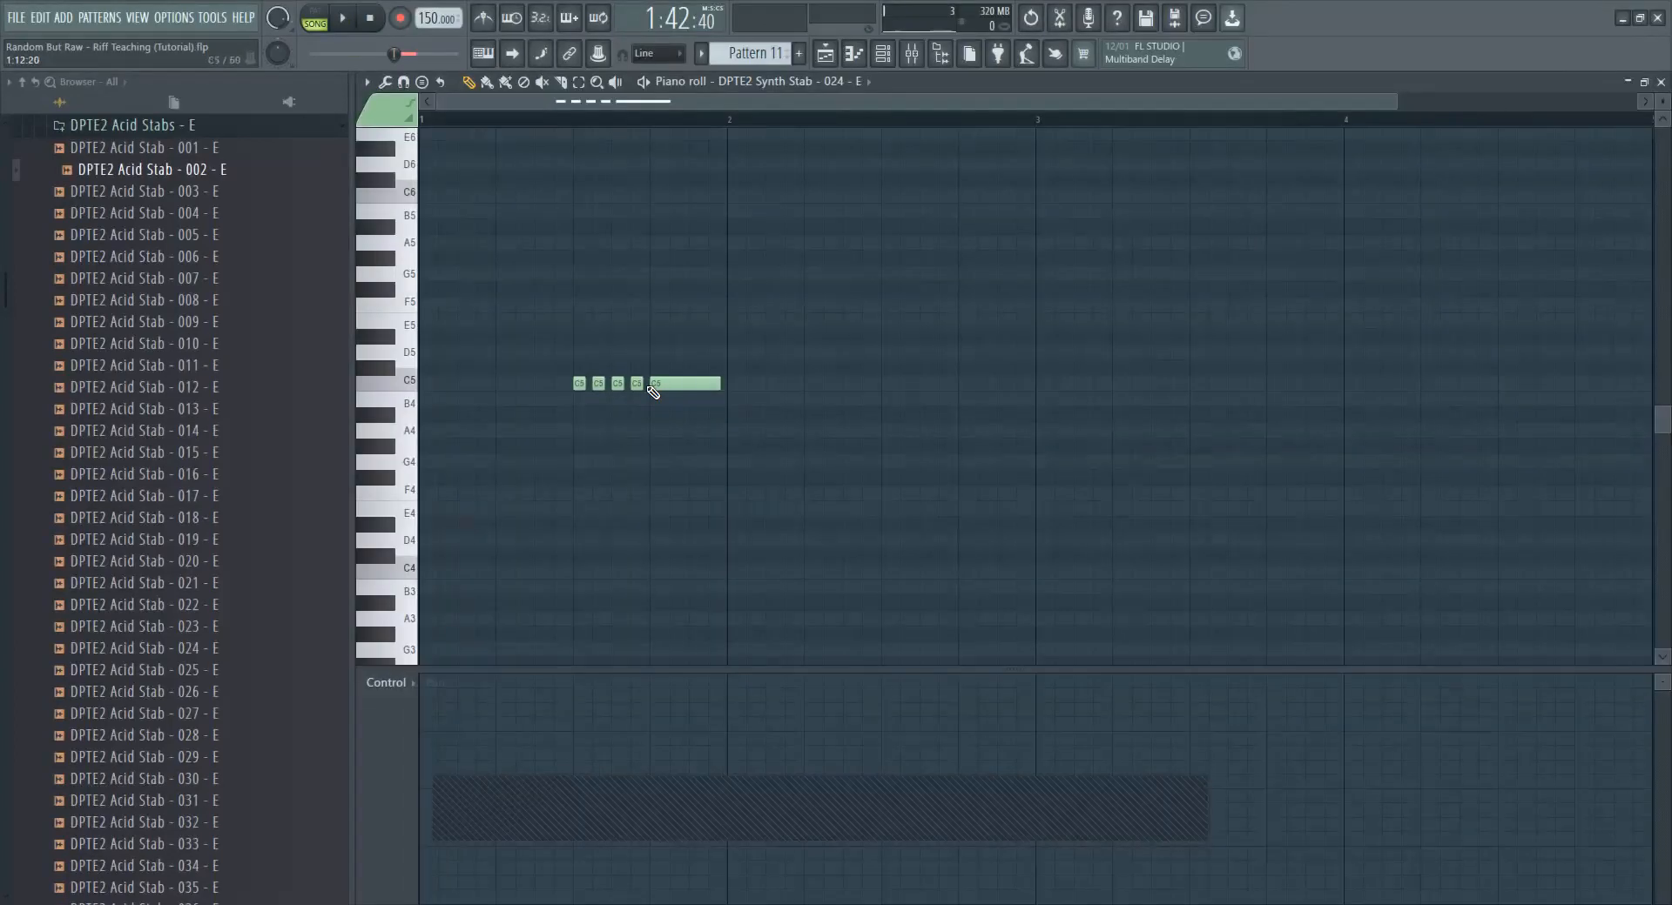
pyautogui.click(825, 56)
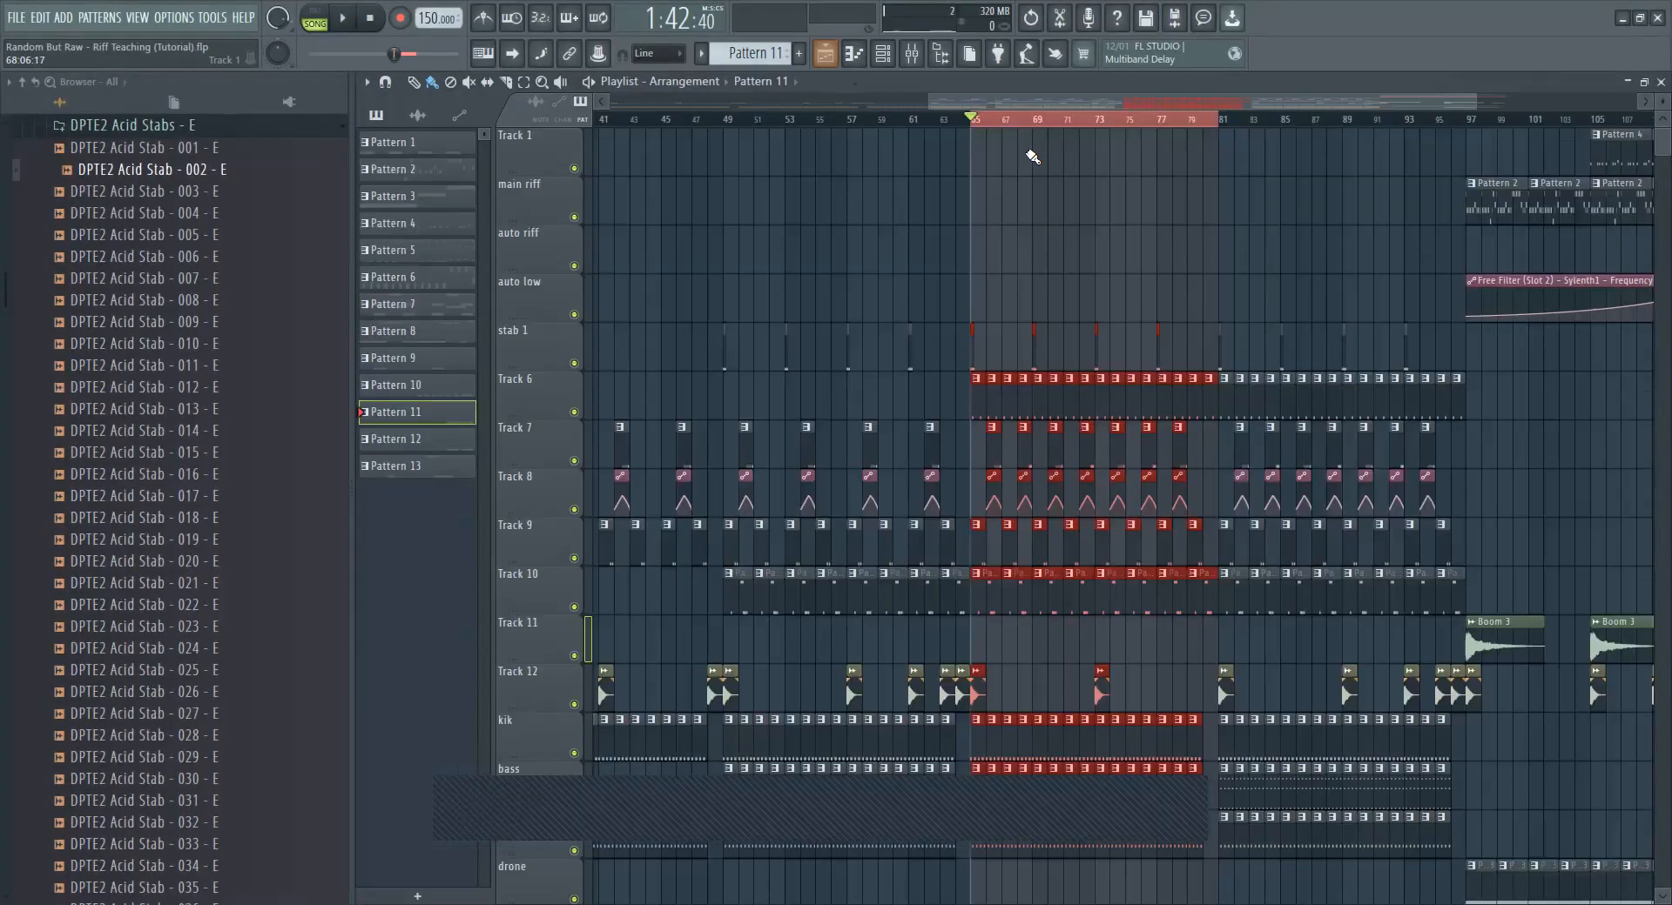
pyautogui.click(1025, 121)
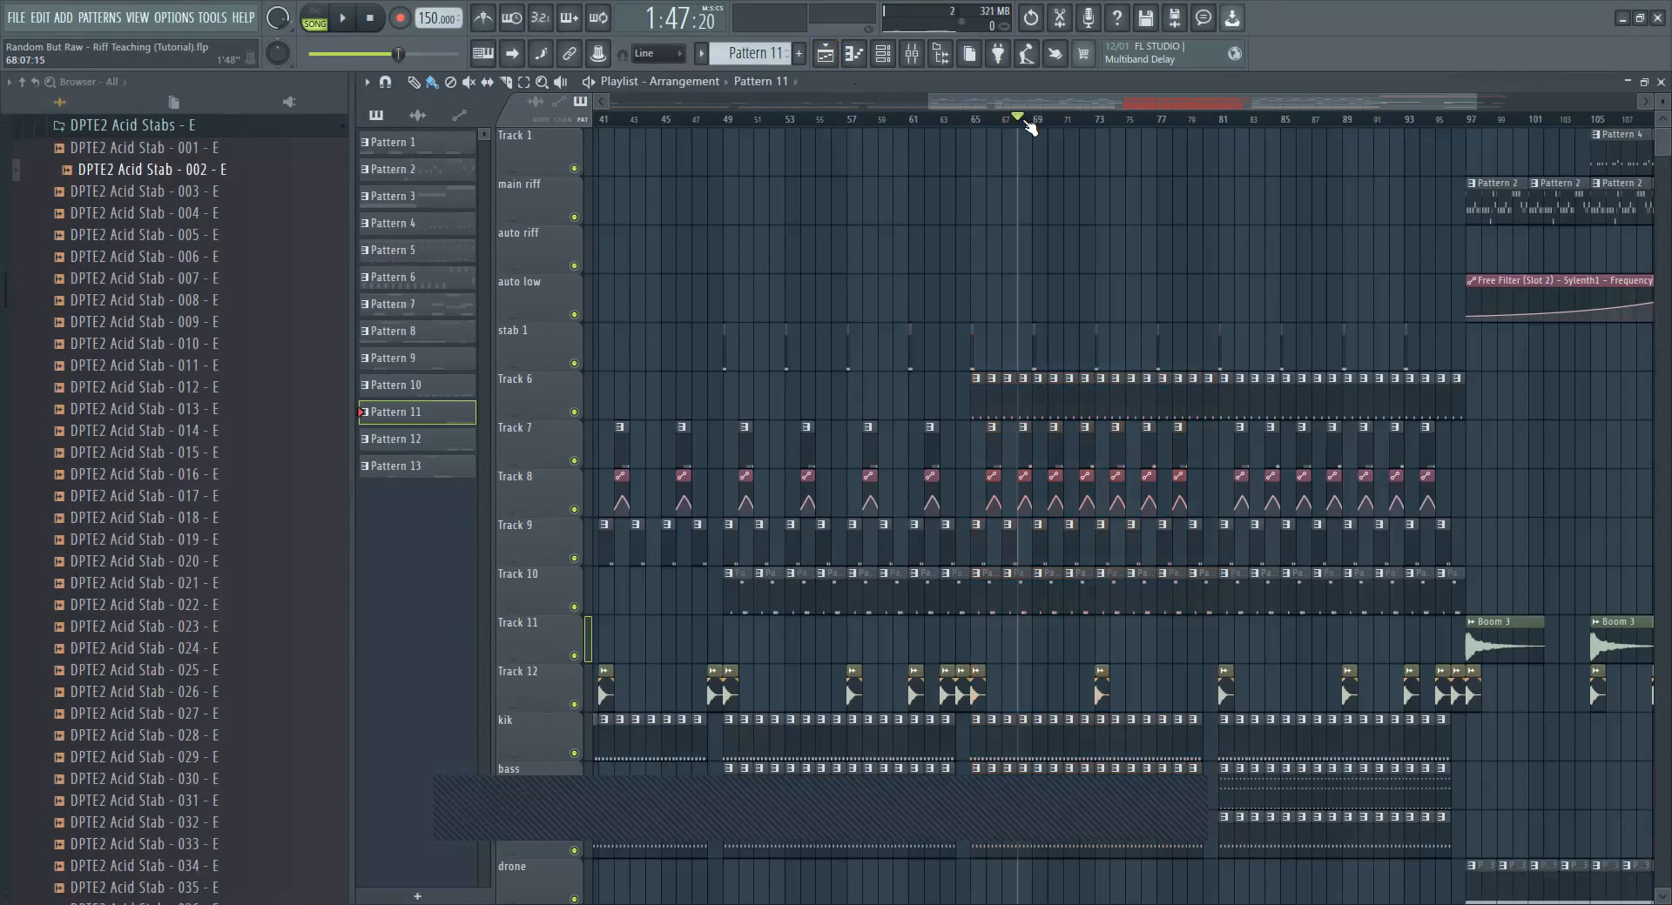
pyautogui.press('space')
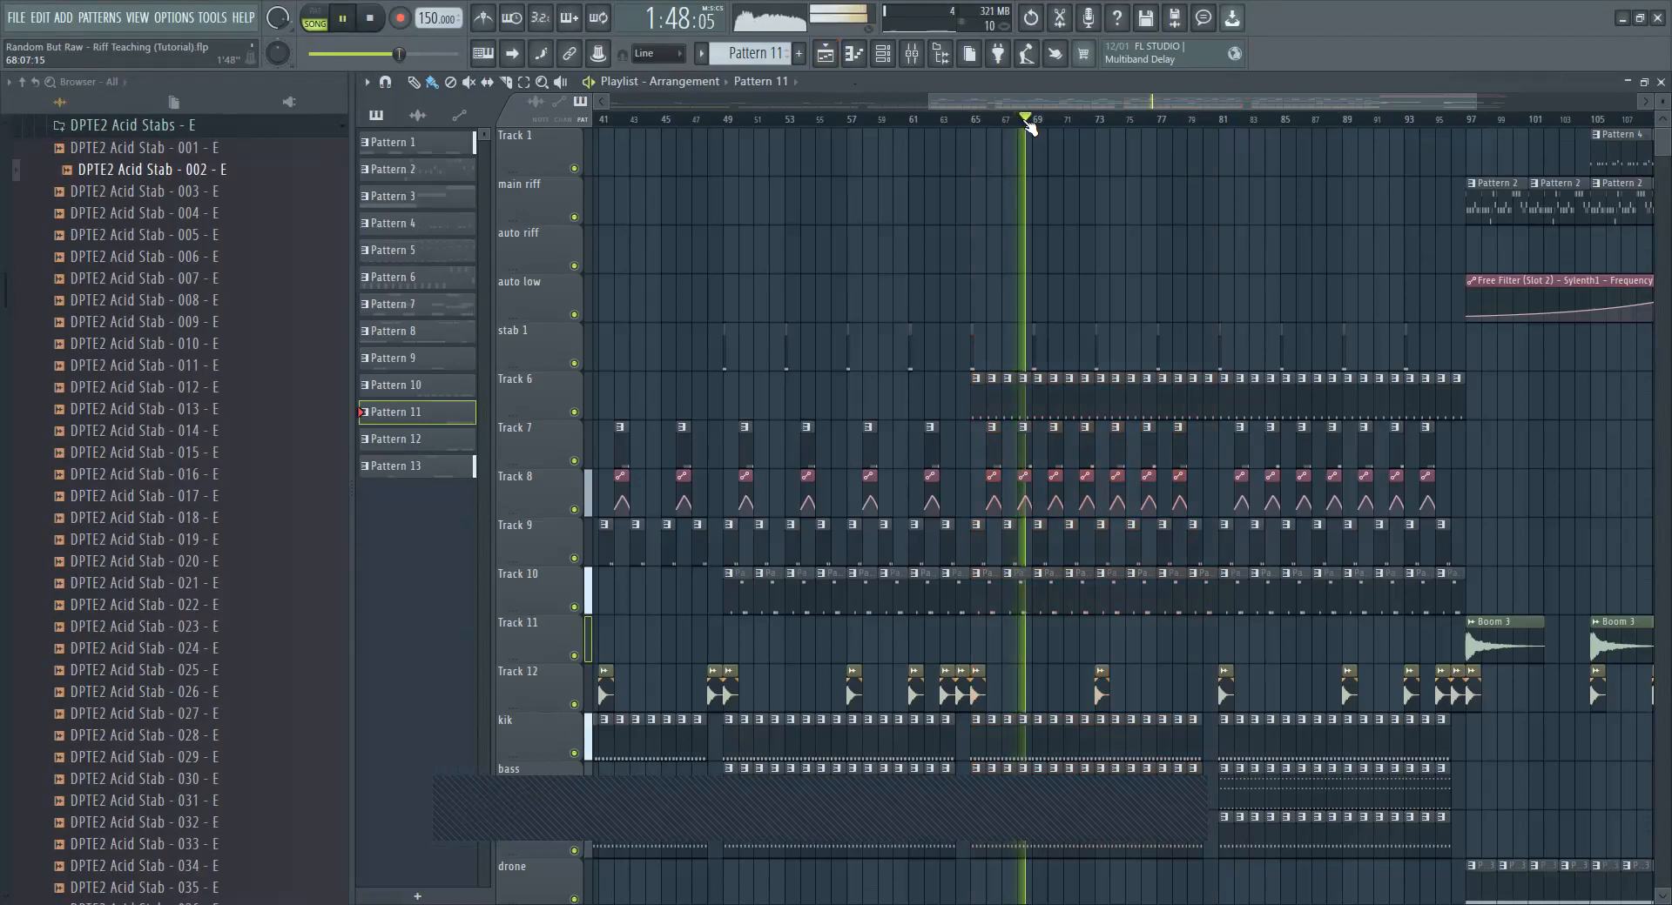
# Step: Fill the gaps on Tracks 7 and 8 at bars 64, 80 and 96 with copies of their clips, and play back the transition
pyautogui.click(953, 121)
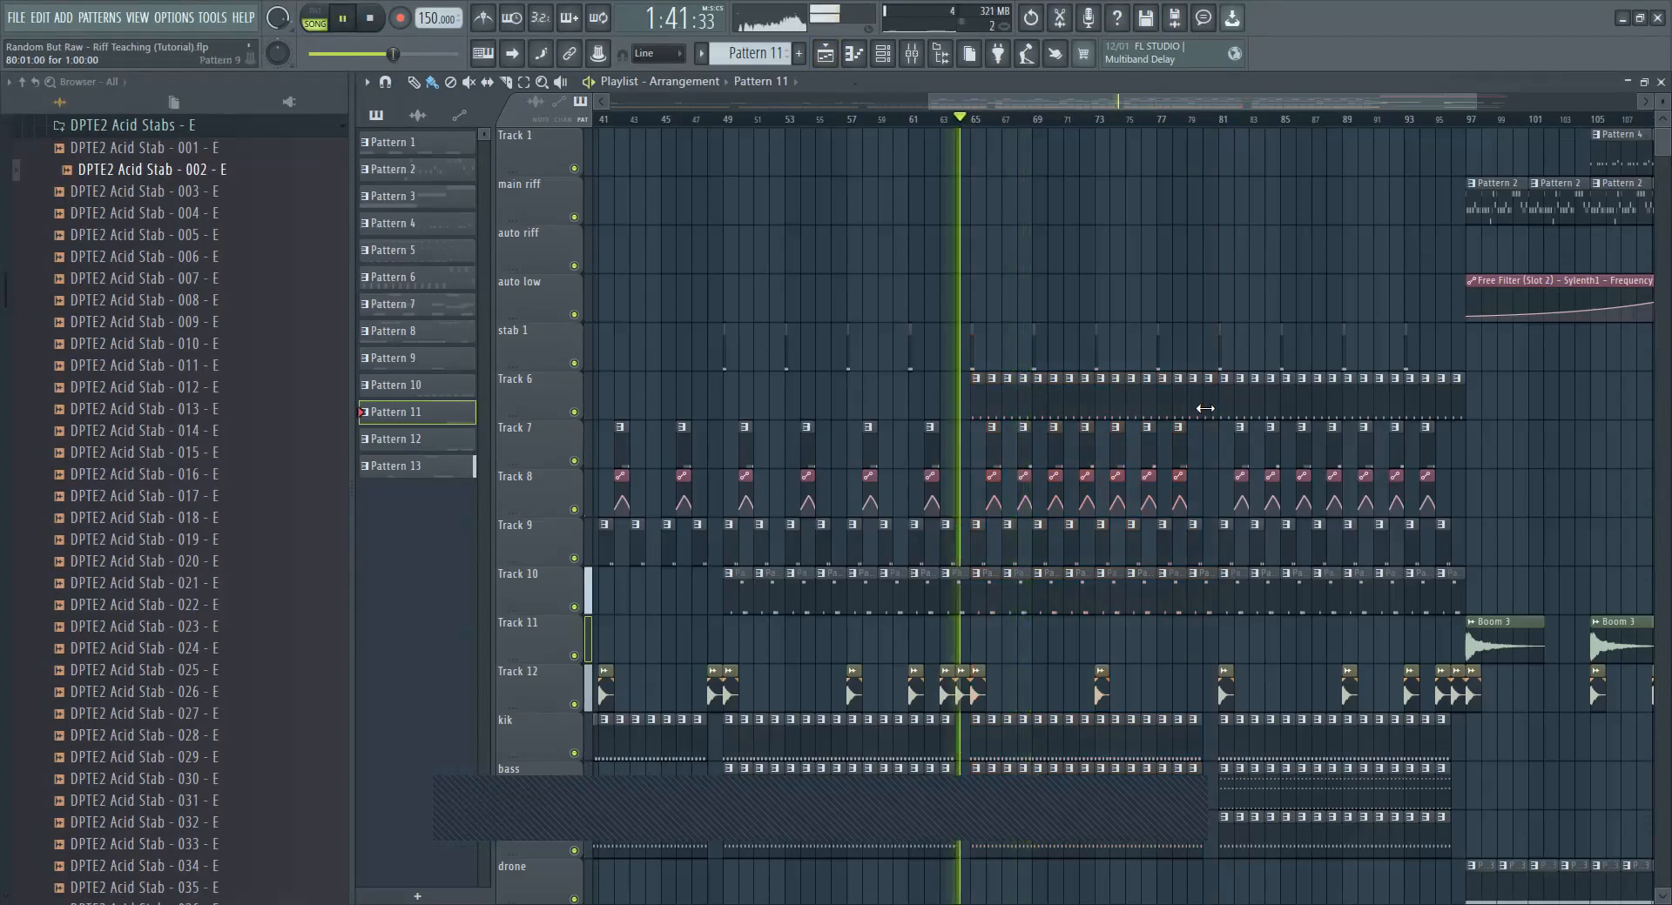
pyautogui.moveTo(1030, 487); pyautogui.dragTo(1209, 464)
pyautogui.moveTo(1466, 444); pyautogui.dragTo(1390, 462)
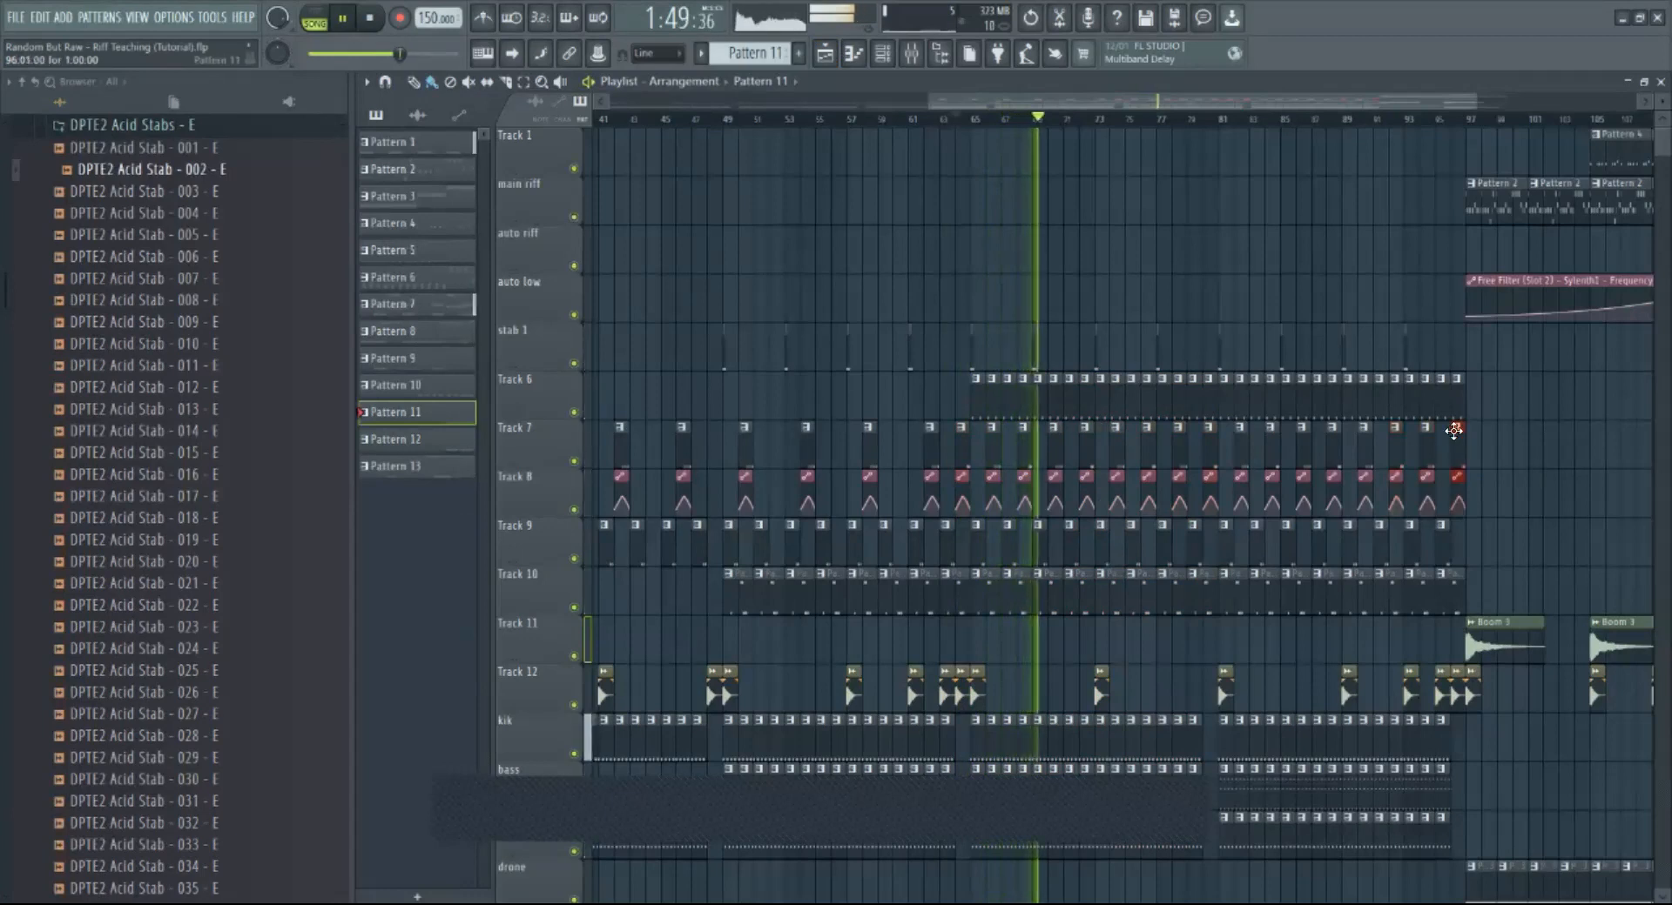
pyautogui.click(906, 119)
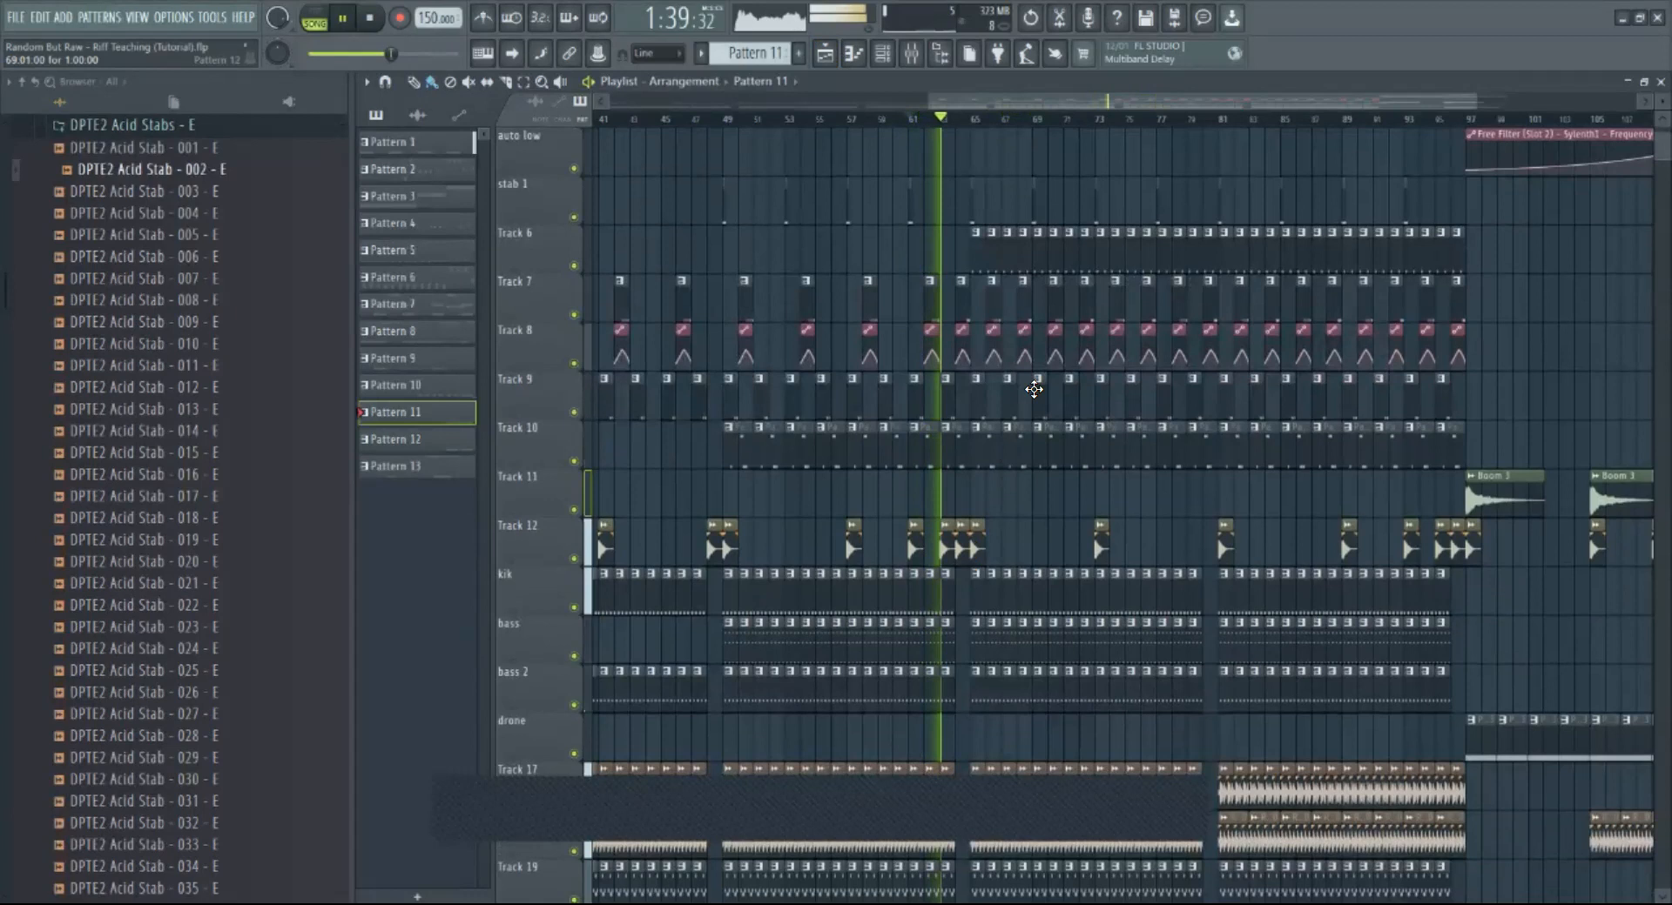
# Step: Add C5 notes on the second and fourth off-beats of Pattern 9 and play the pattern on its own
pyautogui.moveTo(1478, 96); pyautogui.dragTo(1525, 98)
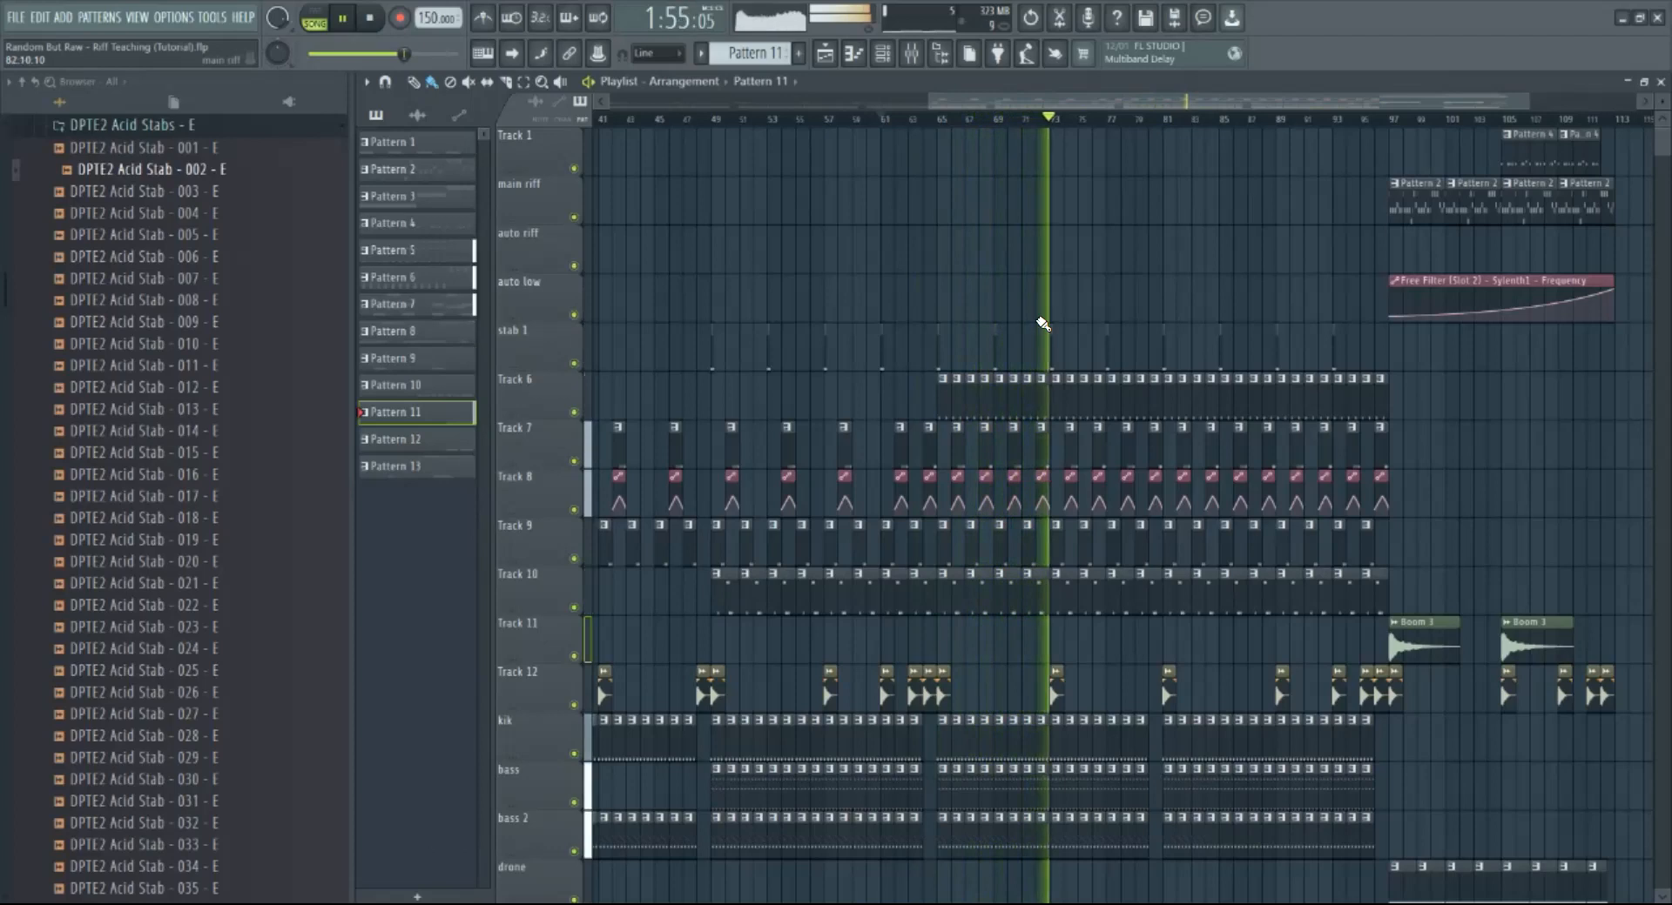
pyautogui.doubleClick(945, 406)
pyautogui.click(315, 23)
pyautogui.click(552, 384)
pyautogui.click(704, 384)
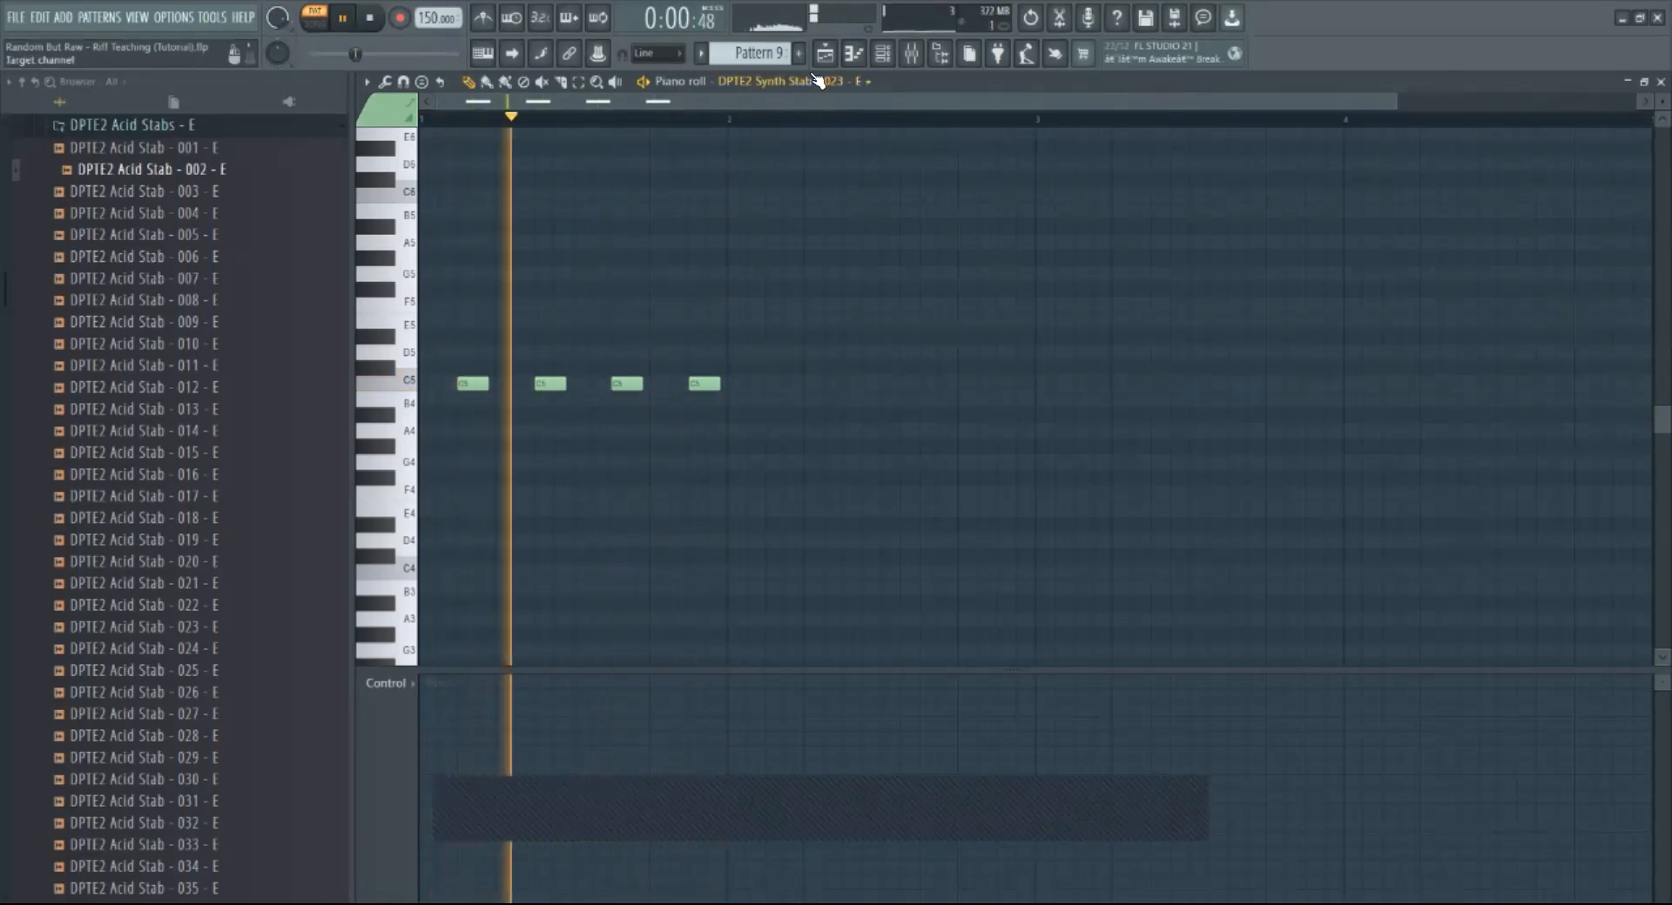
pyautogui.press('space')
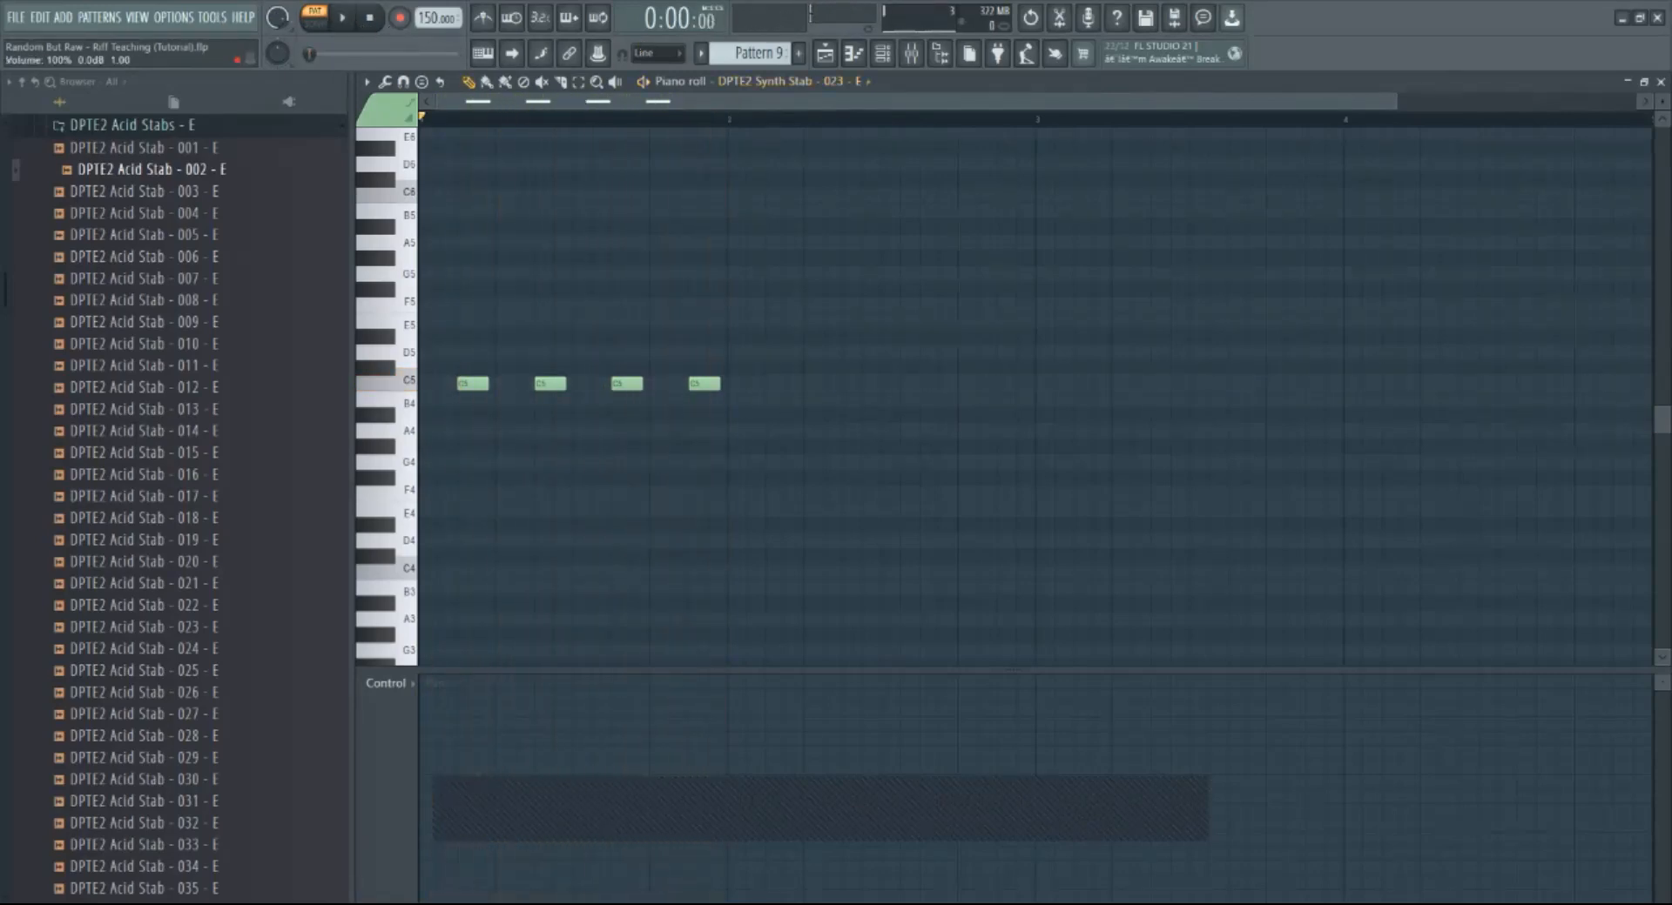
pyautogui.press('space')
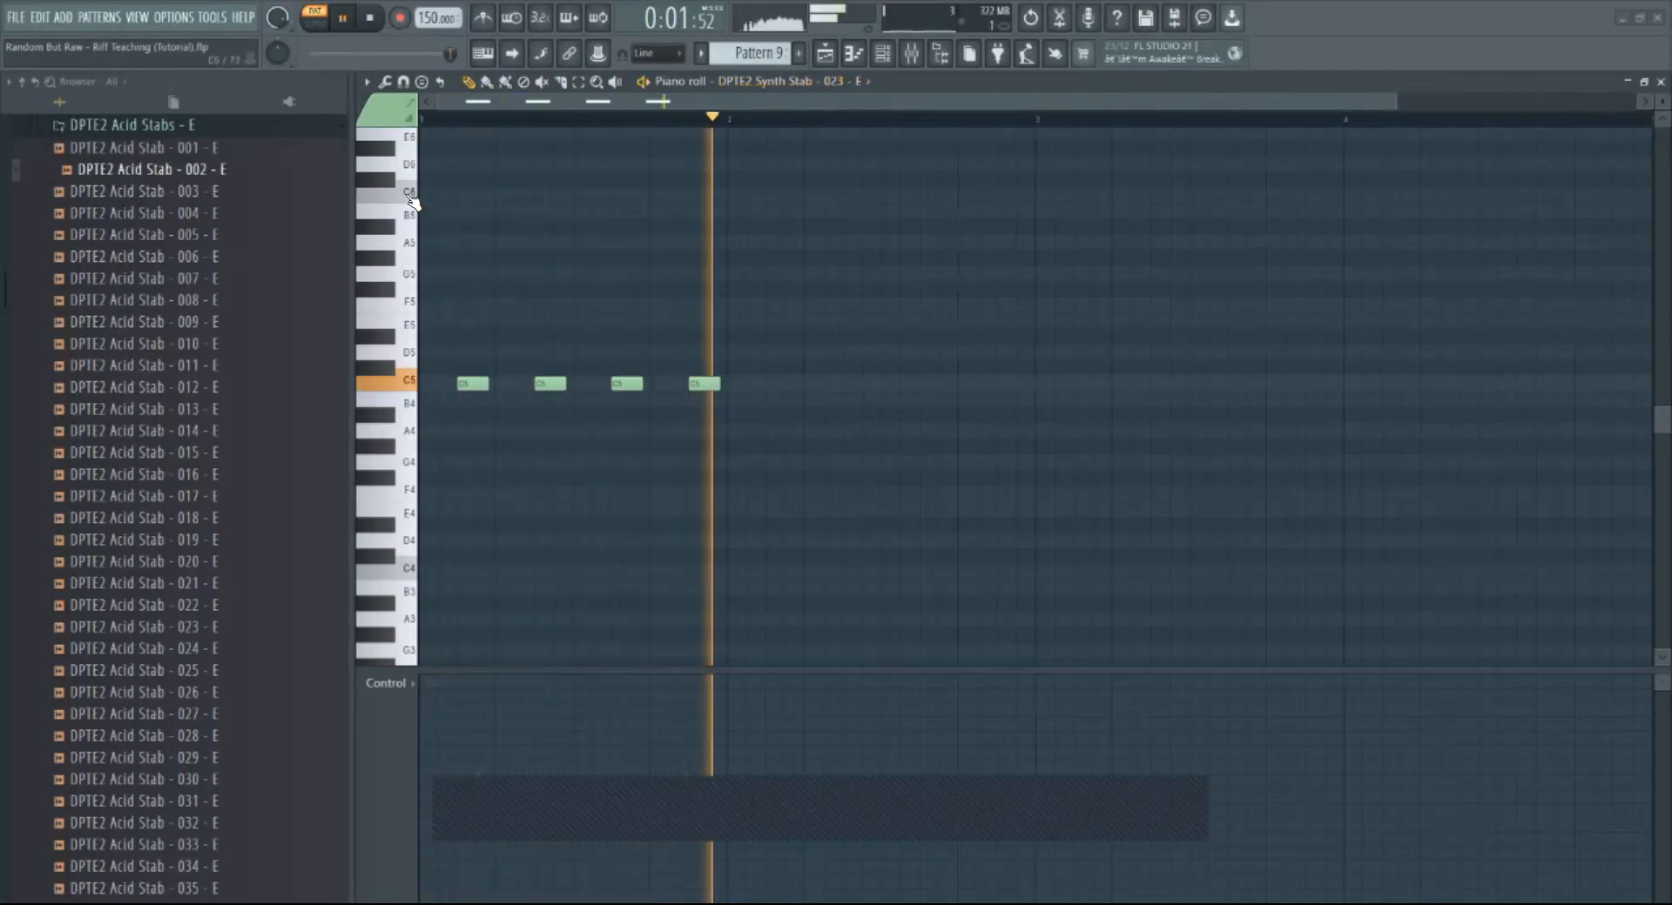
# Step: Layer C6 notes over Pattern 9's four C5 notes, select them and display their velocity values
pyautogui.click(464, 195)
pyautogui.click(540, 195)
pyautogui.click(614, 195)
pyautogui.click(704, 195)
pyautogui.moveTo(776, 158); pyautogui.dragTo(462, 296)
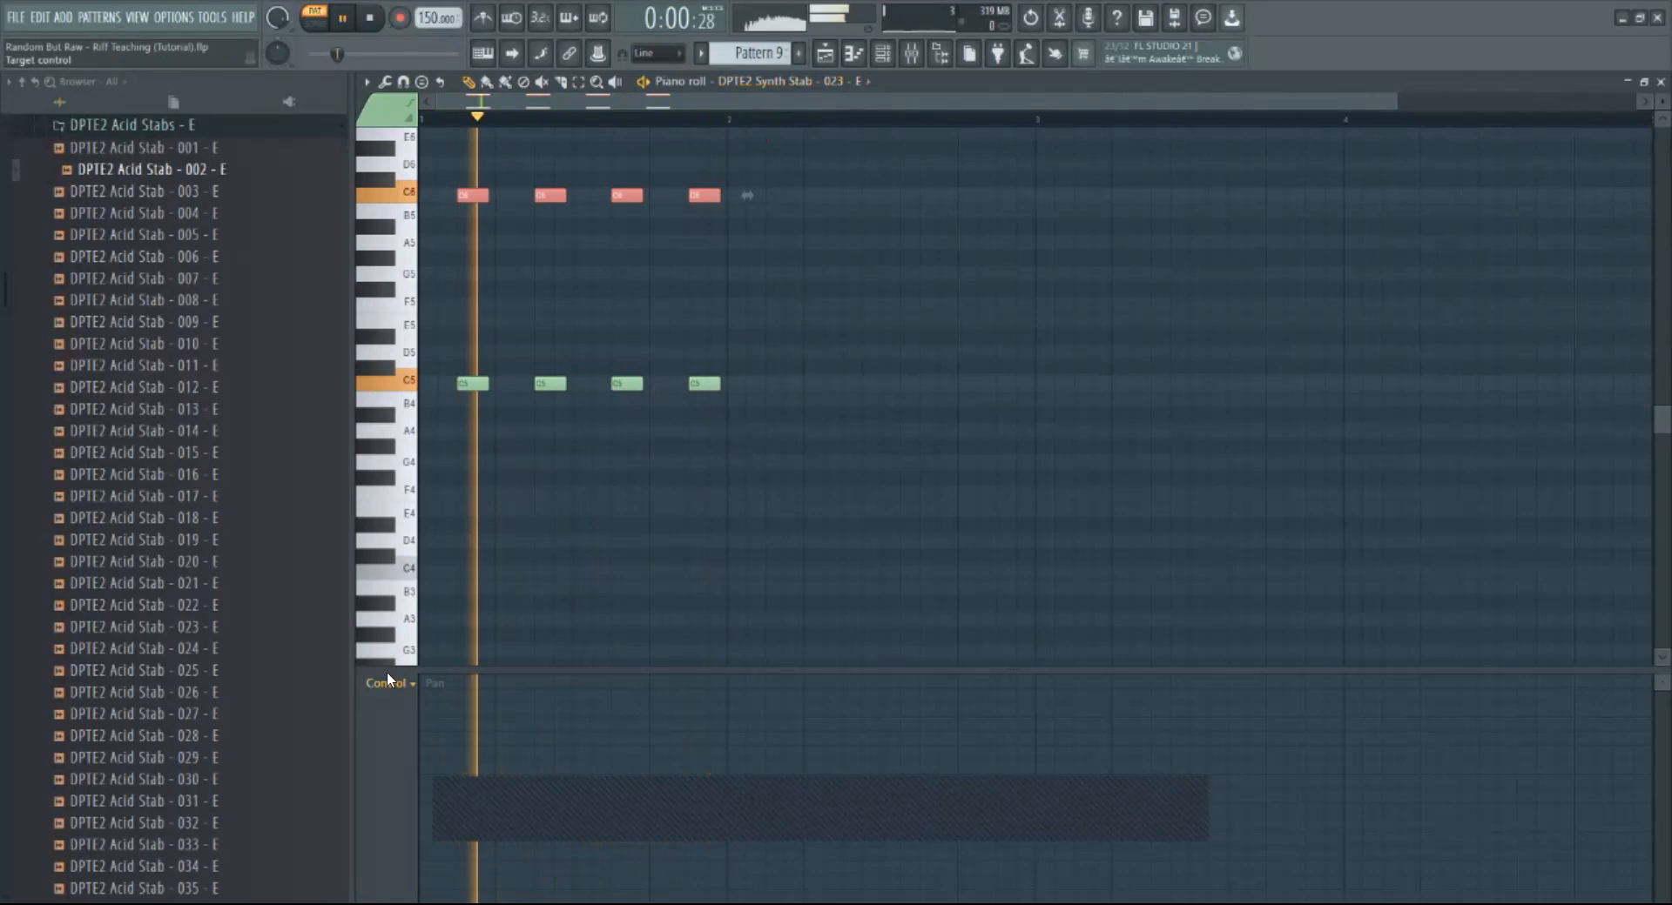
pyautogui.click(387, 683)
pyautogui.click(420, 733)
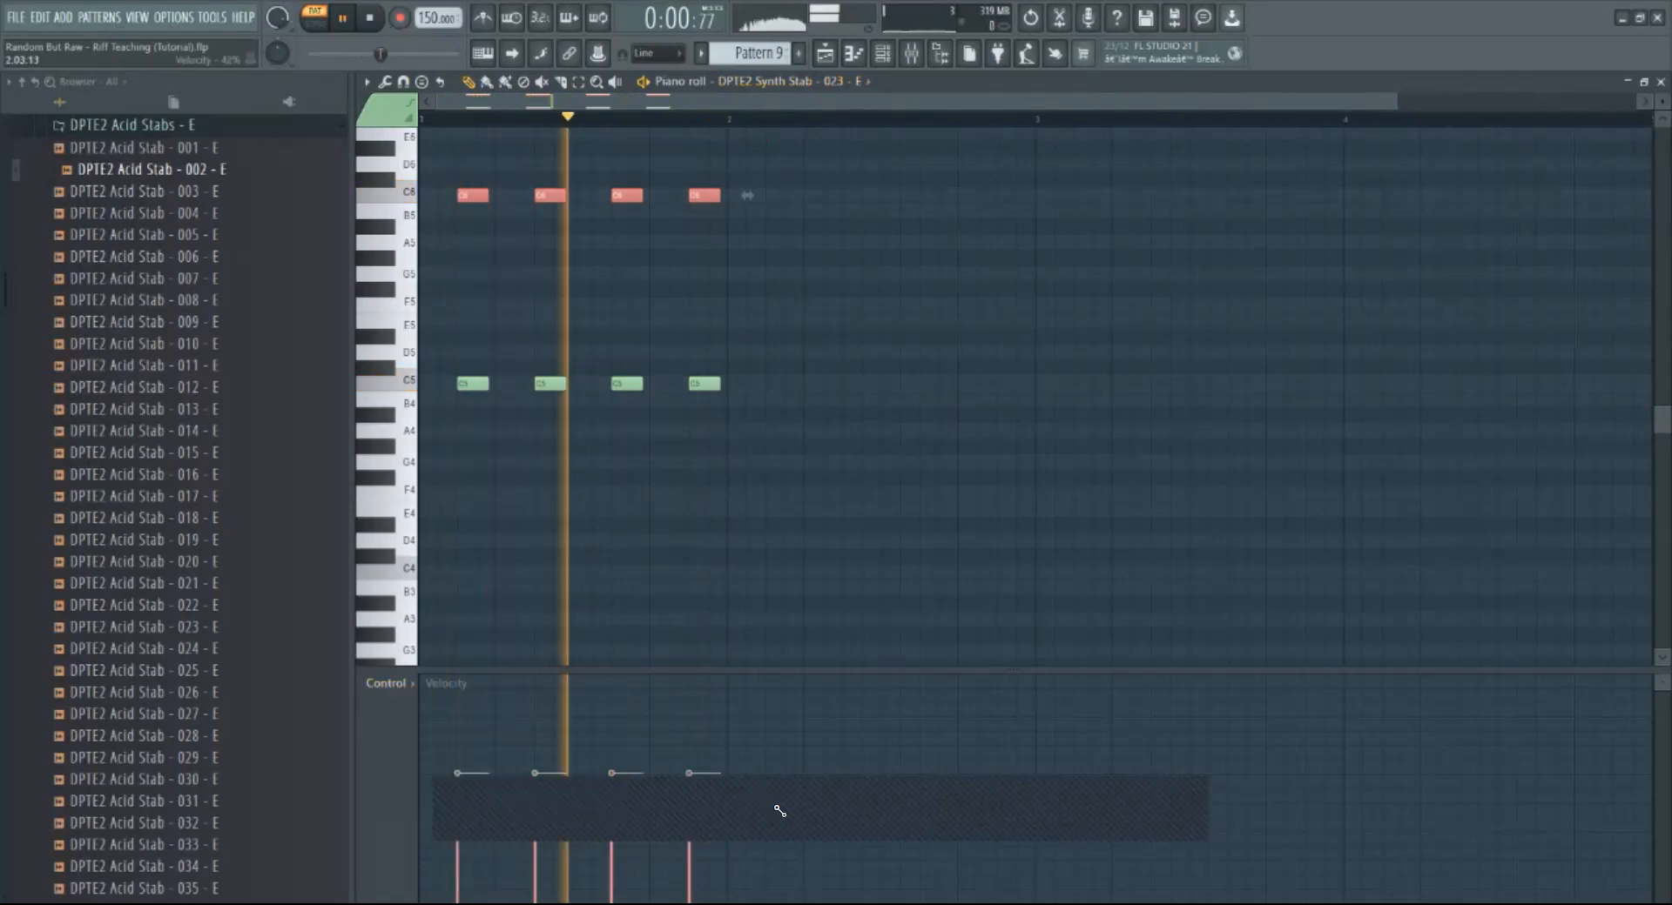
# Step: Copy Pattern 9 clips to bars 57 to 63 on Track 6, delete those at bars 80 and 96, and play back the arrangement
pyautogui.click(825, 54)
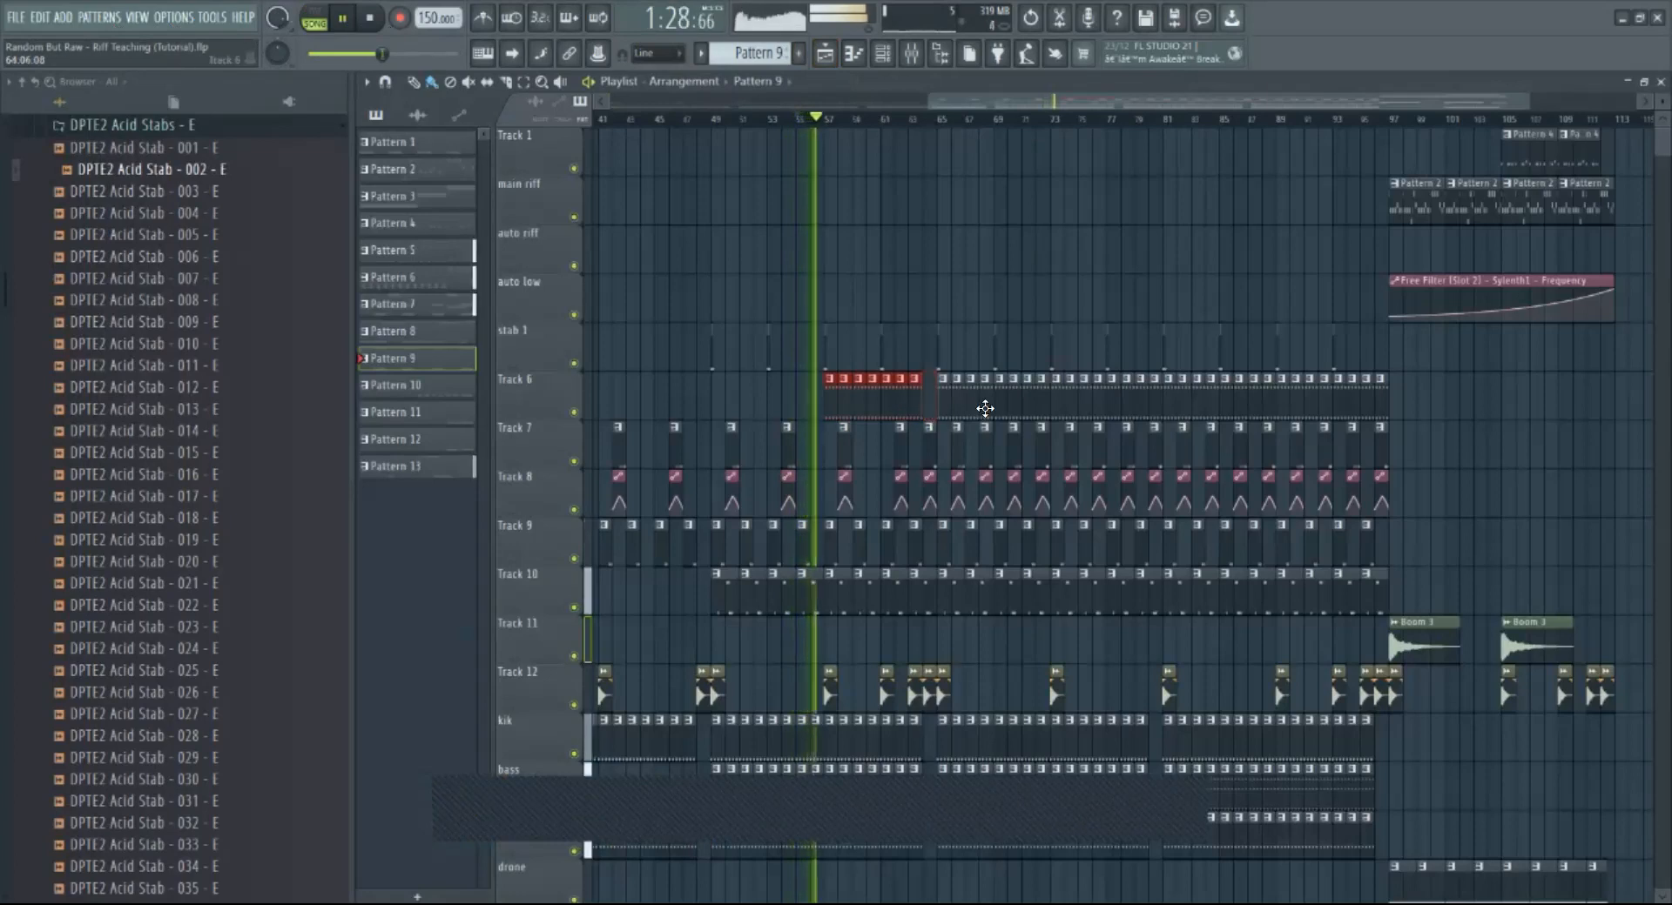
pyautogui.rightClick(1156, 391)
pyautogui.rightClick(1380, 380)
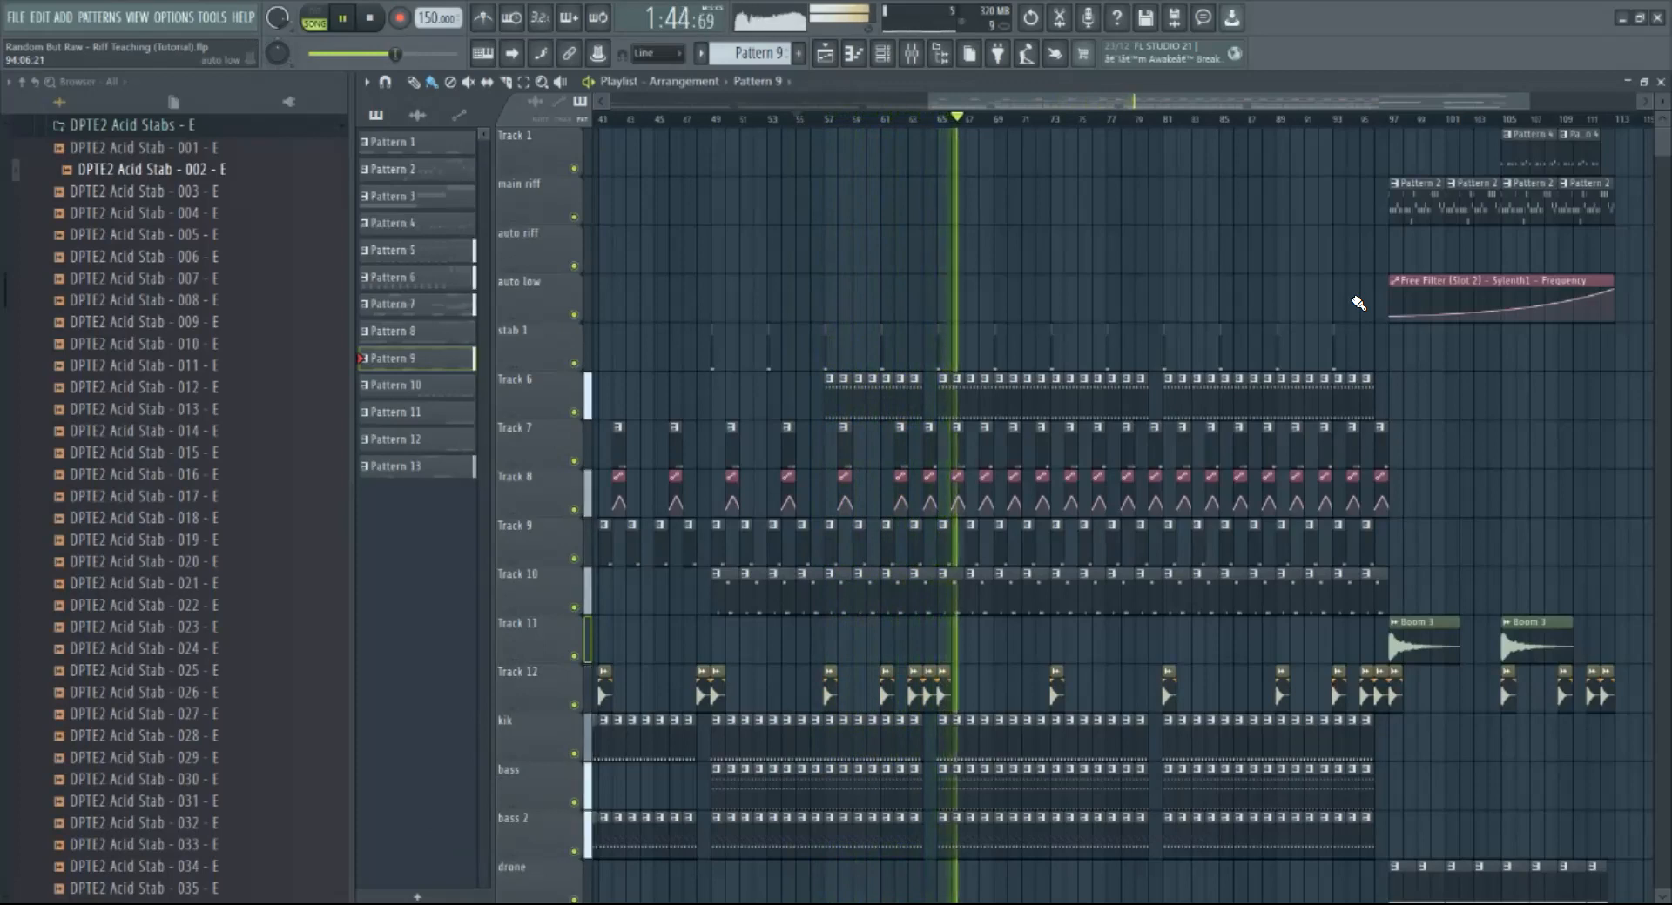
pyautogui.press('space')
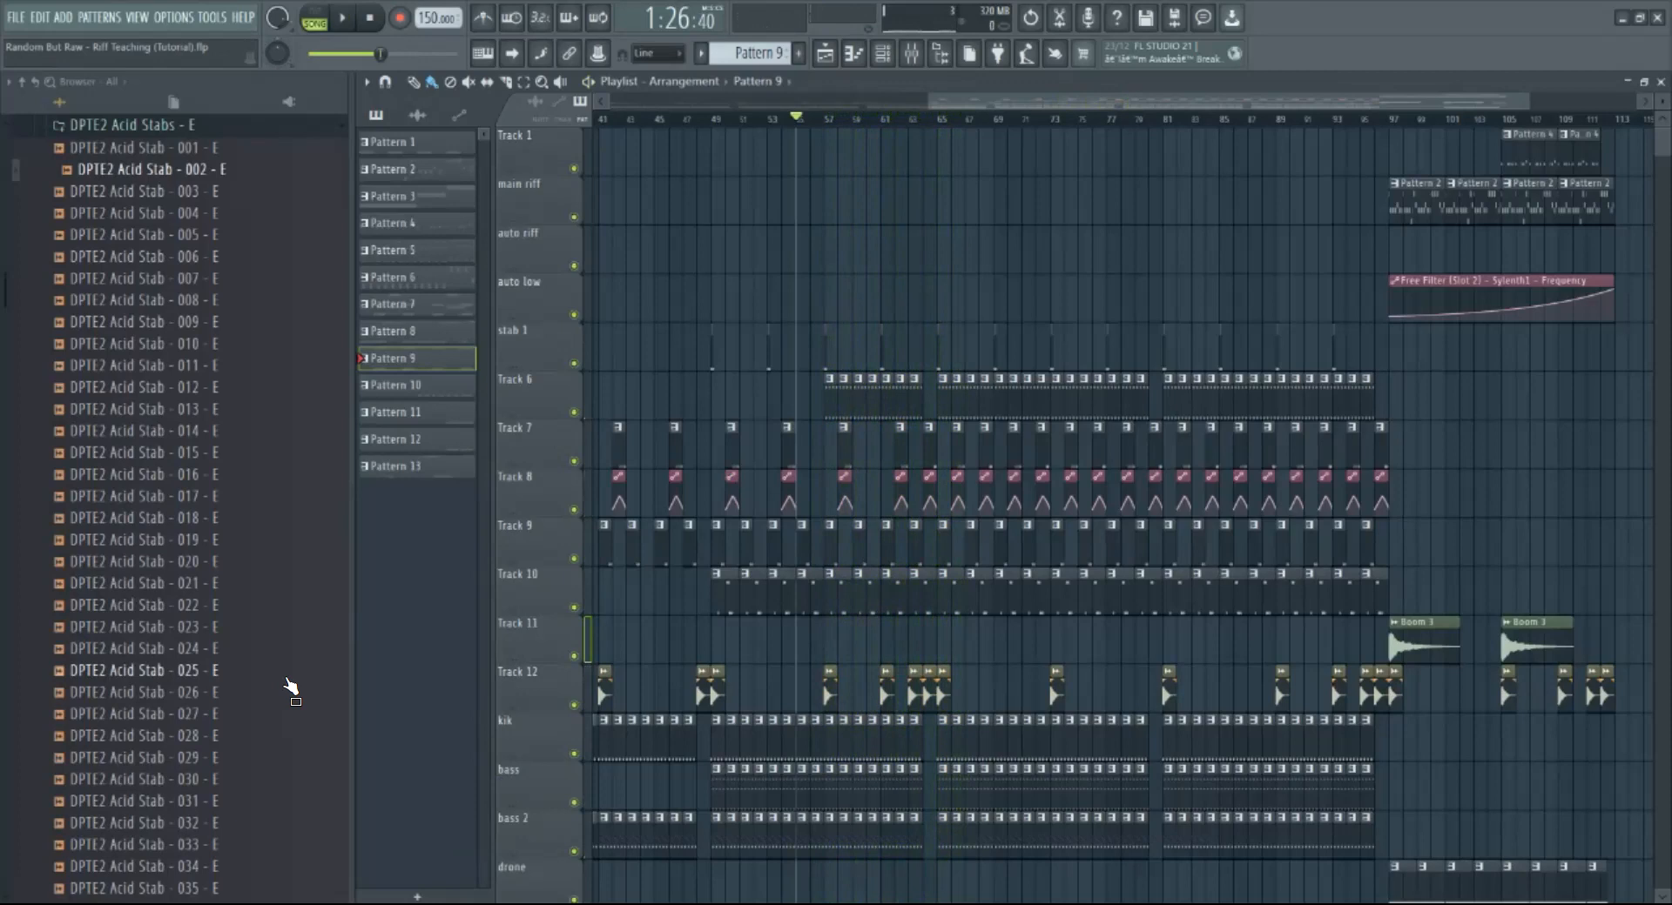
# Step: Select bars 65 to 80 of the arrangement, collapse the E acid stabs folder and look through the DPTE2 sample pack's folders
pyautogui.moveTo(937, 123); pyautogui.dragTo(1158, 128)
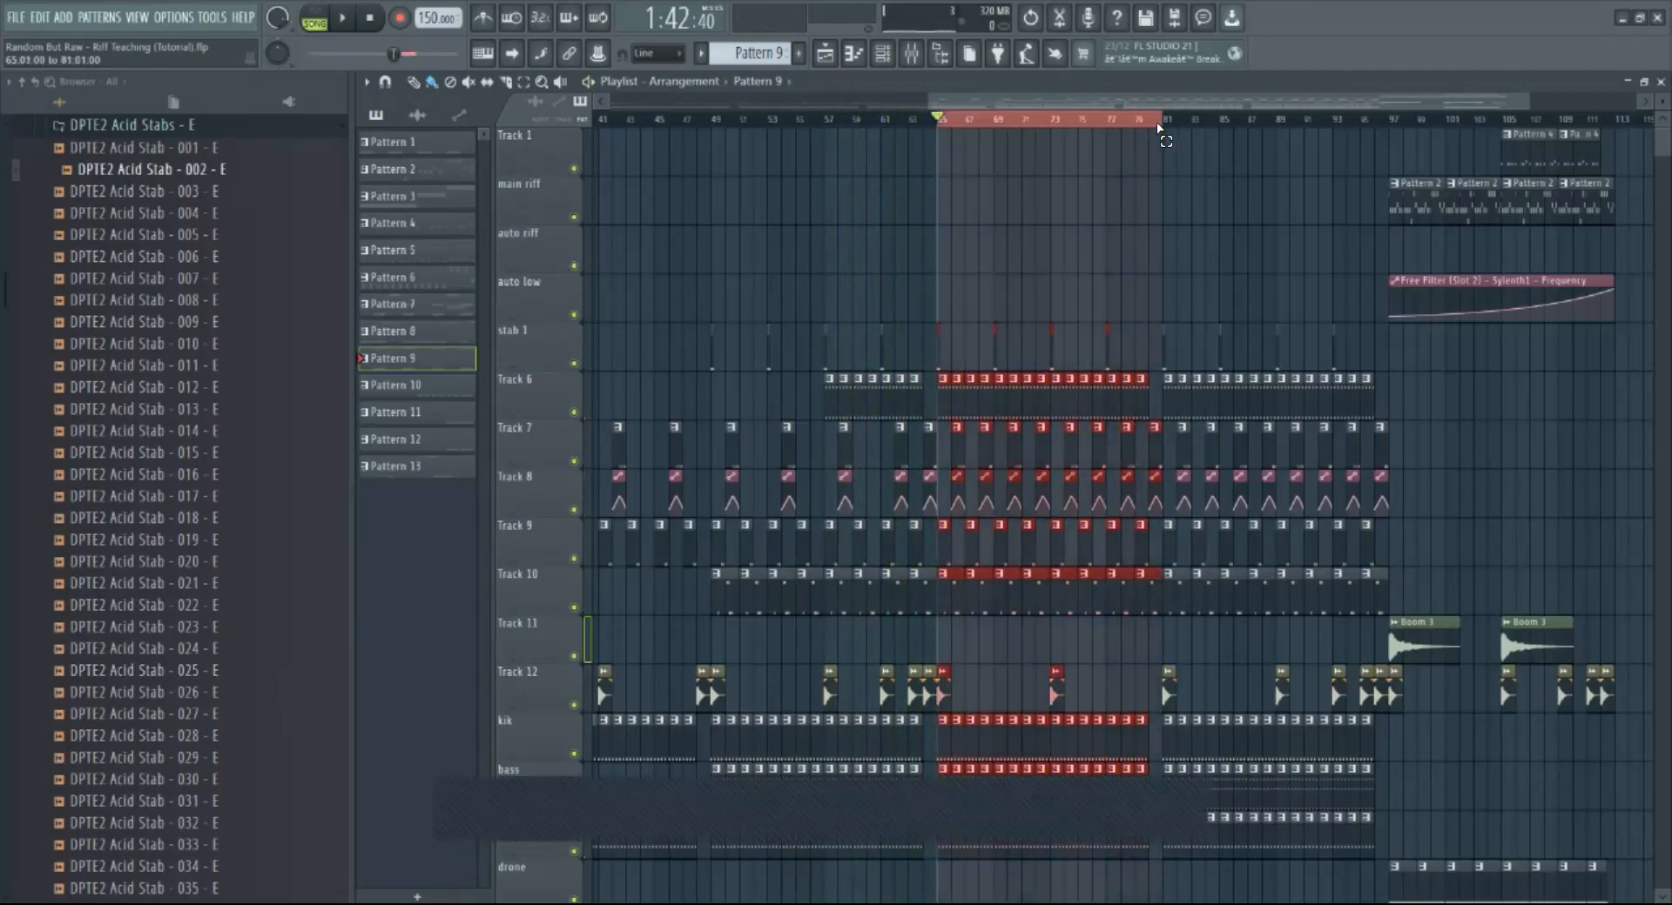
pyautogui.scroll(-6, 246, 575)
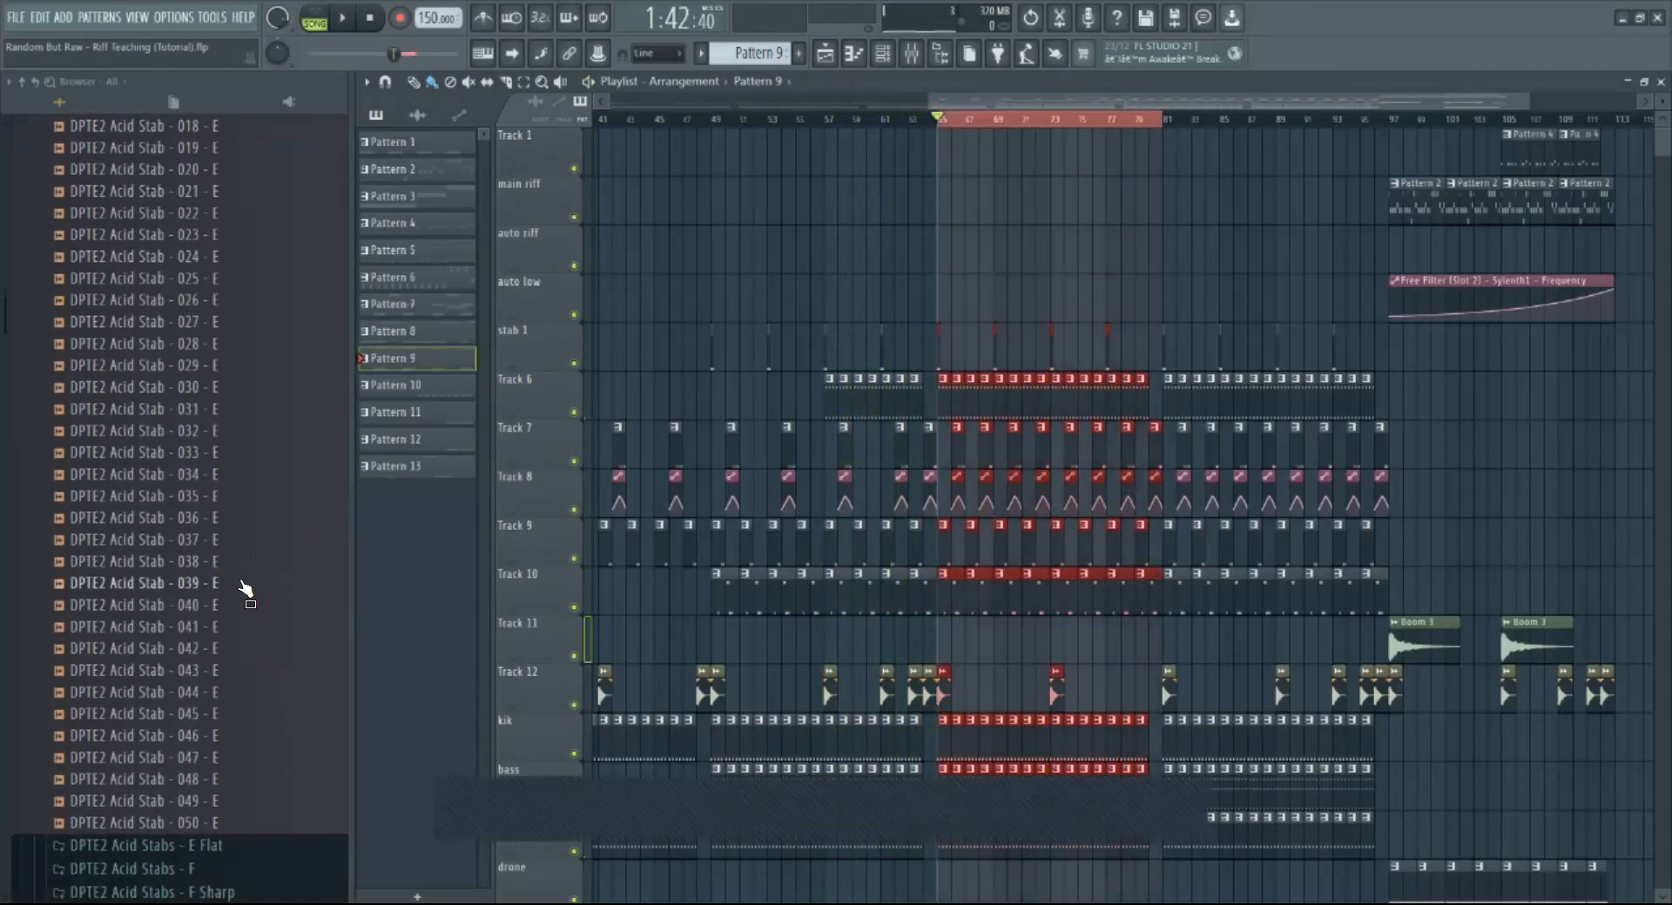
pyautogui.scroll(6, 244, 586)
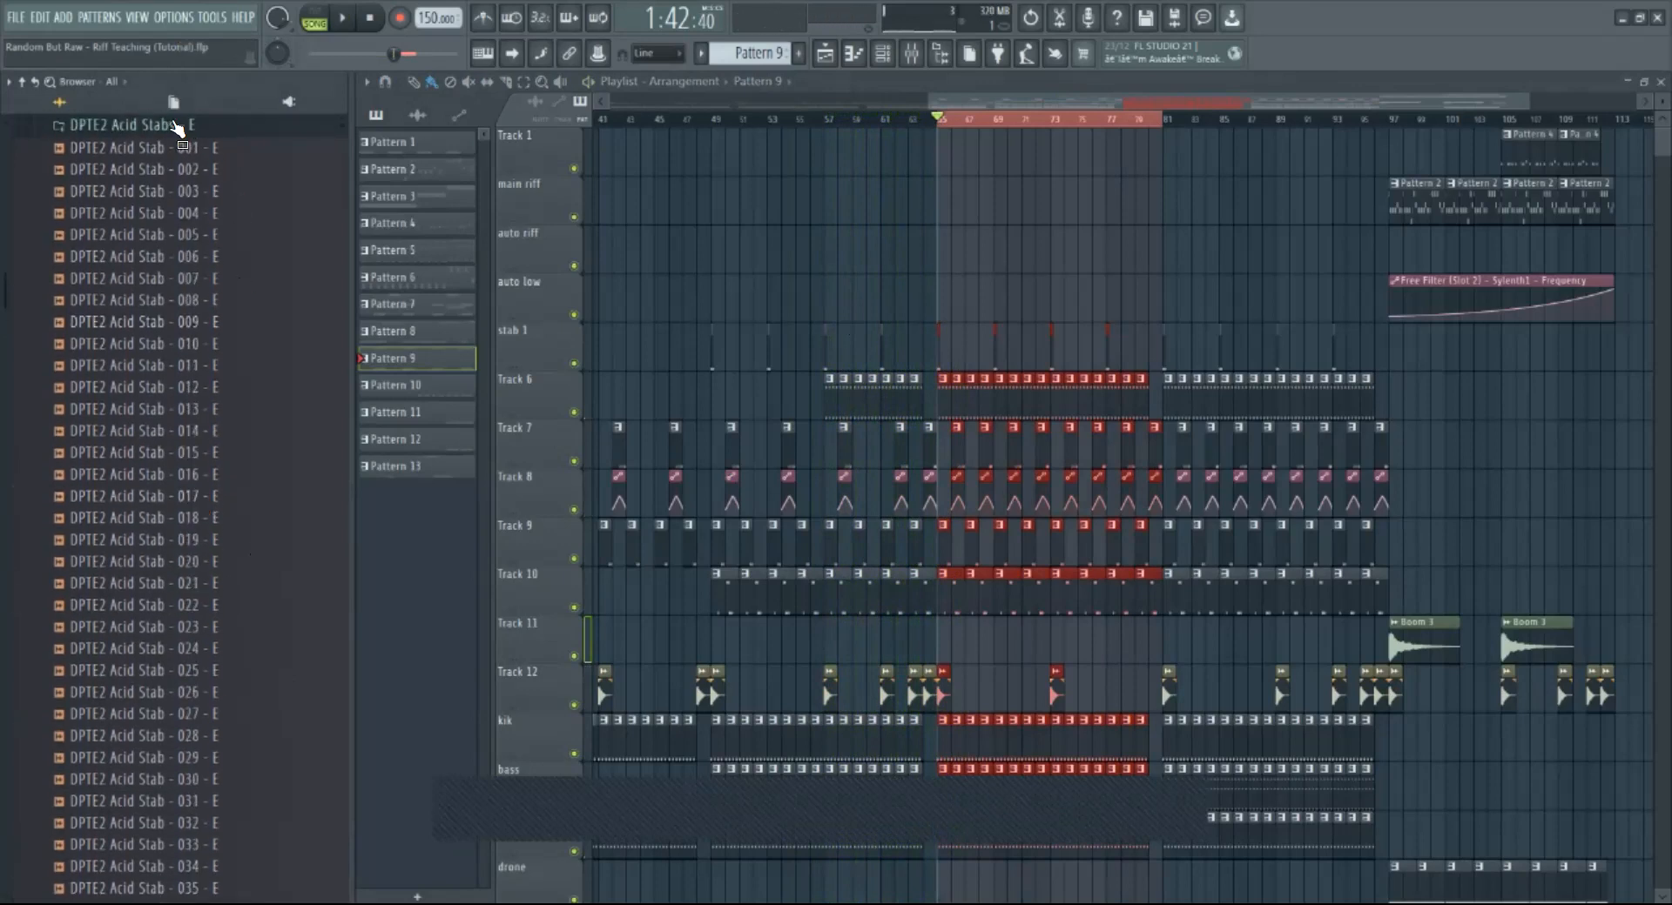
pyautogui.click(176, 128)
pyautogui.scroll(2, 178, 261)
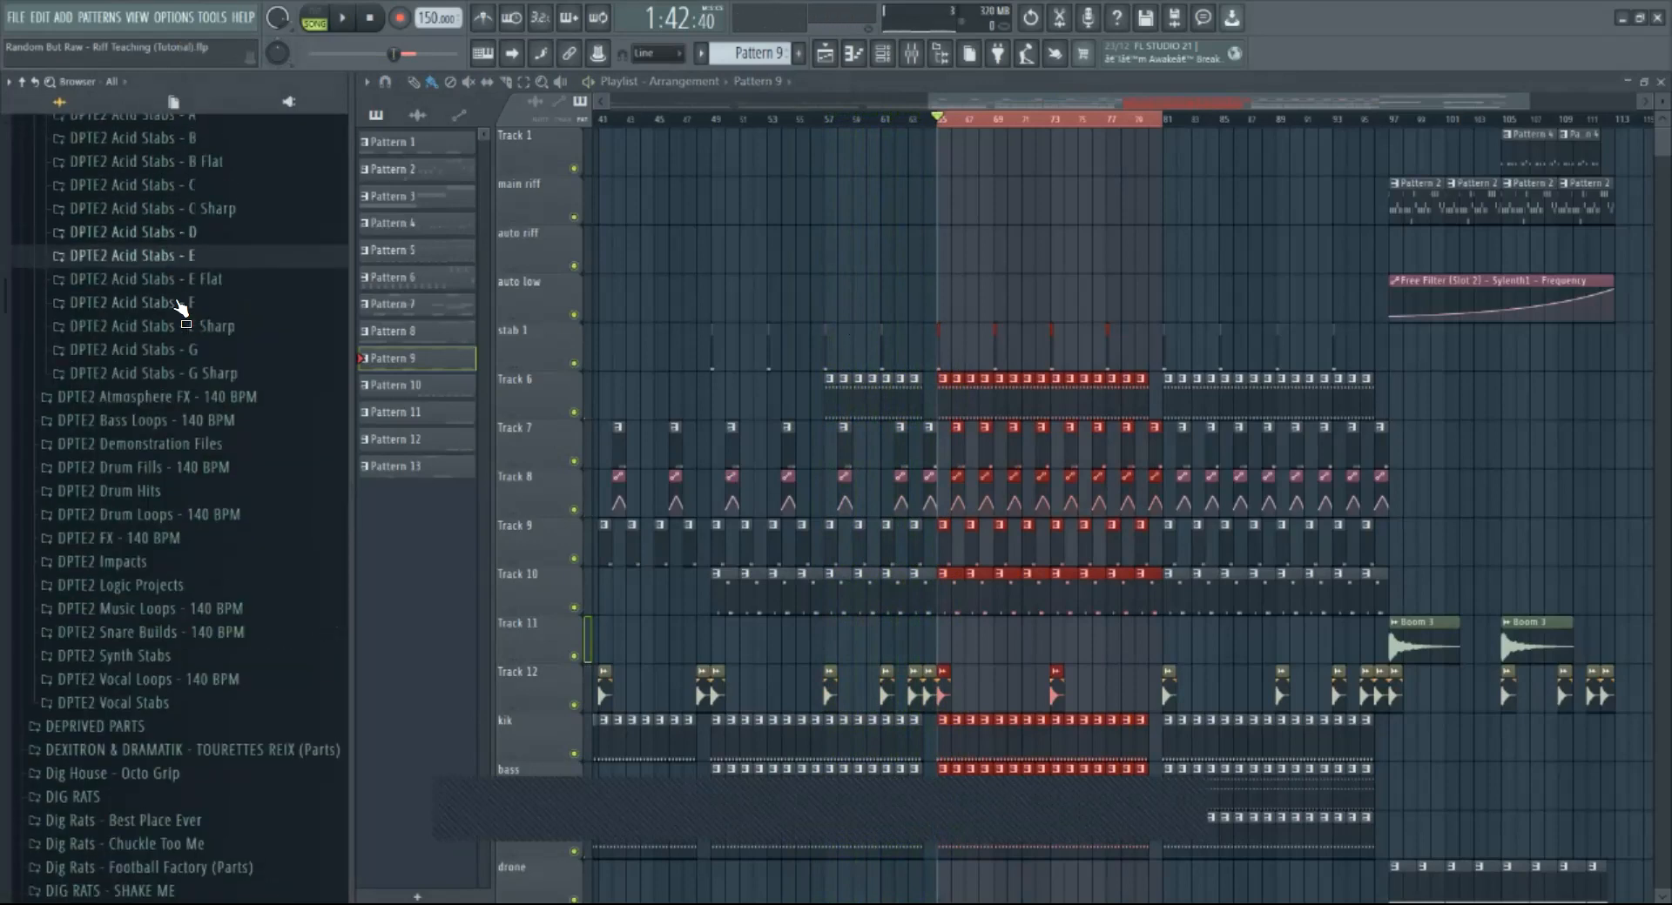
pyautogui.scroll(4, 187, 313)
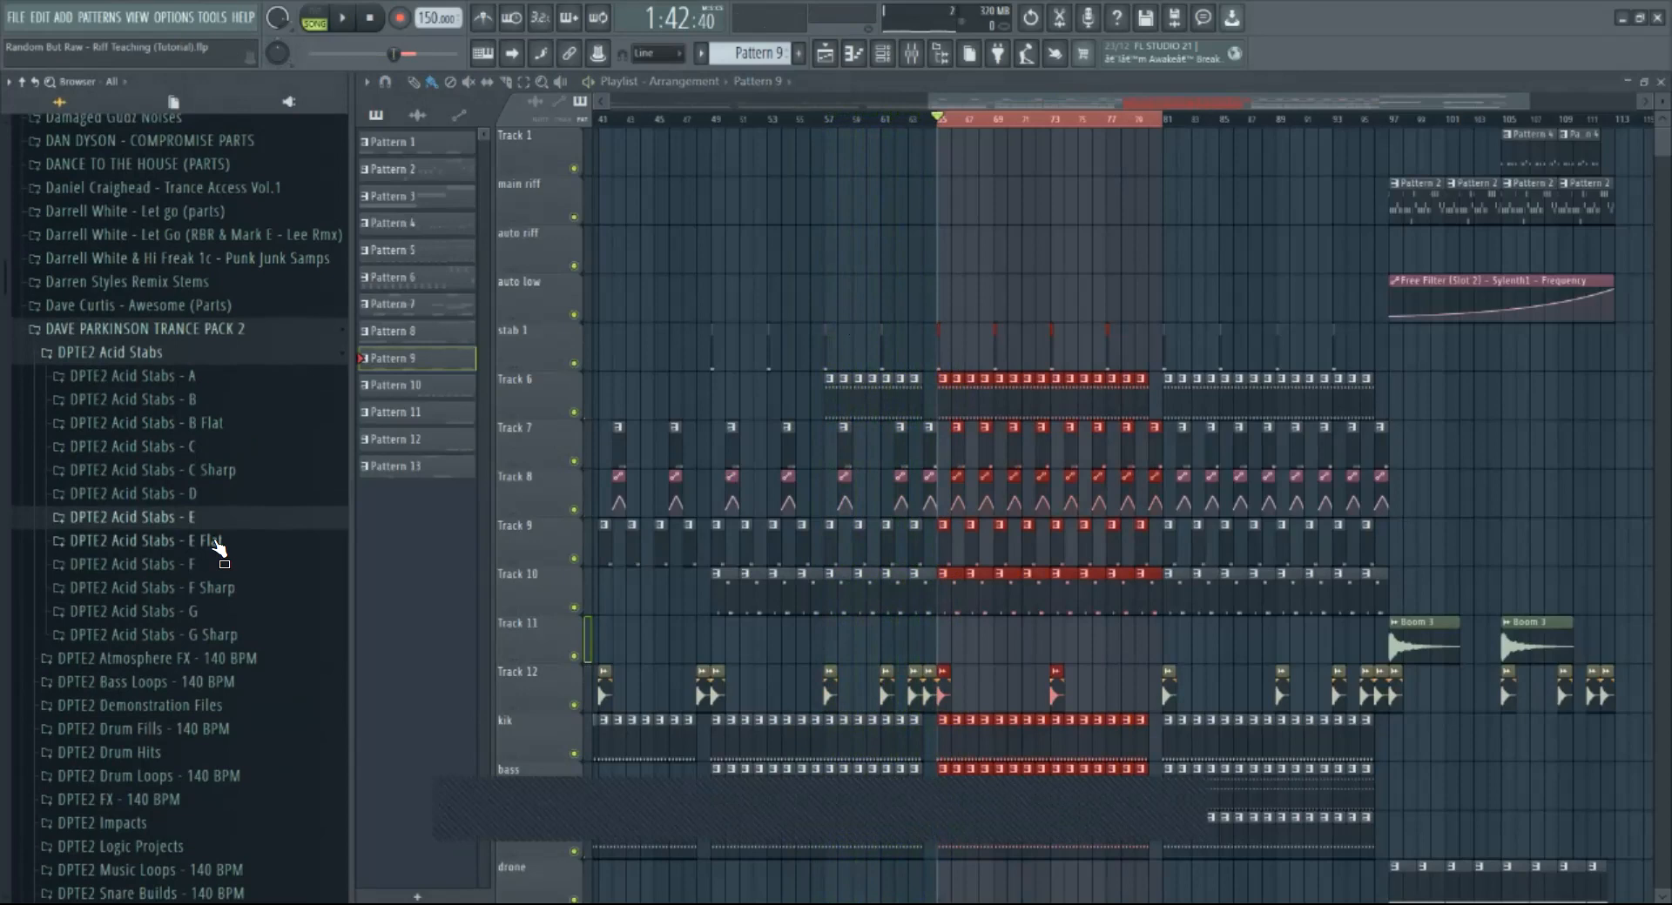
pyautogui.scroll(-2, 217, 546)
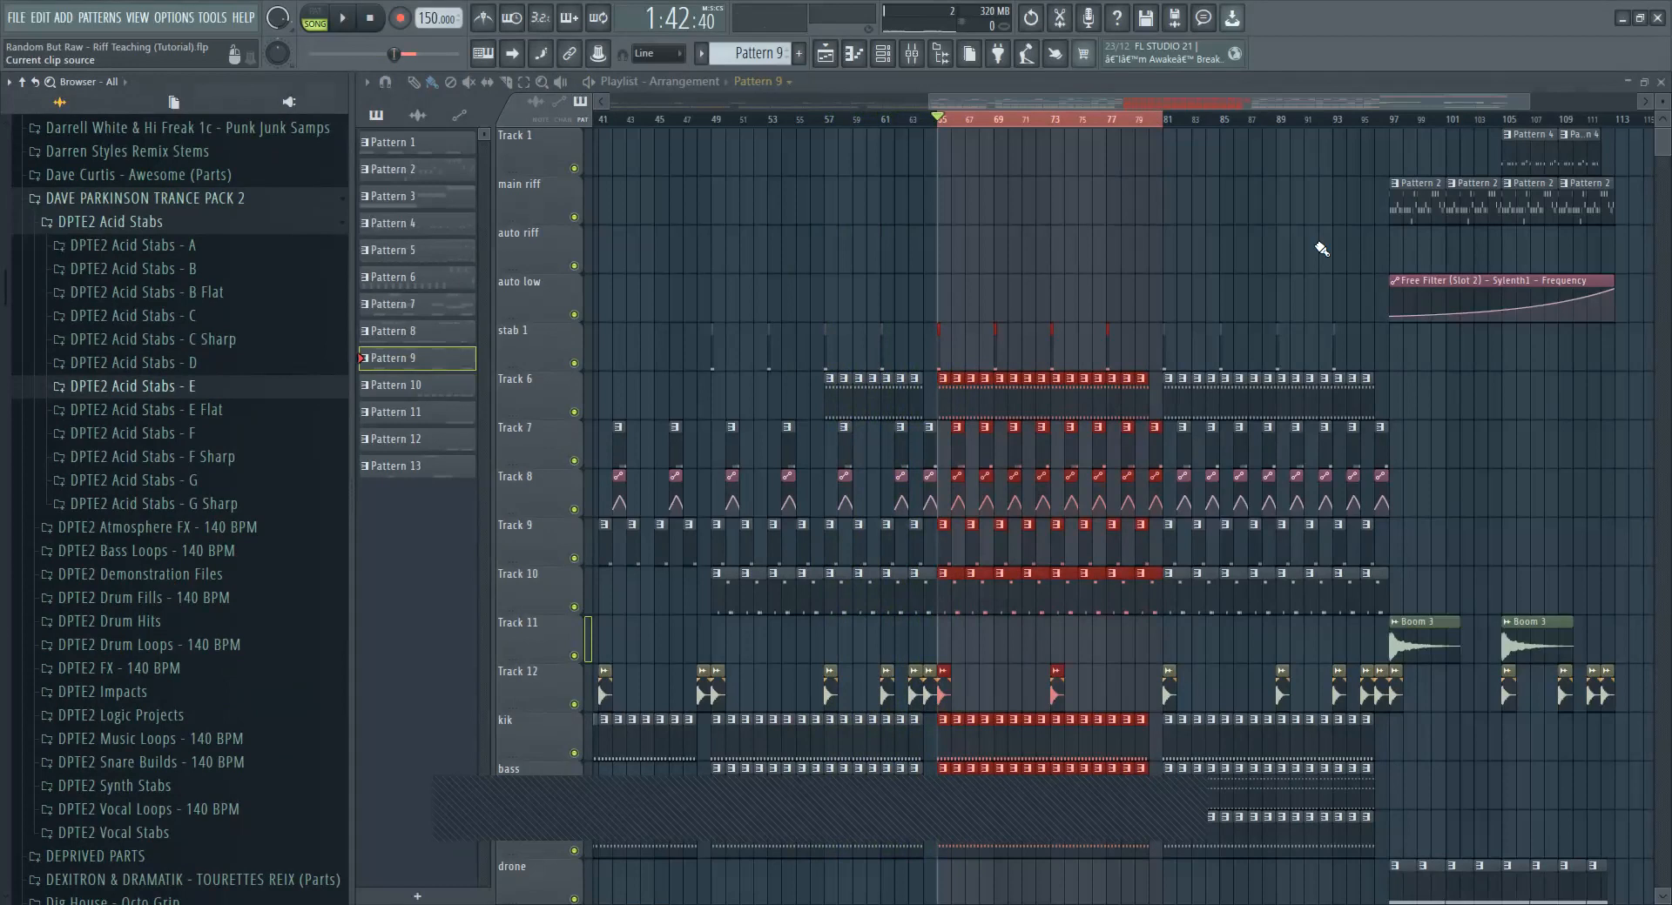
# Step: Create a new pattern and insert another Sylenth1 instrument for it
pyautogui.press('F4')
pyautogui.click(885, 60)
pyautogui.rightClick(963, 114)
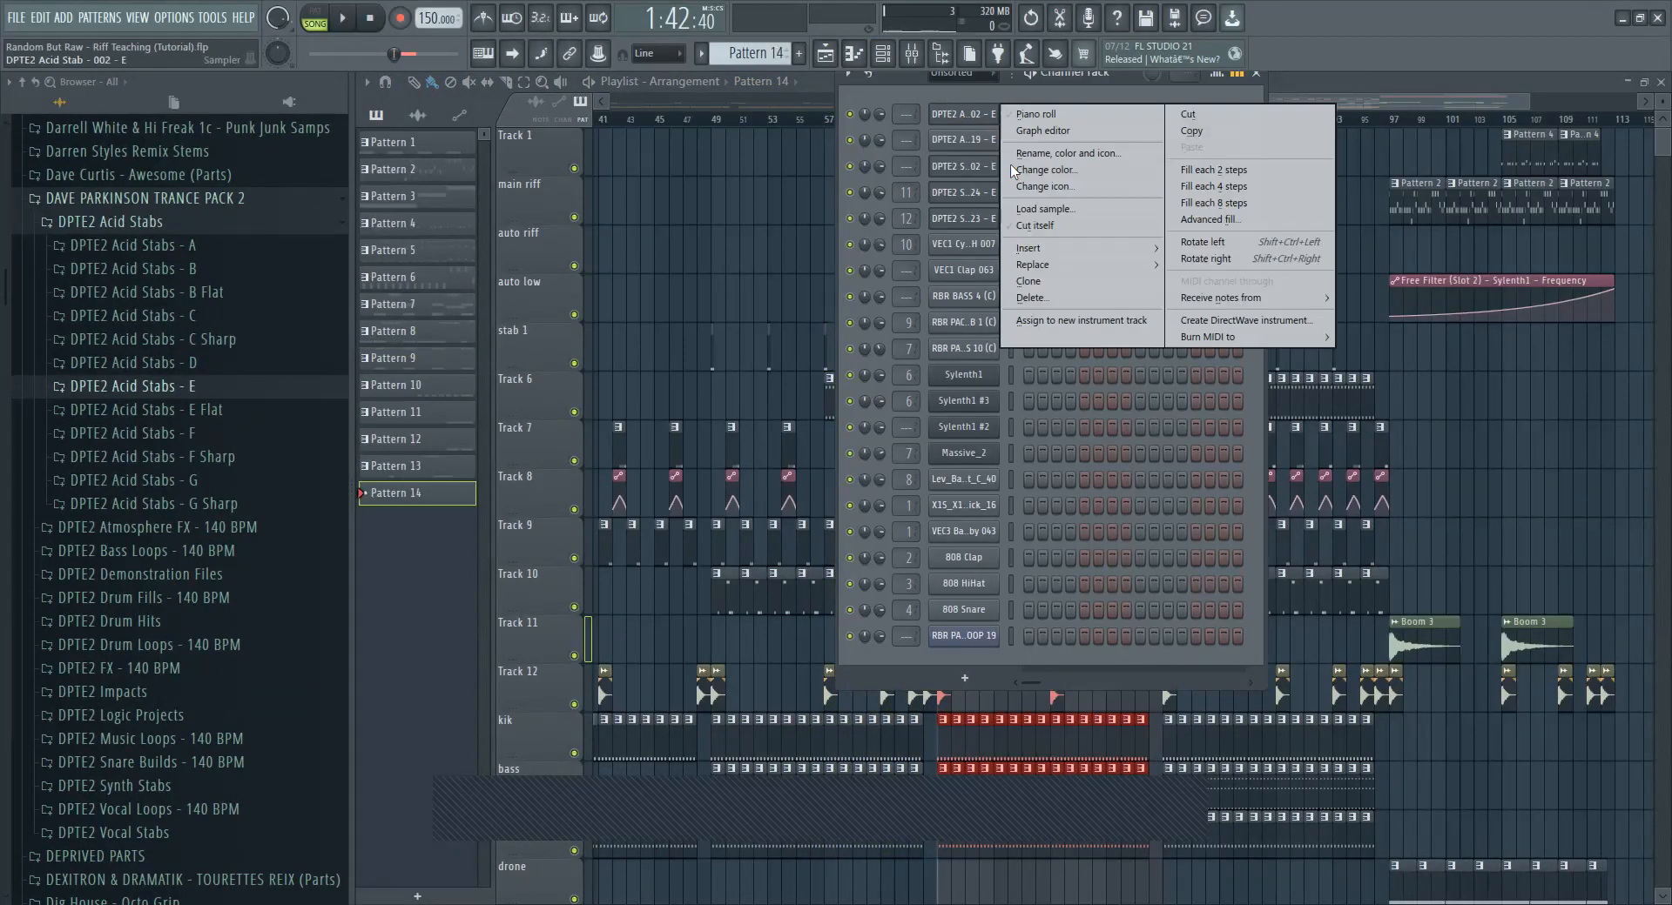
pyautogui.moveTo(1088, 248)
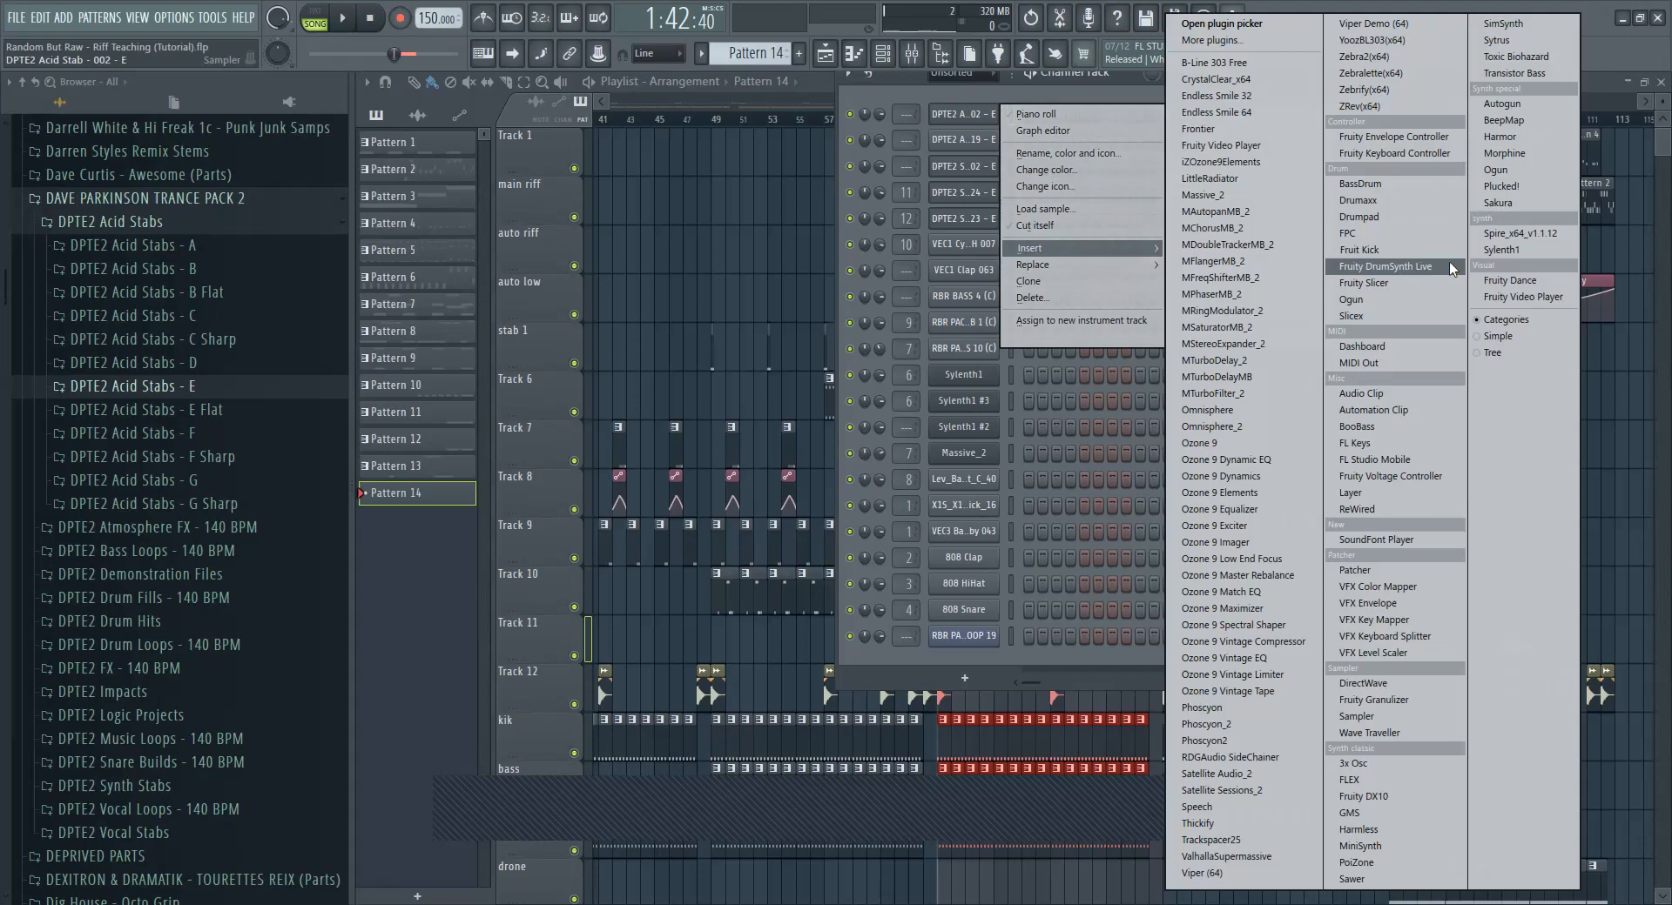
pyautogui.click(1496, 249)
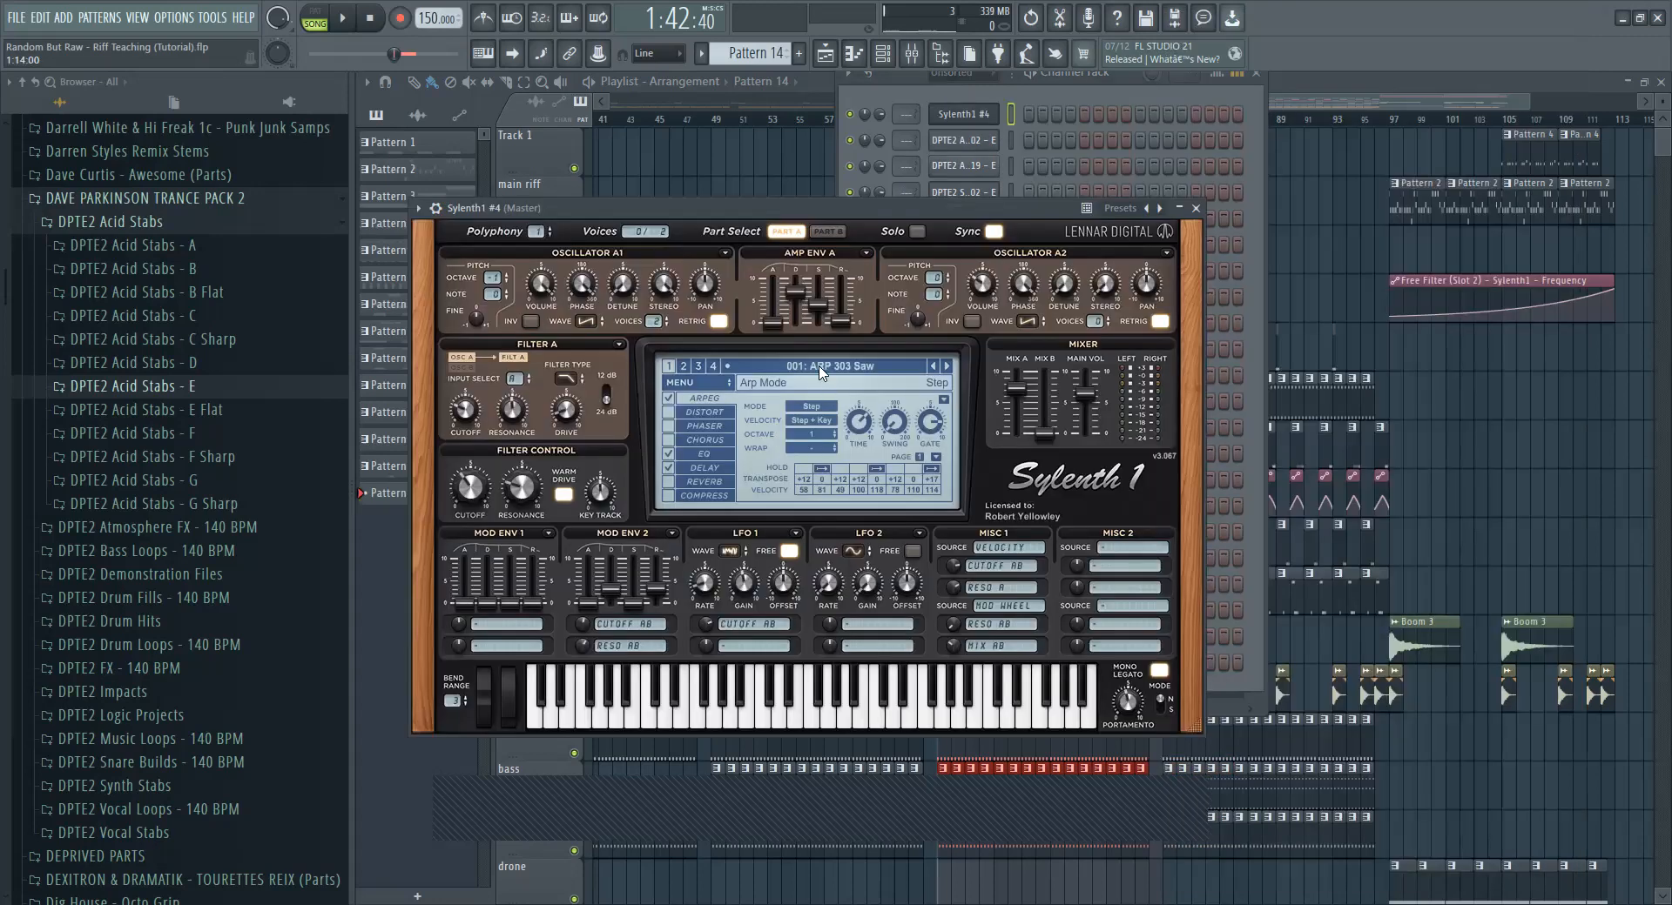
# Step: Audition the Sylenth1 presets HOV Analog Hover, HOV Dominator, HOV Royale and HOV Nightmare
pyautogui.click(822, 367)
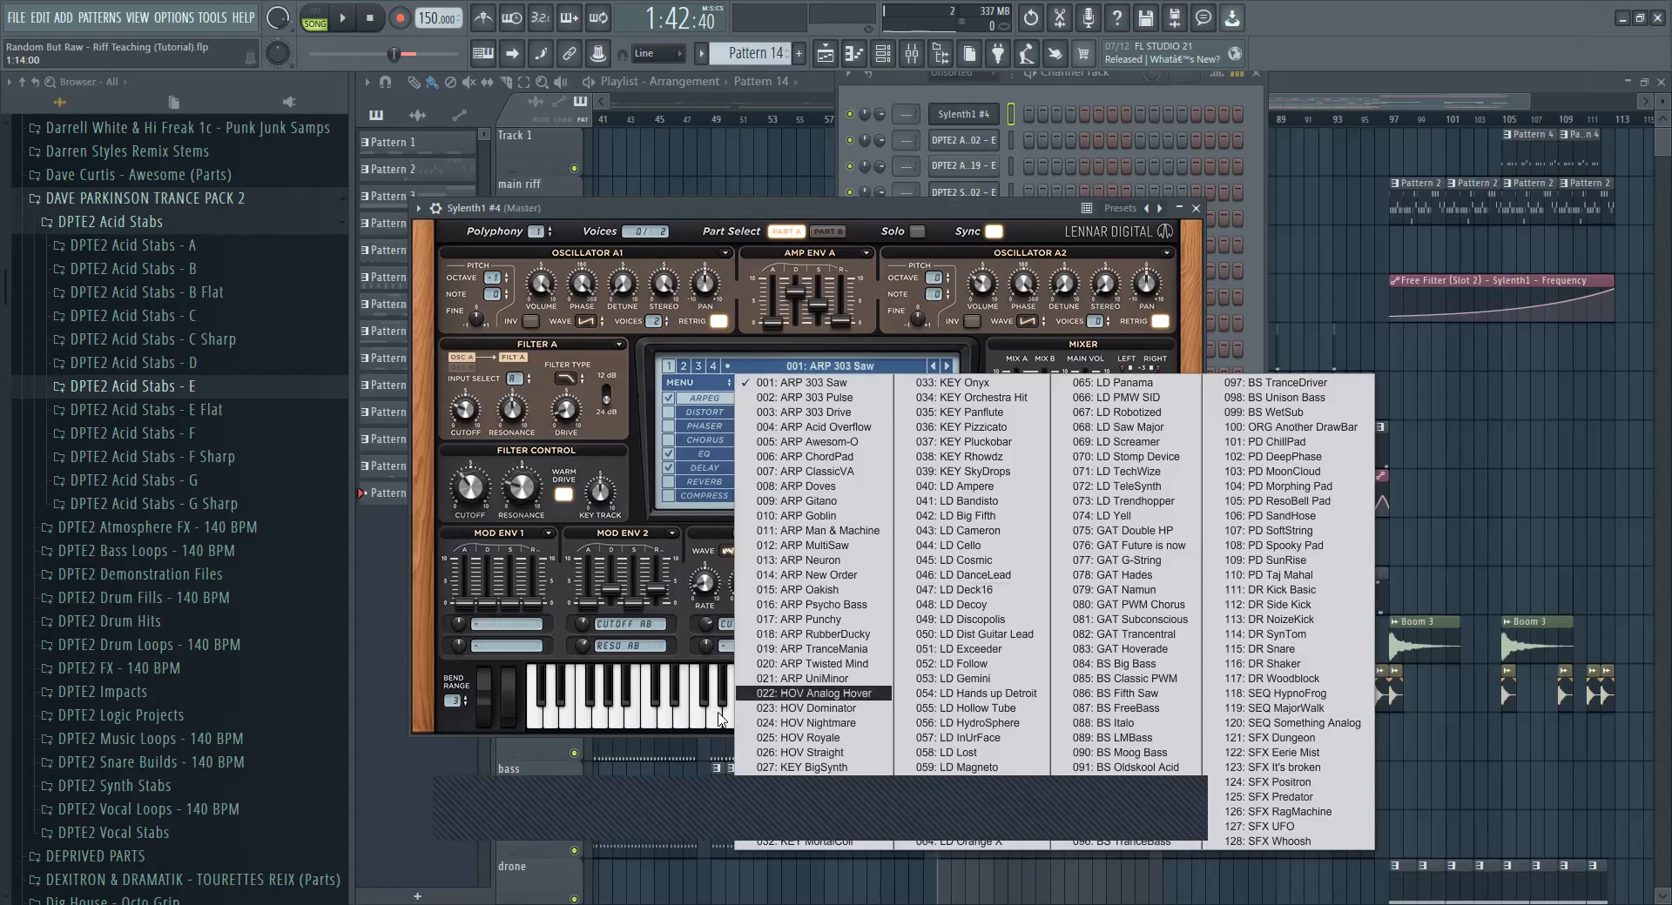
pyautogui.click(783, 693)
pyautogui.click(828, 366)
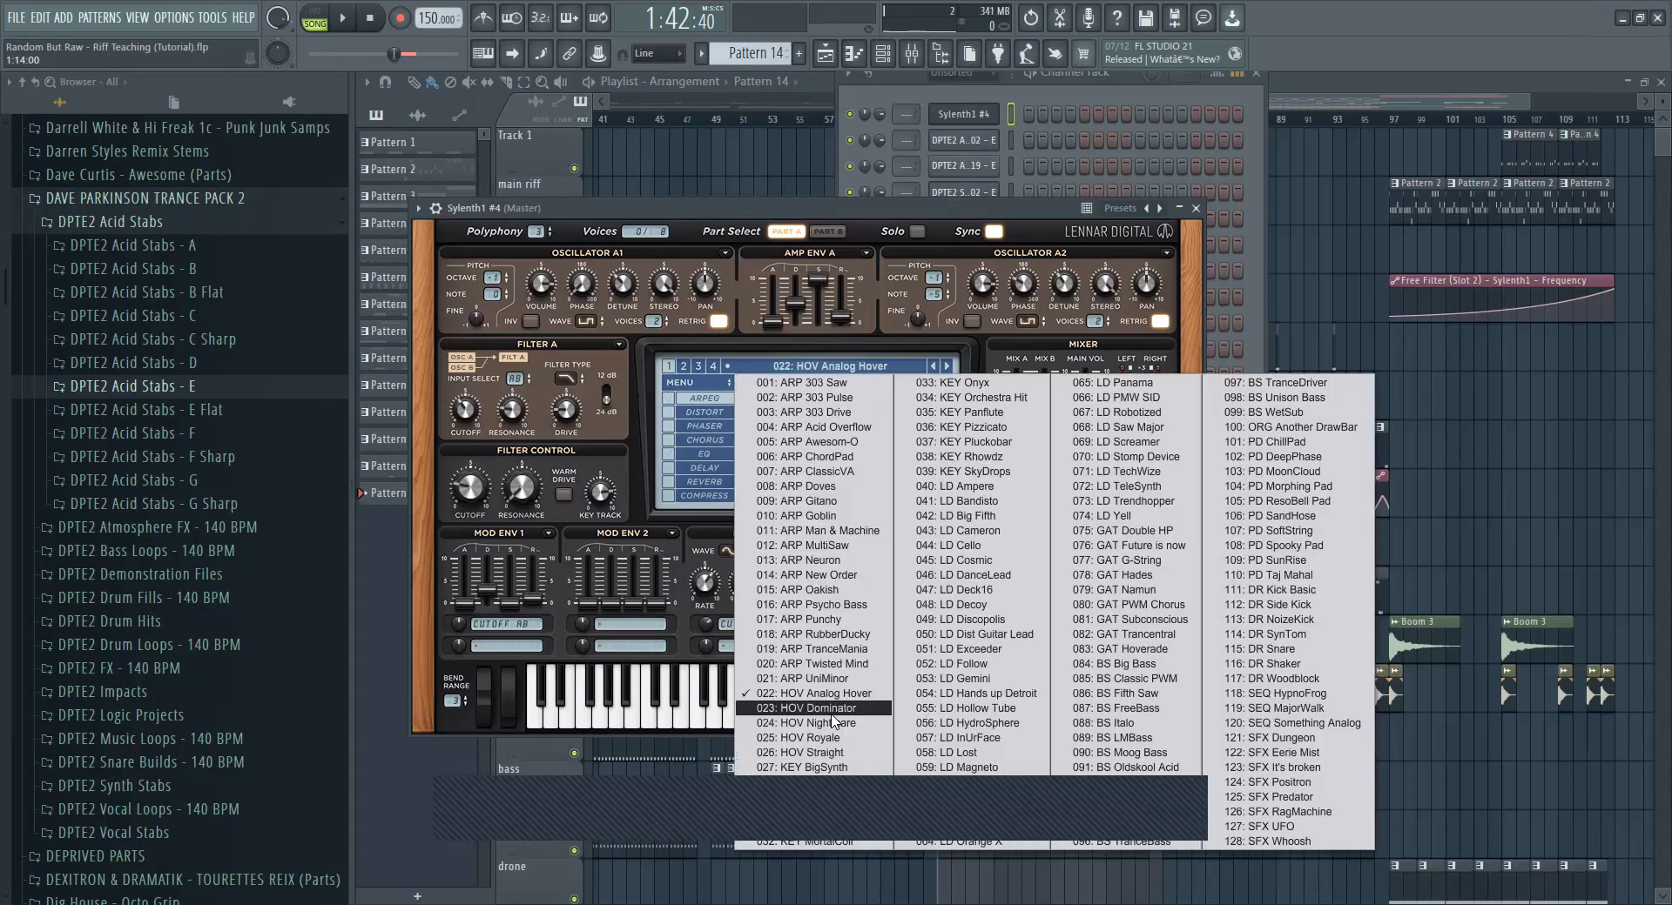
pyautogui.click(832, 710)
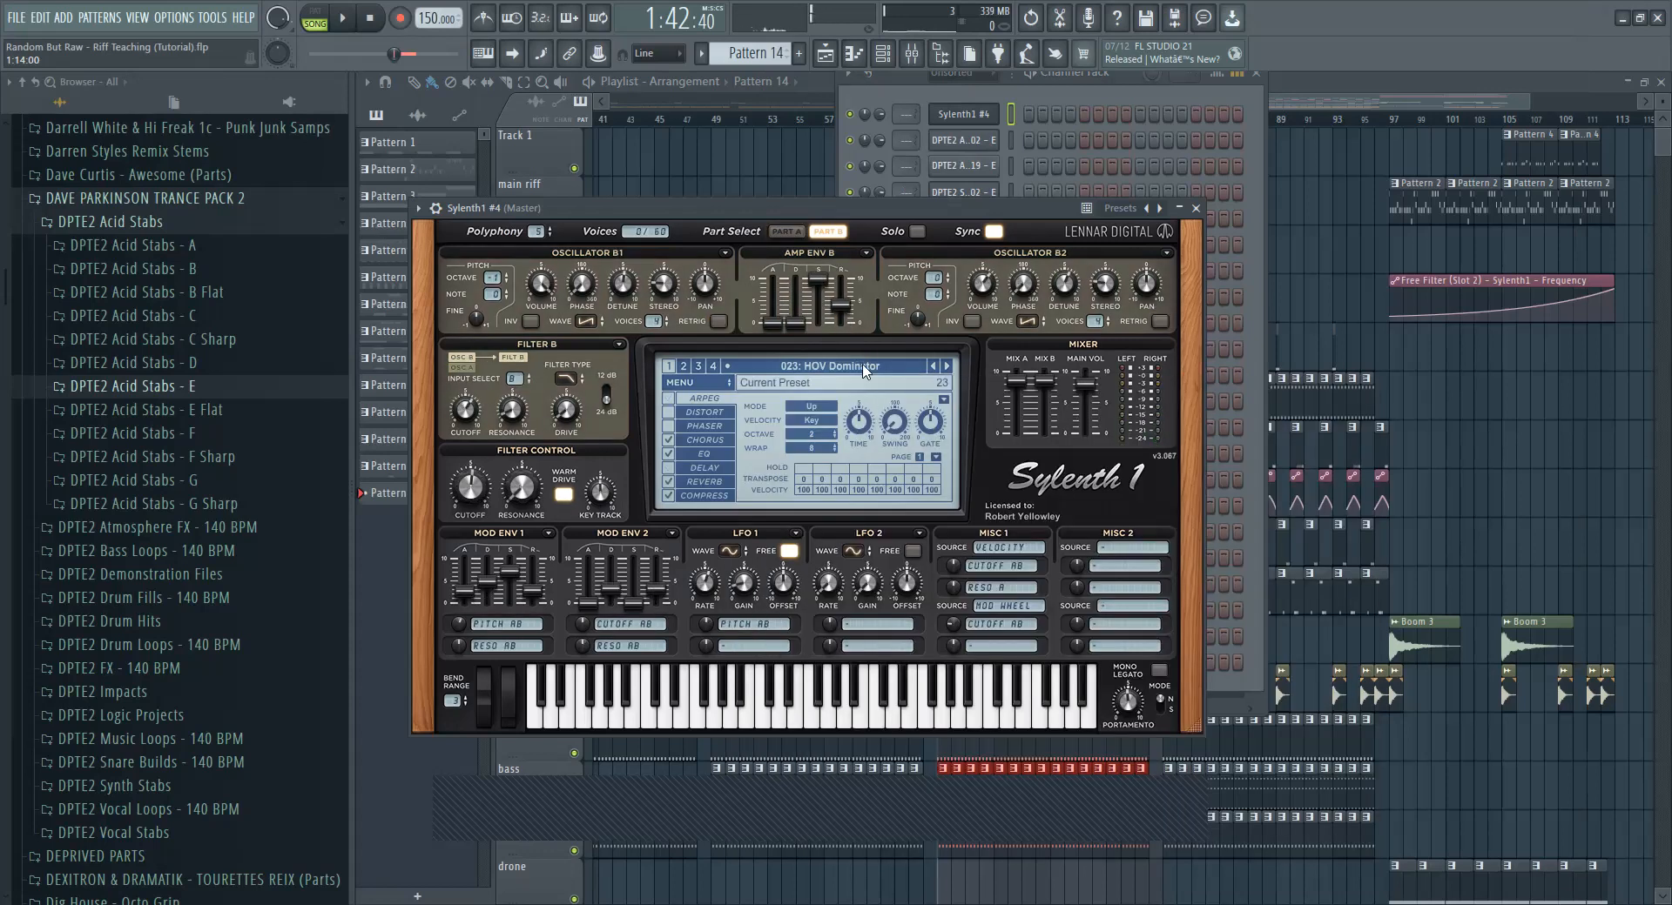
pyautogui.click(827, 365)
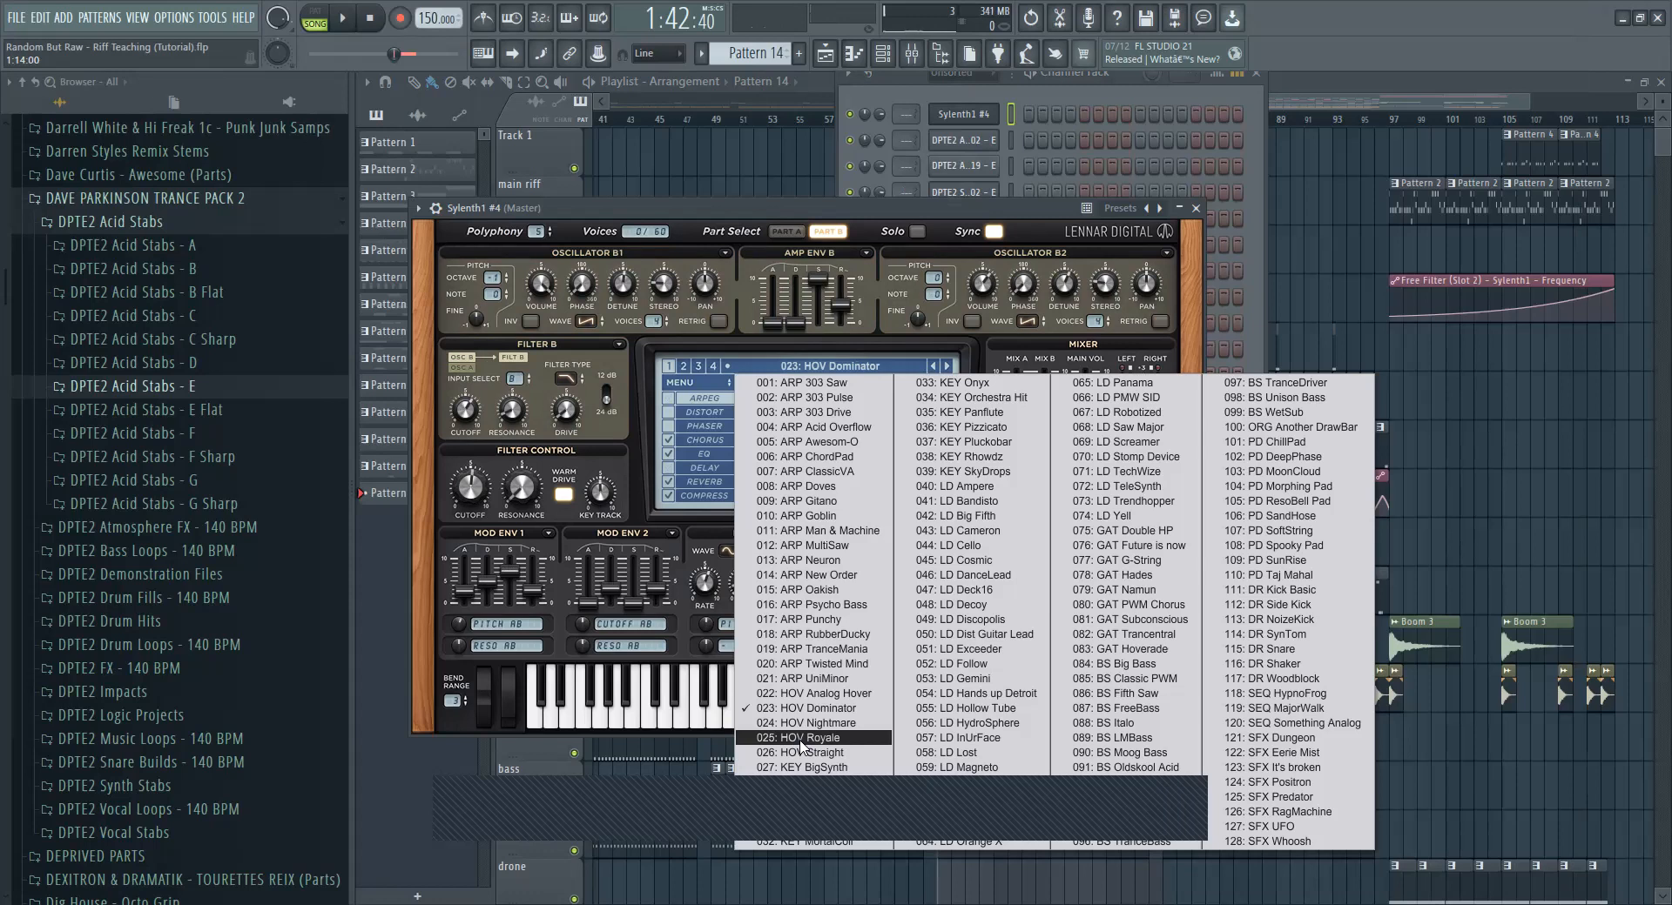
pyautogui.click(784, 737)
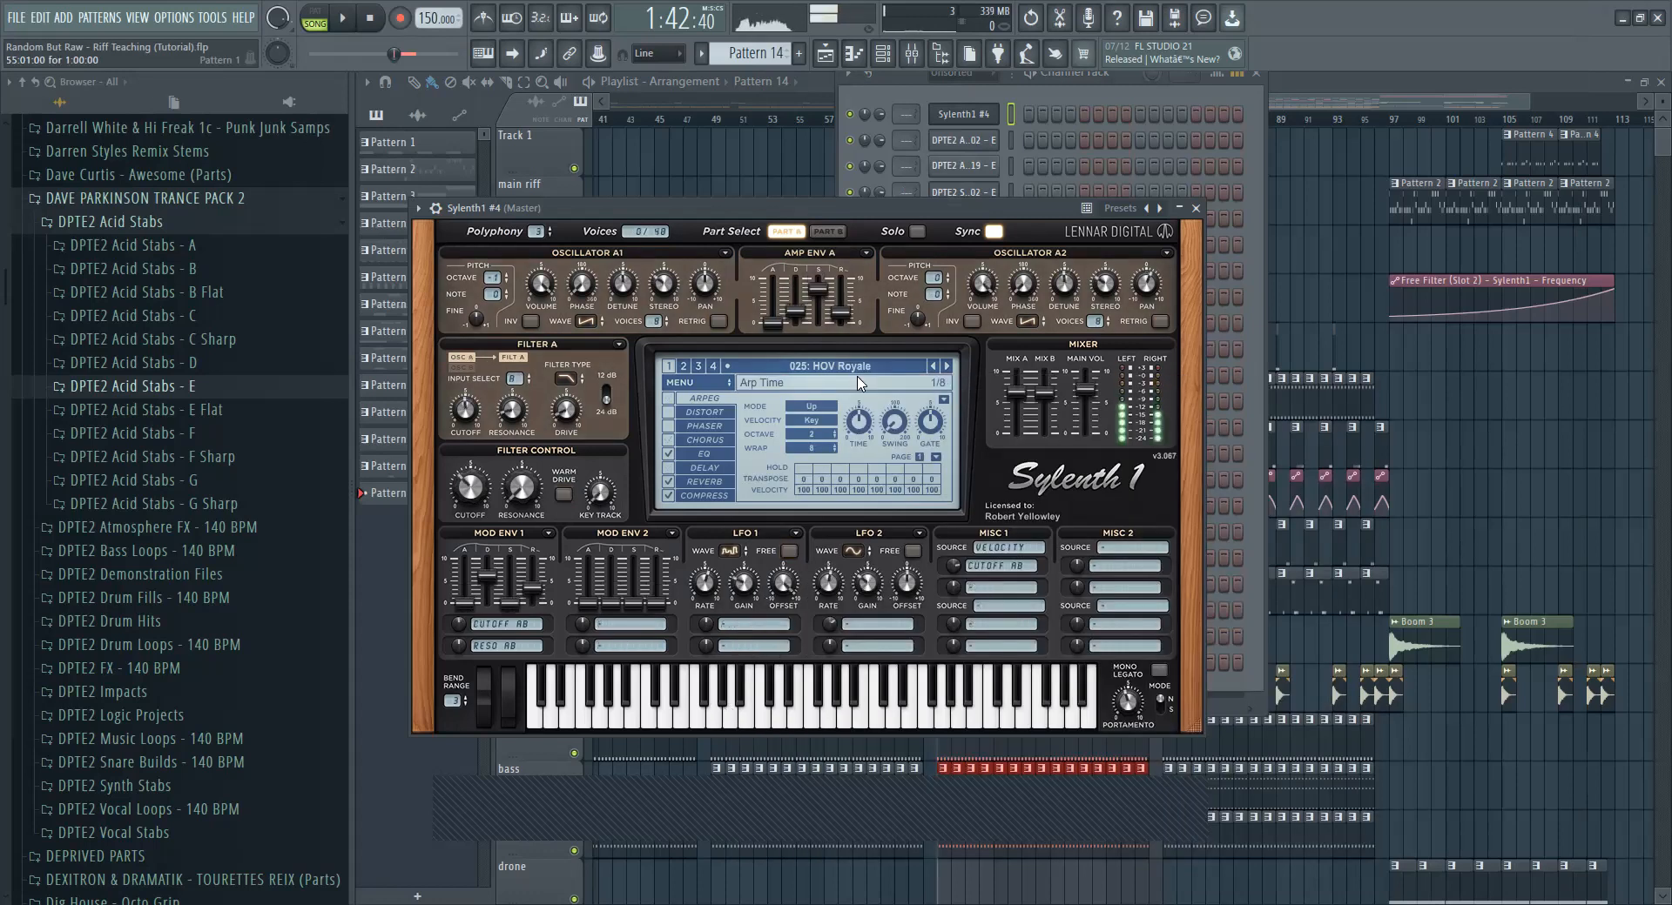
pyautogui.click(827, 365)
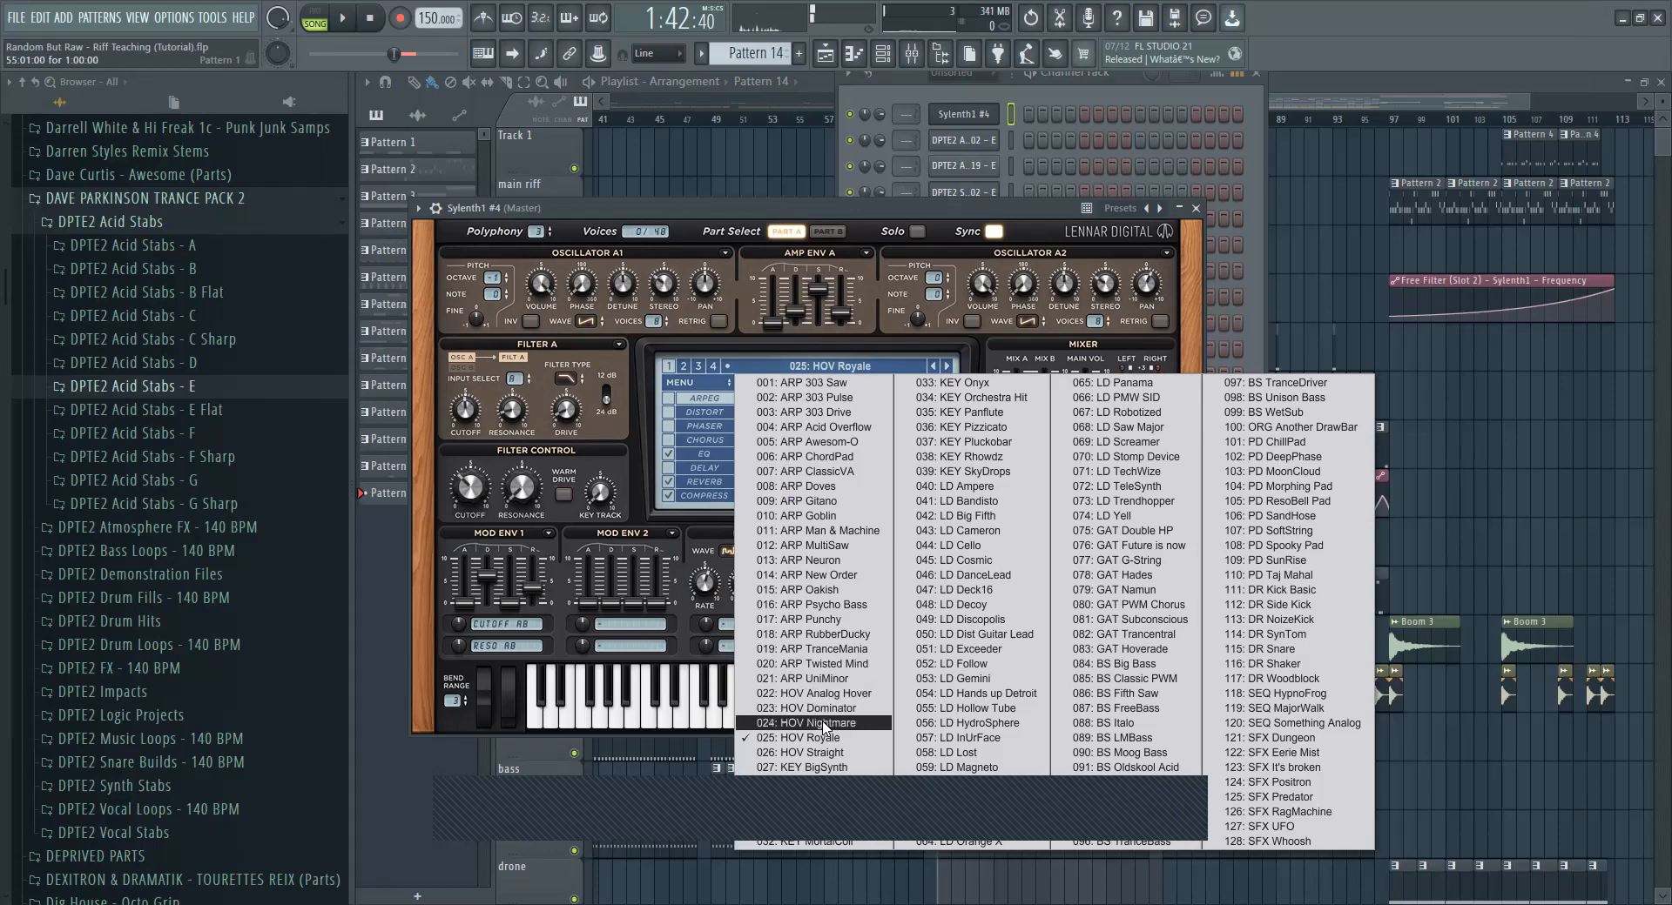
pyautogui.click(824, 723)
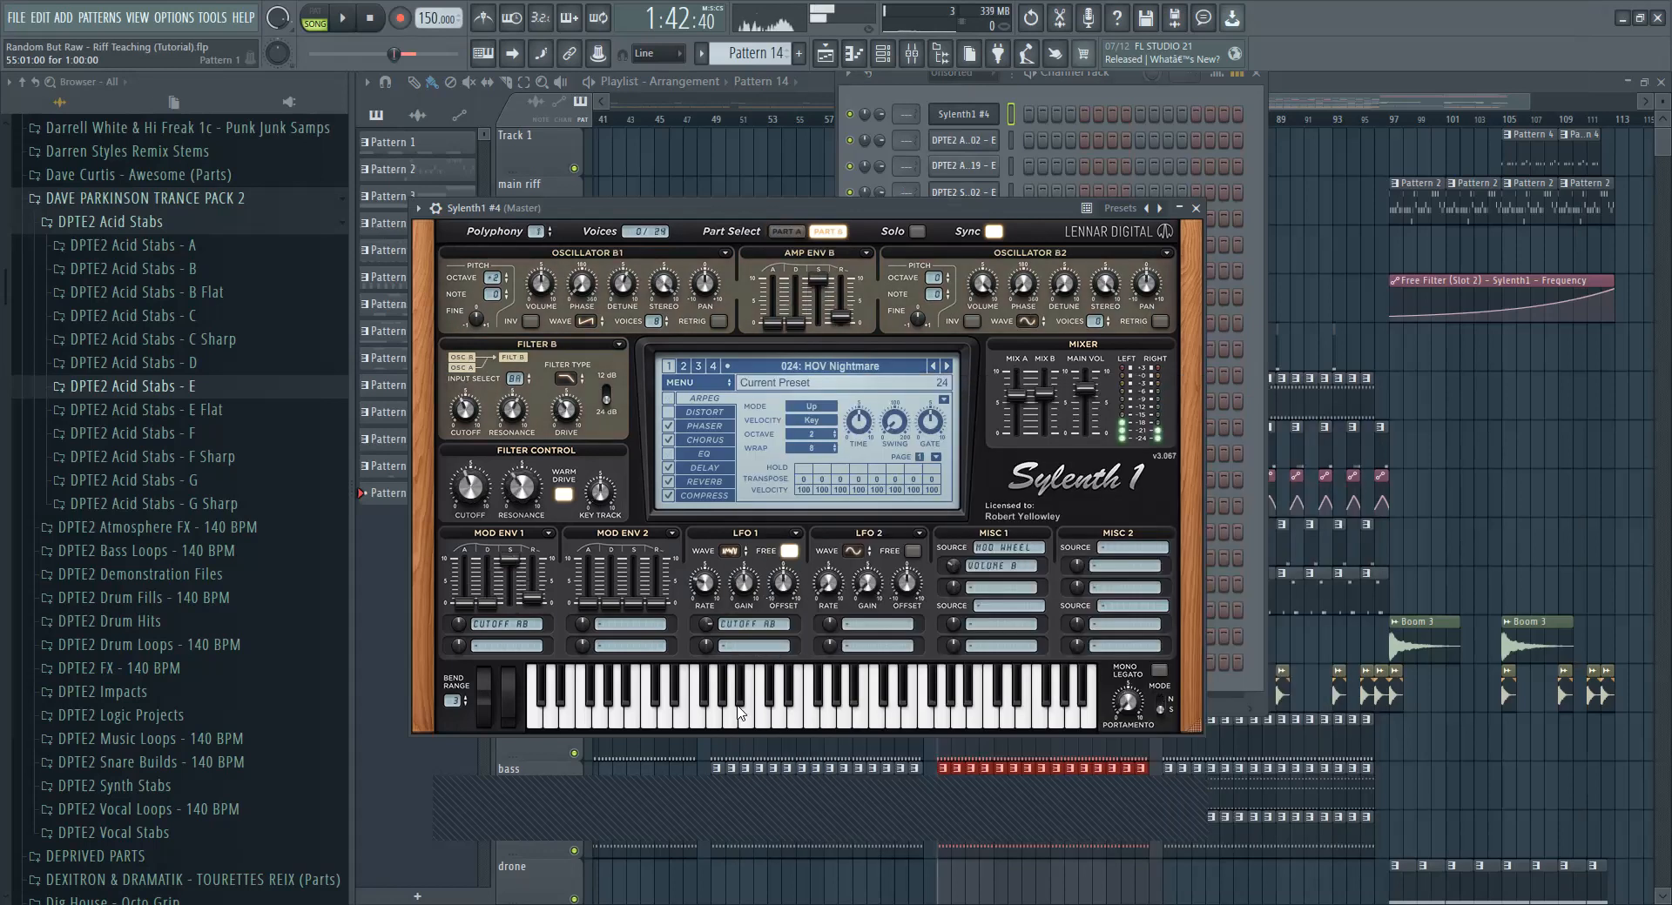
# Step: Go through the lead presets LD Saw Major and LD Screamer to LD Stomp Device, and play test notes on it
pyautogui.click(850, 376)
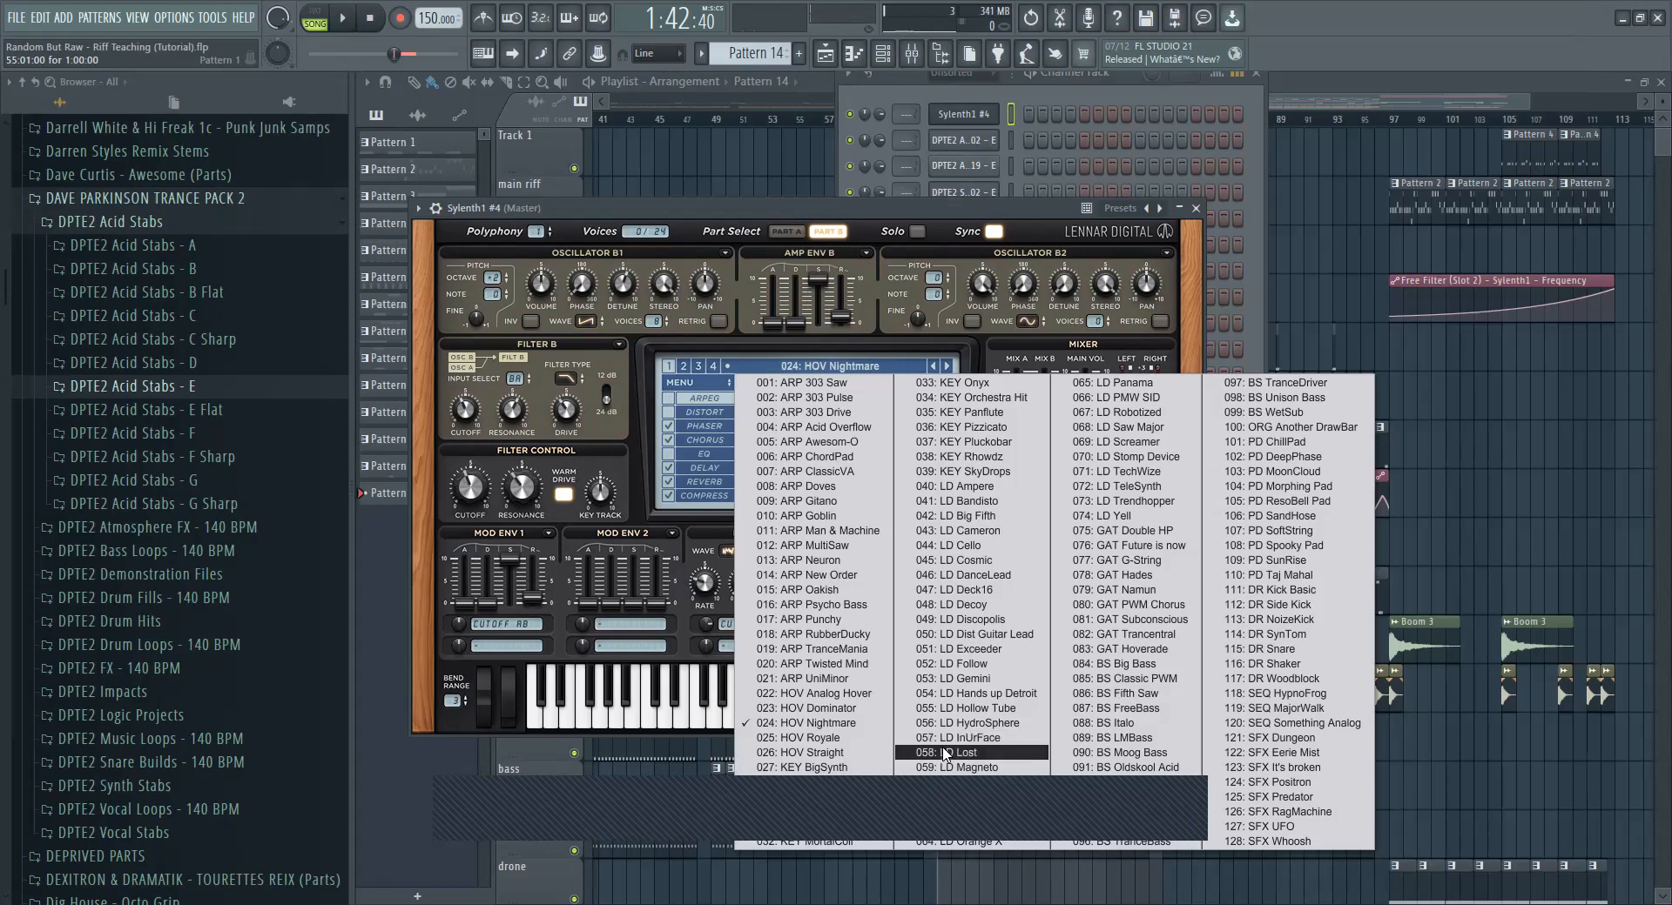
pyautogui.click(1134, 426)
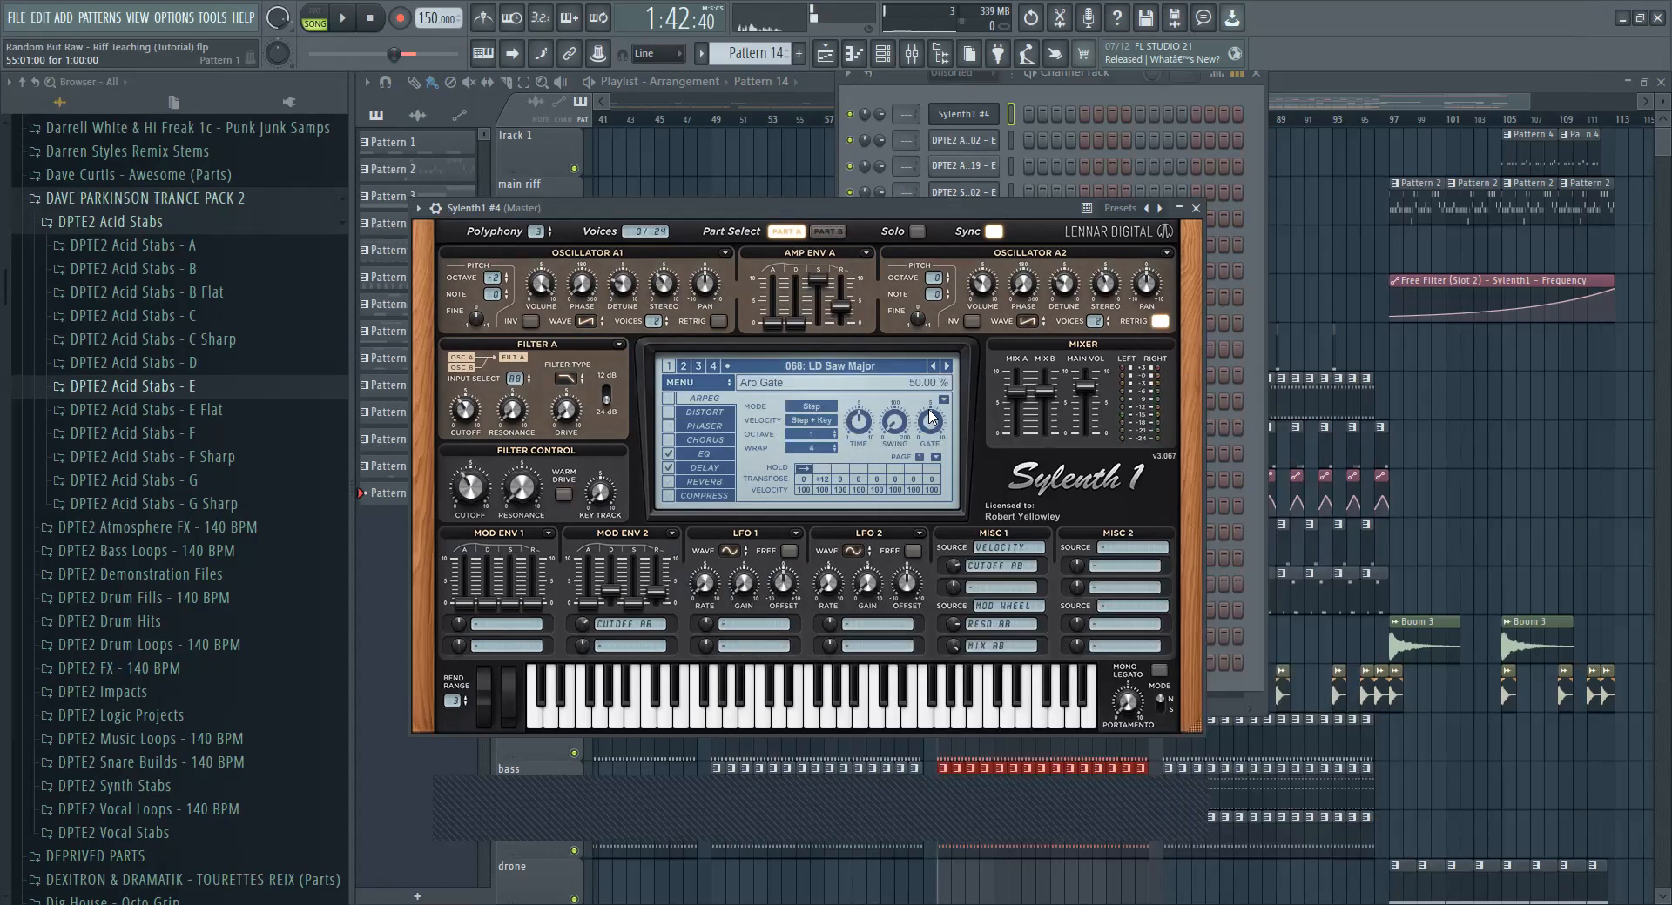
pyautogui.click(945, 366)
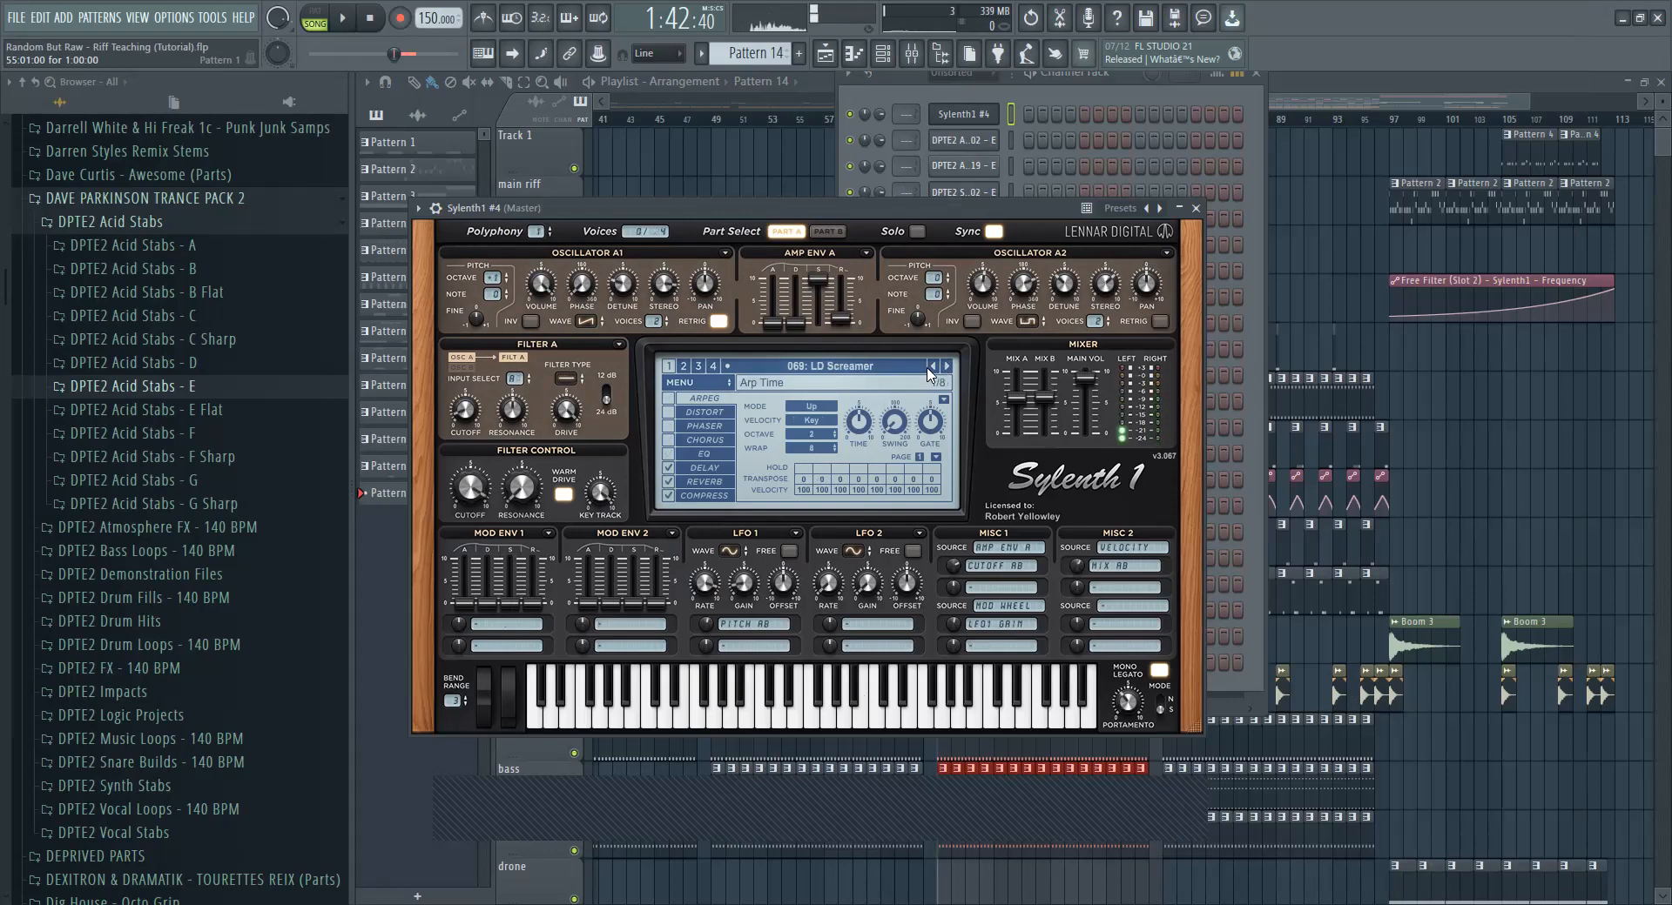
pyautogui.click(948, 368)
pyautogui.click(796, 707)
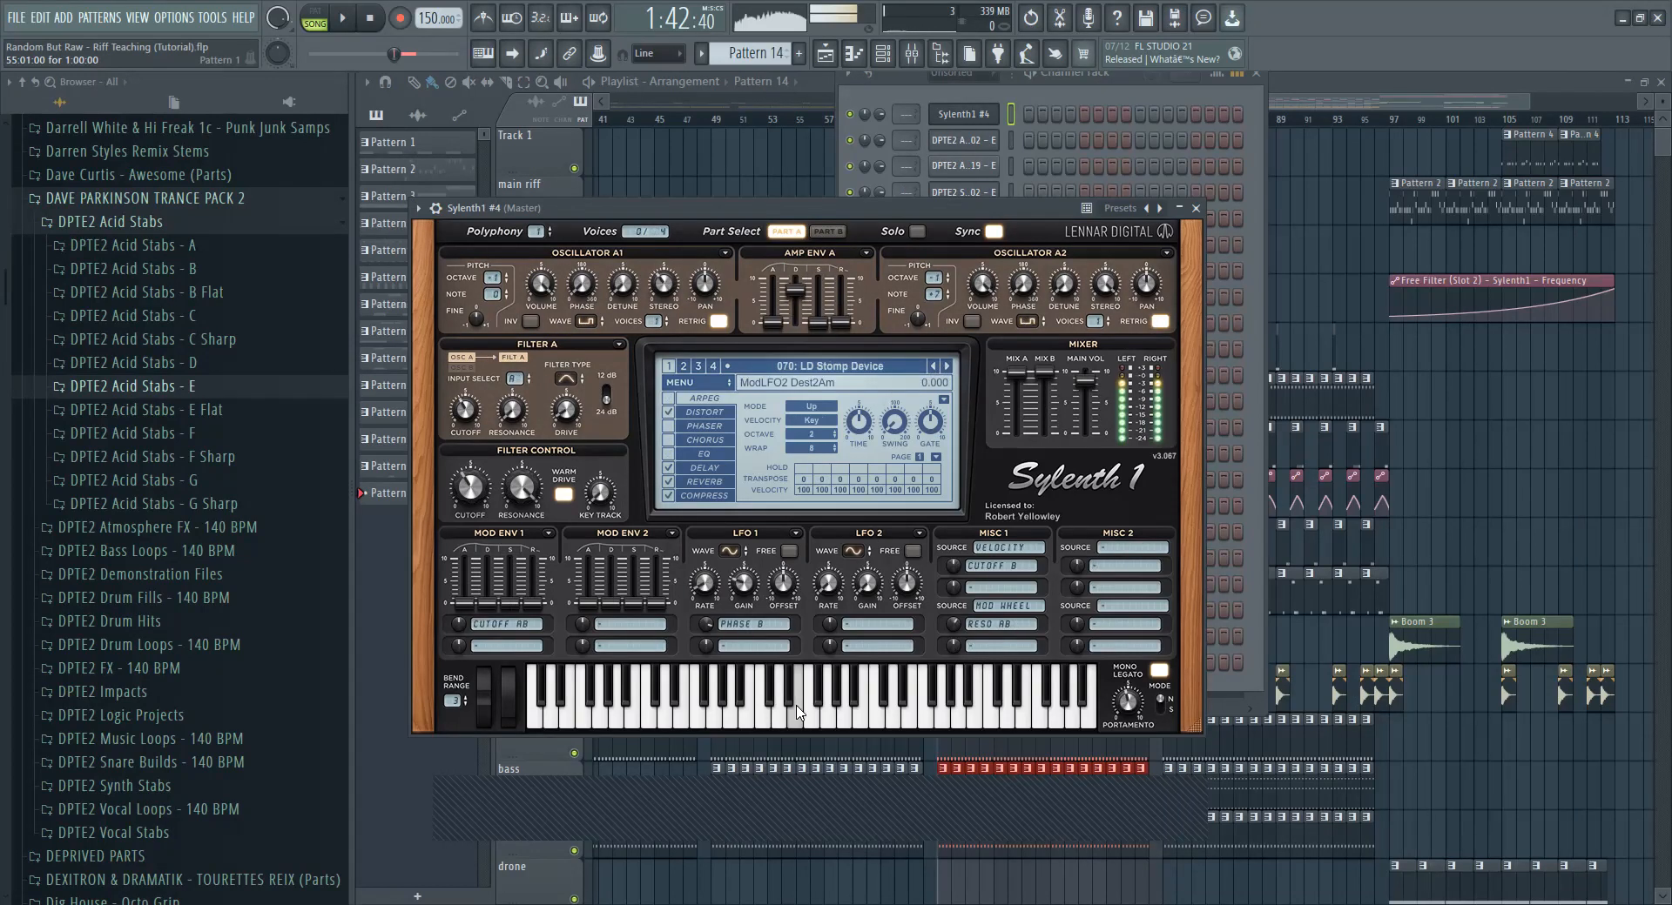
pyautogui.click(796, 707)
pyautogui.click(796, 707)
pyautogui.click(796, 707)
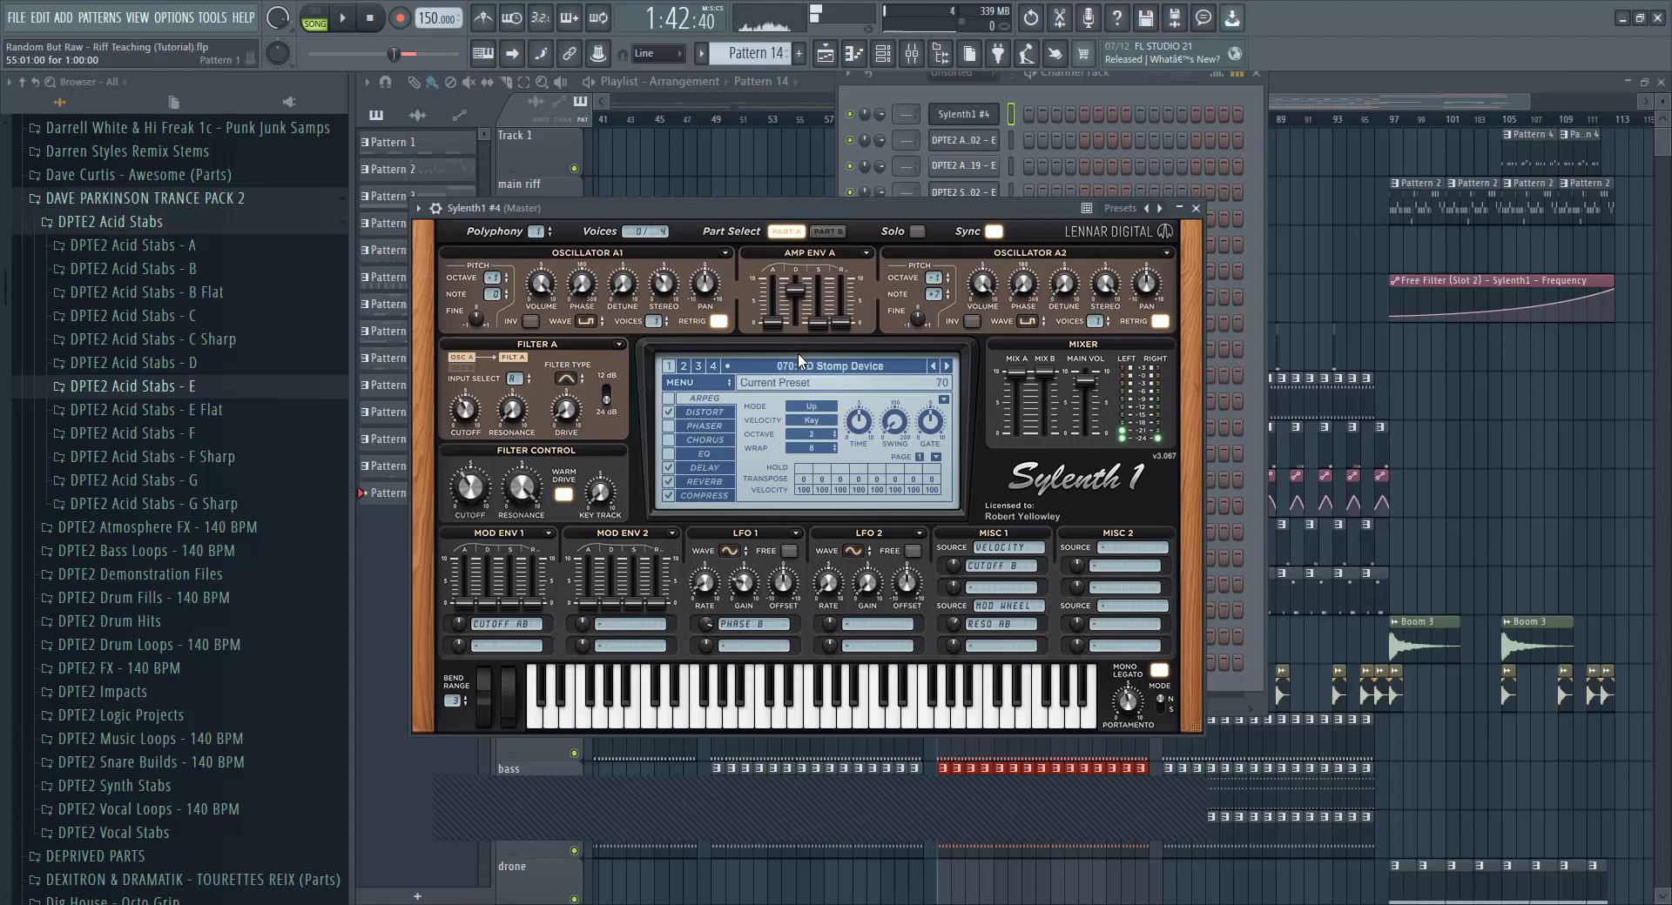
# Step: Turn off the preset's distortion and set oscillators A1 and A2 to the Saw waveform
pyautogui.click(669, 415)
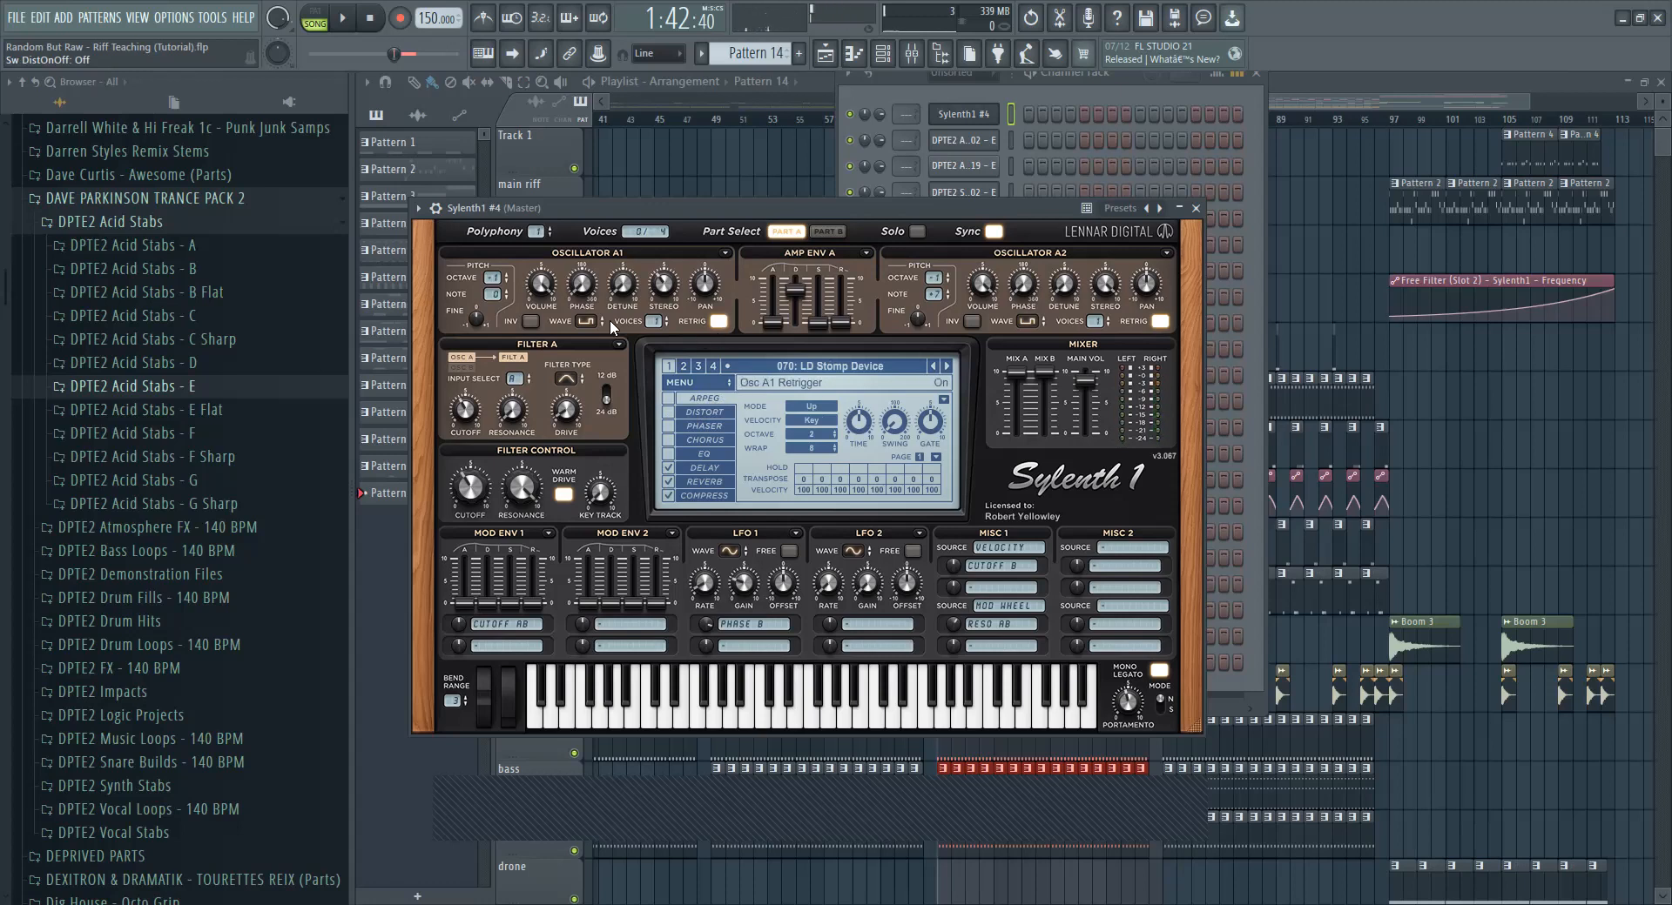
pyautogui.click(585, 321)
pyautogui.click(657, 354)
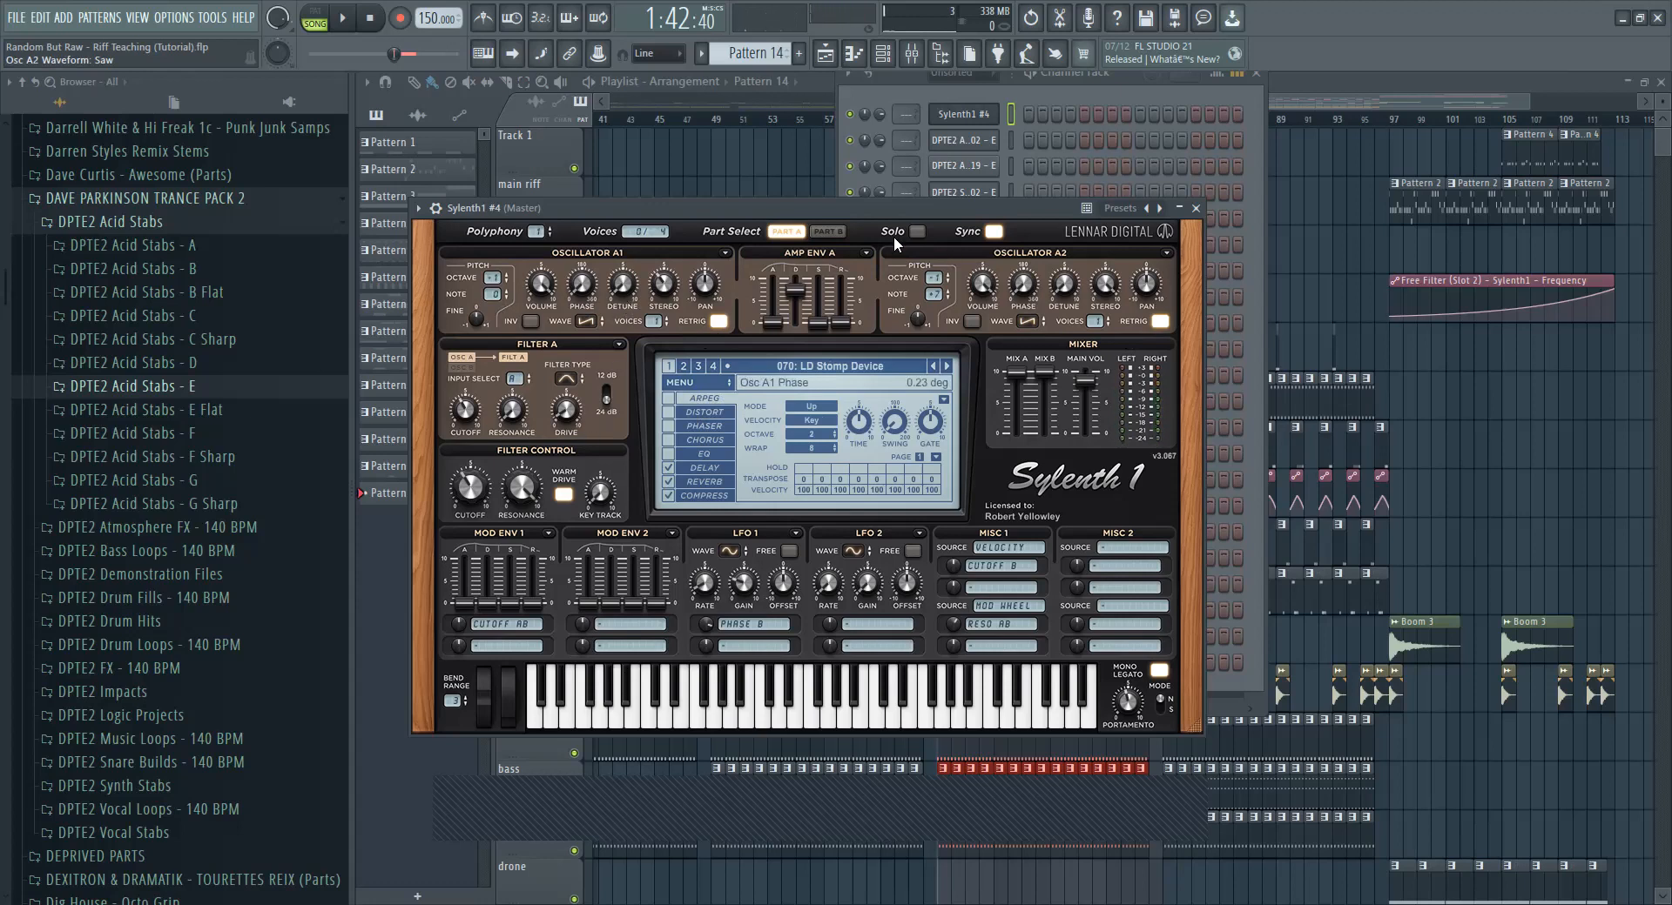
# Step: Set part B's oscillators B1 and B2 to the Saw waveform and play test notes
pyautogui.click(827, 231)
pyautogui.click(593, 323)
pyautogui.click(610, 359)
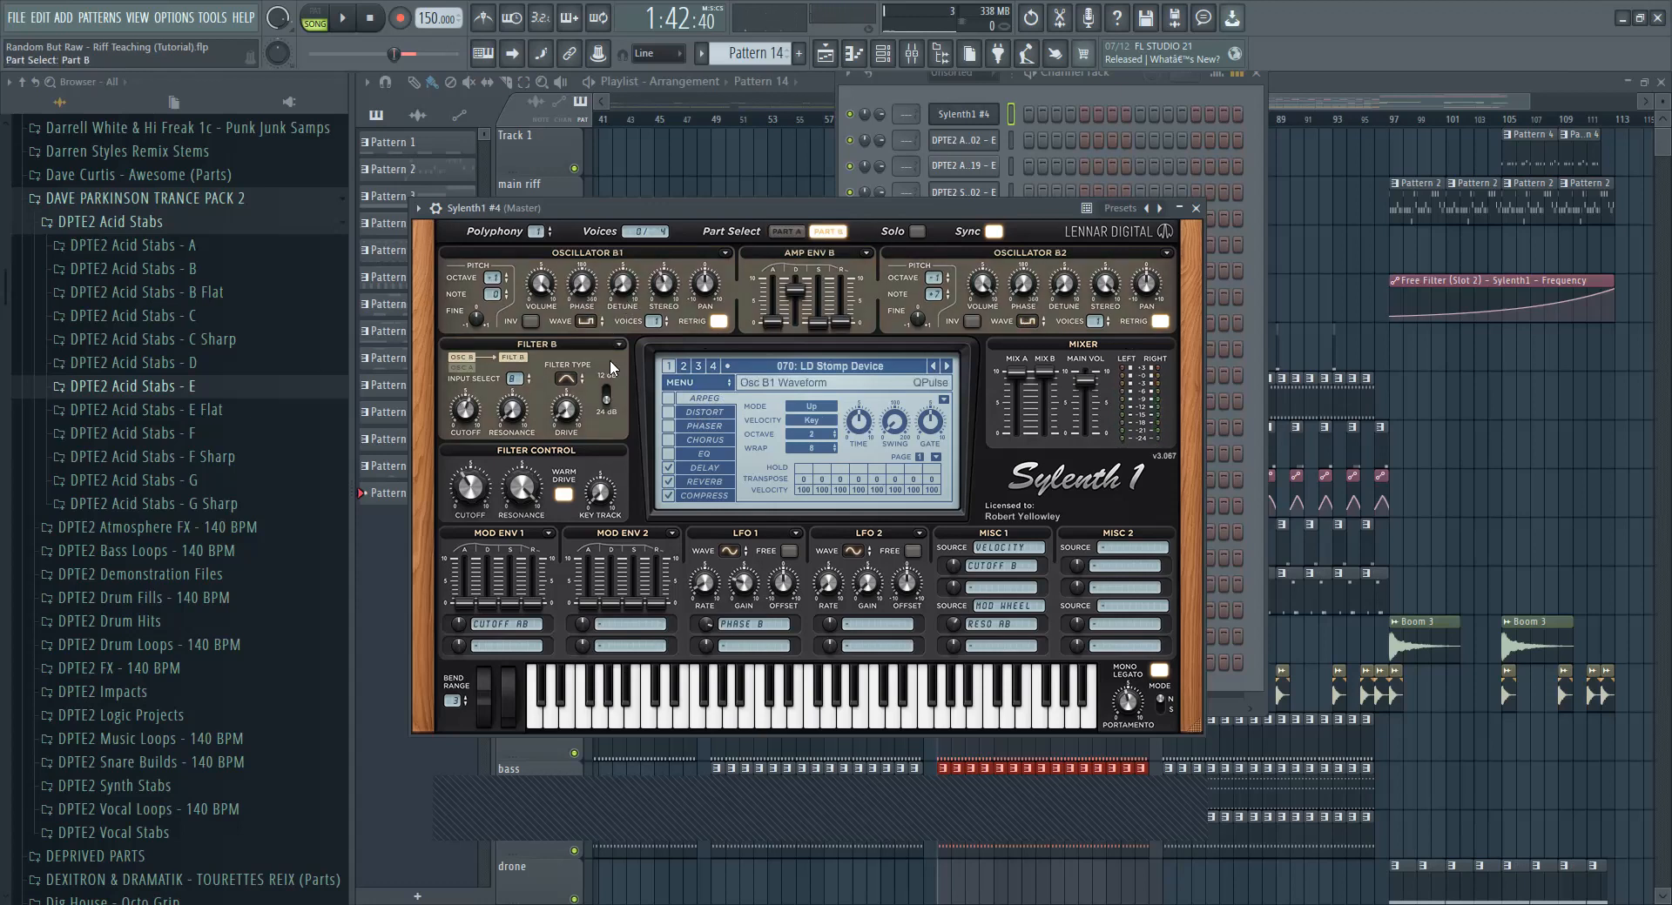
pyautogui.click(714, 700)
pyautogui.click(1029, 322)
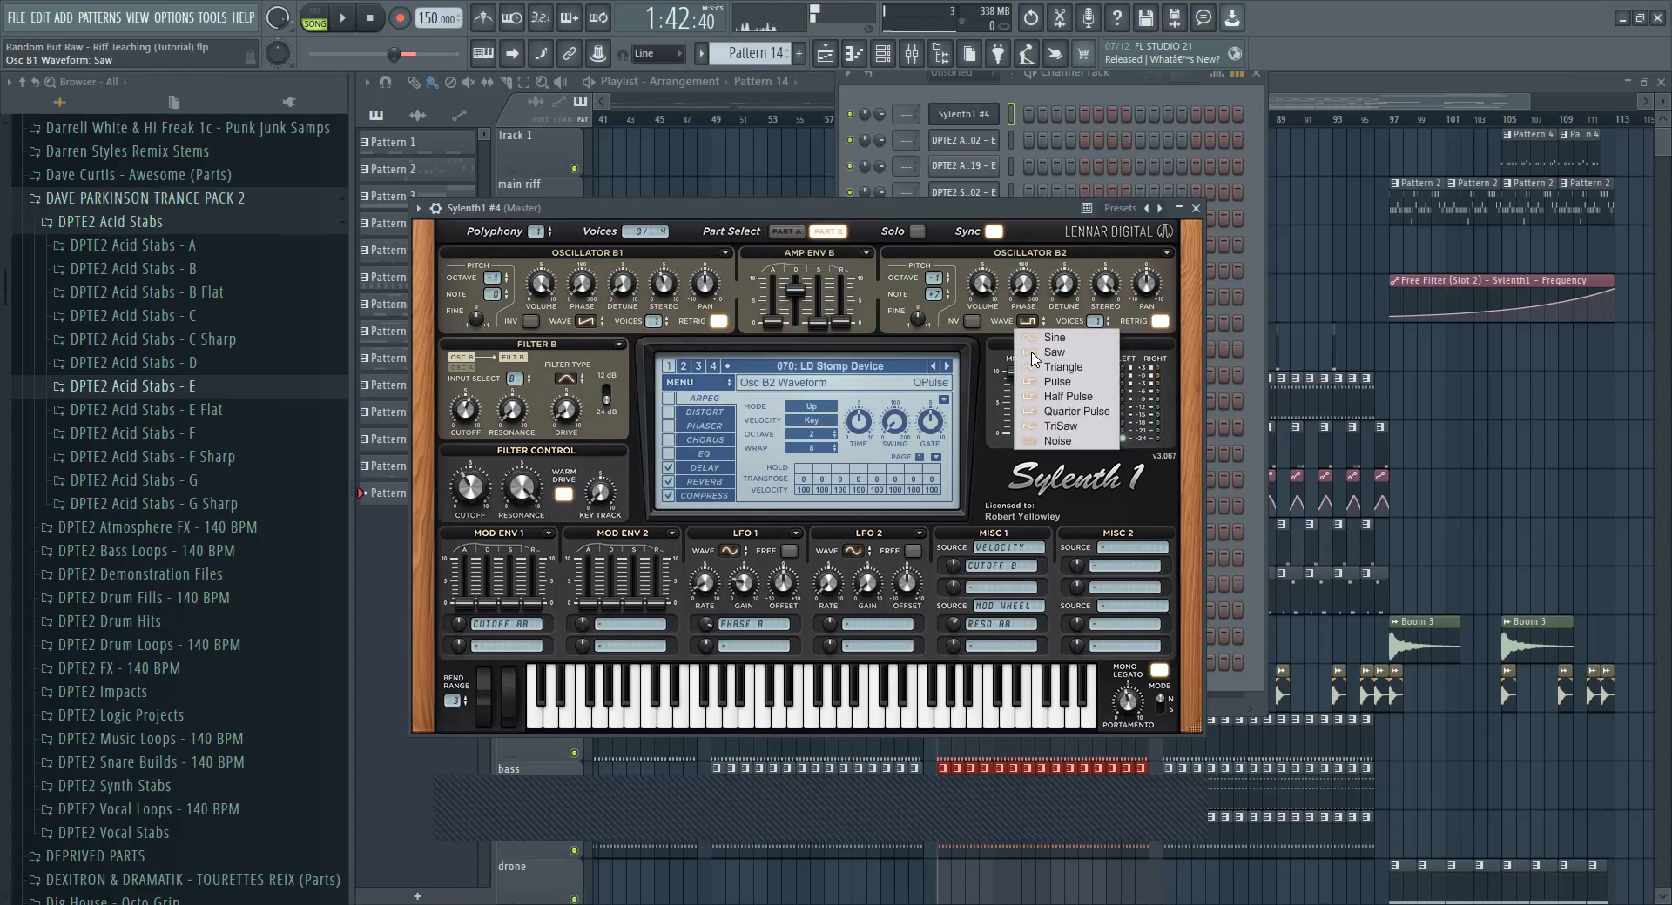
pyautogui.click(1045, 357)
pyautogui.click(601, 705)
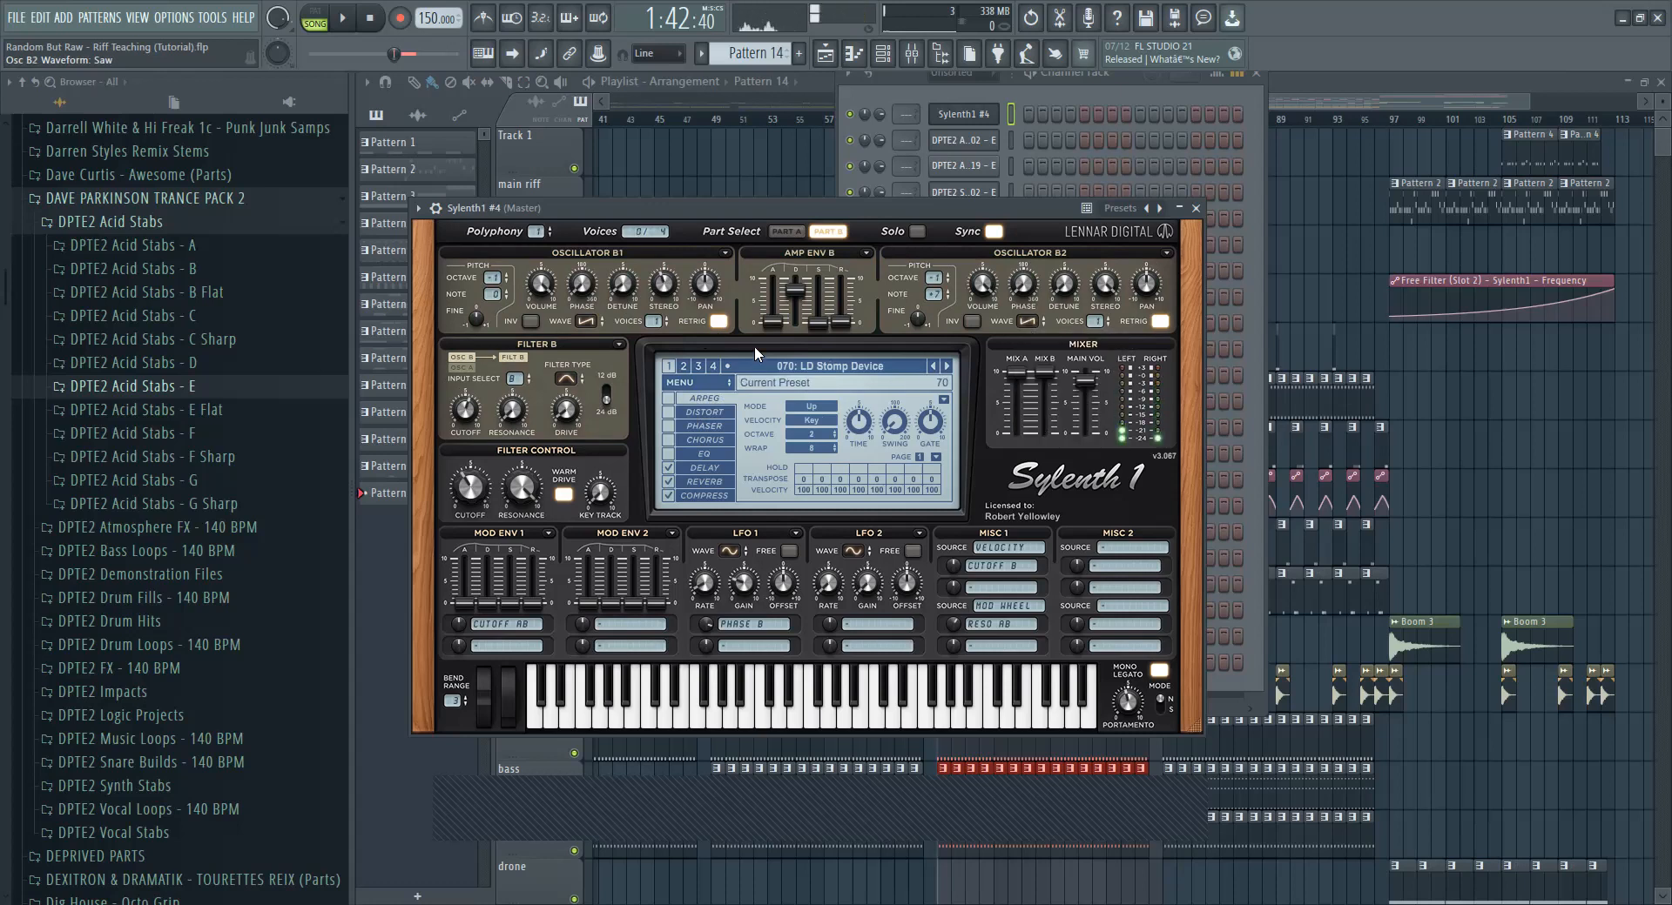
# Step: Adjust the octaves of oscillators B1 and A1, setting A1 to 0, and play a test note
pyautogui.scroll(3, 475, 492)
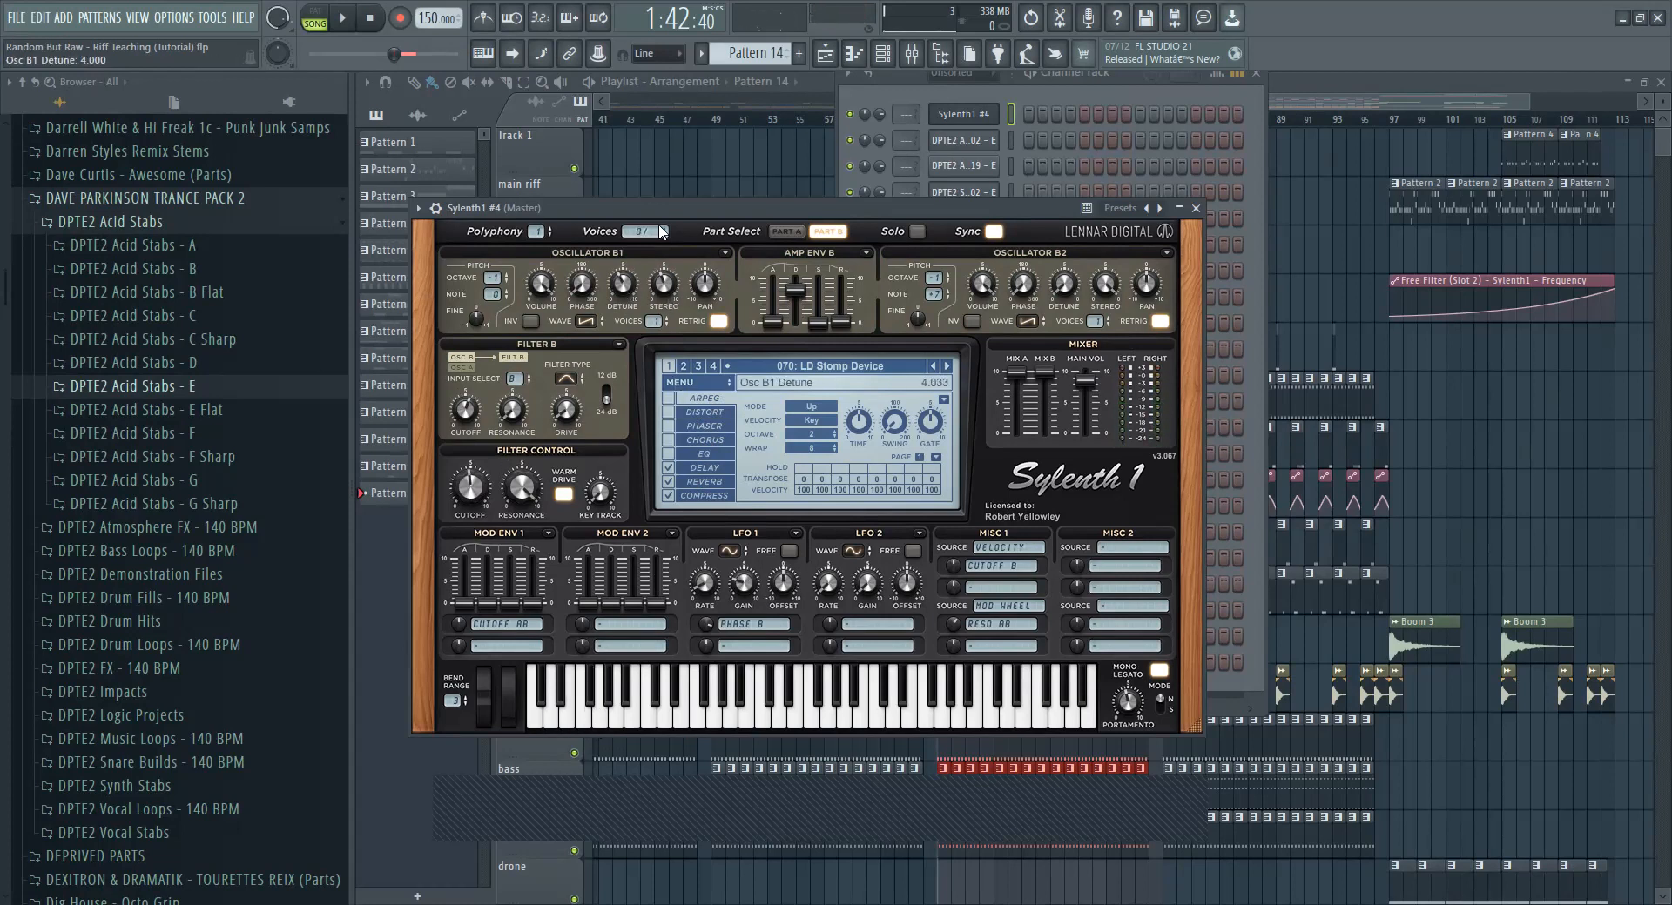
pyautogui.scroll(2, 501, 290)
pyautogui.click(788, 231)
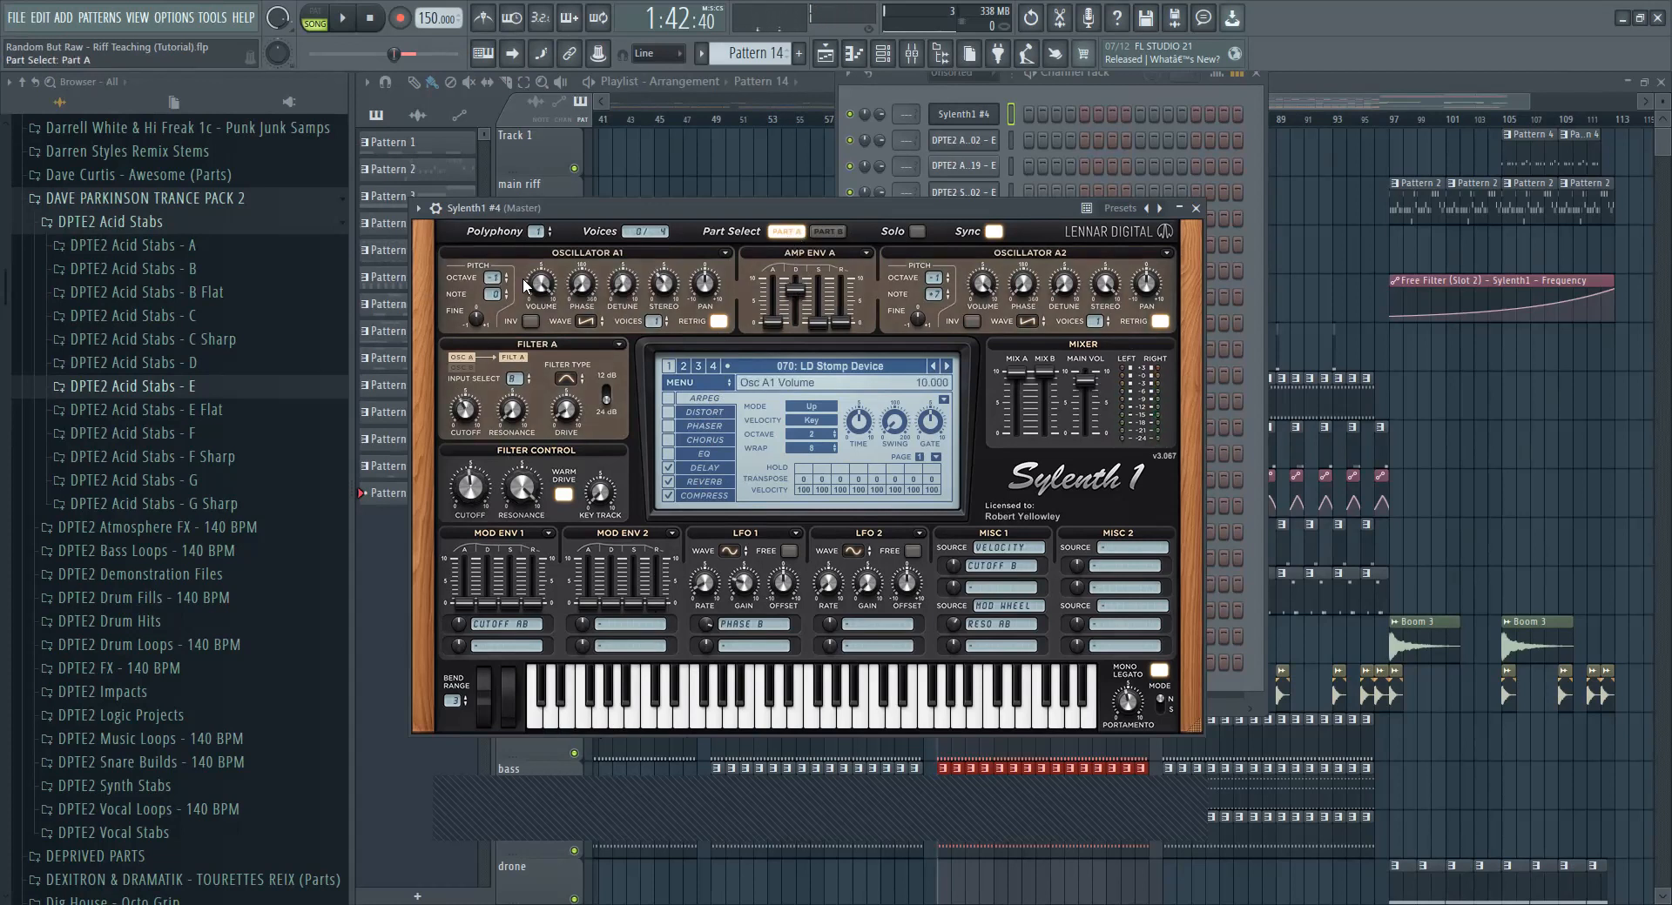
pyautogui.click(598, 714)
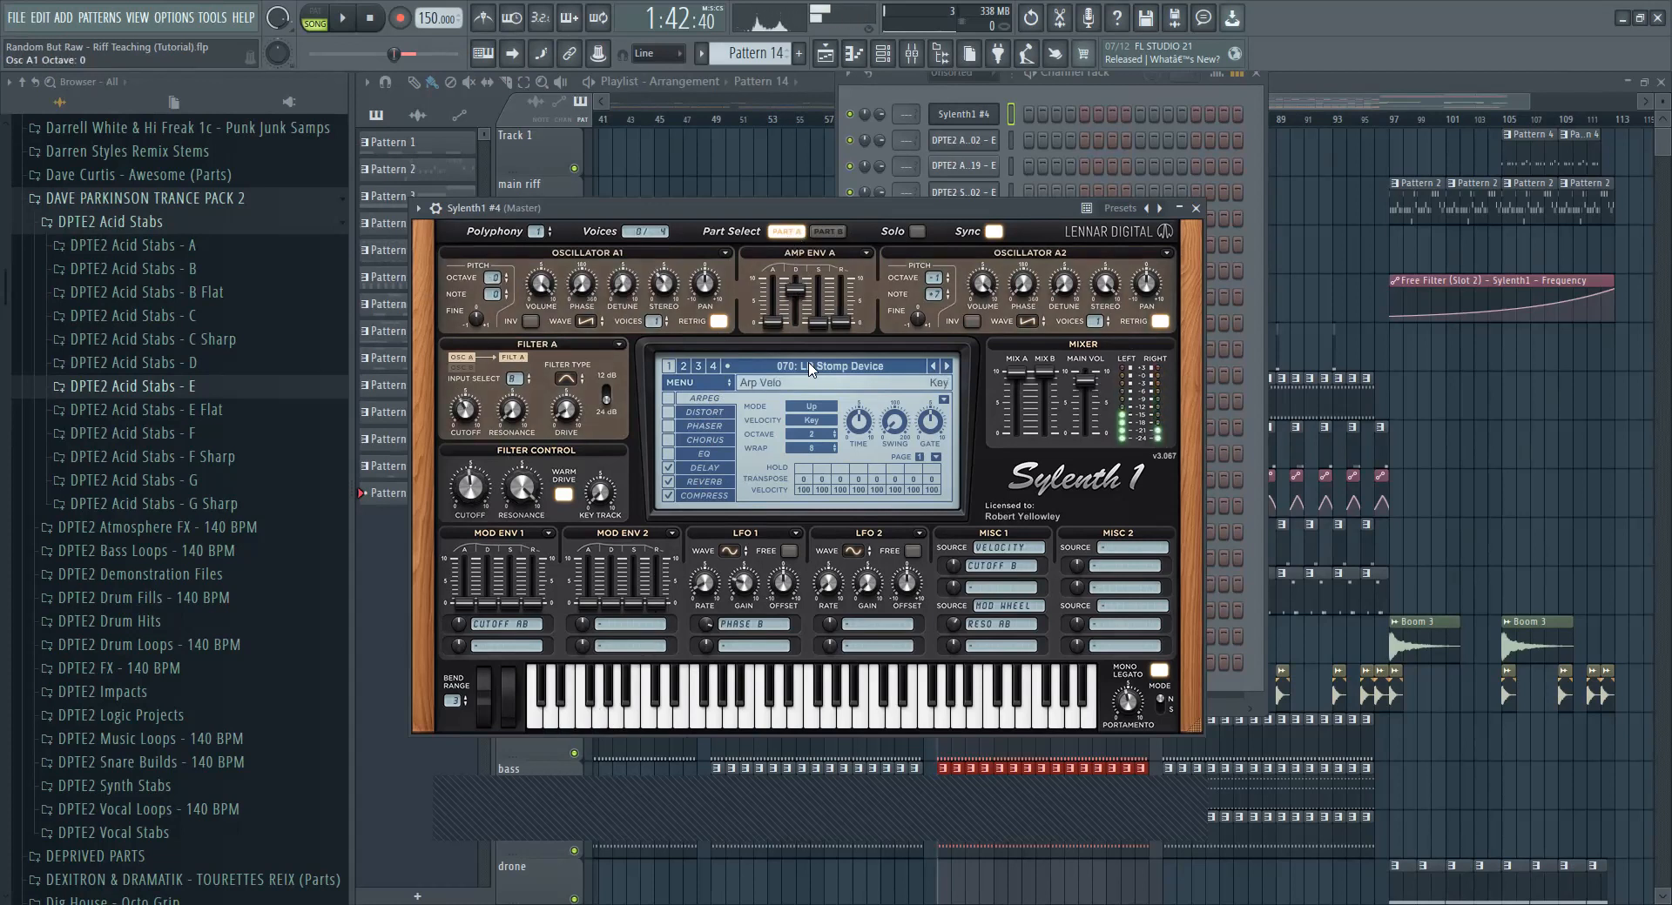
# Step: Load the Sylenth1 preset LD TeleSynth and play a test note on it
pyautogui.click(843, 366)
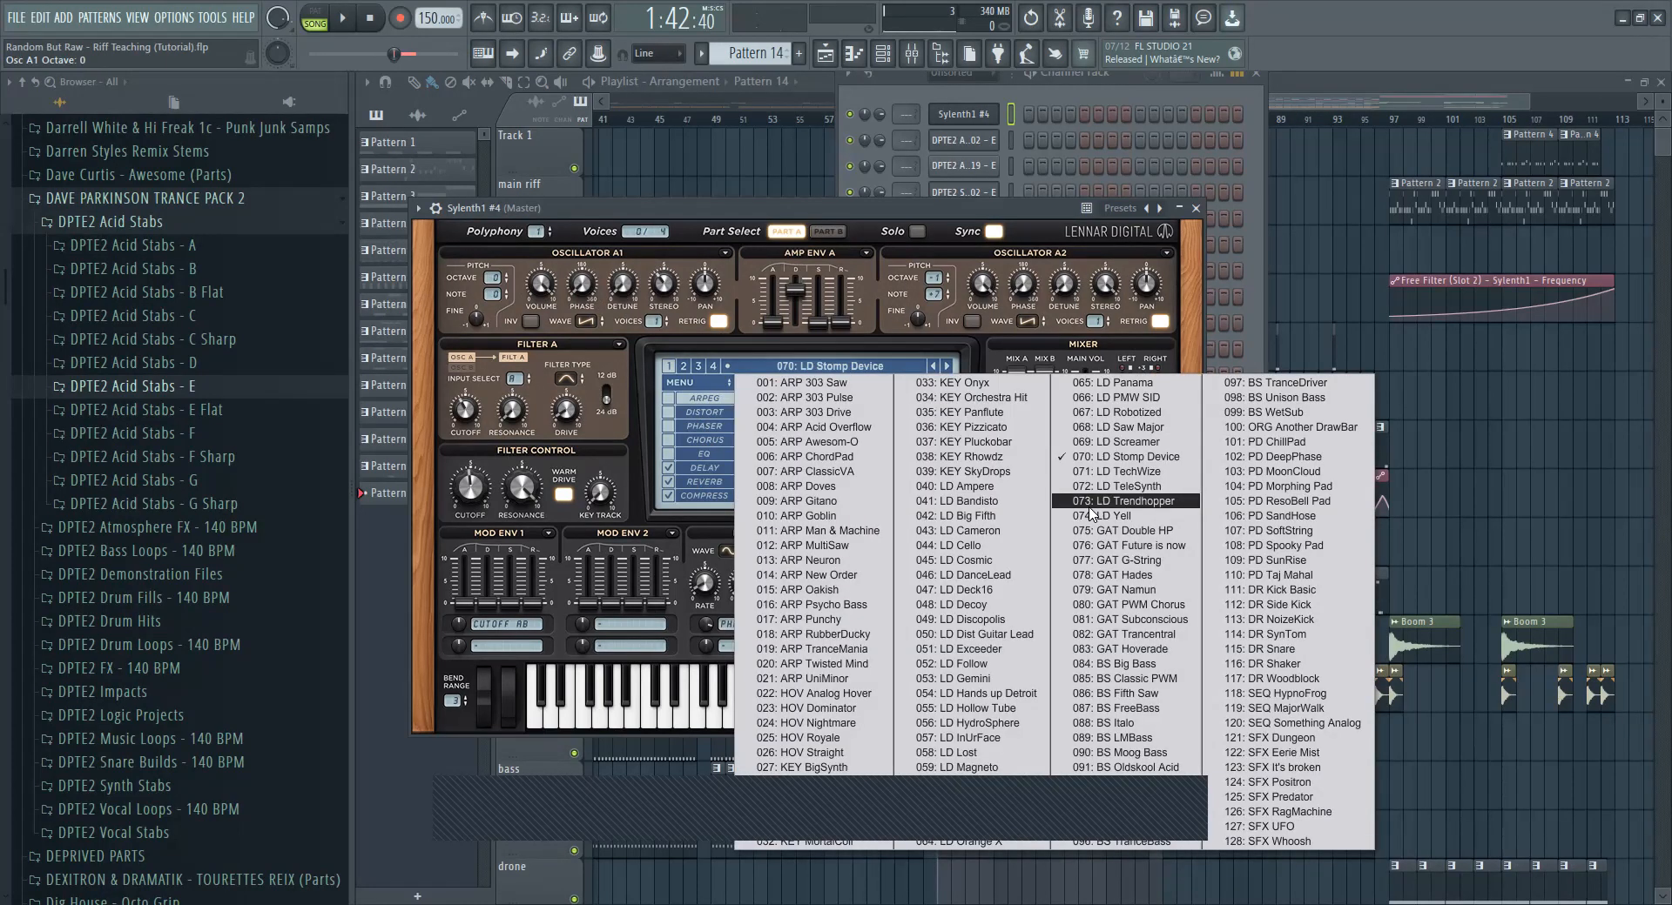
pyautogui.click(1091, 509)
pyautogui.click(933, 365)
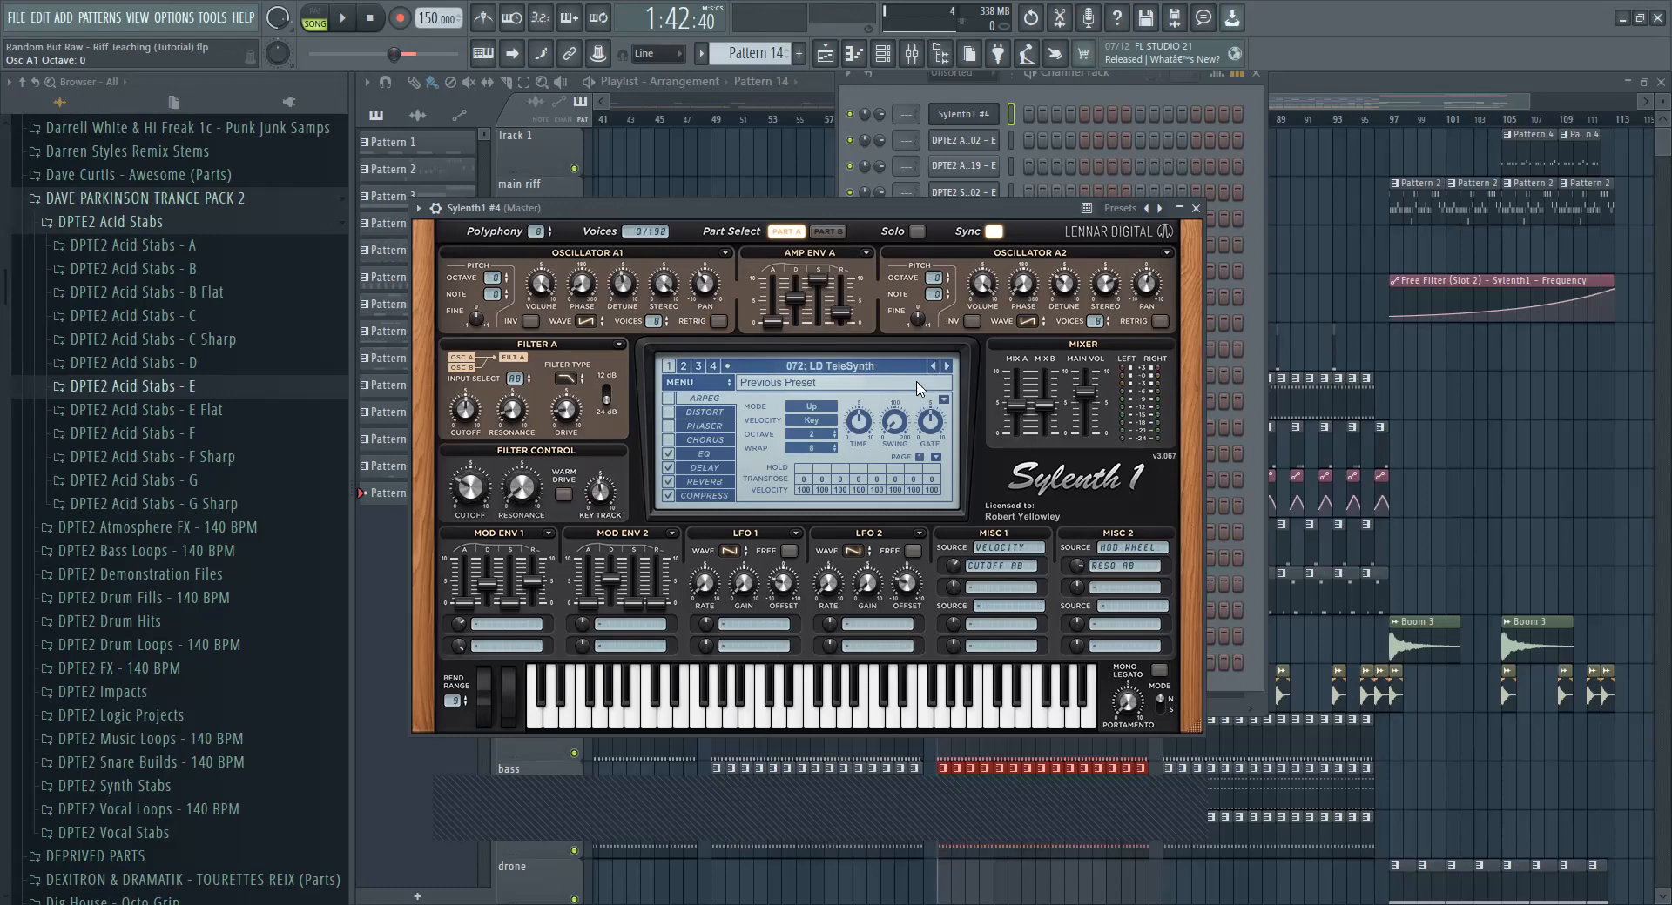
pyautogui.click(716, 710)
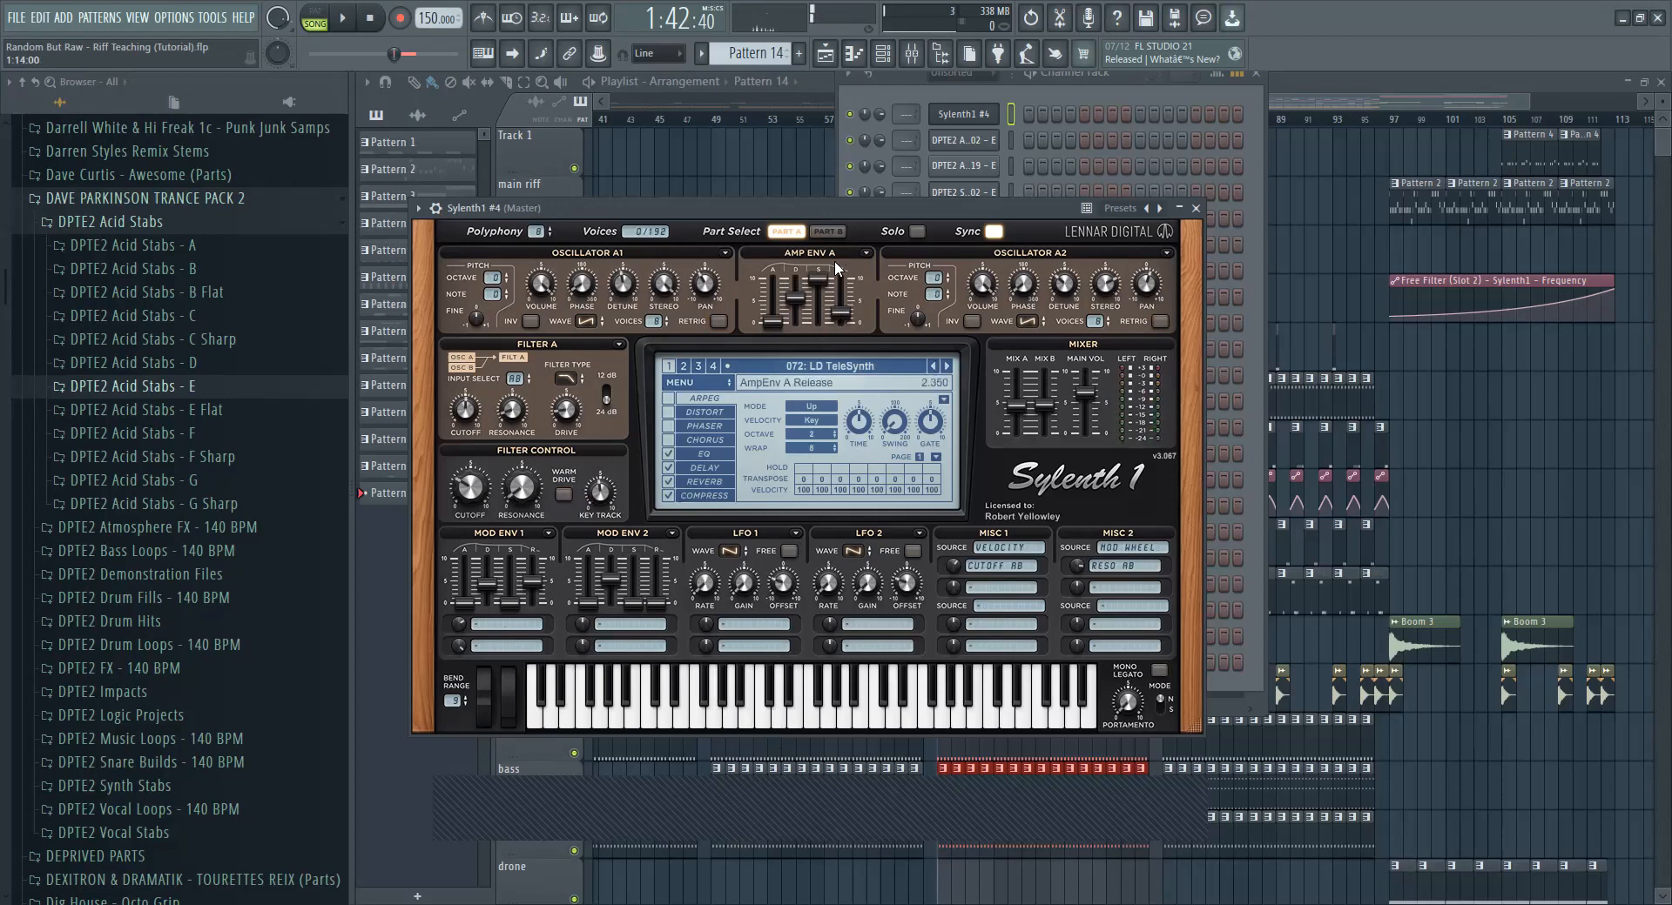
# Step: Turn off the preset's delay and reverb and adjust the amp envelope
pyautogui.click(706, 482)
pyautogui.click(668, 482)
pyautogui.click(669, 468)
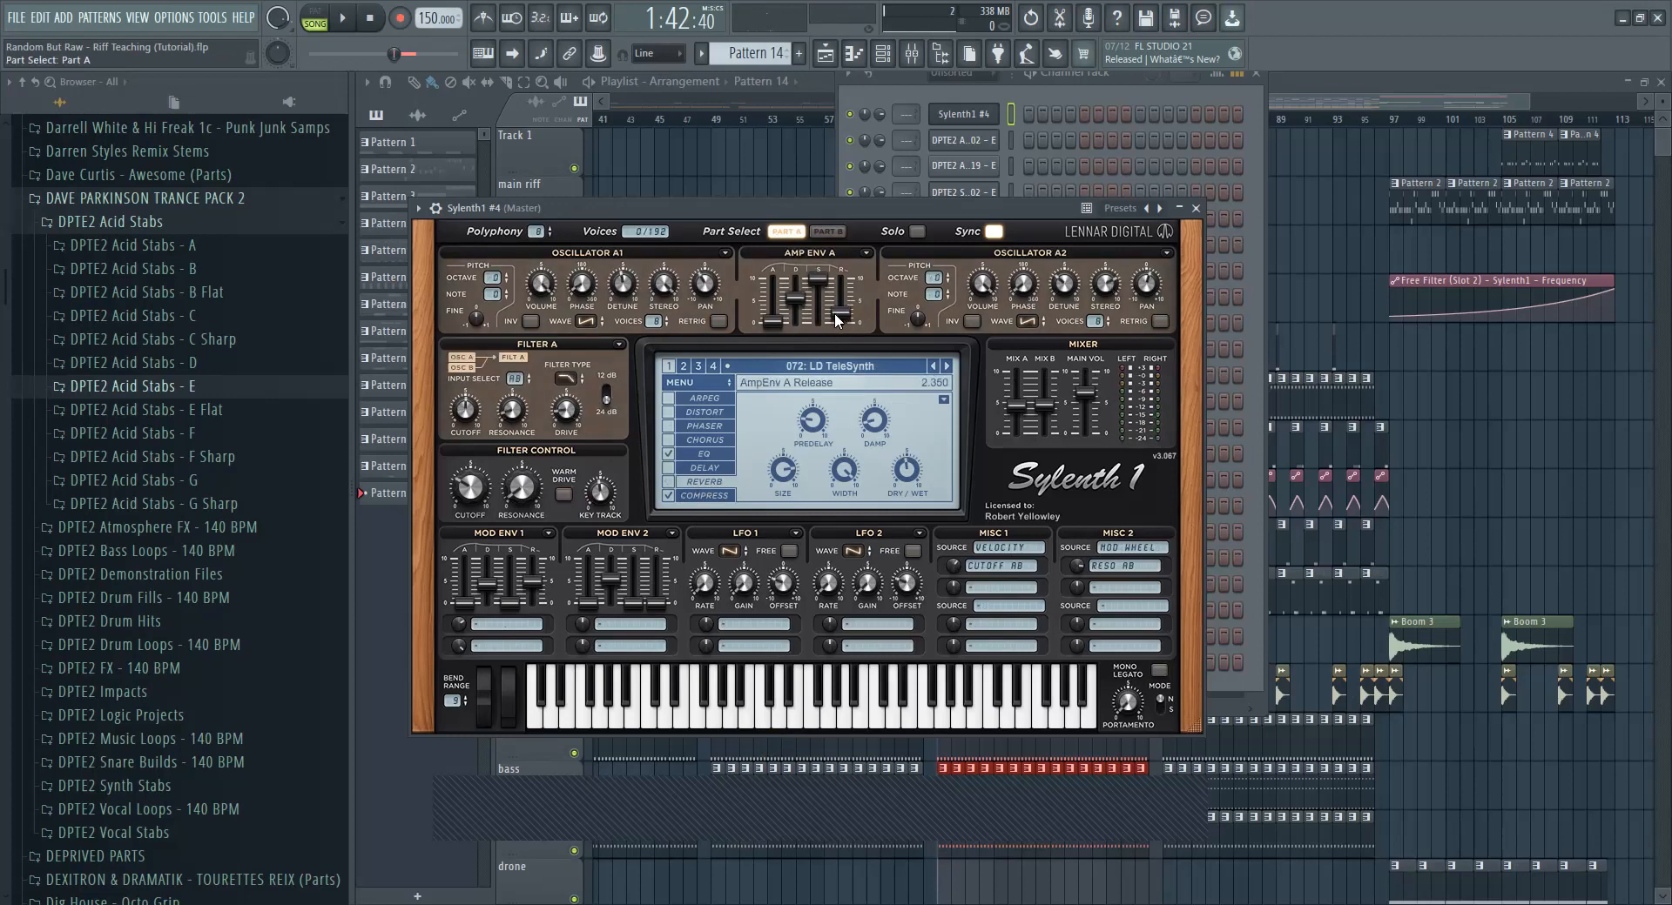
pyautogui.click(827, 231)
pyautogui.moveTo(831, 328); pyautogui.dragTo(833, 326)
# Step: Select playlist bars 65 to 96 and insert an empty track above the Boom 3 clips' track
pyautogui.rightClick(1294, 270)
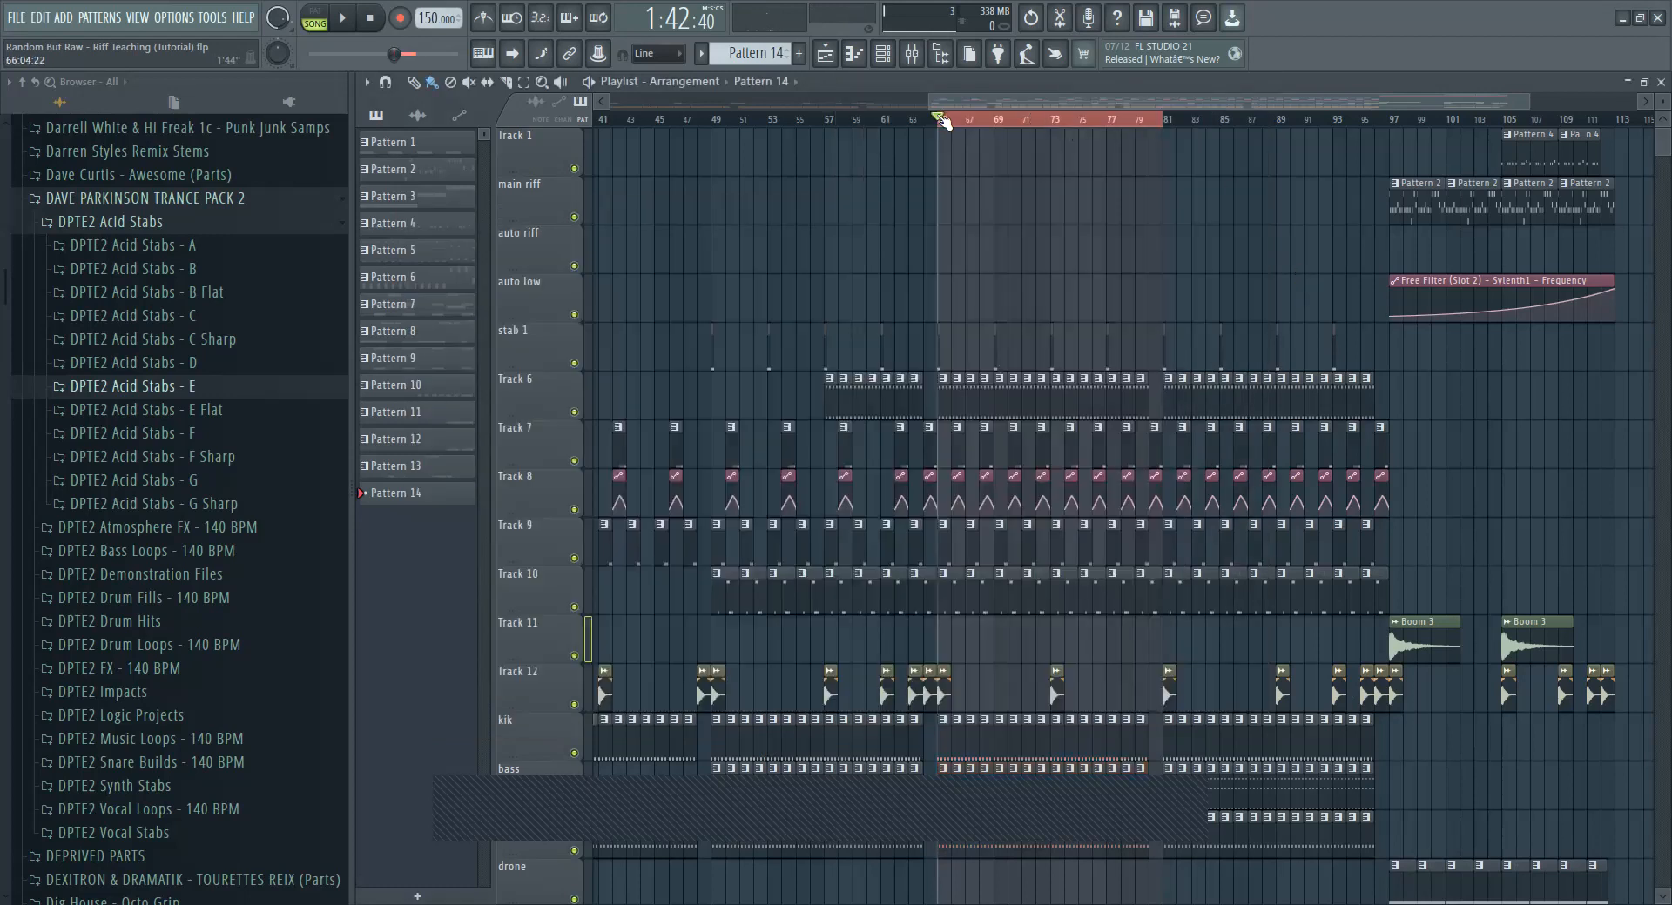
pyautogui.moveTo(943, 124); pyautogui.dragTo(1384, 161)
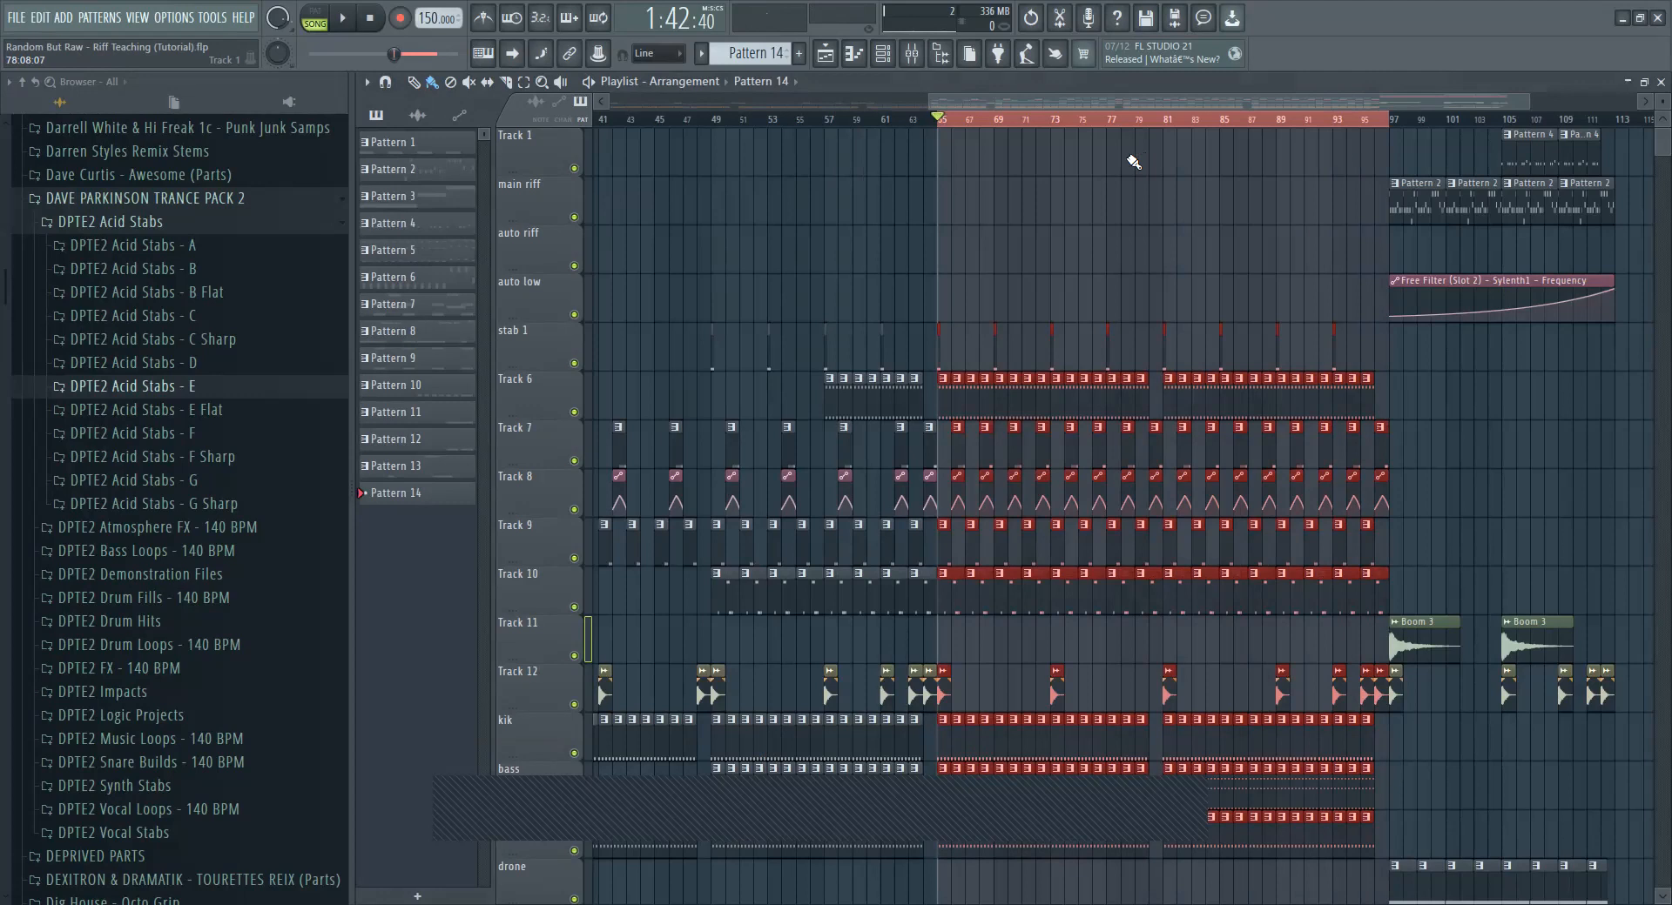
pyautogui.rightClick(558, 627)
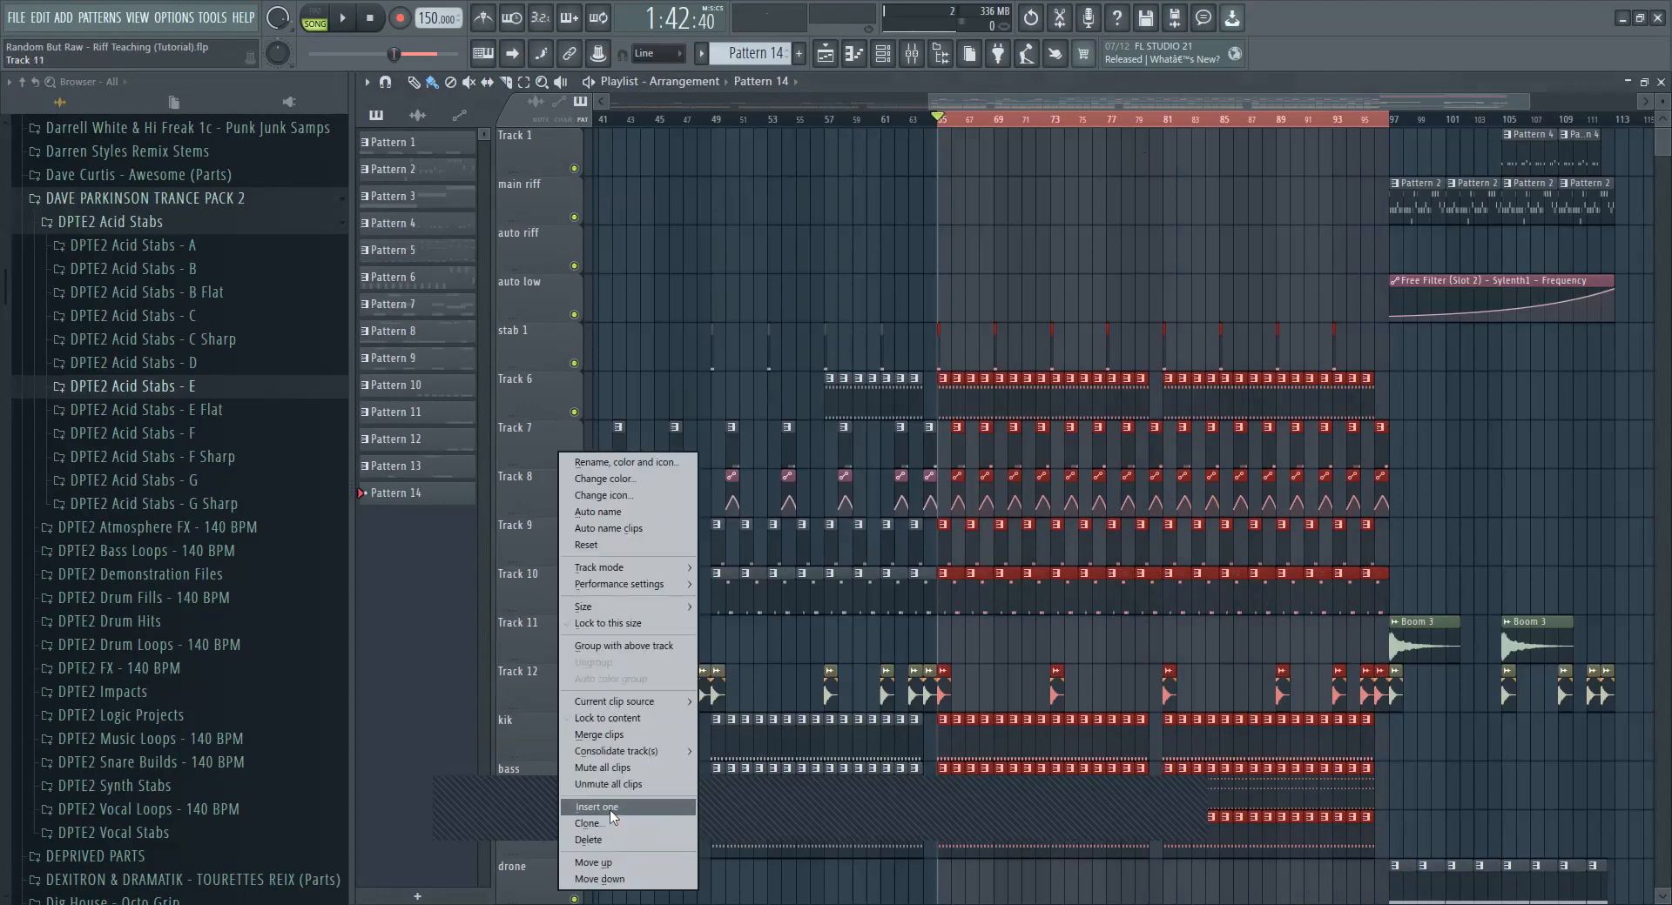
pyautogui.press('Return')
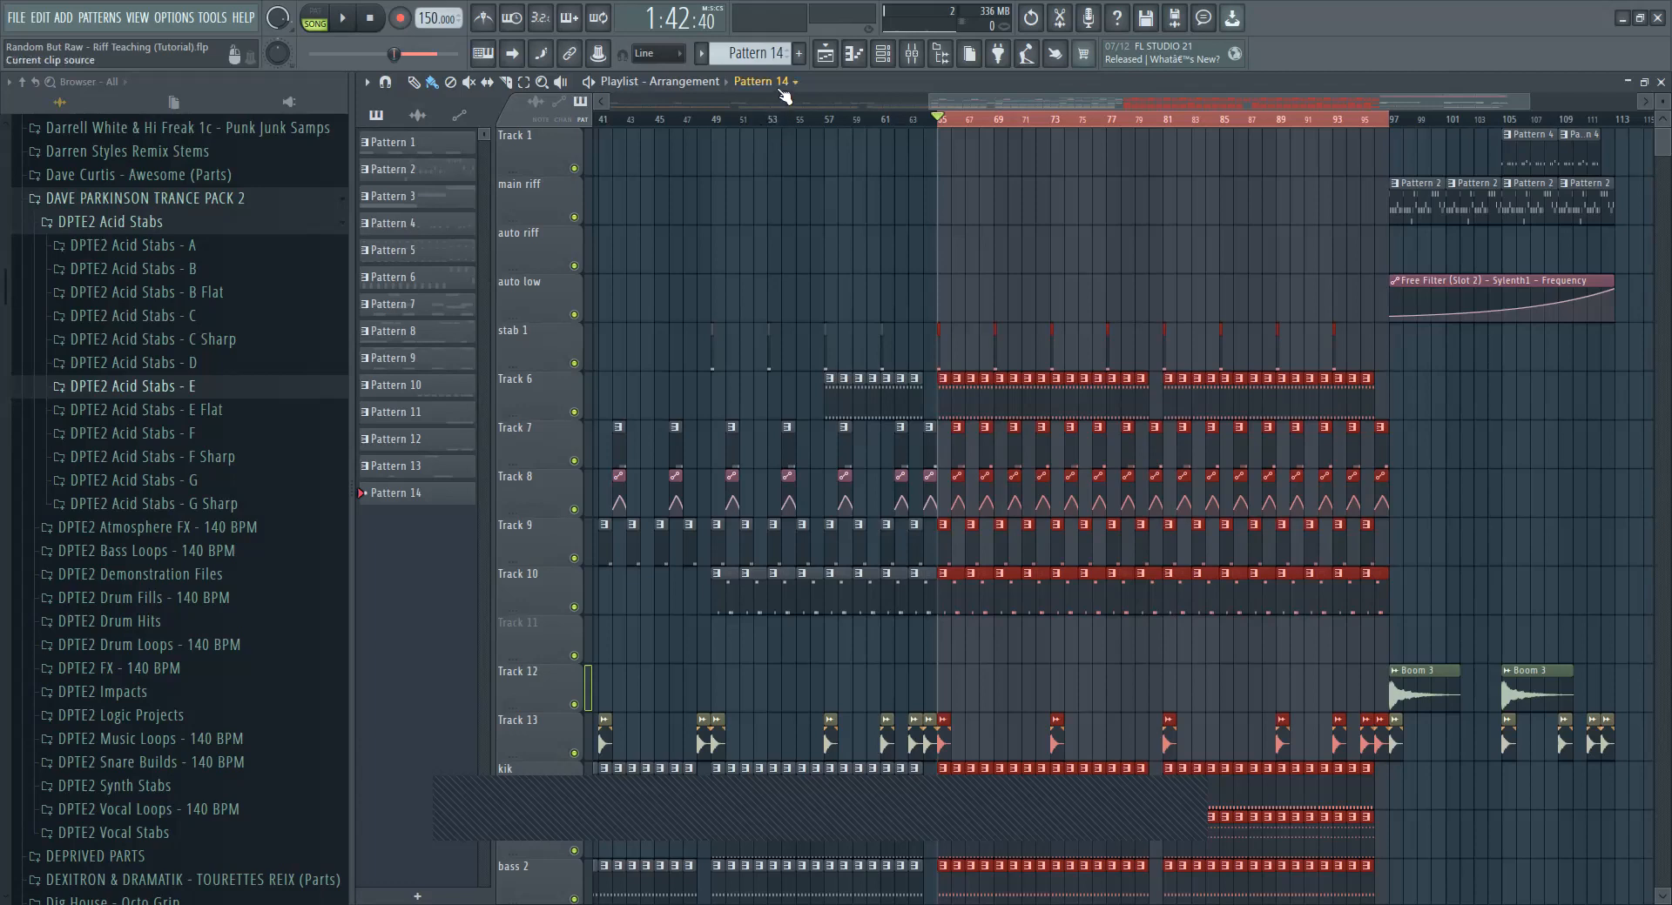
# Step: Enter a G5 note at the start of Pattern 14's Sylenth1 #4 part and E5 notes on the first two offbeats
pyautogui.click(860, 58)
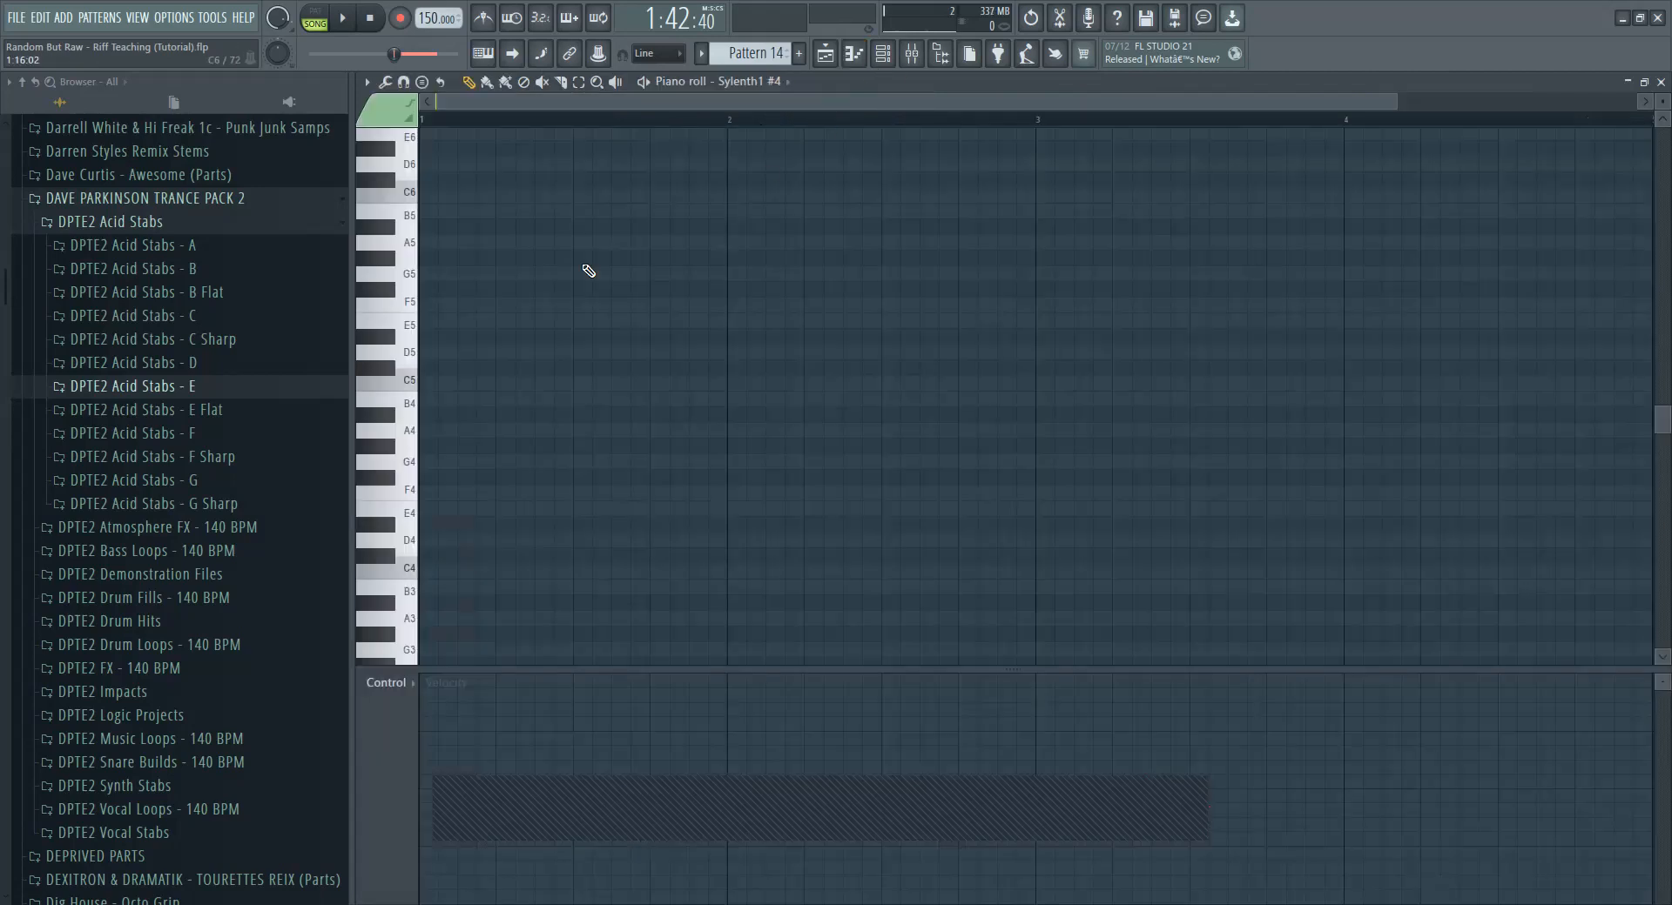
pyautogui.click(391, 327)
pyautogui.click(411, 523)
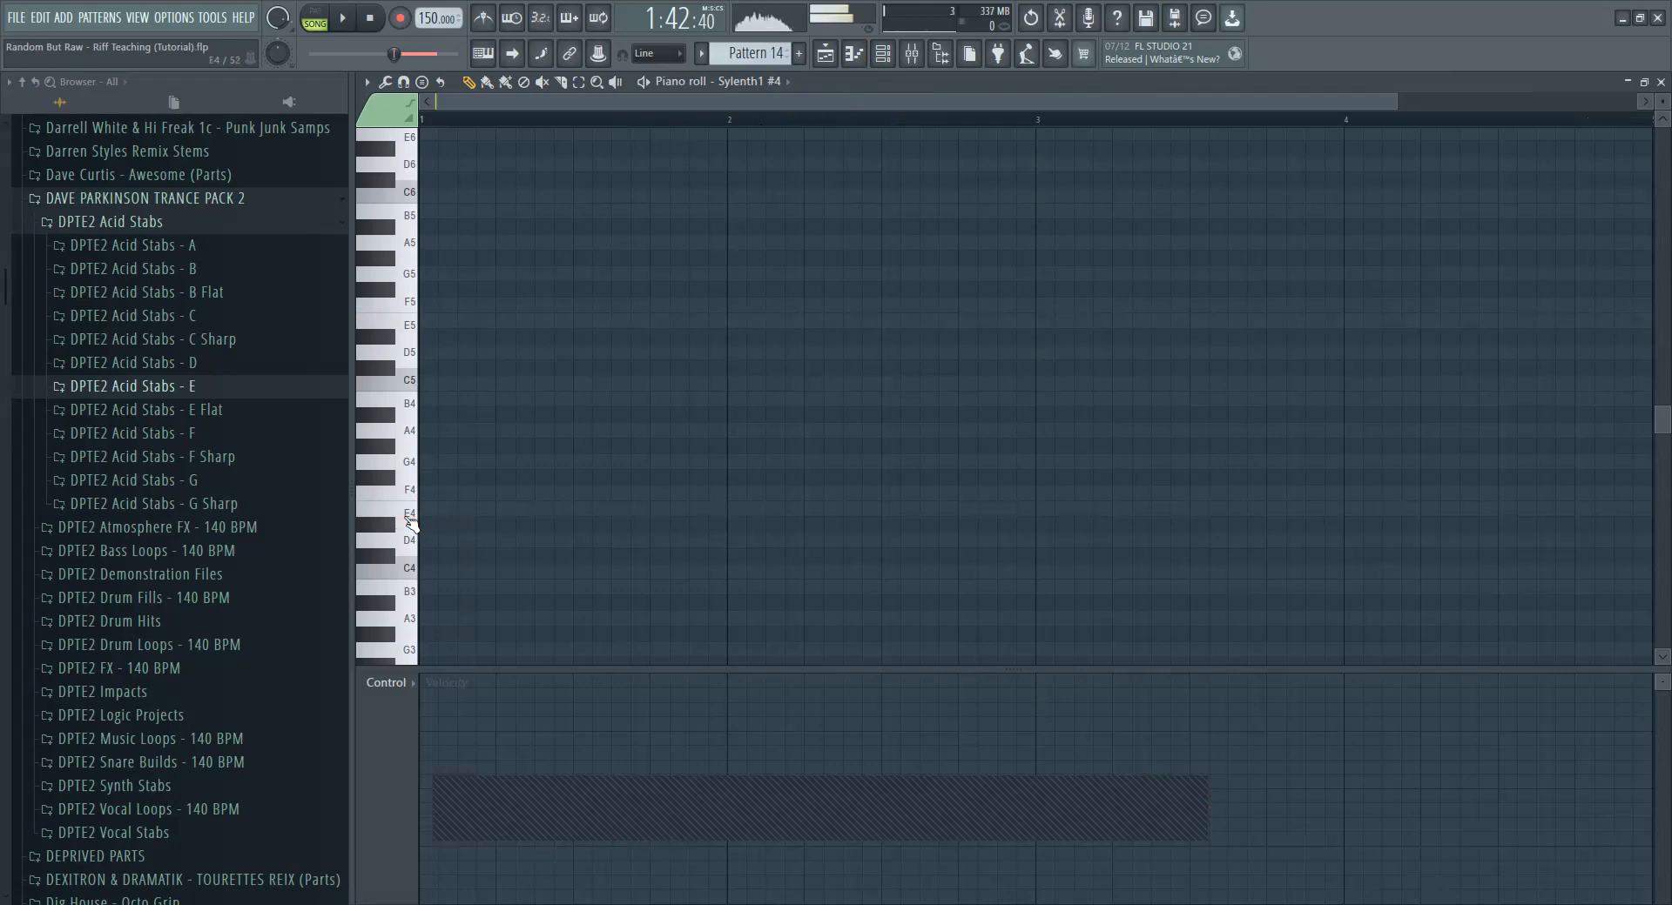
pyautogui.click(435, 322)
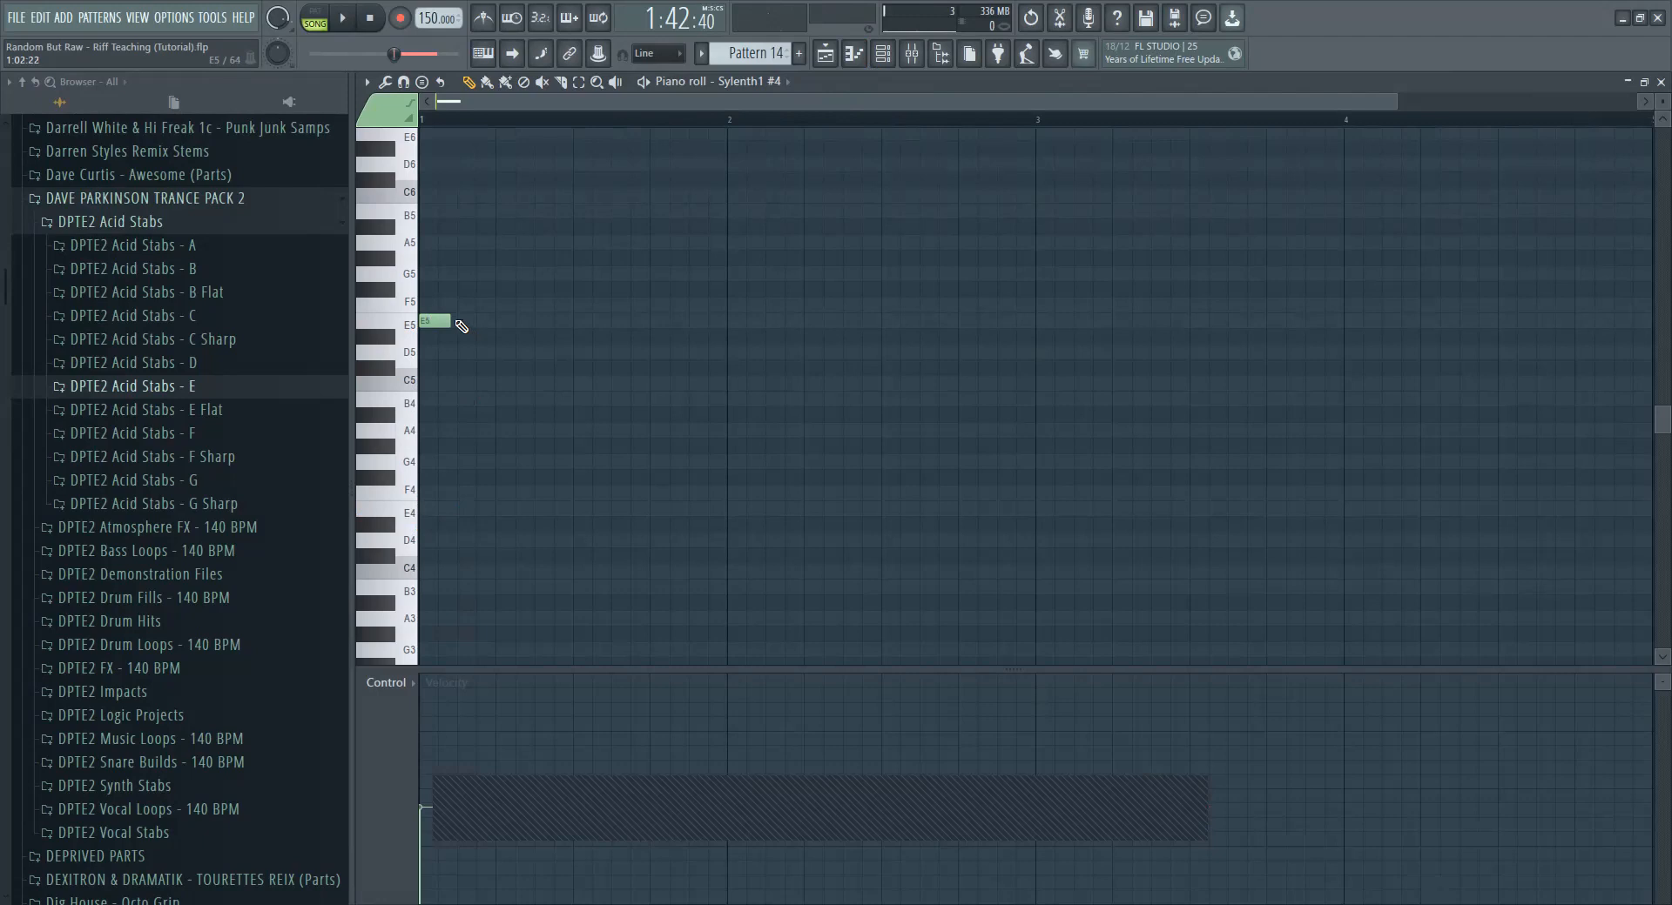
pyautogui.moveTo(440, 321); pyautogui.dragTo(478, 321)
pyautogui.click(536, 322)
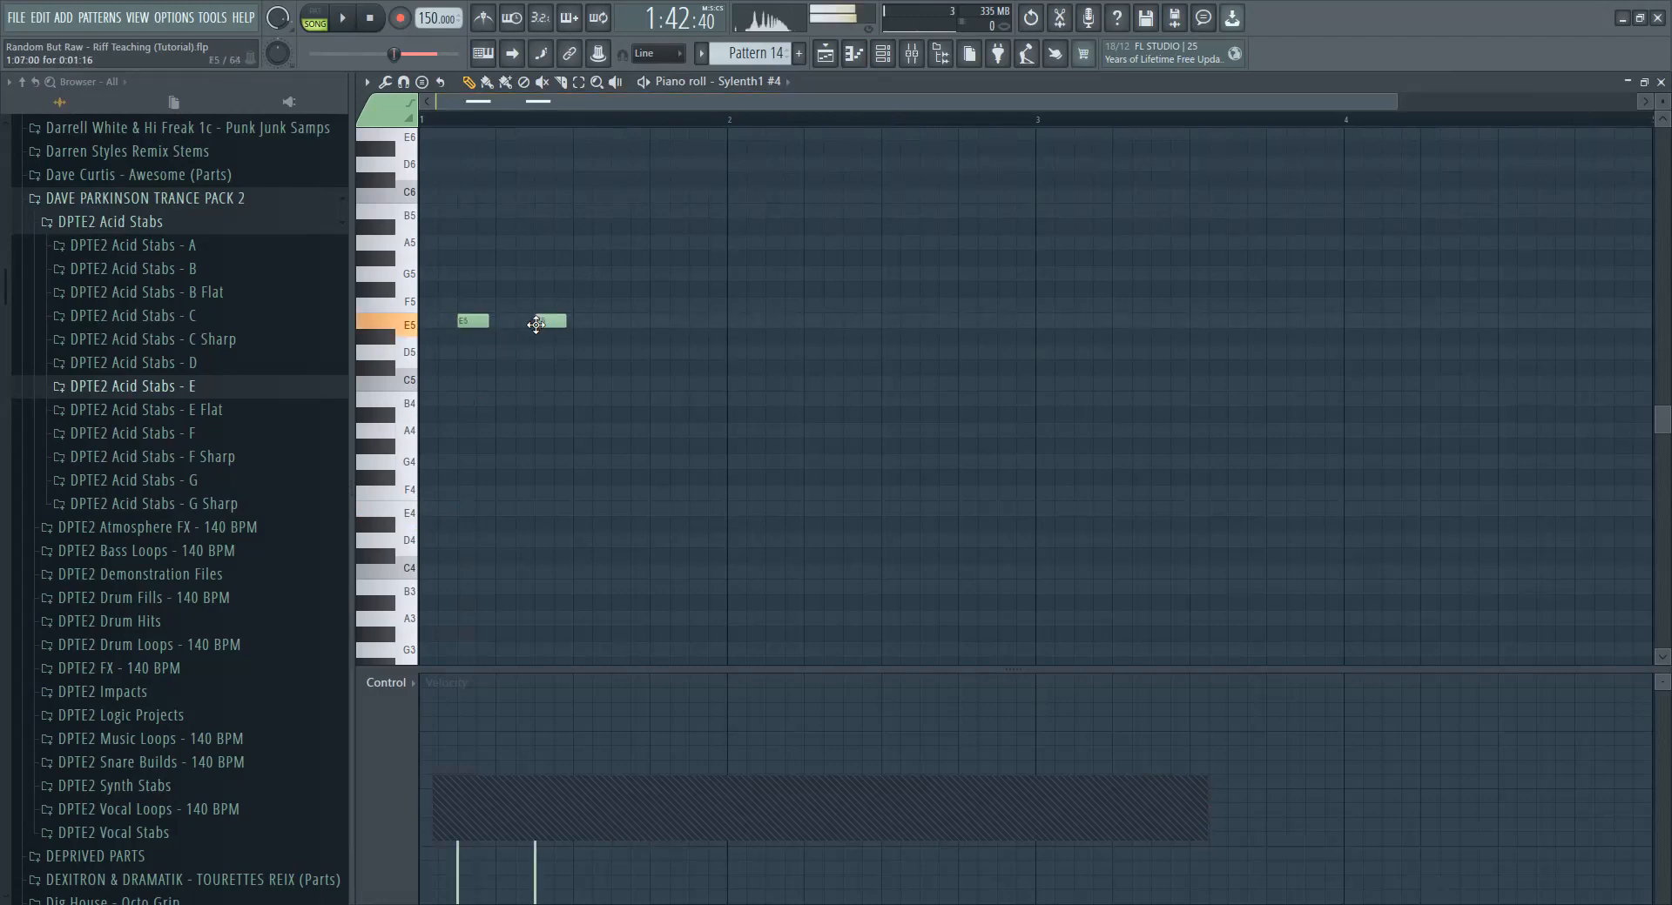
pyautogui.click(427, 274)
pyautogui.moveTo(426, 270); pyautogui.dragTo(429, 259)
pyautogui.rightClick(437, 259)
pyautogui.click(422, 276)
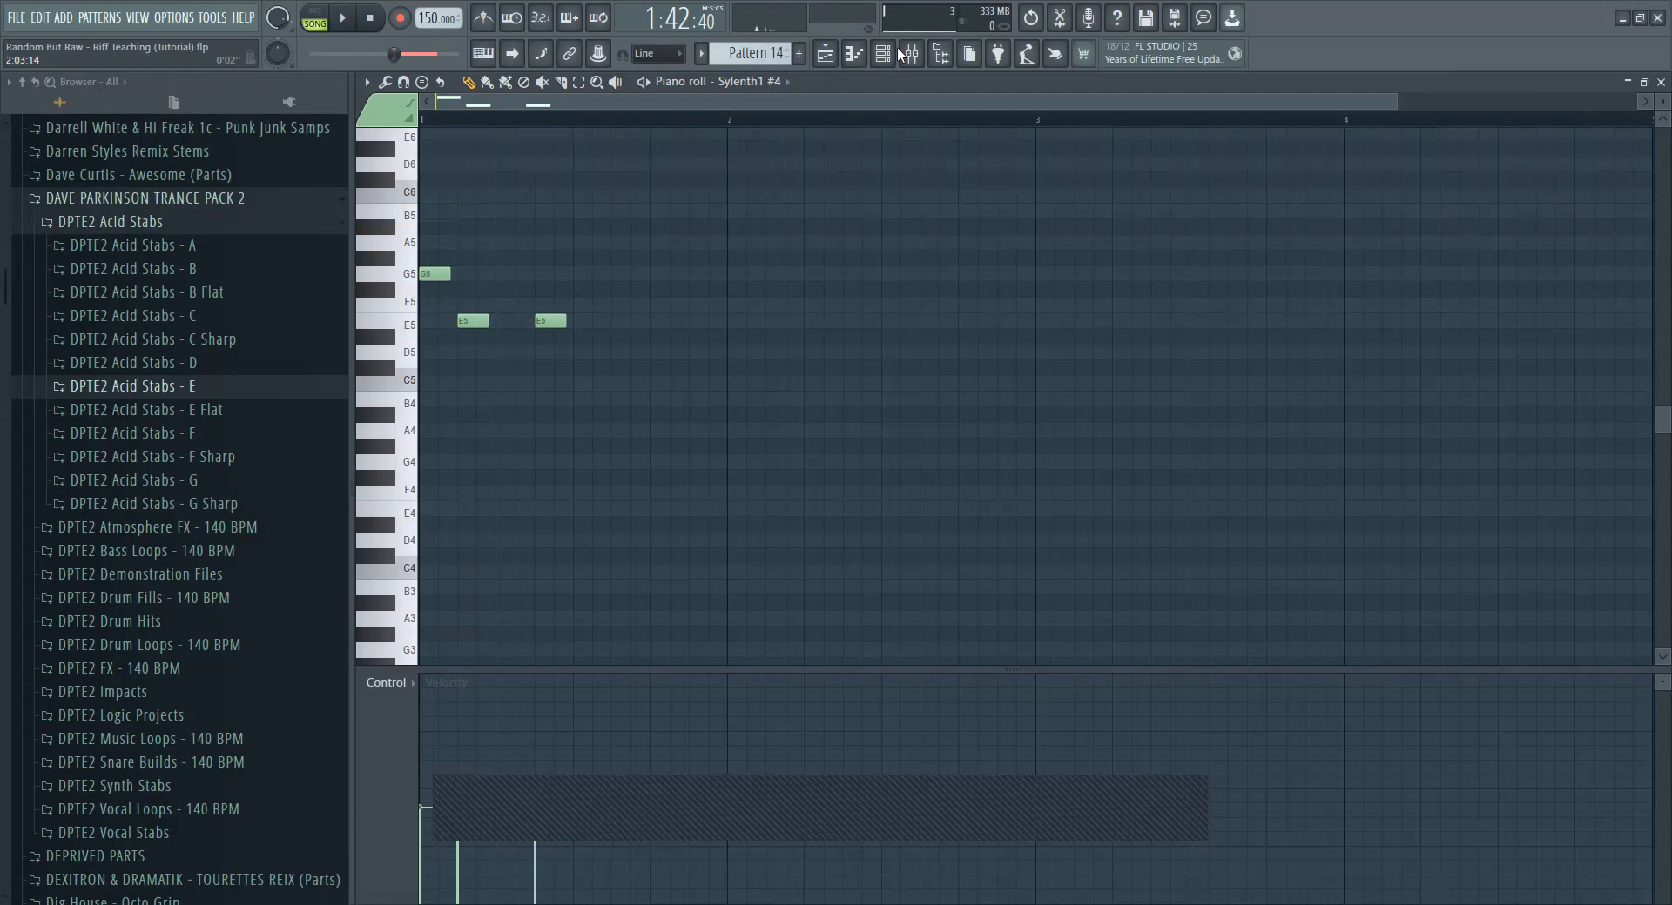
# Step: Play Pattern 14 in pattern mode and add E5 notes on the last two offbeats of bar 1
pyautogui.click(935, 119)
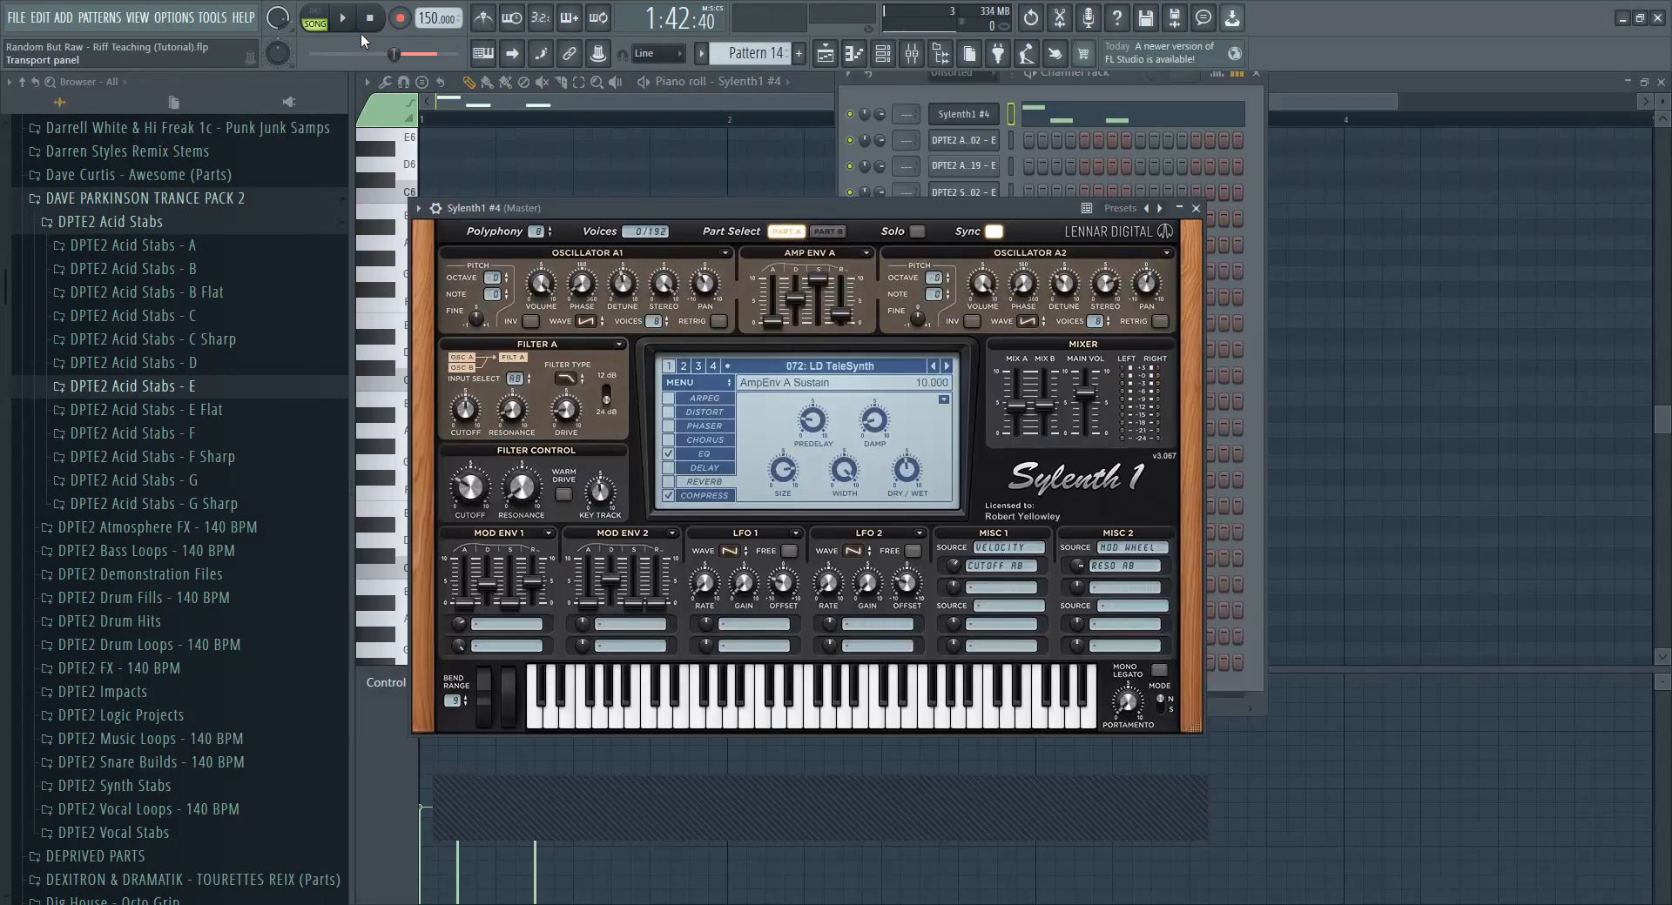
pyautogui.click(320, 21)
pyautogui.click(343, 20)
pyautogui.click(582, 178)
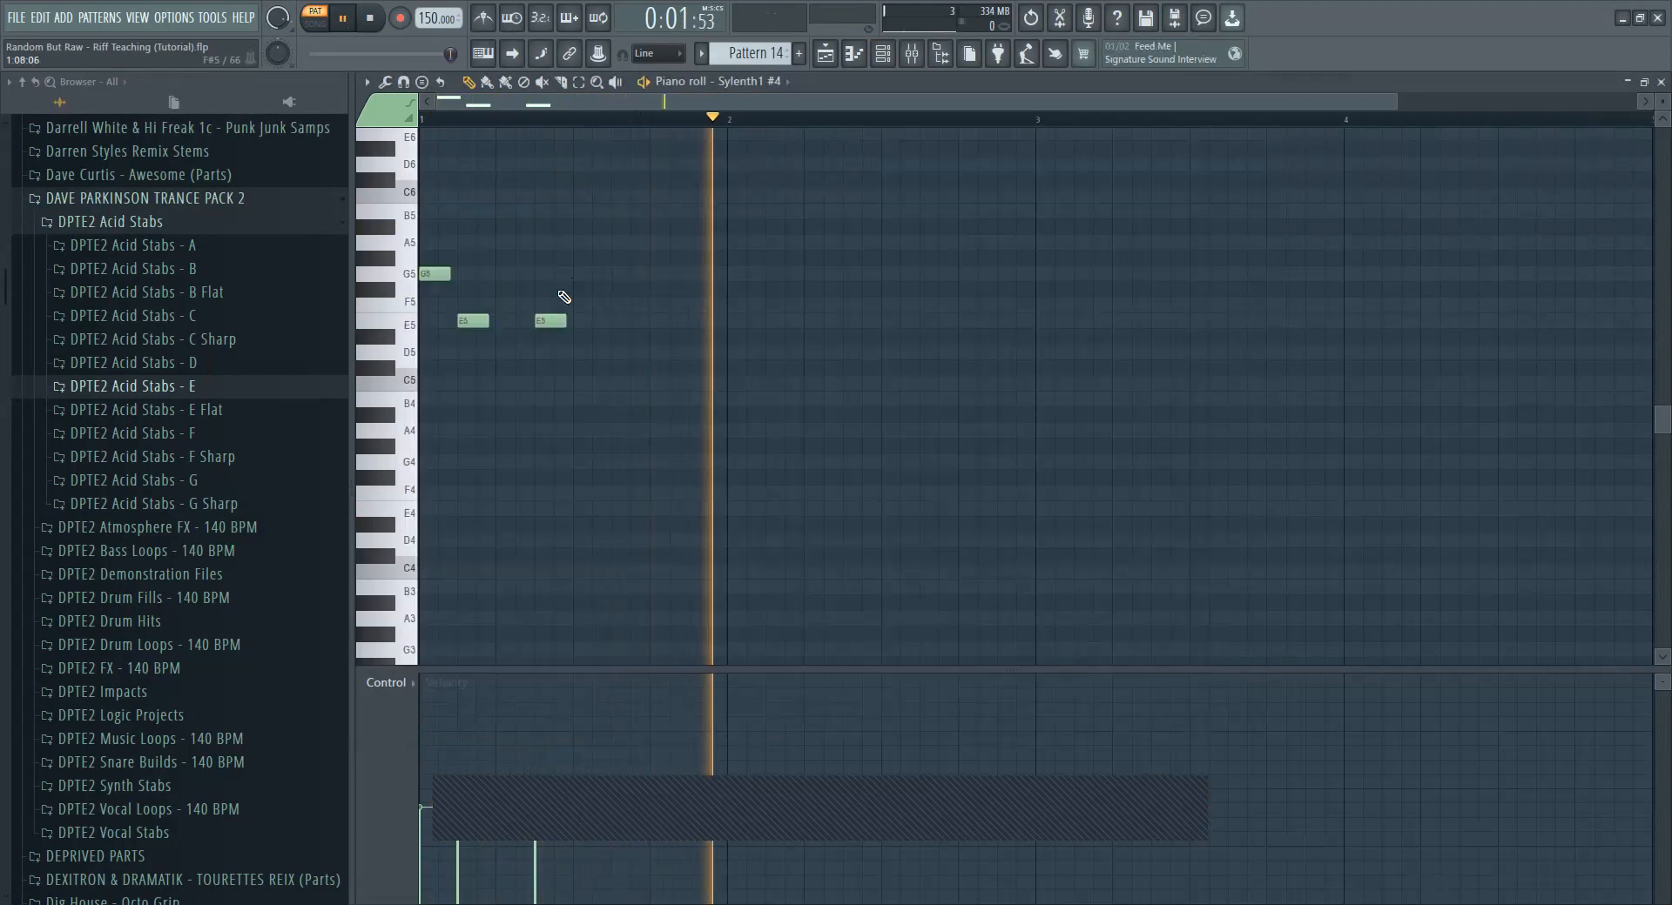
pyautogui.click(623, 321)
pyautogui.click(689, 320)
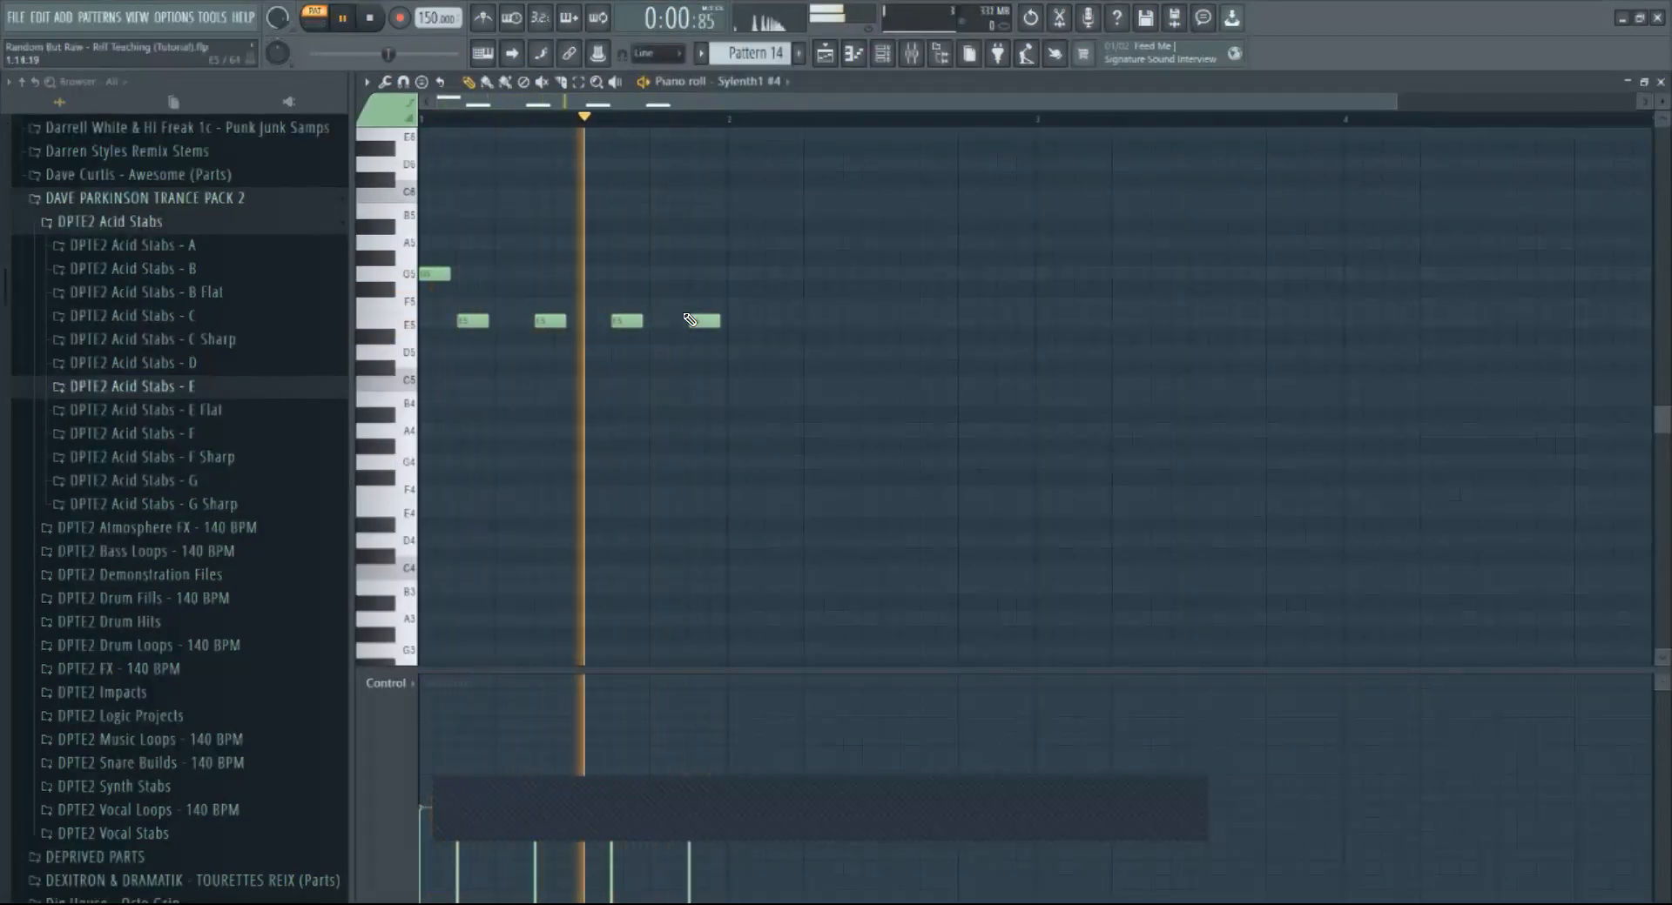
# Step: Copy the five notes of bar 1 so that the phrase repeats from the start of bar 2
pyautogui.moveTo(768, 239); pyautogui.dragTo(435, 340)
pyautogui.hotkey('ctrl', 'b')
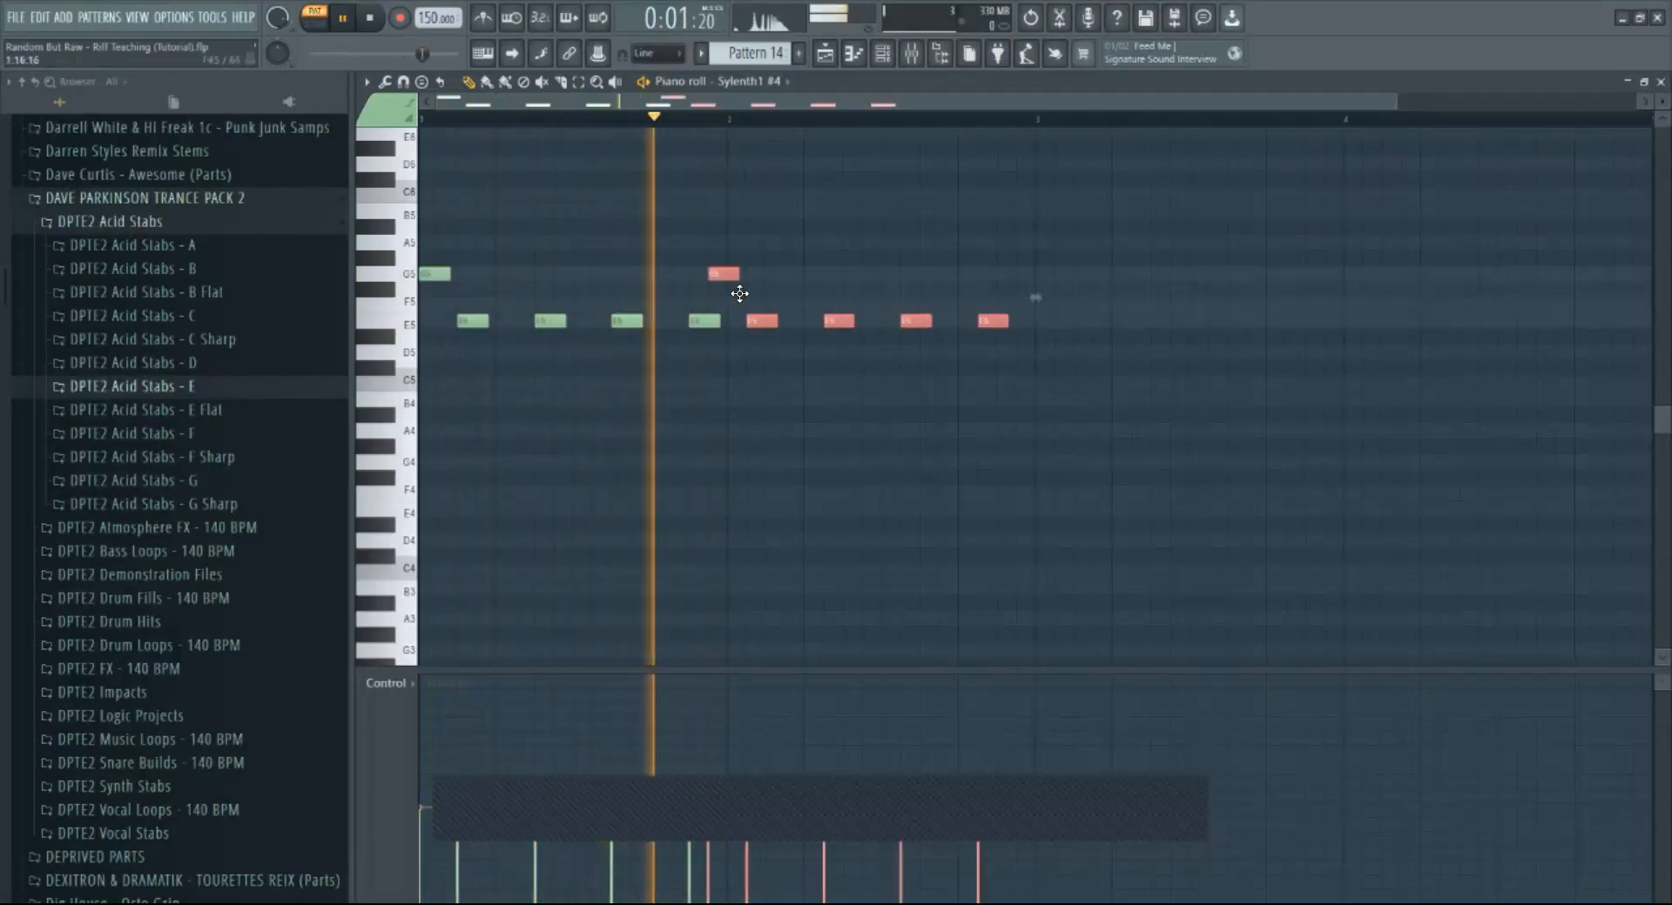
pyautogui.hotkey('shift', 'Right')
# Step: Try splitting bar 2's second E5 into two short E5 notes
pyautogui.click(813, 324)
pyautogui.moveTo(865, 322); pyautogui.dragTo(850, 321)
pyautogui.click(864, 321)
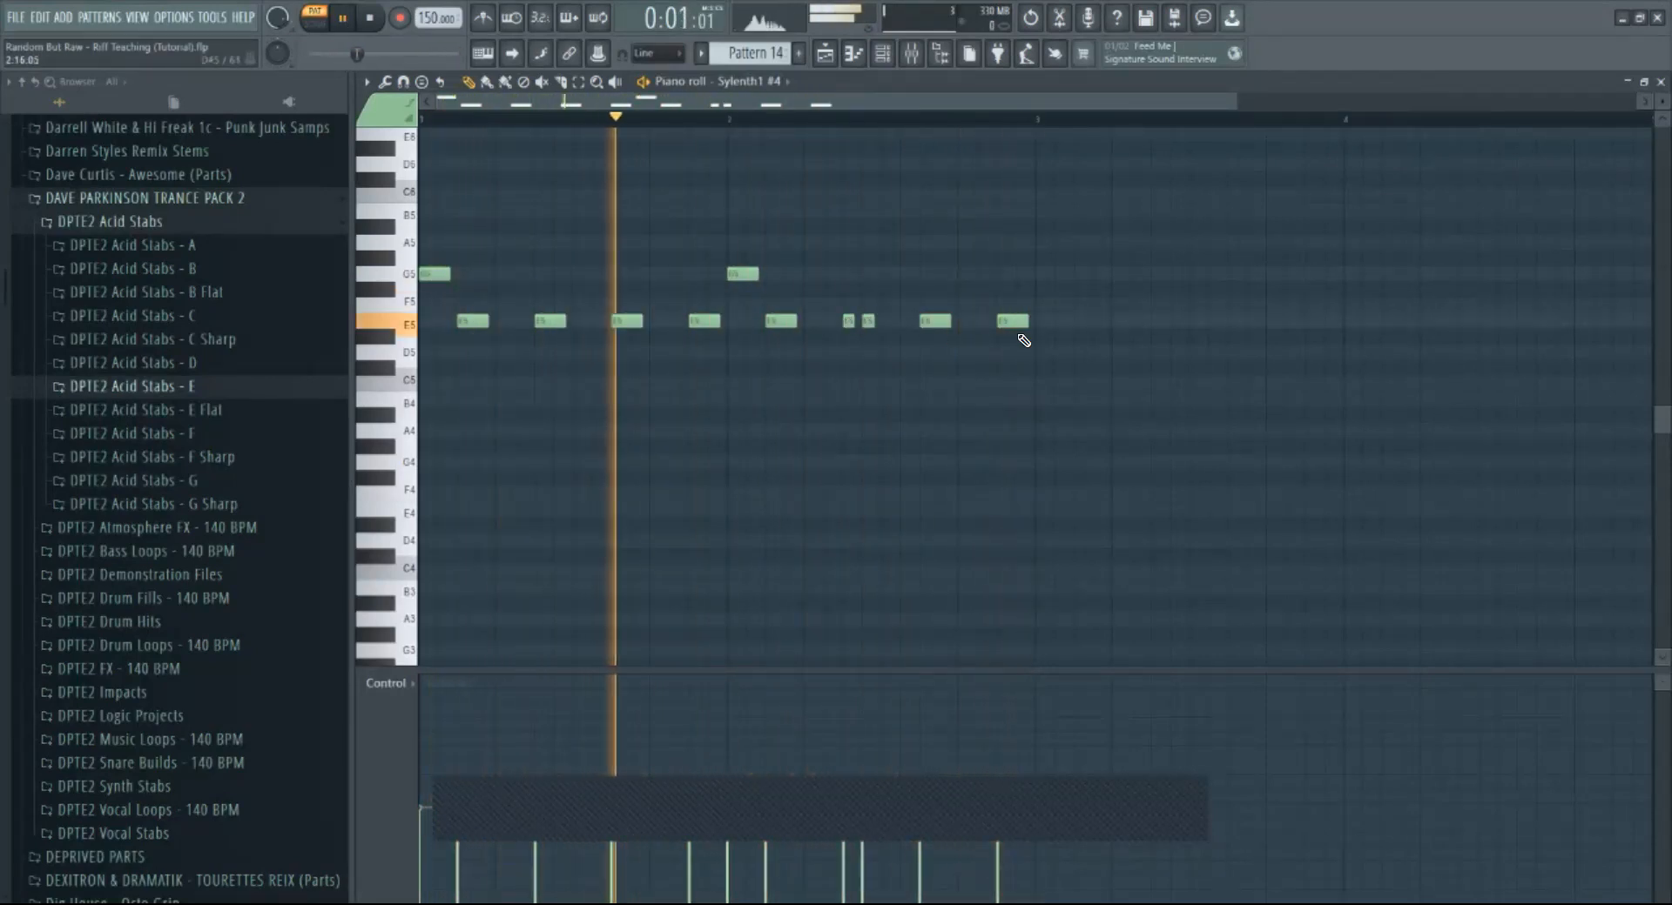
# Step: Add an F#5 note before bar 2's last E5, and restore the second E5 as a single full-length note
pyautogui.click(961, 303)
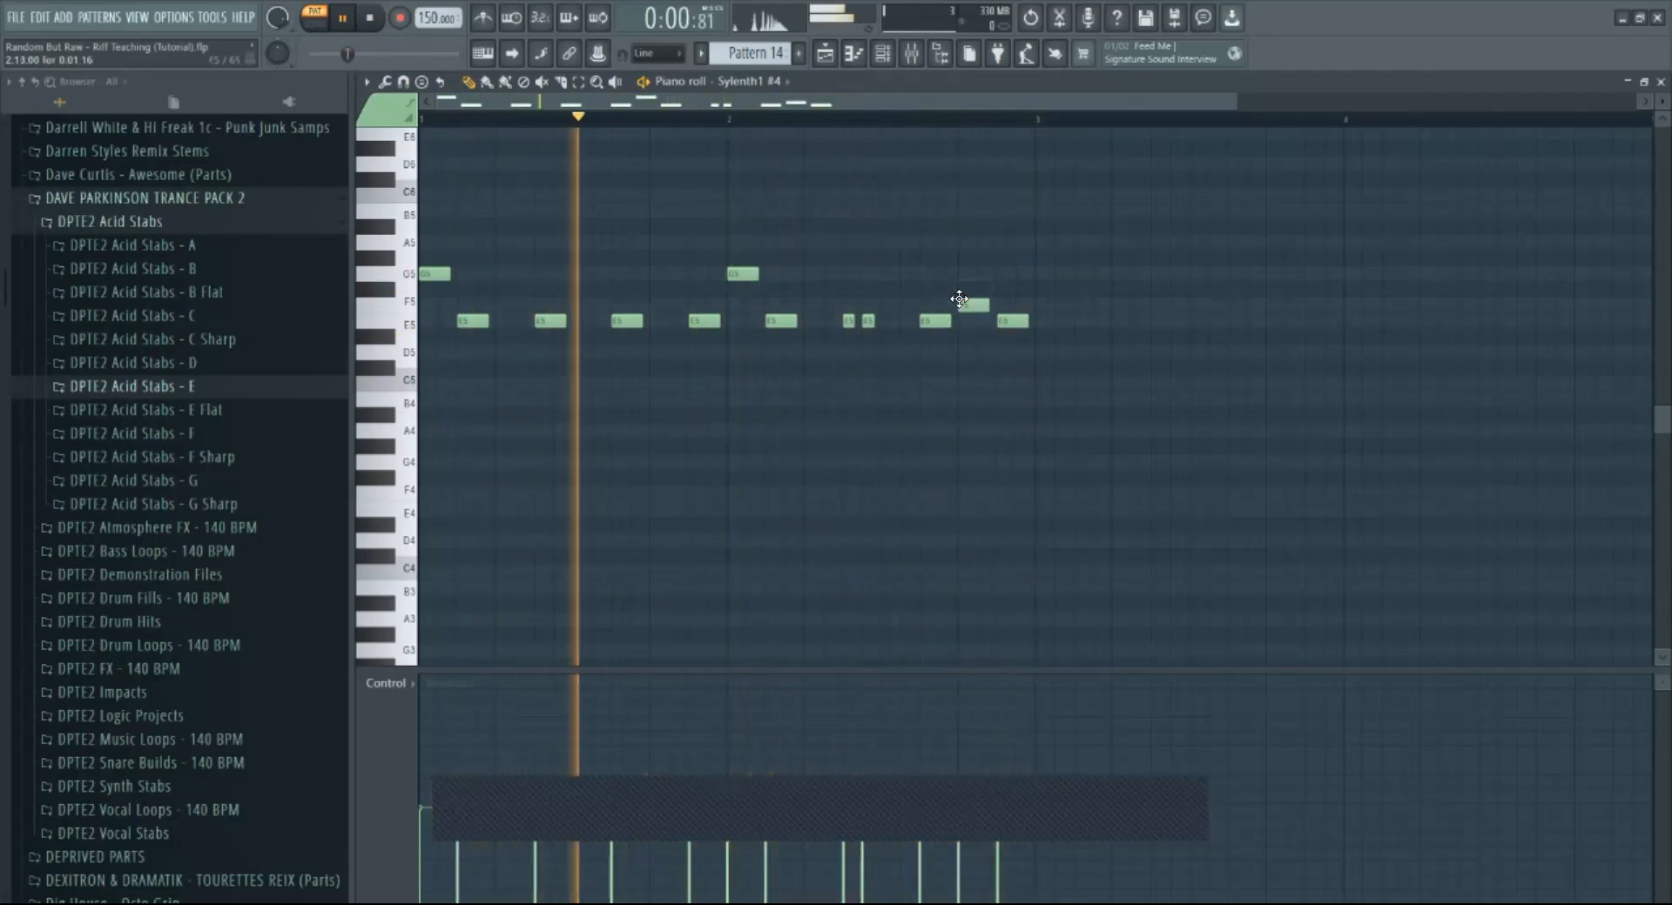
pyautogui.moveTo(958, 301); pyautogui.dragTo(960, 291)
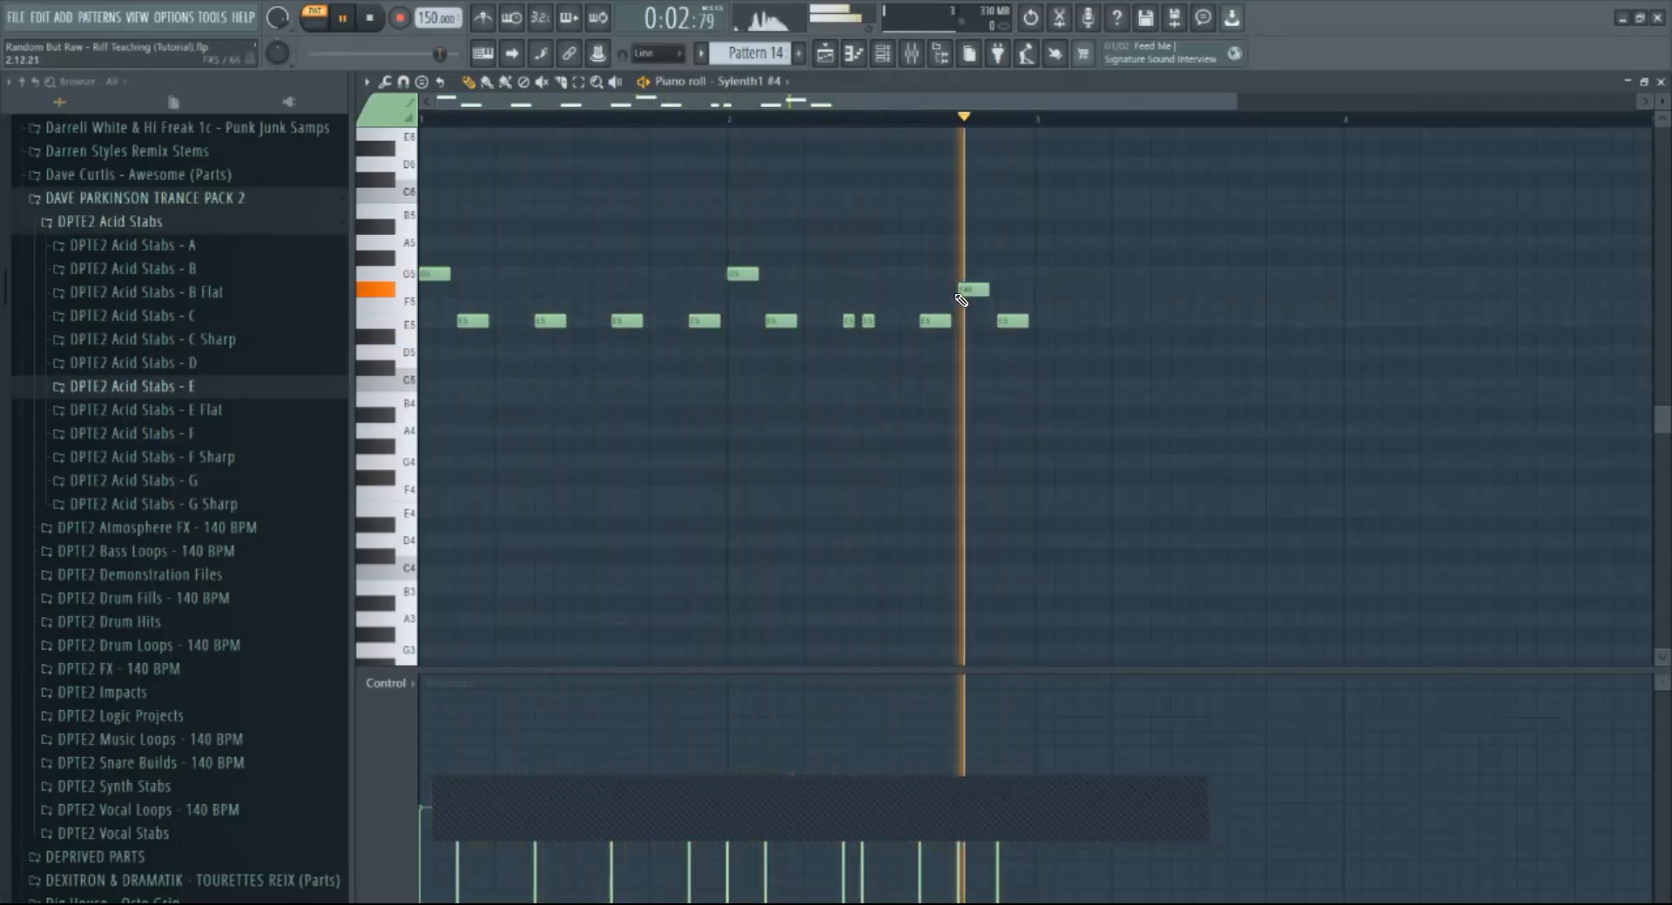
pyautogui.rightClick(868, 321)
pyautogui.moveTo(853, 321); pyautogui.dragTo(869, 321)
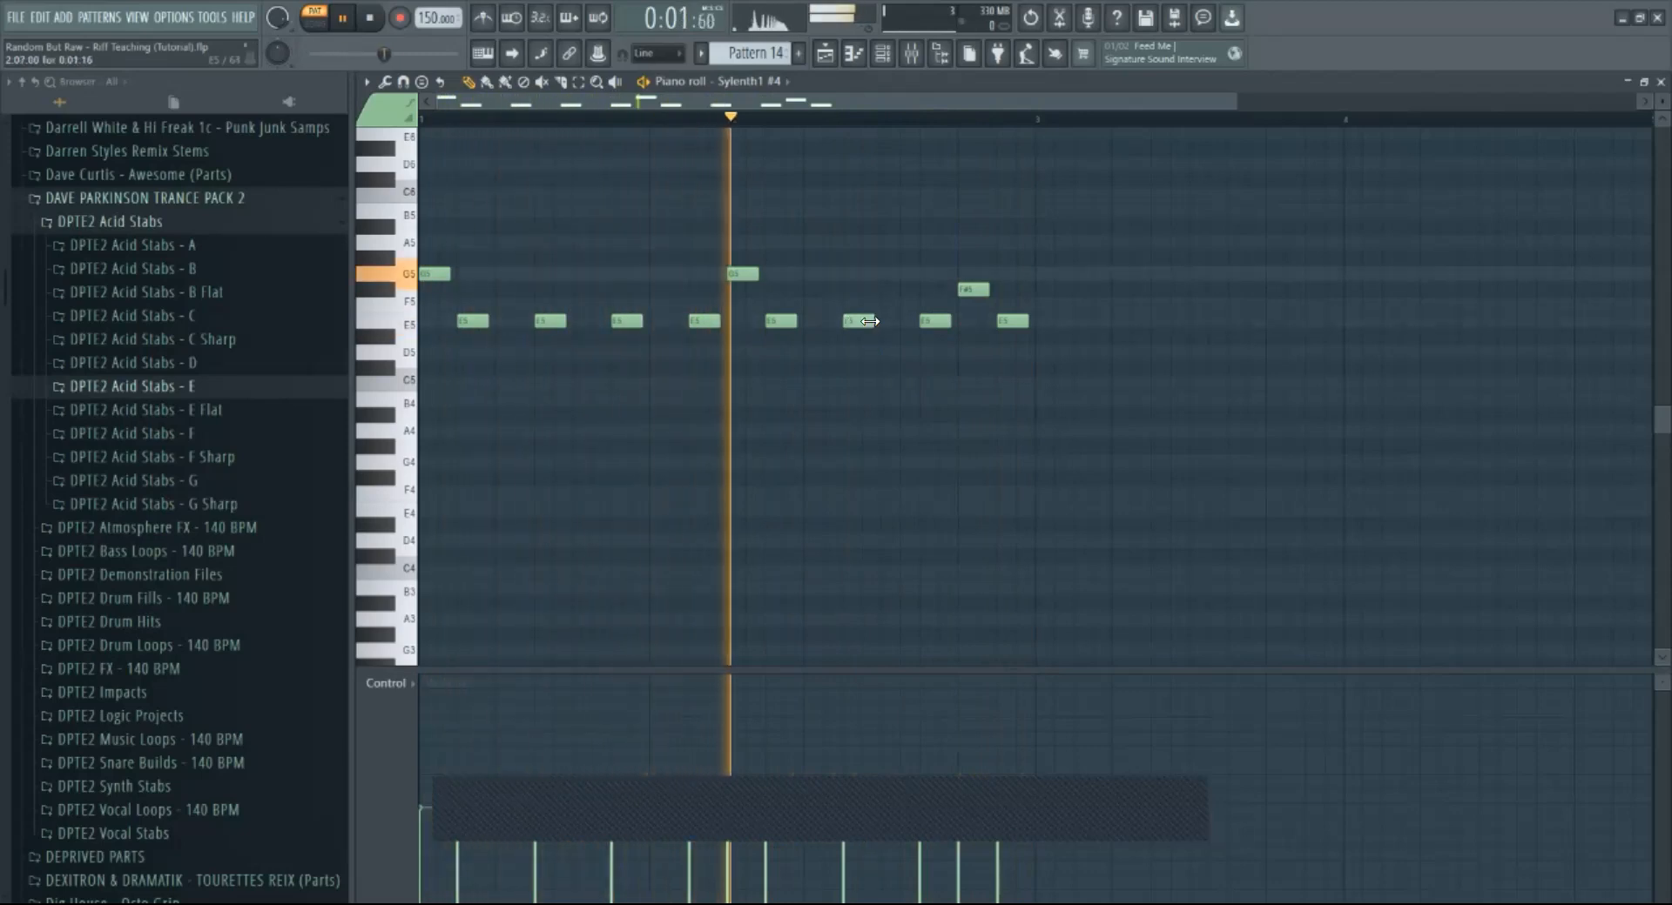
# Step: Adjust oscillator A1's detune on the Sylenth1 lead and set its octave to +1
pyautogui.click(939, 53)
pyautogui.click(963, 114)
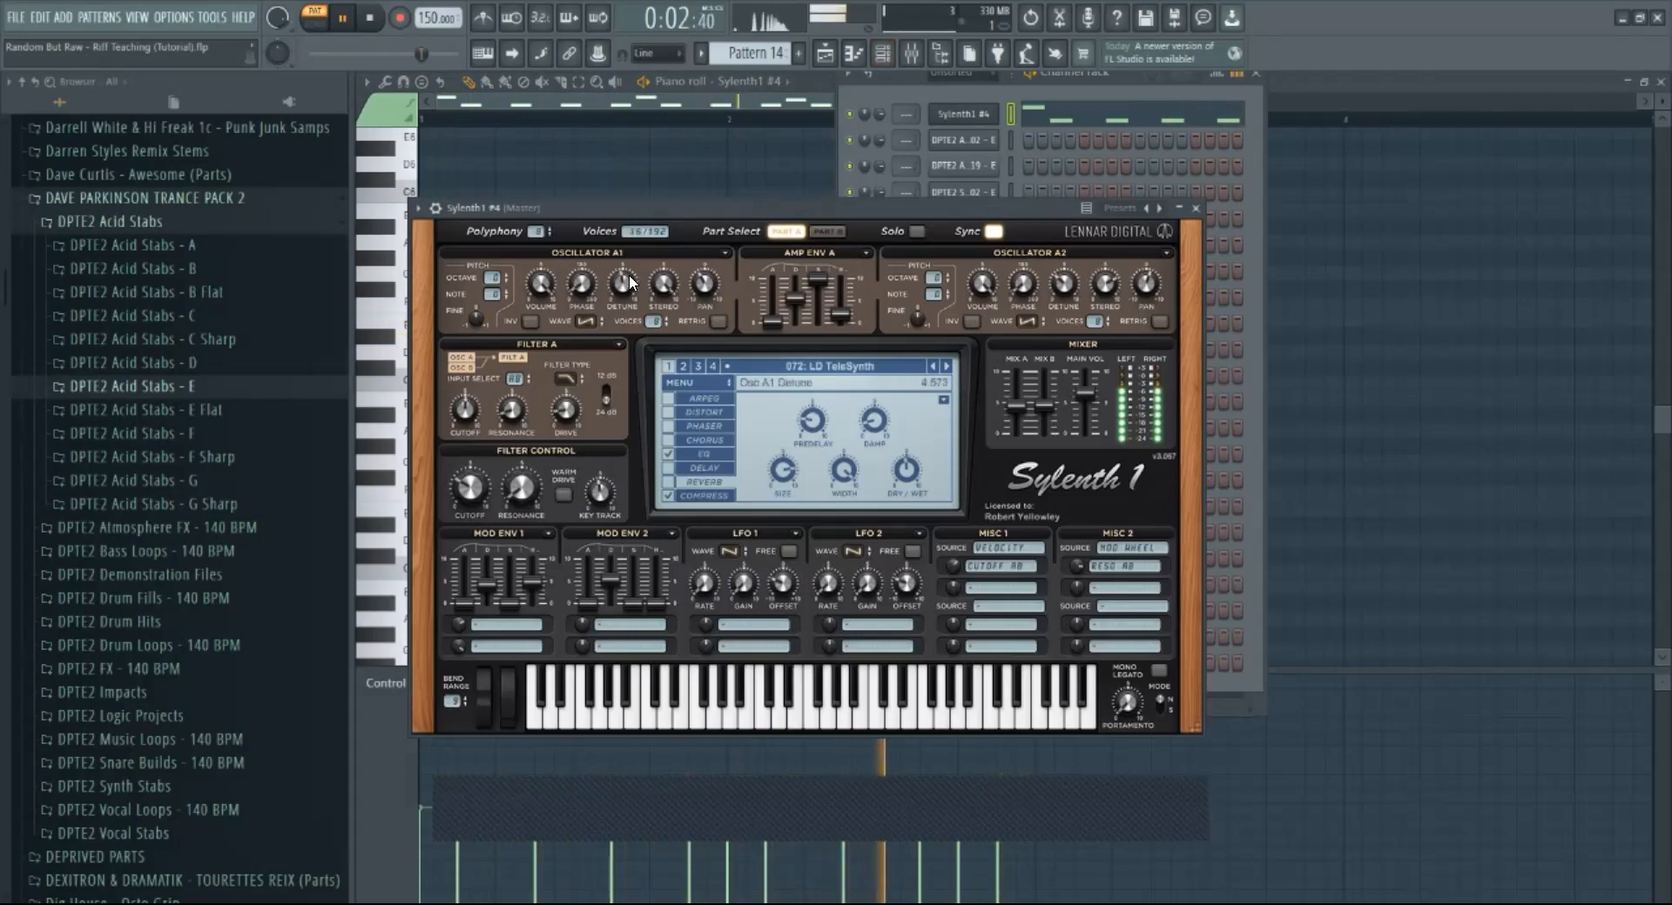
pyautogui.moveTo(657, 252); pyautogui.dragTo(612, 300)
pyautogui.click(503, 270)
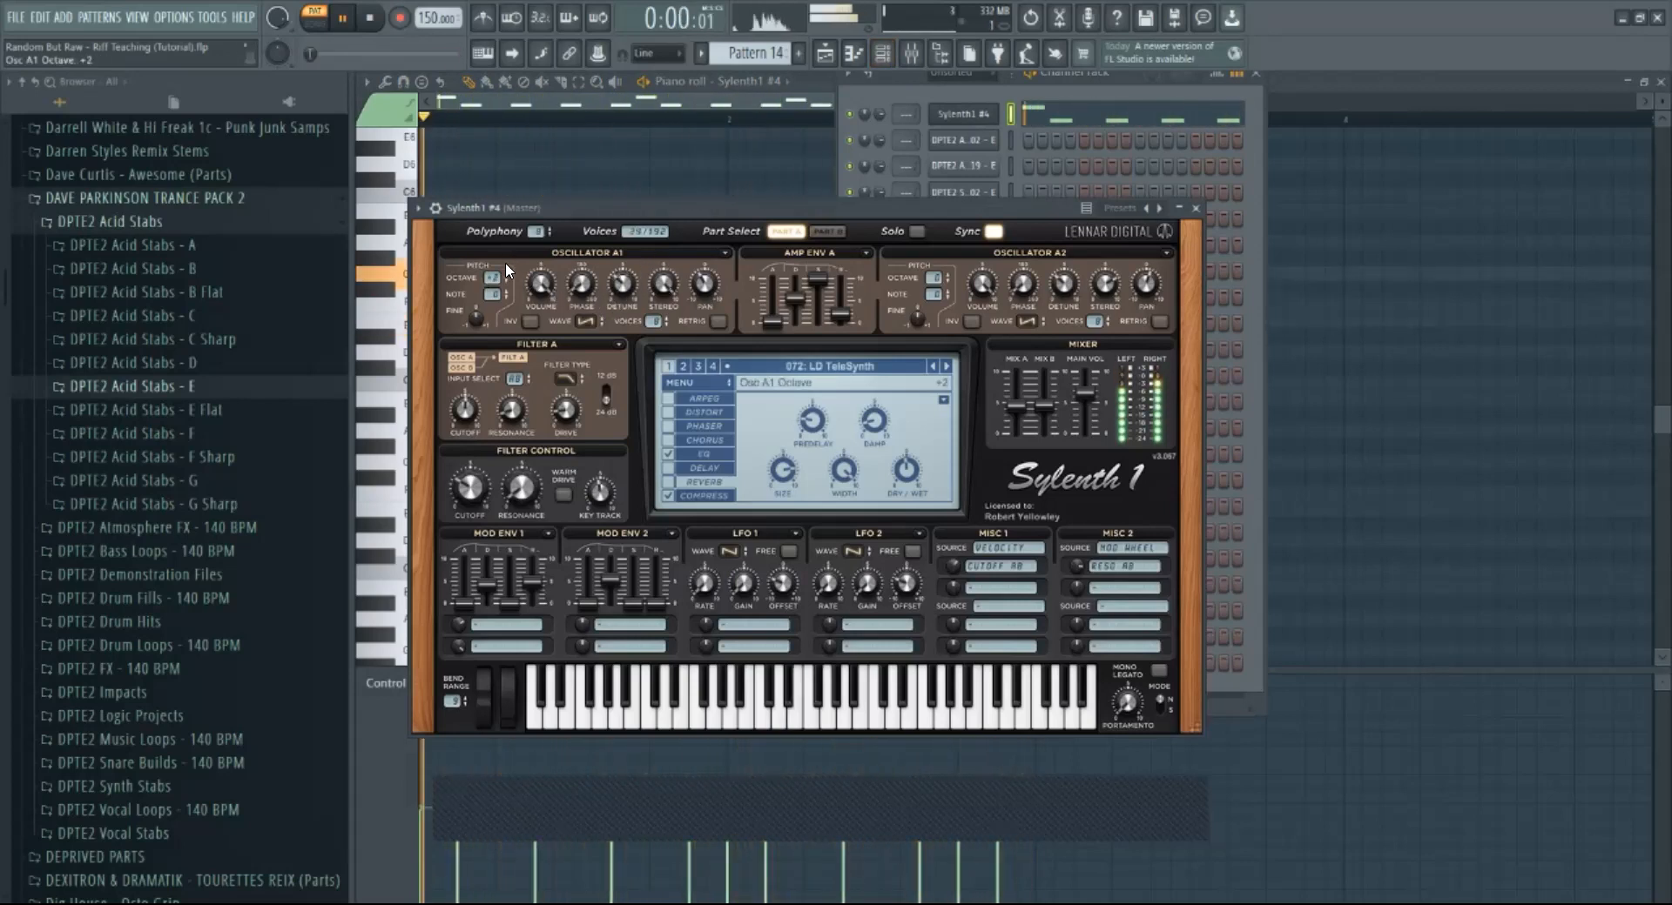
pyautogui.moveTo(471, 486); pyautogui.dragTo(503, 396)
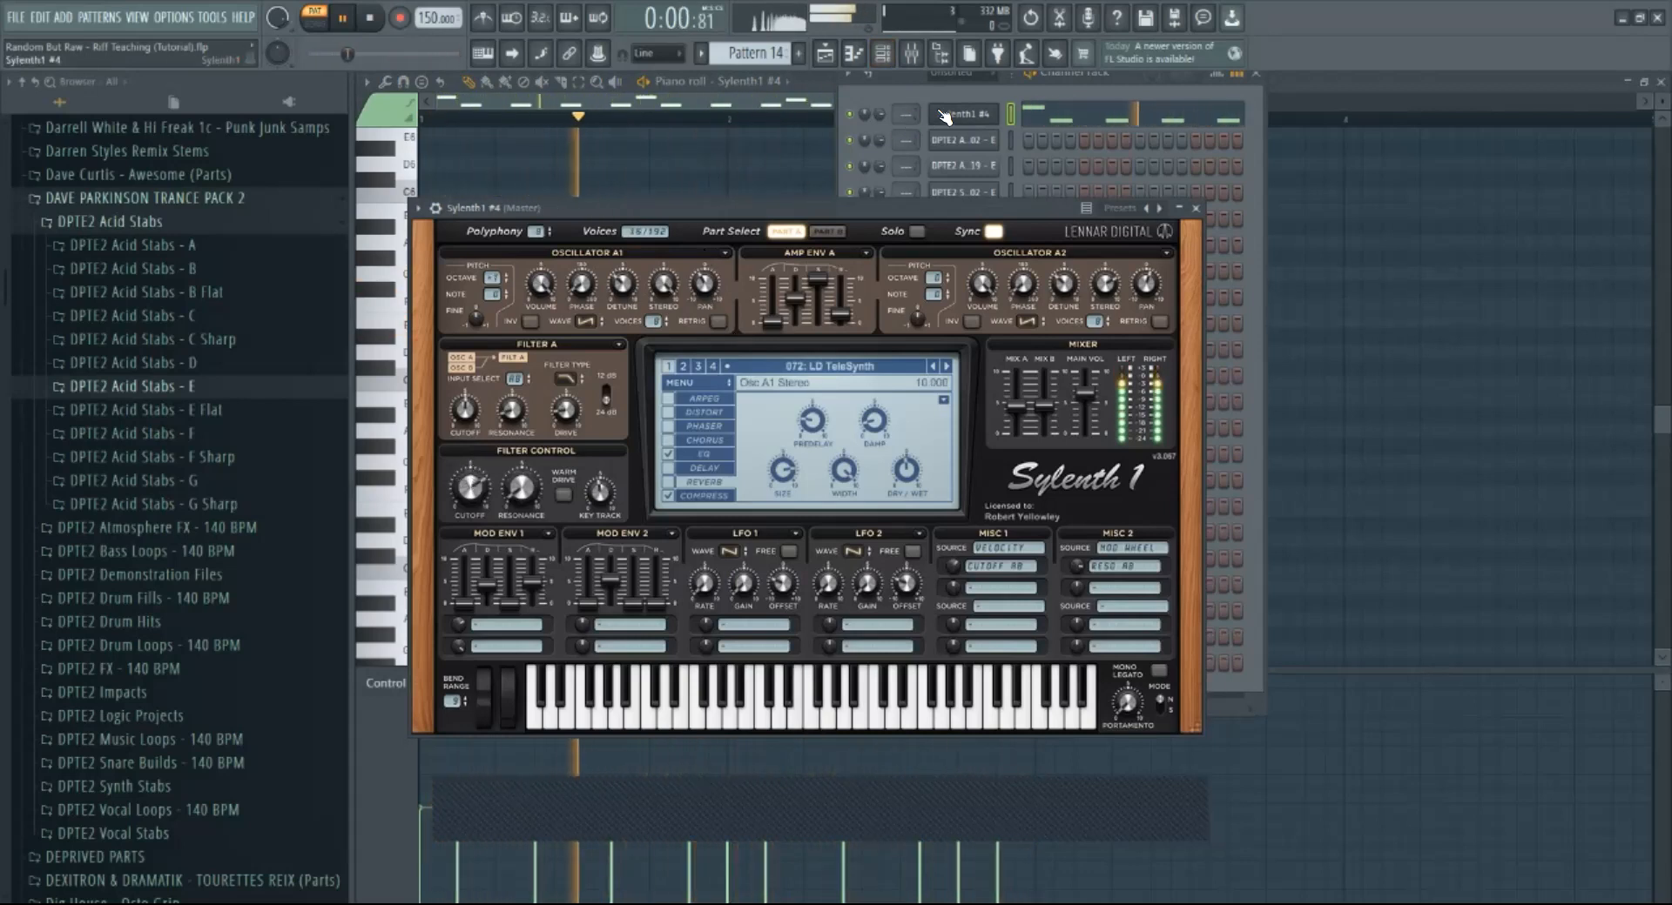
# Step: Route the Sylenth1 #4 channel to a free mixer track
pyautogui.click(415, 209)
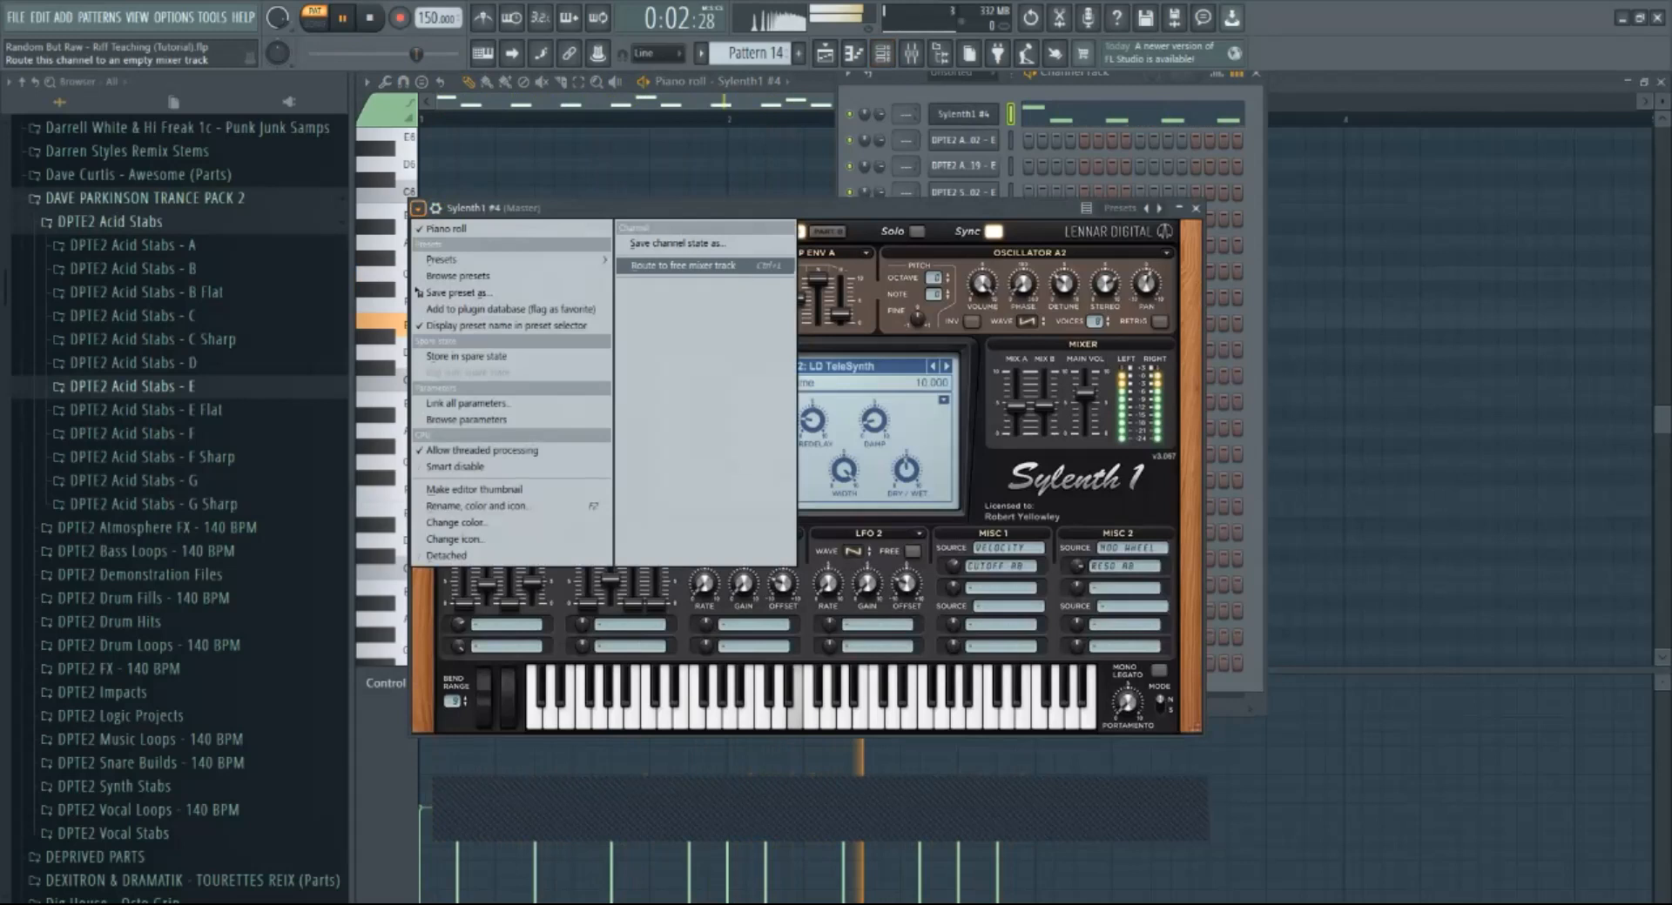
pyautogui.click(684, 265)
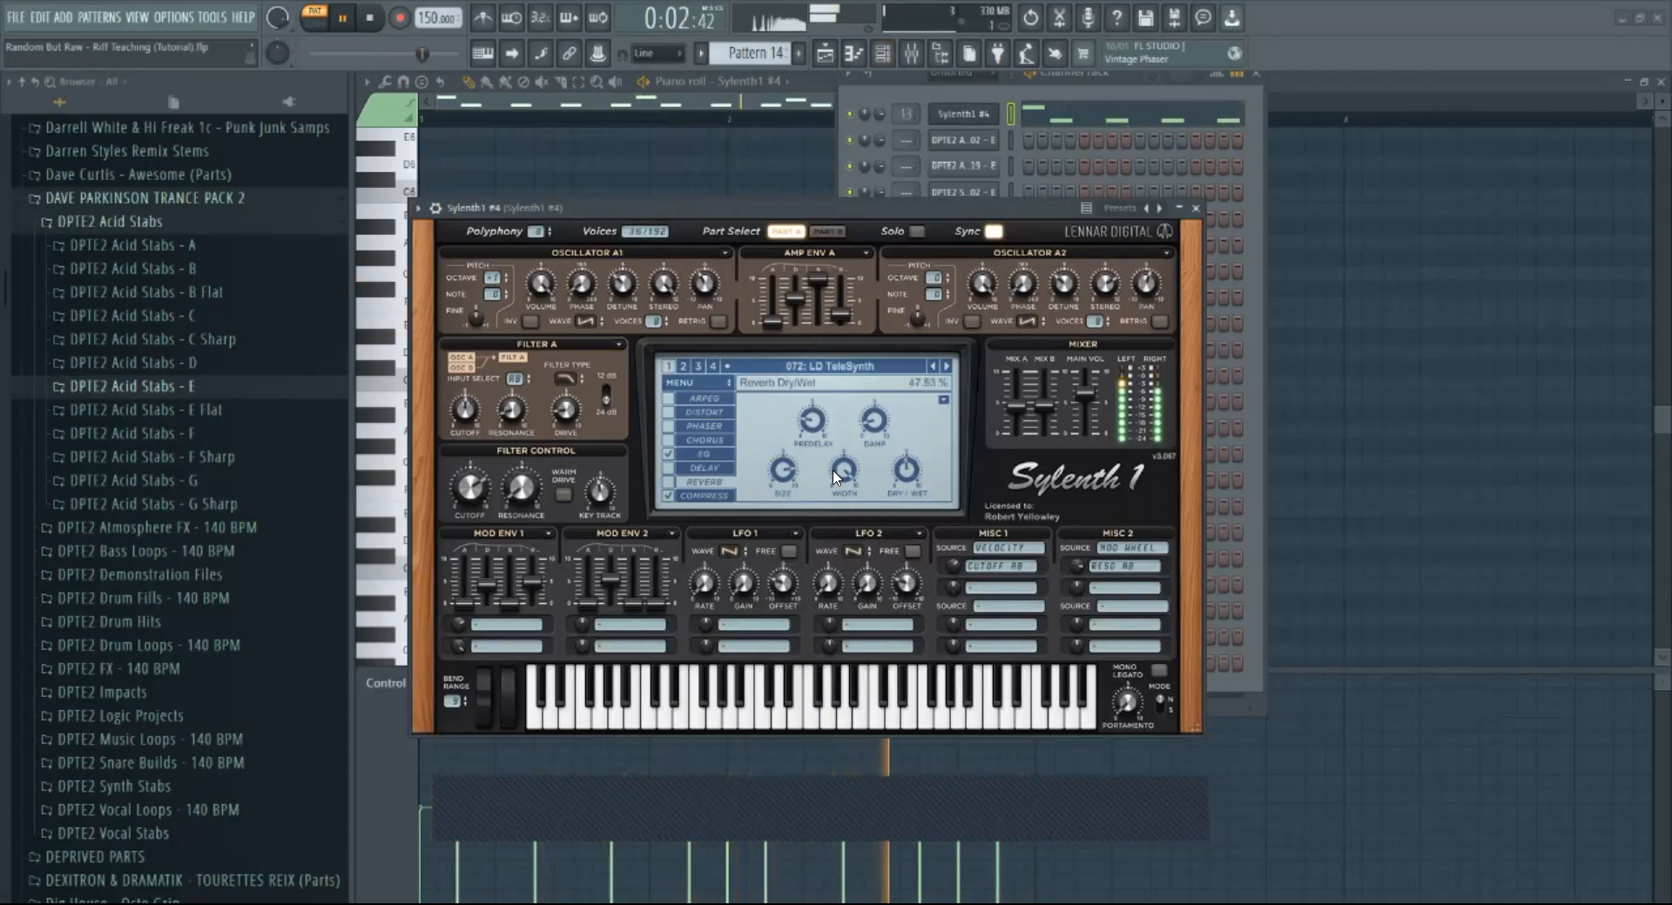
# Step: Turn the lead's reverb back on and raise oscillator A1's detune to about 5.3
pyautogui.click(669, 481)
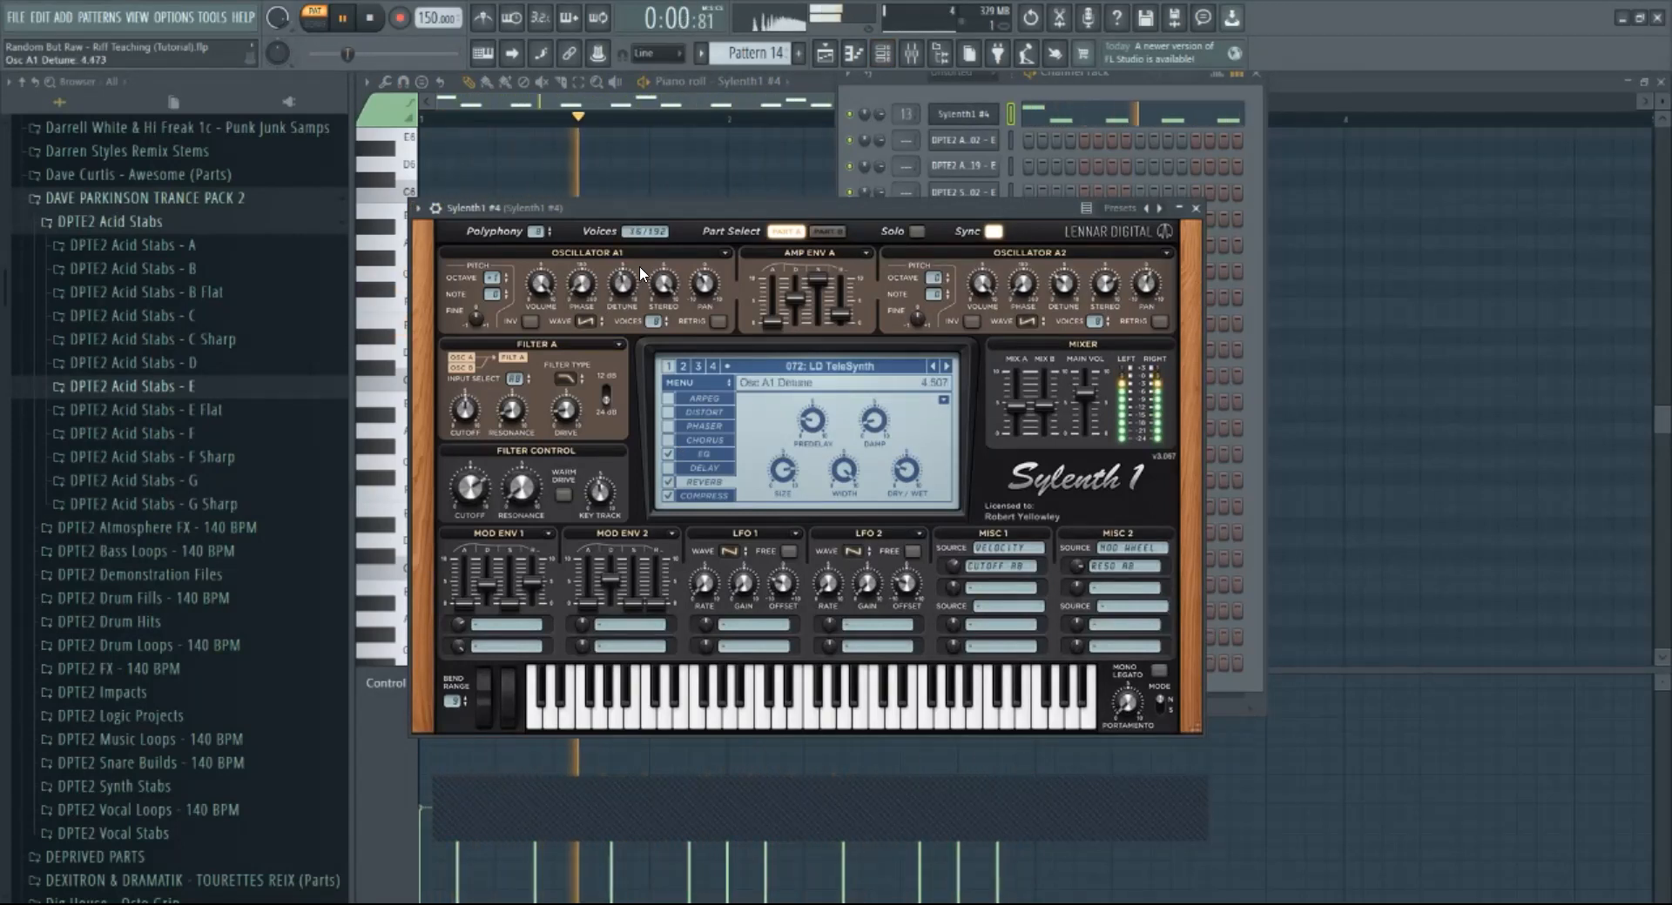
pyautogui.moveTo(644, 257); pyautogui.dragTo(636, 275)
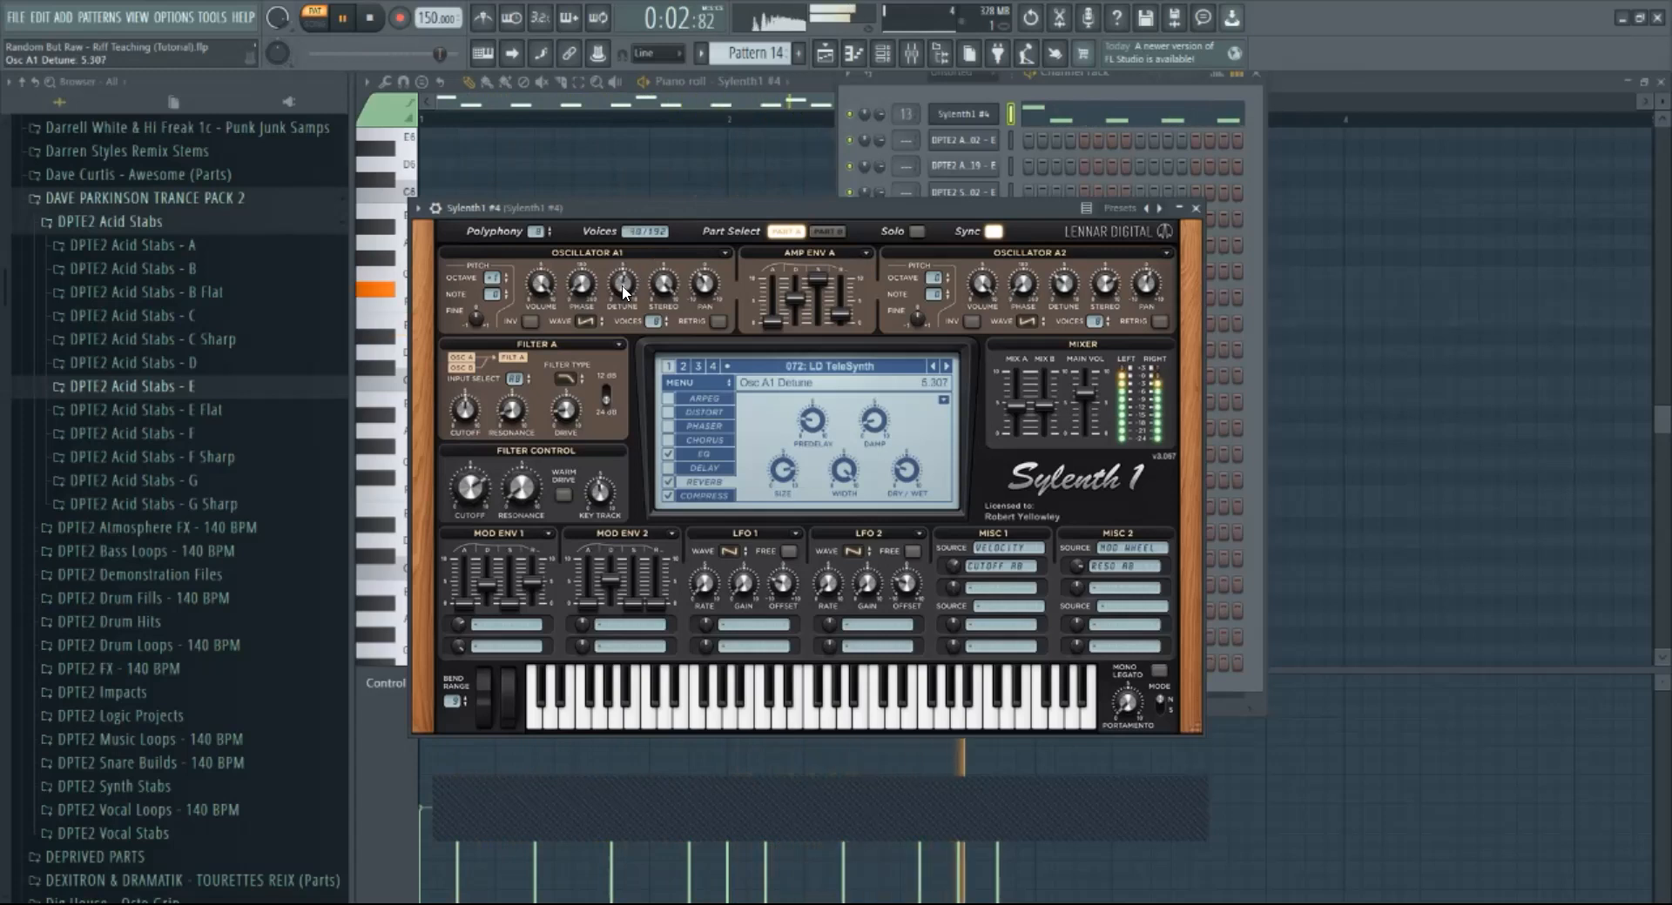
# Step: Fill Track 11 with Pattern 14 clips from bar 65 through bar 96 while playing the arrangement leading into them
pyautogui.press('F5')
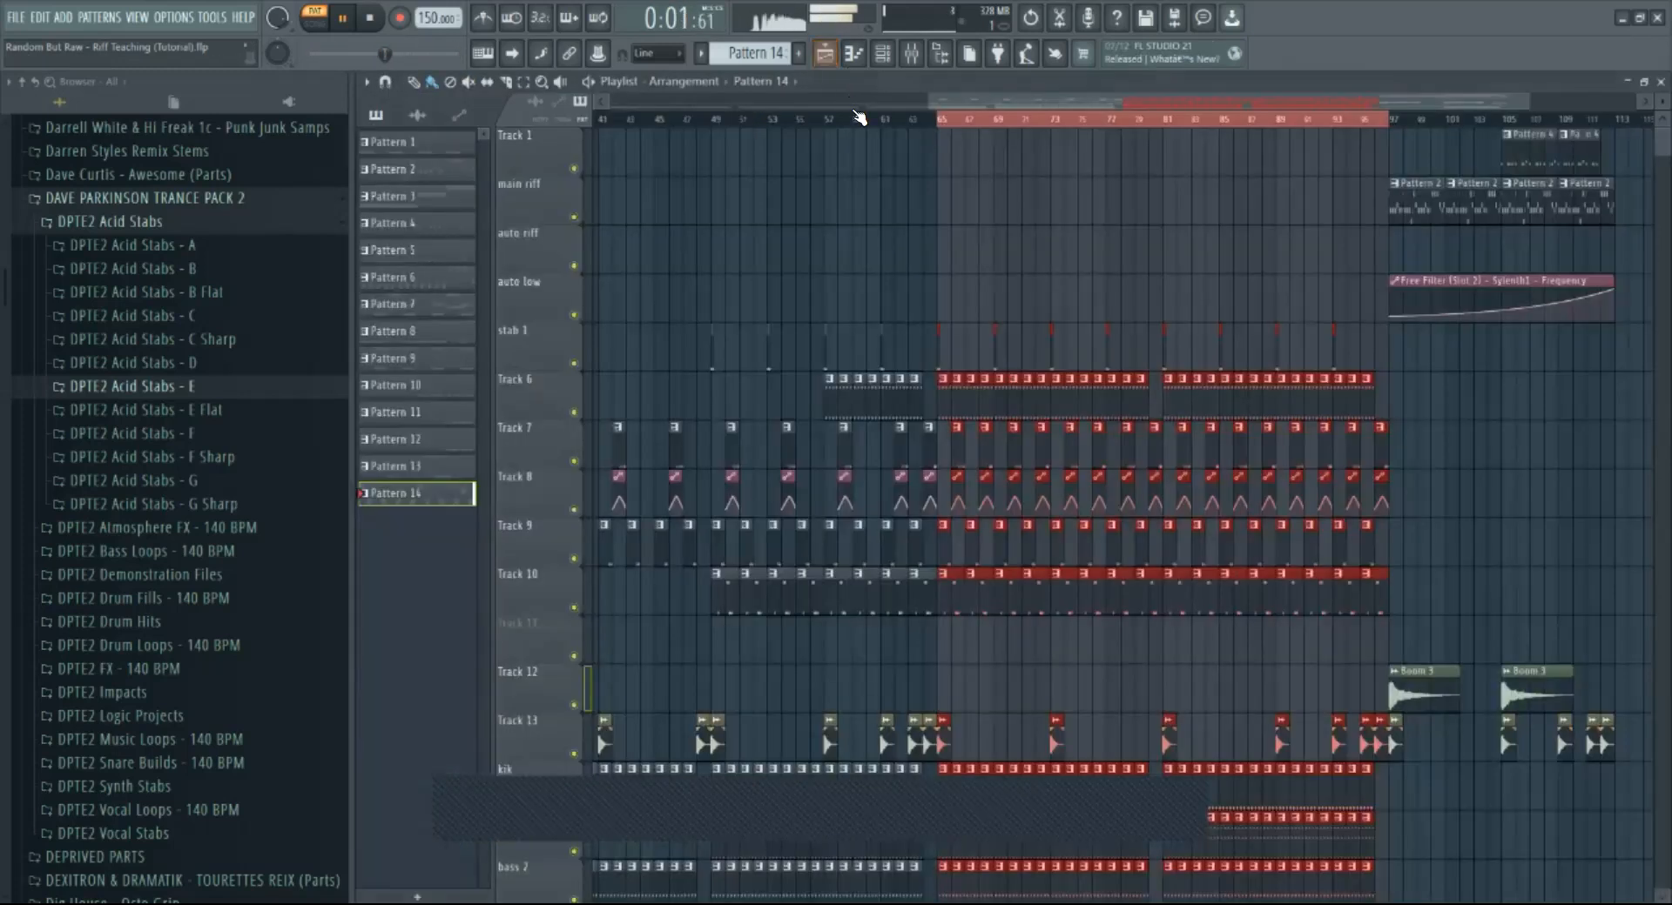
pyautogui.click(862, 121)
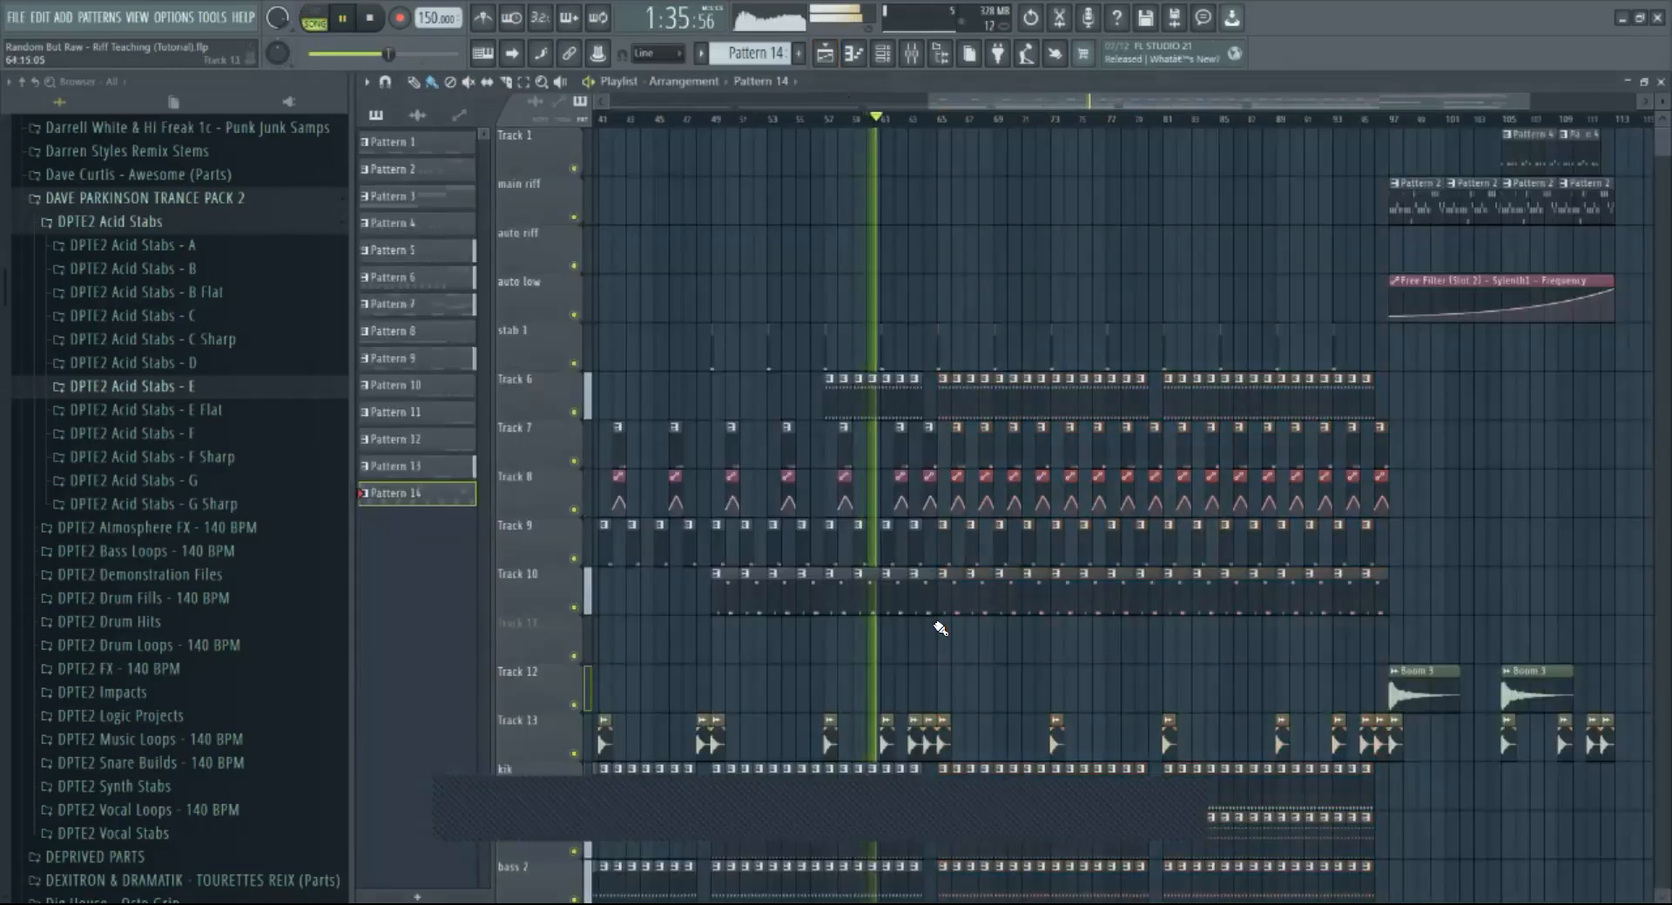
pyautogui.moveTo(942, 630); pyautogui.dragTo(1371, 636)
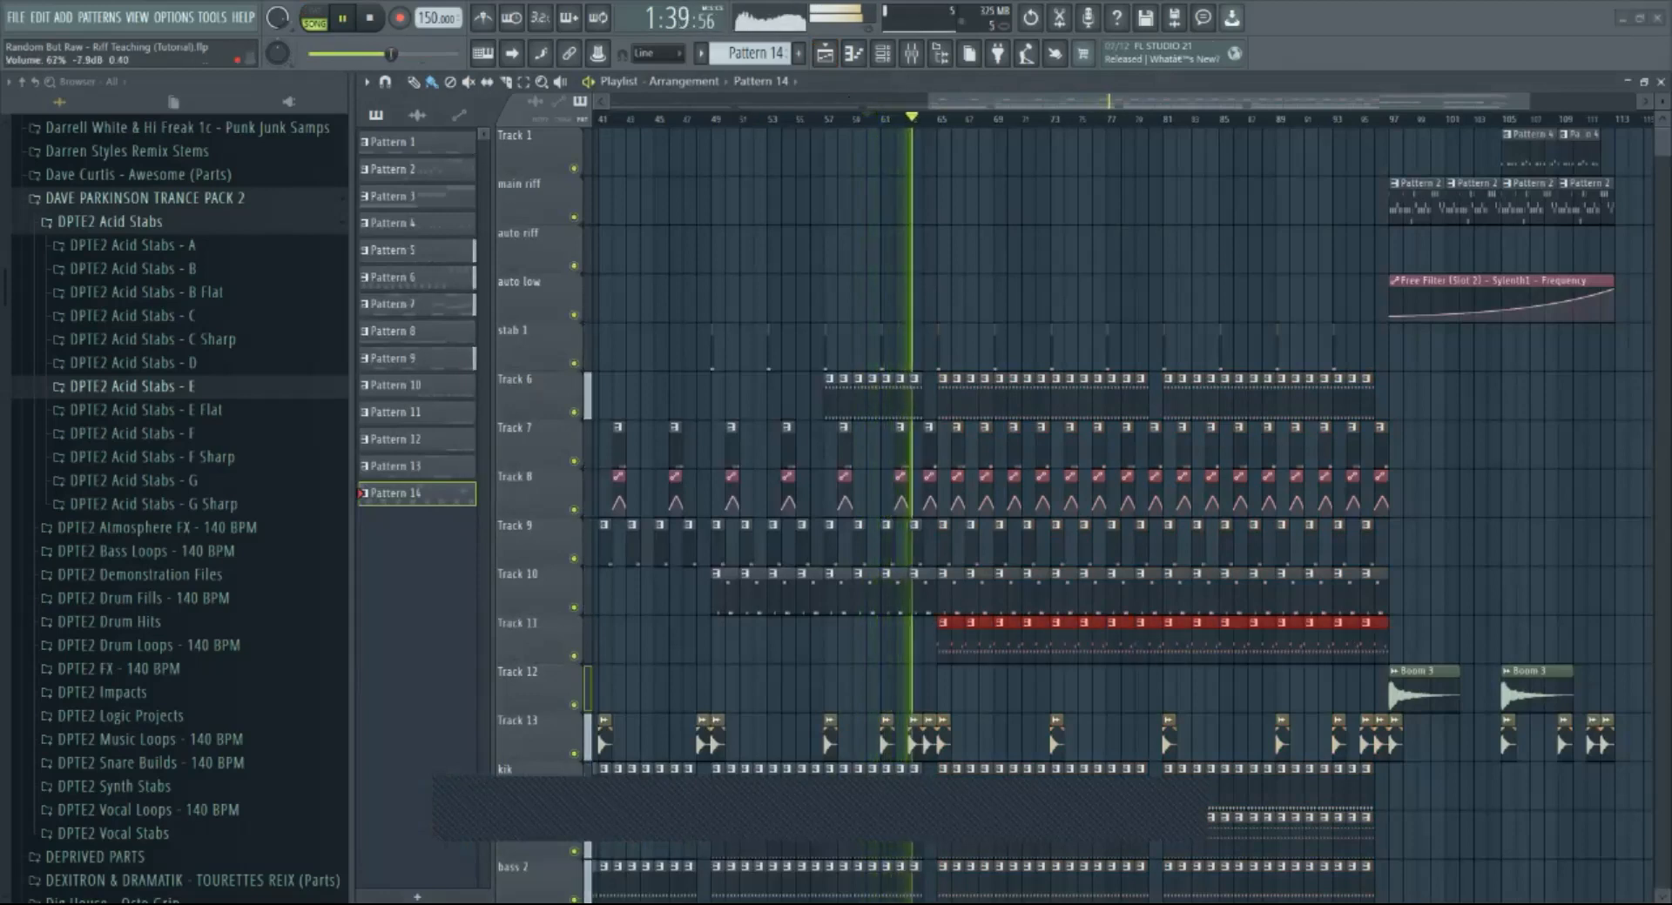
pyautogui.keyDown('ctrl'); pyautogui.click(1080, 209); pyautogui.keyUp('ctrl')
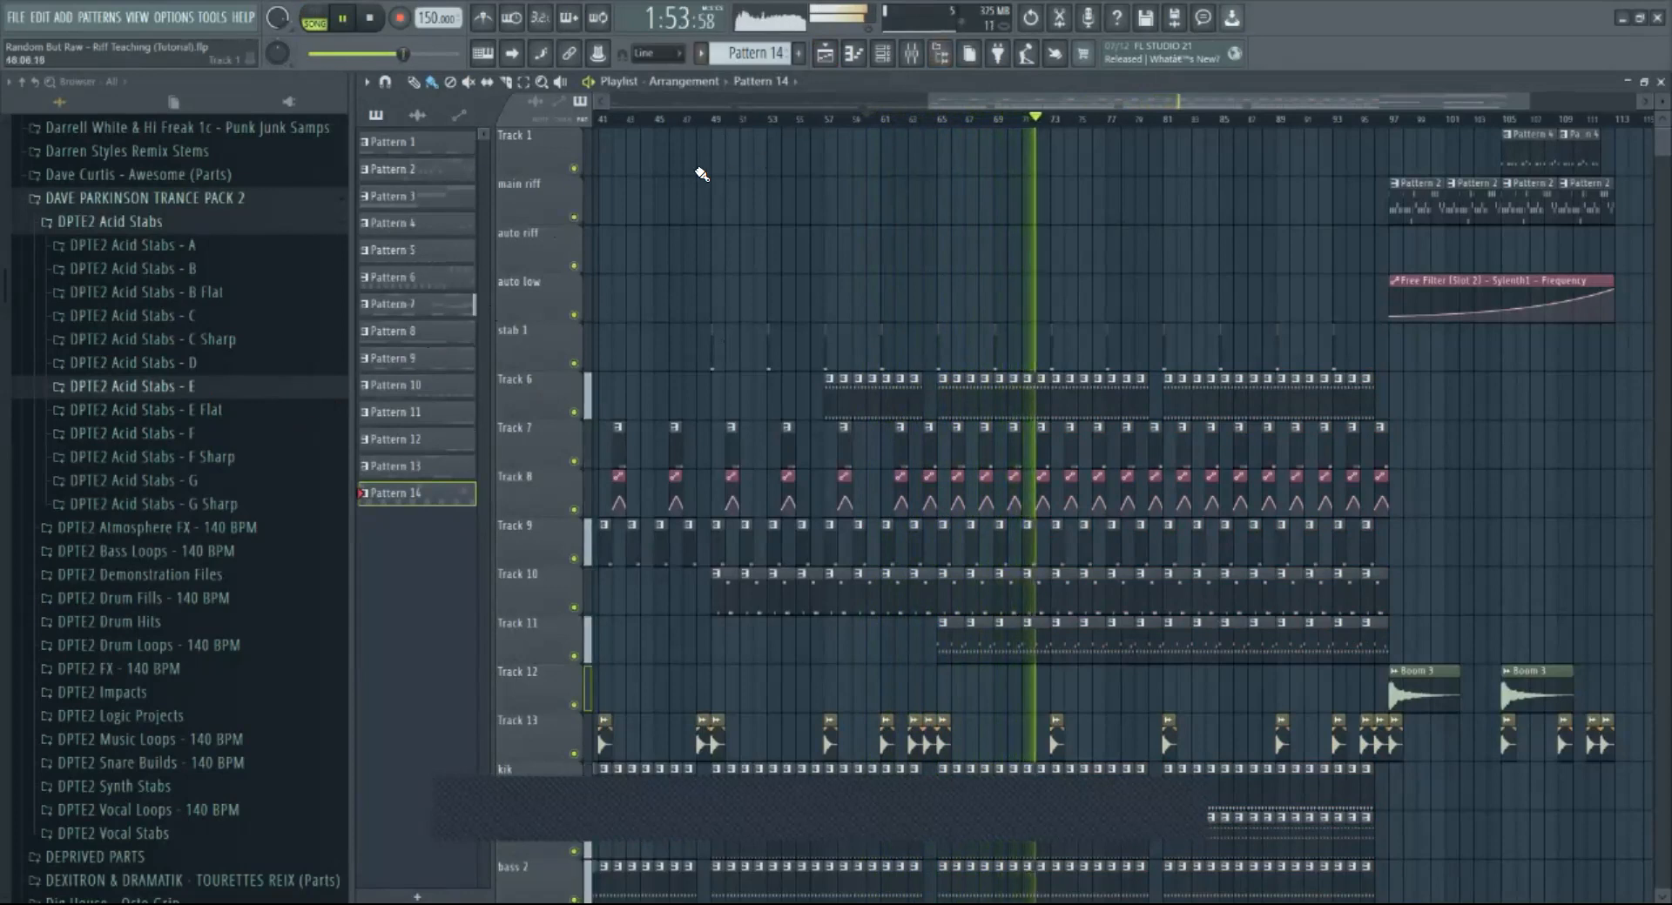
# Step: Open the DPTE2 Synth Stabs - E sample folder in the Dave Parkinson Trance Pack 2
pyautogui.moveTo(971, 101); pyautogui.dragTo(1050, 97)
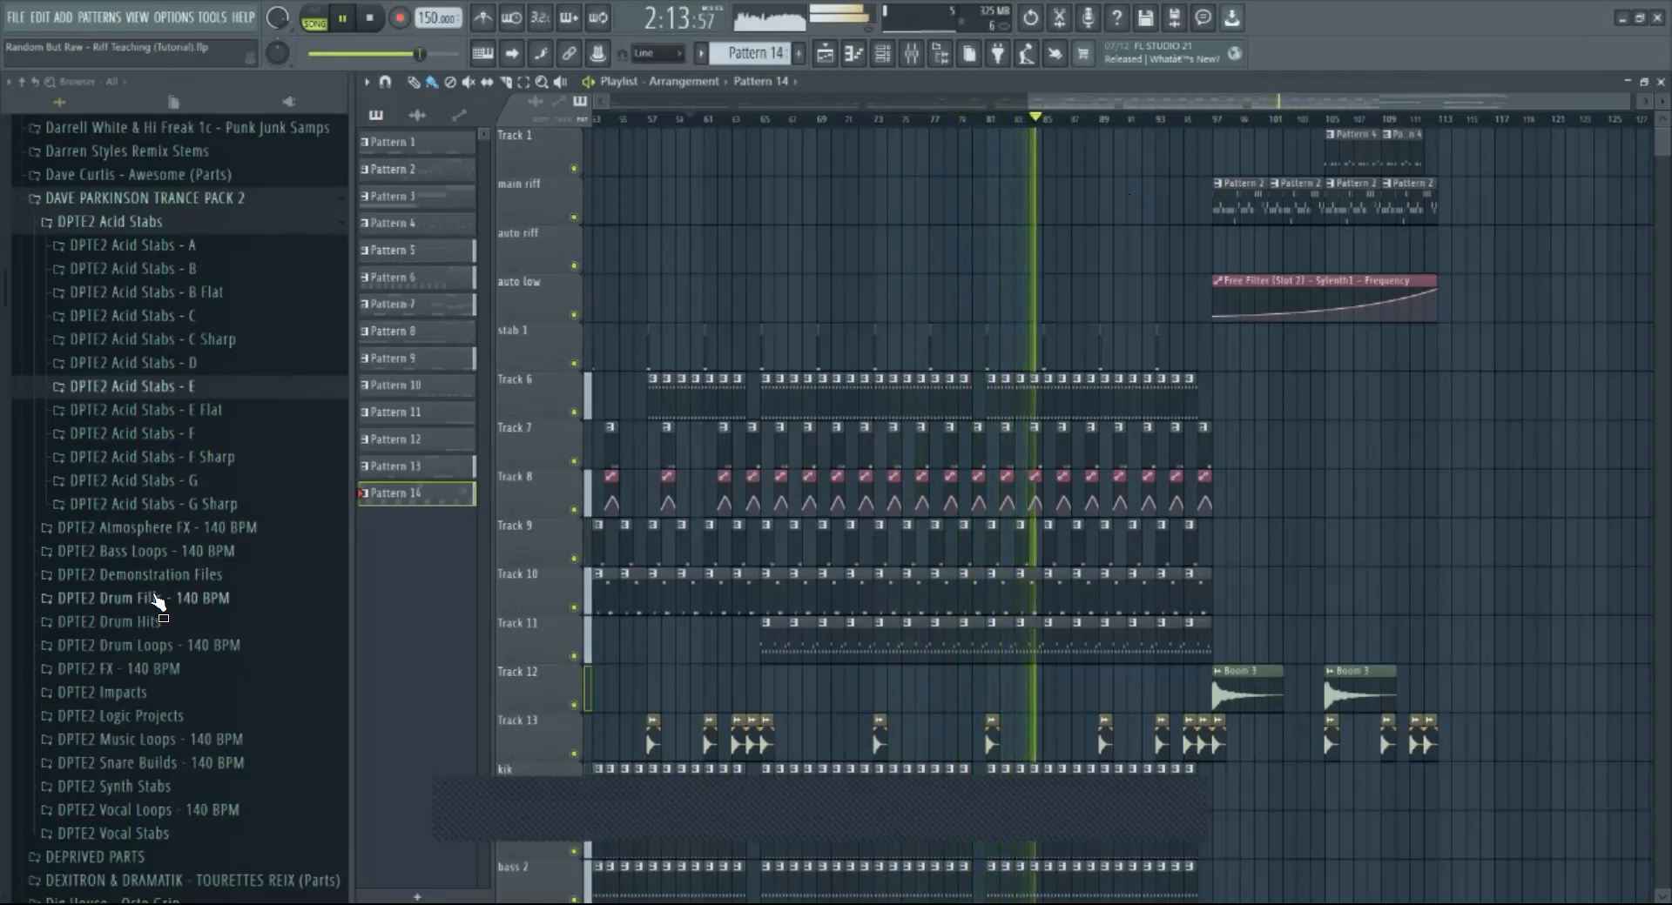
pyautogui.click(146, 783)
pyautogui.click(166, 771)
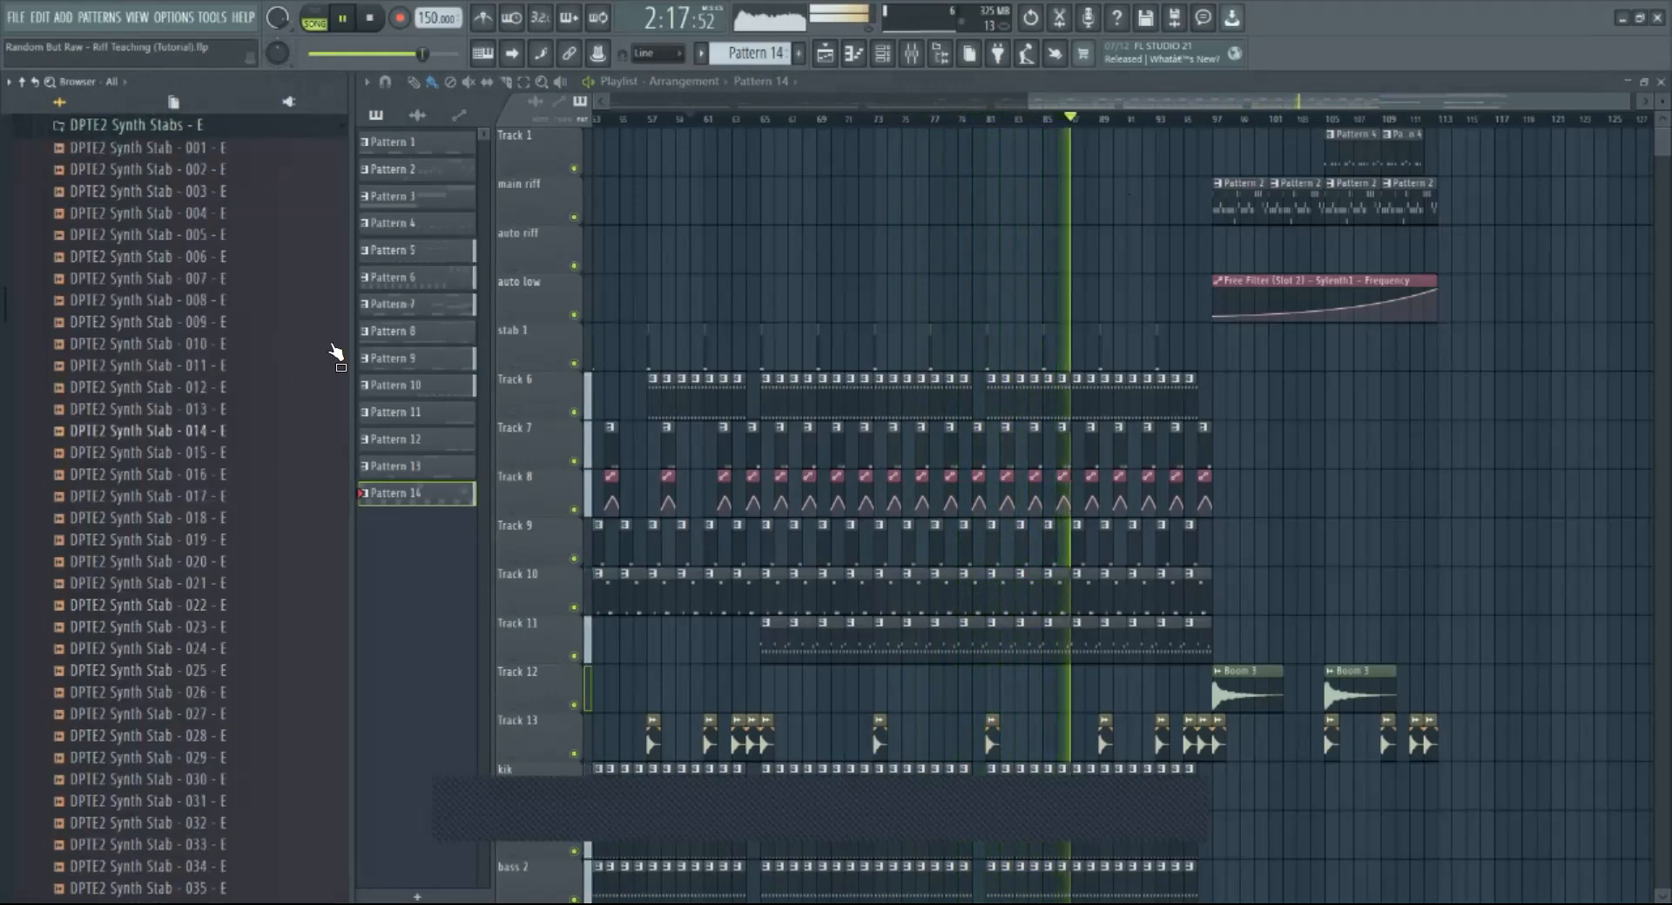
# Step: Stop playback and set the playlist's loop selection over bars 81 through 96
pyautogui.moveTo(1057, 101); pyautogui.dragTo(1146, 98)
pyautogui.scroll(-6, 1059, 270)
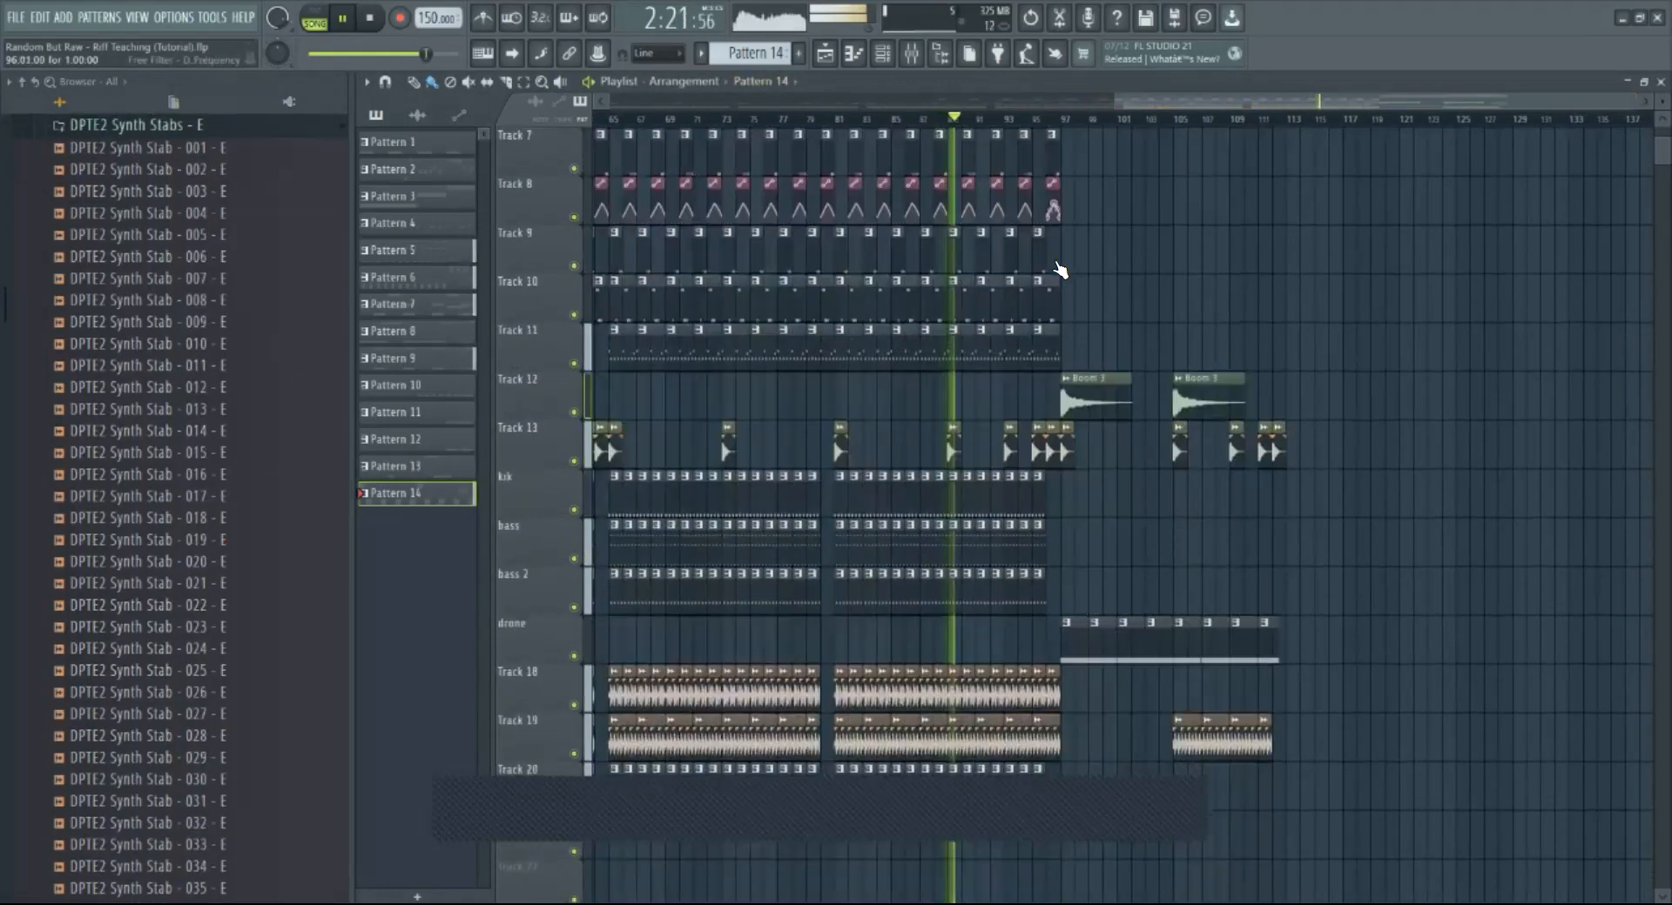
pyautogui.scroll(-3, 1060, 270)
pyautogui.press('space')
pyautogui.moveTo(851, 120); pyautogui.dragTo(1071, 150)
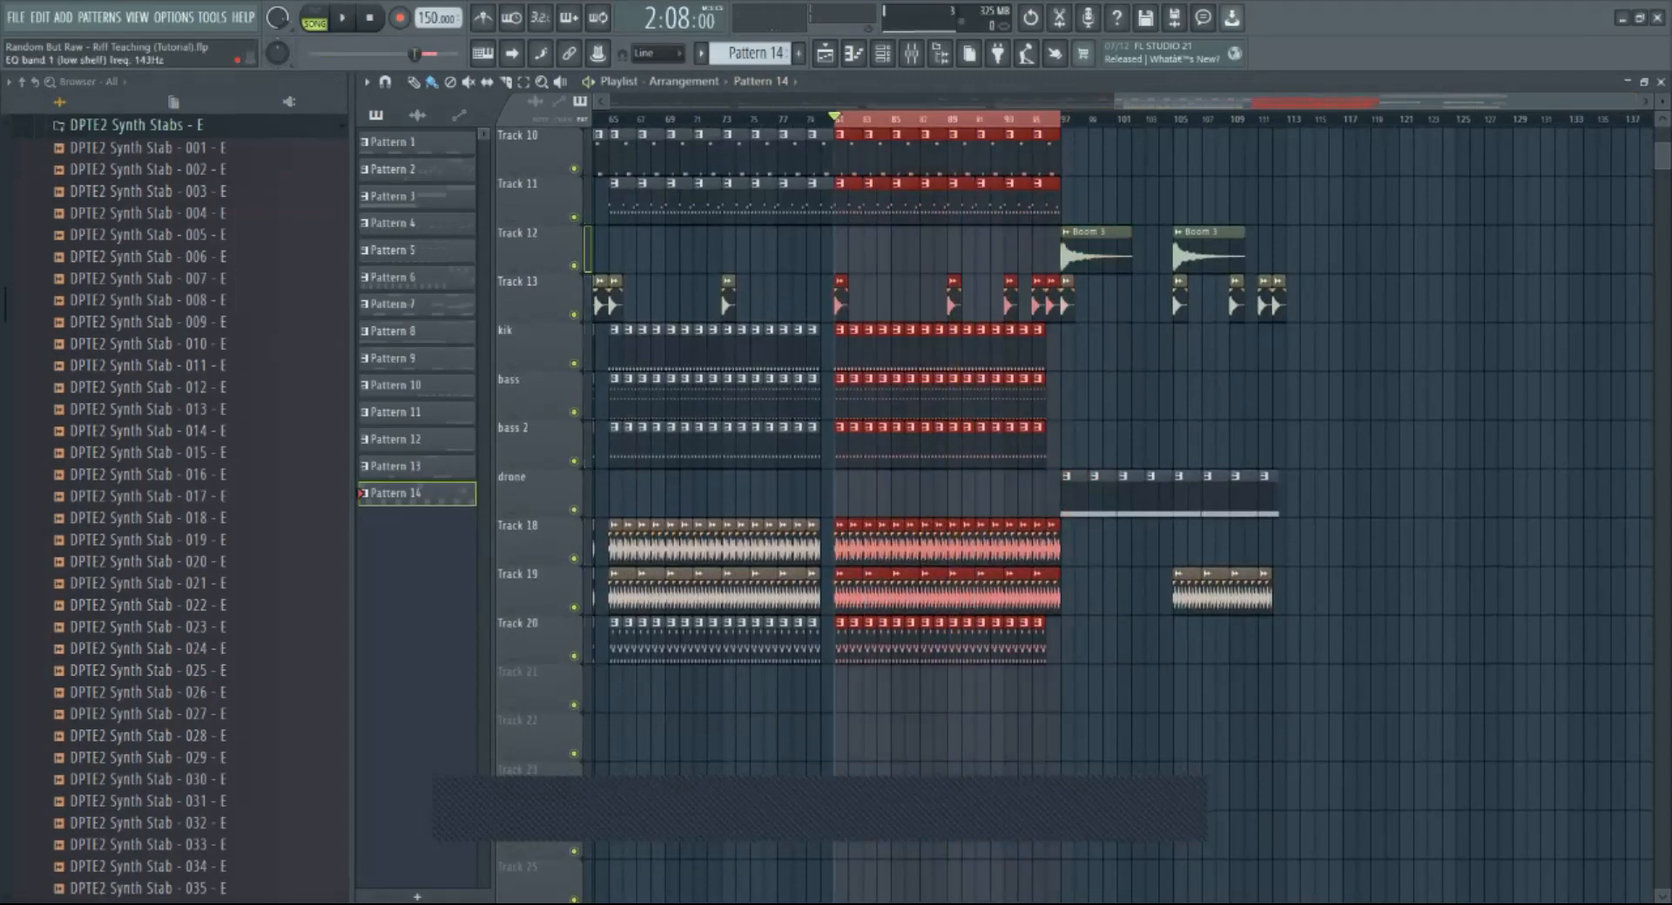
# Step: Add Fruity Reeverb 2 to the Sylenth1 #4 mixer track and set its wet level to 70% while the arrangement plays
pyautogui.press('F6')
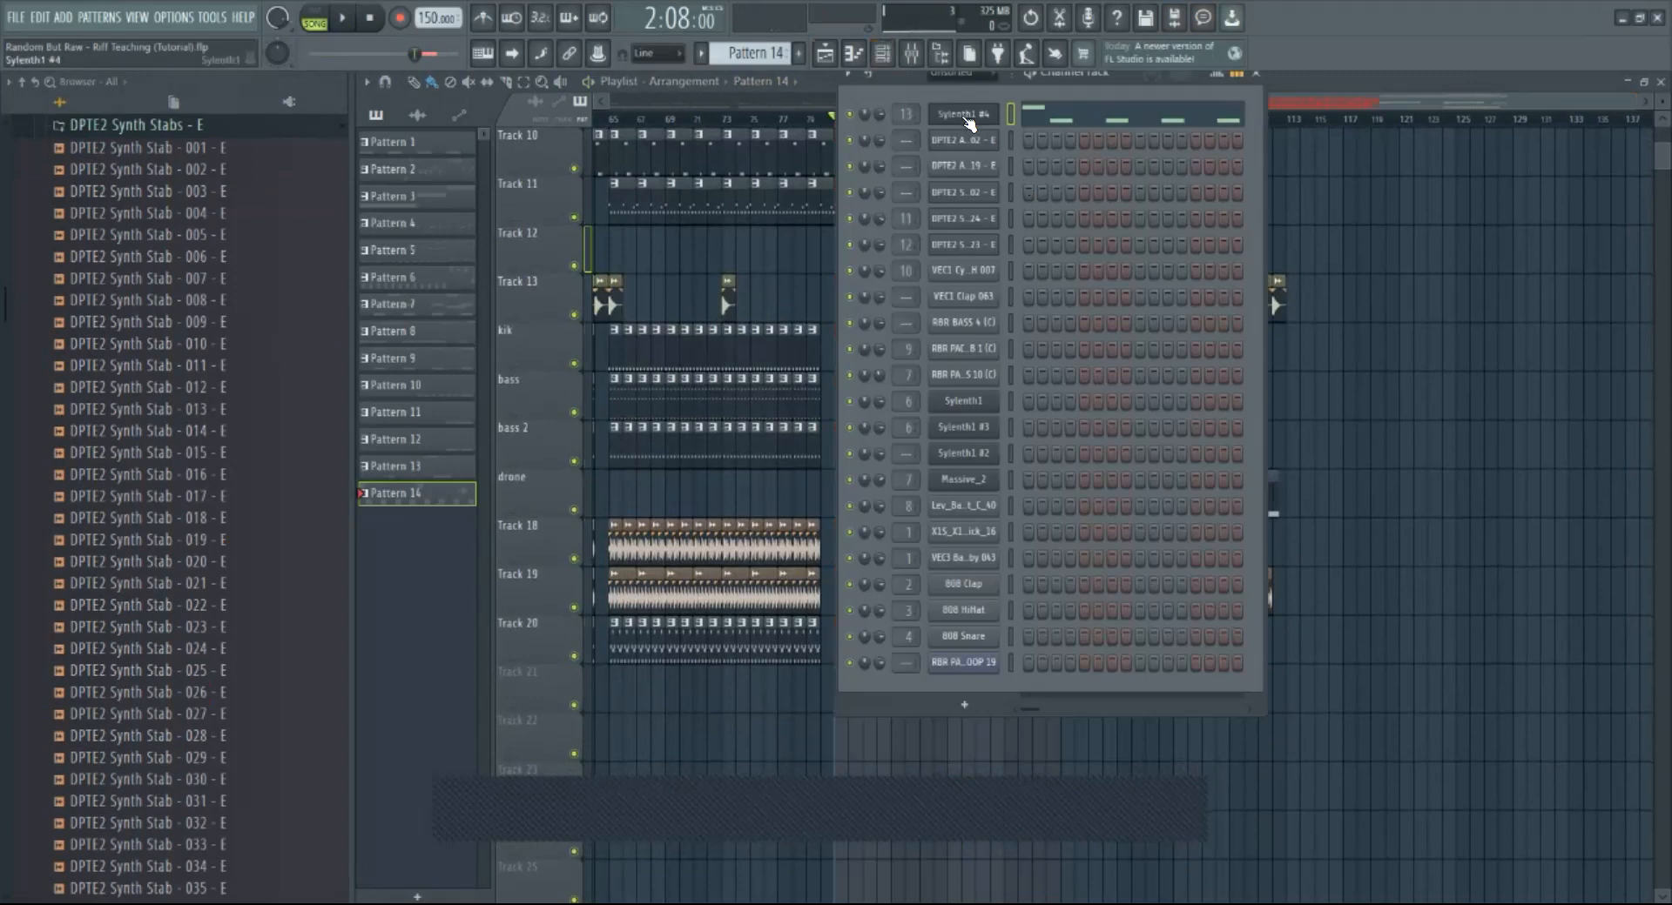
pyautogui.click(963, 114)
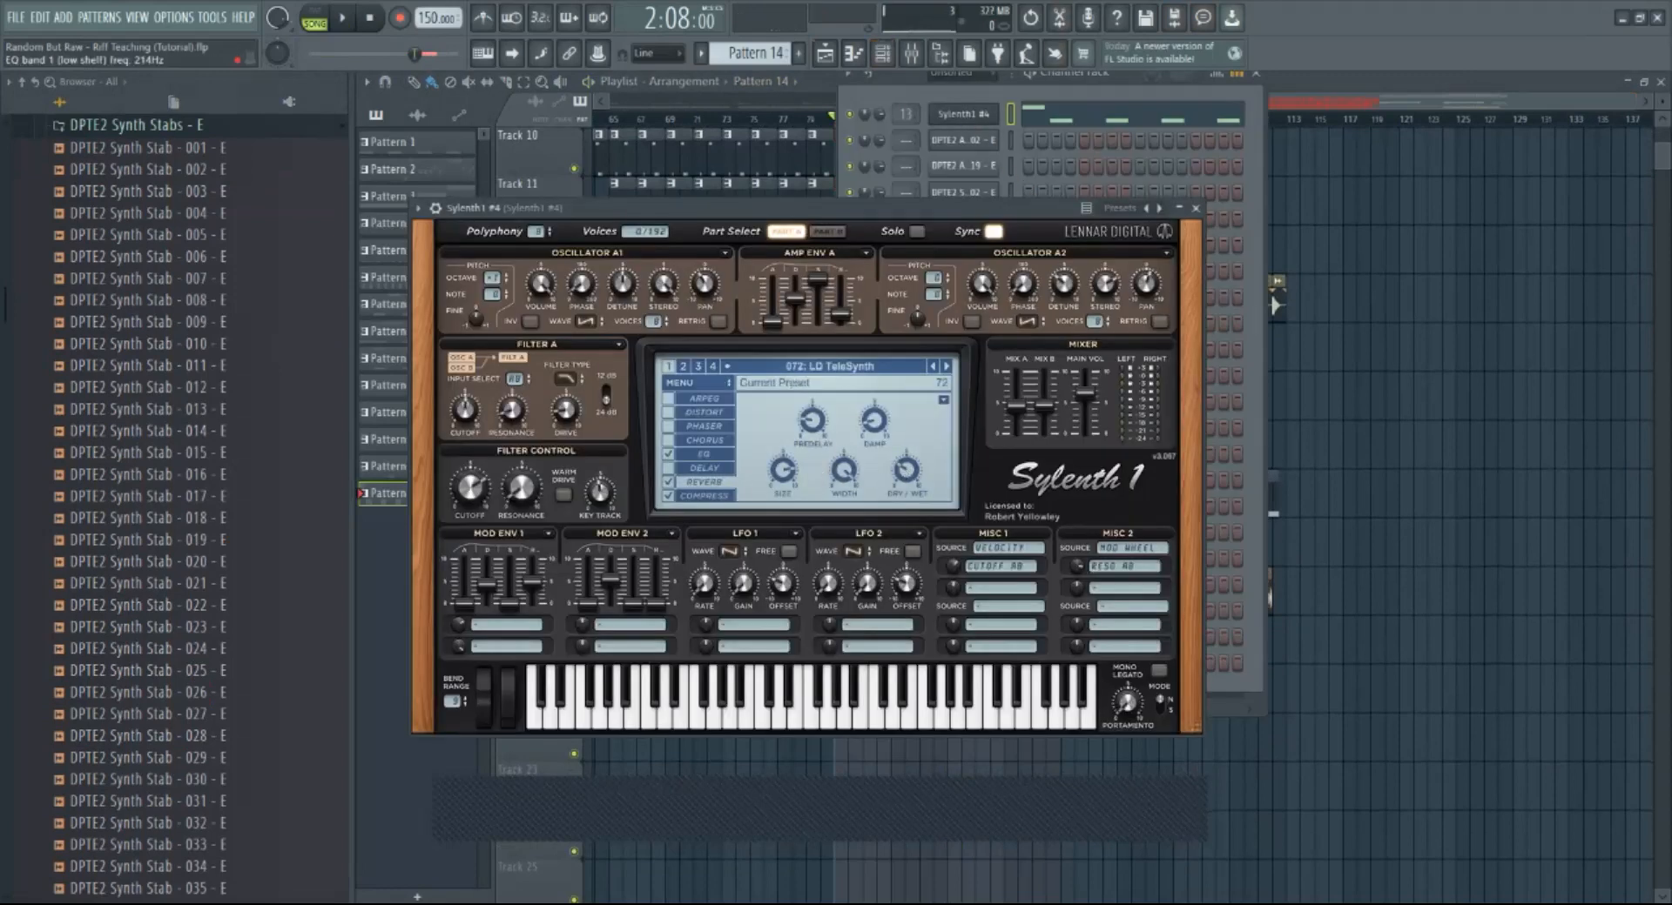
pyautogui.click(806, 80)
pyautogui.press('space')
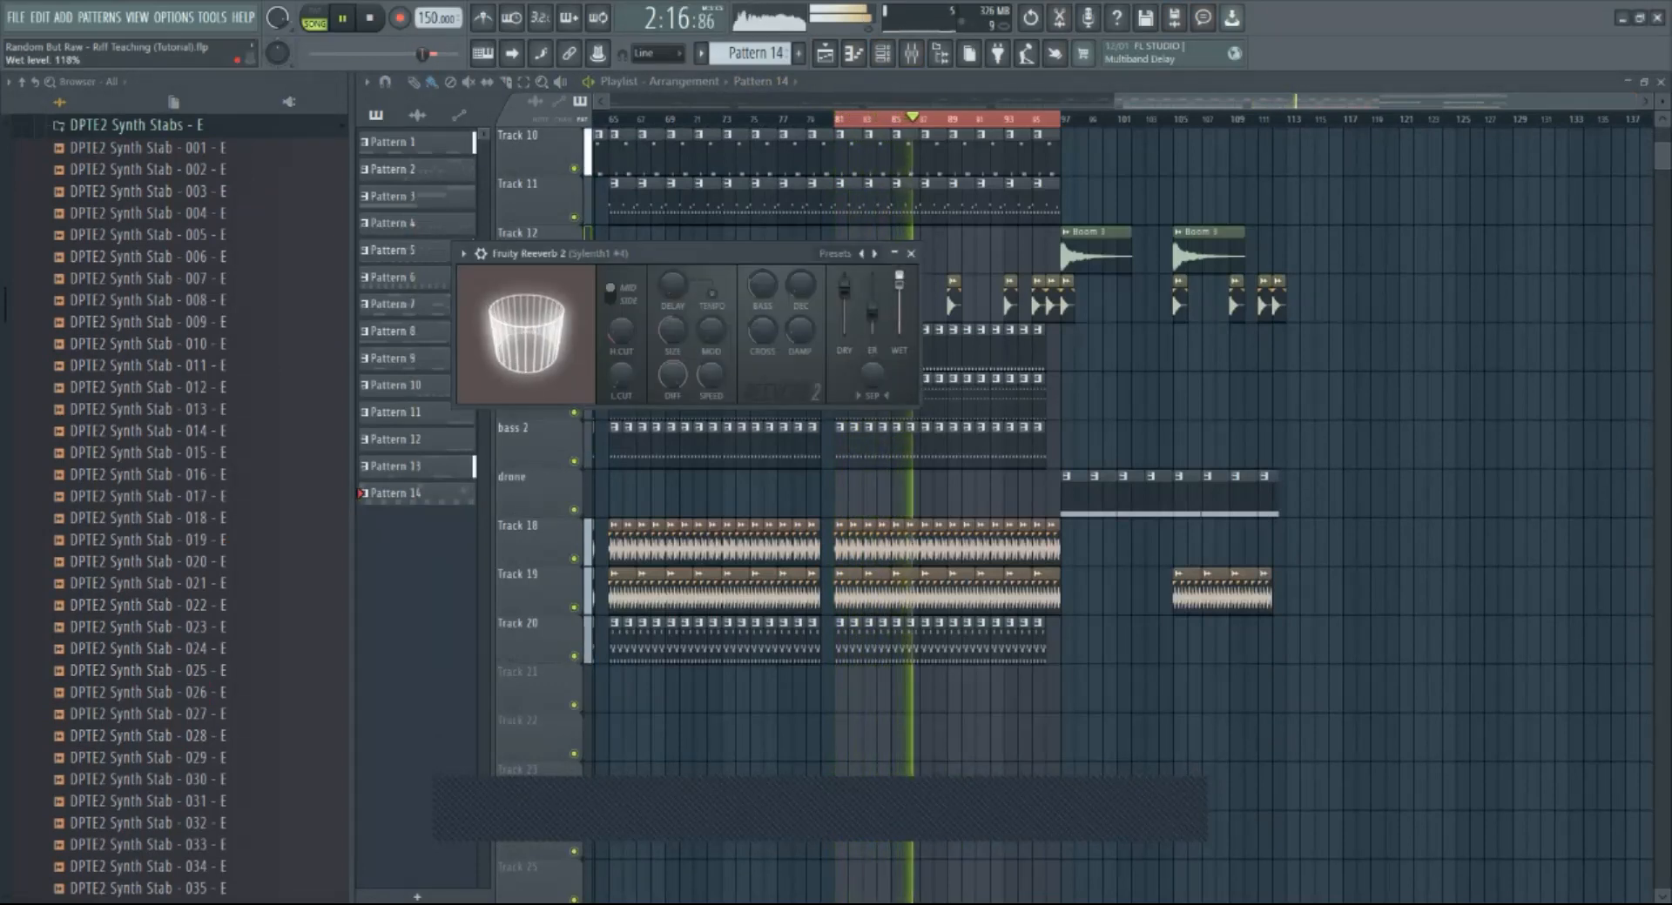
pyautogui.moveTo(899, 278); pyautogui.dragTo(906, 305)
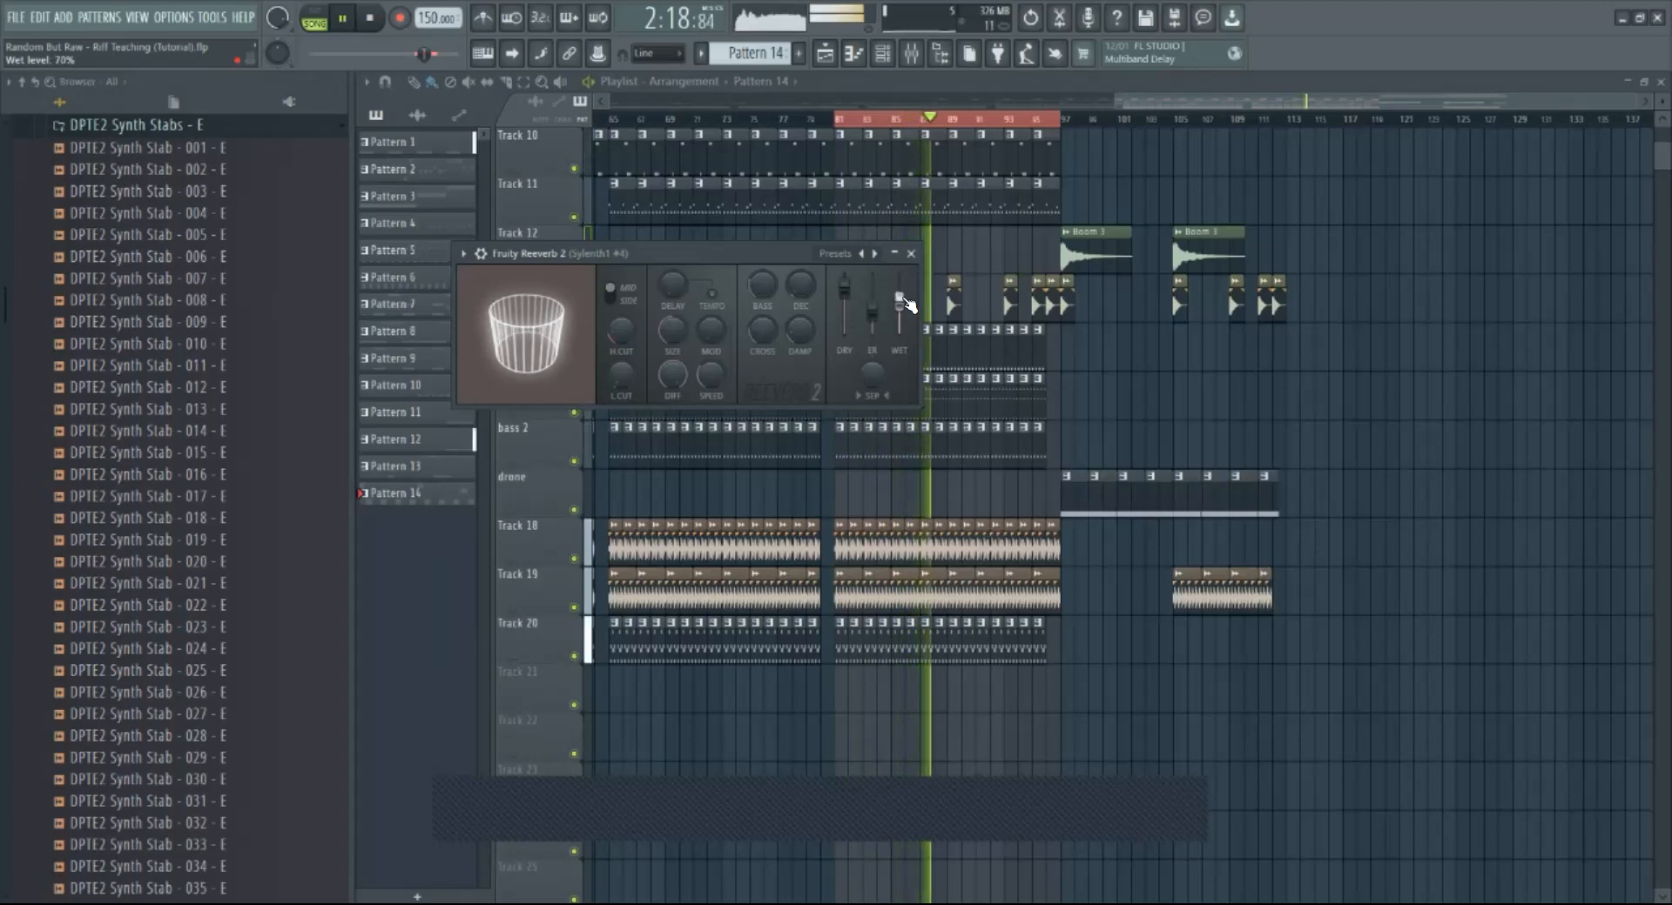
pyautogui.click(911, 254)
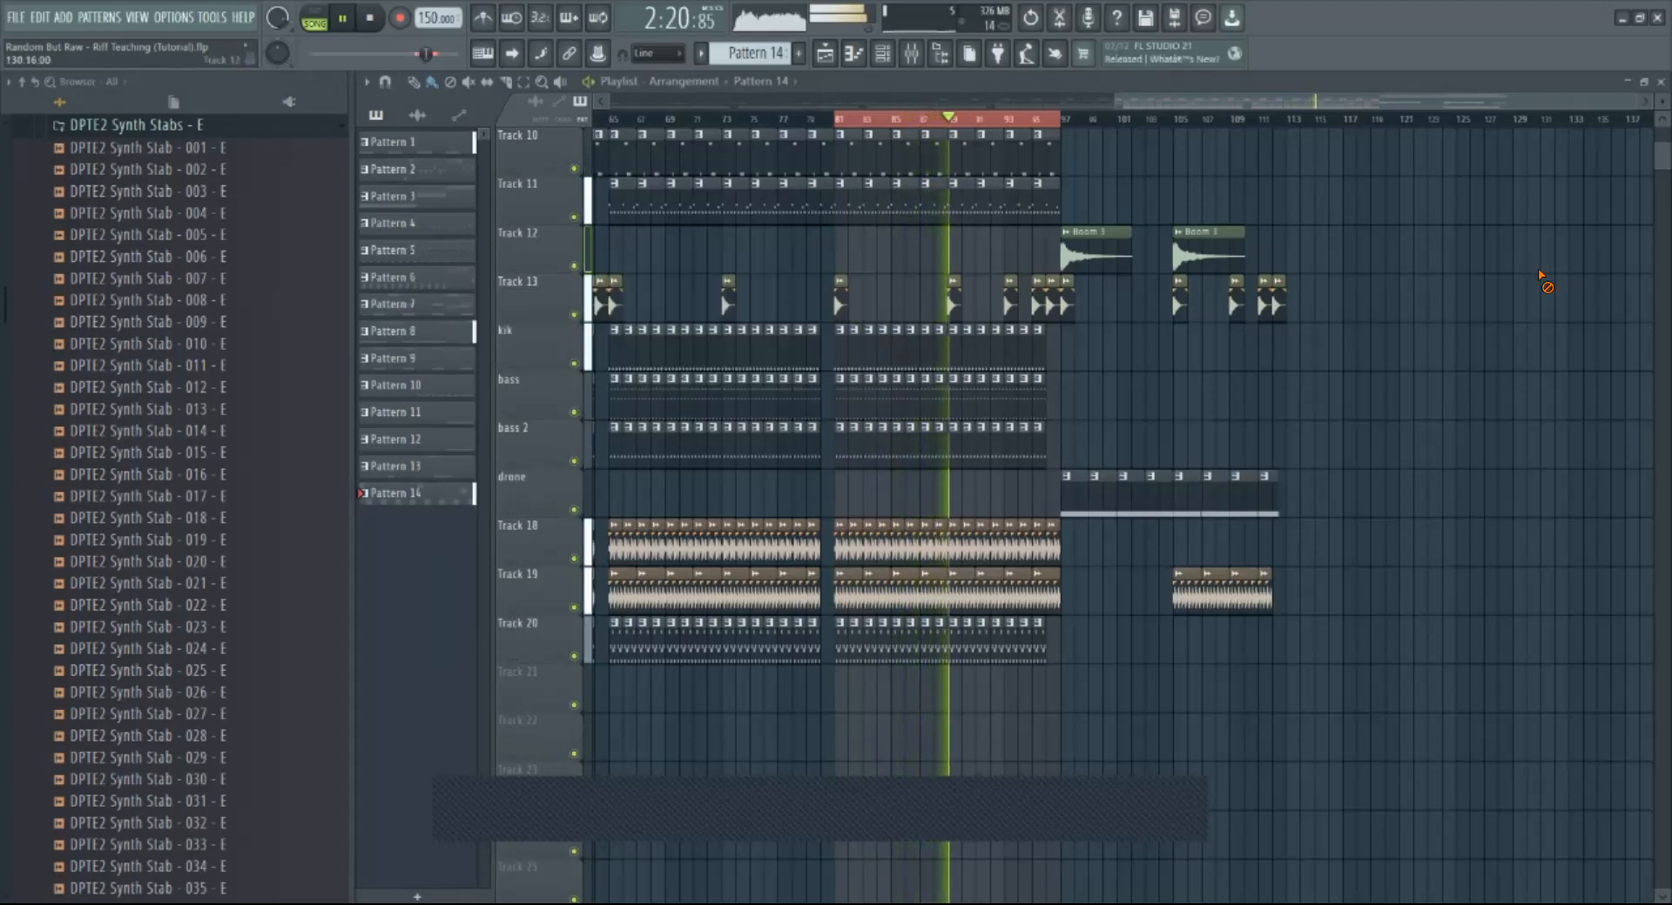
# Step: Stop playback and move the playlist's loop selection to bar 67
pyautogui.hscroll(-4, 1122, 90)
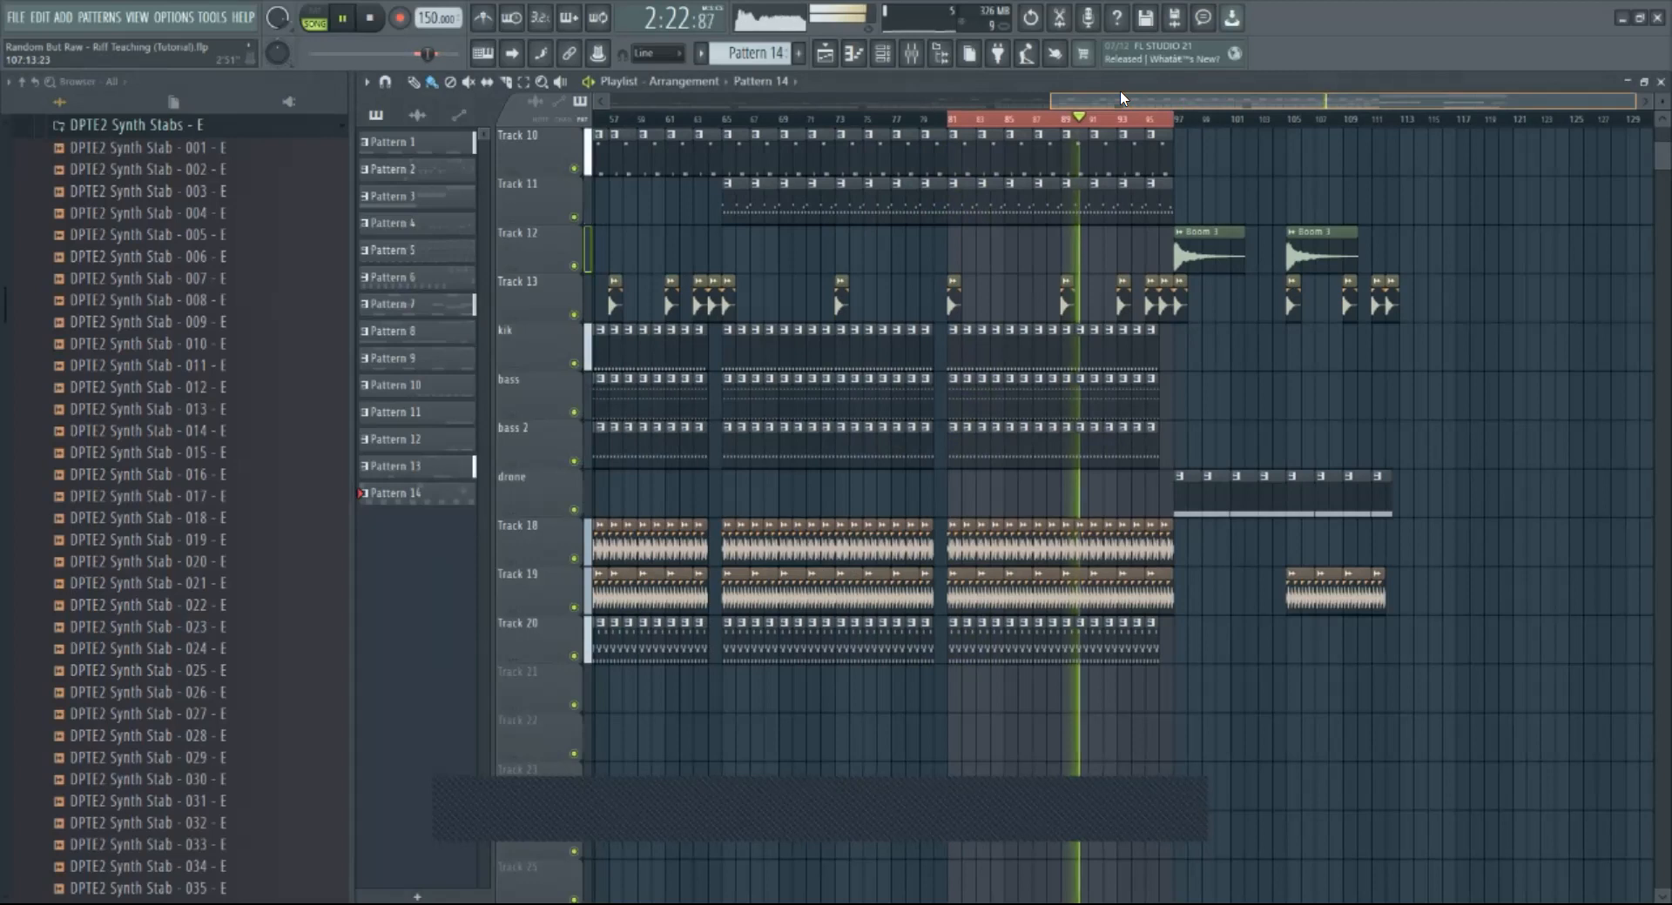
pyautogui.scroll(4, 1088, 212)
pyautogui.press('space')
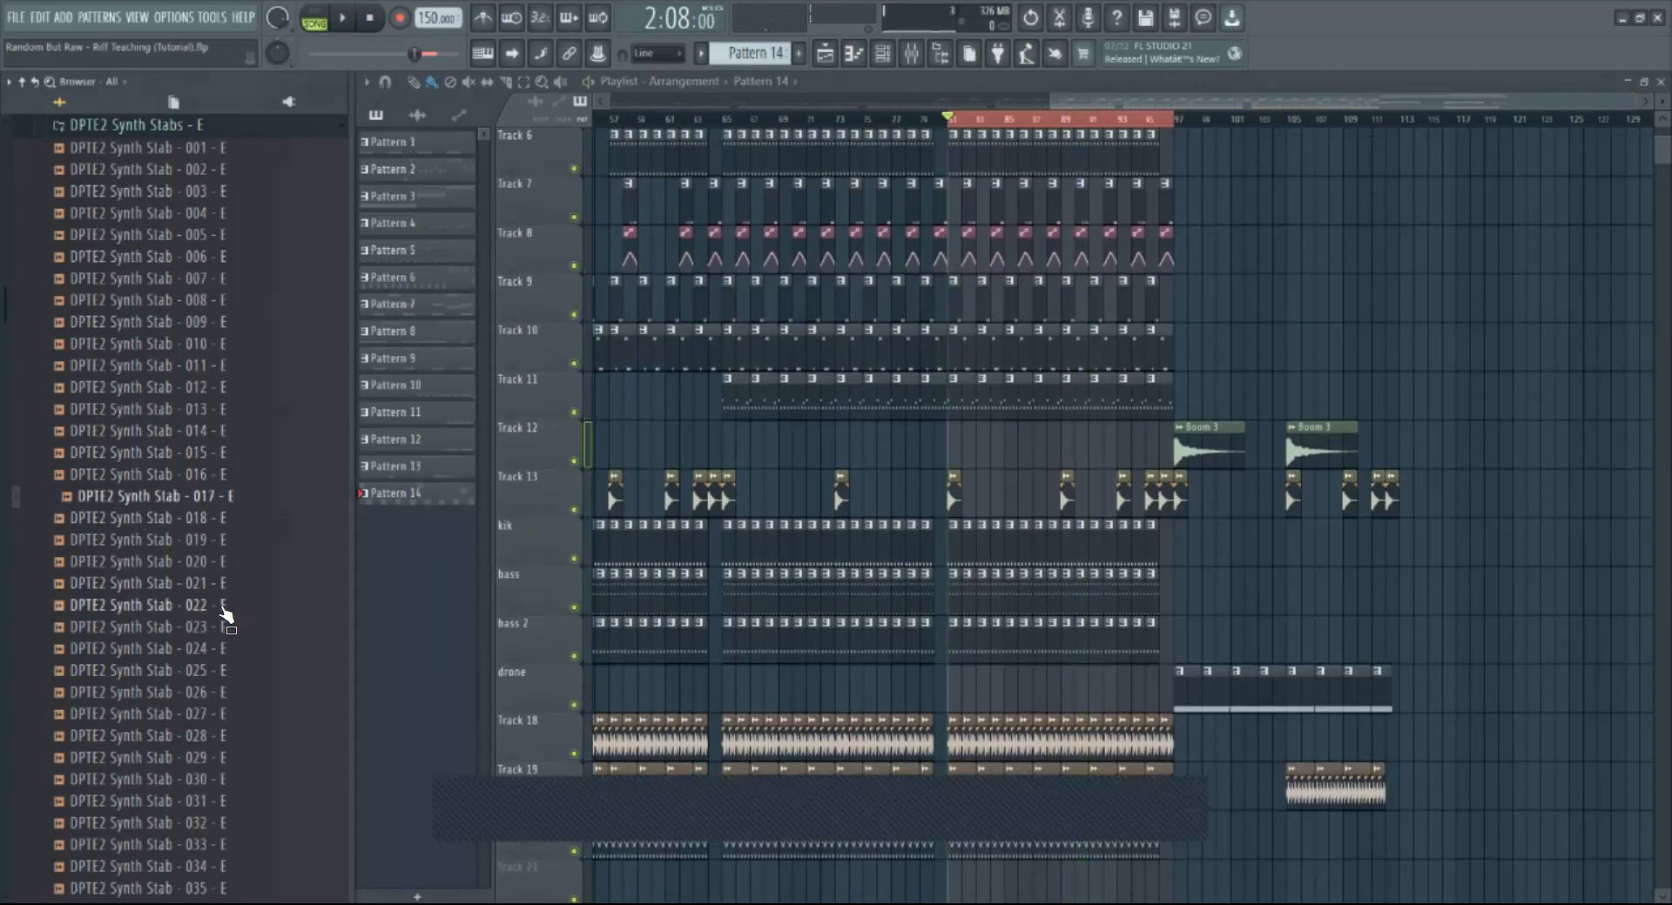
pyautogui.moveTo(749, 120); pyautogui.dragTo(775, 120)
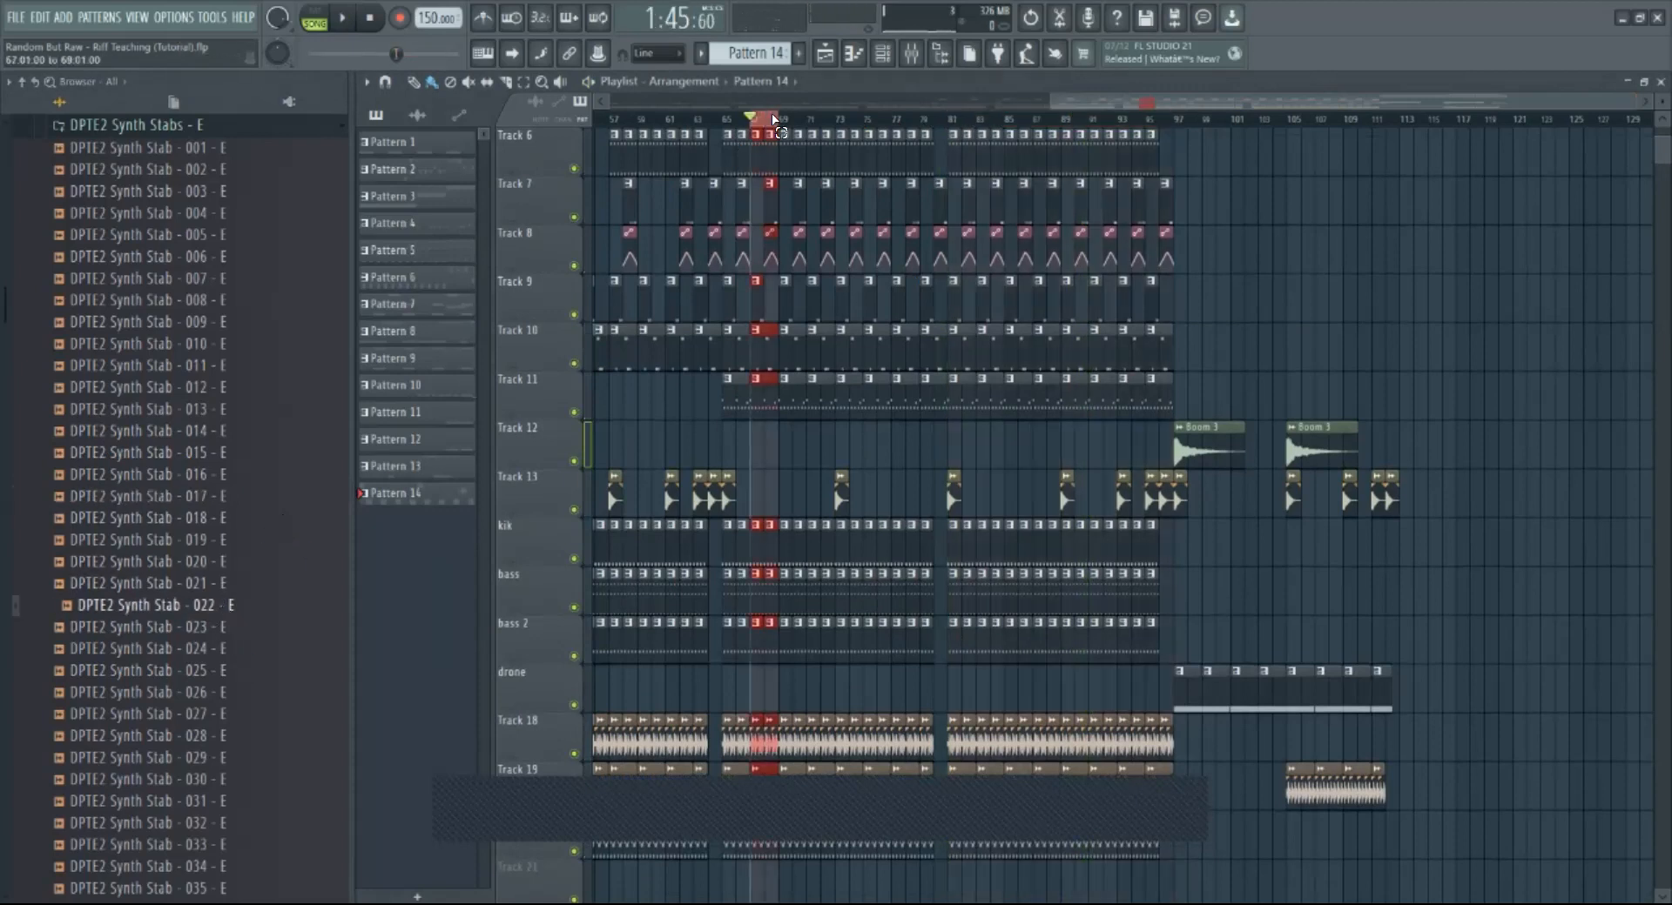
# Step: Audition the E synth stab samples from 027 through 050 with the channel rack open
pyautogui.click(122, 716)
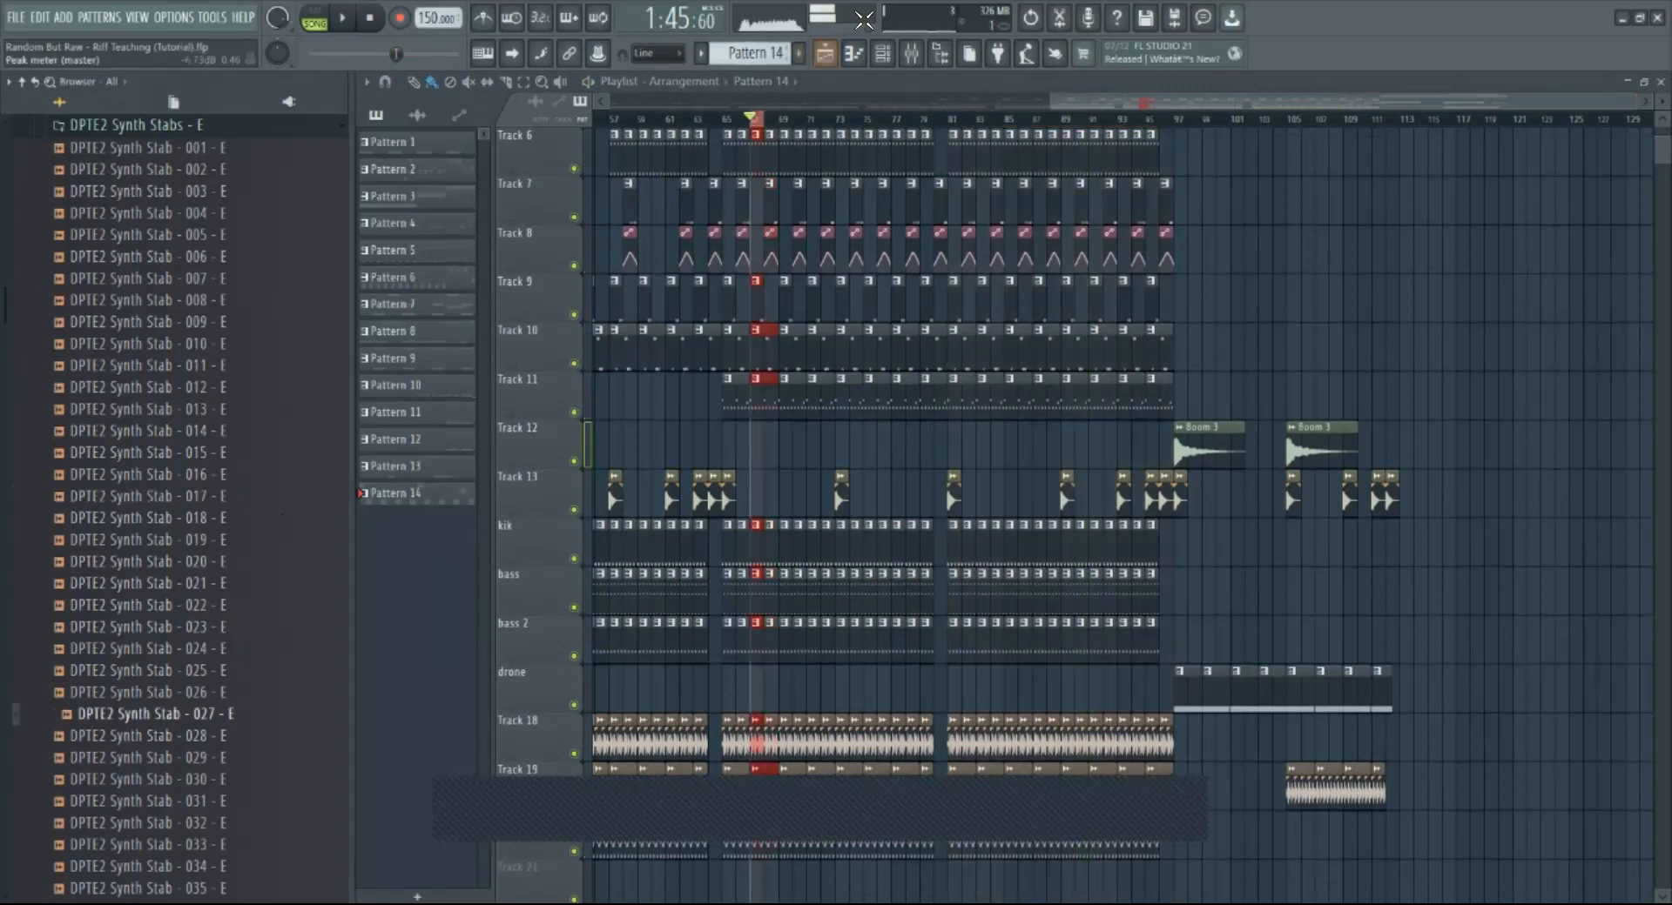
pyautogui.press('F6')
pyautogui.click(234, 735)
pyautogui.scroll(-1, 212, 758)
pyautogui.click(212, 757)
pyautogui.scroll(-1, 211, 758)
pyautogui.click(212, 758)
pyautogui.scroll(-2, 206, 699)
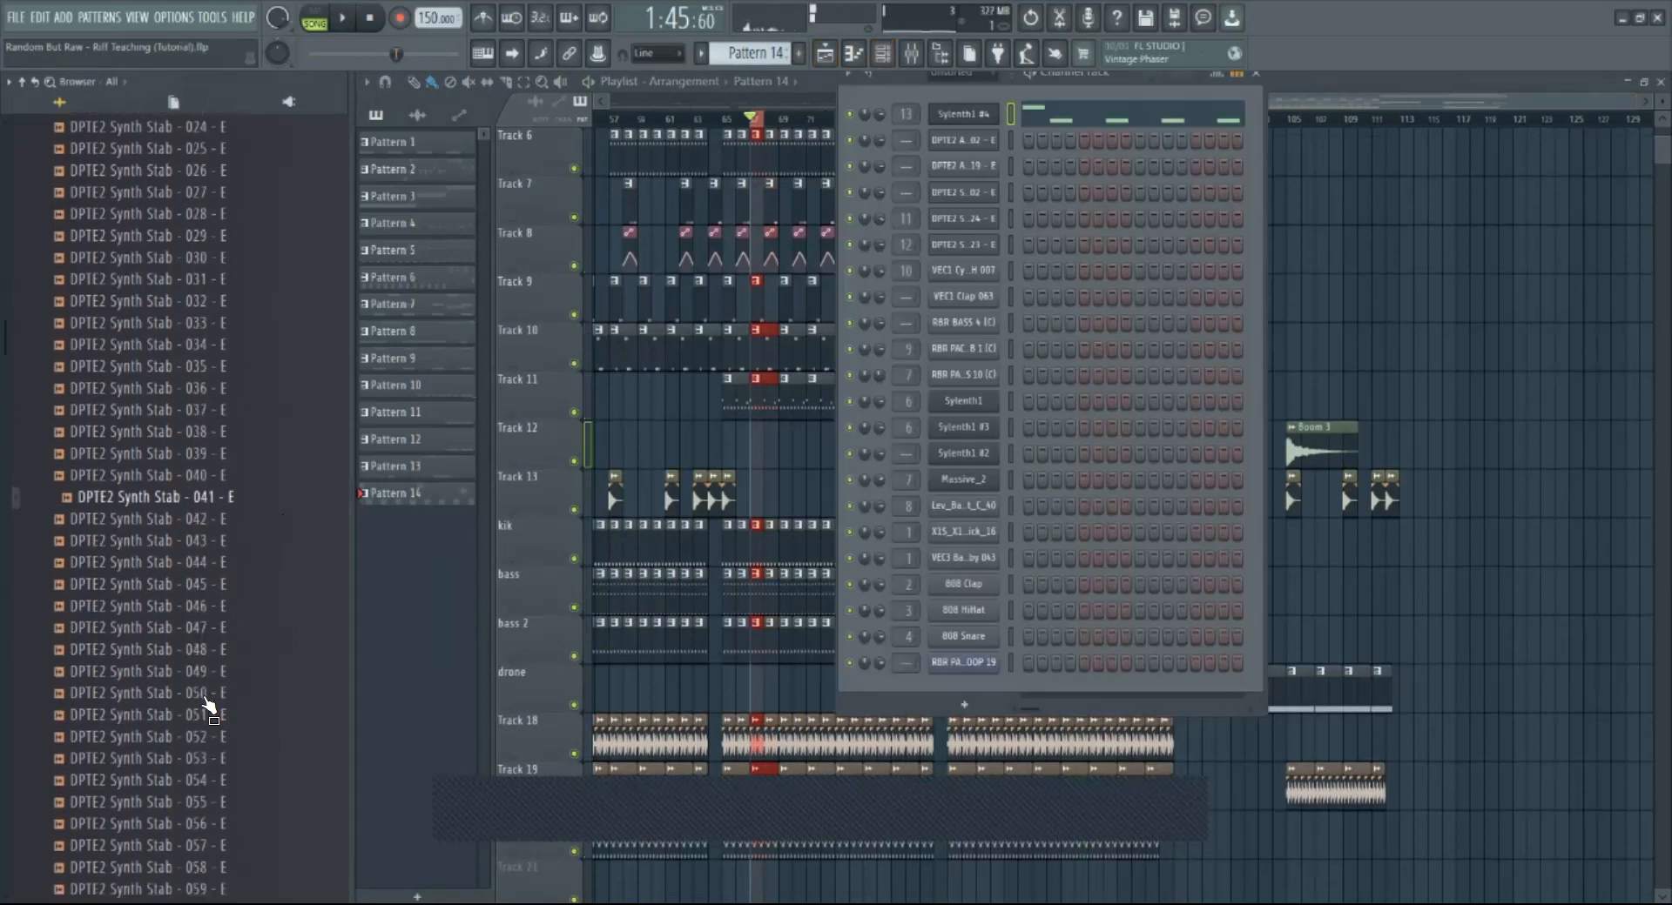
pyautogui.click(208, 696)
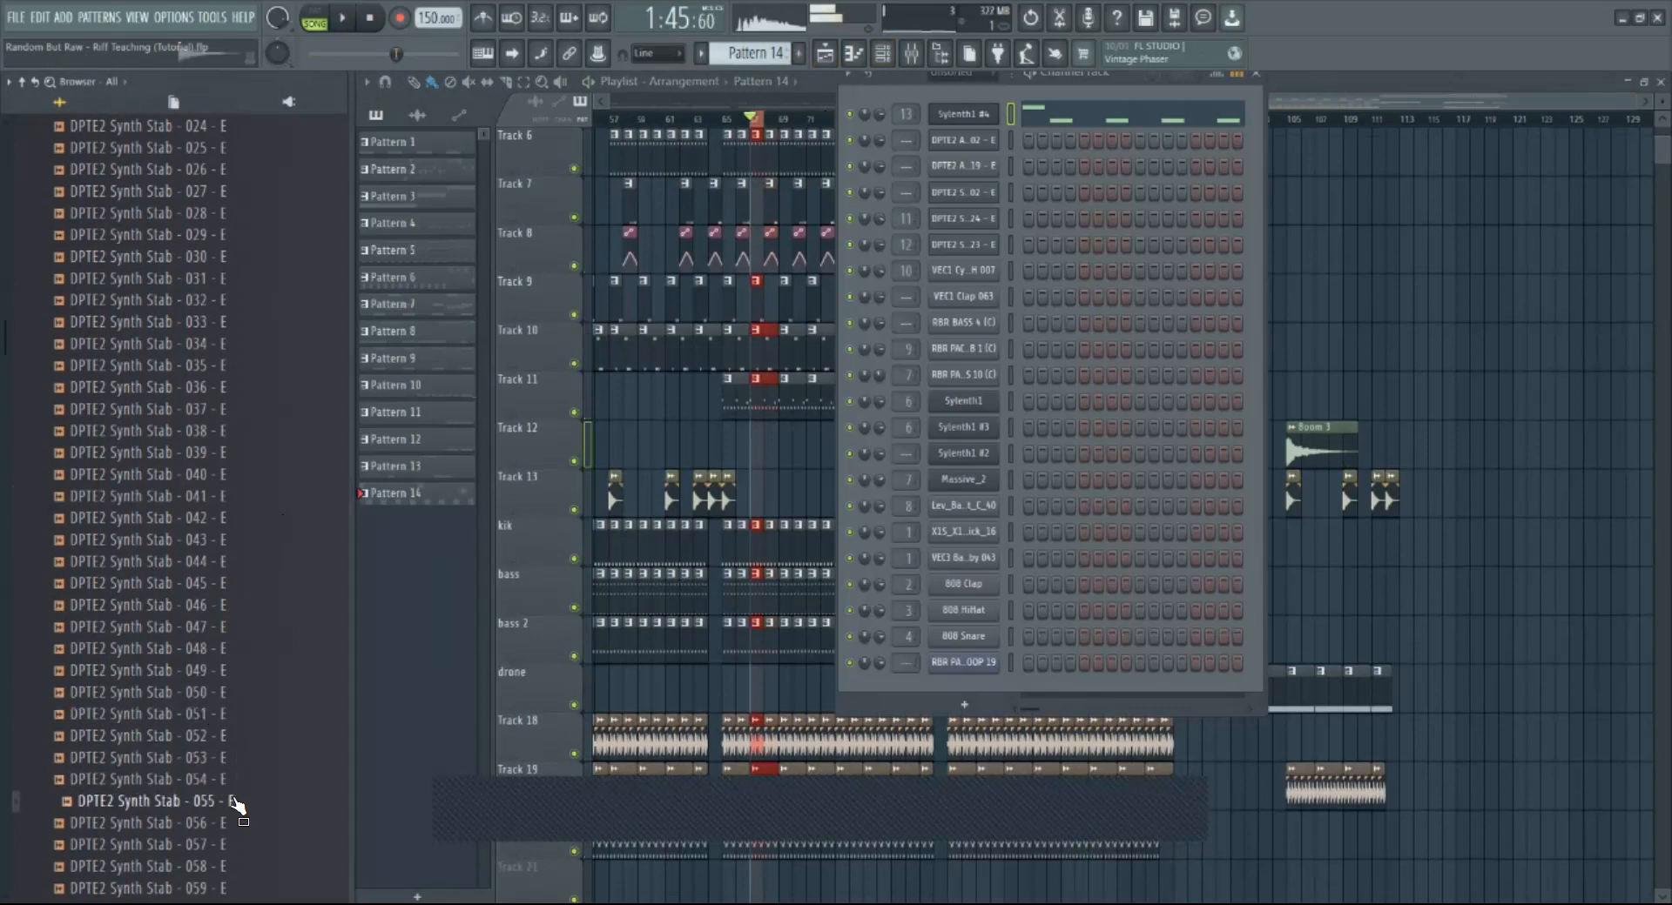
# Step: Audition the E synth stabs near the end of the folder, including 057 and 059, and work back to 023 and 012
pyautogui.scroll(-2, 231, 827)
pyautogui.click(232, 715)
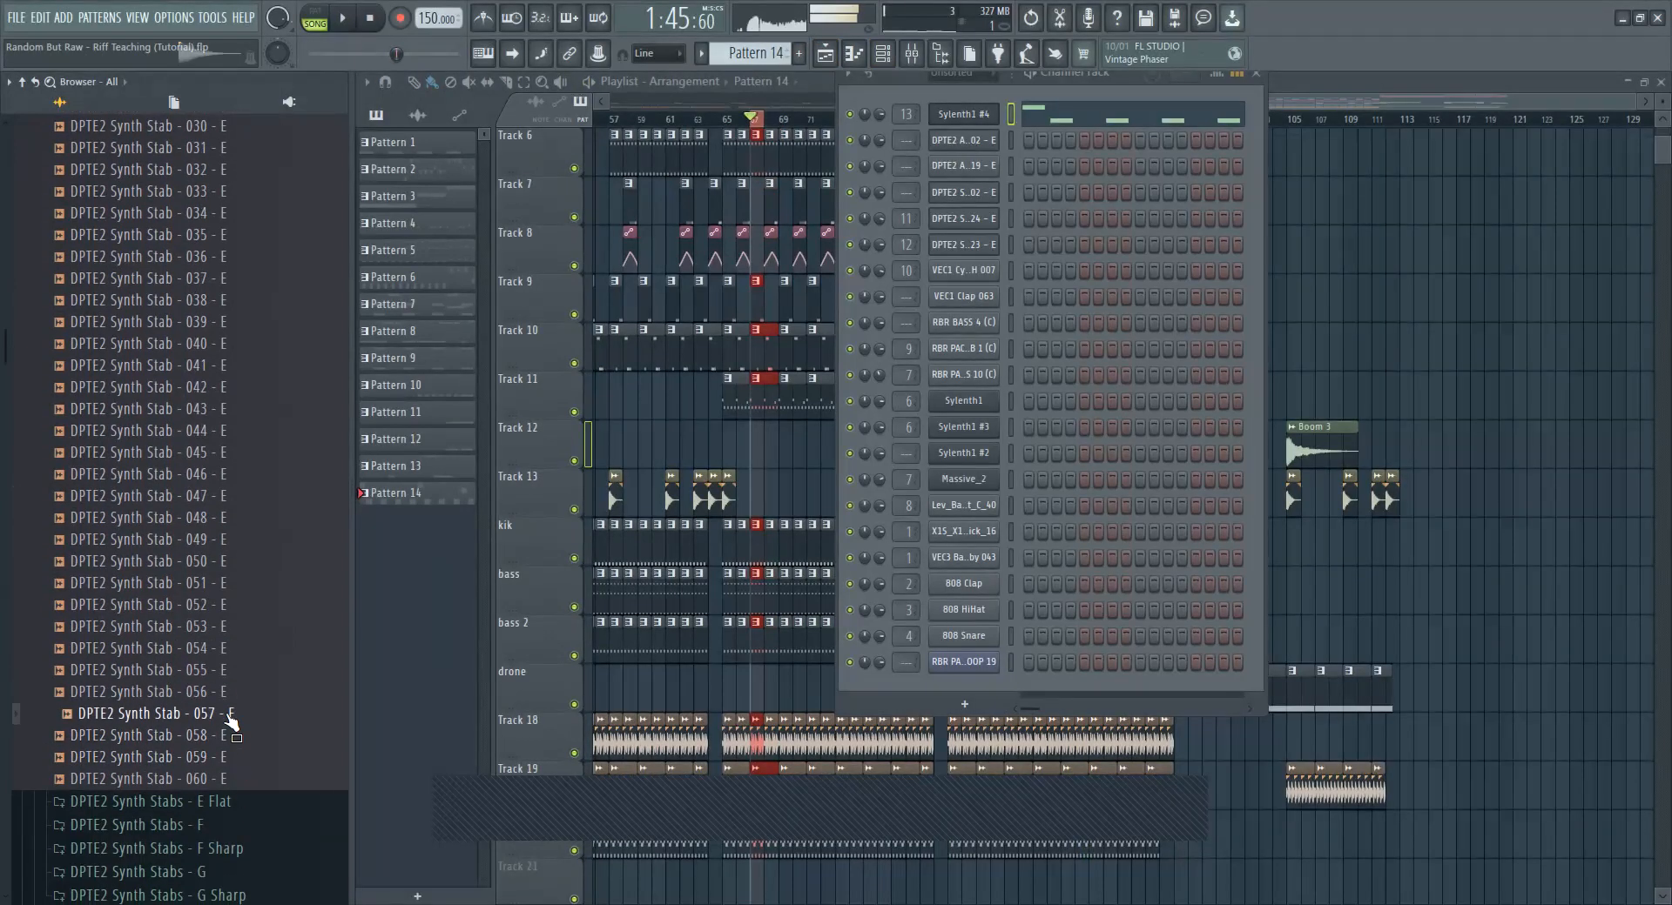
pyautogui.click(230, 760)
pyautogui.scroll(4, 230, 649)
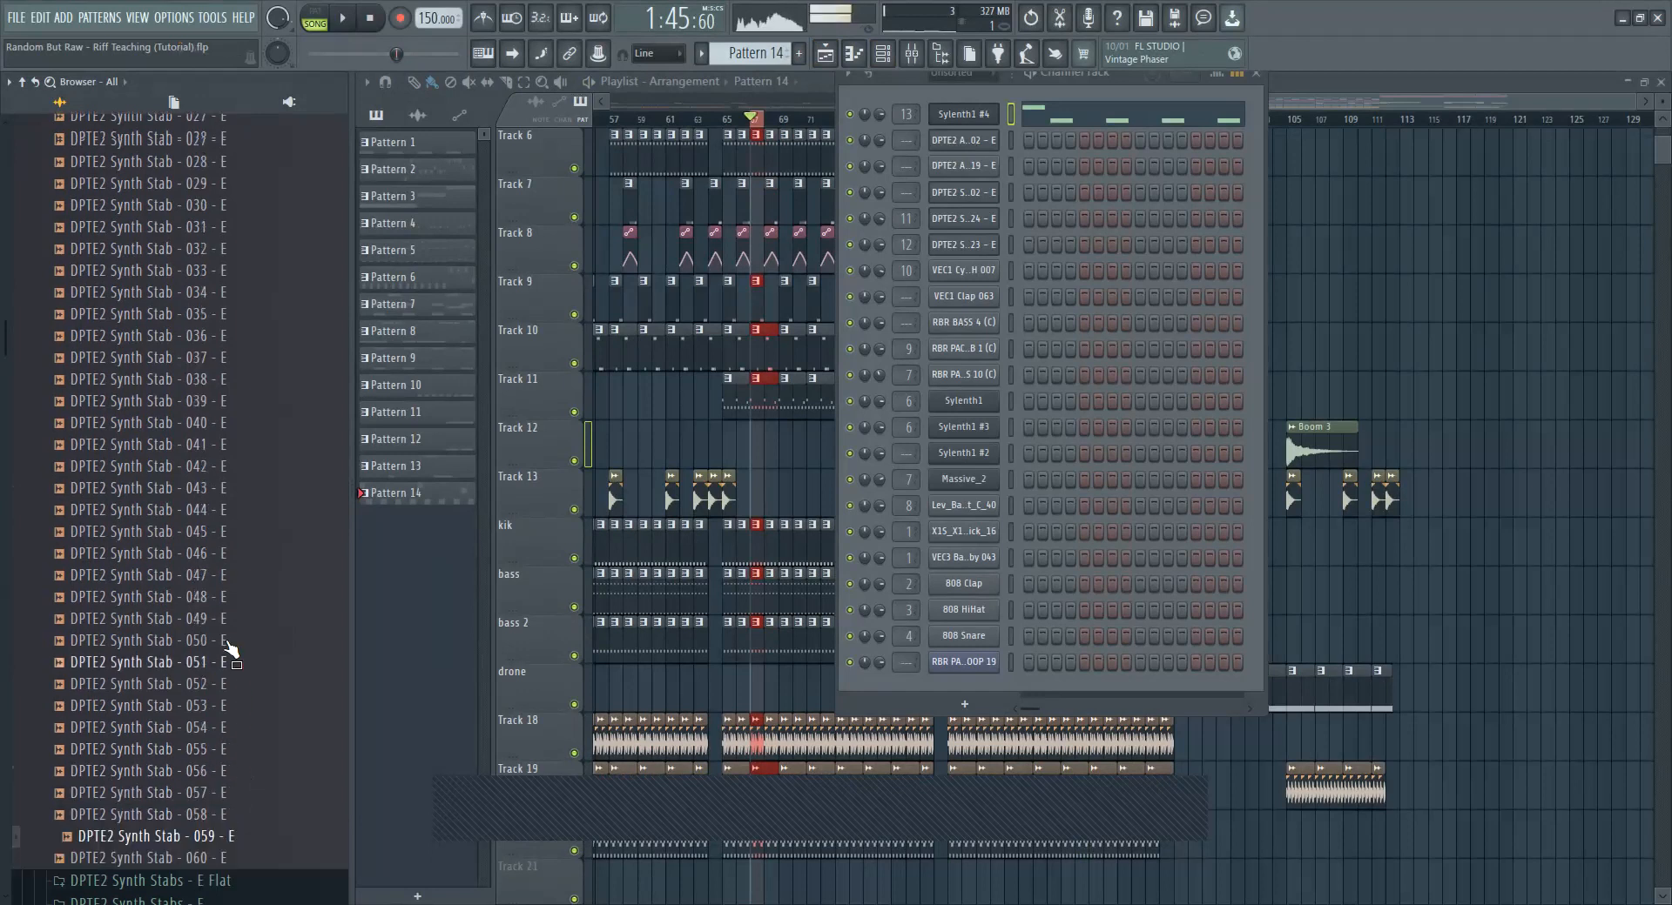
pyautogui.click(197, 369)
pyautogui.scroll(2, 196, 369)
pyautogui.click(197, 368)
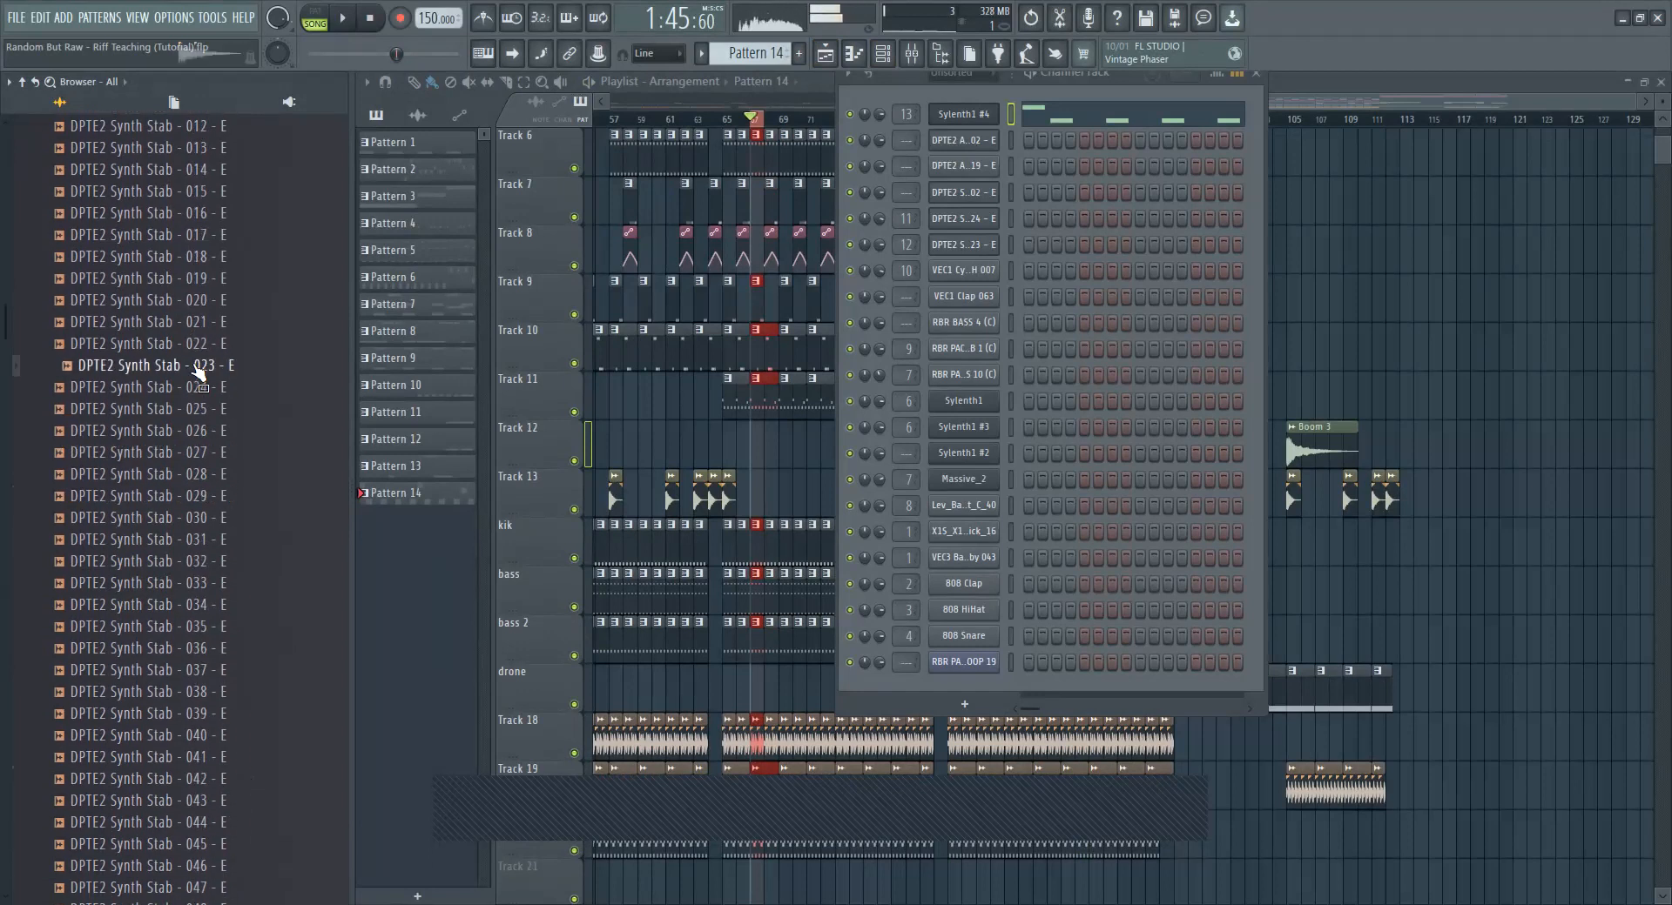
pyautogui.scroll(4, 215, 333)
pyautogui.click(211, 324)
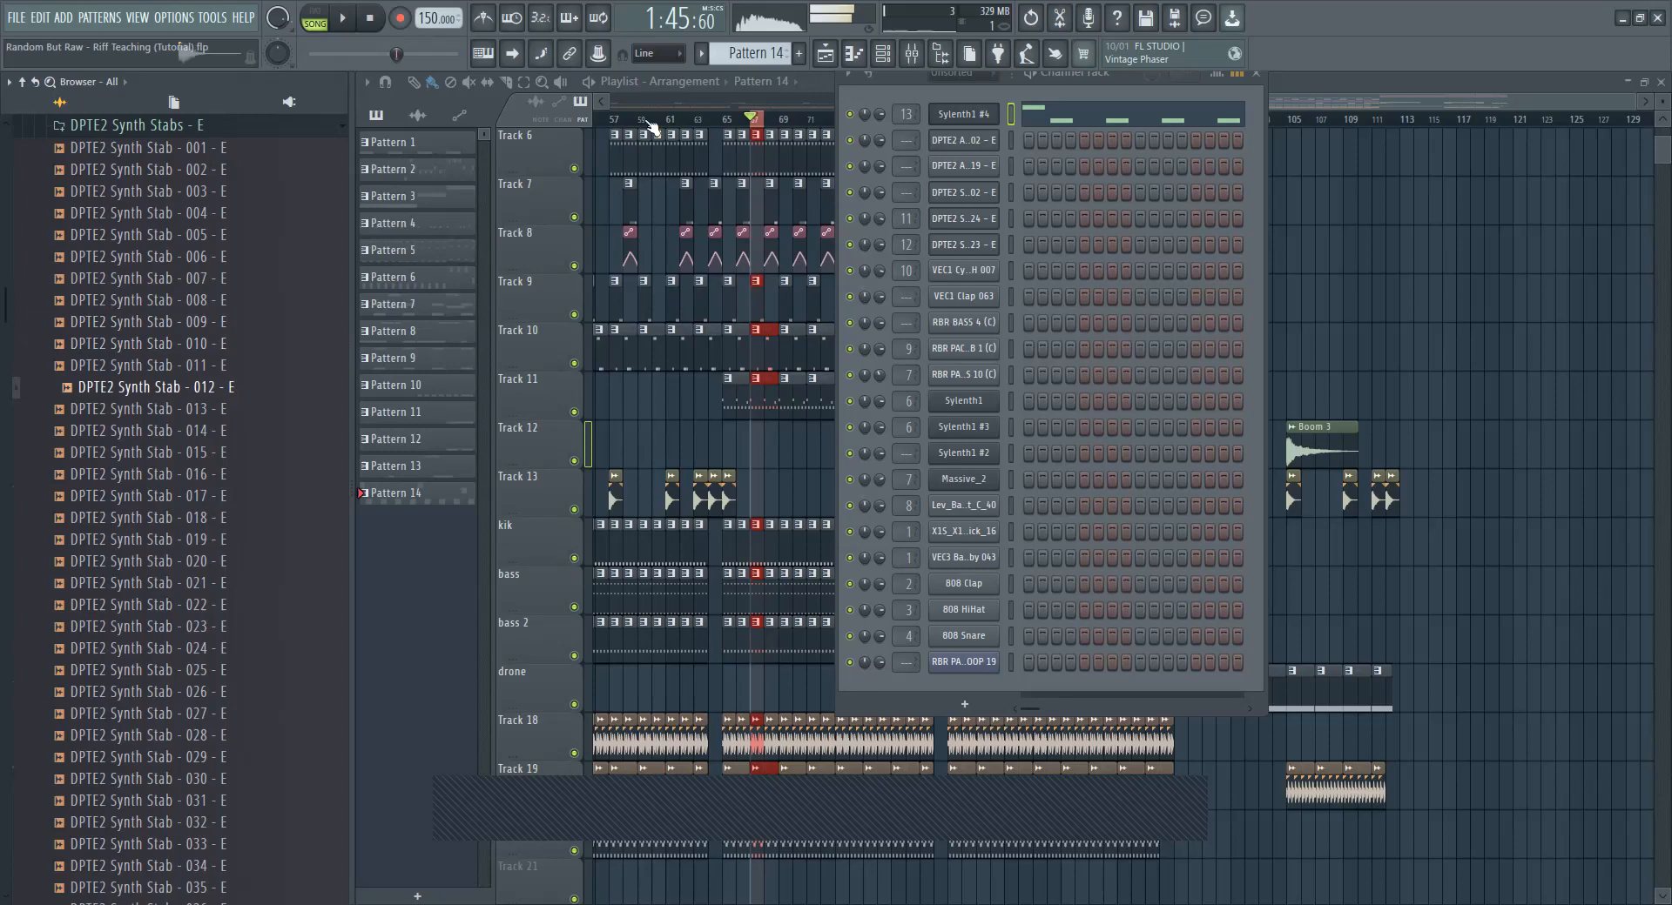
# Step: Insert an empty playlist track below Track 11 and load DPTE2 Synth Stab - 012 - E into a new Pattern 15
pyautogui.press('F6')
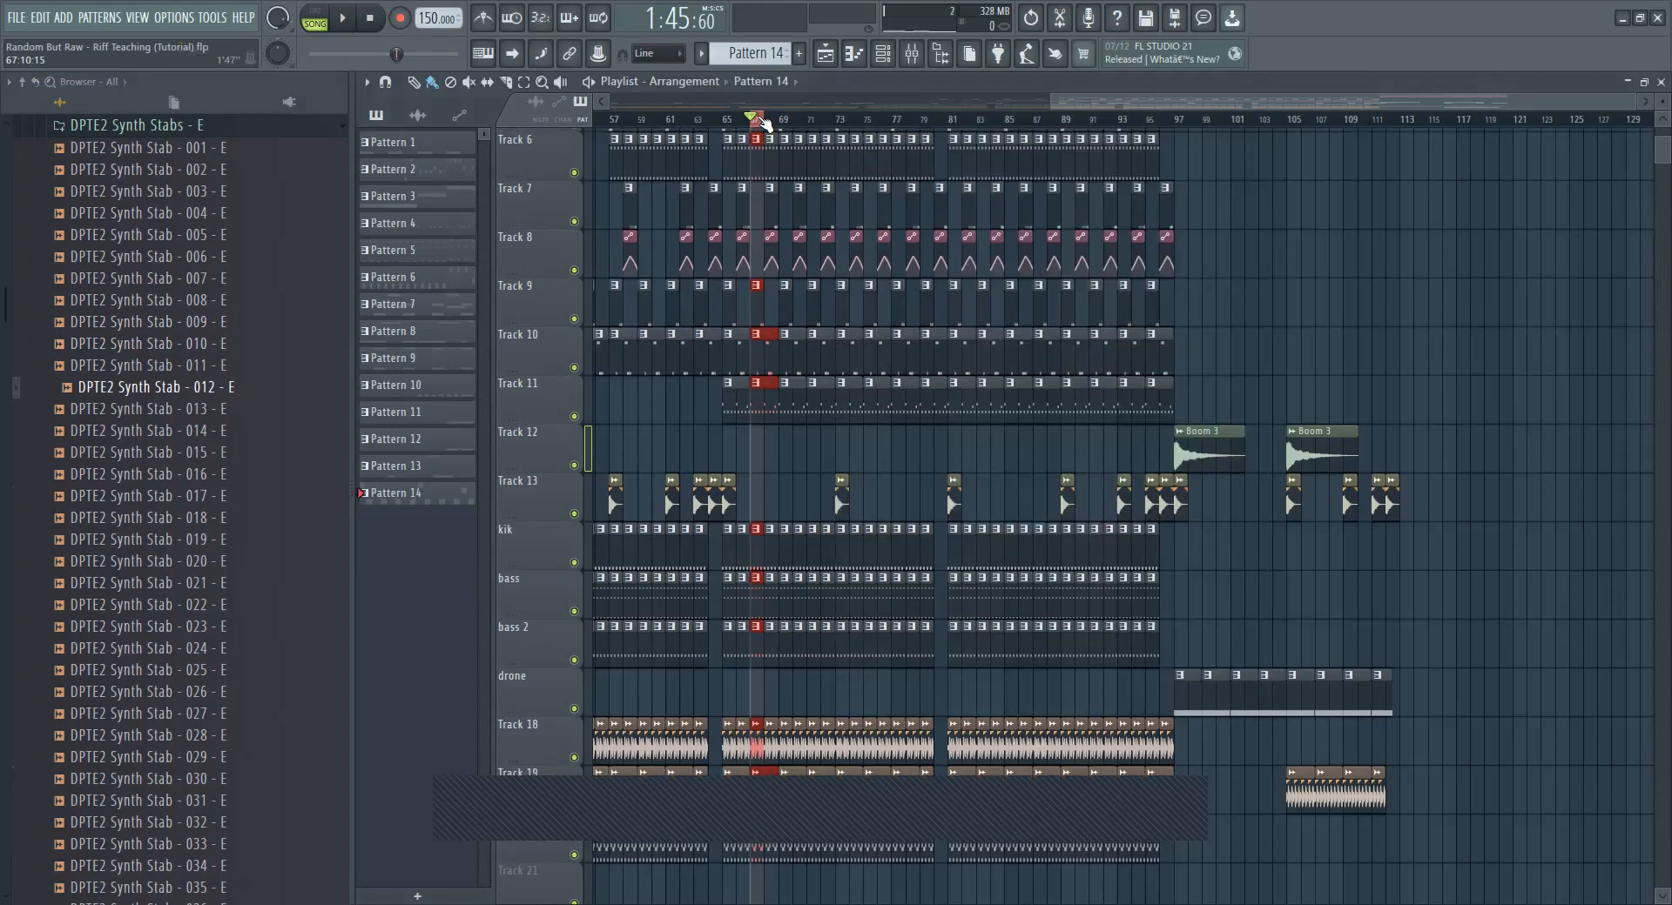
pyautogui.rightClick(558, 437)
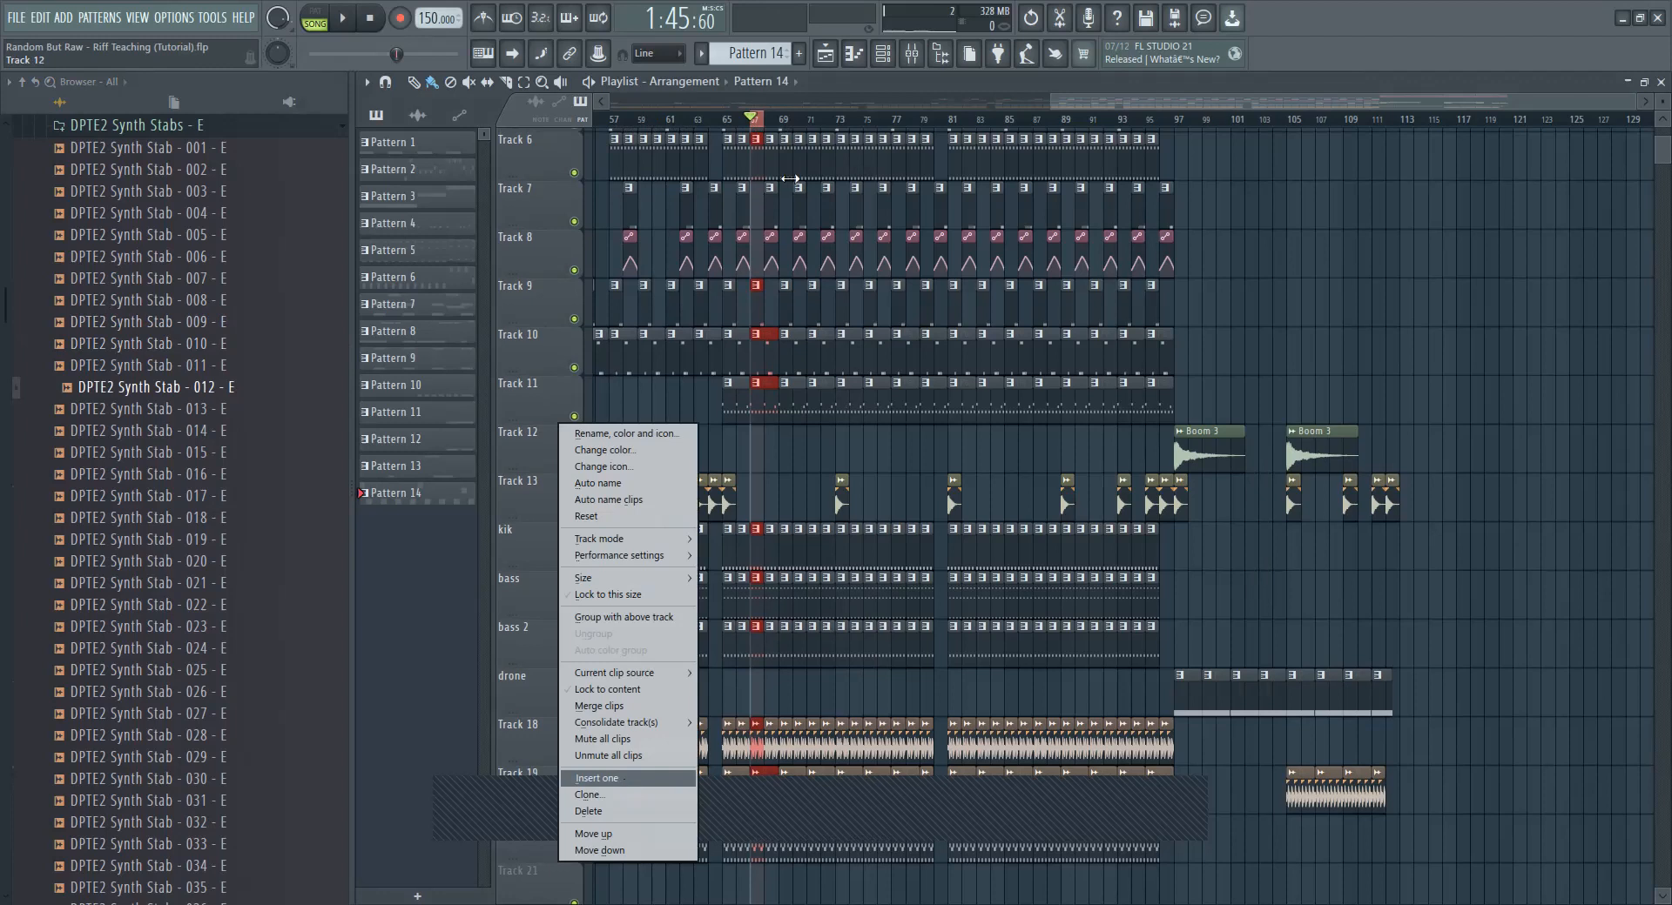
pyautogui.press('space')
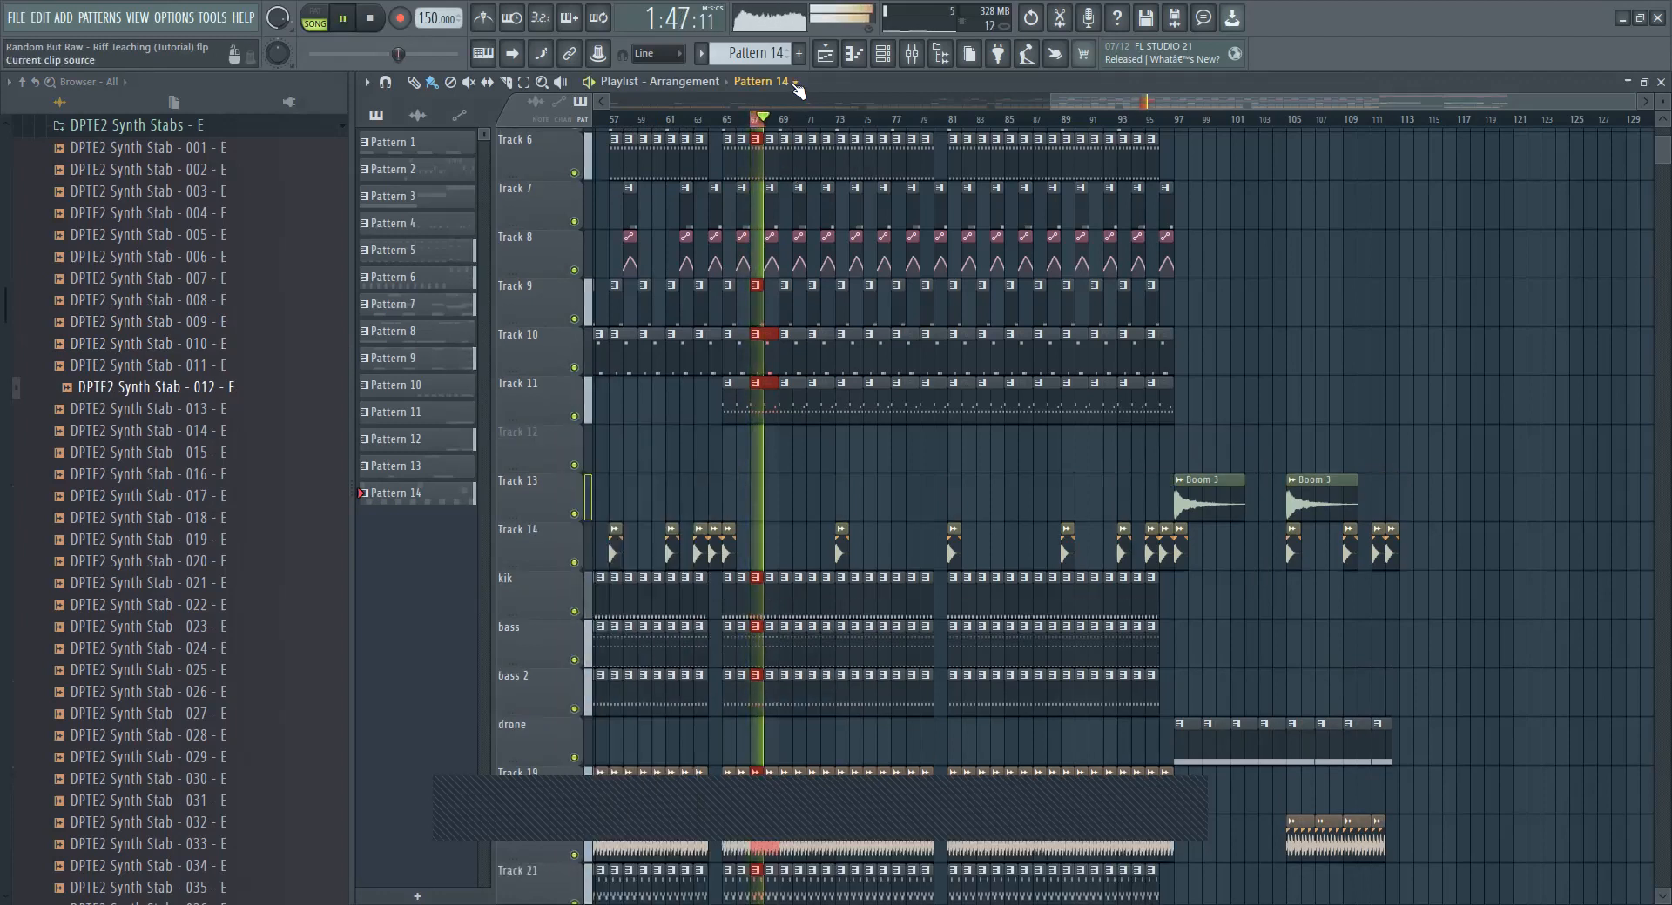
pyautogui.click(853, 55)
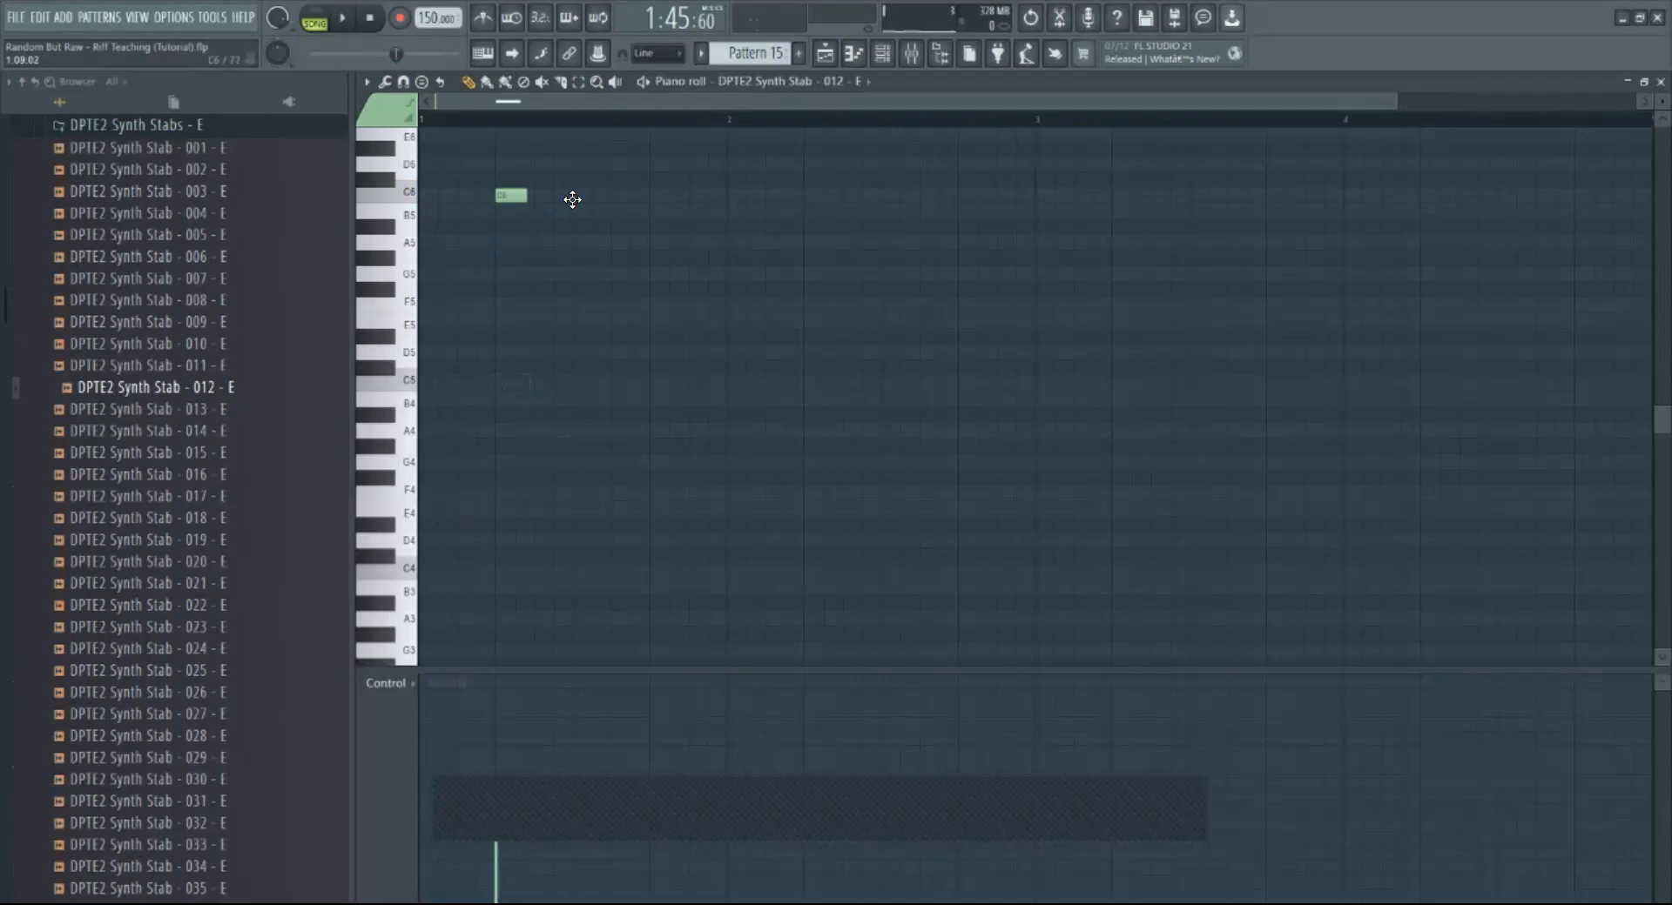
# Step: Place a Pattern 15 clip on the new Track 12 at bar 67 and open its notes for editing
pyautogui.click(826, 56)
pyautogui.click(750, 440)
pyautogui.doubleClick(751, 443)
# Step: Lay out two C6 stab notes in bar 1, duplicate them into bar 2, and lower the last note's pitch
pyautogui.moveTo(504, 195); pyautogui.dragTo(658, 195)
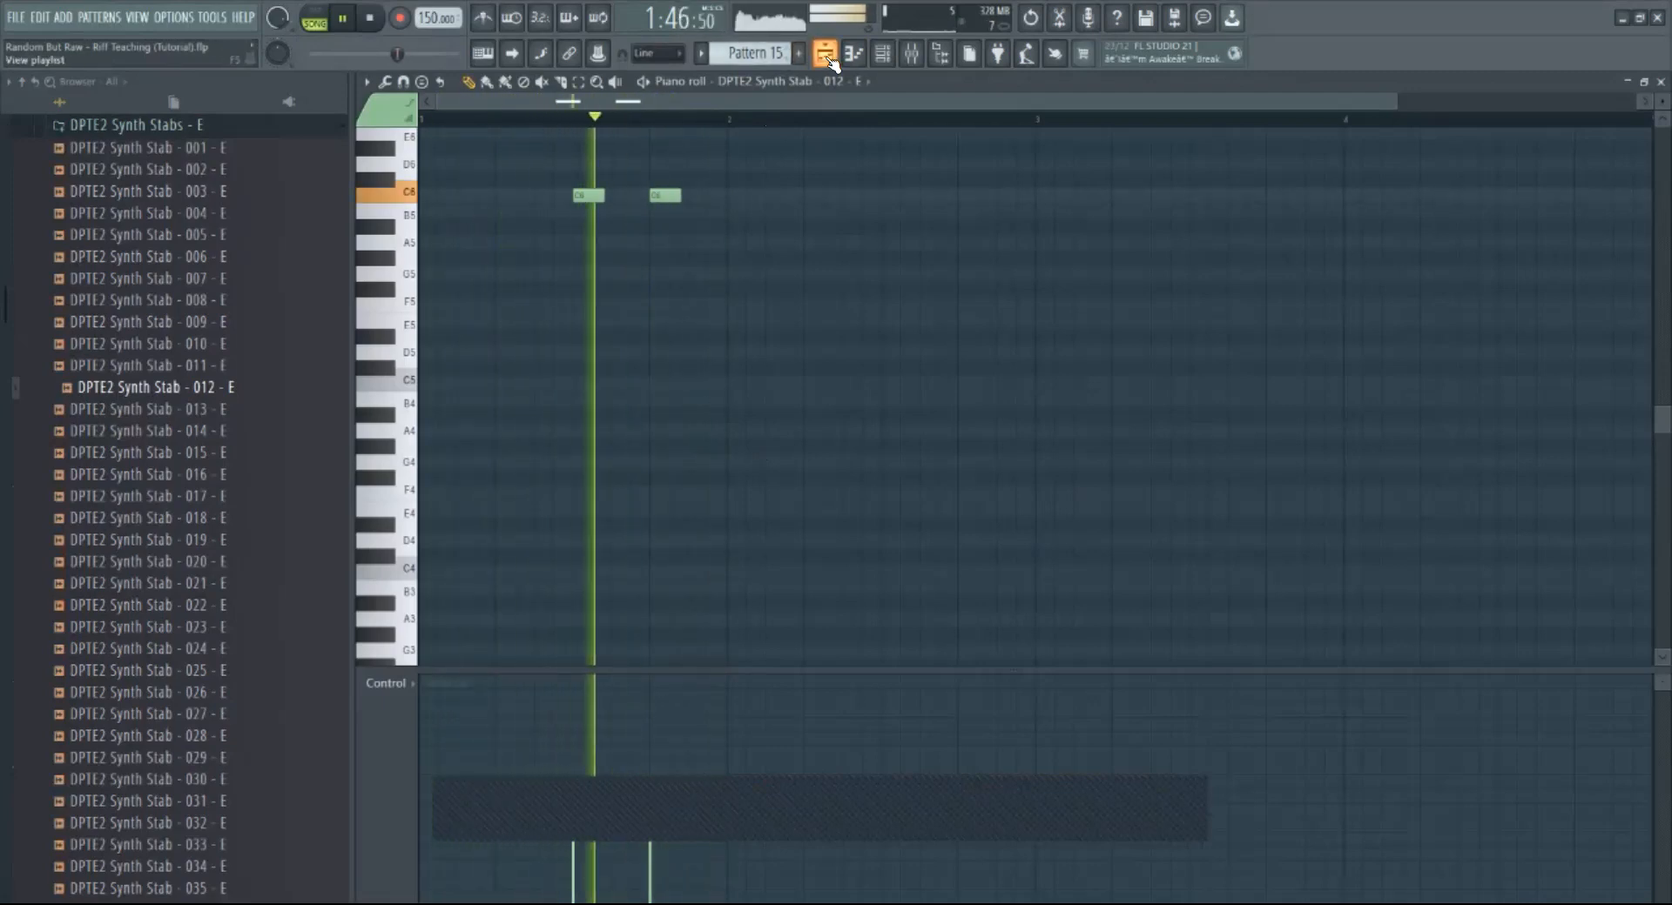
pyautogui.hotkey('ctrl', 'a')
pyautogui.hotkey('ctrl', 'b')
pyautogui.keyDown('ctrl'); pyautogui.click(993, 279); pyautogui.keyUp('ctrl')
pyautogui.click(964, 385)
pyautogui.moveTo(976, 199); pyautogui.dragTo(976, 214)
pyautogui.rightClick(973, 384)
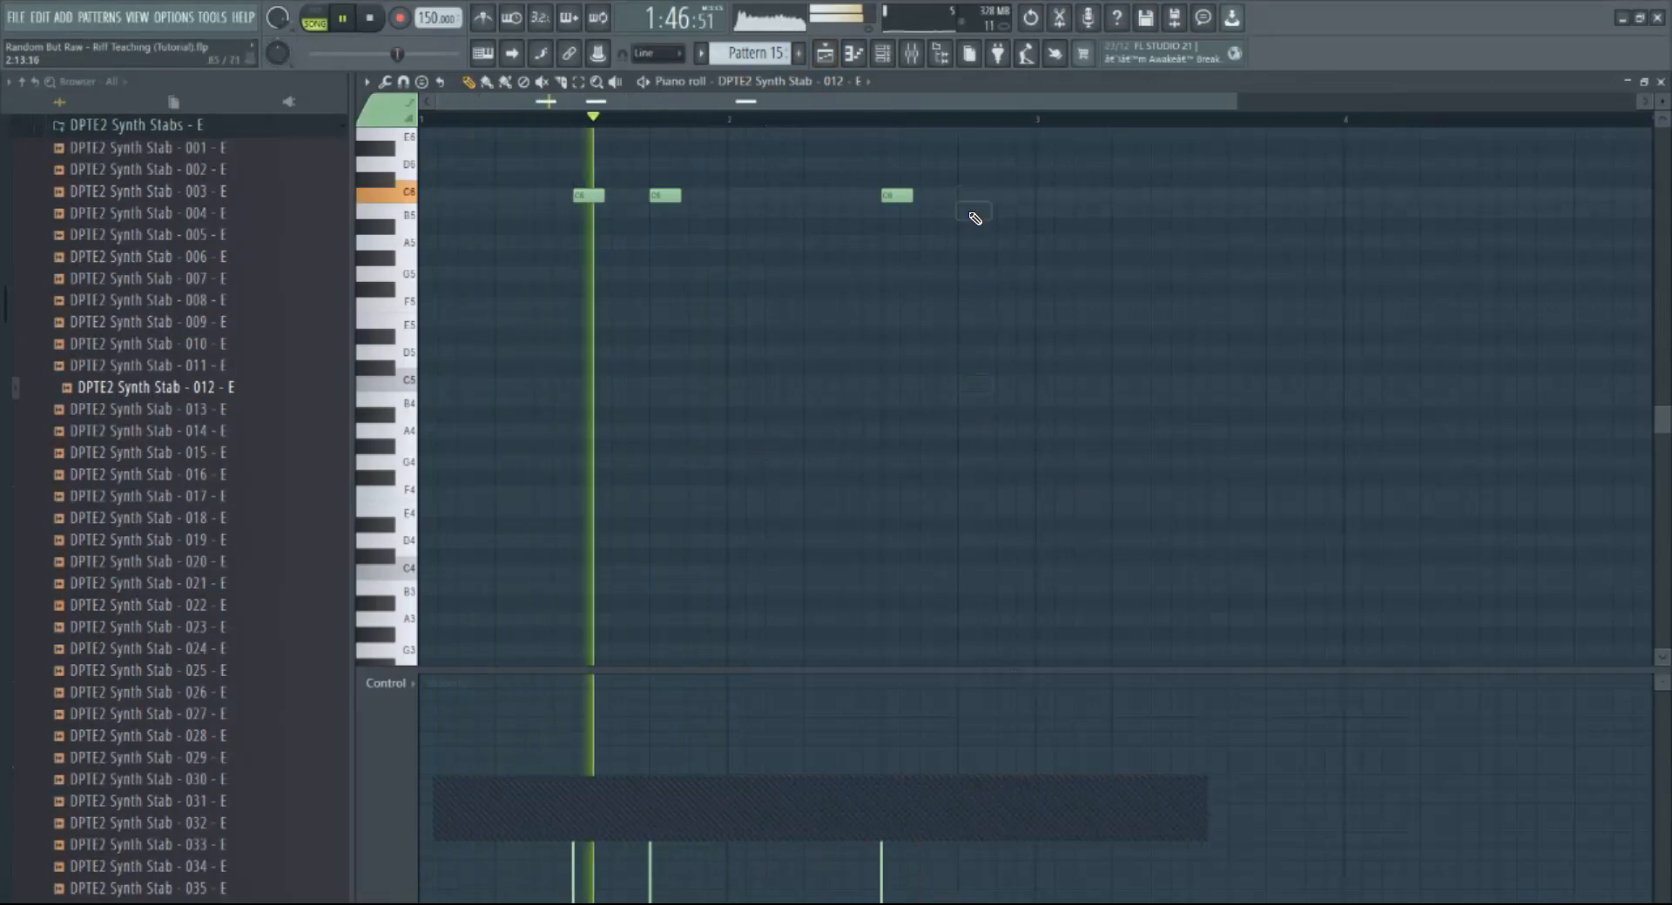
# Step: Swap the channel's sample for Synth Stab - 013 - E and shape its volume envelope with full hold and no decay or release
pyautogui.click(911, 54)
pyautogui.click(277, 411)
pyautogui.moveTo(277, 411); pyautogui.dragTo(336, 380)
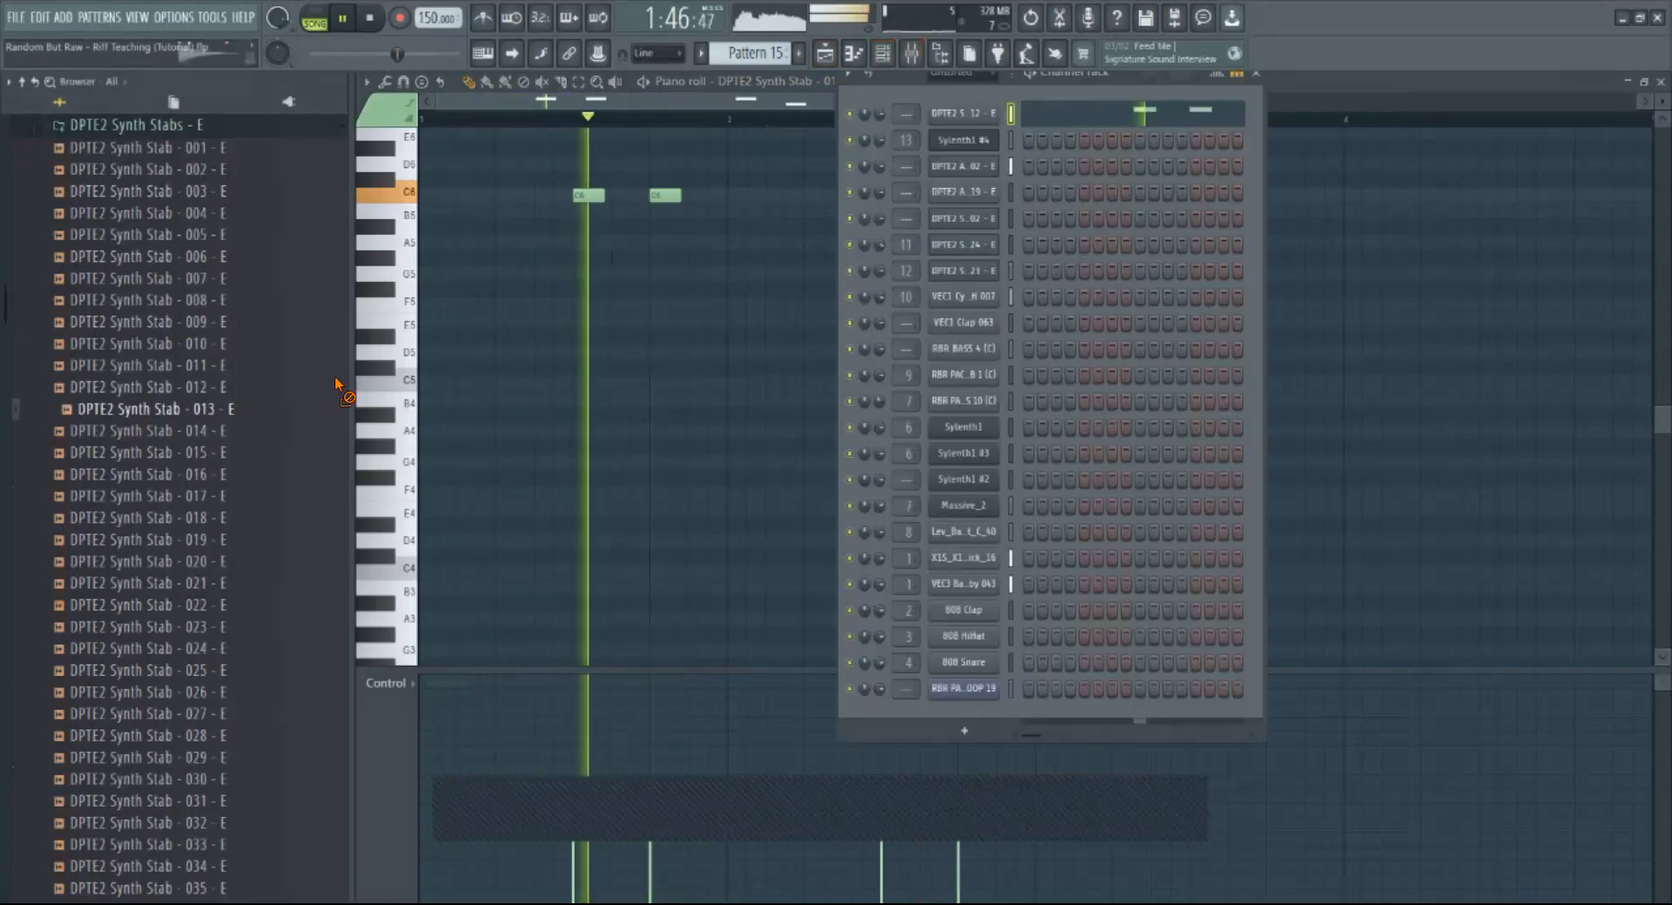
pyautogui.moveTo(897, 122); pyautogui.dragTo(955, 116)
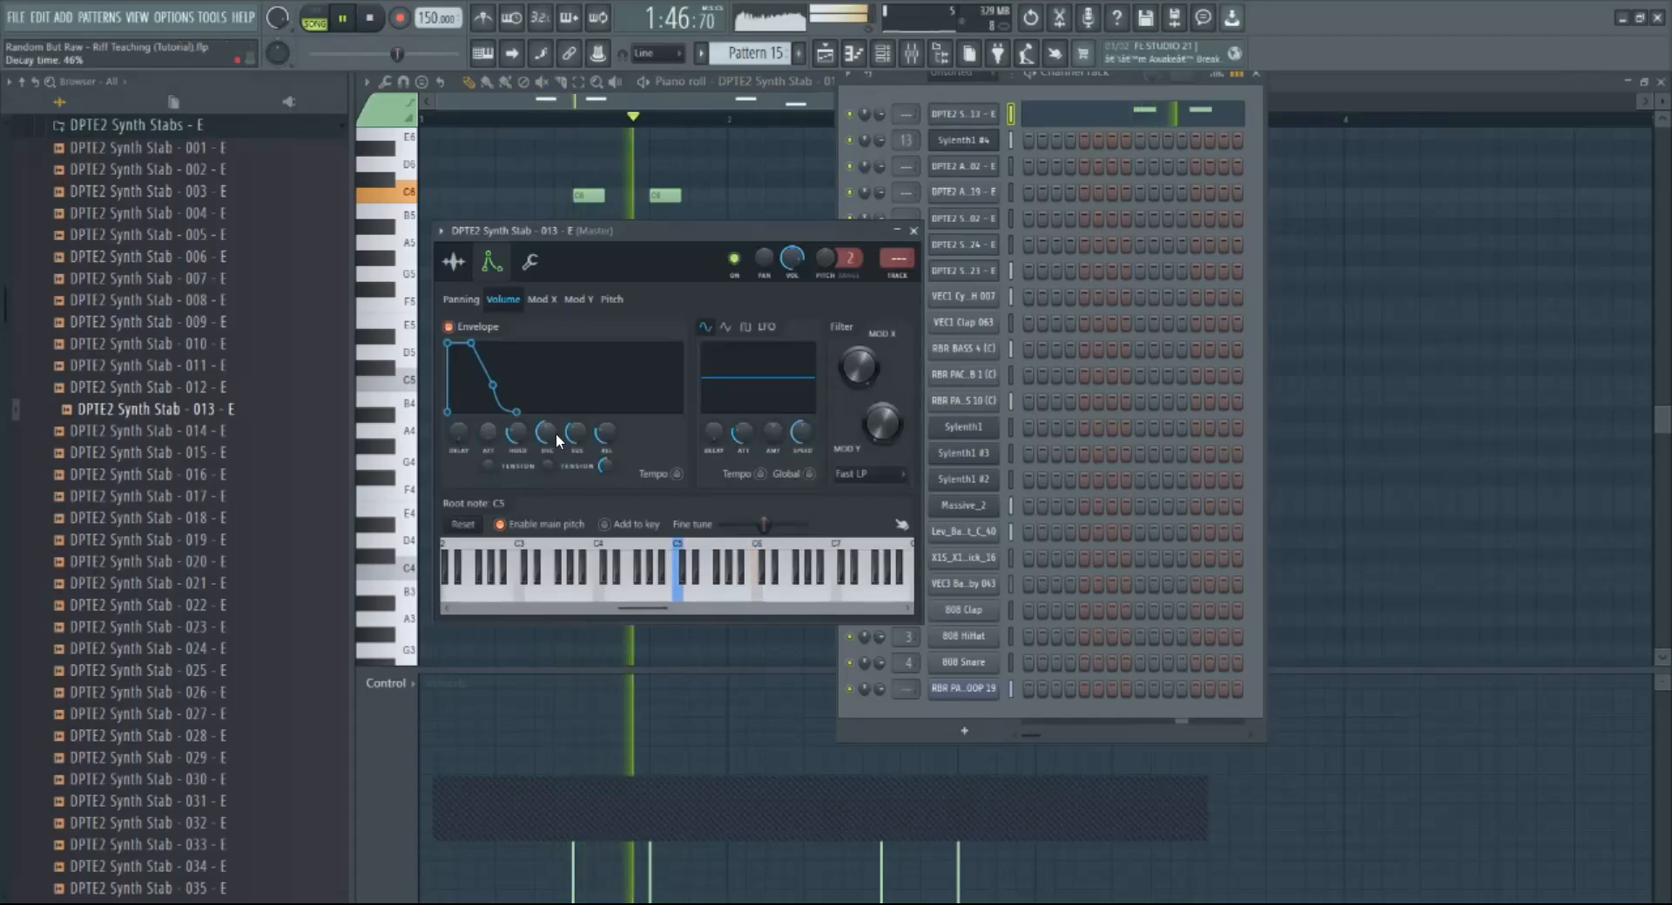
pyautogui.moveTo(607, 432); pyautogui.dragTo(606, 487)
pyautogui.moveTo(521, 427); pyautogui.dragTo(556, 474)
# Step: Try Synth Stabs 009 and 020 as the channel's sample while Pattern 15 plays
pyautogui.moveTo(248, 387); pyautogui.dragTo(264, 389)
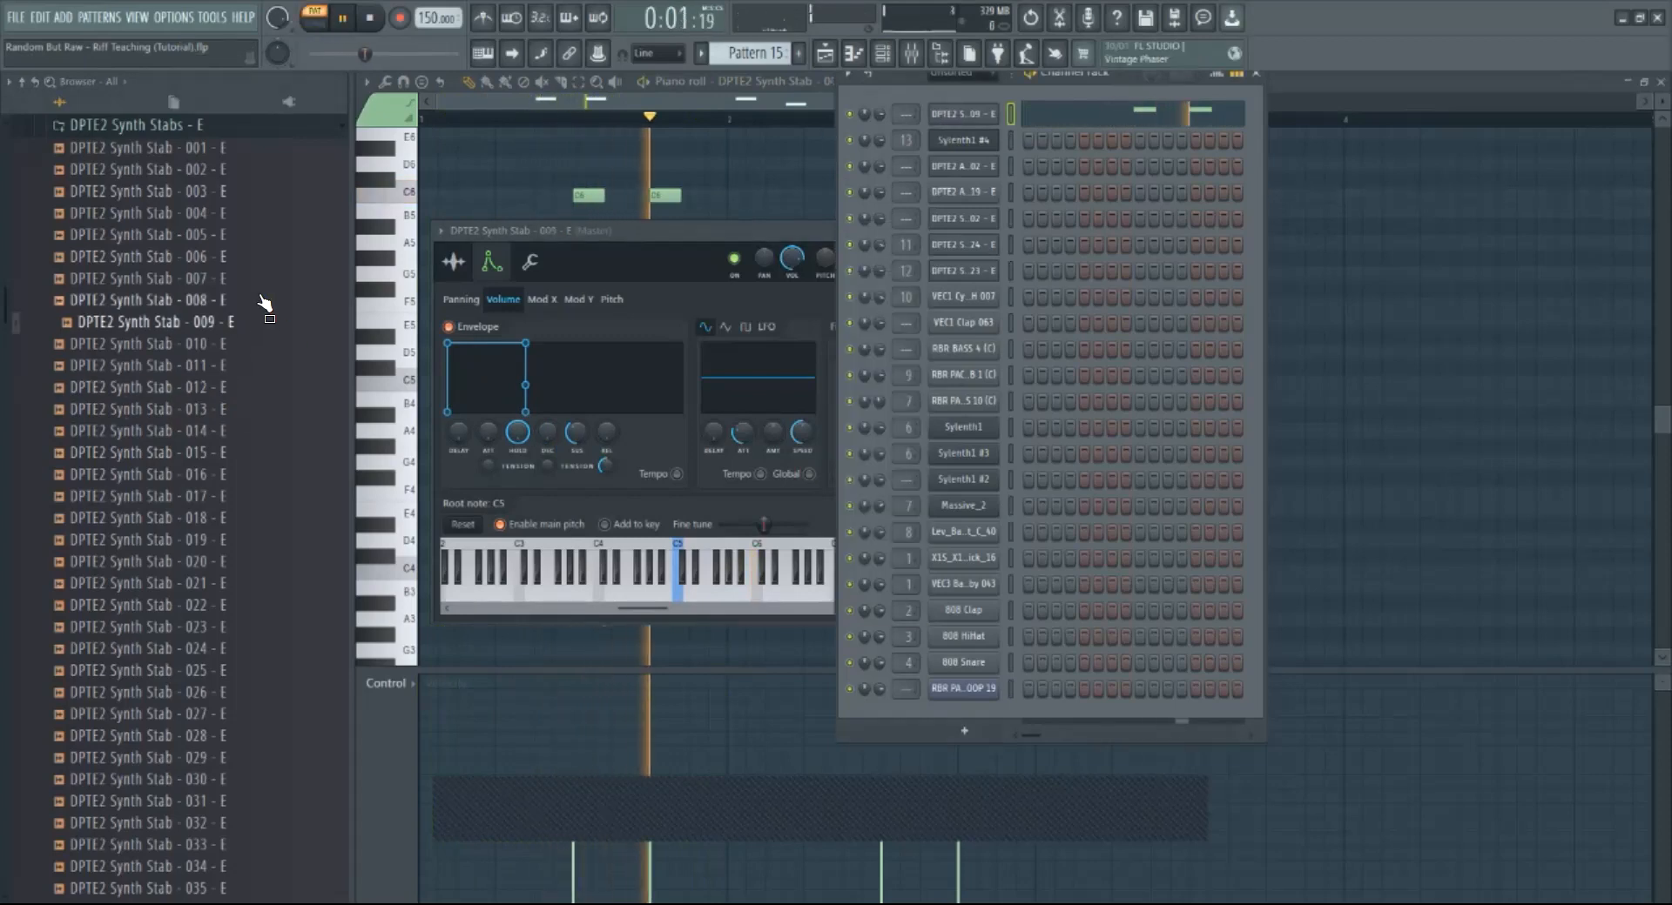
pyautogui.moveTo(262, 300); pyautogui.dragTo(302, 282)
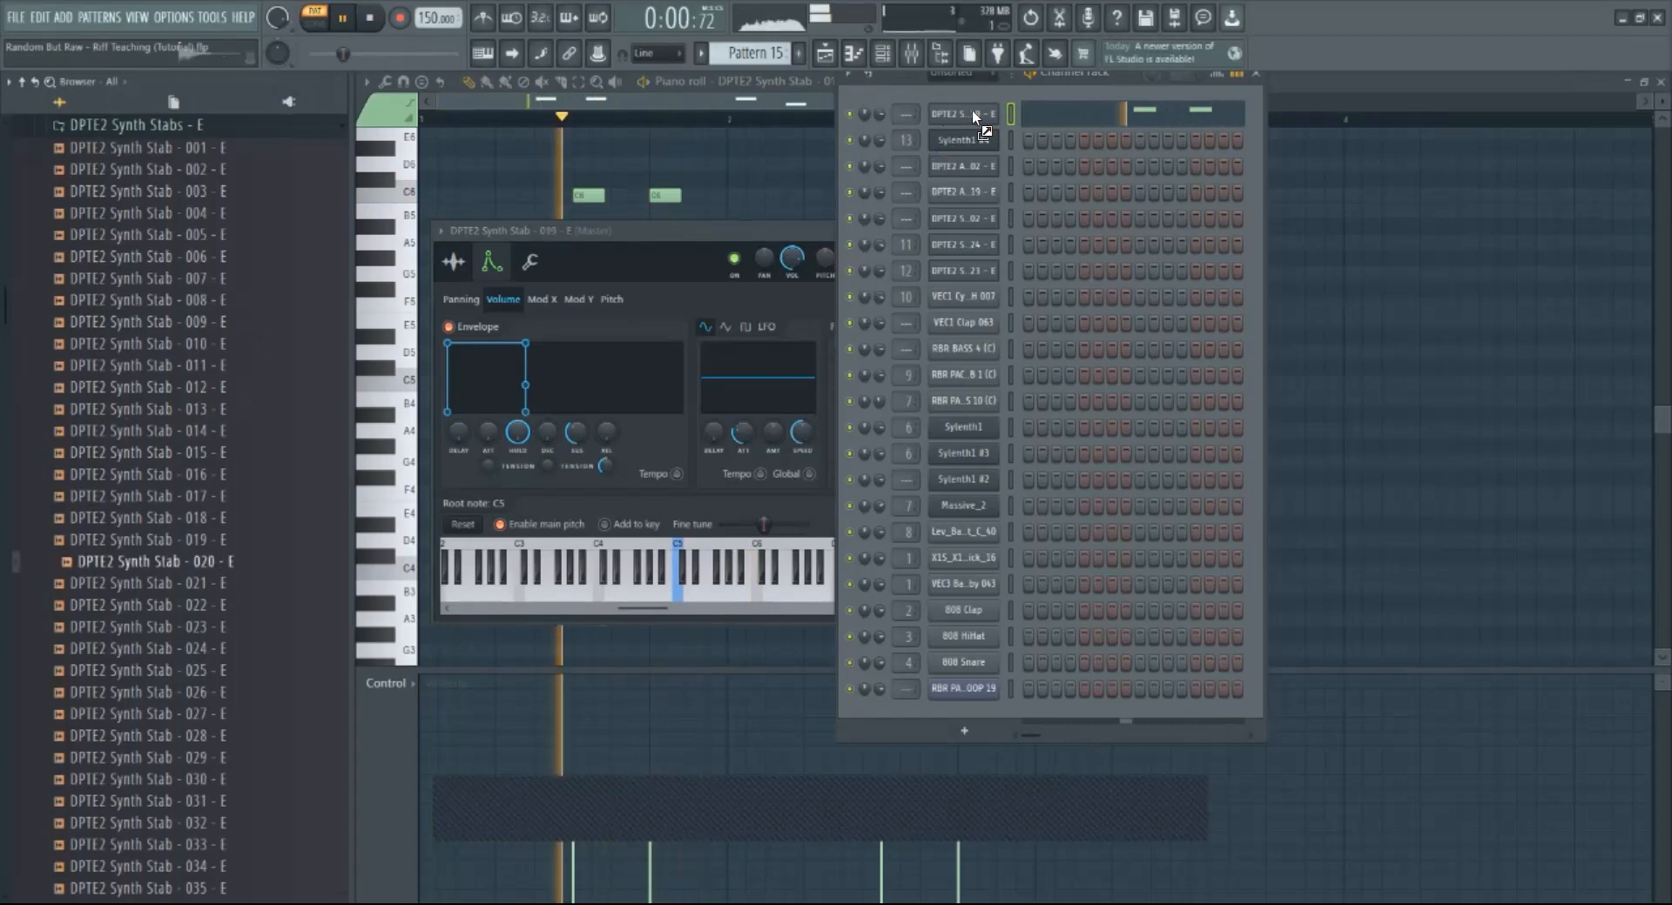
pyautogui.moveTo(971, 110); pyautogui.dragTo(226, 635)
# Step: Audition further E synth stabs between 013 and 023 against the playing pattern
pyautogui.click(239, 496)
pyautogui.click(237, 519)
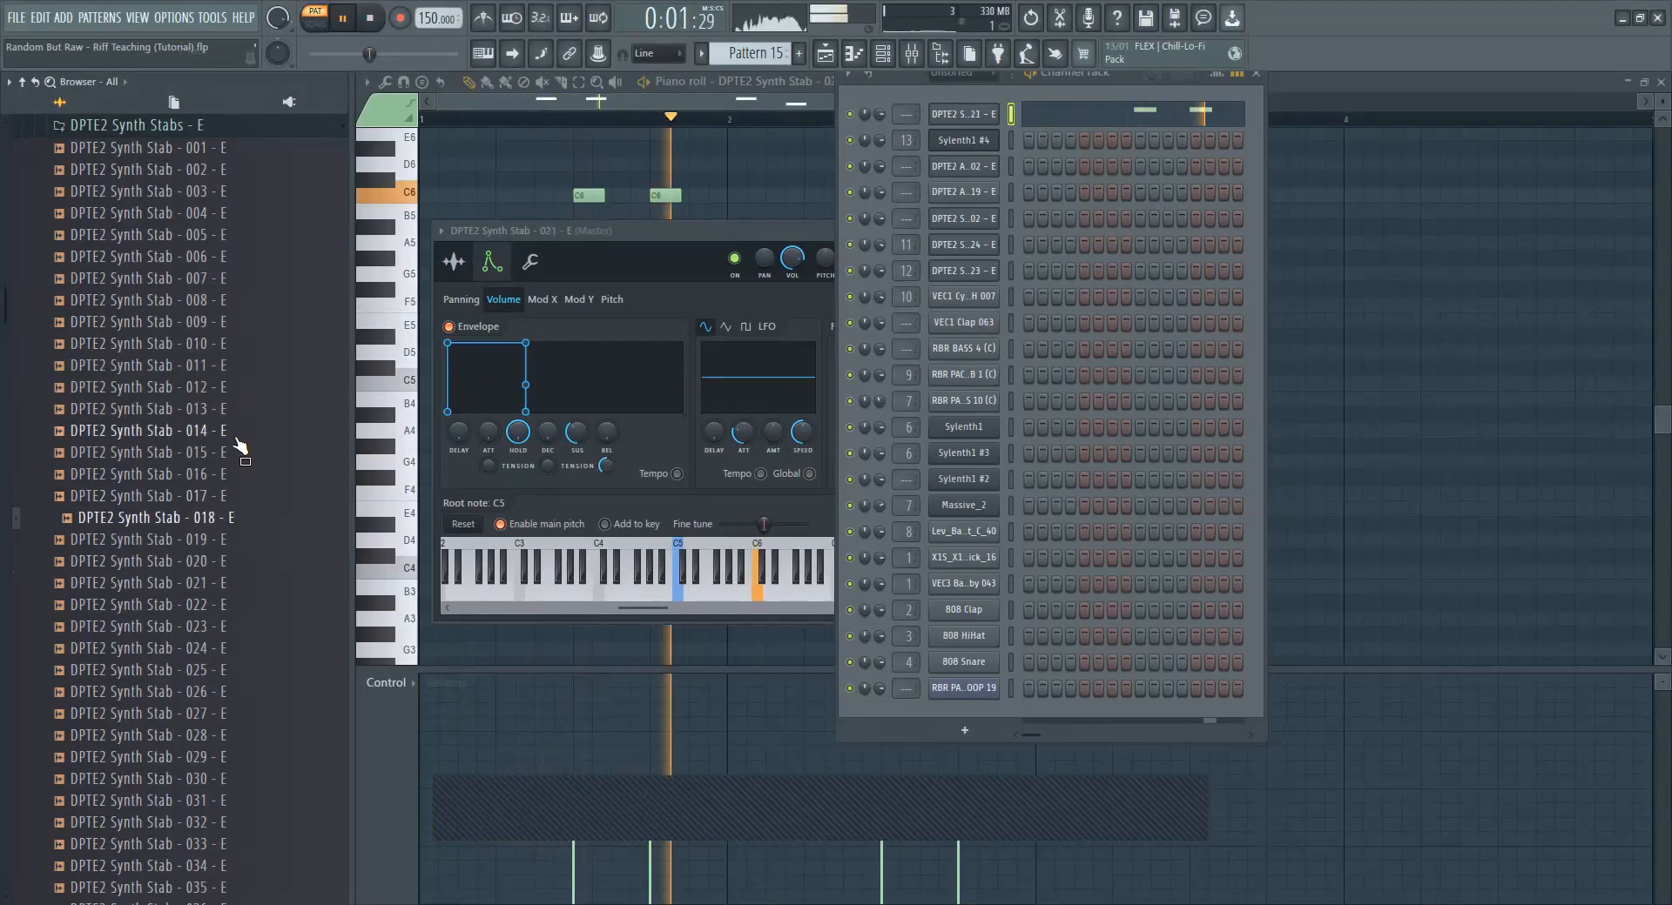
pyautogui.click(237, 432)
pyautogui.click(231, 455)
pyautogui.click(236, 432)
pyautogui.click(235, 409)
pyautogui.click(234, 607)
pyautogui.click(231, 628)
# Step: Audition stabs further down the folder and load DPTE2 Synth Stab - 034 - E into the Pattern 15 channel
pyautogui.click(217, 736)
pyautogui.scroll(-2, 220, 733)
pyautogui.click(220, 736)
pyautogui.moveTo(217, 724); pyautogui.dragTo(255, 690)
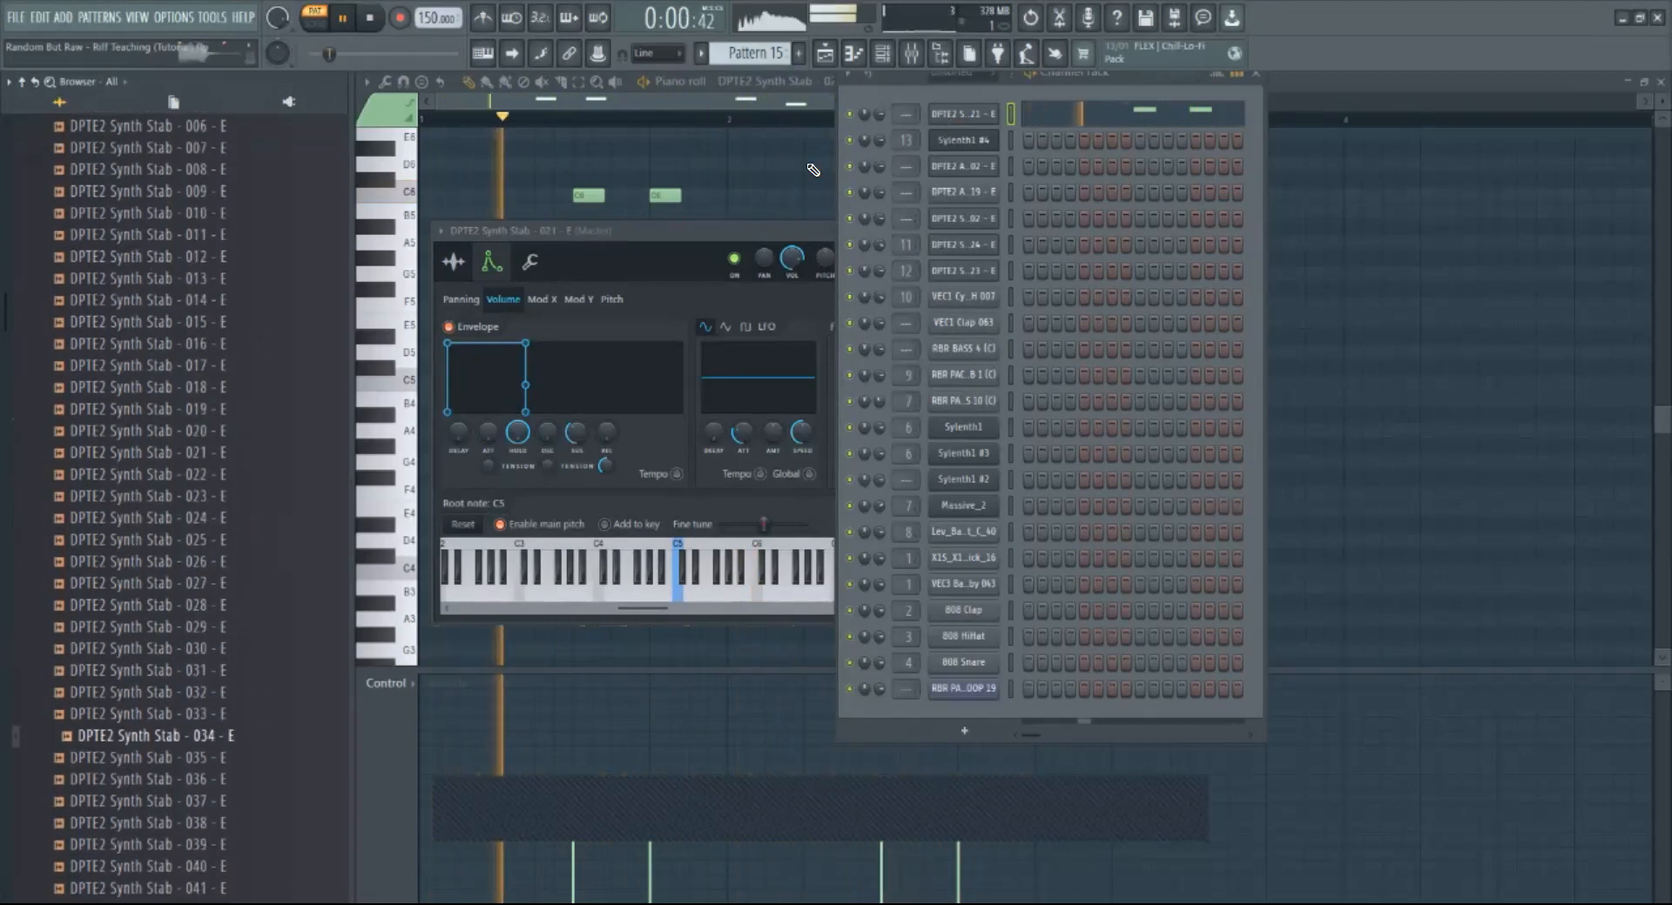
# Step: Lower all the stab notes by one octave to C5 and lengthen the final A#4 note
pyautogui.moveTo(579, 199); pyautogui.dragTo(572, 391)
pyautogui.click(849, 507)
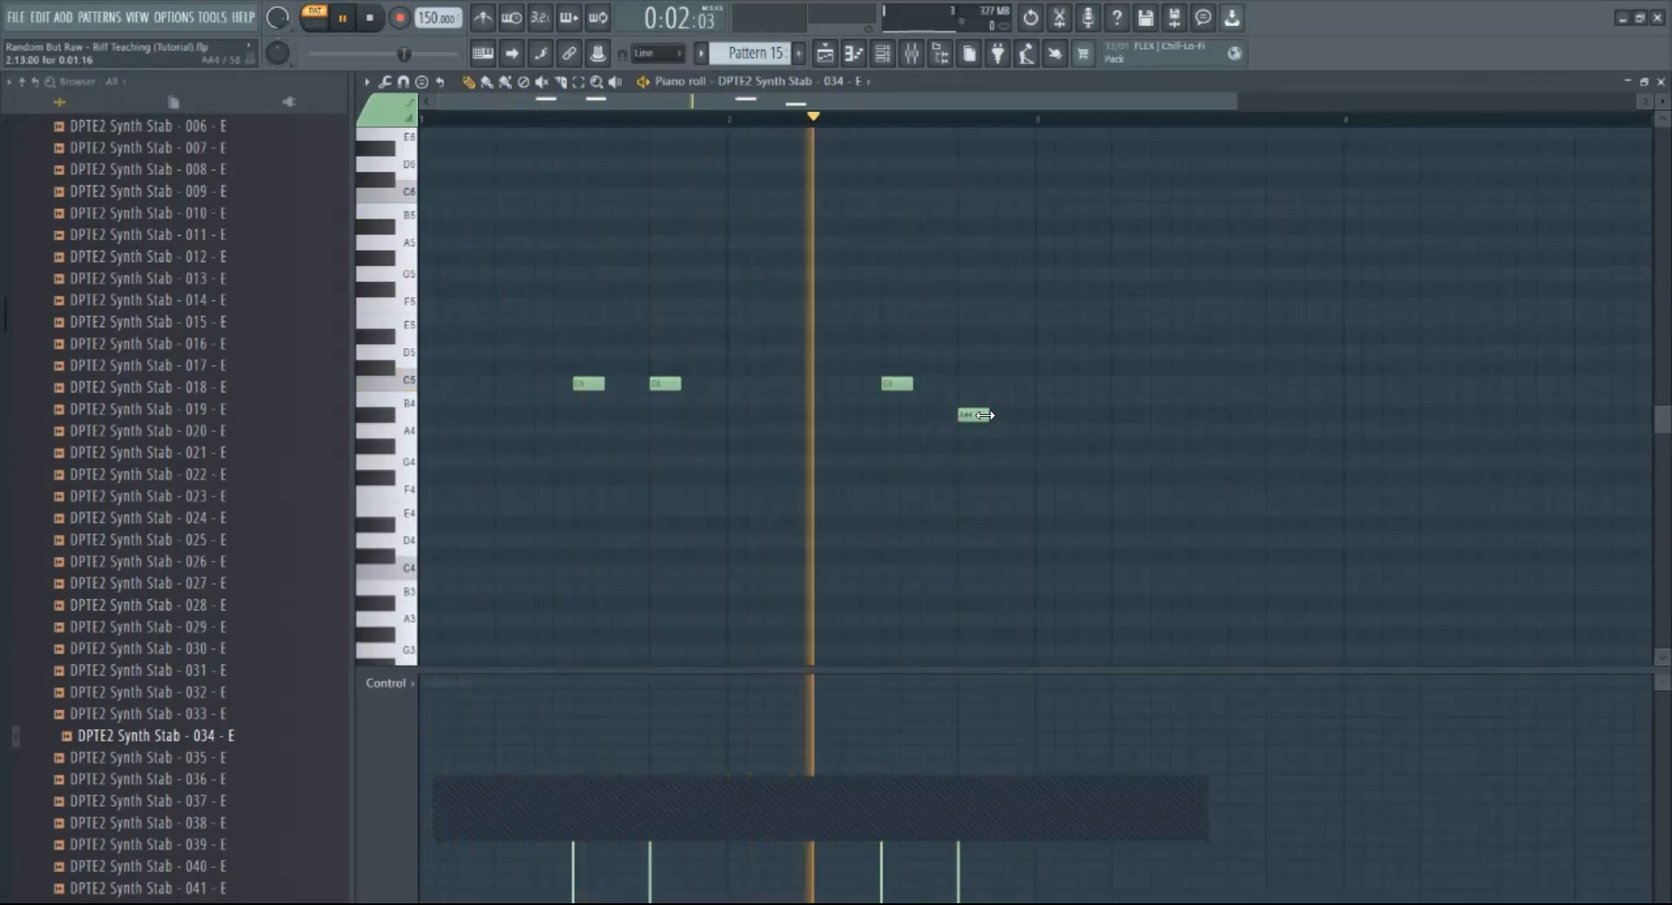
pyautogui.moveTo(989, 415); pyautogui.dragTo(1029, 416)
# Step: Reopen Pattern 15 from the playlist, shorten and remove its final A#4 note, and stop playback
pyautogui.click(825, 57)
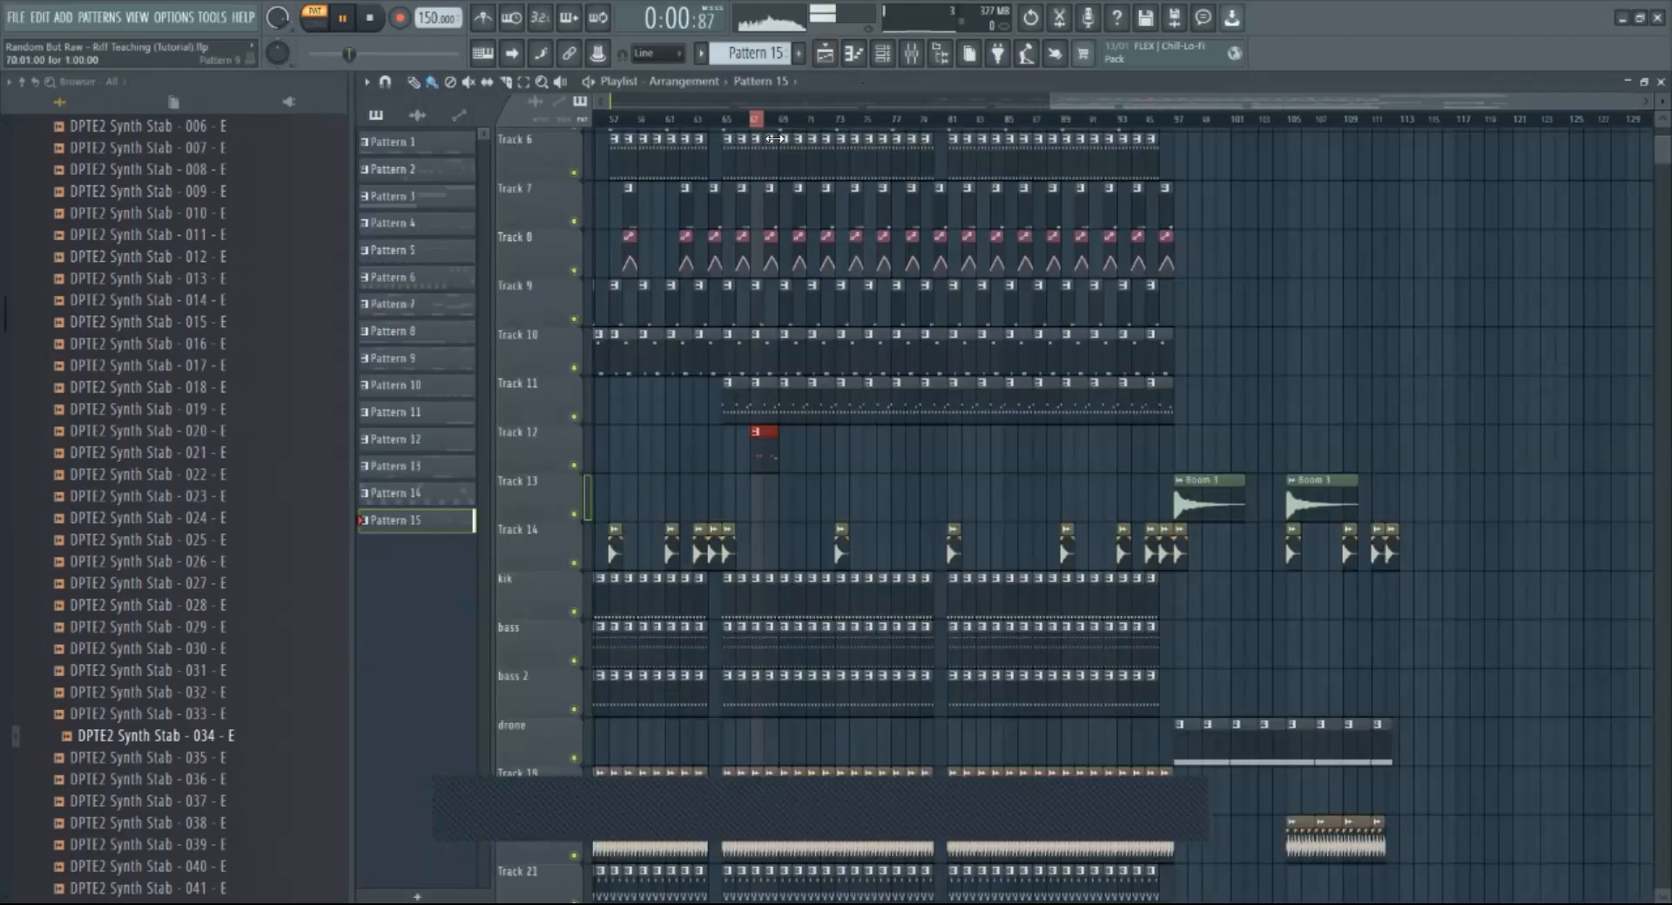
pyautogui.doubleClick(752, 448)
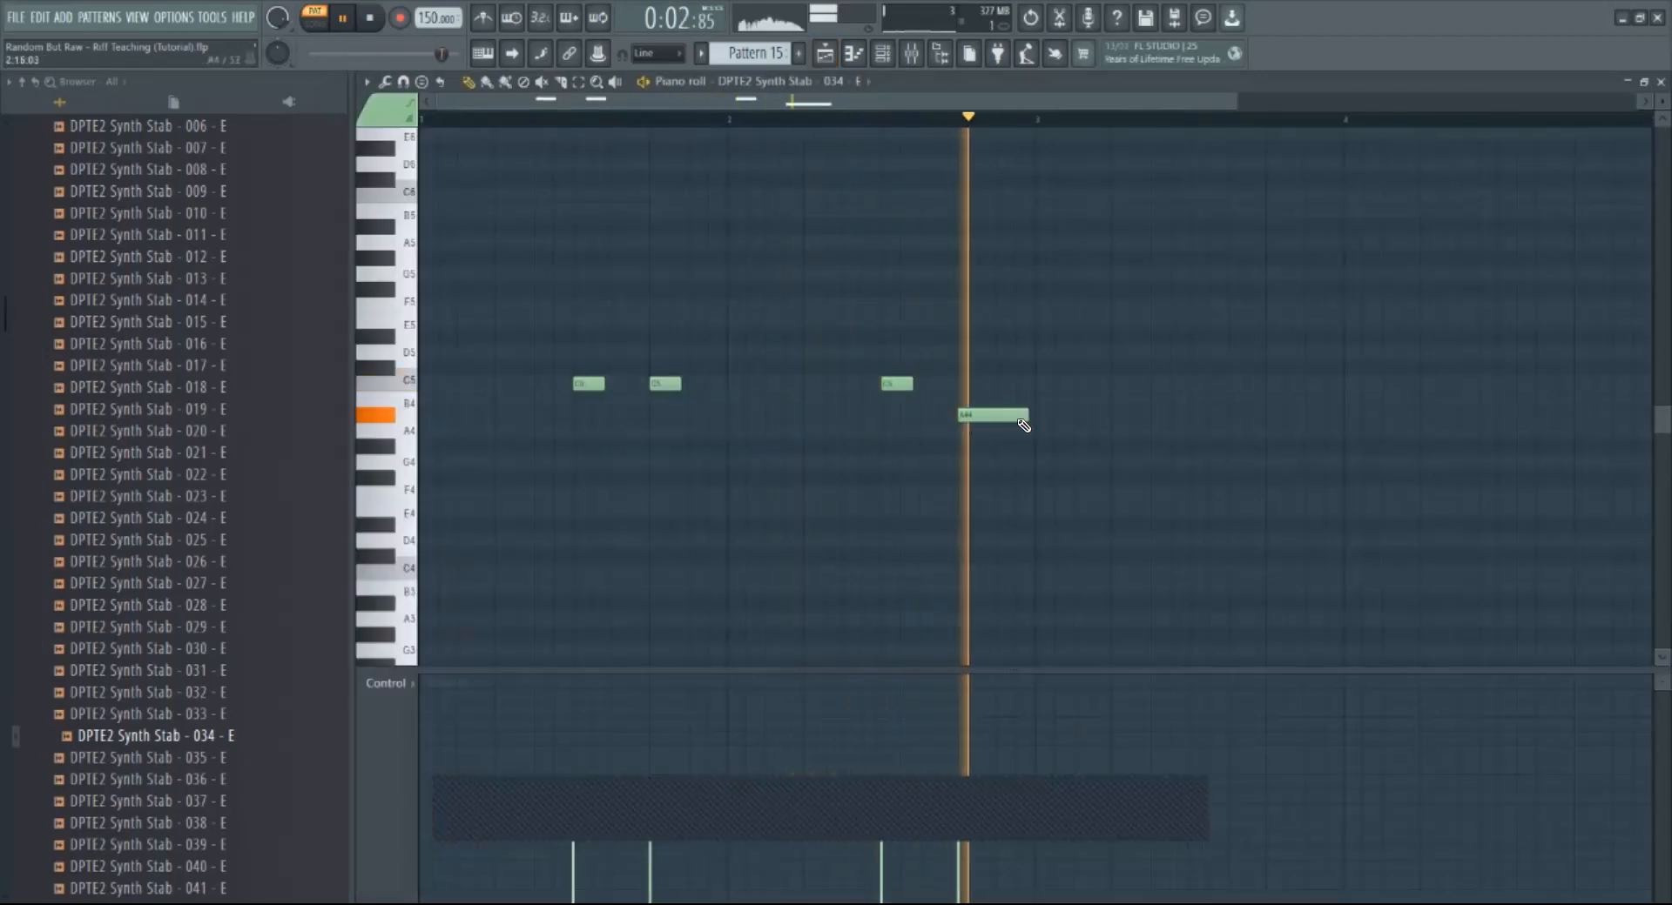
pyautogui.moveTo(1026, 415); pyautogui.dragTo(986, 409)
pyautogui.press('space')
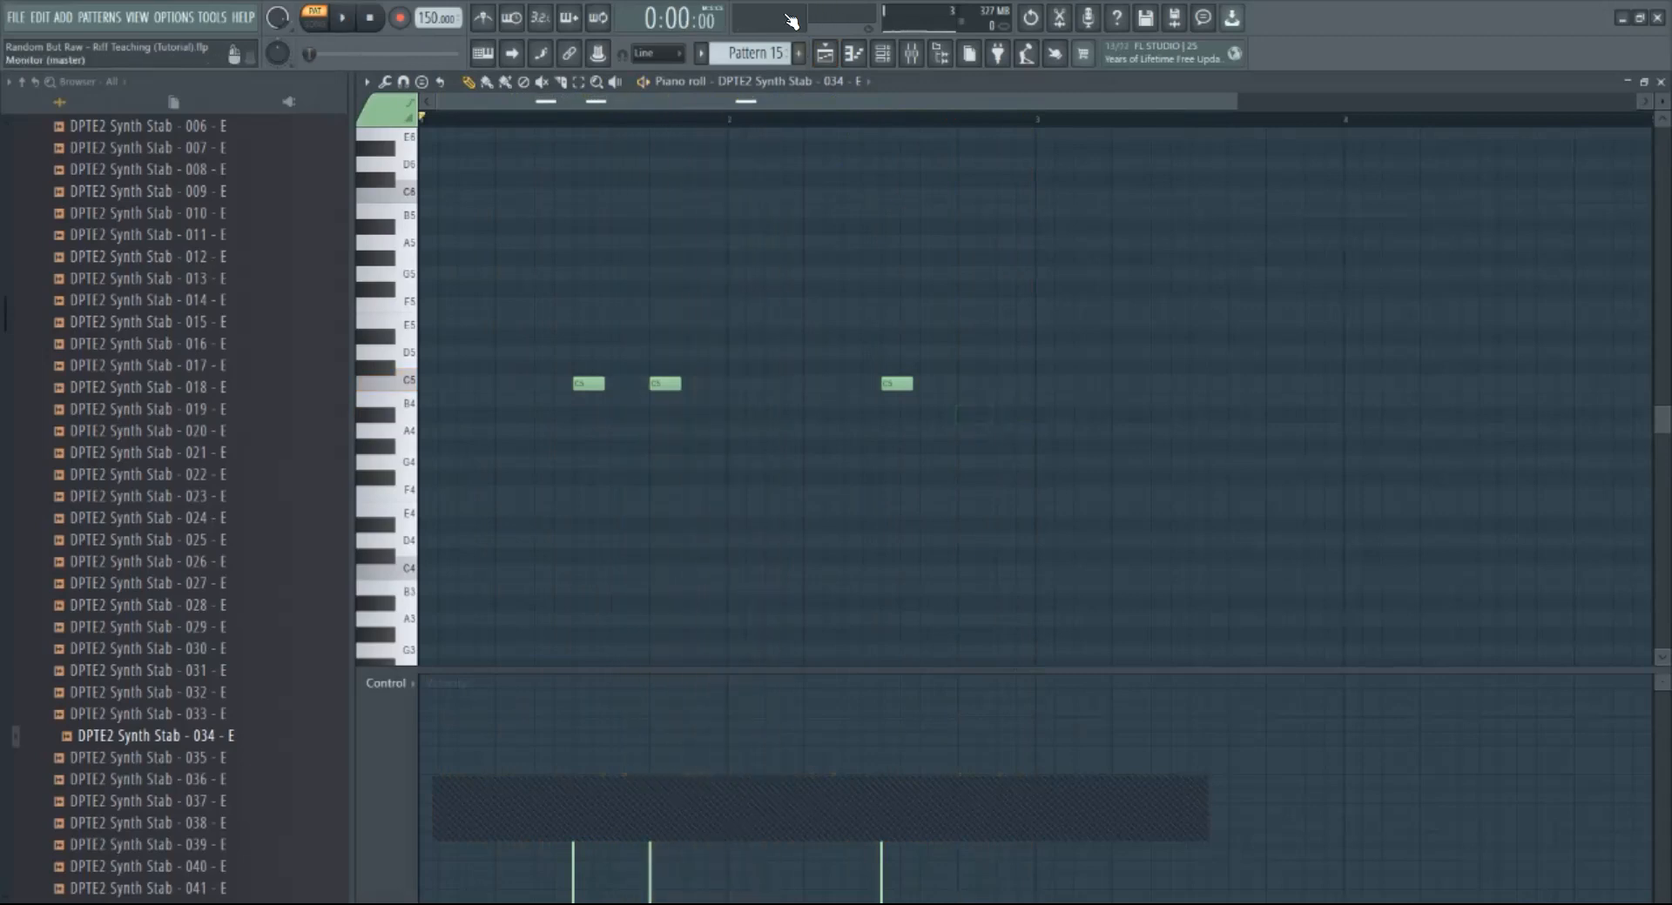
# Step: Add a run of Pattern 15 clips along Track 12 from bar 73 up to bar 97 and play from bar 73
pyautogui.click(823, 55)
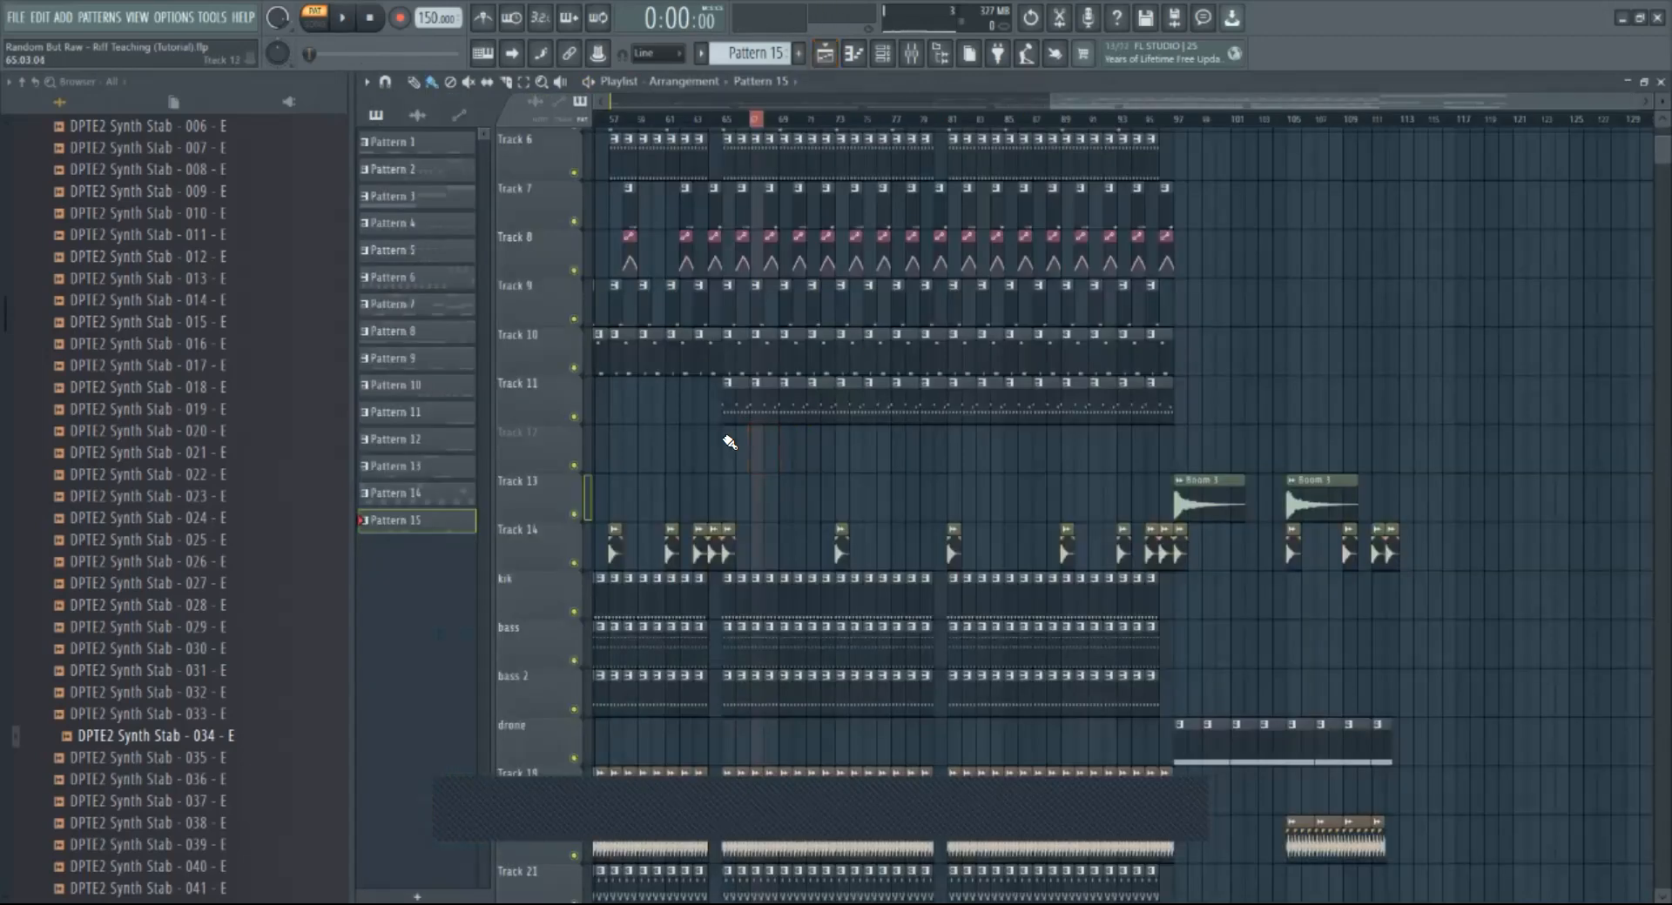
pyautogui.moveTo(1033, 461); pyautogui.dragTo(1156, 463)
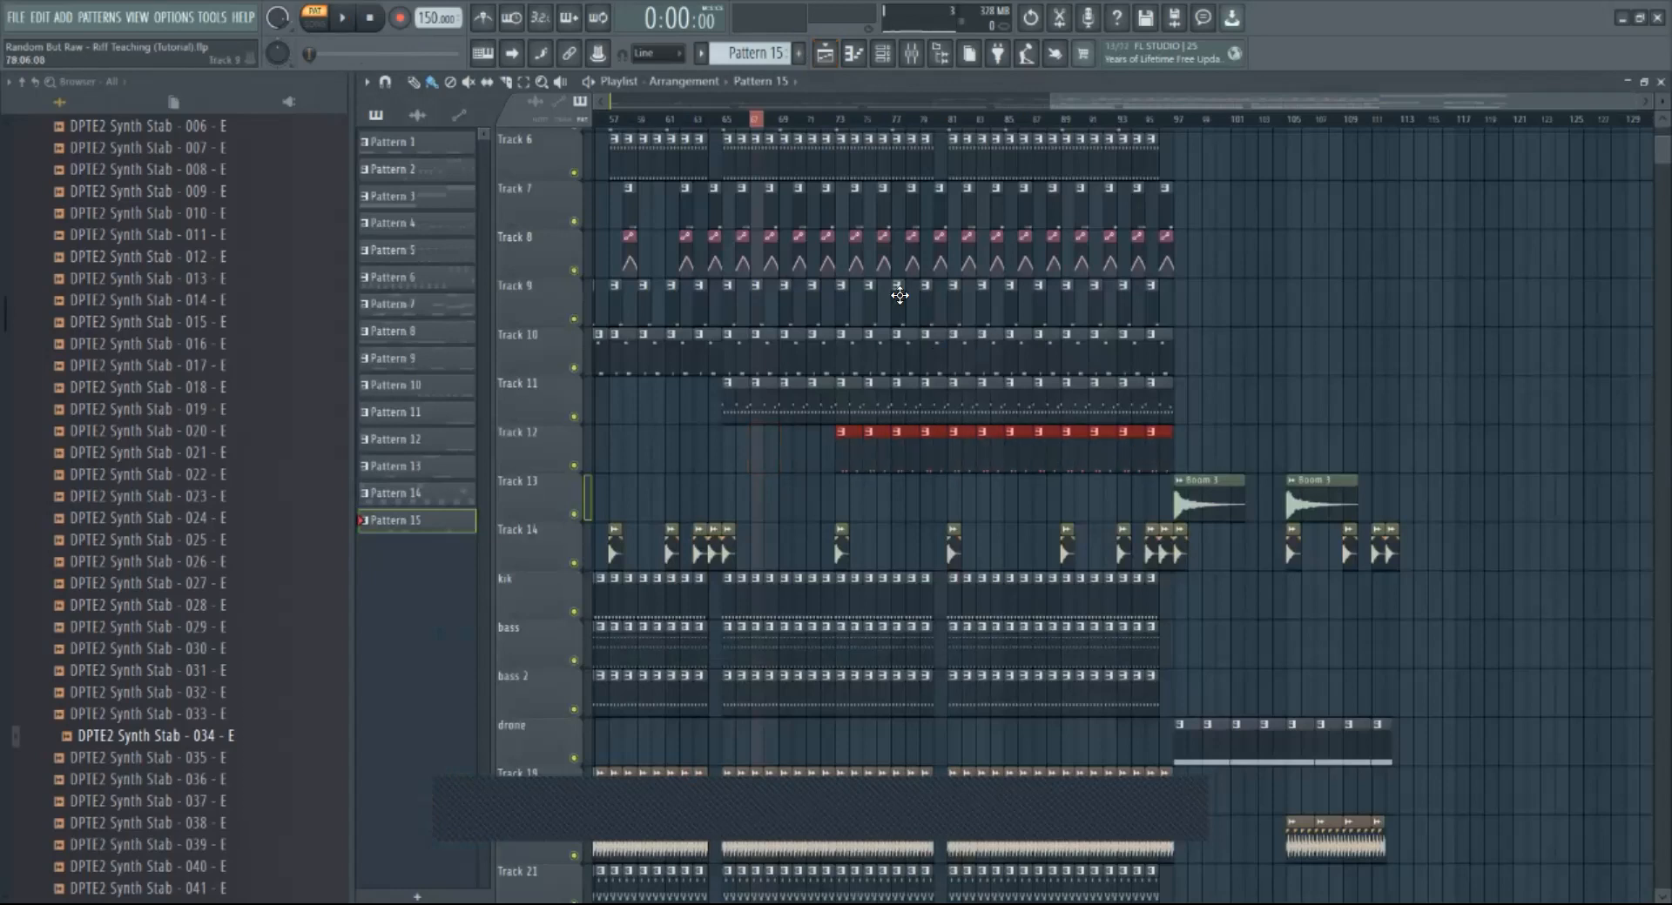
pyautogui.click(839, 119)
pyautogui.press('space')
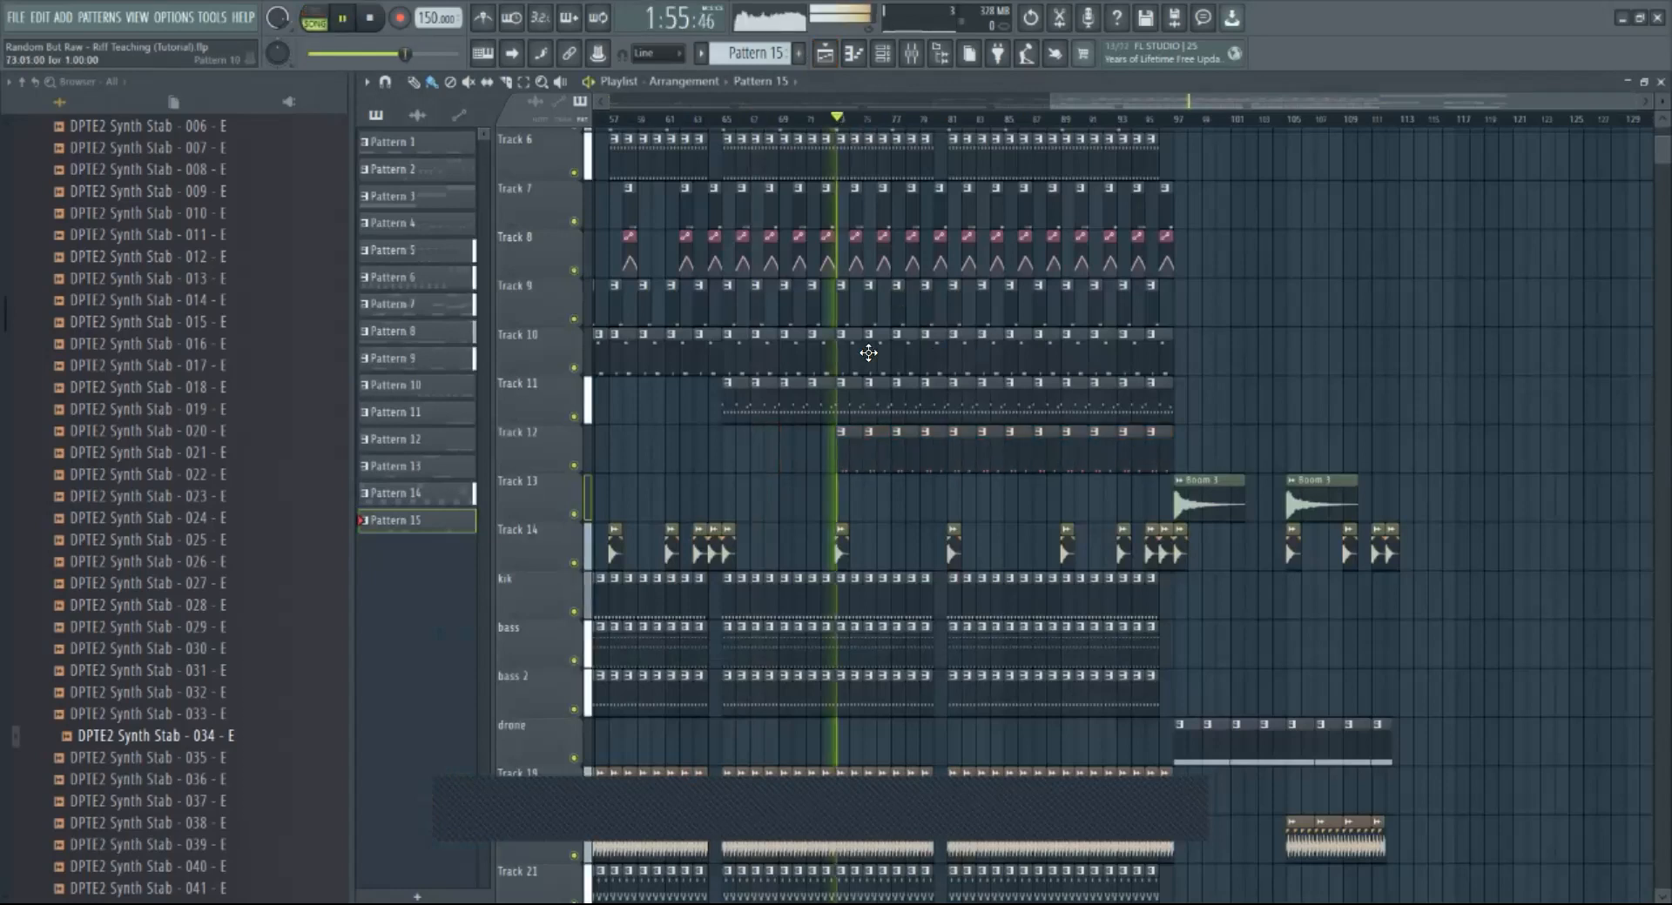
# Step: Lengthen the last C5 note of Pattern 15 in the piano roll and return to the playlist
pyautogui.press('F7')
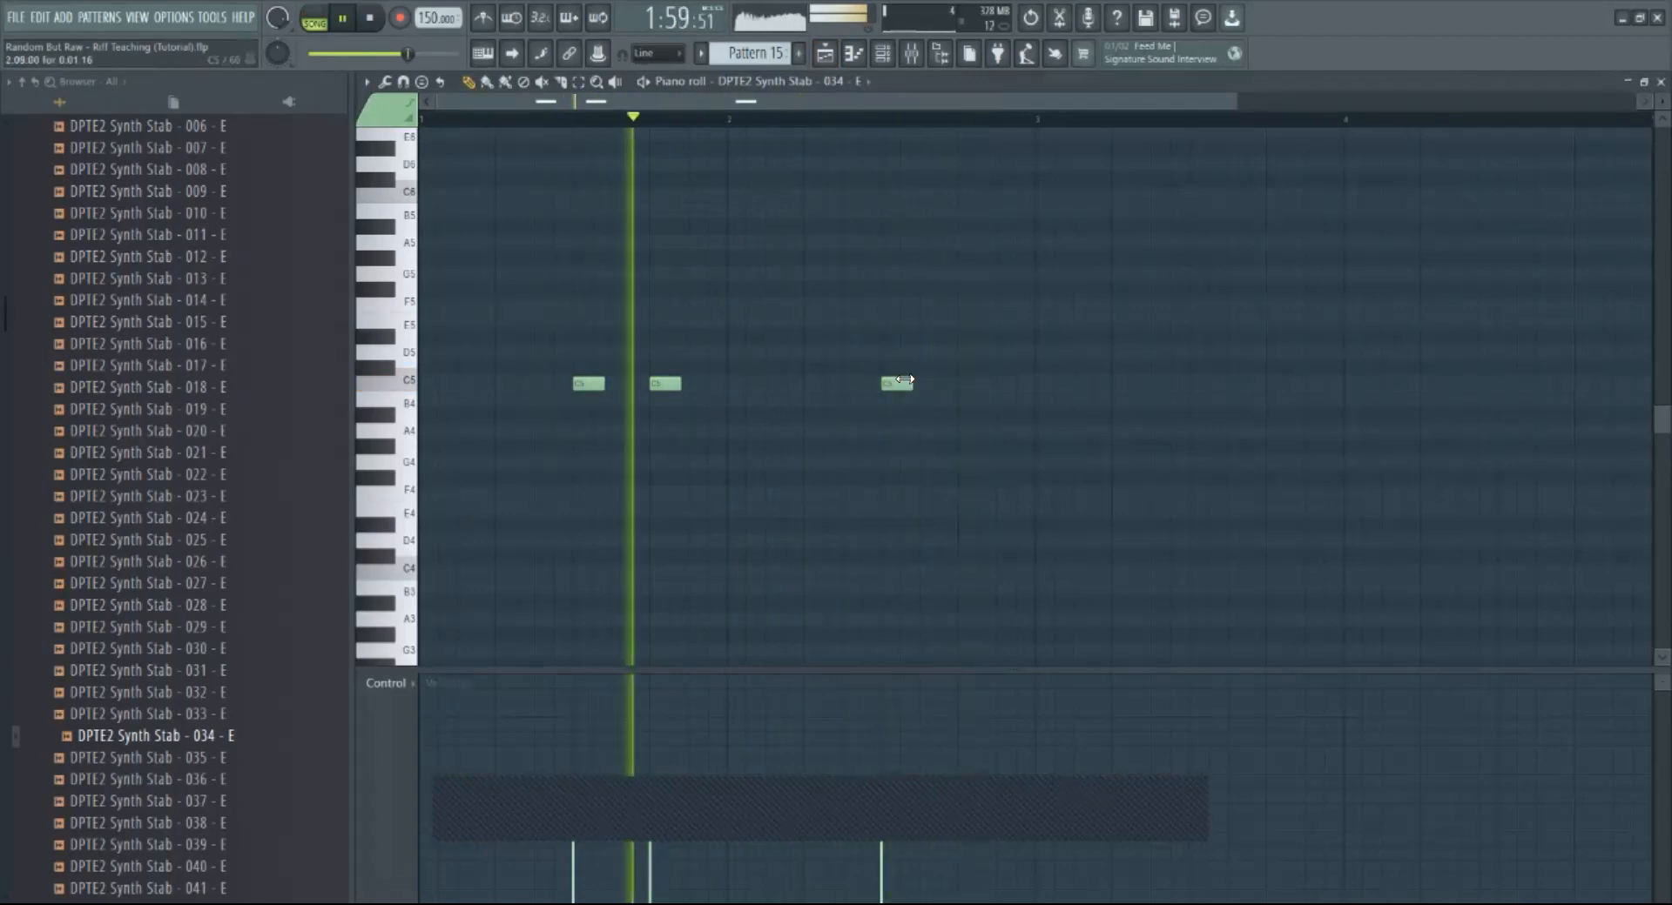
pyautogui.moveTo(910, 383); pyautogui.dragTo(938, 383)
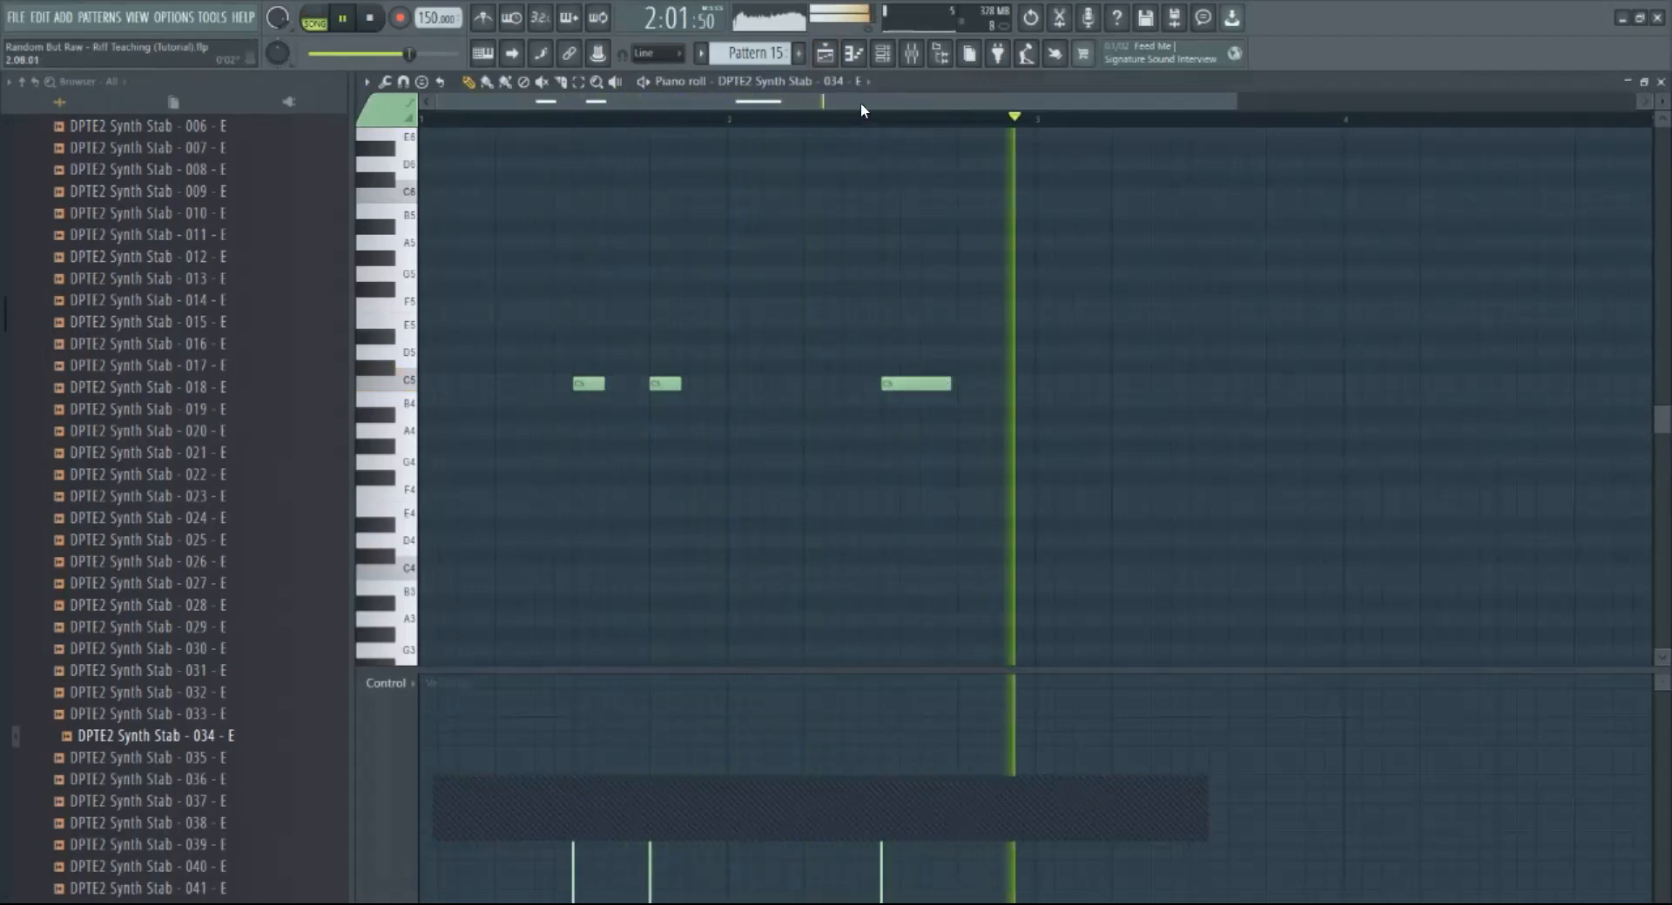
pyautogui.click(853, 53)
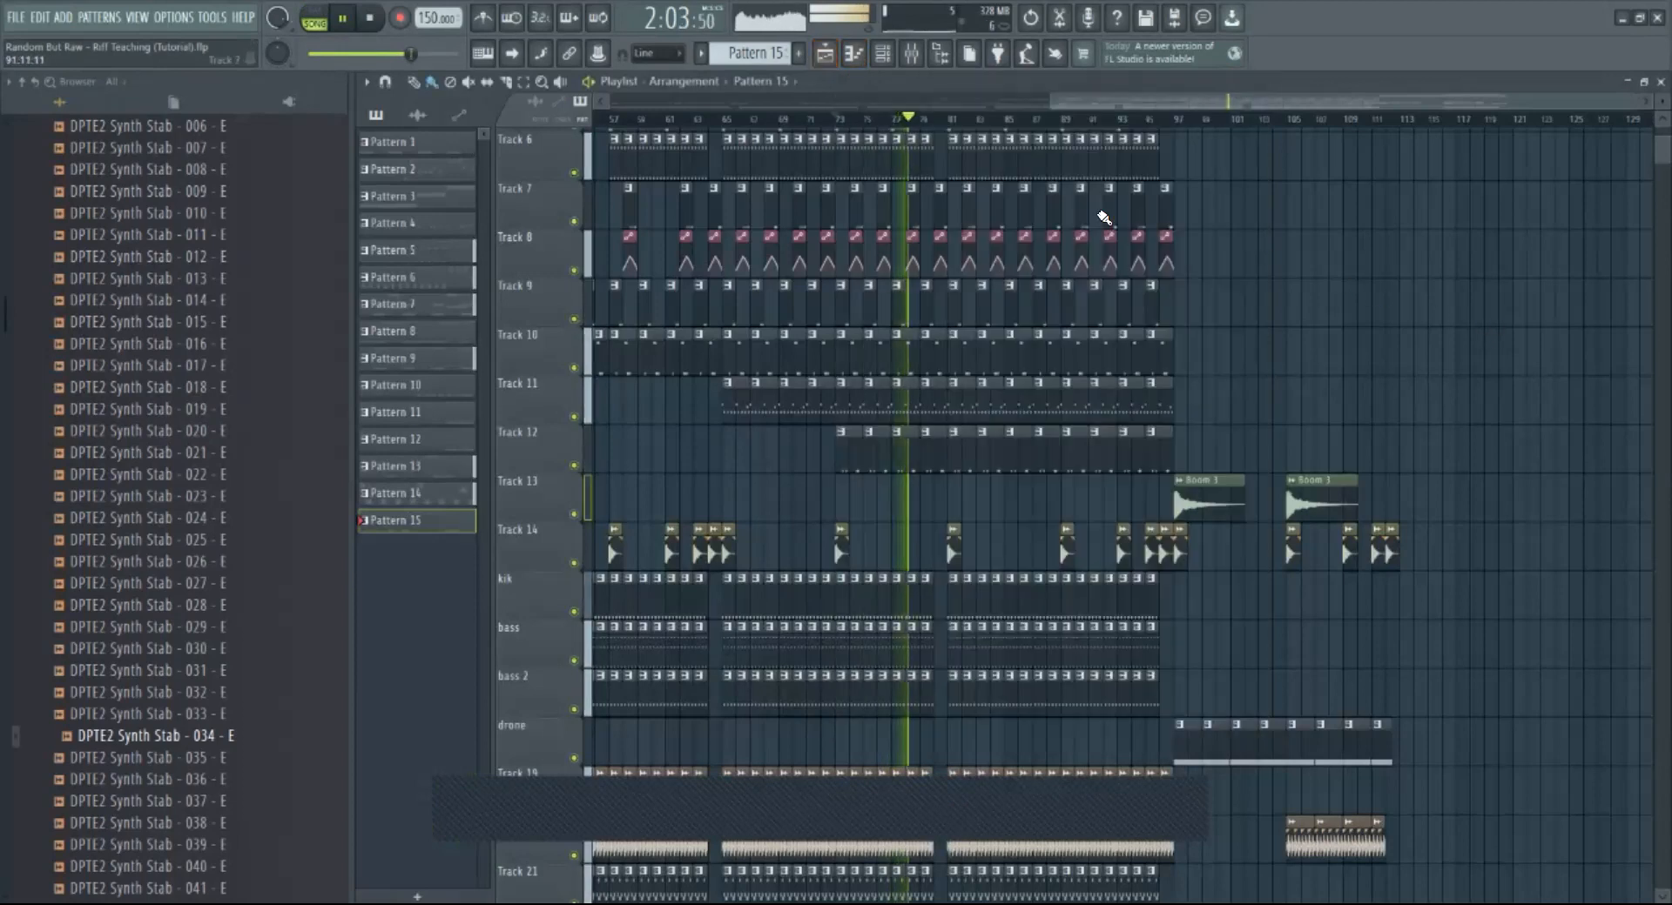
# Step: Open Pattern 14's Sylenth1 #4 channel, play the pattern on its own and raise the channel volume to 100%
pyautogui.moveTo(1081, 103); pyautogui.dragTo(954, 101)
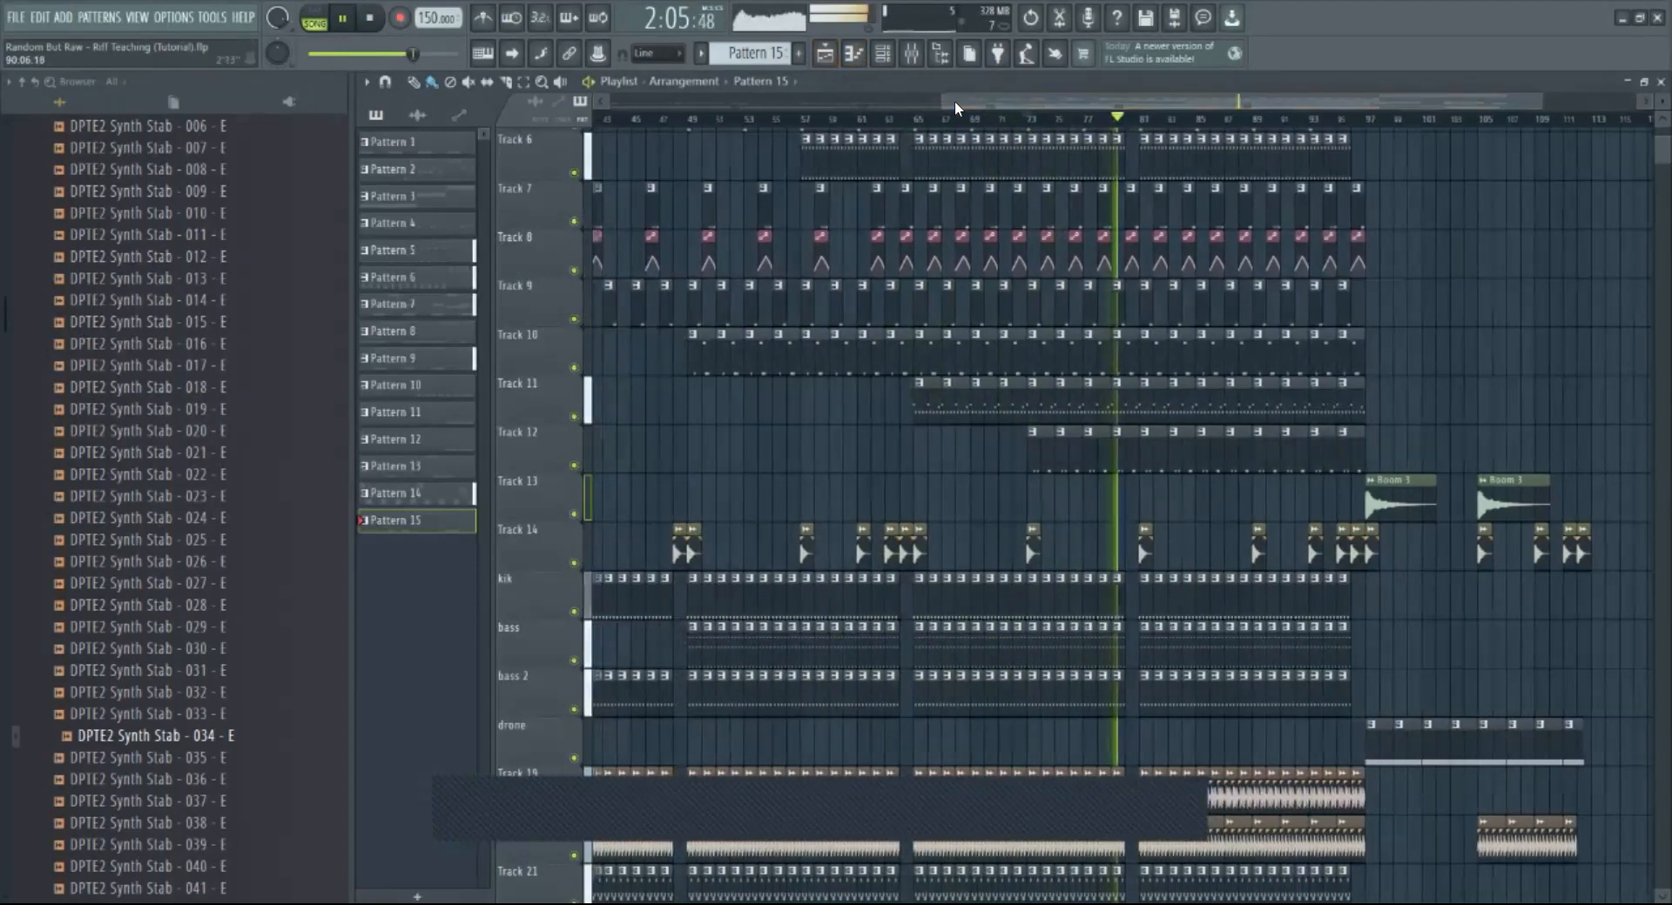
pyautogui.click(761, 119)
pyautogui.press('space')
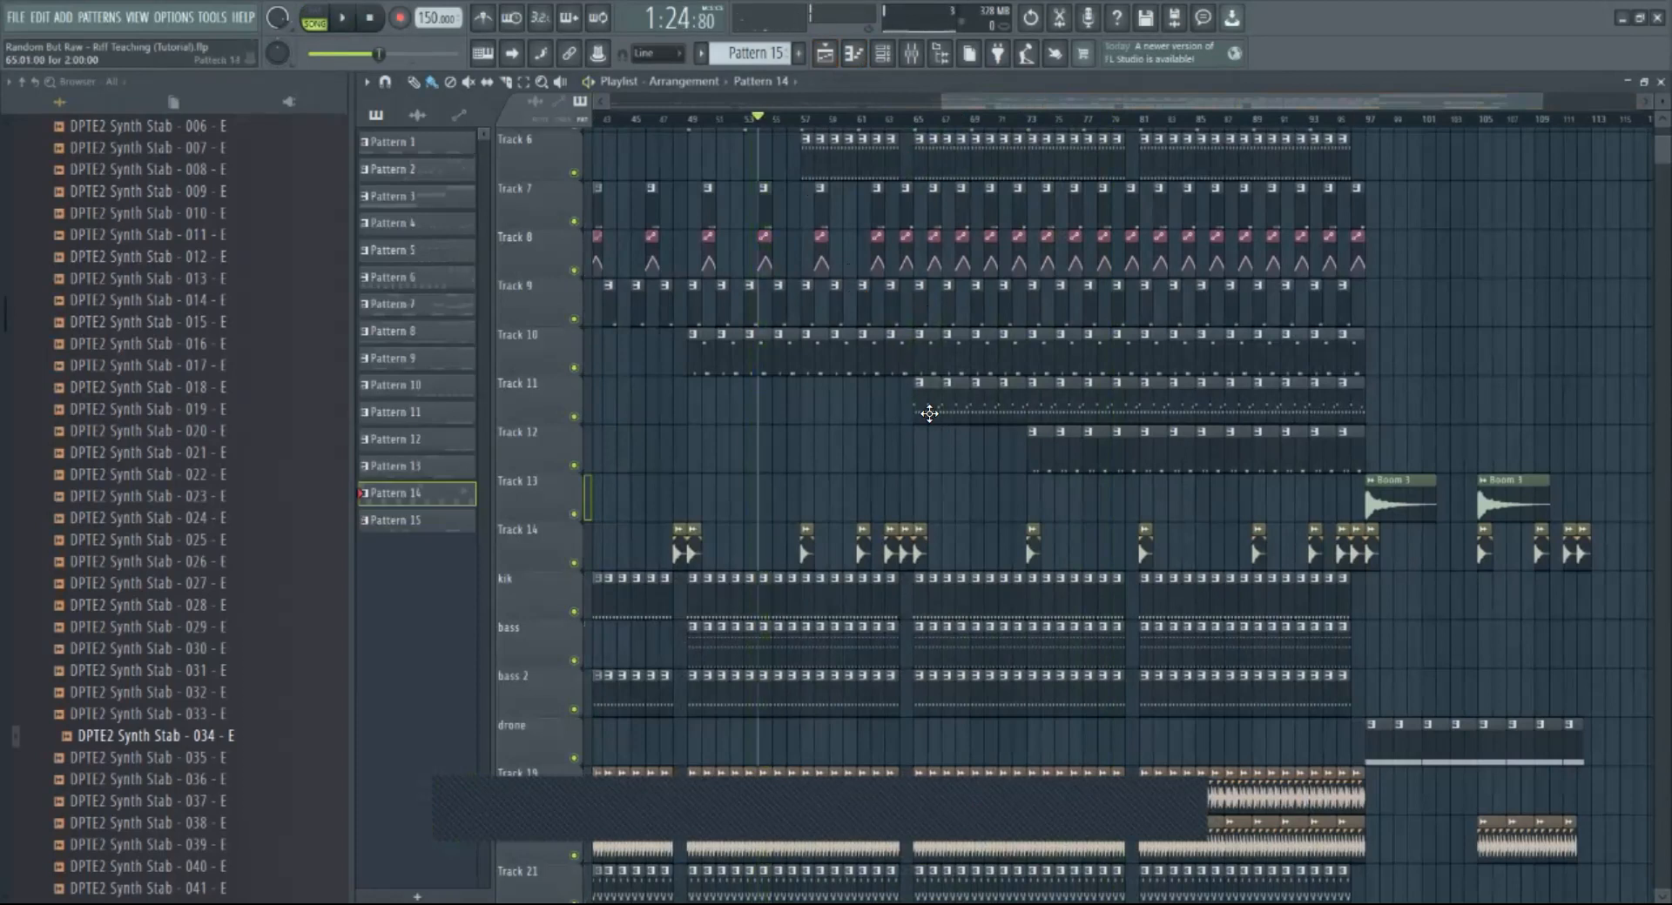
pyautogui.doubleClick(929, 414)
pyautogui.press('F6')
pyautogui.click(951, 139)
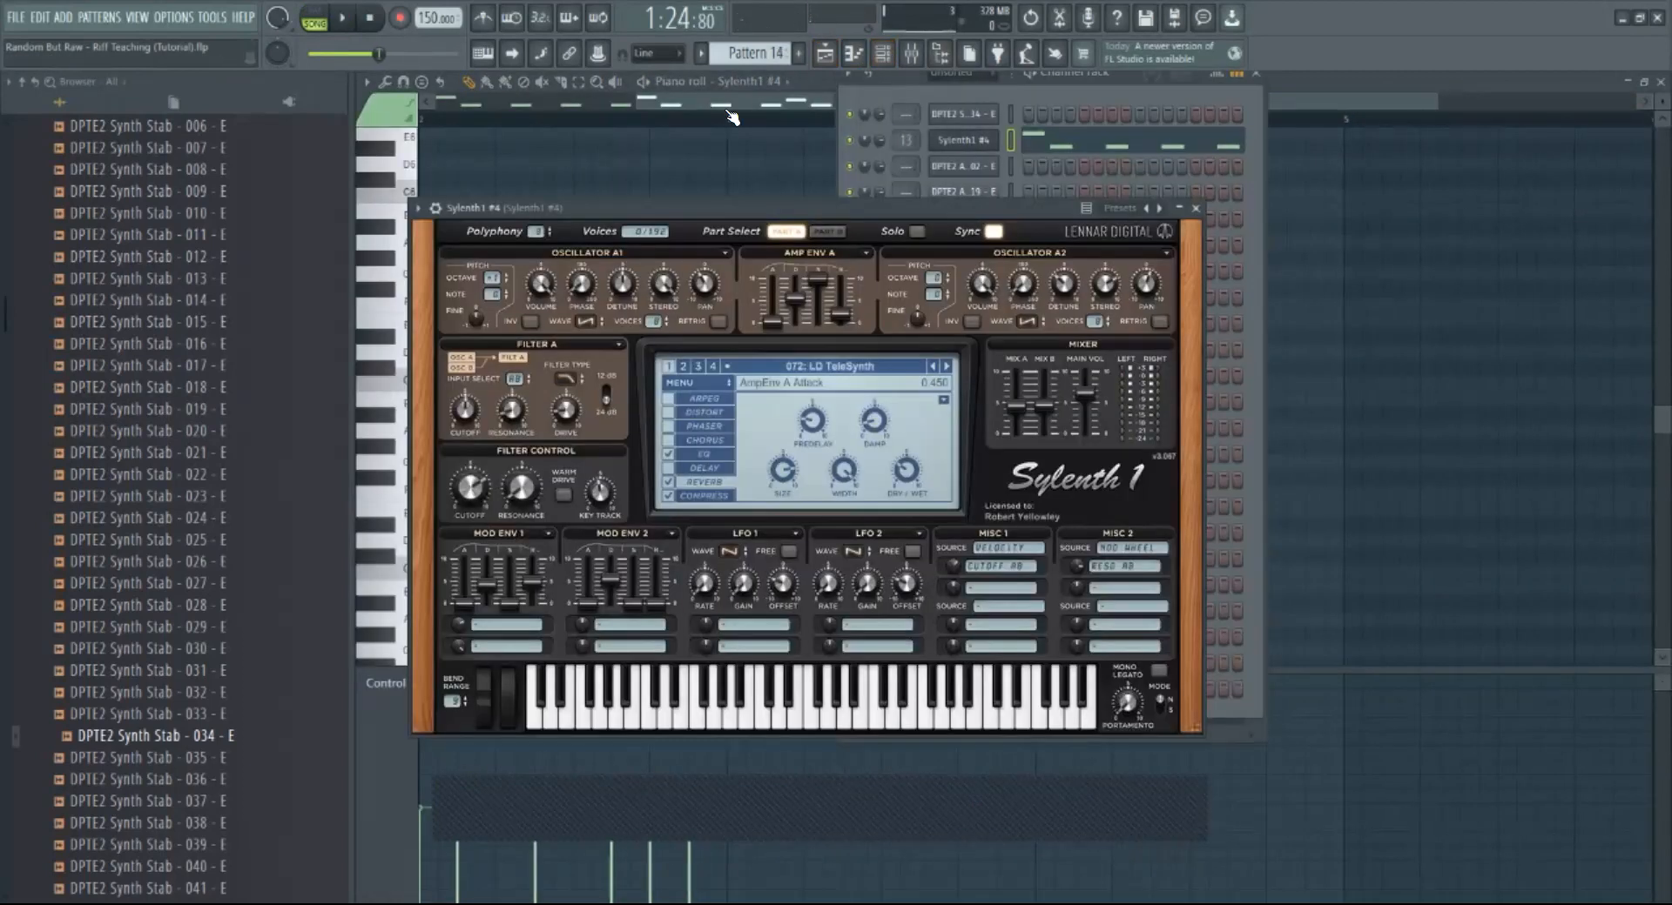
pyautogui.click(317, 17)
pyautogui.press('space')
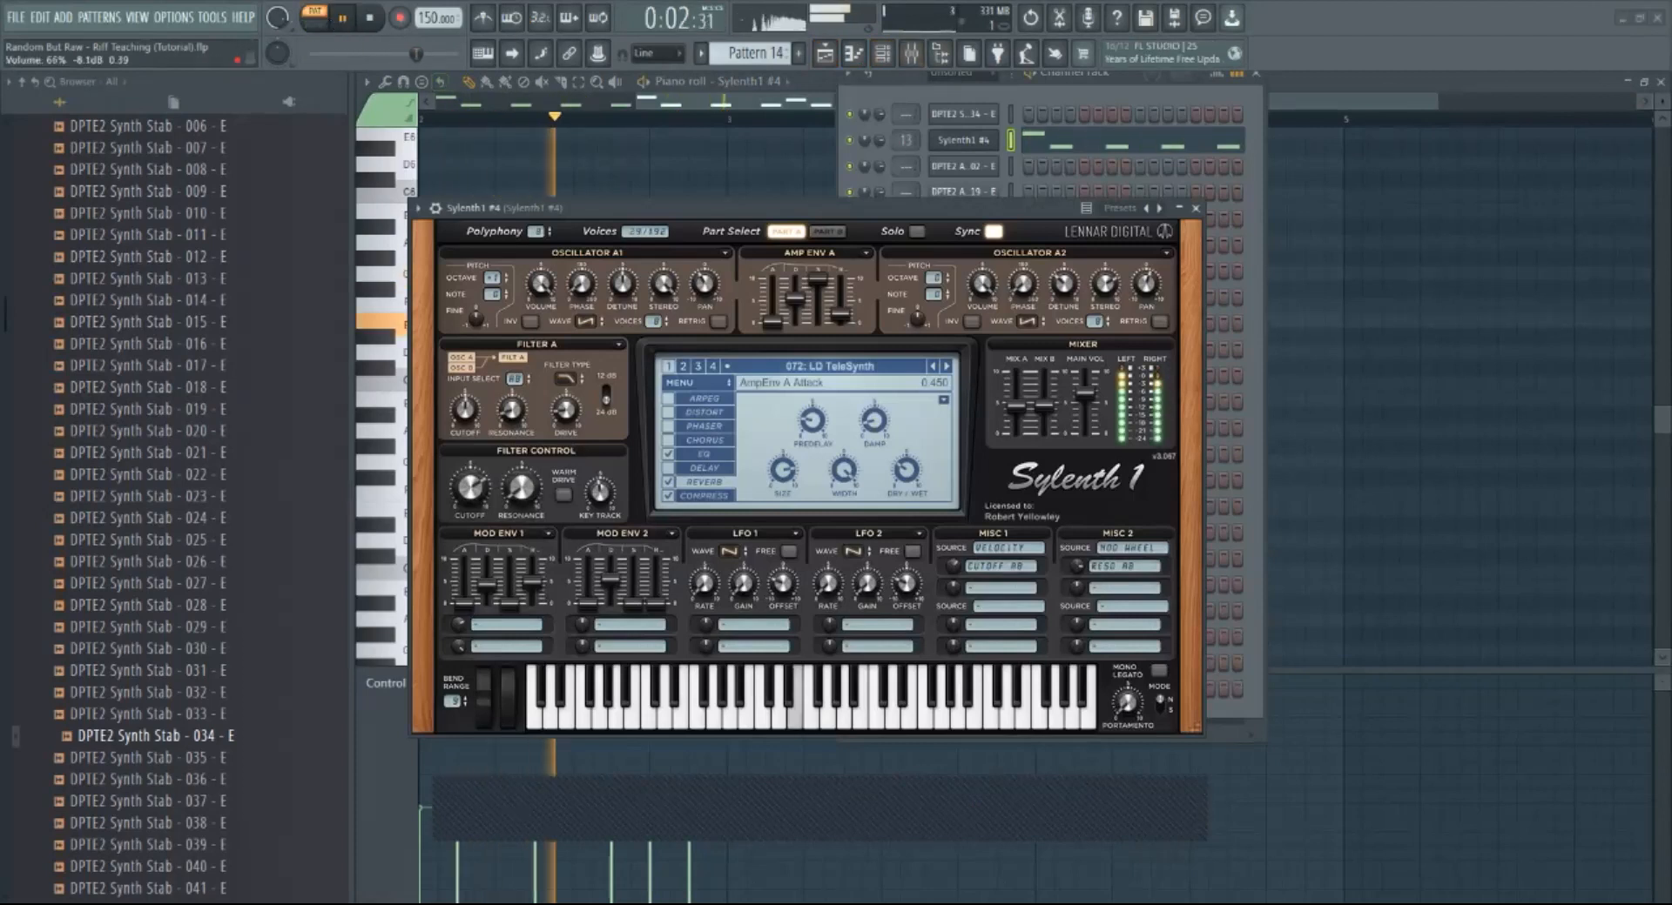
pyautogui.moveTo(879, 140); pyautogui.dragTo(879, 102)
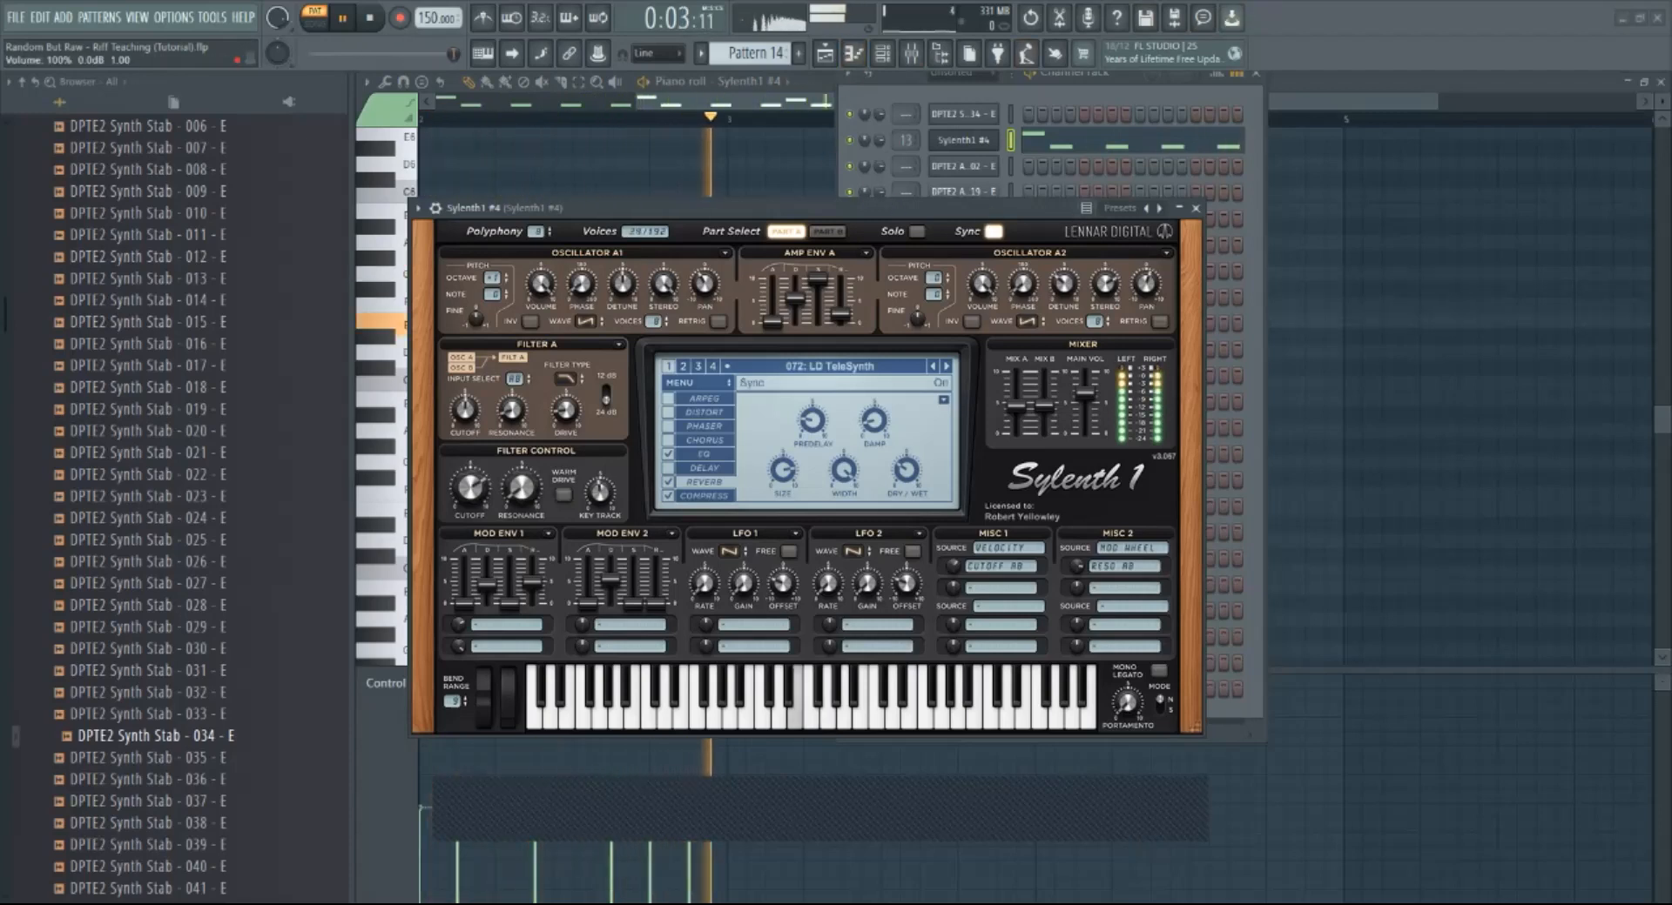
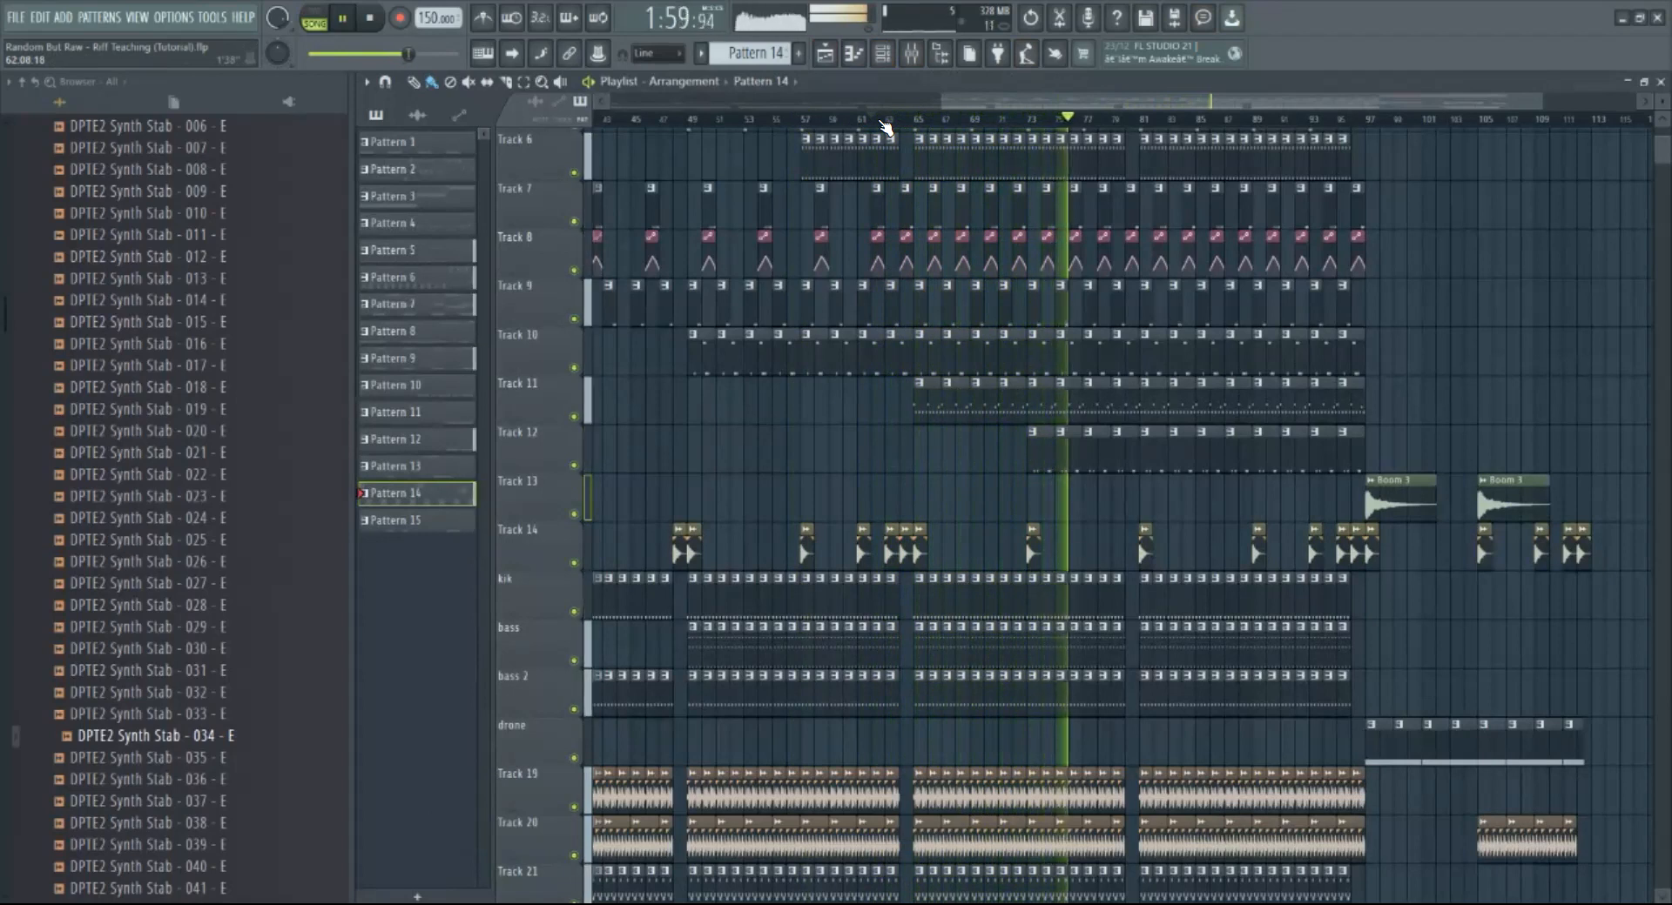
# Step: Remove the middle C5 note from Pattern 15, shorten its last note, and play the arrangement from bar 73
pyautogui.press('space')
pyautogui.doubleClick(1044, 470)
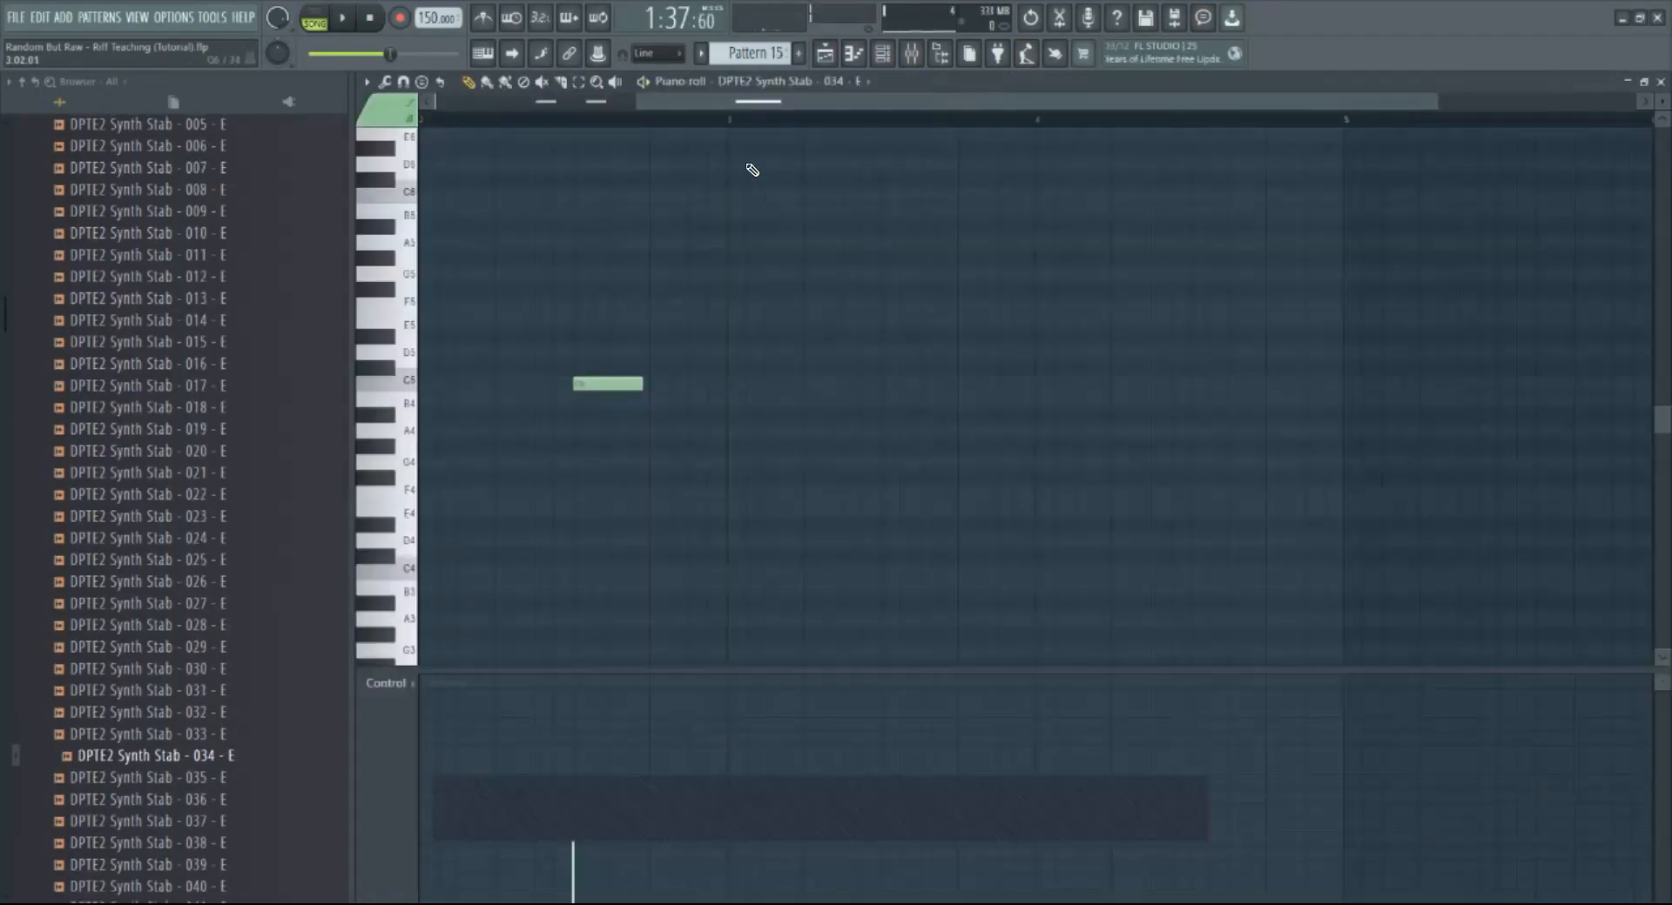
pyautogui.moveTo(790, 101); pyautogui.dragTo(379, 148)
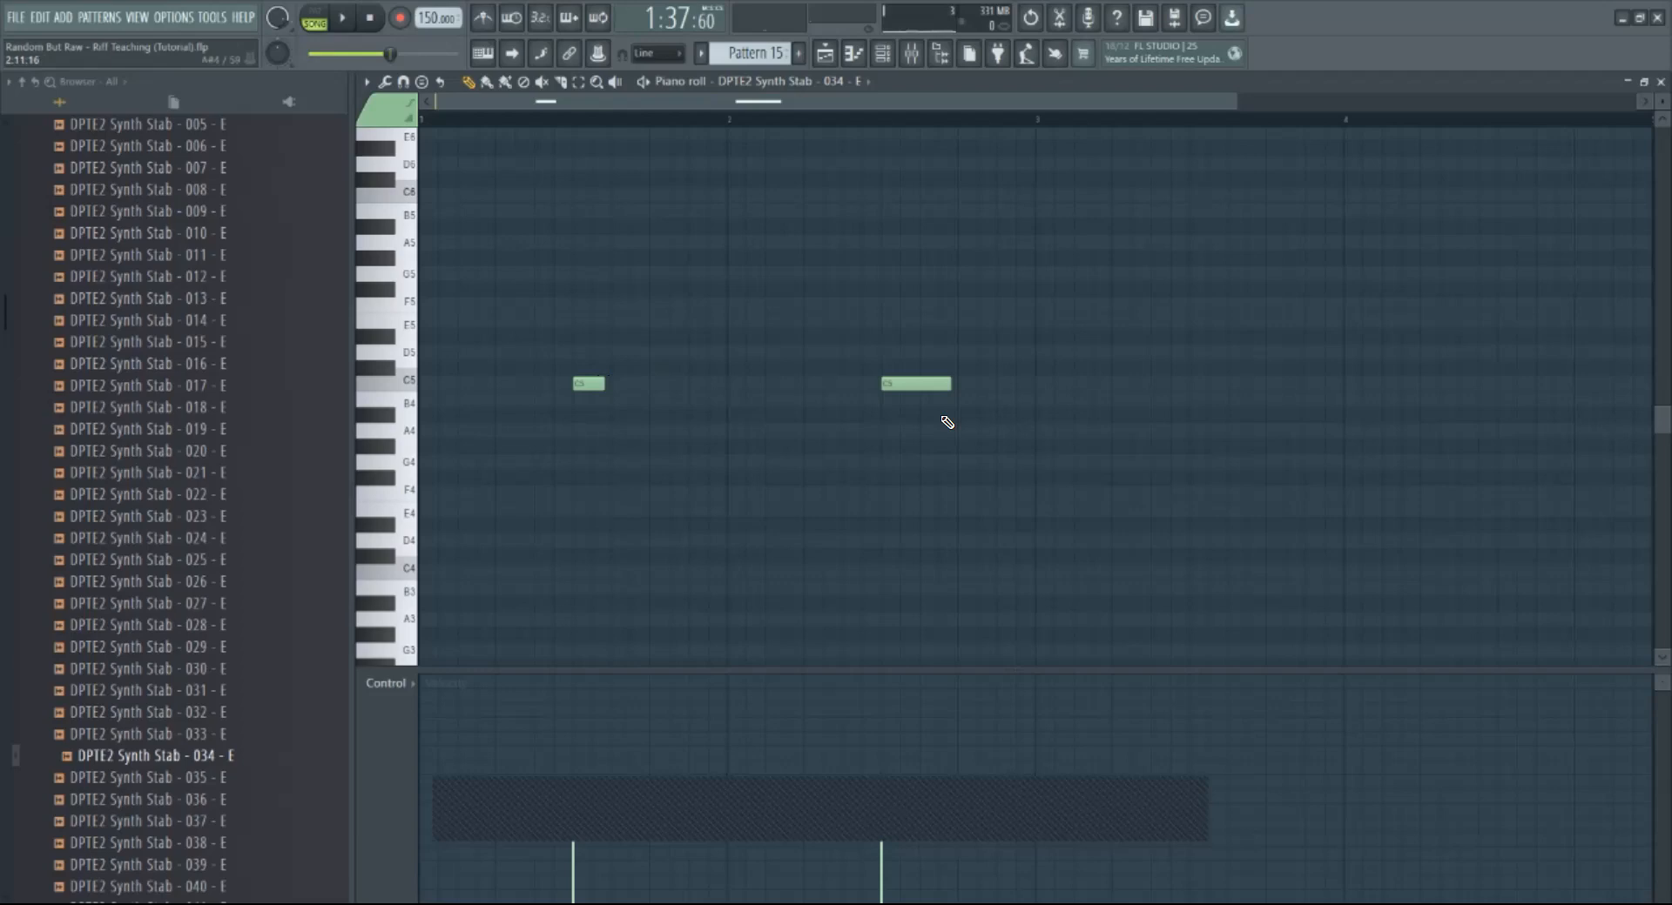
pyautogui.click(825, 54)
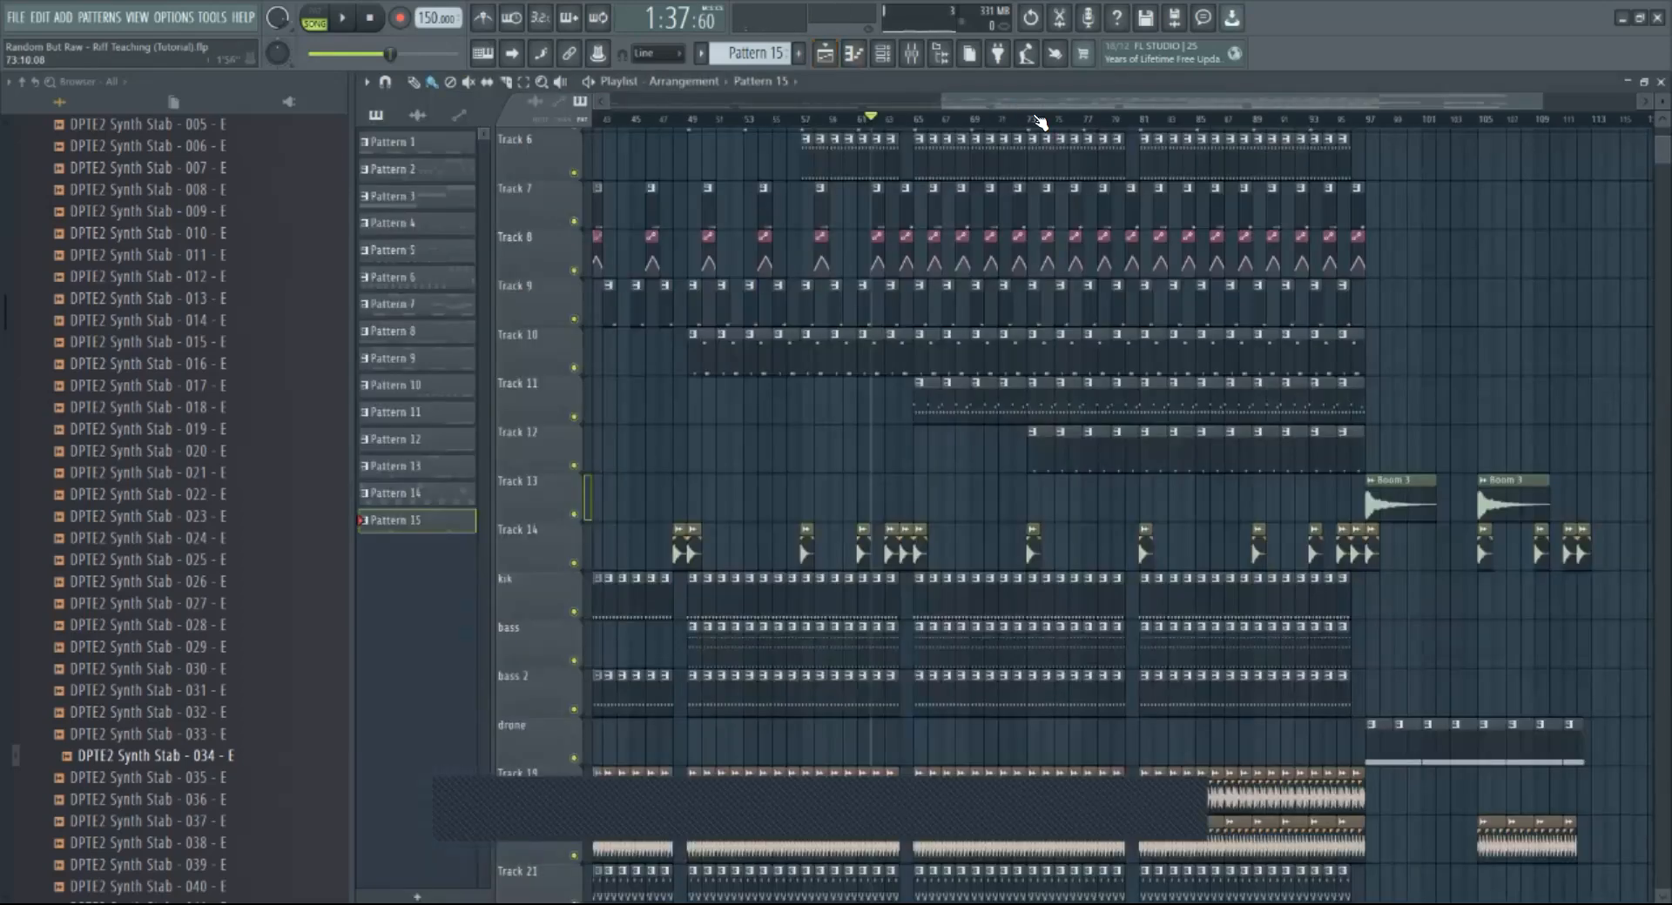
pyautogui.doubleClick(1040, 426)
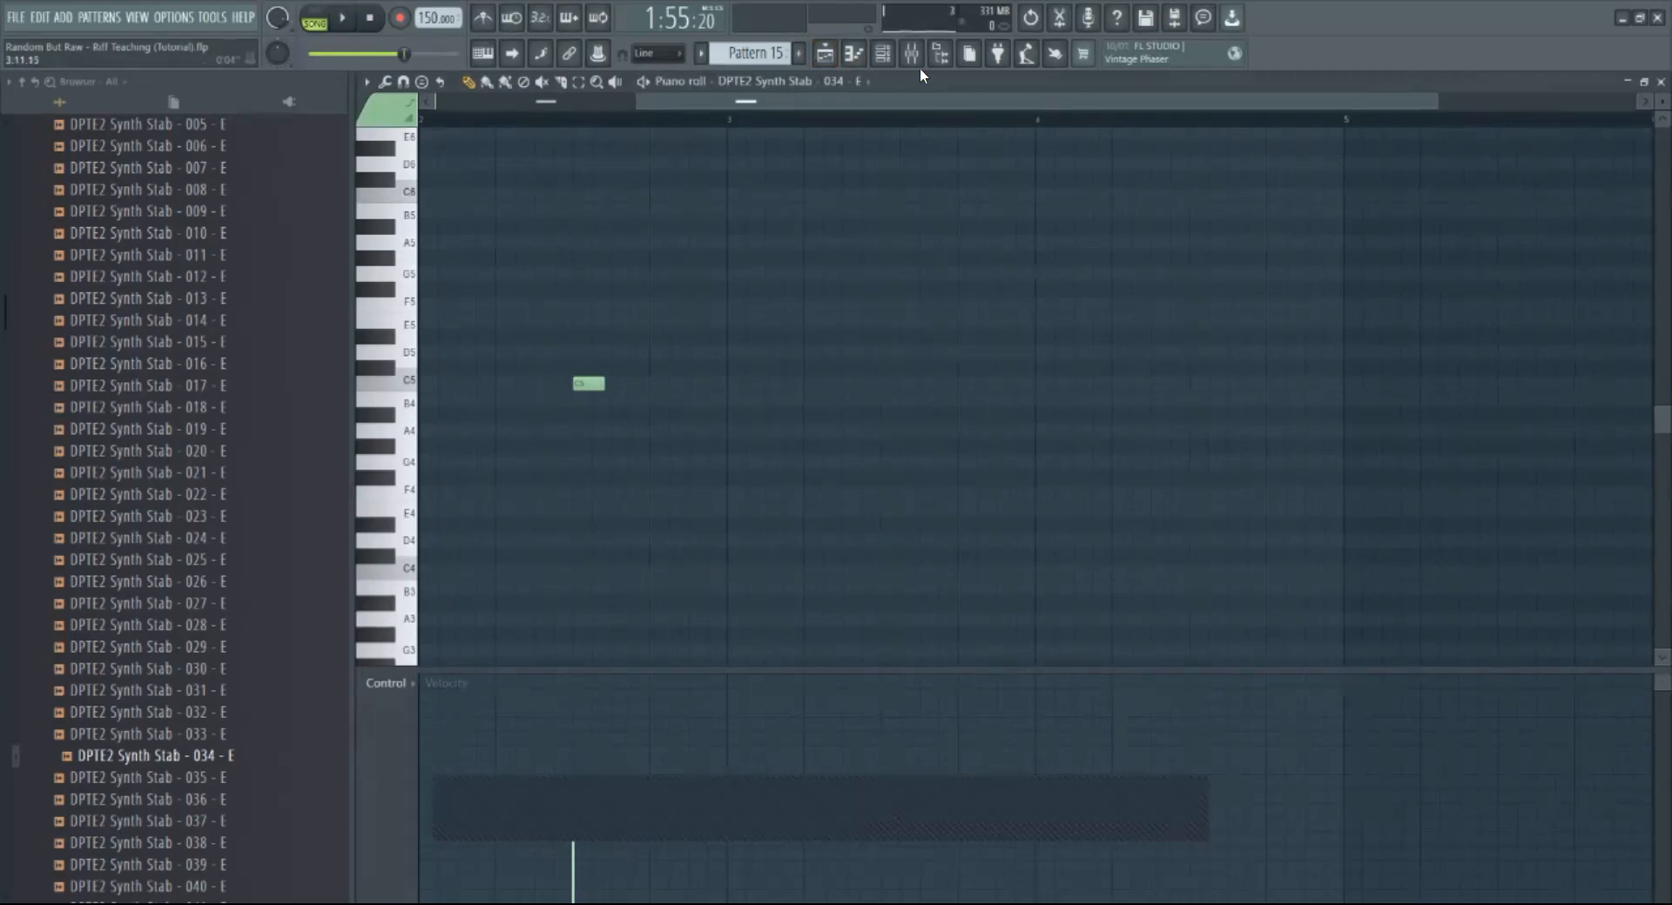
pyautogui.click(823, 55)
pyautogui.press('space')
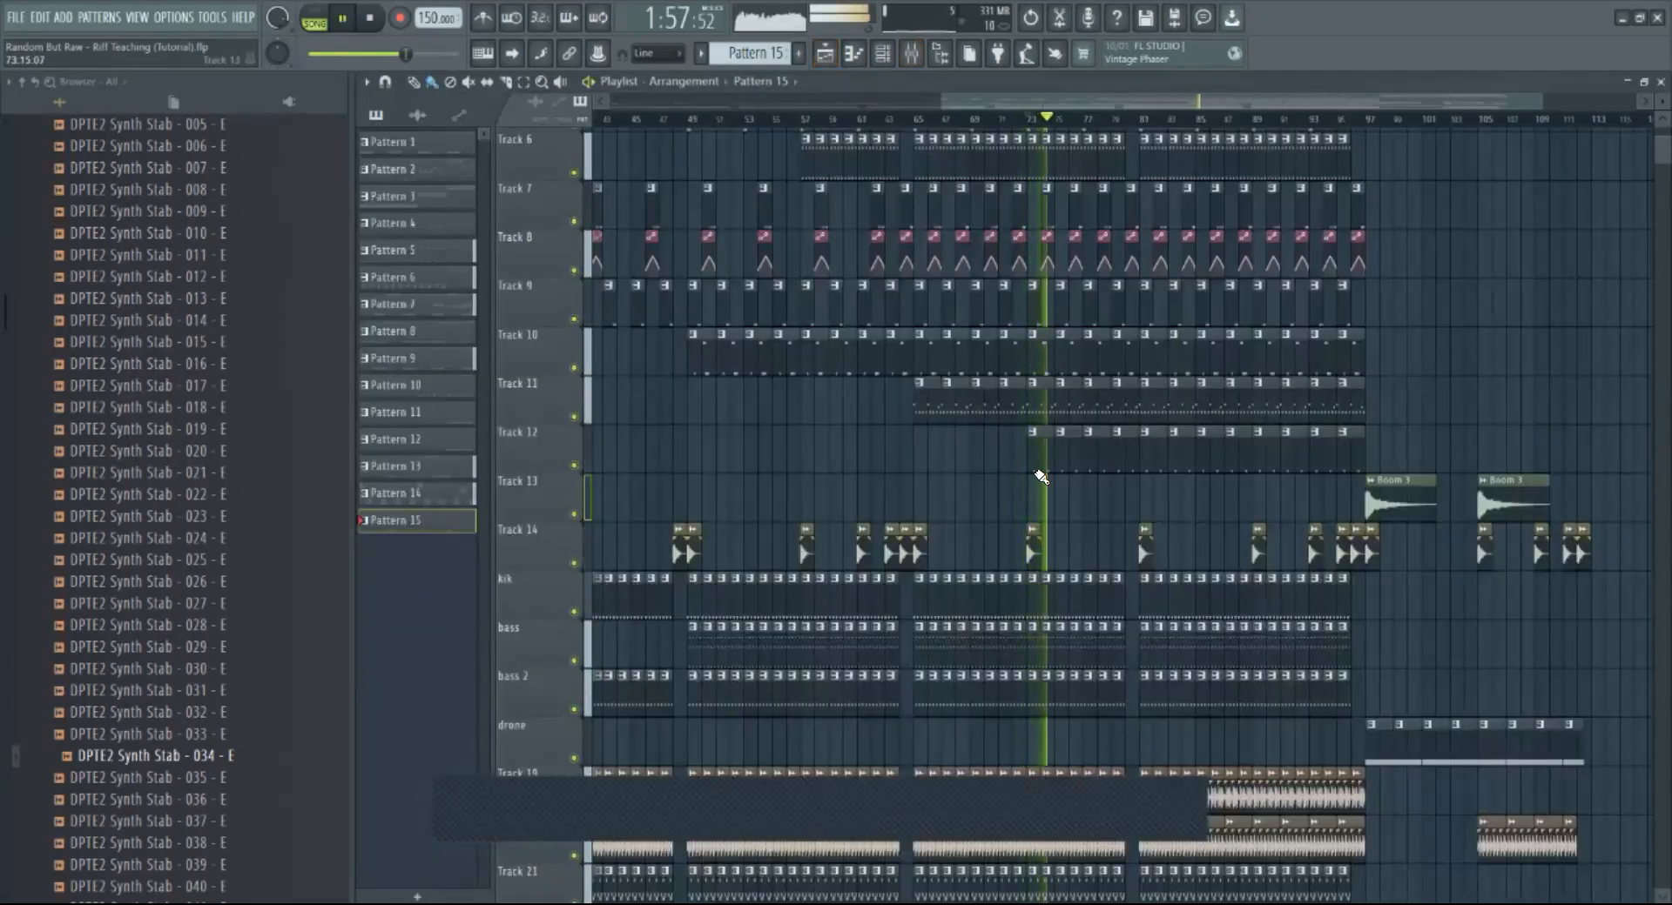
# Step: Slightly lengthen both remaining C5 notes in Pattern 15 during playback and return to the playlist
pyautogui.doubleClick(1040, 430)
pyautogui.moveTo(605, 383); pyautogui.dragTo(623, 382)
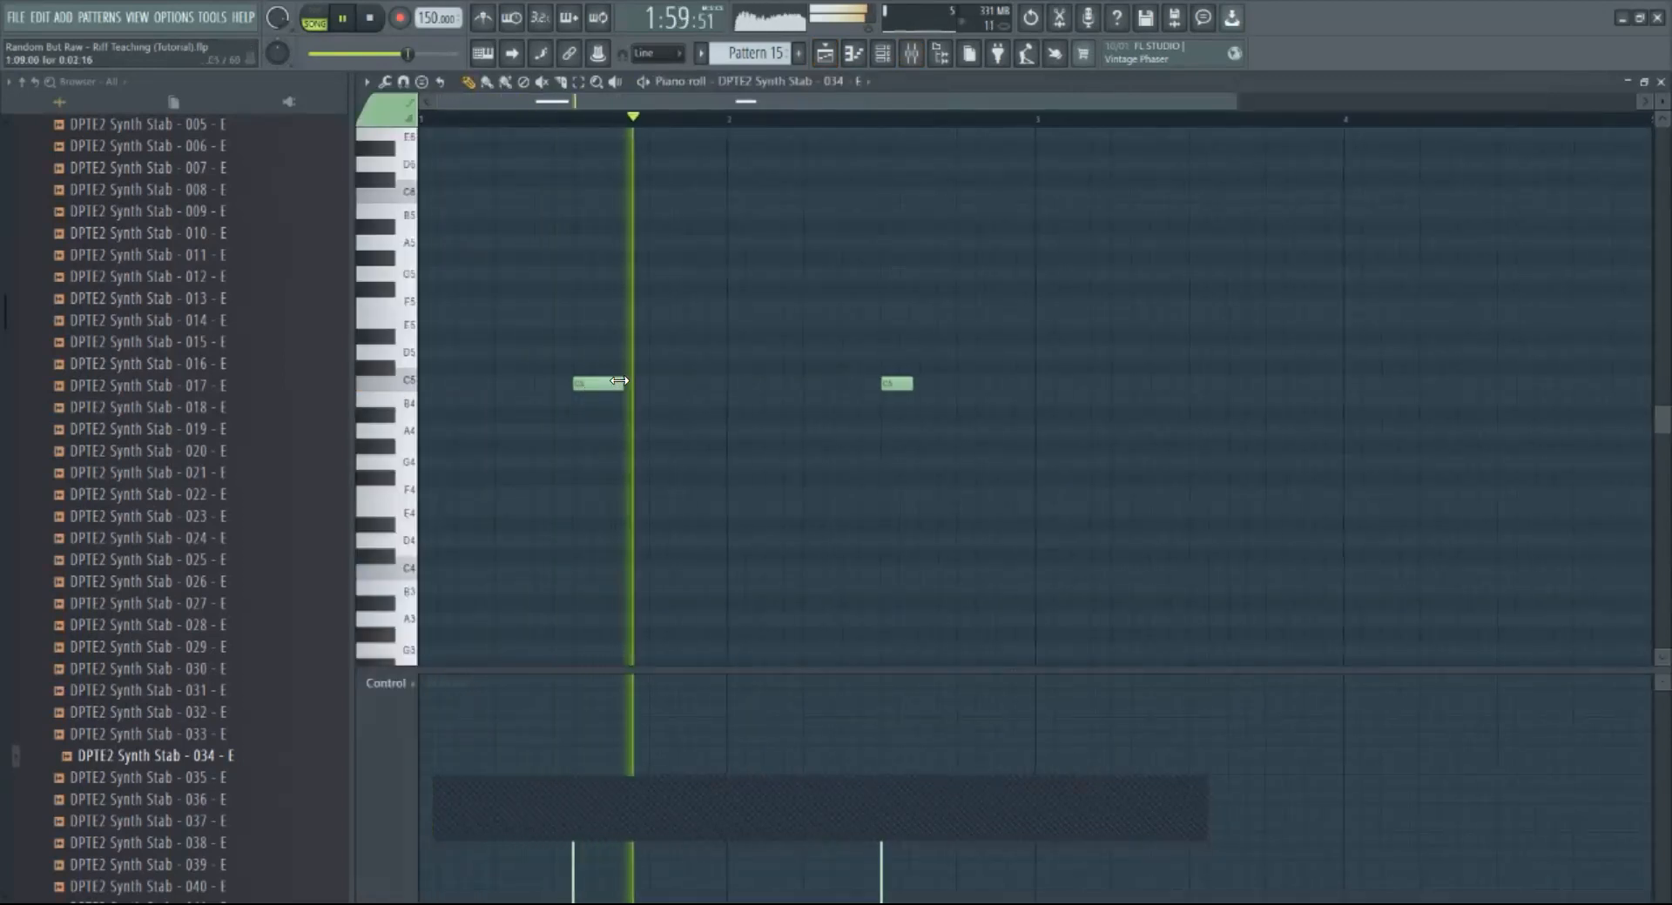
pyautogui.moveTo(913, 383); pyautogui.dragTo(931, 383)
pyautogui.click(824, 54)
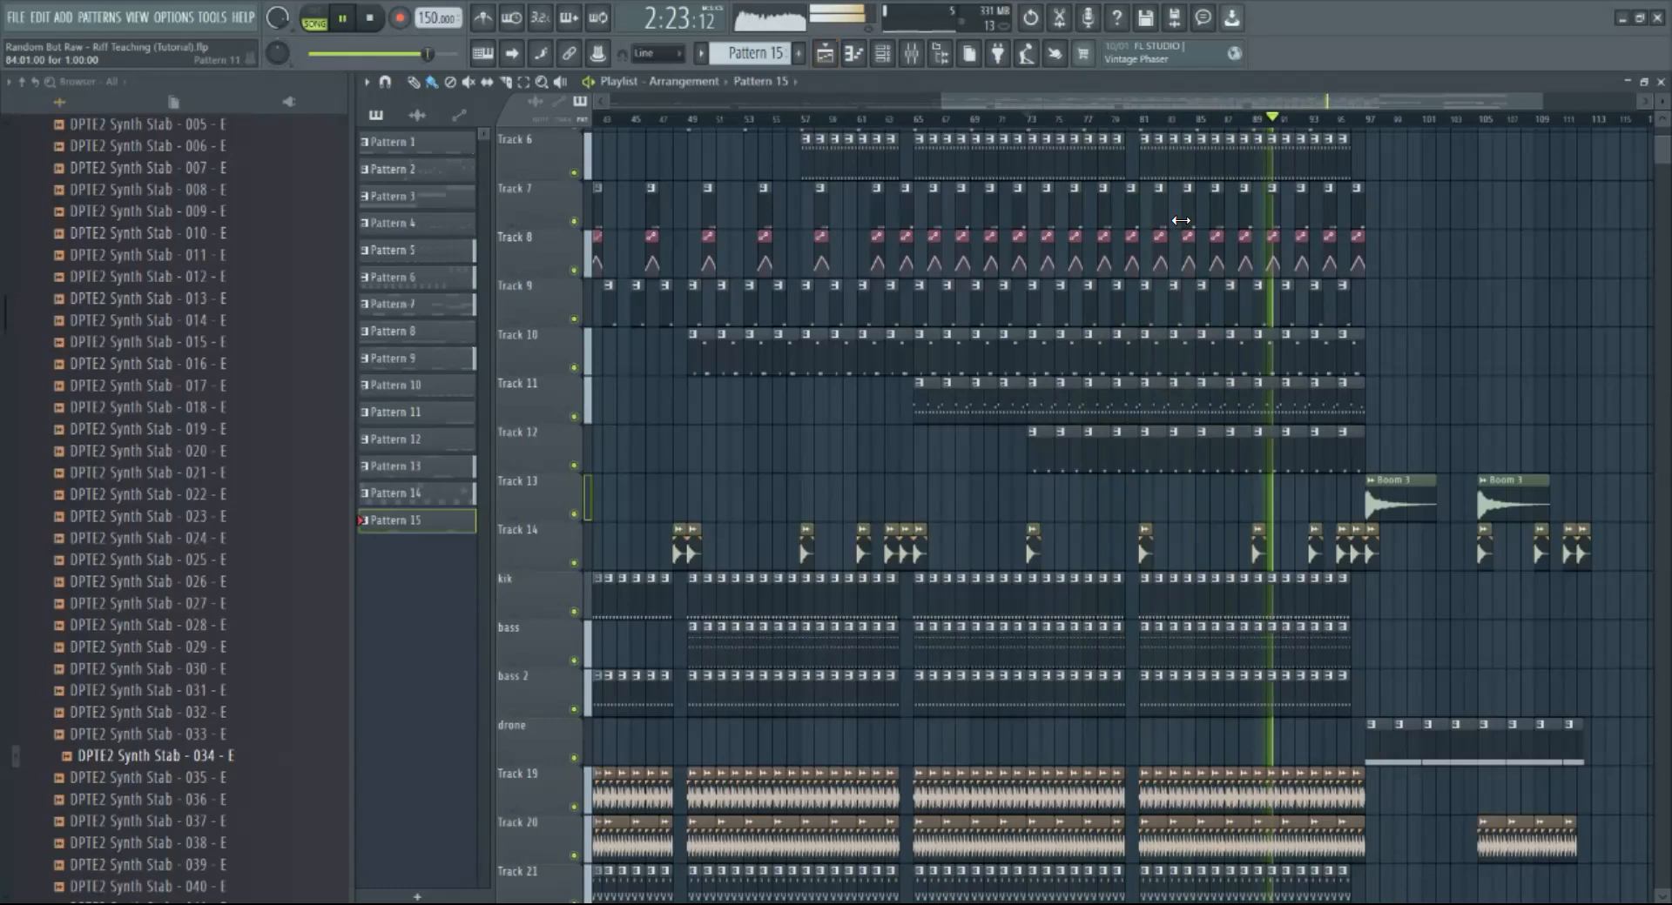
# Step: Stop playback and copy the Track 7 to Track 12 clips from bar 81 onward so they continue from bar 97 to bar 113
pyautogui.scroll(-3, 1361, 100)
pyautogui.scroll(3, 1306, 439)
pyautogui.scroll(-3, 1293, 435)
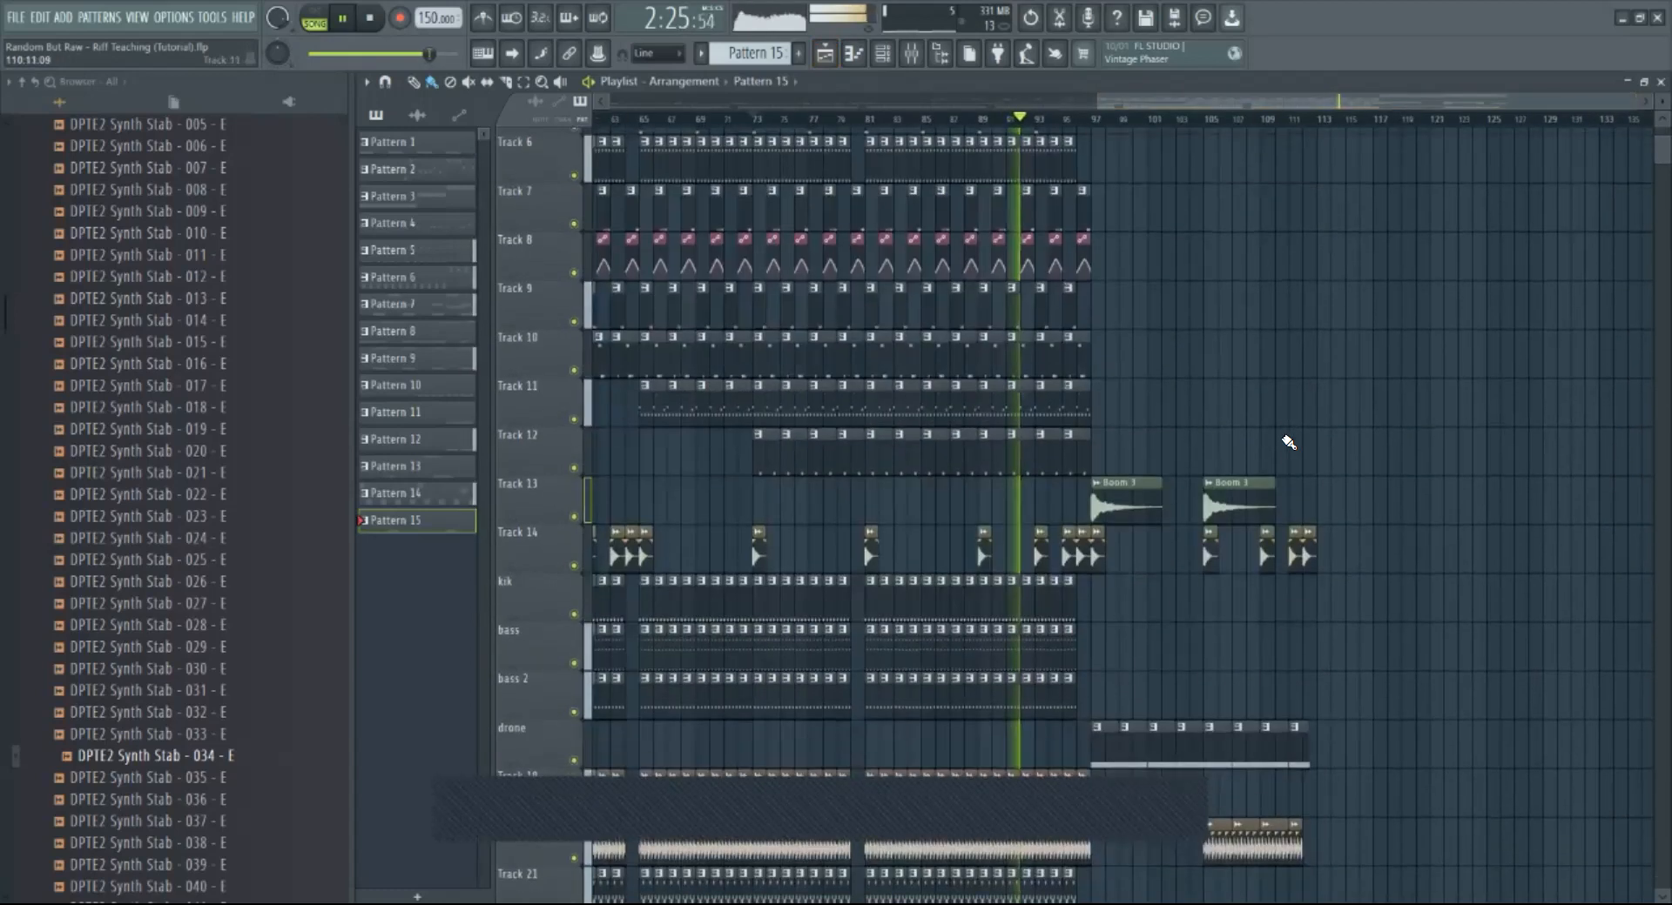
pyautogui.press('space')
pyautogui.scroll(2, 1202, 296)
pyautogui.moveTo(1112, 389); pyautogui.dragTo(865, 566)
pyautogui.moveTo(877, 436); pyautogui.dragTo(1115, 425)
# Step: Play the extended arrangement from about bar 95, replay it from bar 81, and stop playback
pyautogui.click(1069, 119)
pyautogui.press('space')
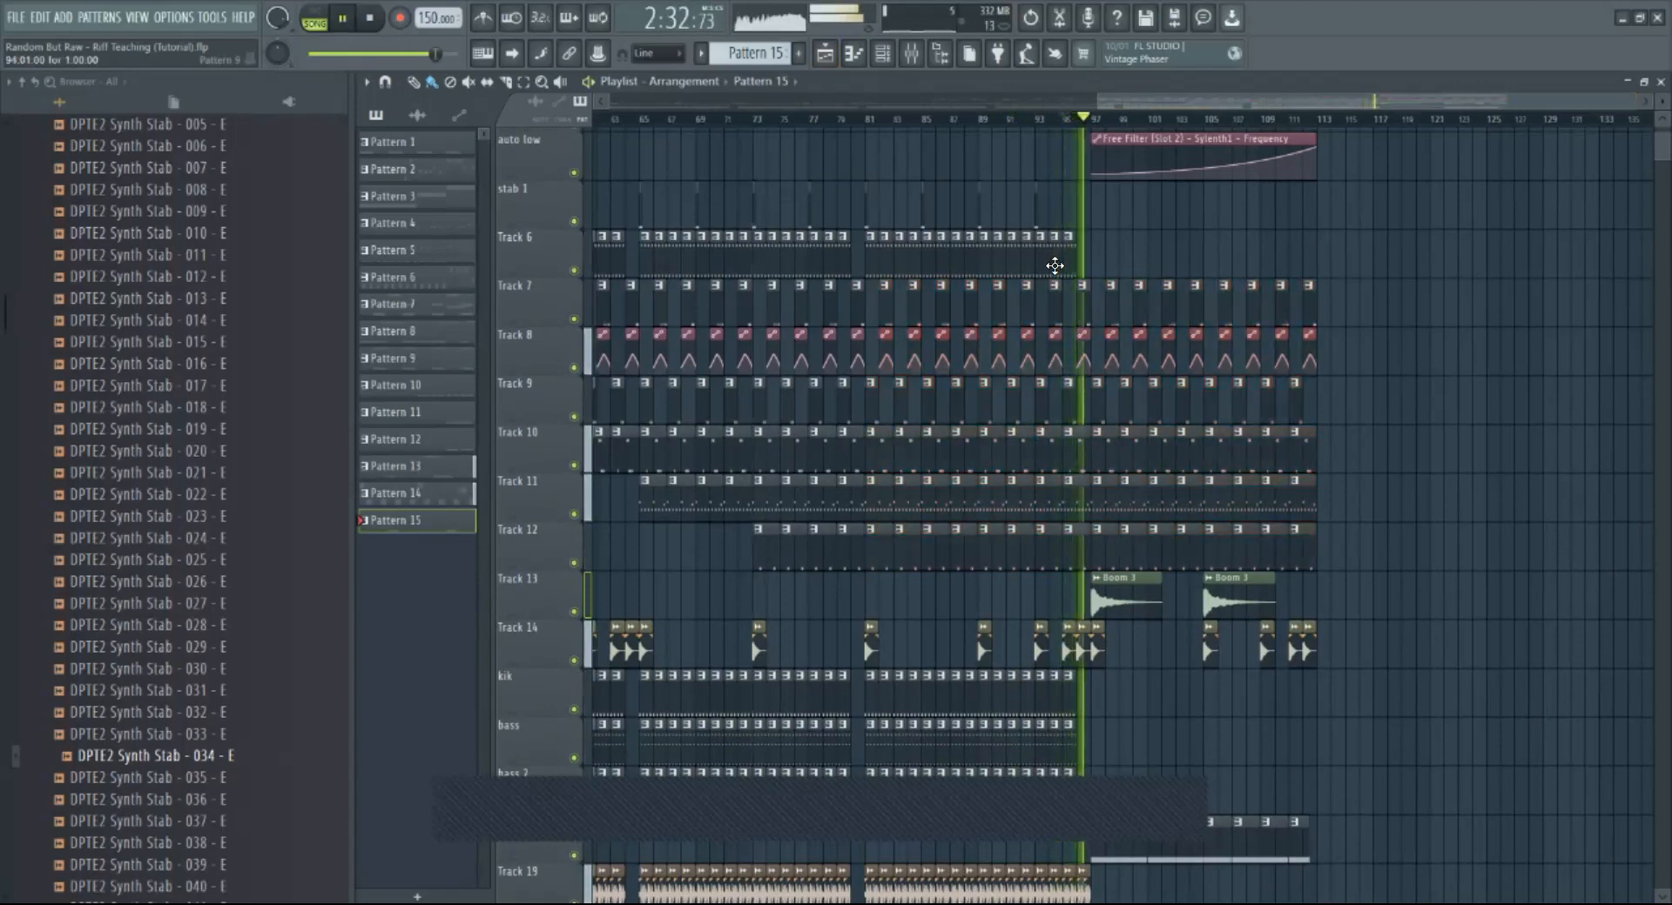
pyautogui.scroll(3, 1076, 275)
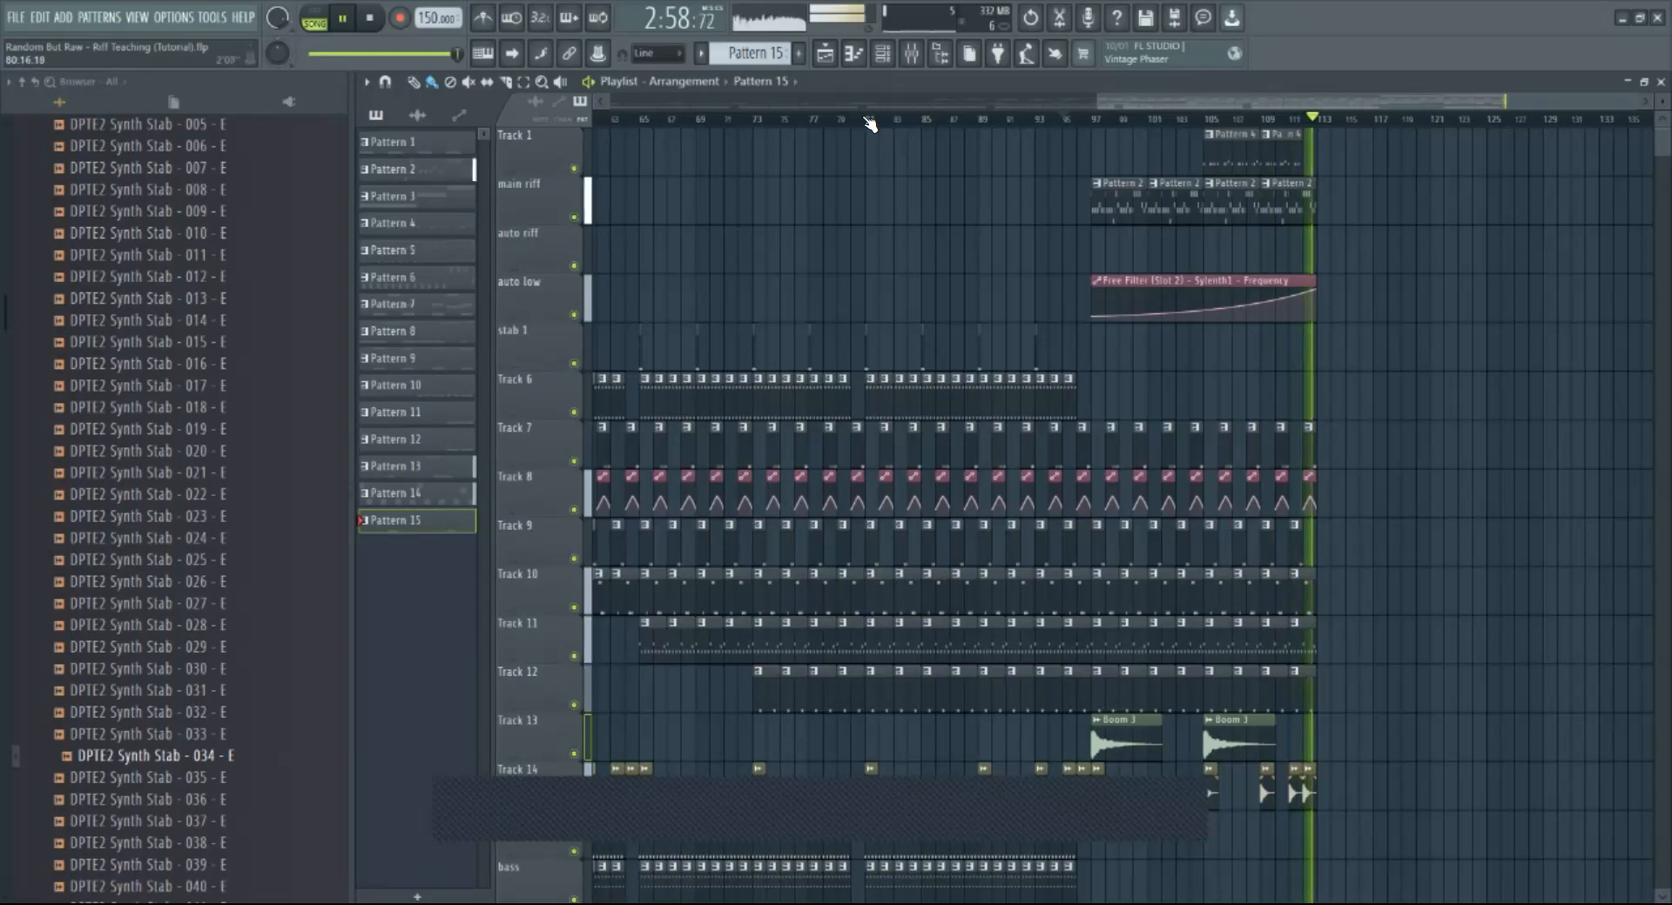
pyautogui.click(868, 120)
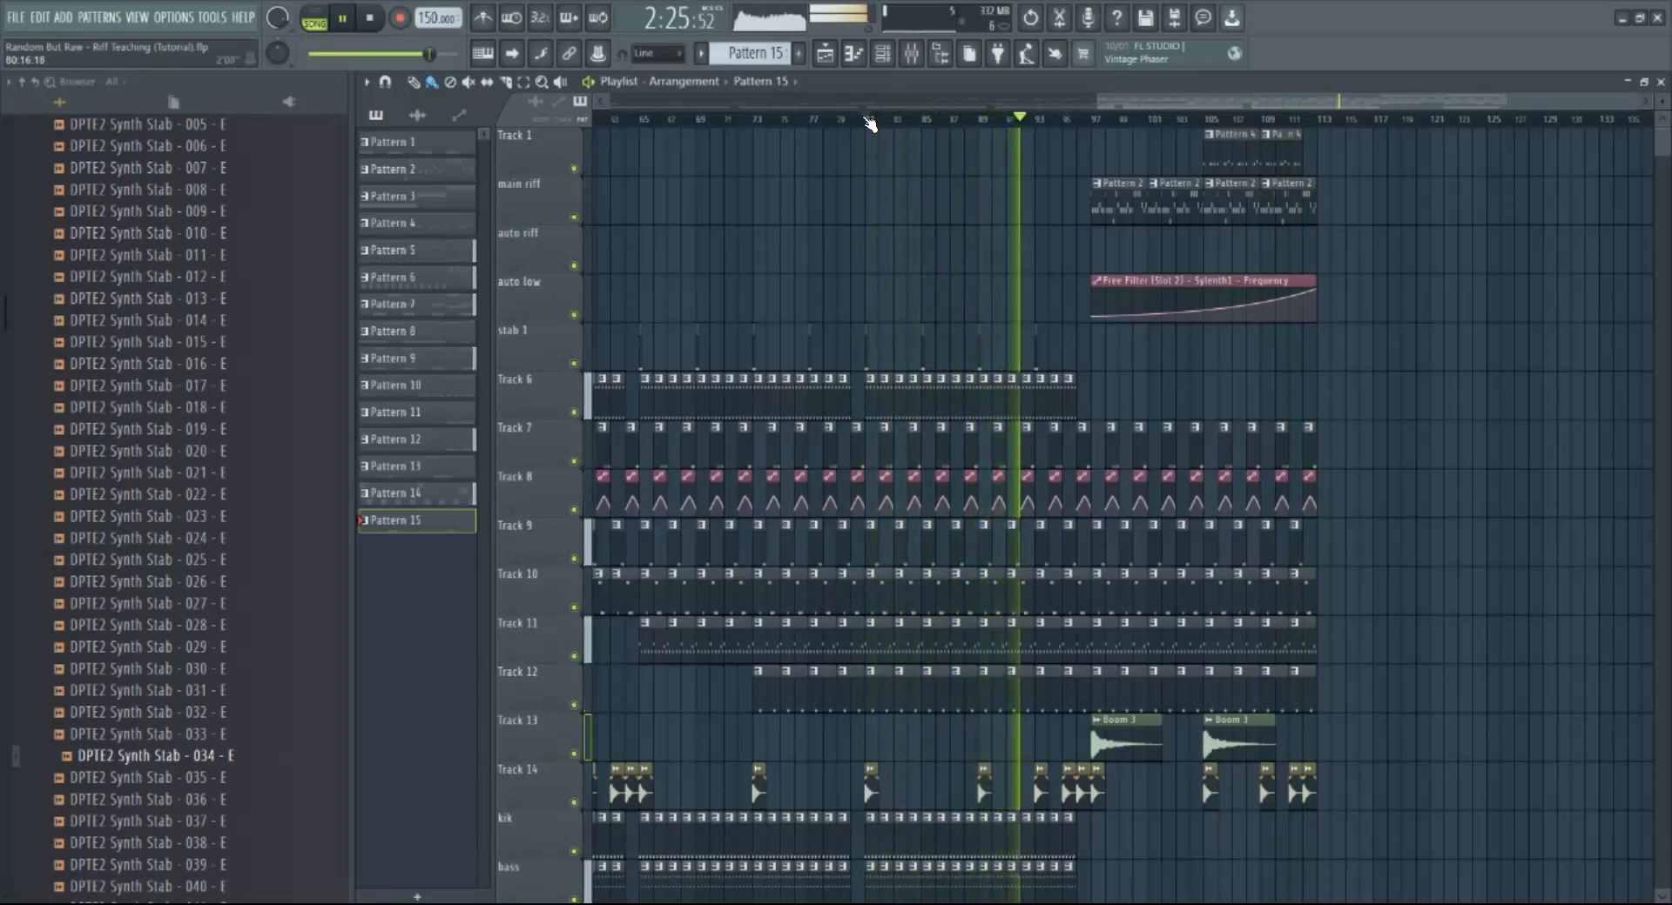
pyautogui.press('space')
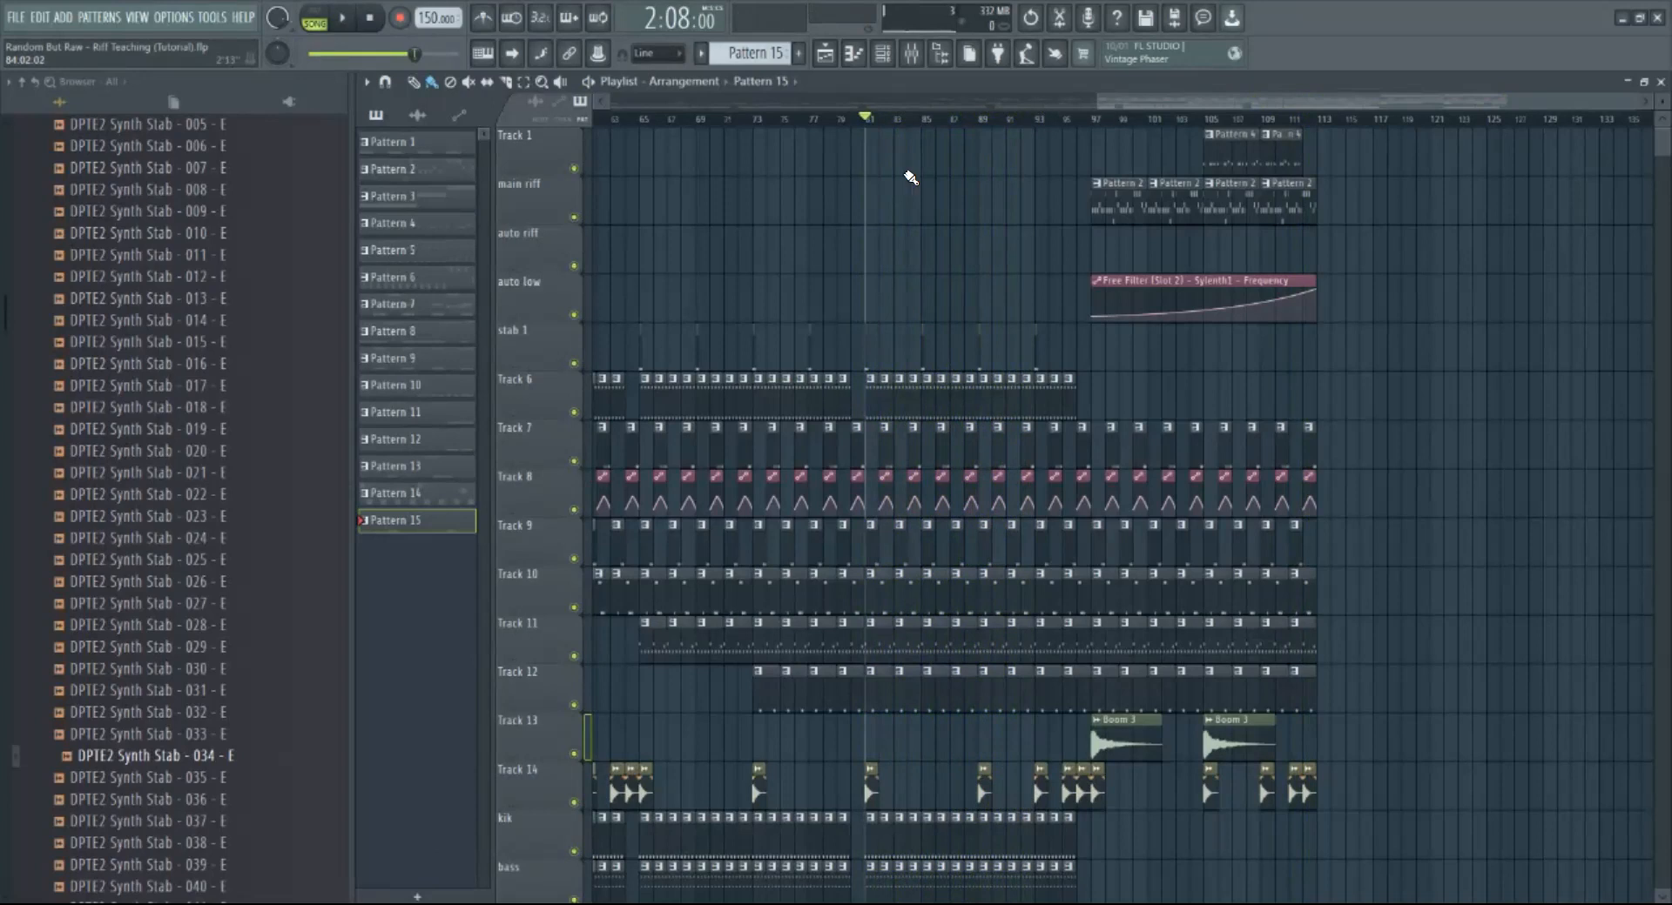
# Step: Select the time range from bar 81 to bar 85 on the playlist timeline
pyautogui.moveTo(860, 119); pyautogui.dragTo(988, 116)
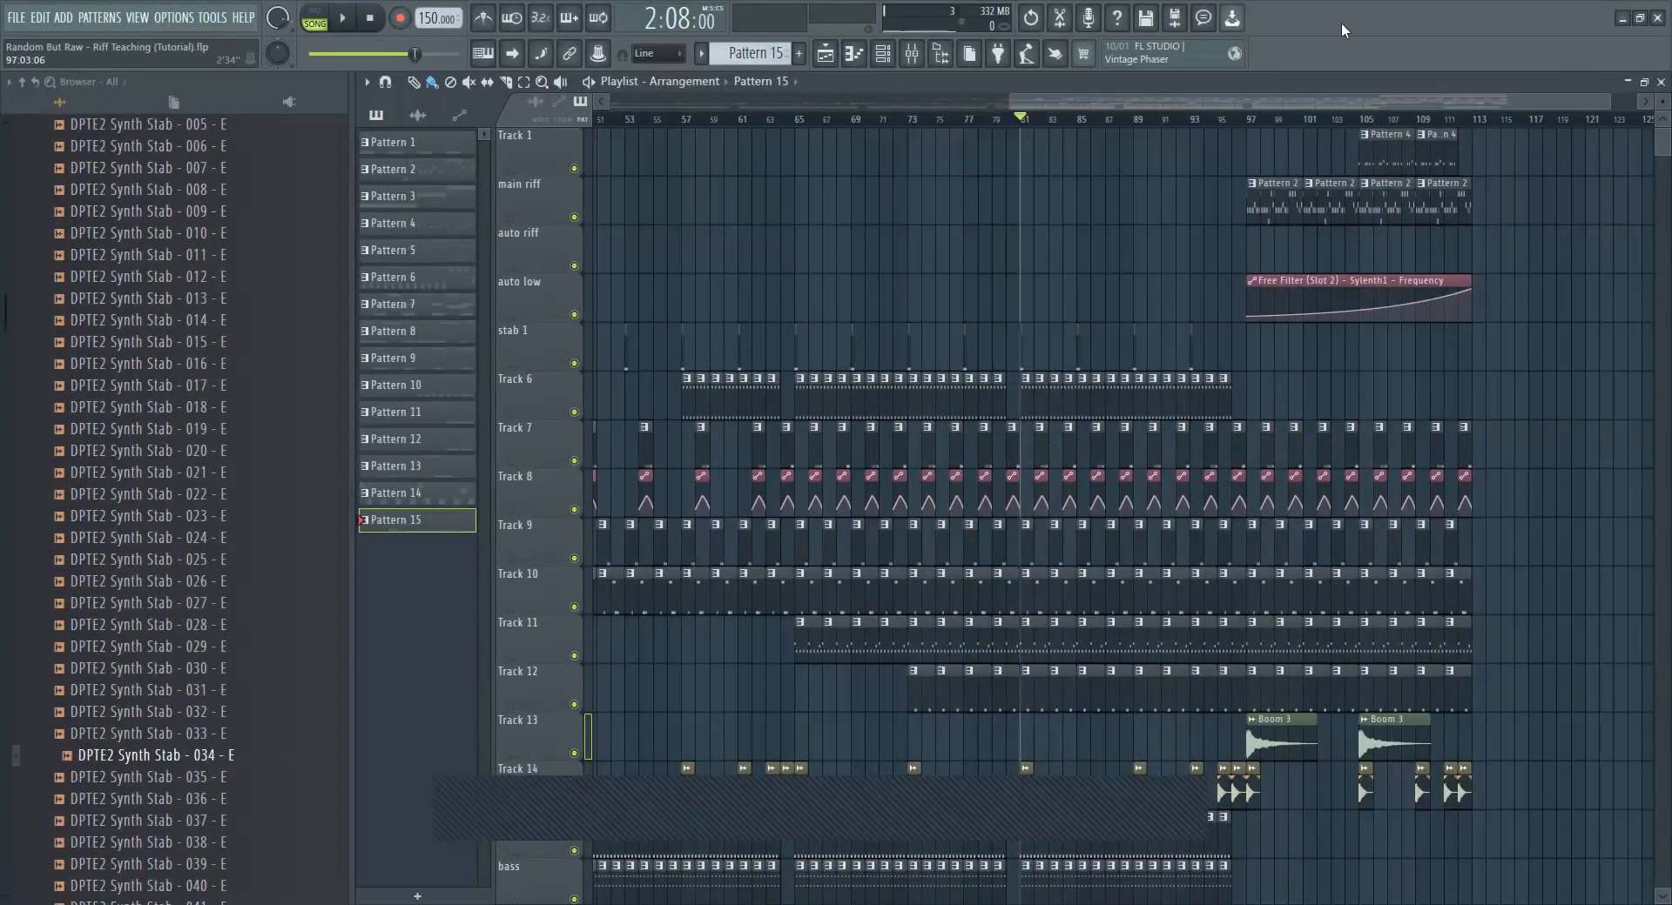
pyautogui.moveTo(1609, 102); pyautogui.dragTo(1387, 108)
pyautogui.moveTo(845, 125); pyautogui.dragTo(1005, 123)
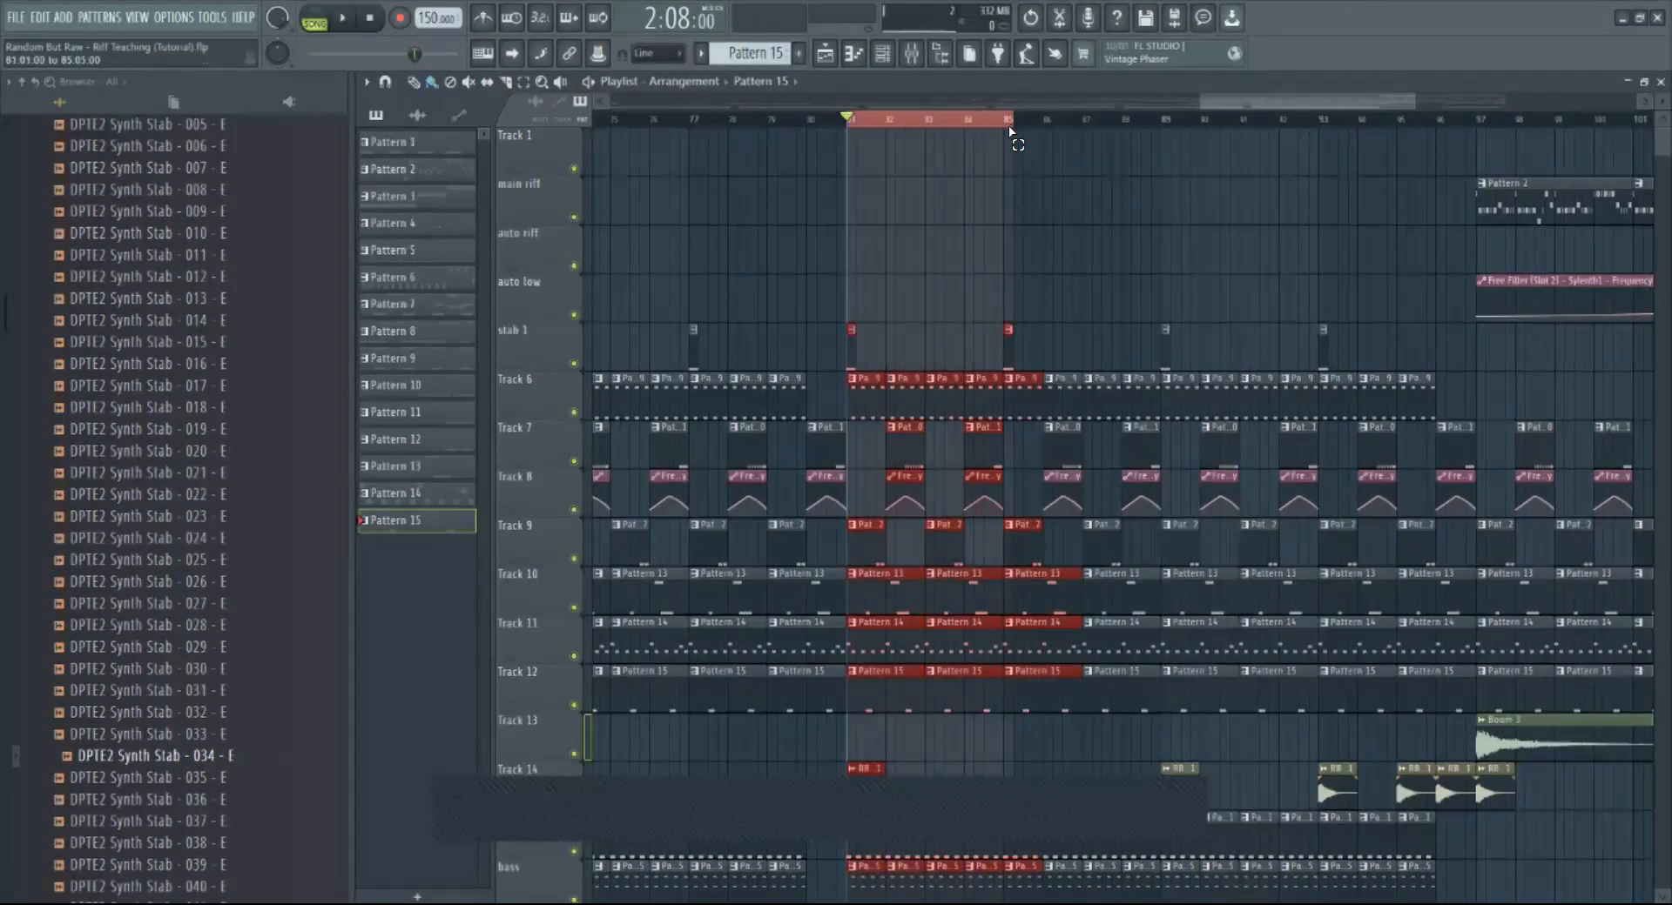
# Step: Leave only Tracks 6 to 12 unmuted in the playlist and turn on the metronome
pyautogui.rightClick(574, 411)
pyautogui.rightClick(574, 461)
pyautogui.click(573, 509)
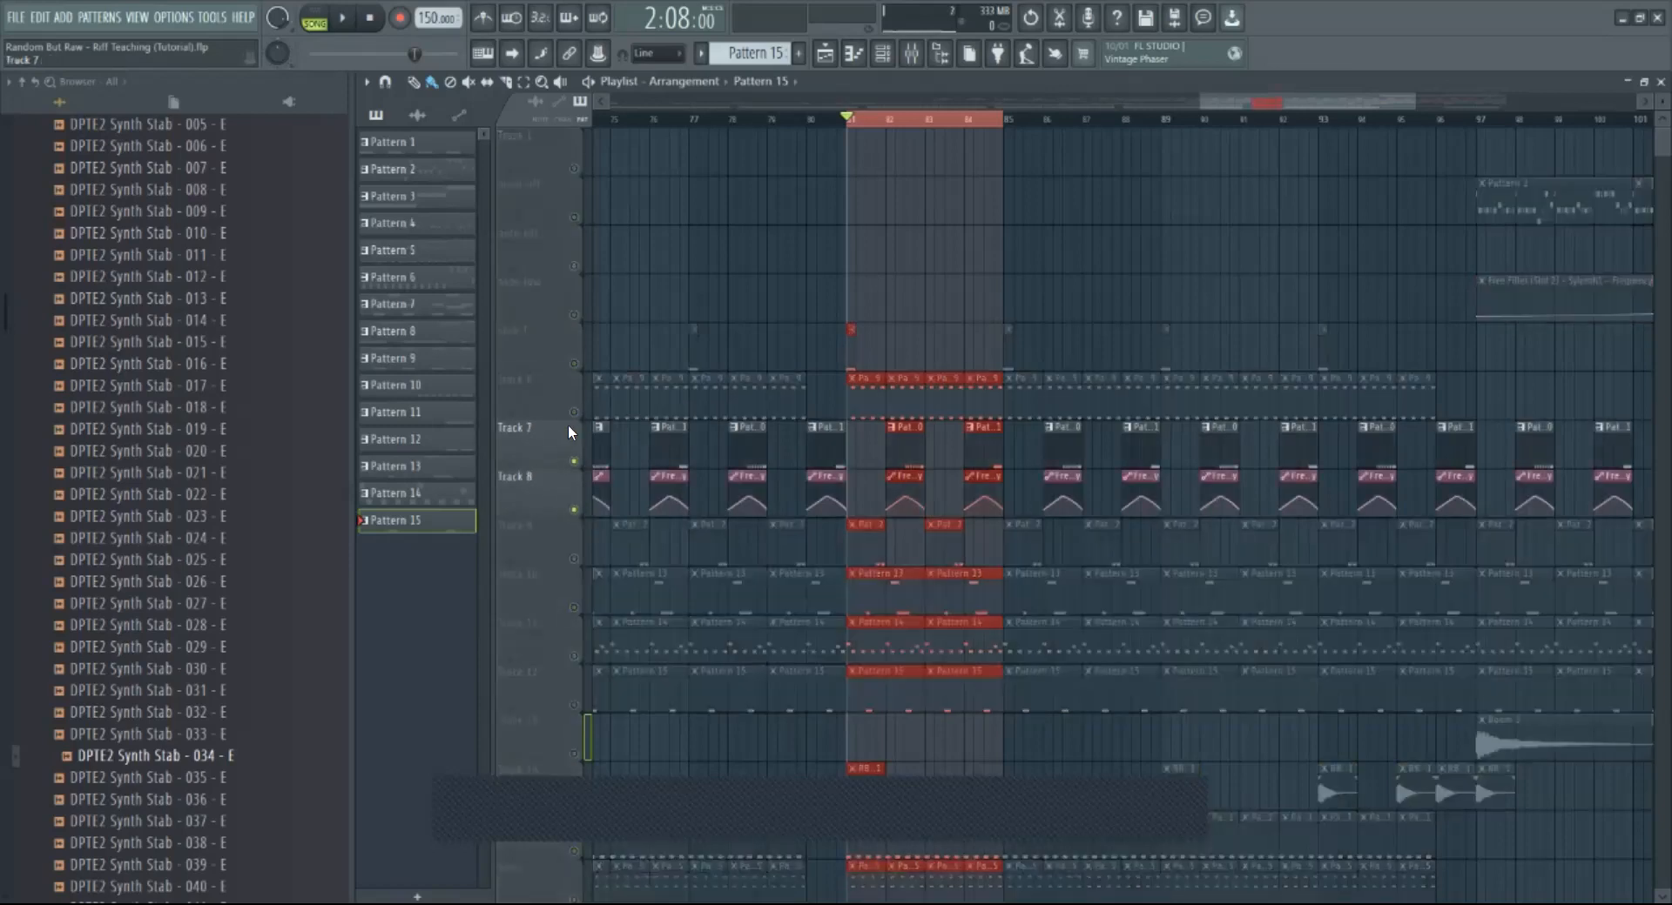
pyautogui.click(574, 413)
pyautogui.click(573, 558)
pyautogui.click(573, 607)
pyautogui.click(574, 656)
pyautogui.click(573, 704)
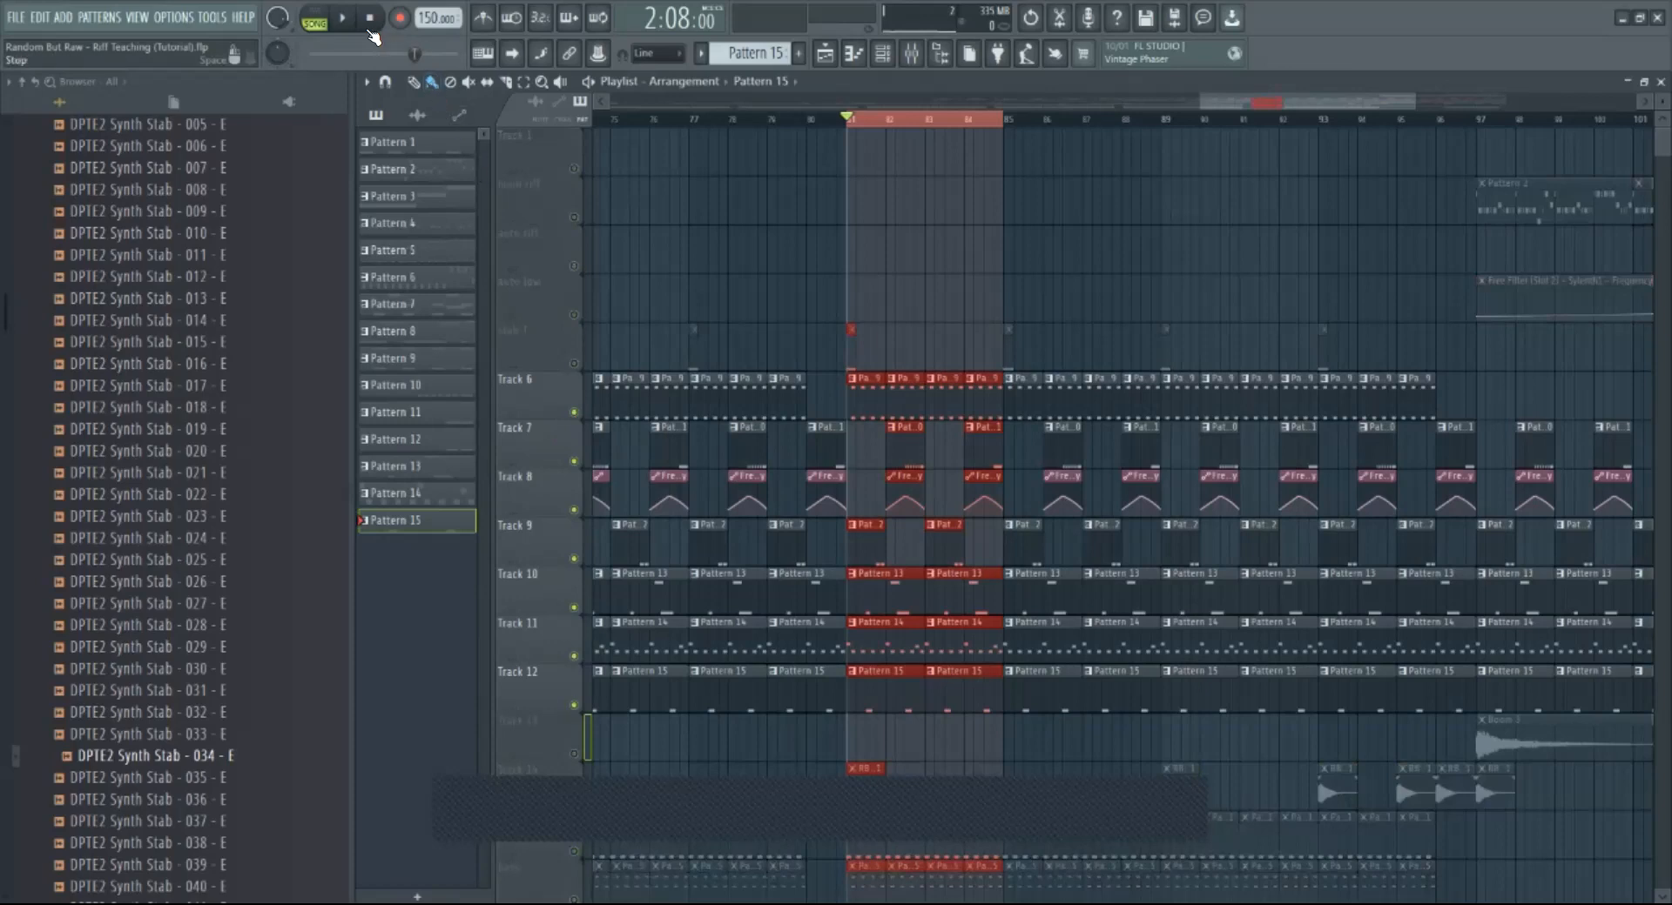
pyautogui.hotkey('ctrl', 'm')
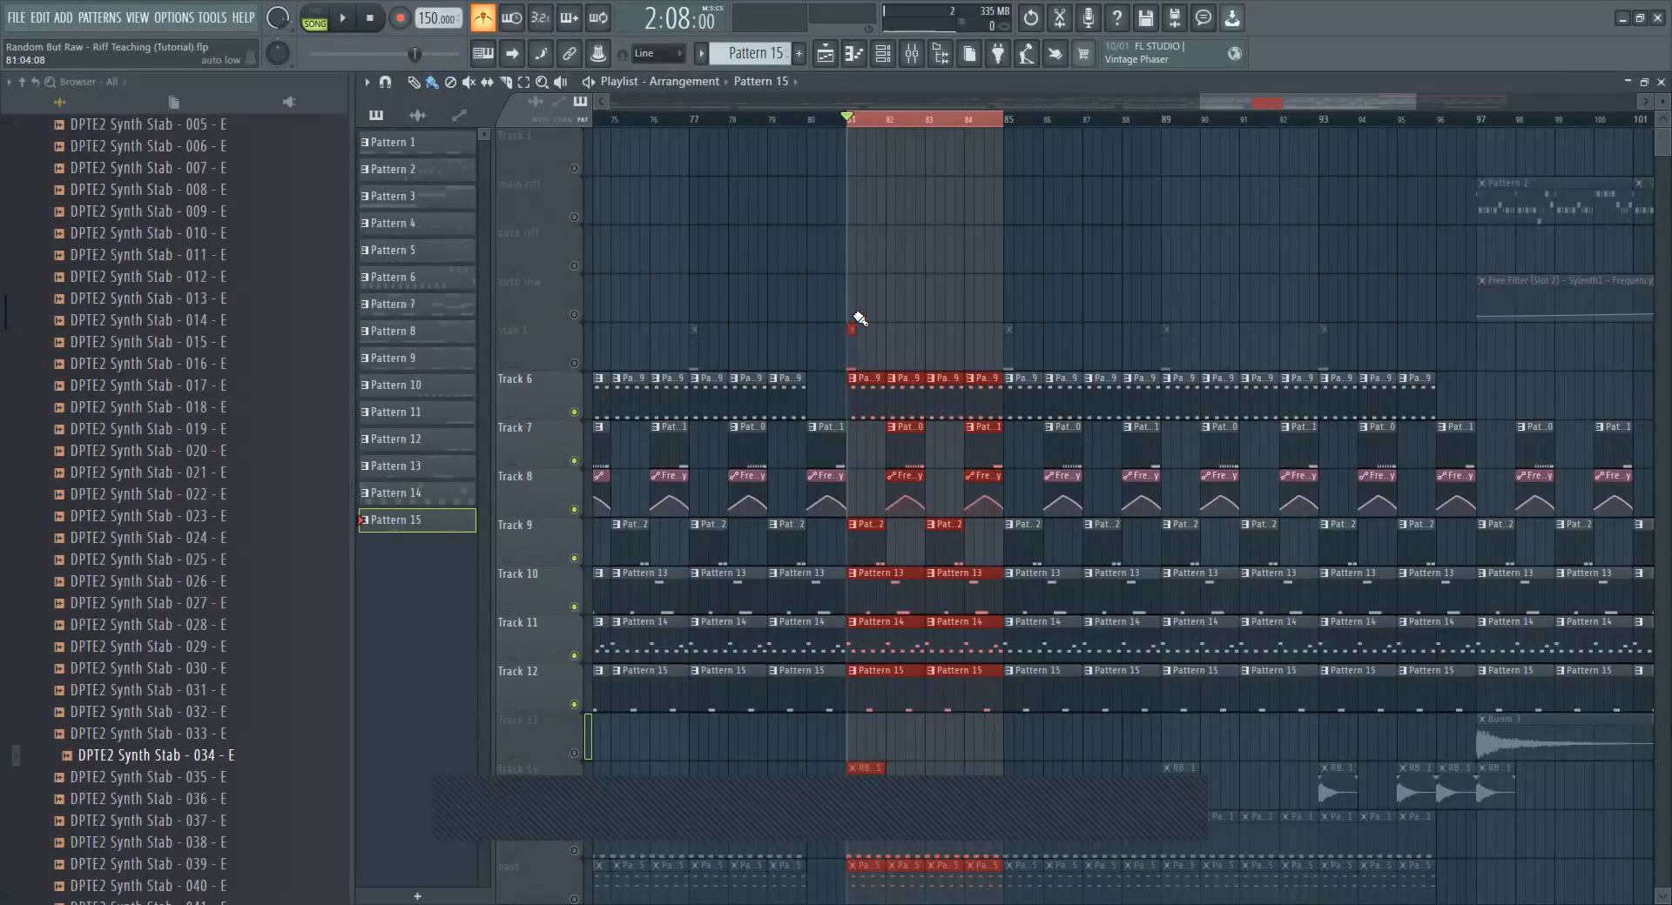
# Step: Rename playlist Track 11 as "hi lead"
pyautogui.scroll(-3, 859, 319)
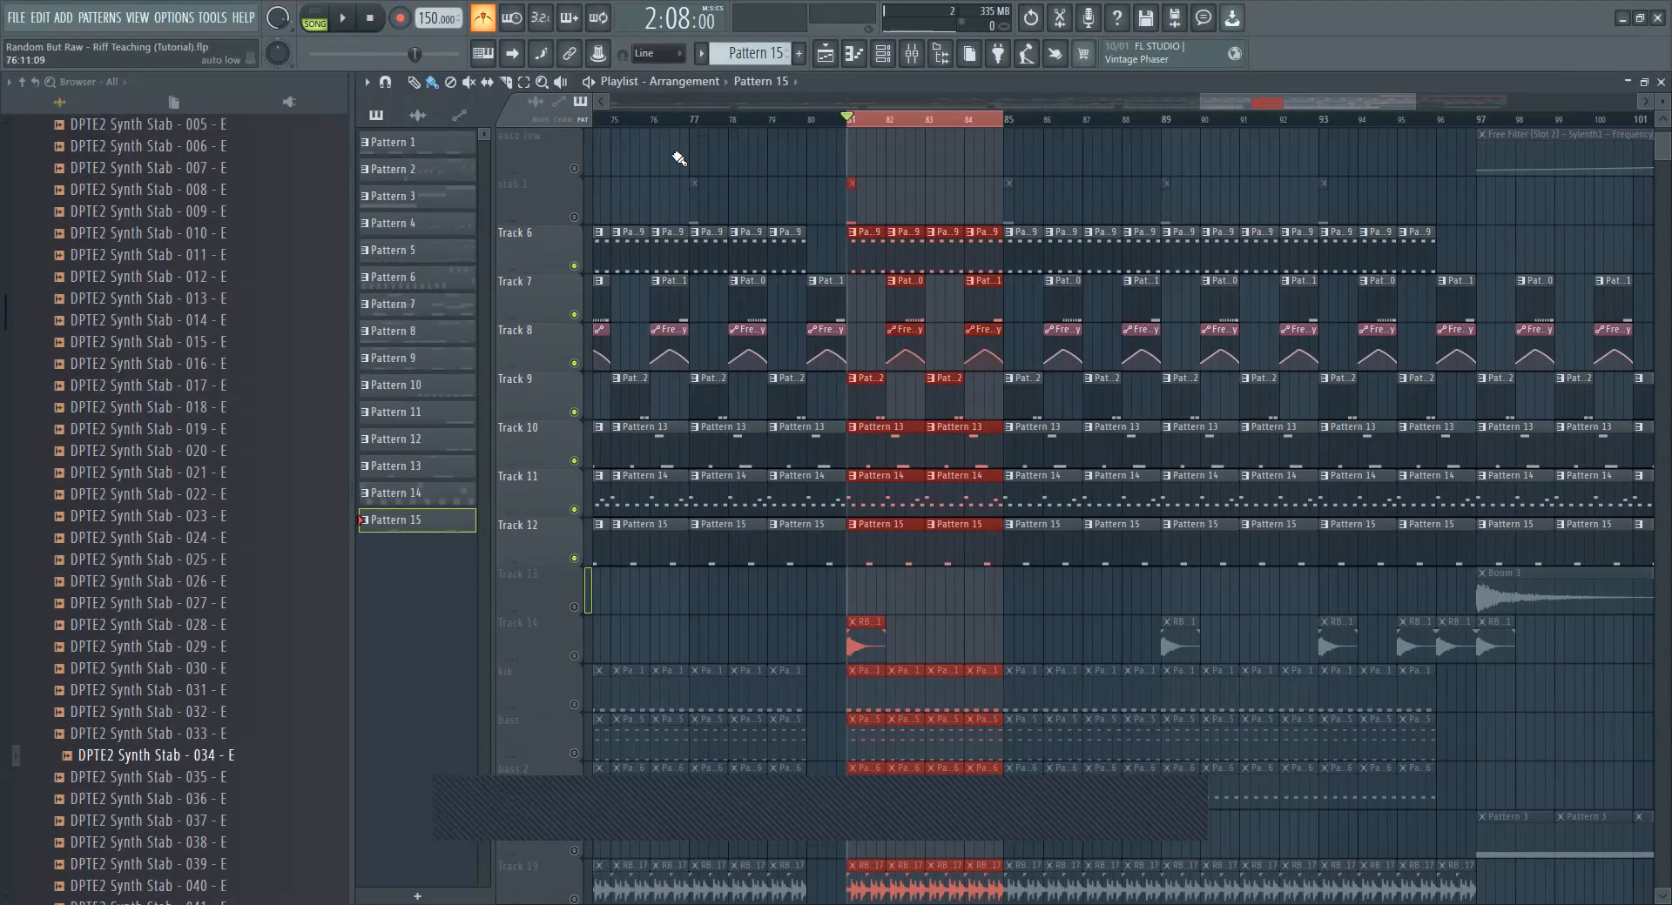
pyautogui.rightClick(564, 482)
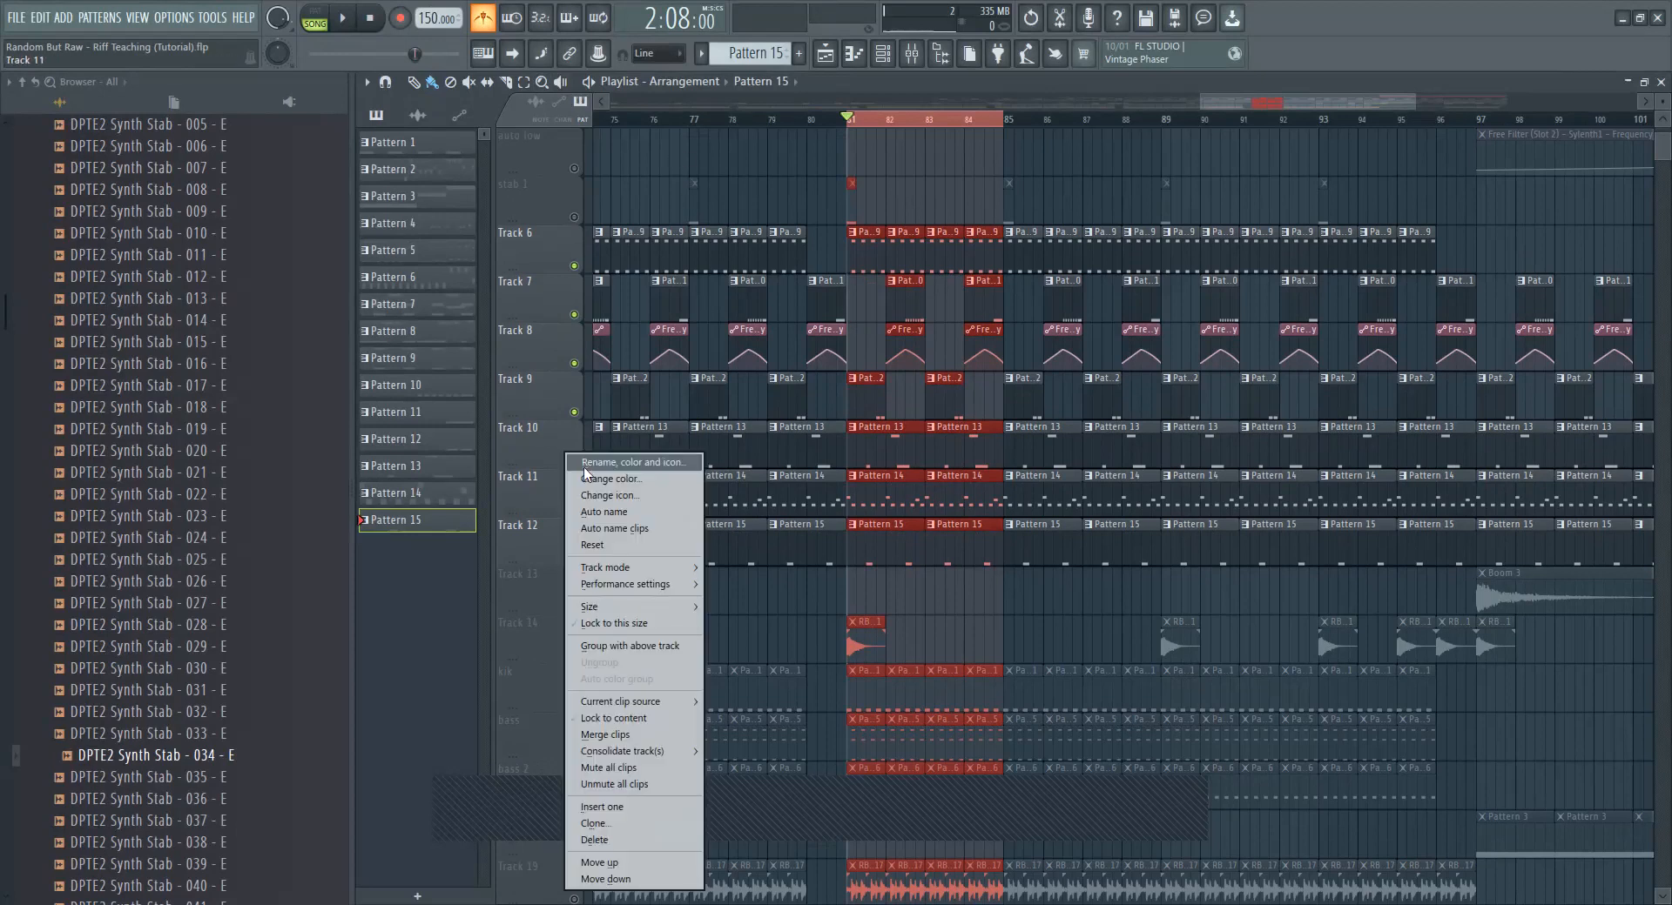
pyautogui.click(585, 469)
pyautogui.write('hj')
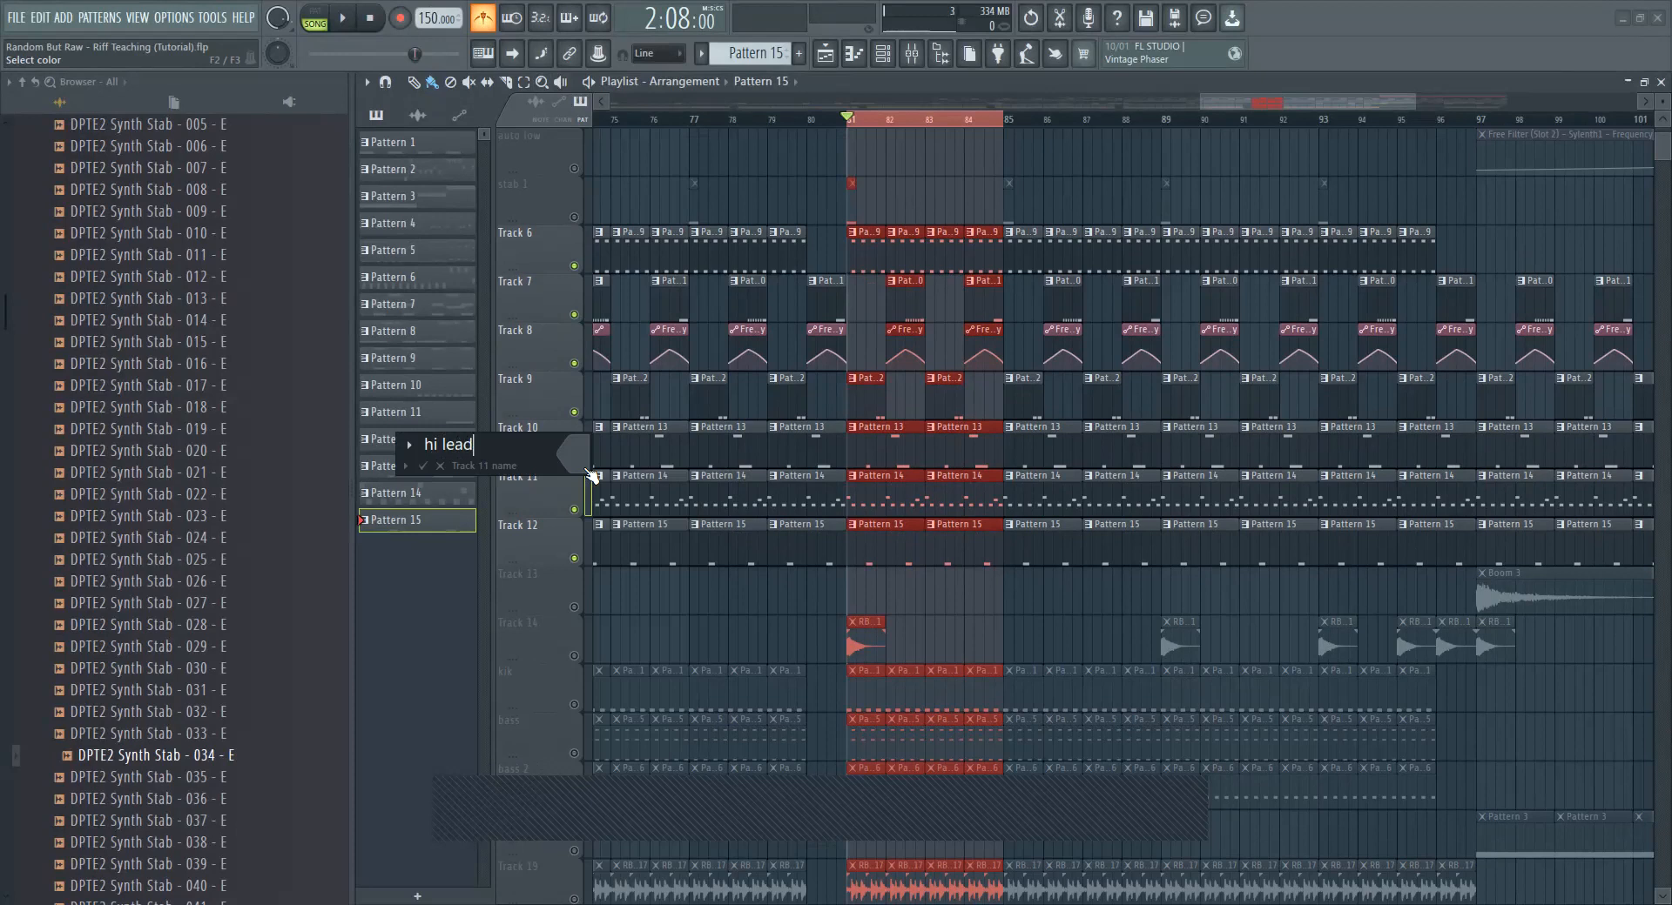
pyautogui.press('Return')
# Step: Rename playlist Track 12 as "acid stab"
pyautogui.rightClick(589, 476)
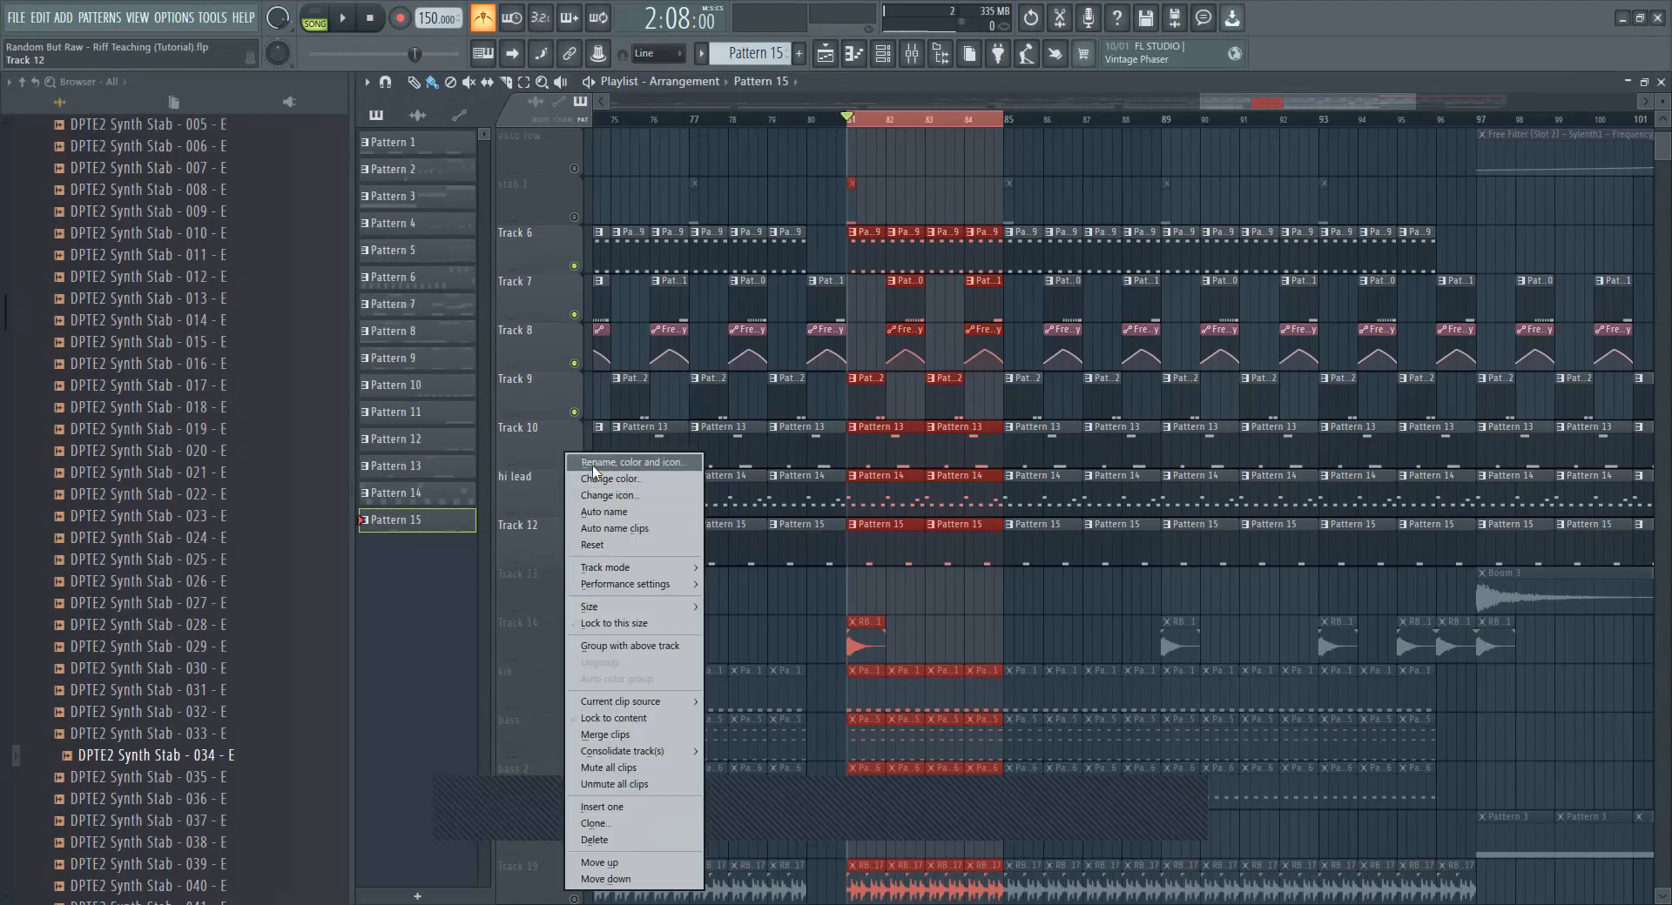
pyautogui.click(593, 466)
pyautogui.write('acid sta')
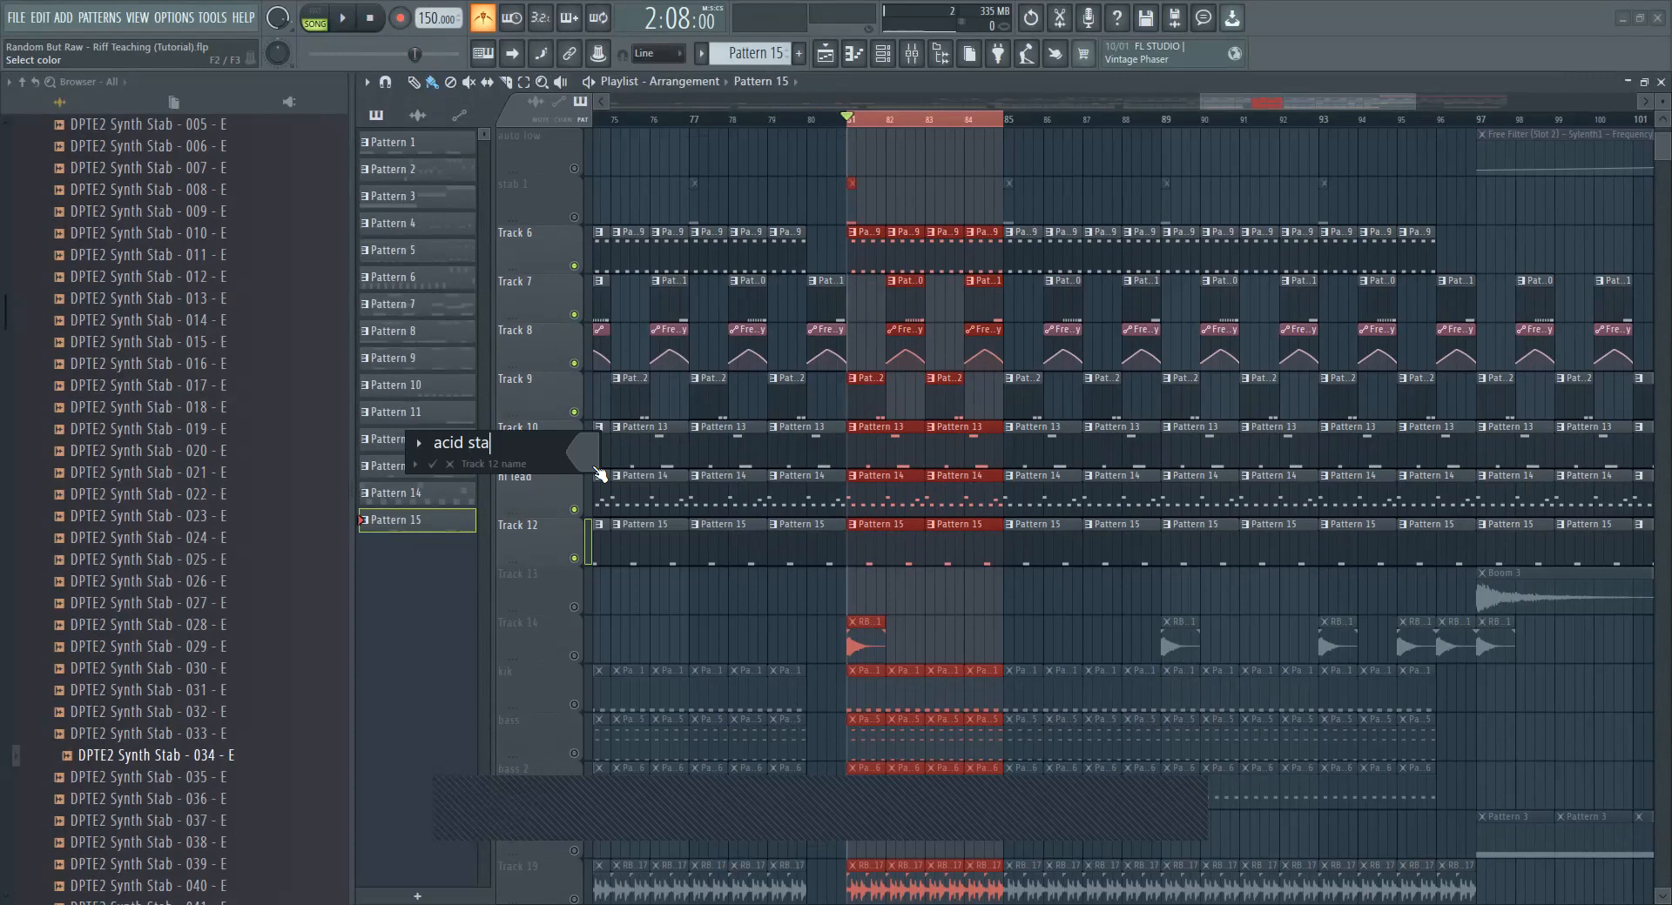
pyautogui.press('Return')
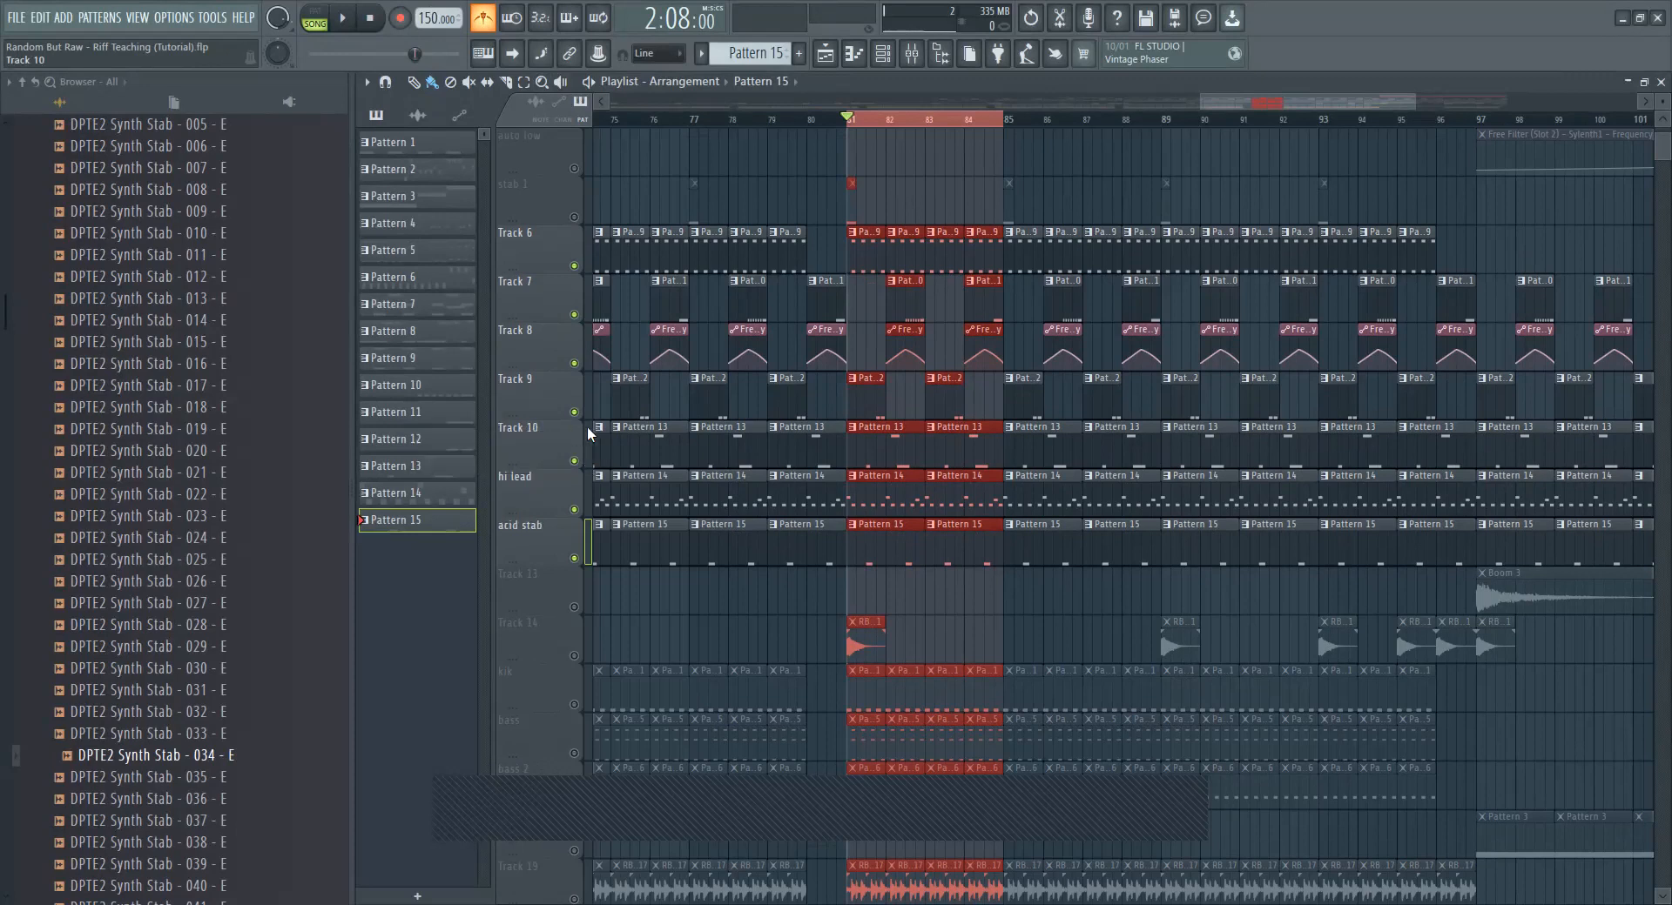
# Step: Rename playlist Track 10 as "stab 3"
pyautogui.rightClick(590, 432)
pyautogui.click(593, 429)
pyautogui.write('S')
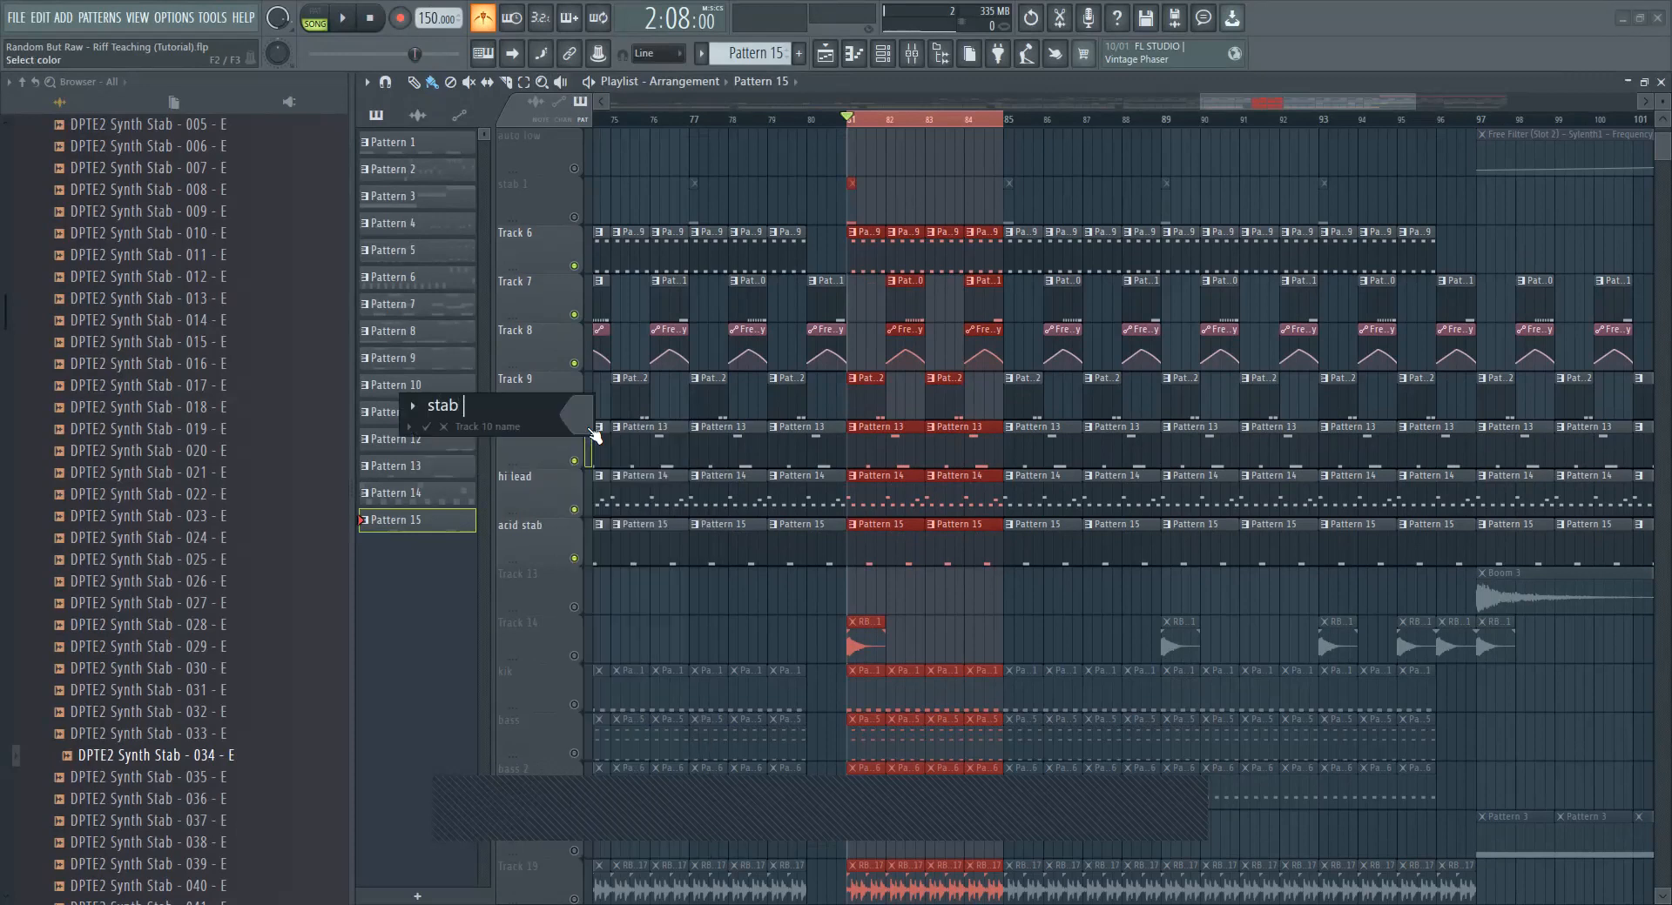
pyautogui.press('Return')
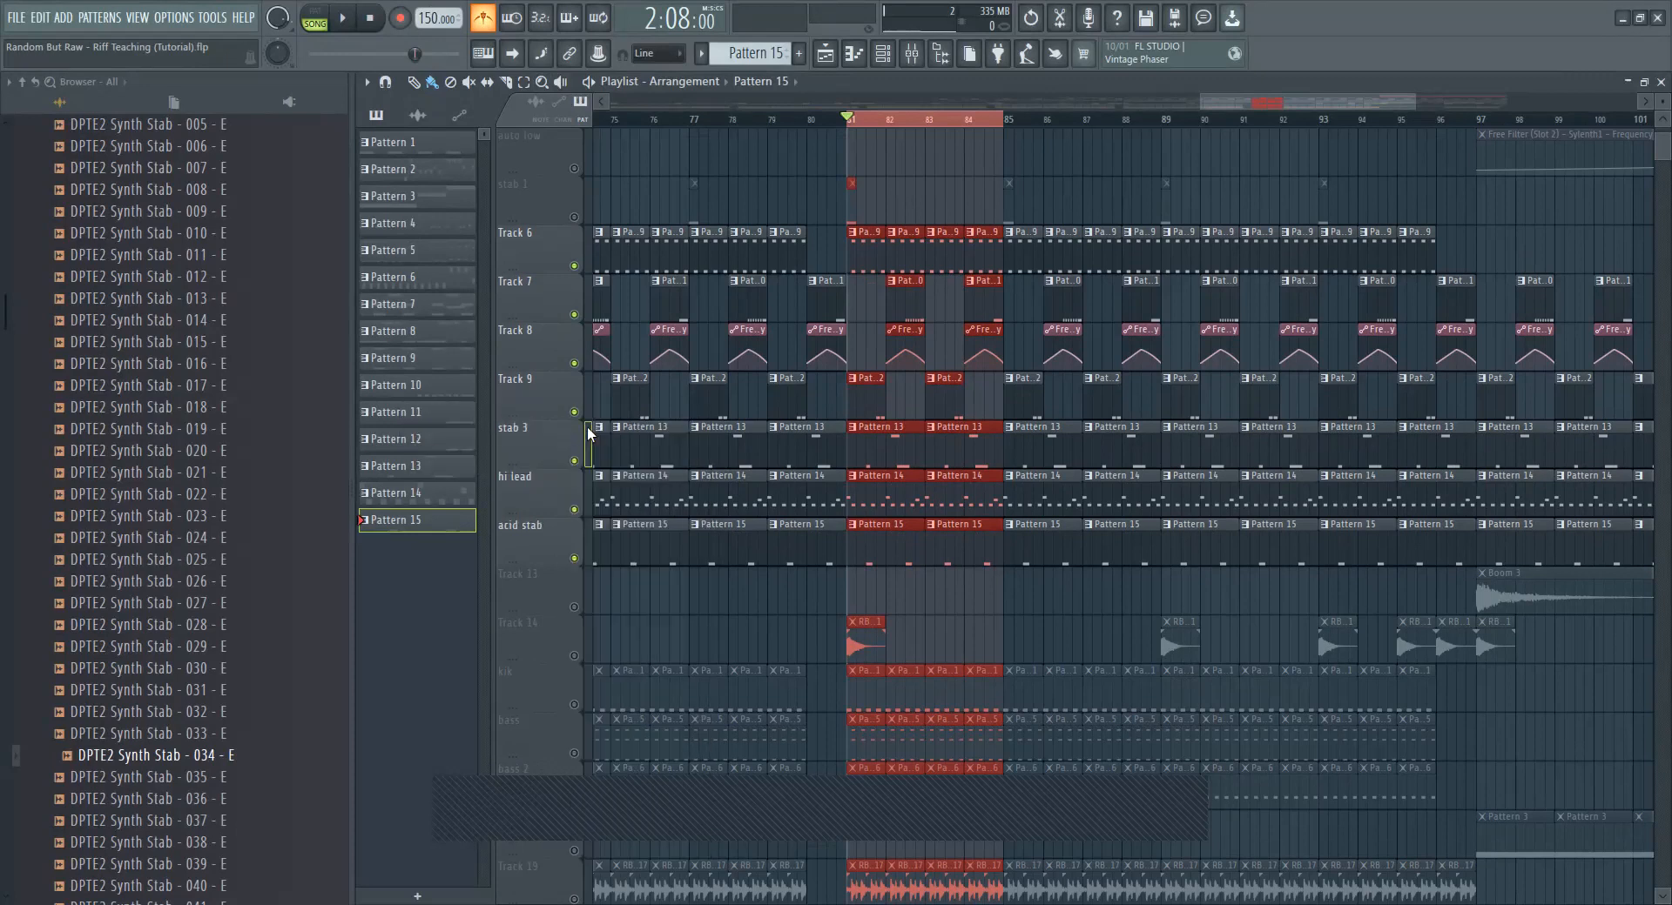
# Step: Rename playlist Track 9 as "stab 2"
pyautogui.rightClick(560, 384)
pyautogui.click(586, 389)
pyautogui.write('stab 2')
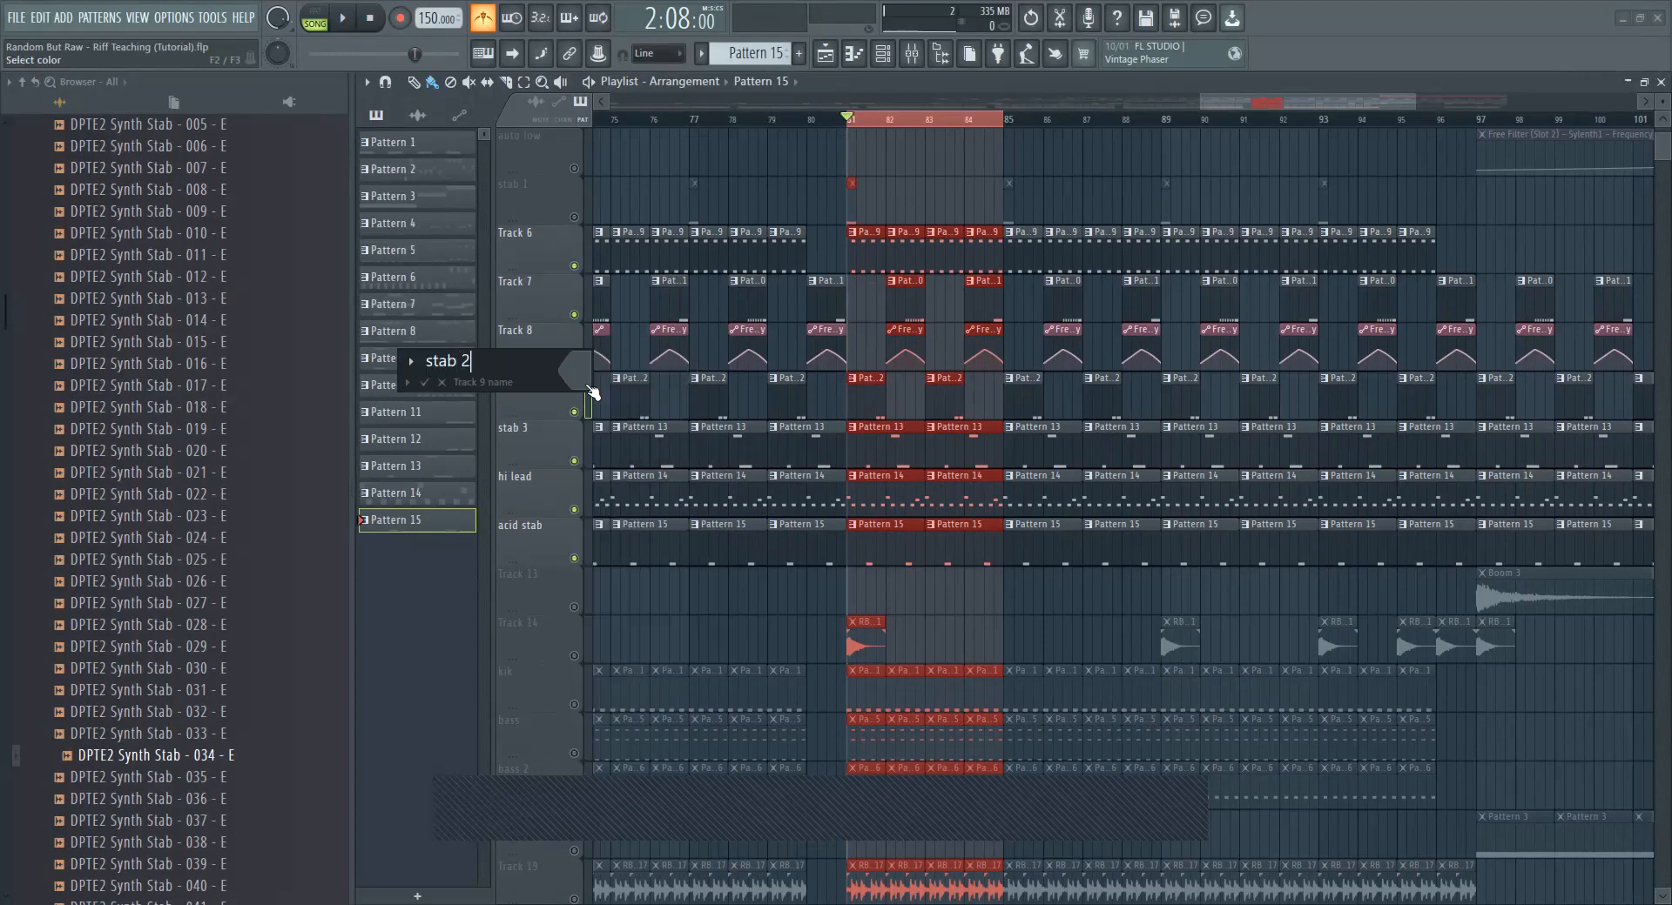
pyautogui.press('Return')
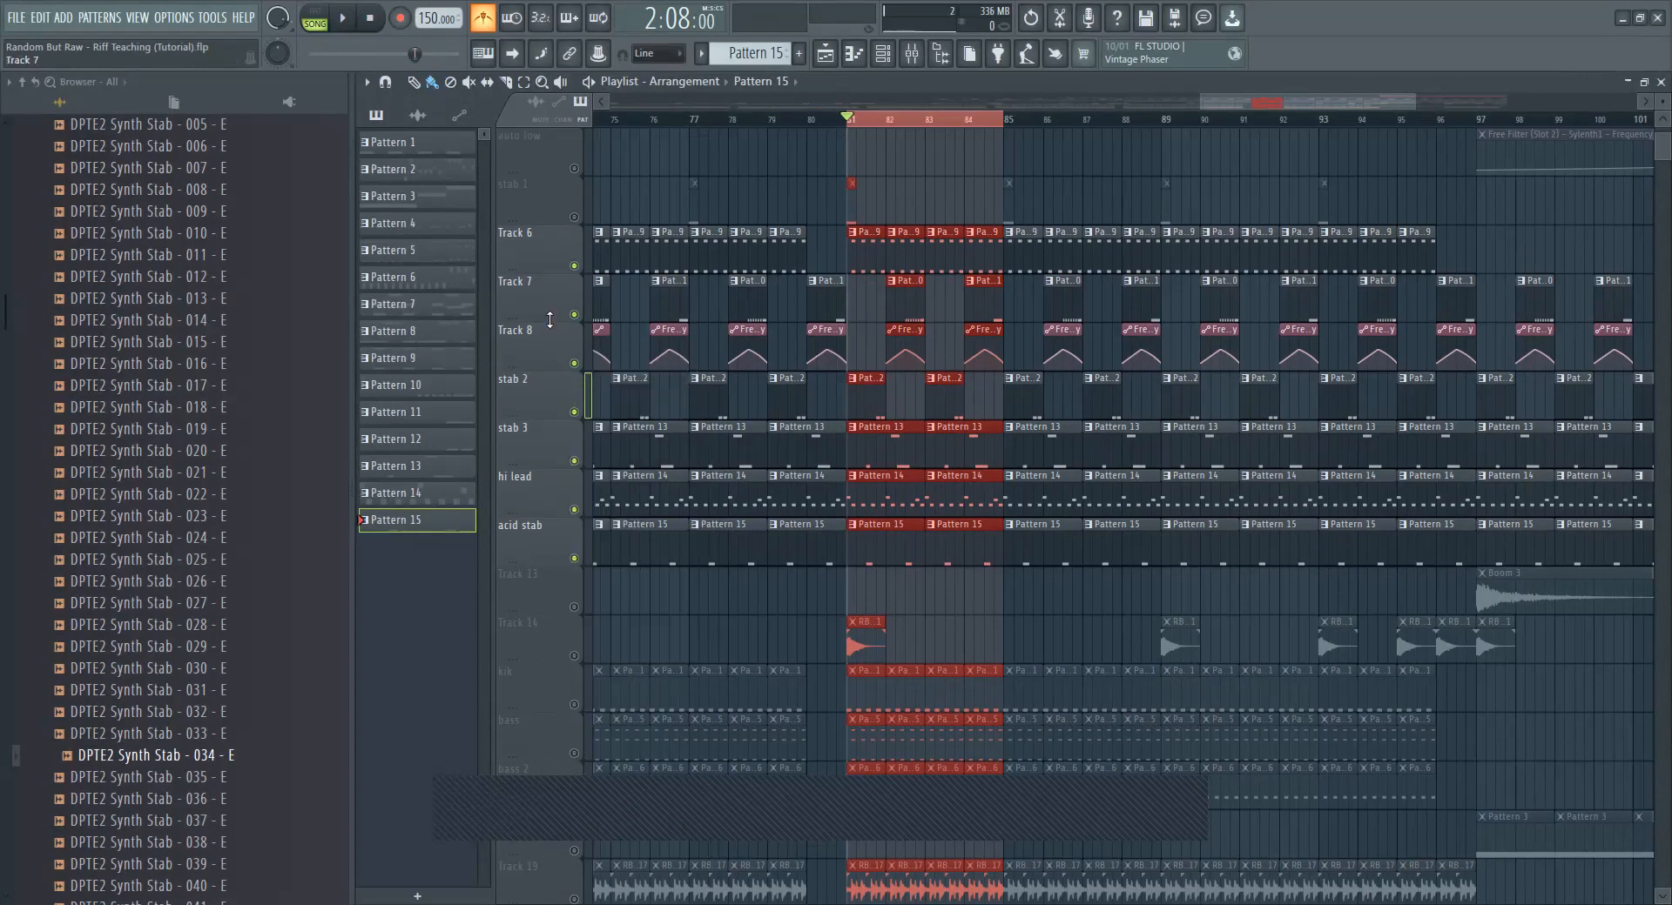
# Step: Rename playlist Track 7 as "stab 1"
pyautogui.rightClick(560, 298)
pyautogui.click(567, 288)
pyautogui.write('stab 1')
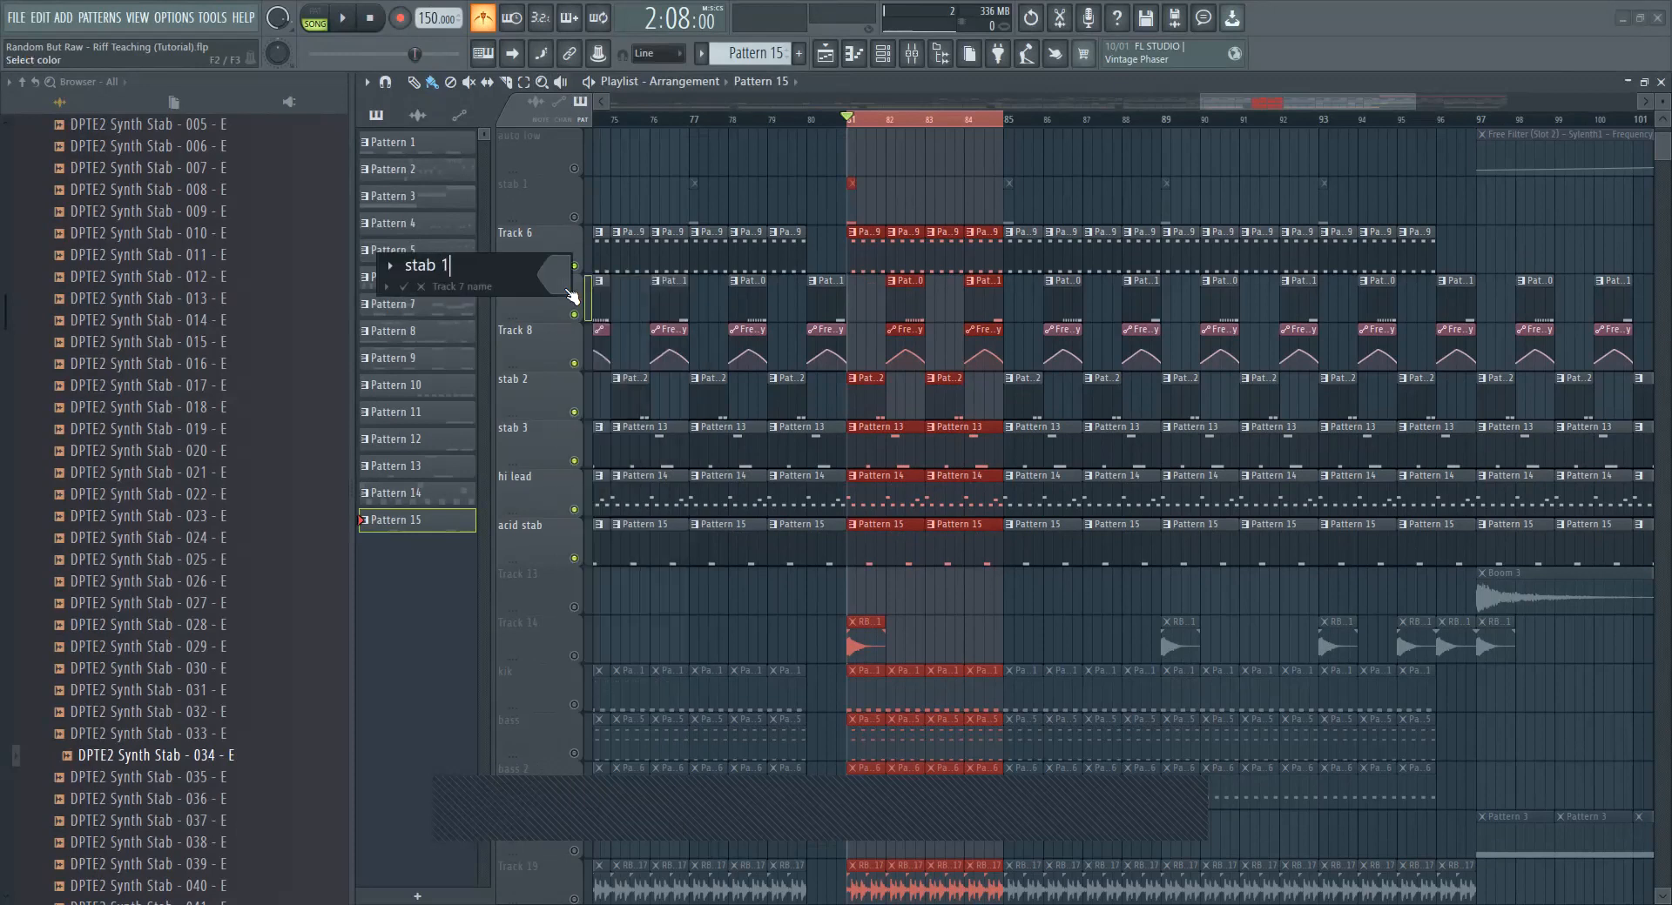
pyautogui.press('Return')
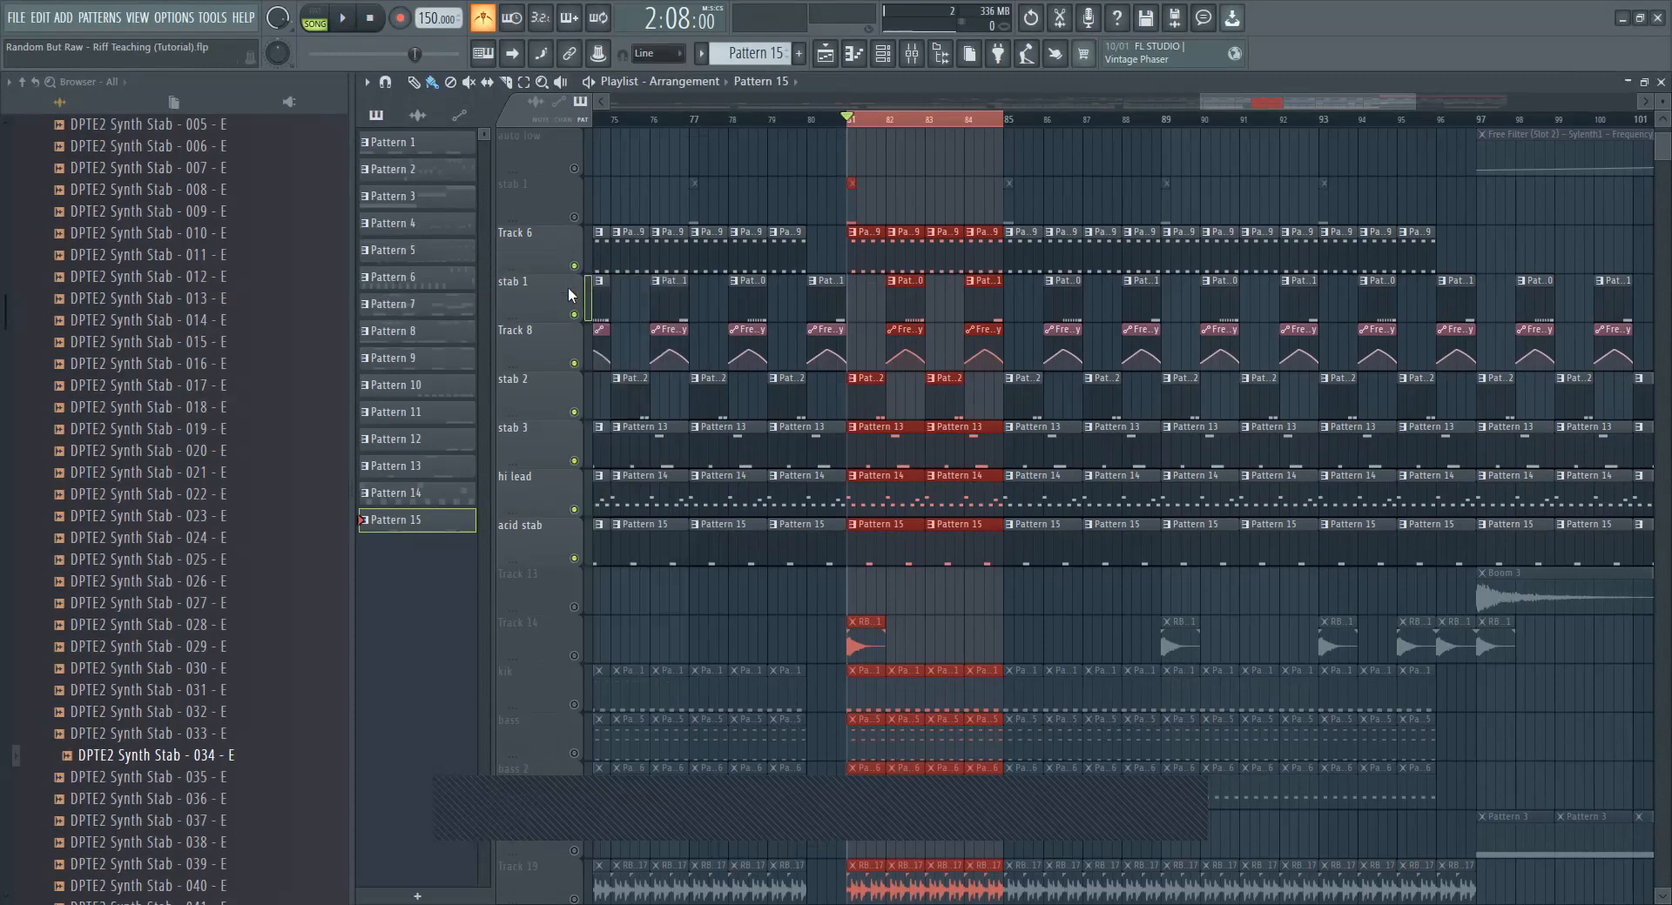
# Step: Audition the unmuted riff tracks in the selected range from bar 81 to bar 85
pyautogui.moveTo(1411, 104); pyautogui.dragTo(1303, 94)
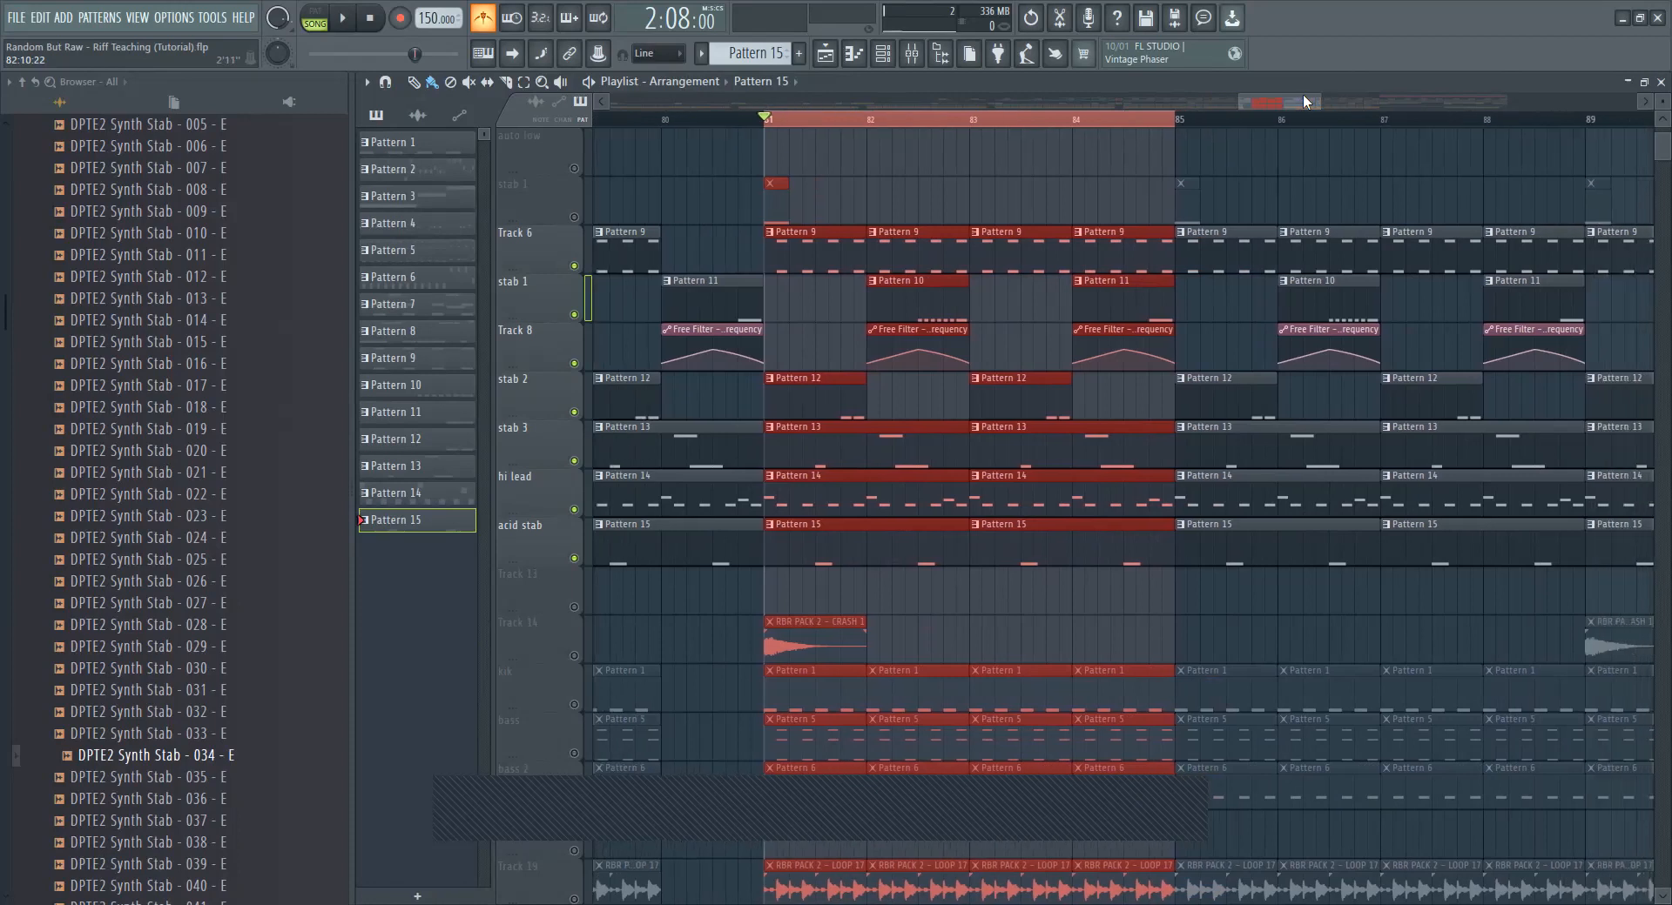
pyautogui.press('space')
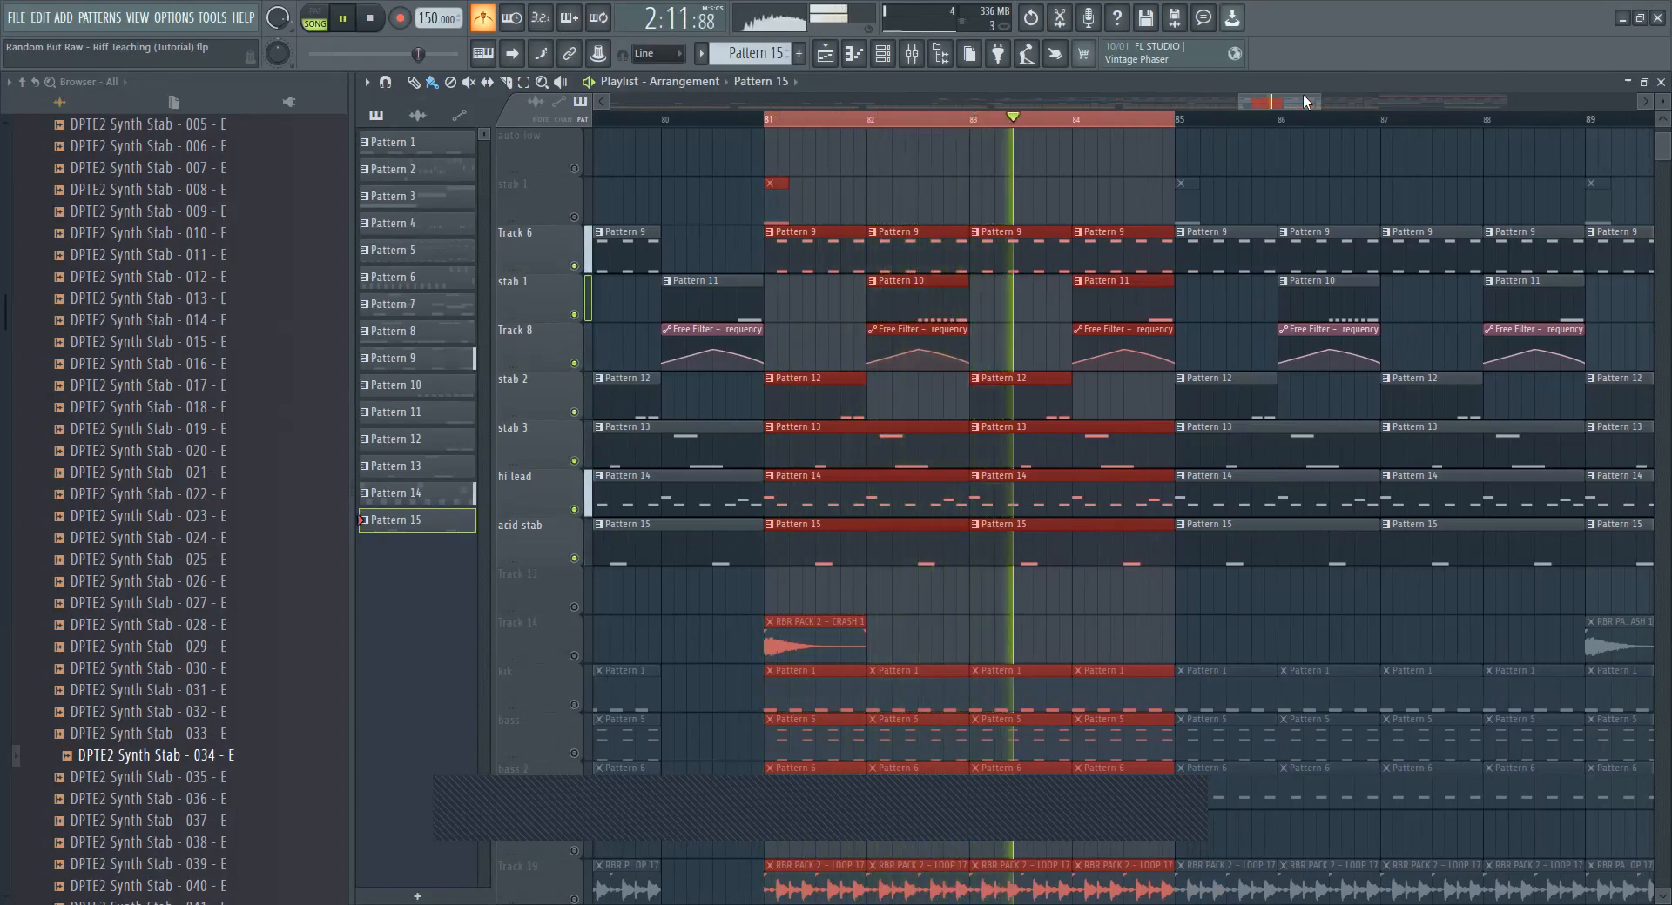
pyautogui.press('space')
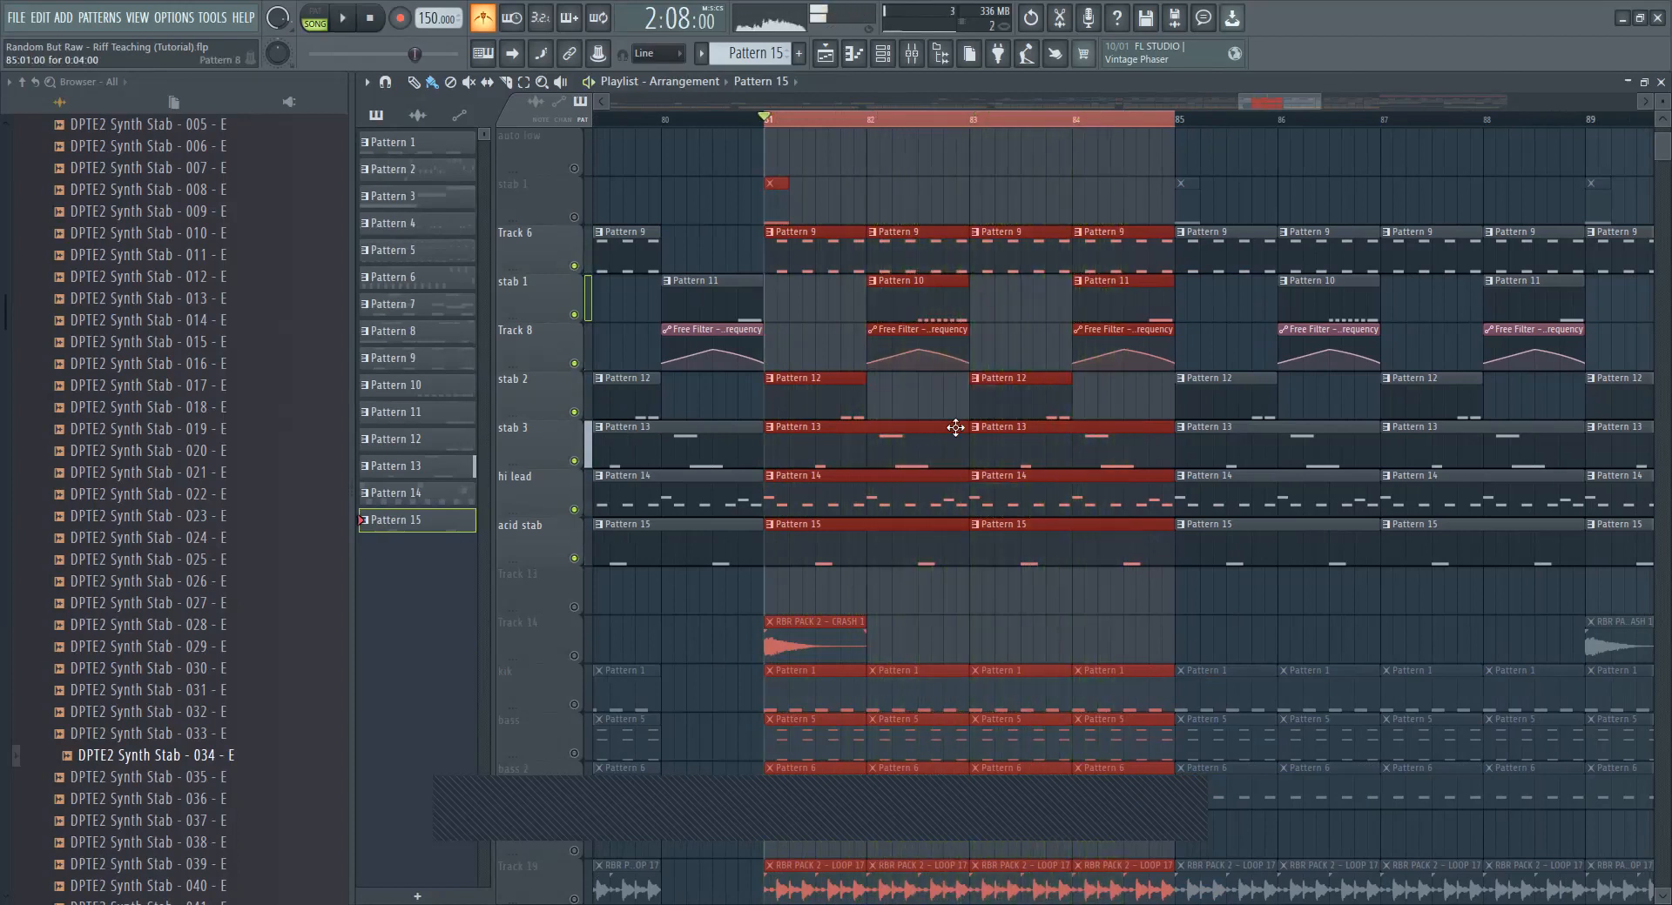
# Step: Open Pattern 12 from the stab 2 track in the piano roll and audition it alone in pattern mode
pyautogui.doubleClick(844, 403)
pyautogui.click(314, 18)
pyautogui.click(345, 23)
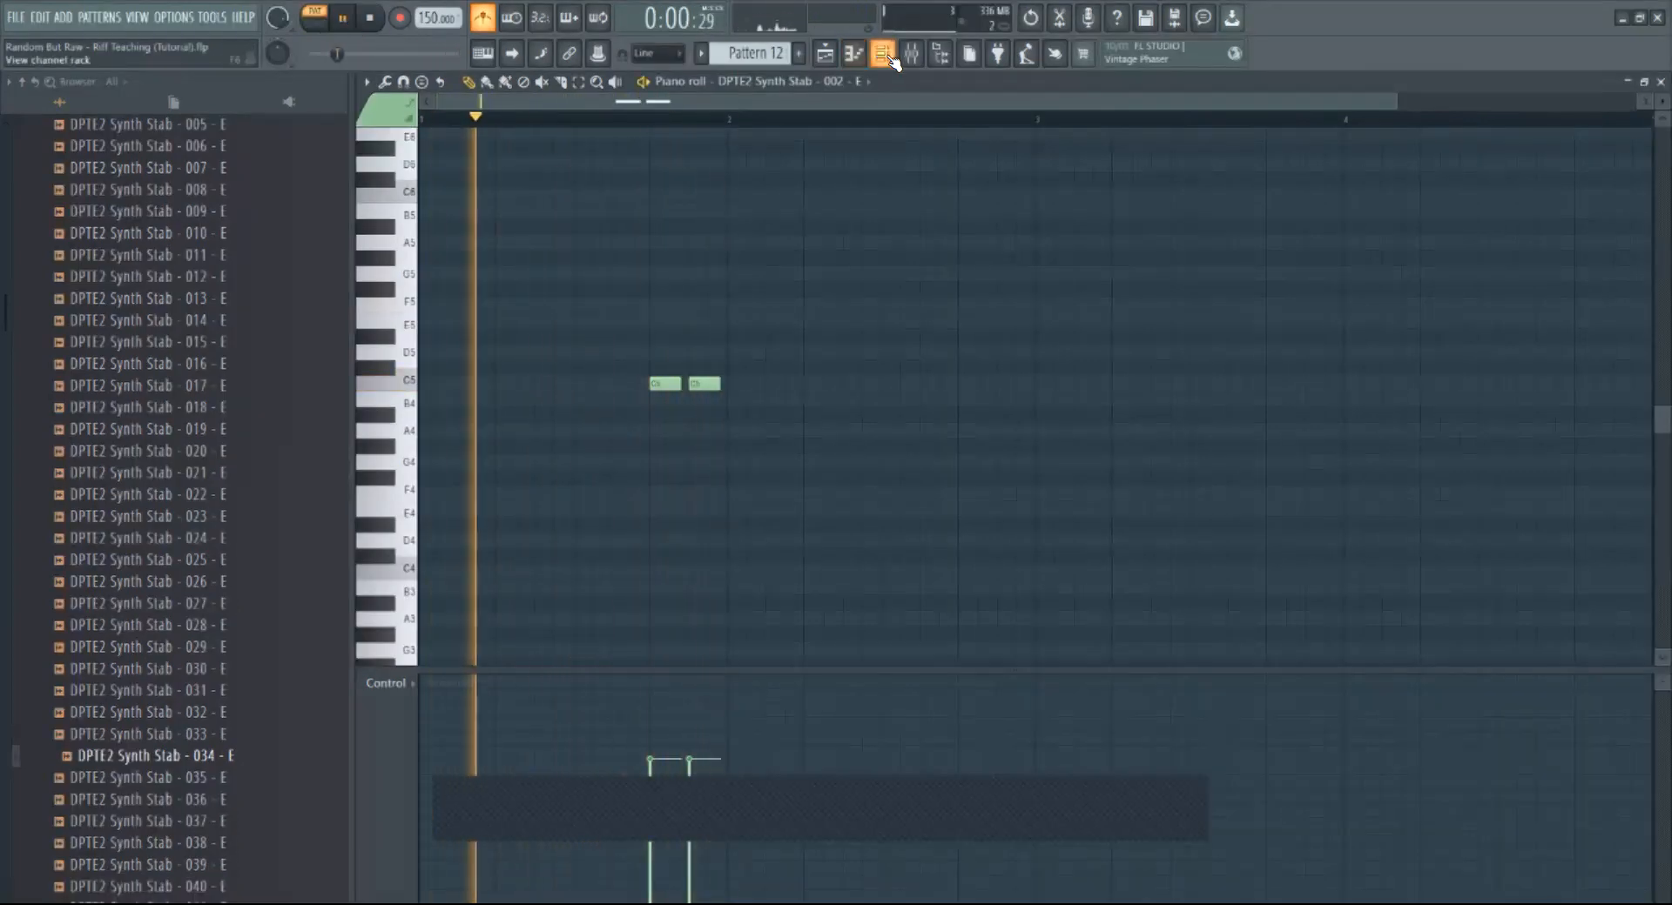
pyautogui.click(882, 53)
pyautogui.press('space')
# Step: Set the sample start offset of the DPTE2 Synth Stab - 002 - E channel to 1% and play Pattern 12
pyautogui.click(973, 218)
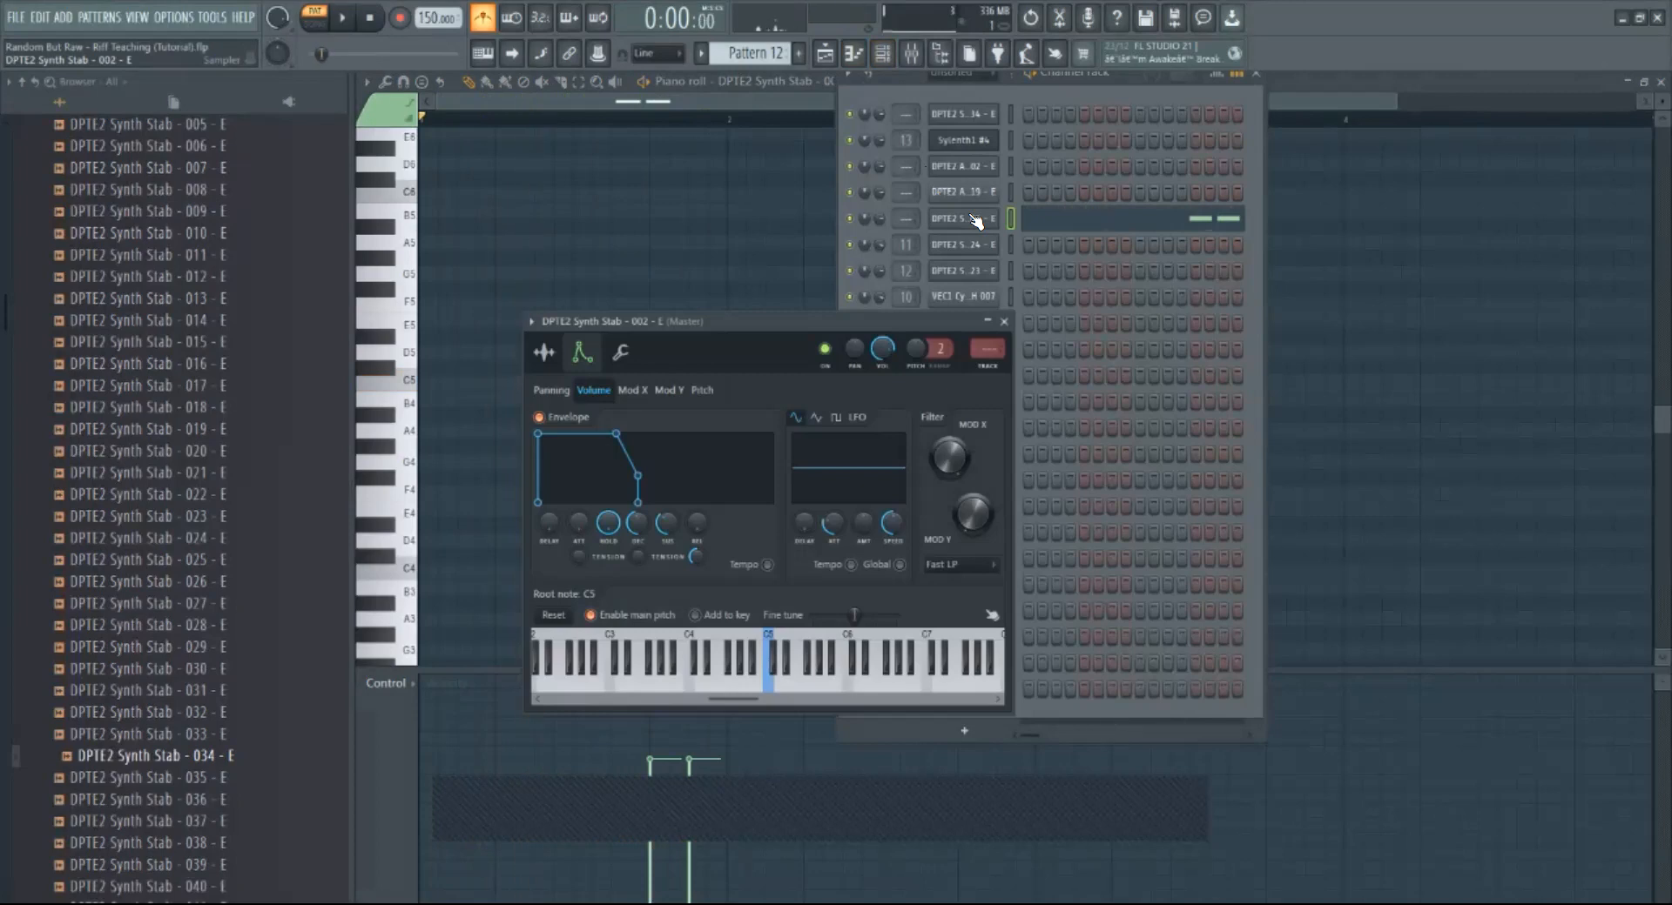
pyautogui.click(550, 357)
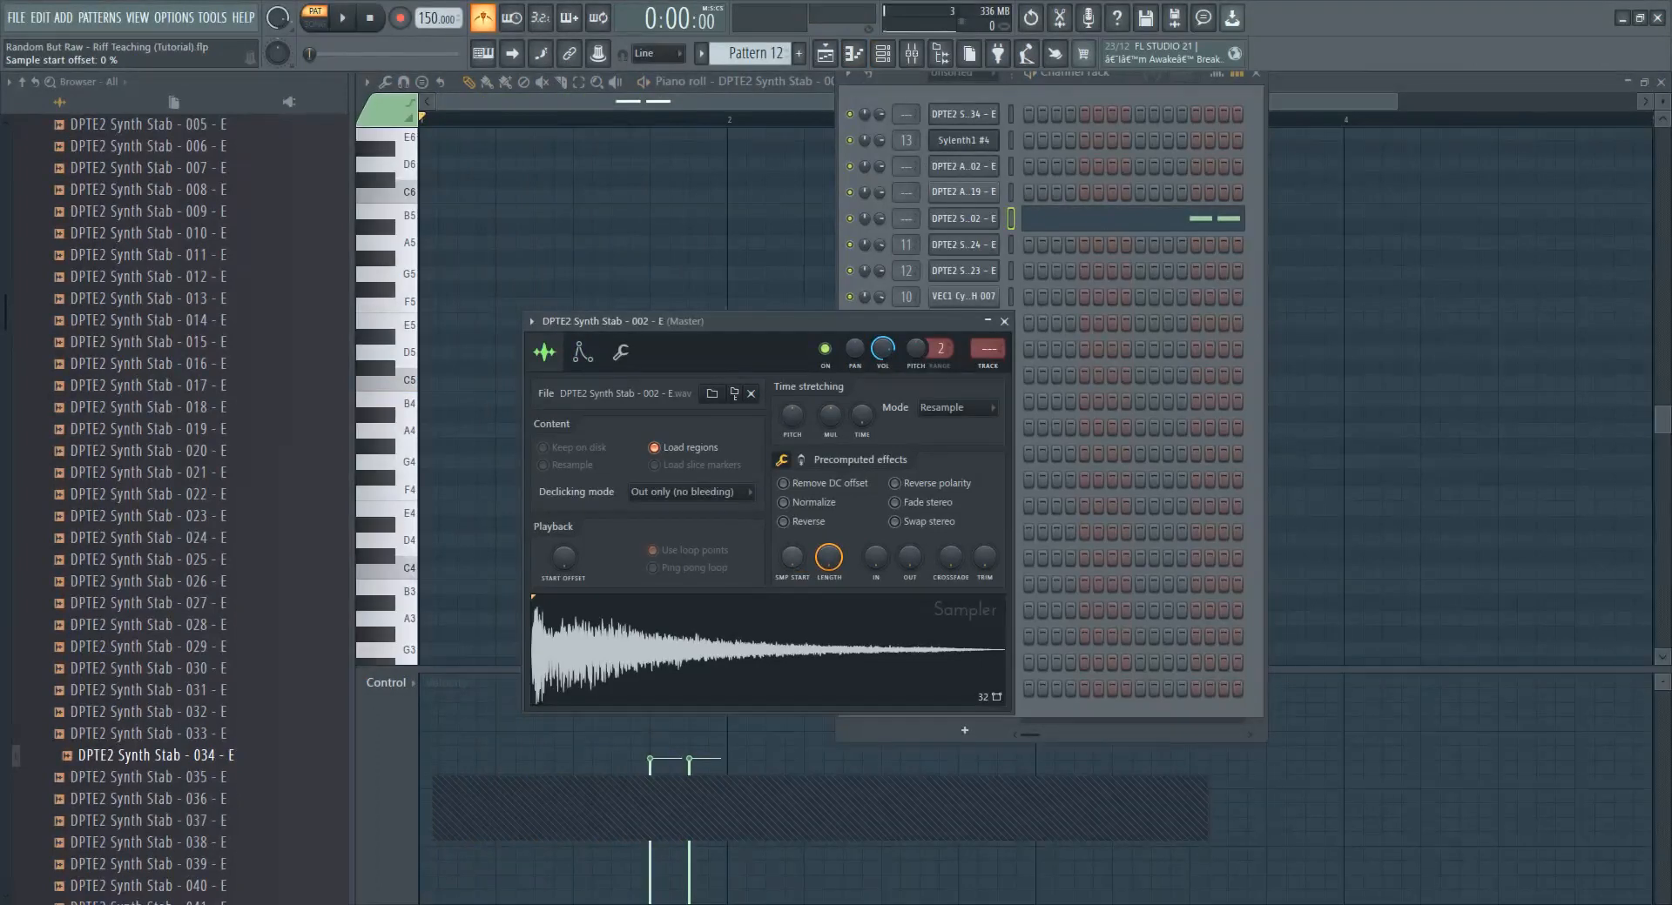
pyautogui.moveTo(791, 557); pyautogui.dragTo(792, 550)
pyautogui.press('space')
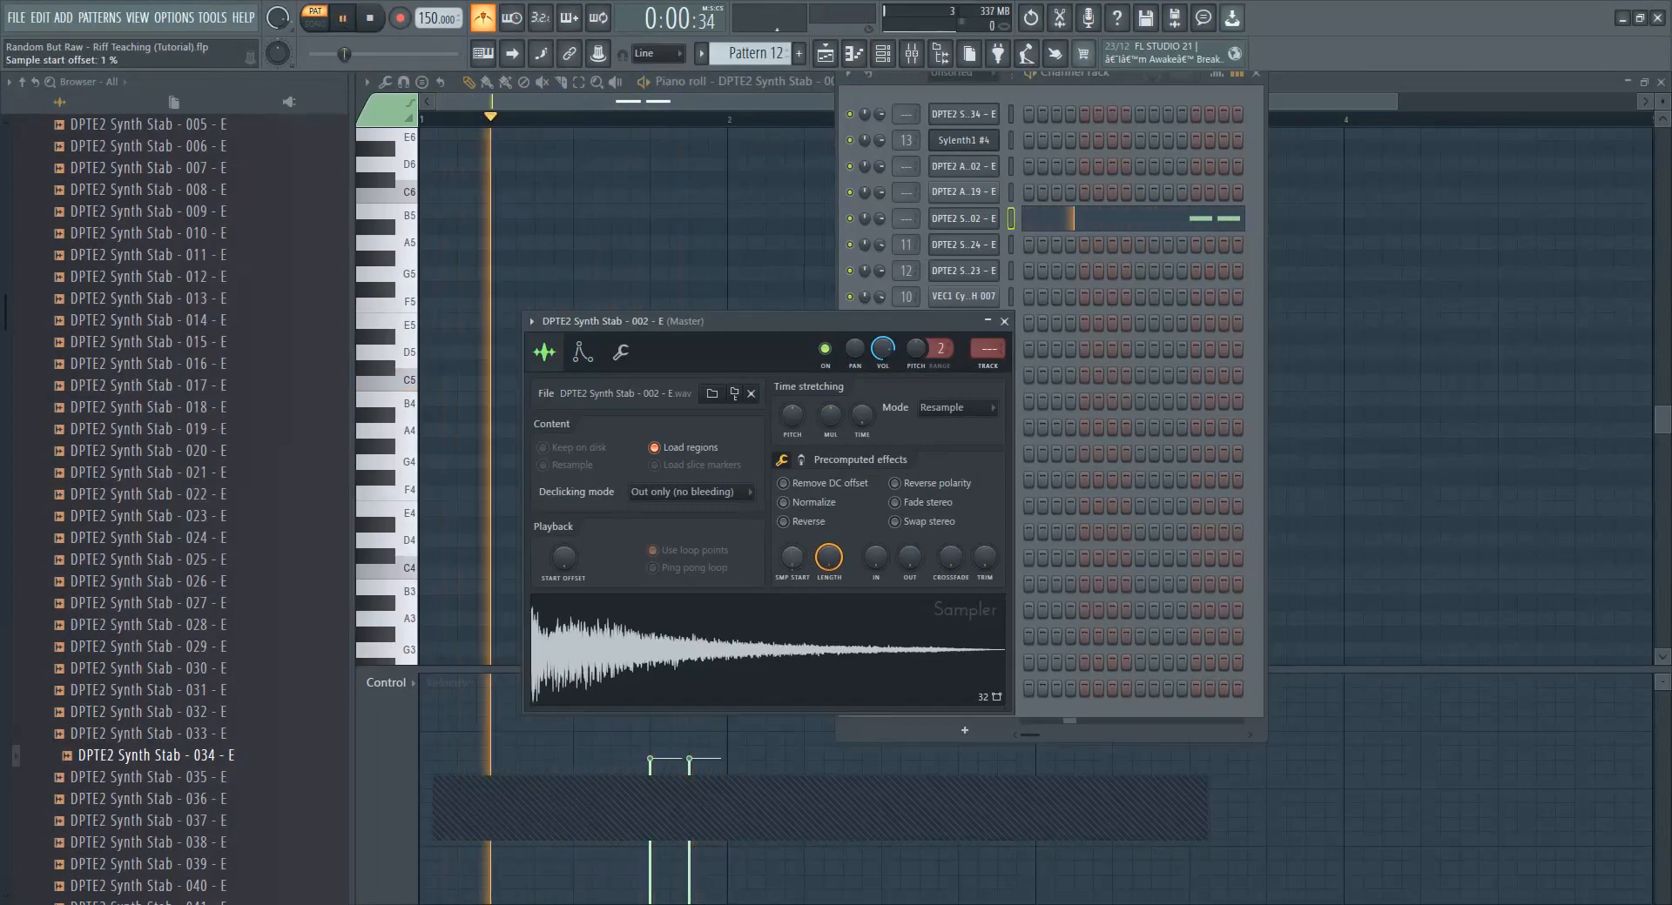
# Step: Return to the playlist, turn on the metronome and play the selected riff section in song mode
pyautogui.click(824, 53)
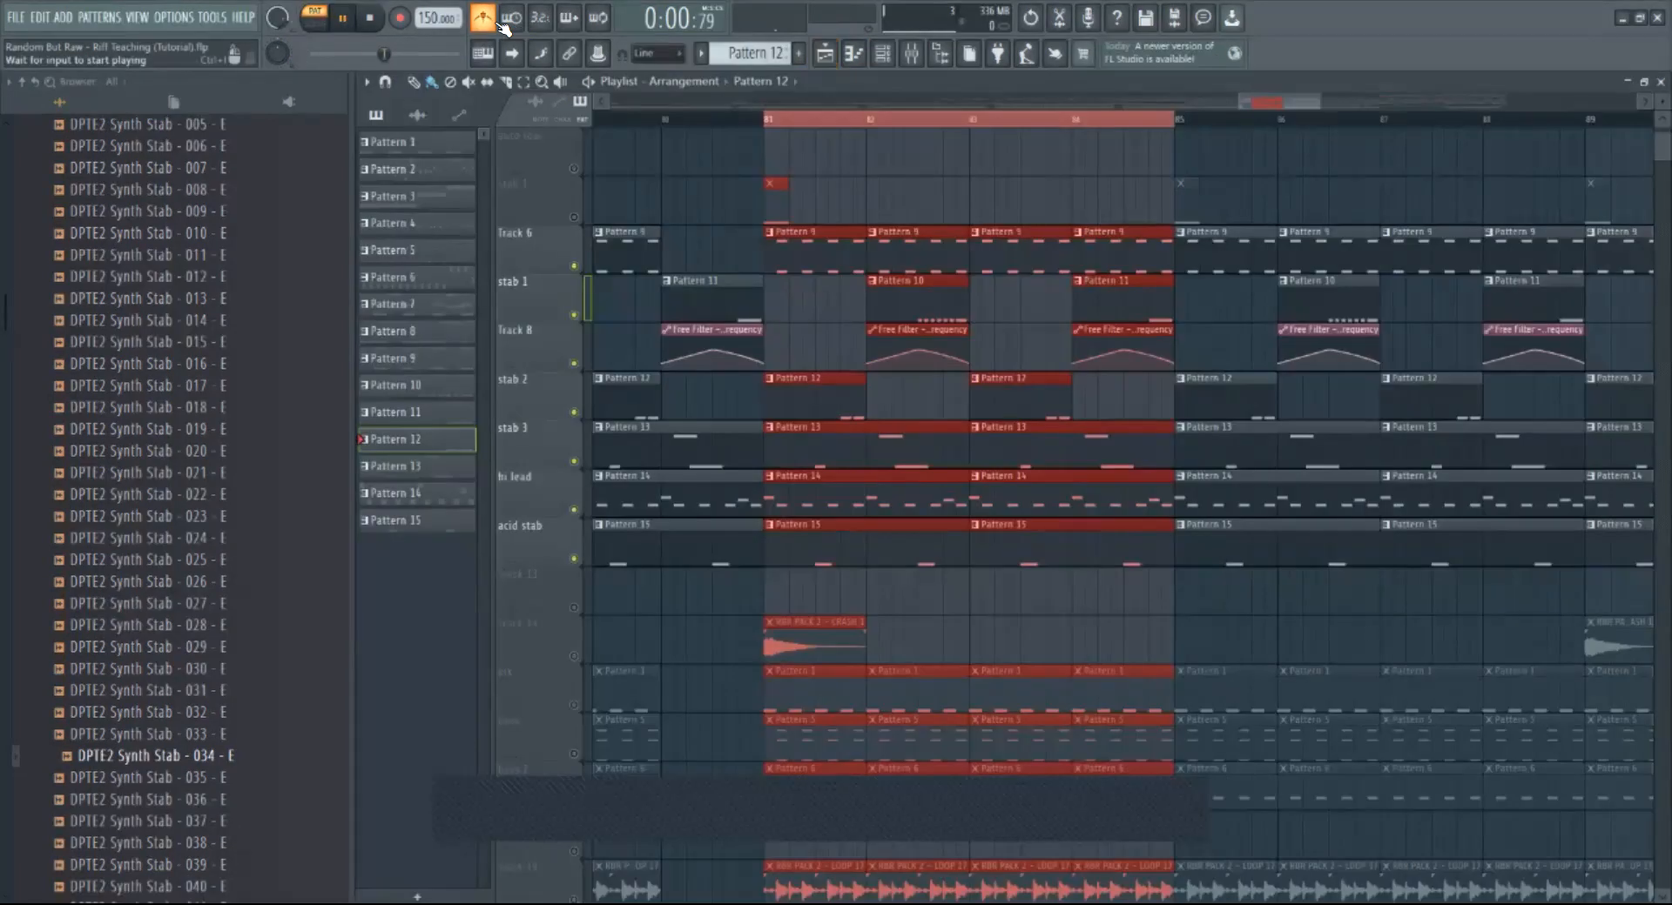
pyautogui.press('space')
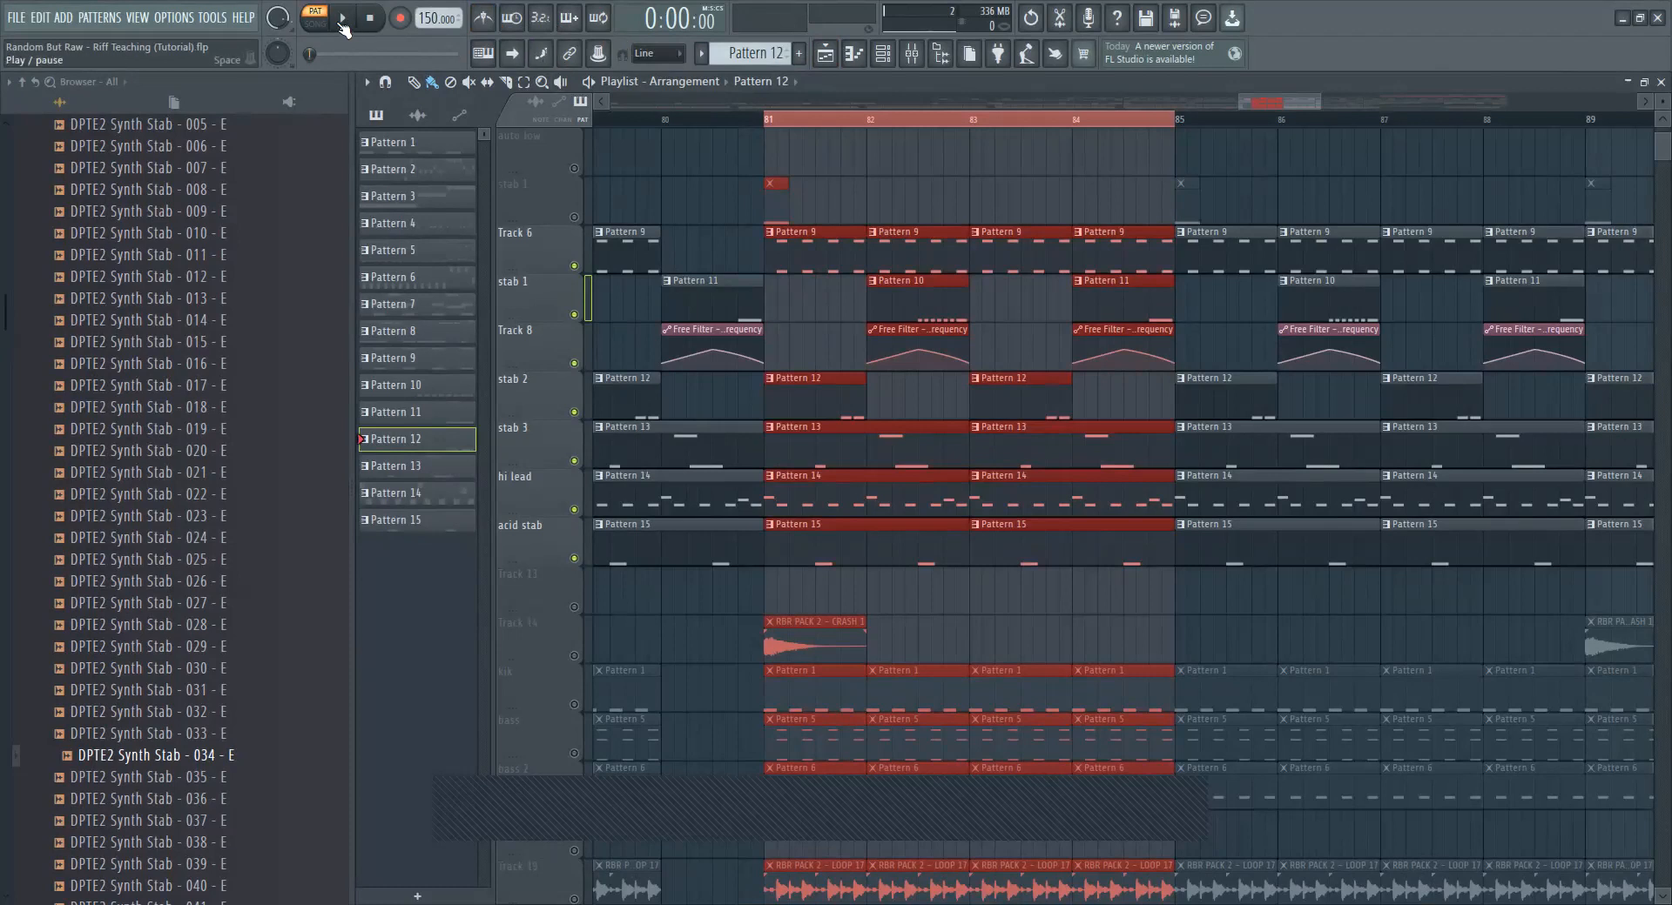
pyautogui.hotkey('ctrl', 'm')
pyautogui.click(351, 26)
pyautogui.click(316, 26)
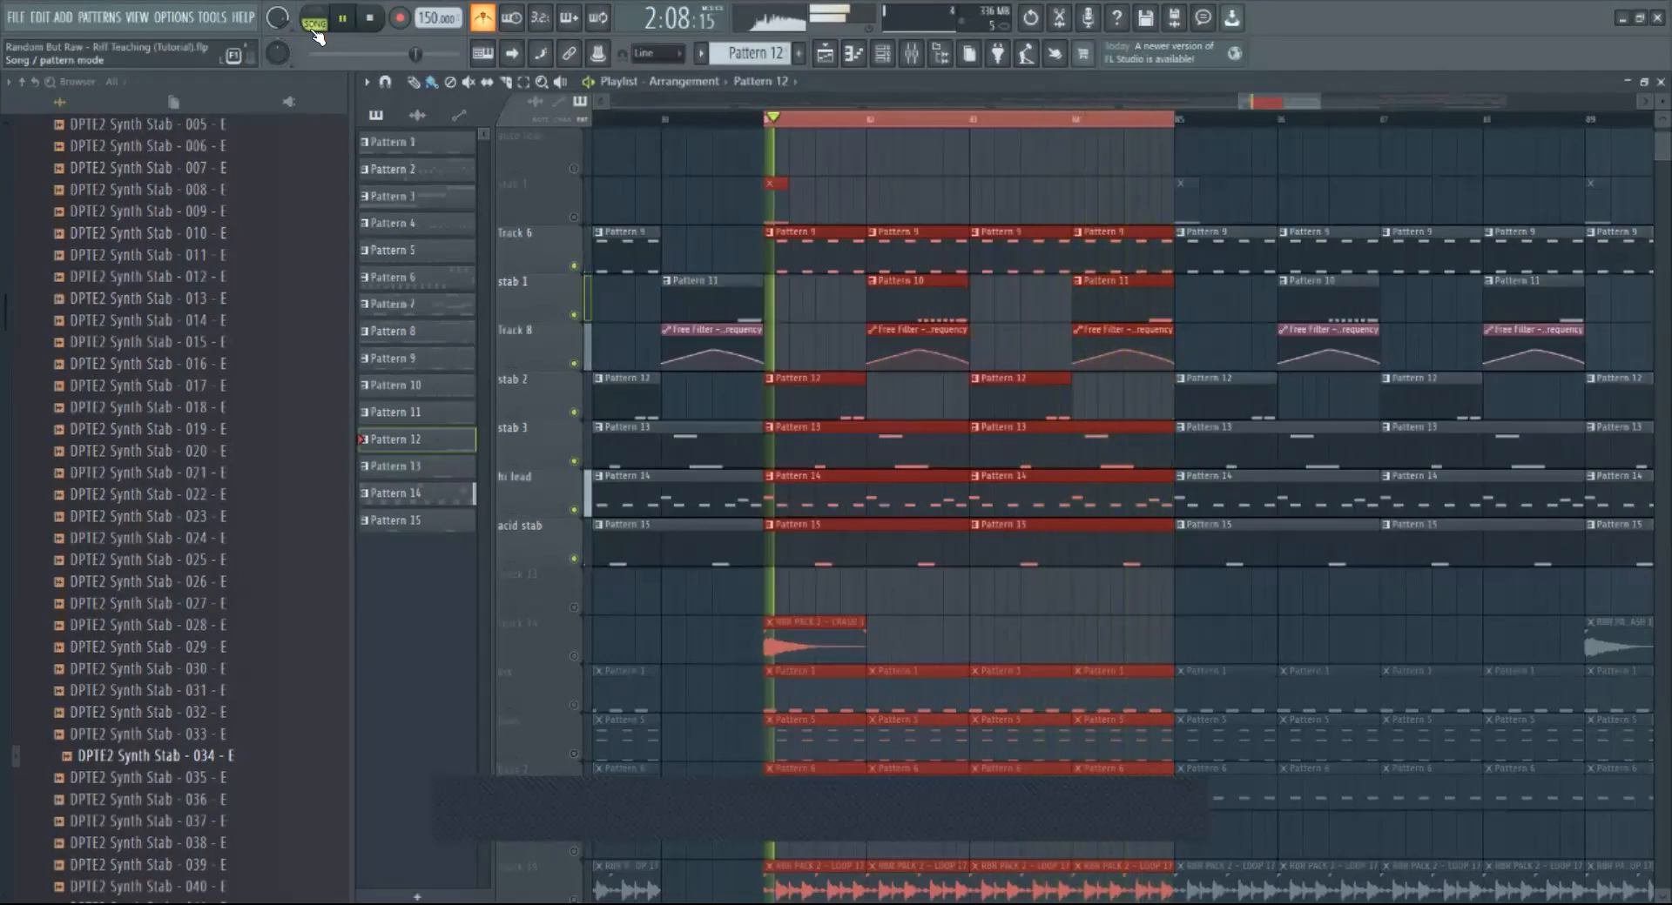
pyautogui.press('space')
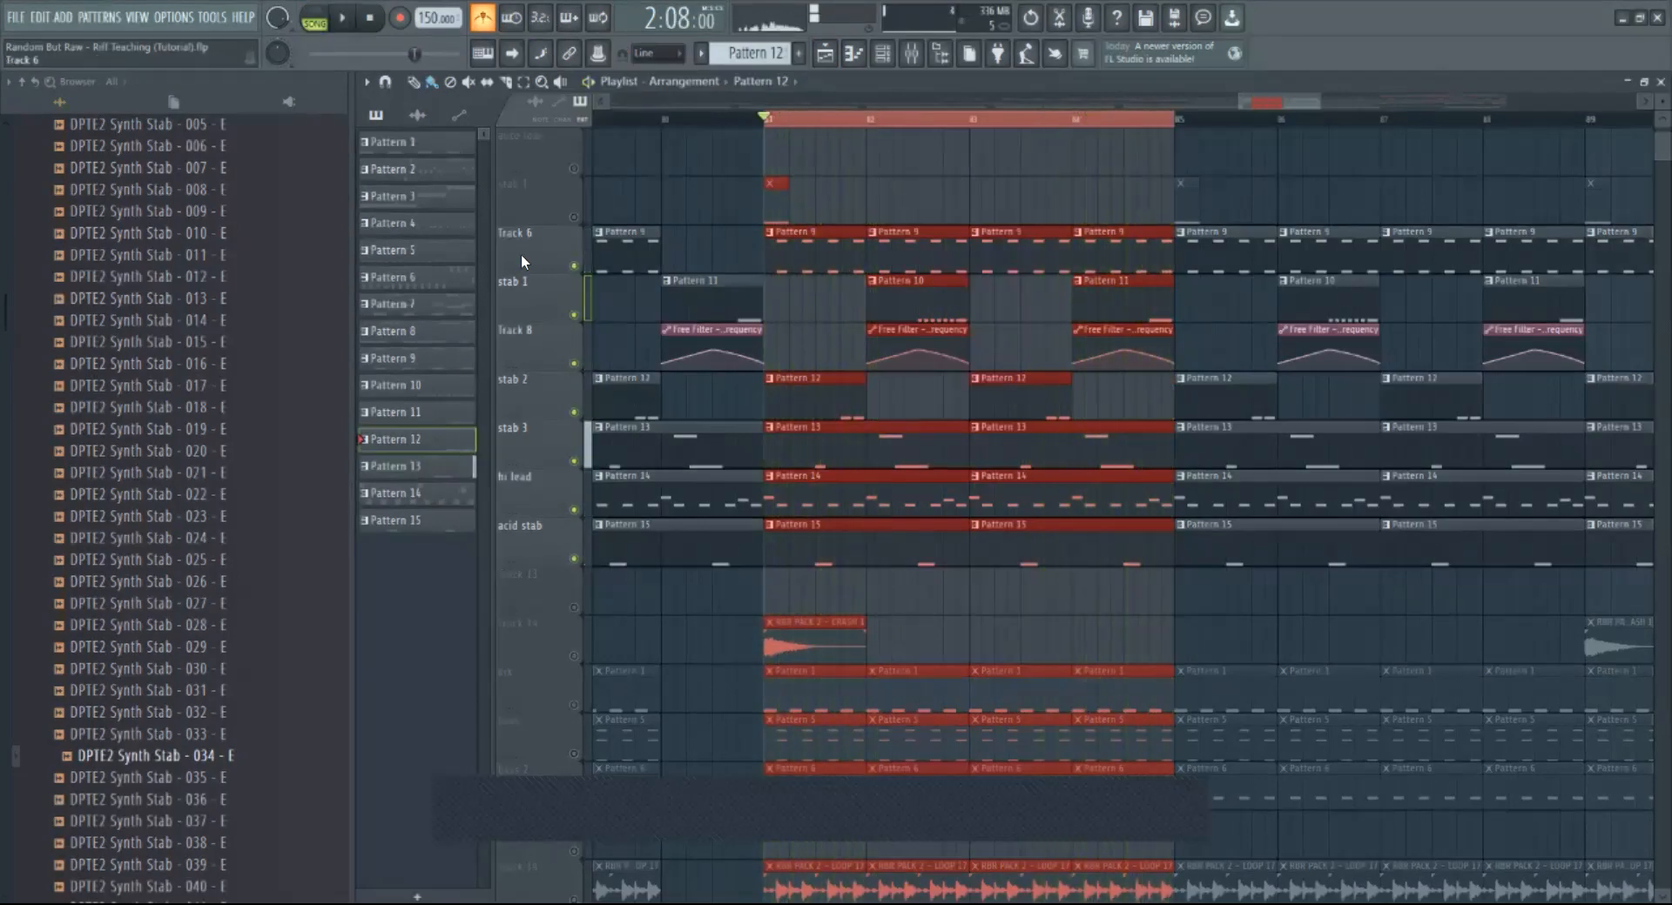
# Step: Open the hi lead's Pattern 14 in the piano roll and play it alone in pattern mode
pyautogui.doubleClick(824, 477)
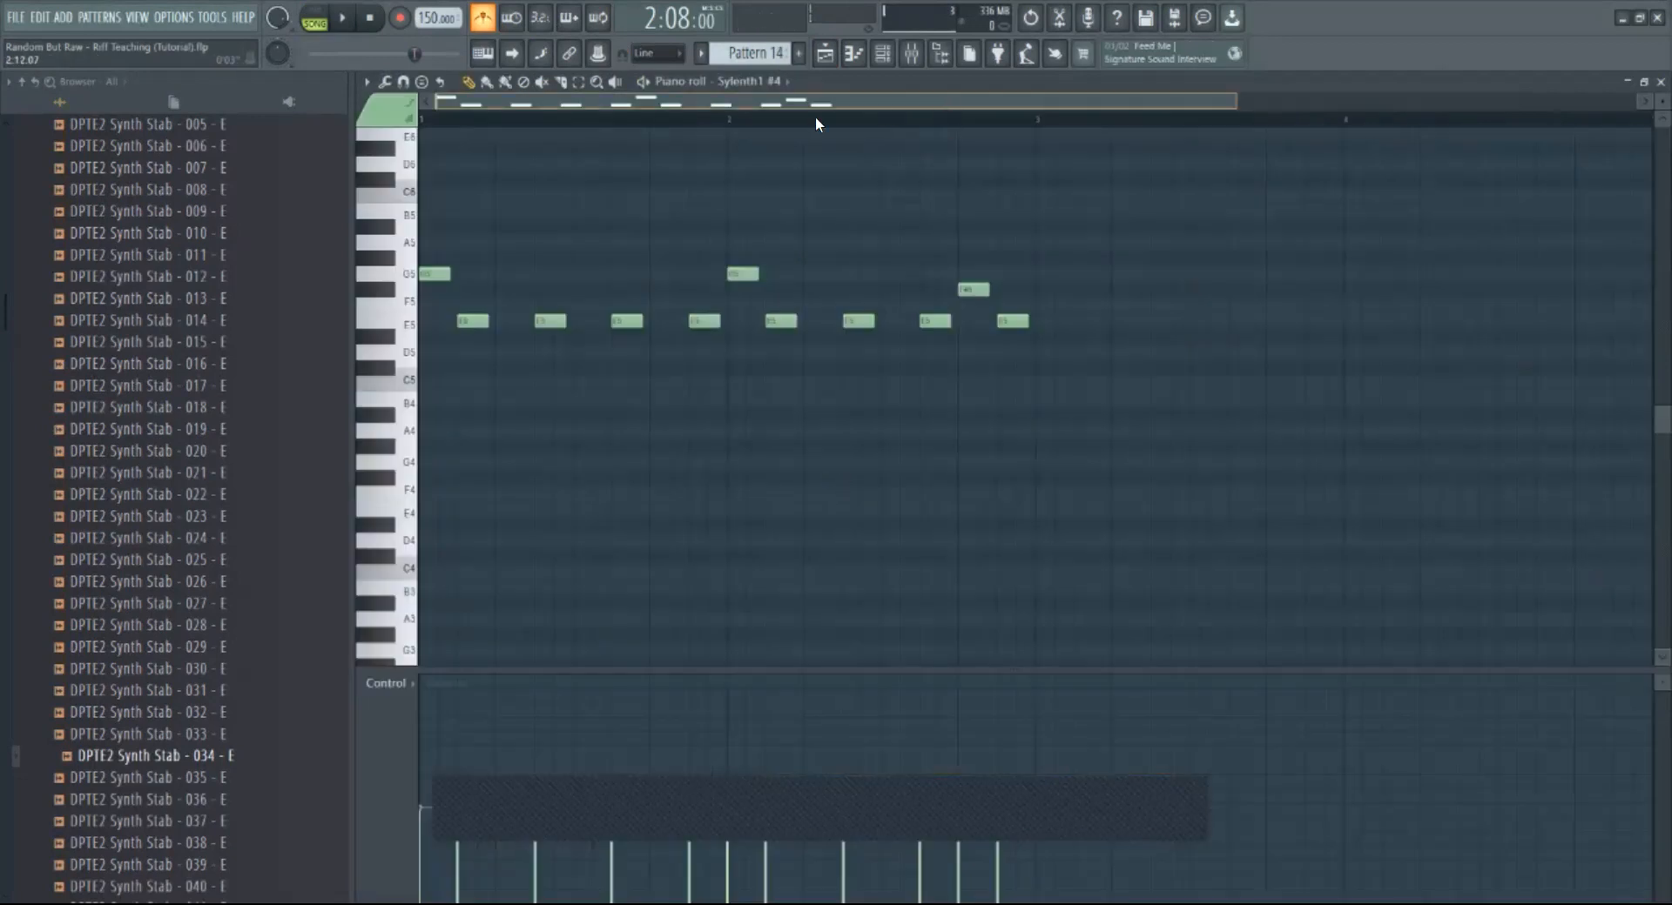
pyautogui.click(334, 26)
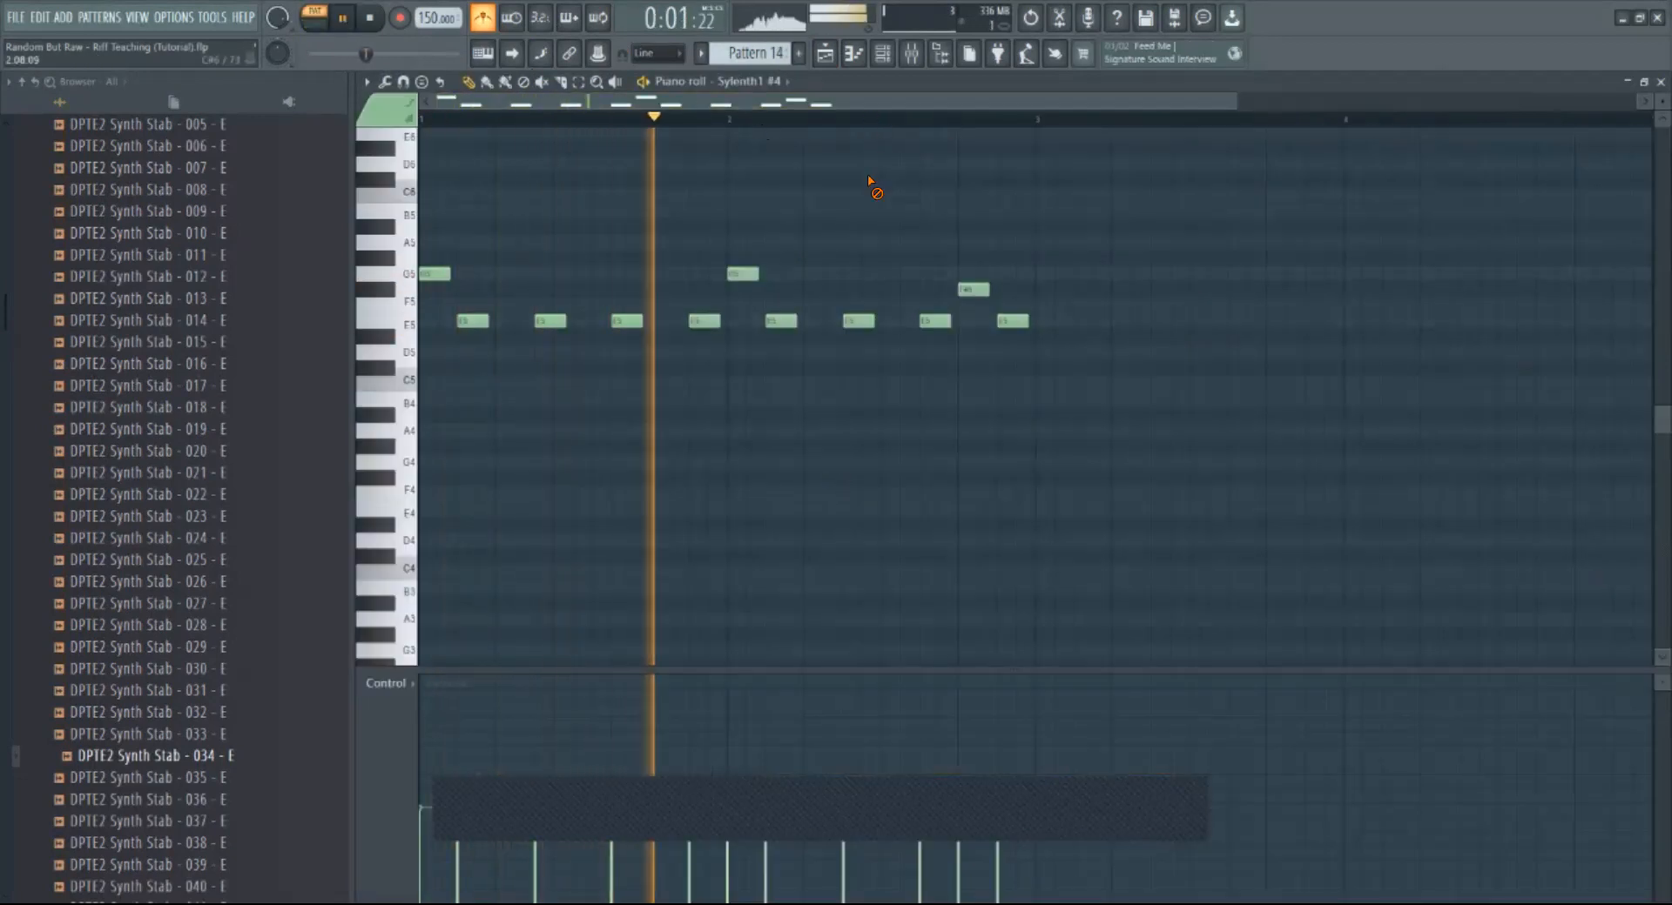
pyautogui.press('space')
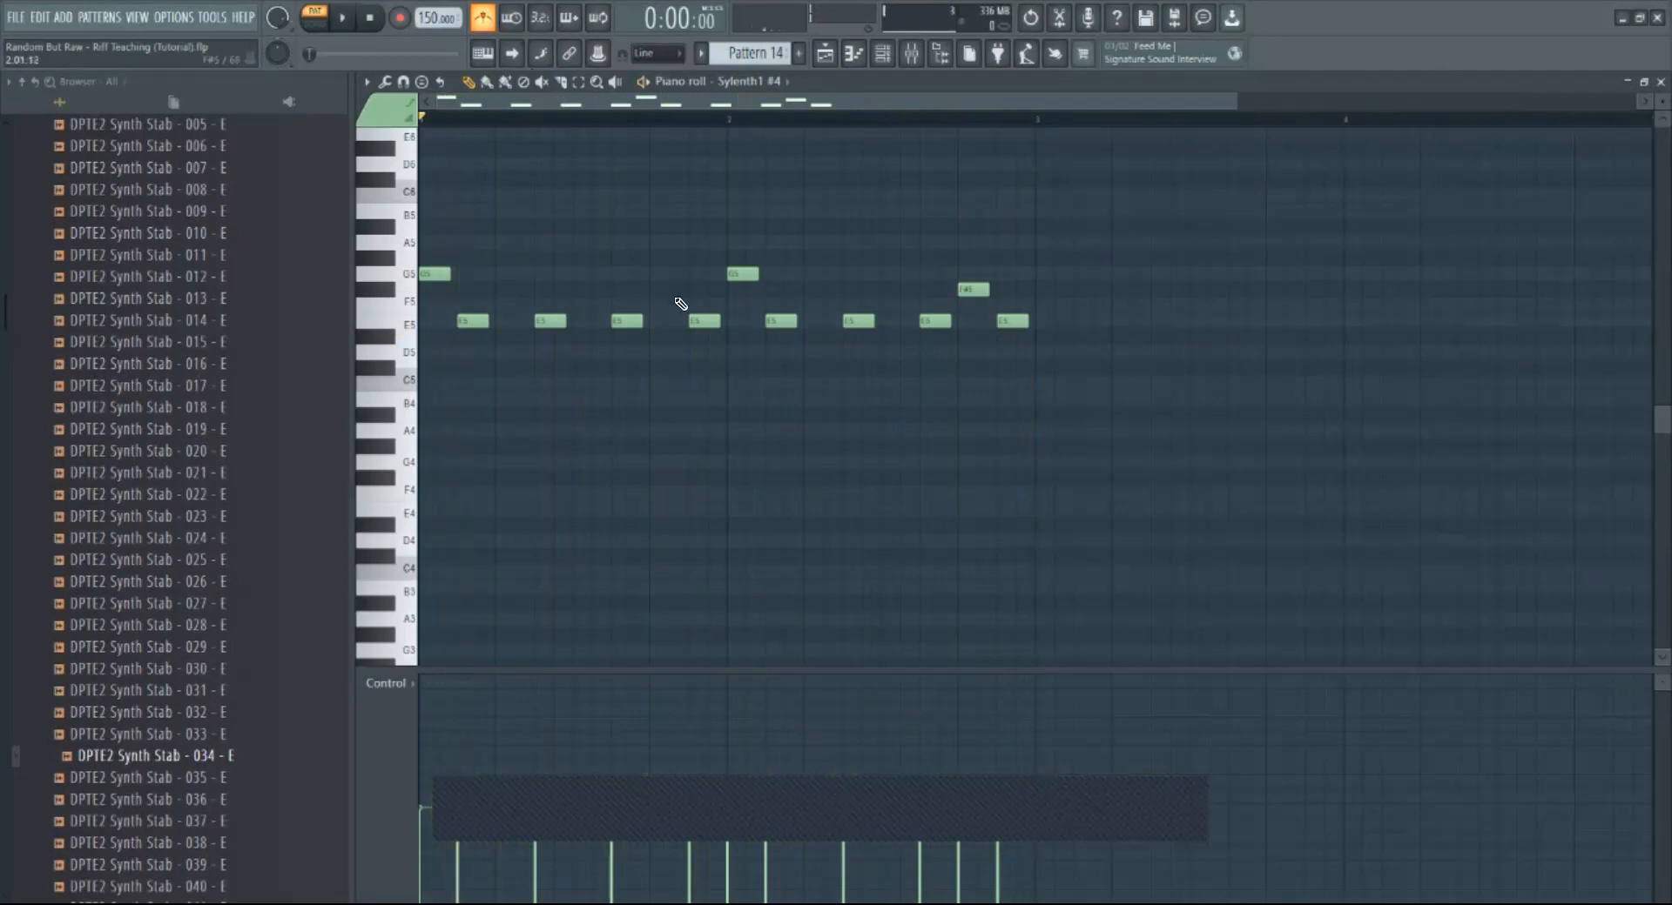
# Step: Audition the lead's G5, E5 and F#5 pitches on the piano roll keyboard
pyautogui.click(409, 275)
pyautogui.click(407, 322)
pyautogui.click(408, 278)
pyautogui.click(412, 336)
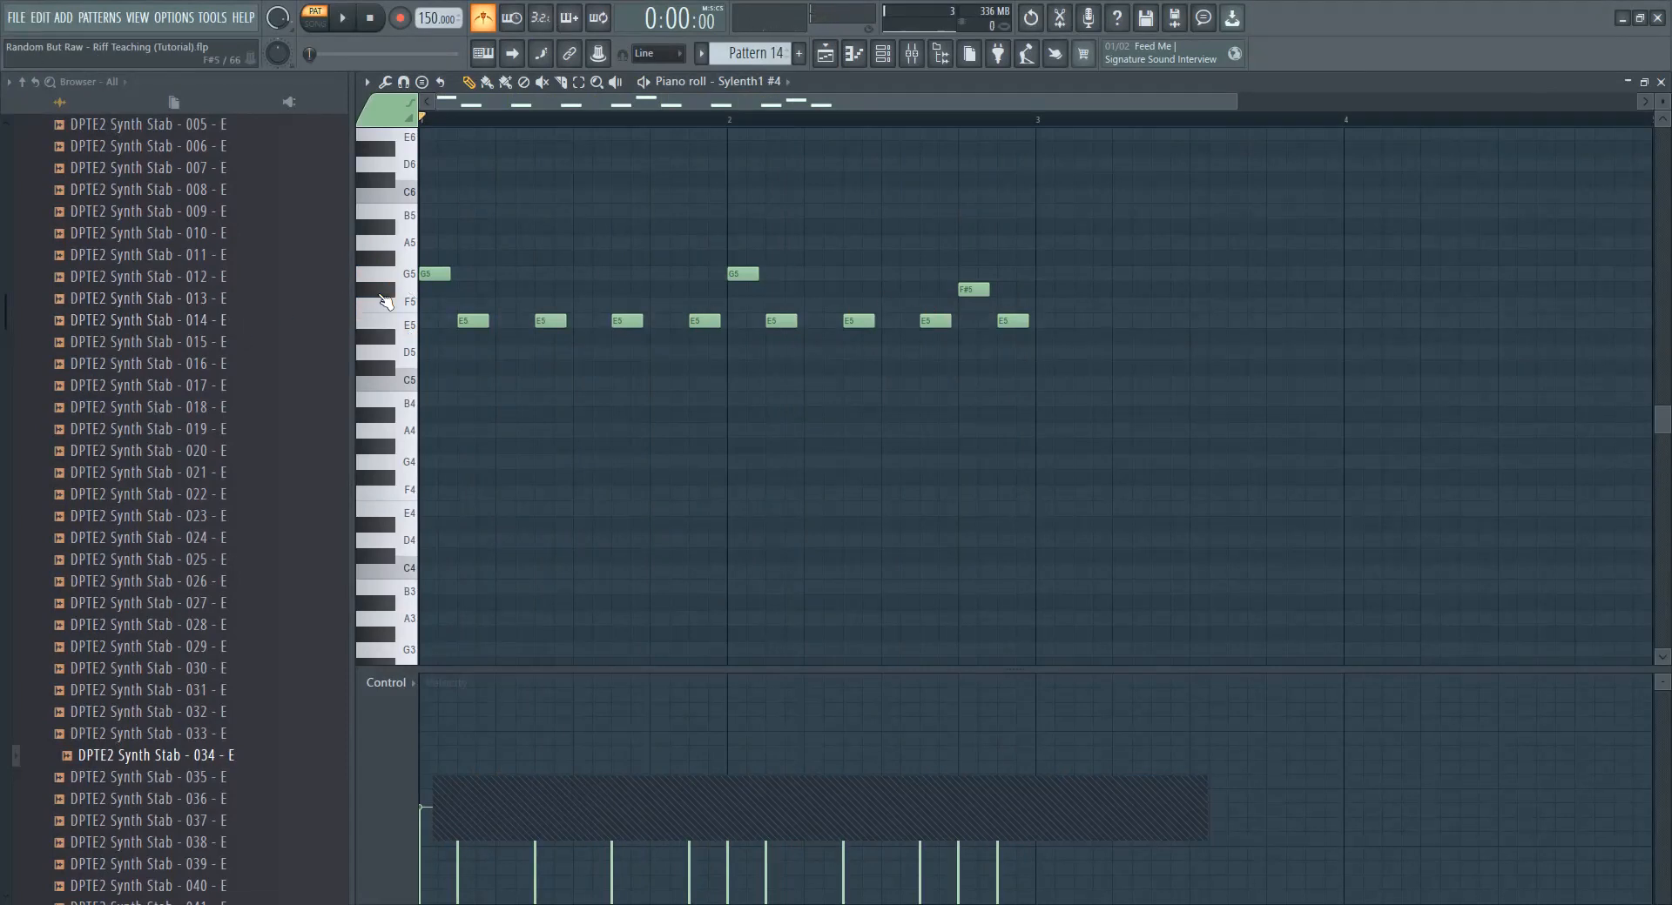
pyautogui.click(386, 301)
pyautogui.click(413, 277)
# Step: Try the first note of Pattern 14 at E5 during playback, and put it back on G5
pyautogui.click(425, 352)
pyautogui.moveTo(449, 355); pyautogui.dragTo(450, 324)
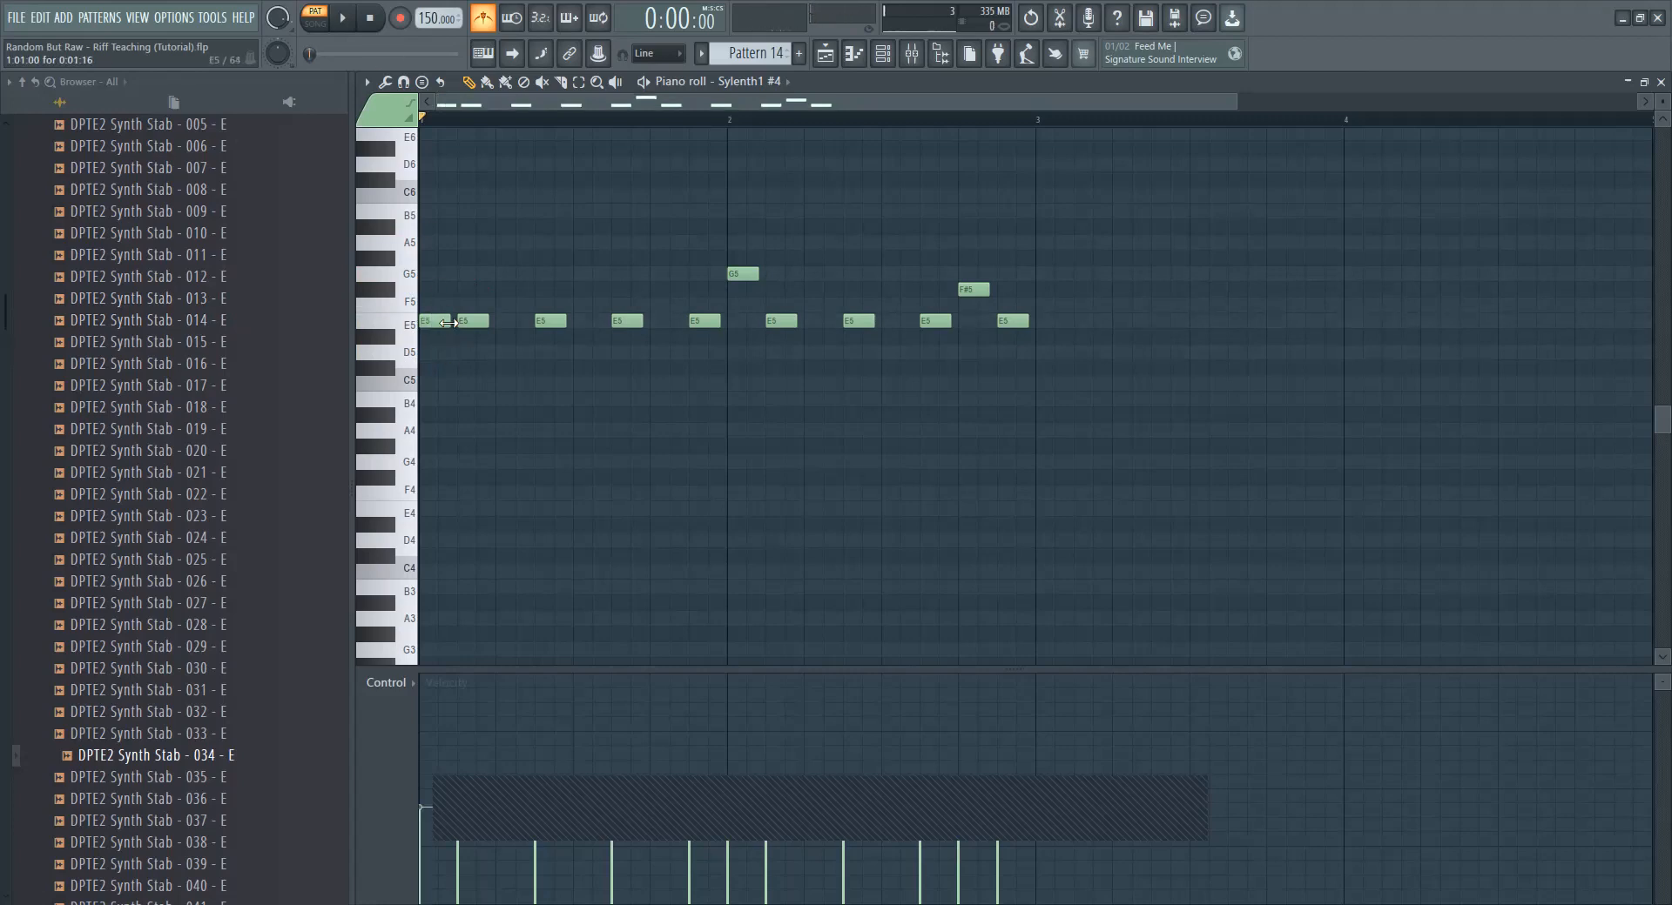
pyautogui.press('space')
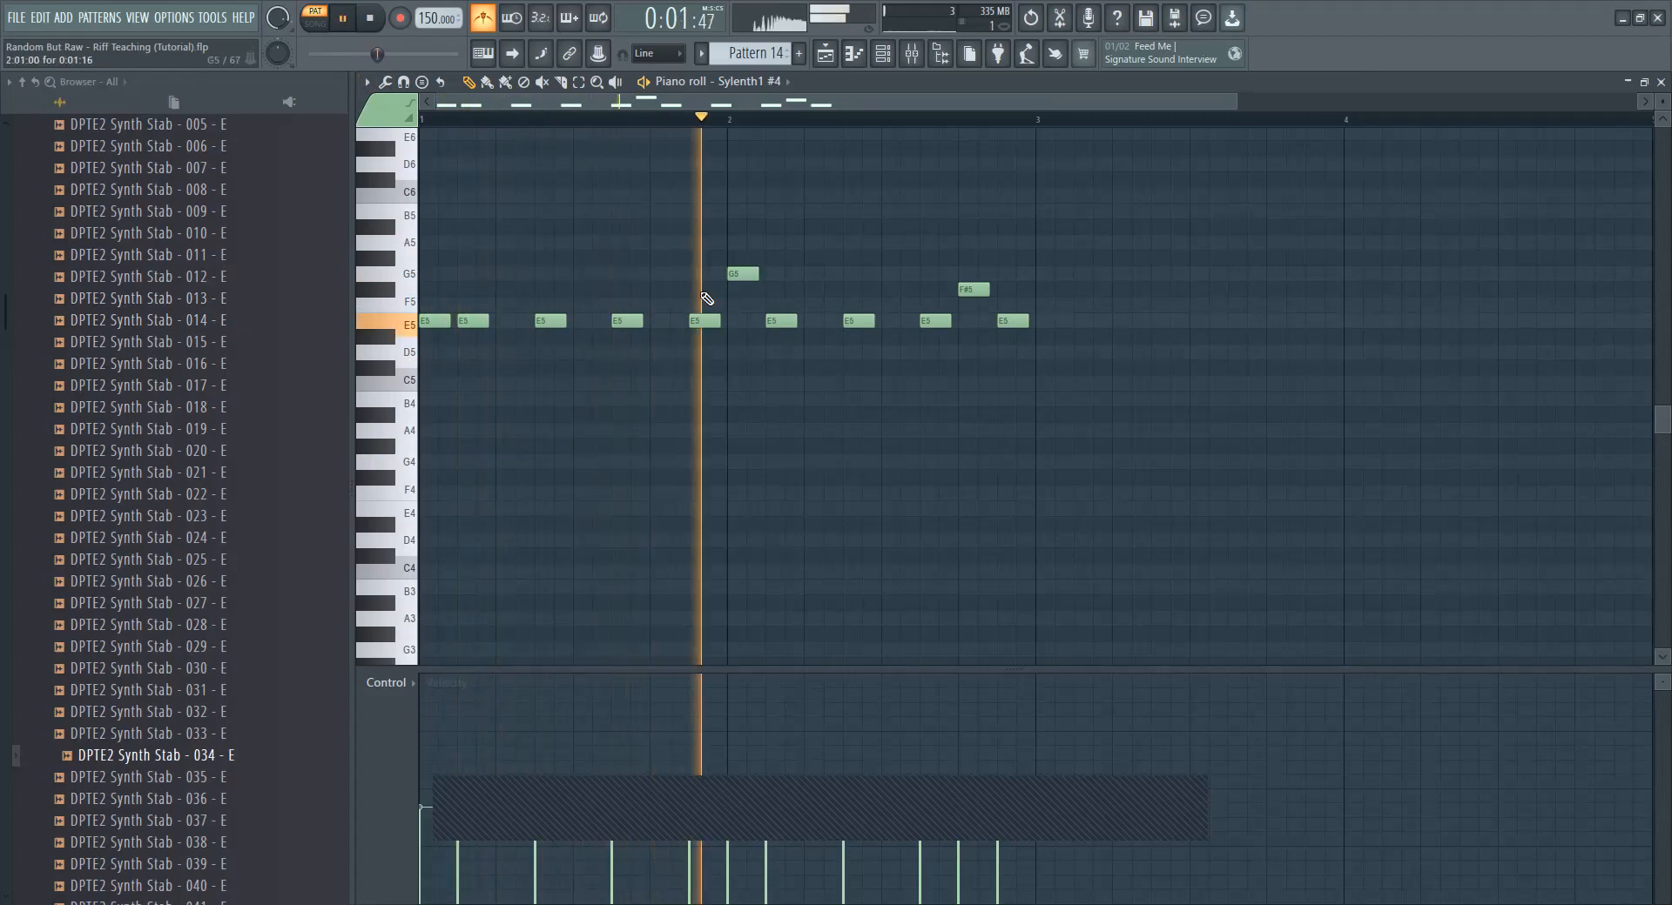
pyautogui.moveTo(434, 321); pyautogui.dragTo(431, 272)
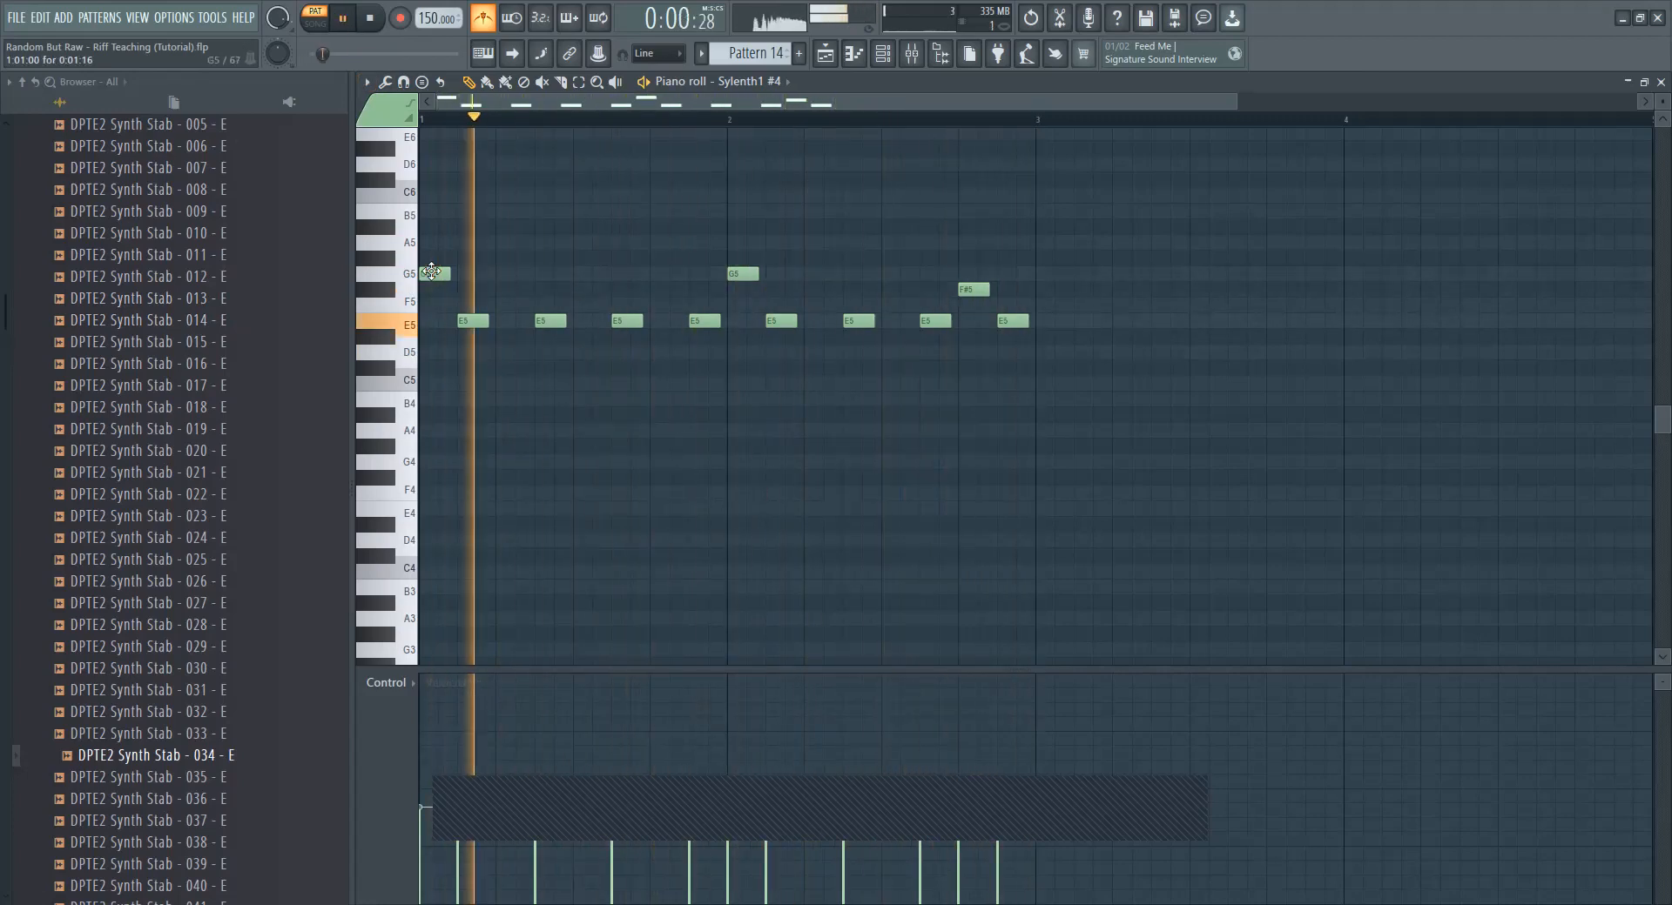
pyautogui.press('space')
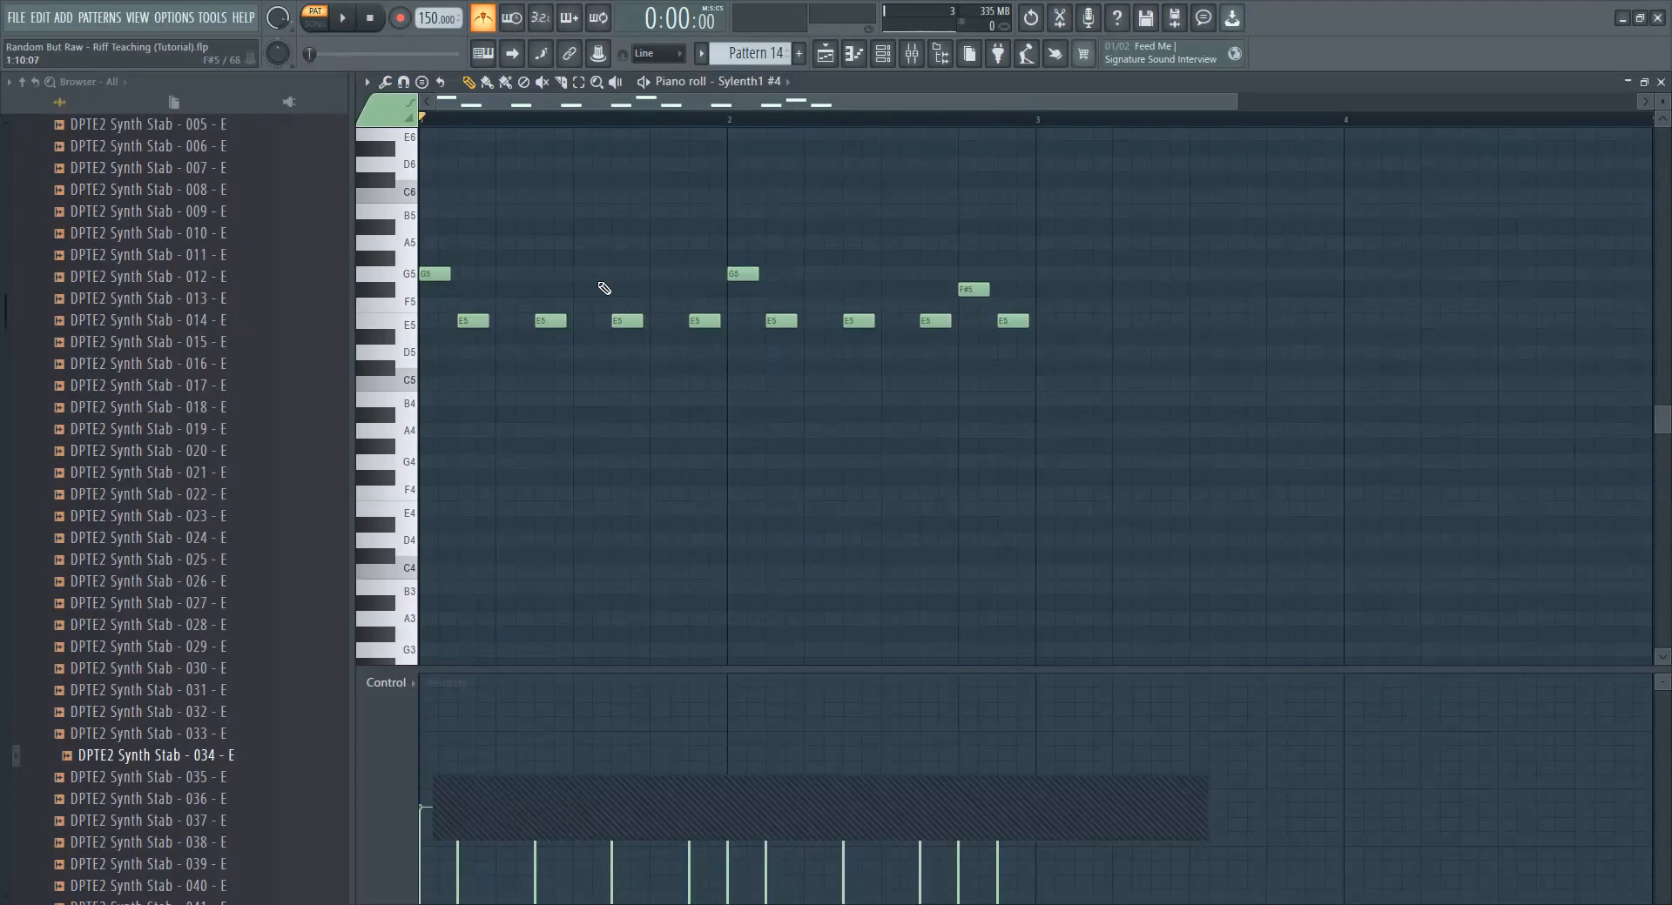
# Step: Shift all notes of Pattern 14 down one octave and play the pattern
pyautogui.moveTo(1049, 193); pyautogui.dragTo(422, 402)
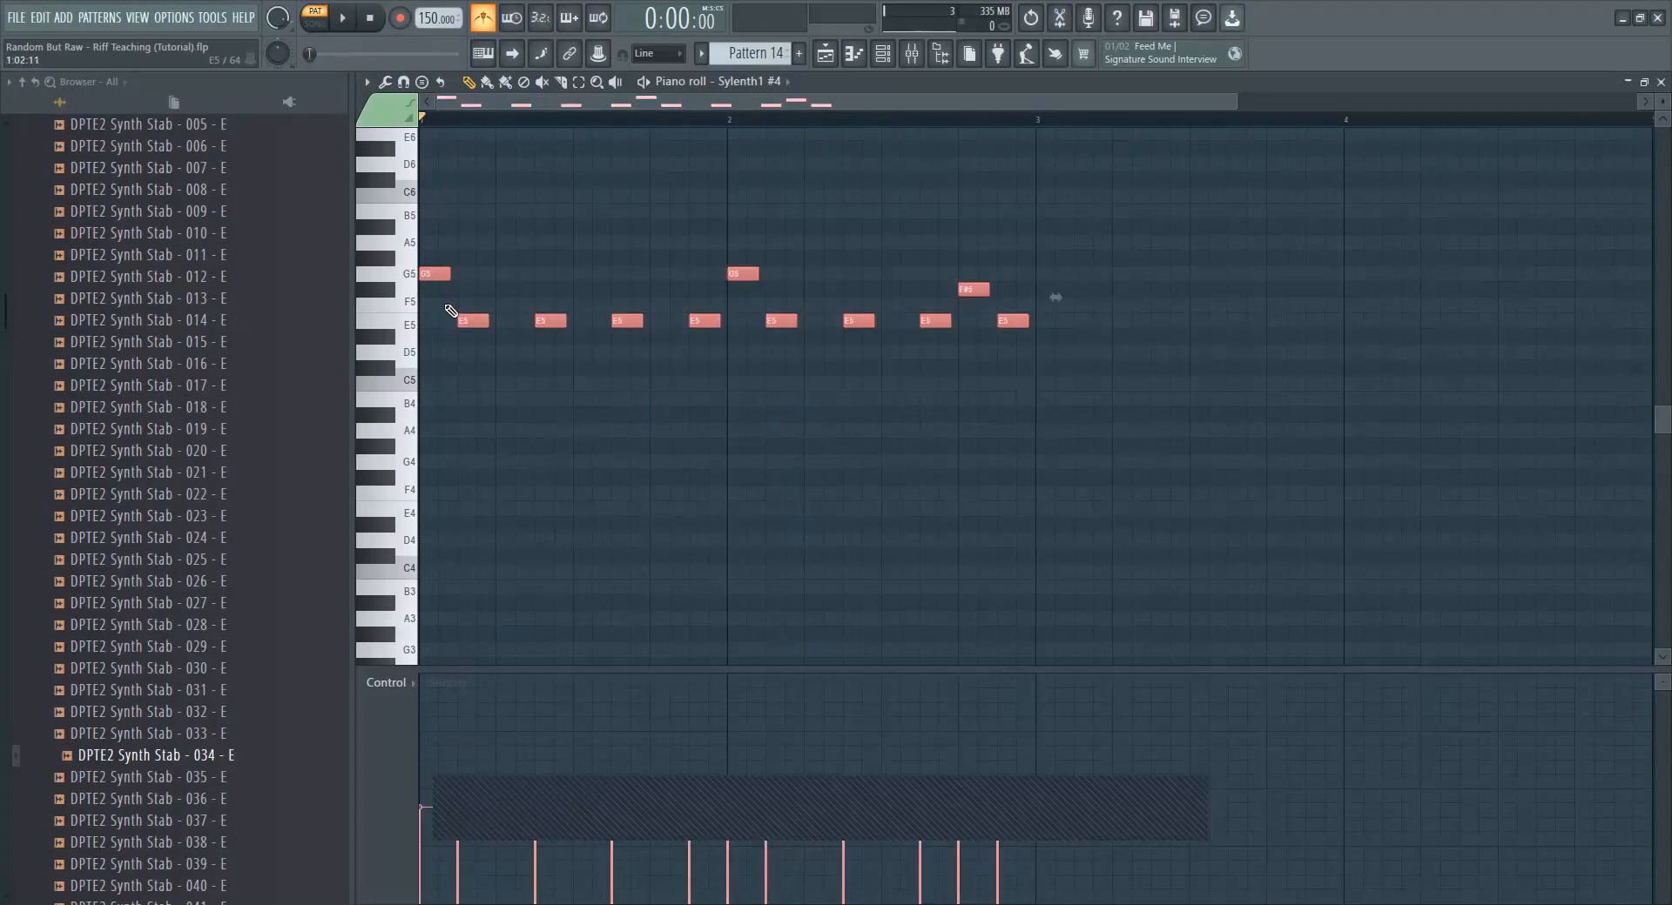
pyautogui.moveTo(436, 276); pyautogui.dragTo(427, 480)
pyautogui.press('space')
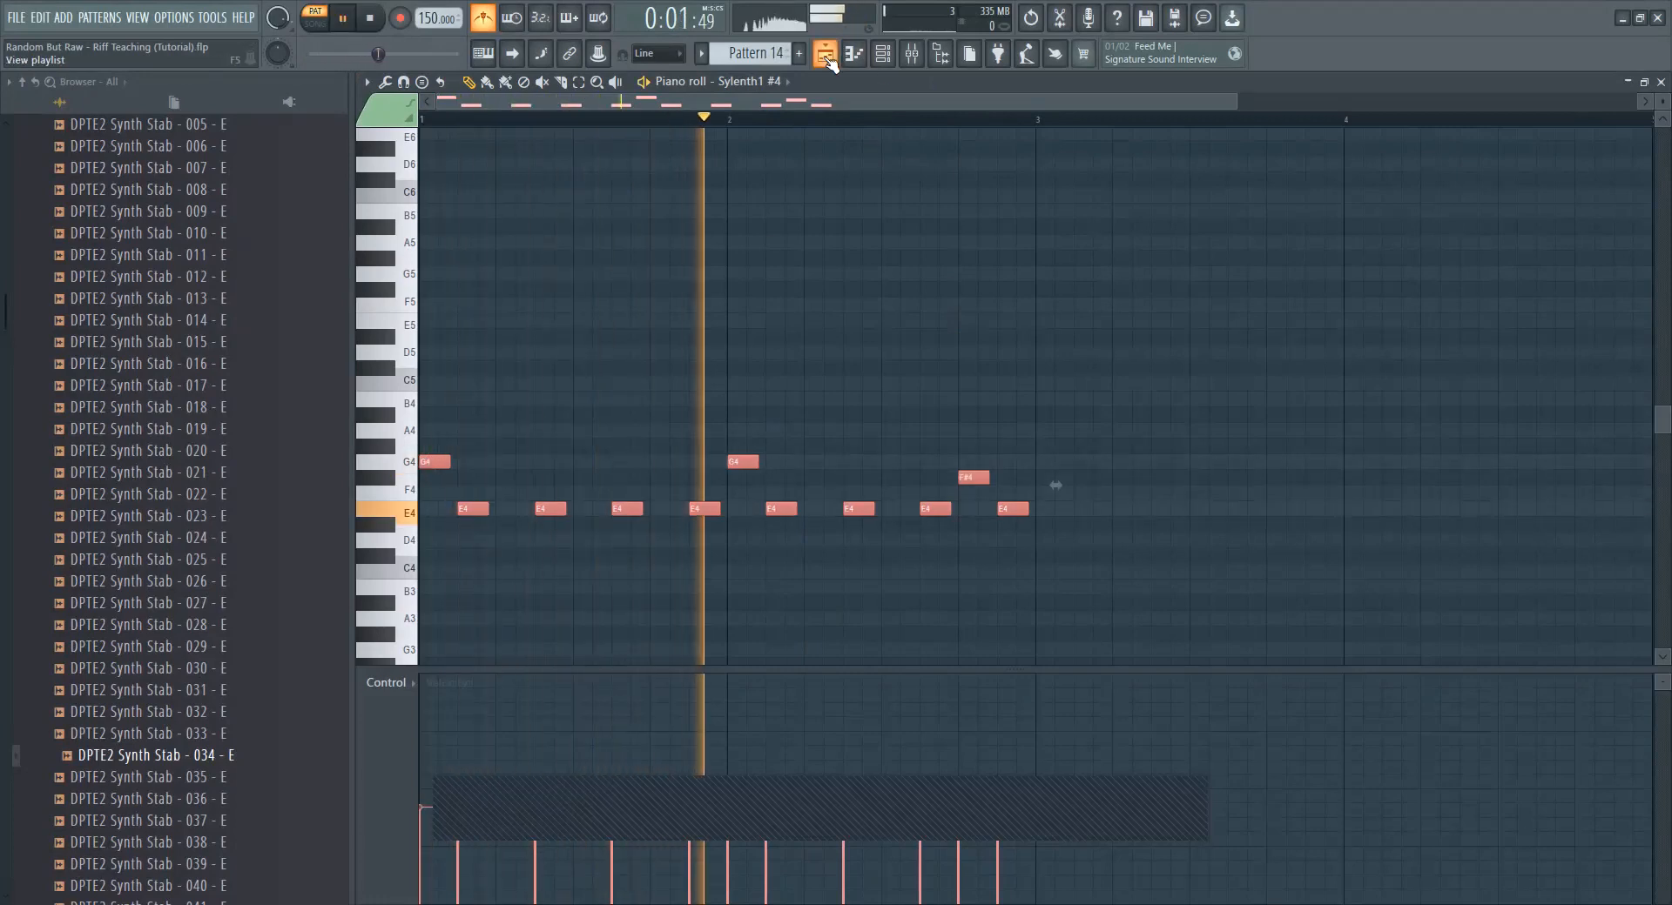
# Step: Open the Sylenth1 #4 synth, try another octave setting for oscillator A1 and adjust the filter control cutoff
pyautogui.click(882, 53)
pyautogui.click(961, 140)
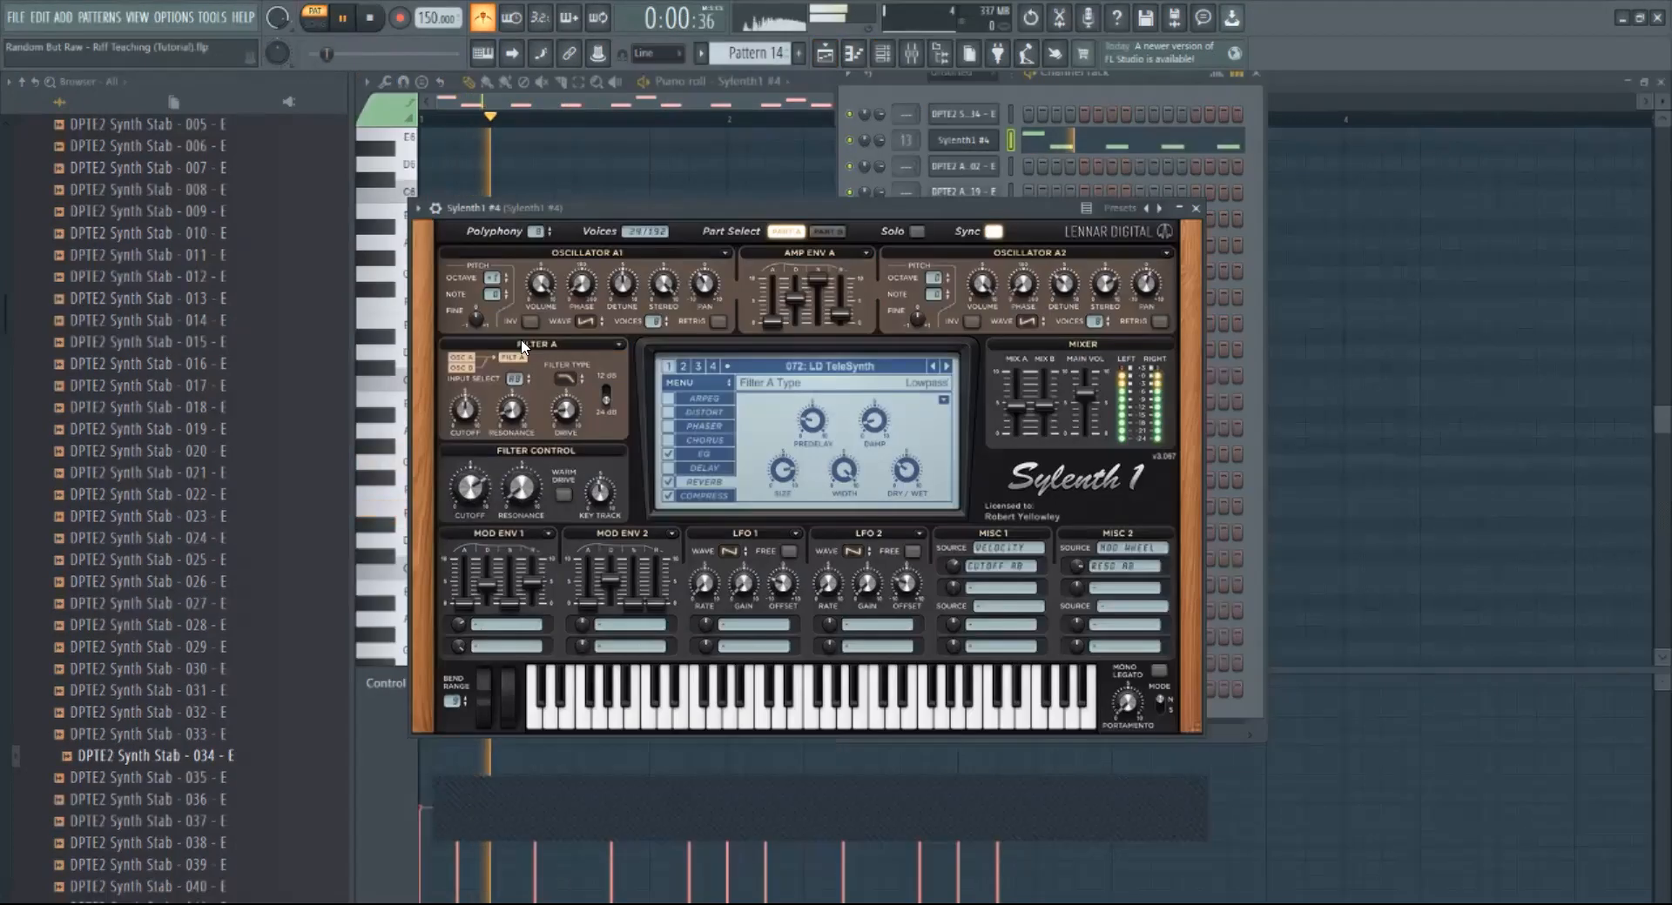
pyautogui.click(493, 280)
pyautogui.rightClick(494, 277)
pyautogui.moveTo(474, 487); pyautogui.dragTo(508, 426)
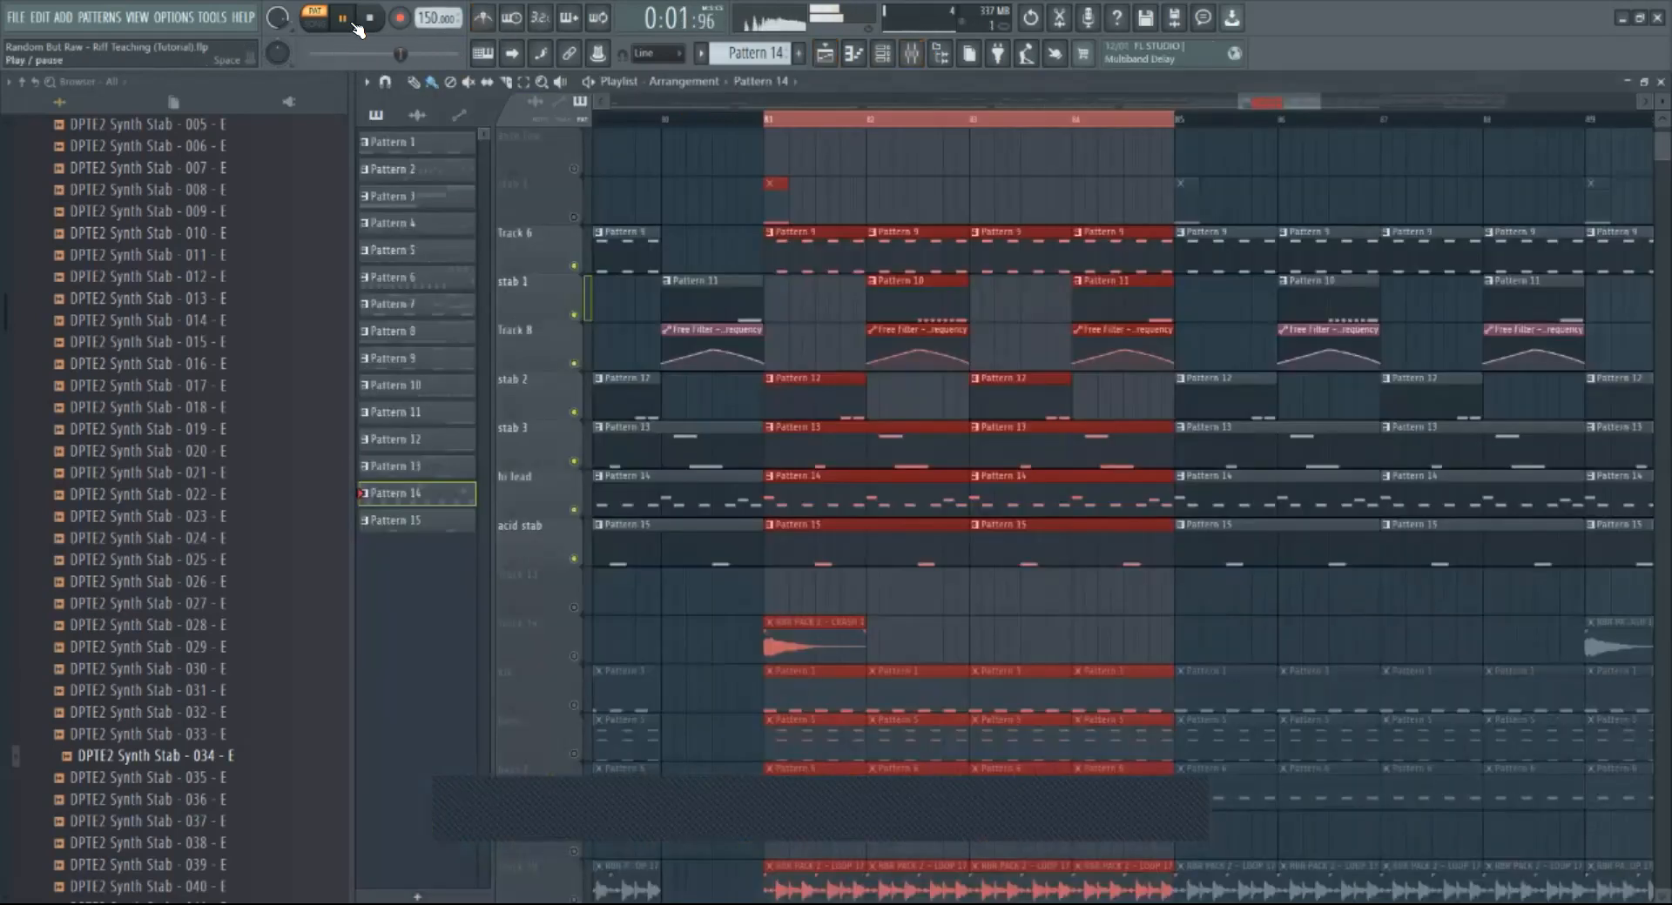
# Step: Switch to song mode and play the riff section from bar 81 again
pyautogui.press('l')
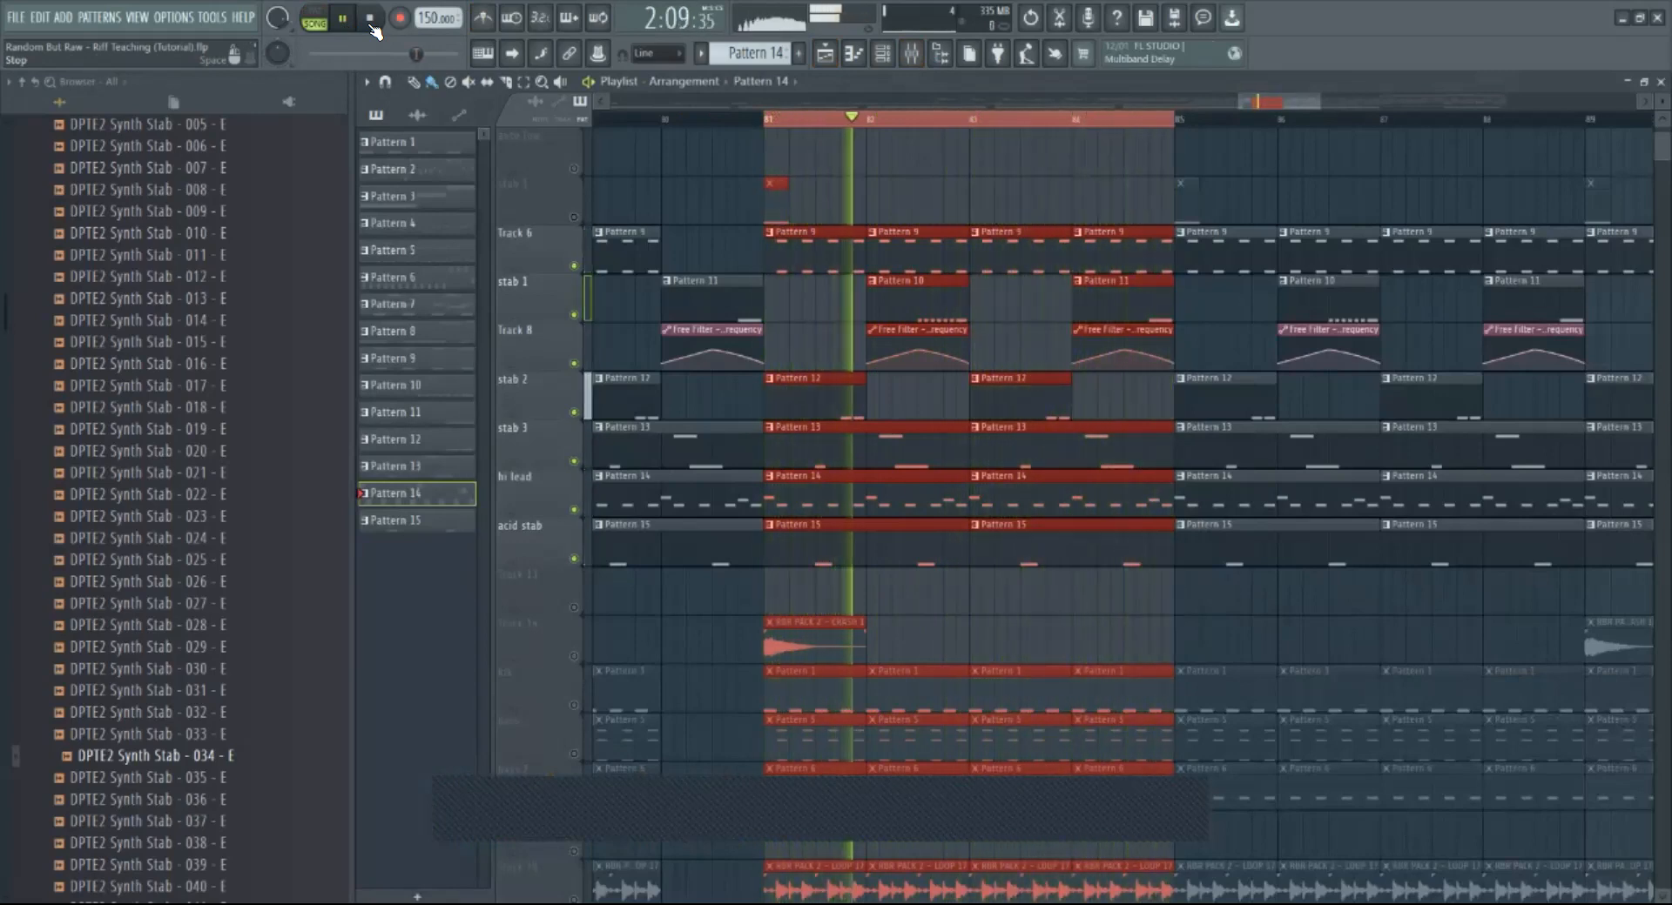
pyautogui.press('space')
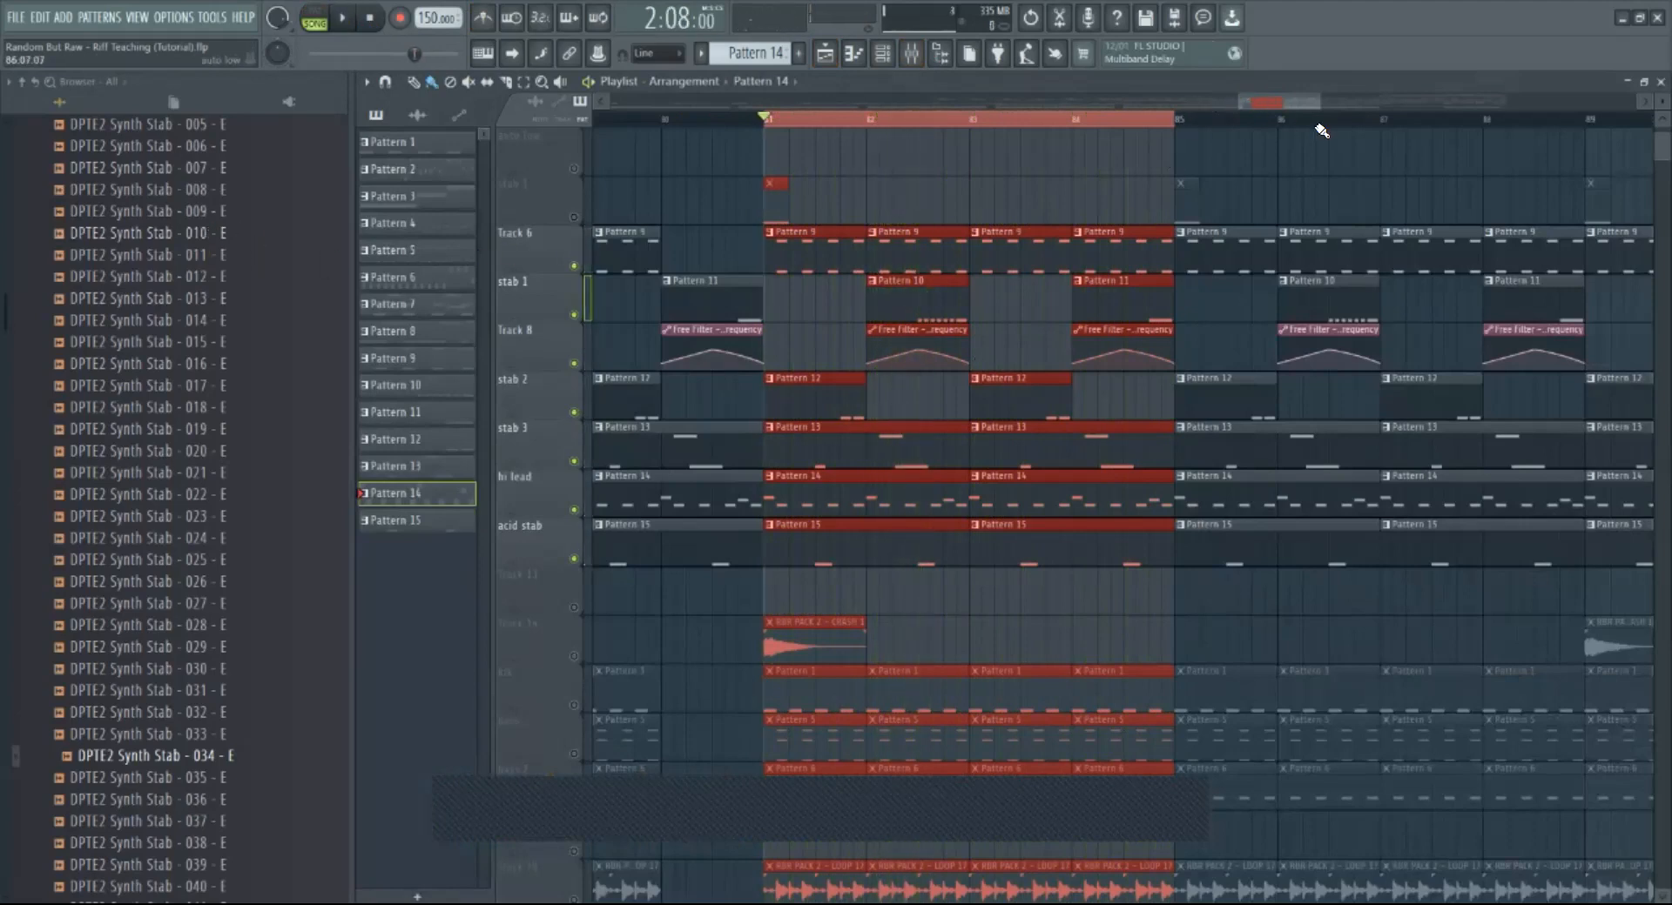
# Step: Narrow the playlist time selection to bar 81 and open the acid stab's Pattern 15 in the piano roll
pyautogui.moveTo(1320, 101); pyautogui.dragTo(1272, 100)
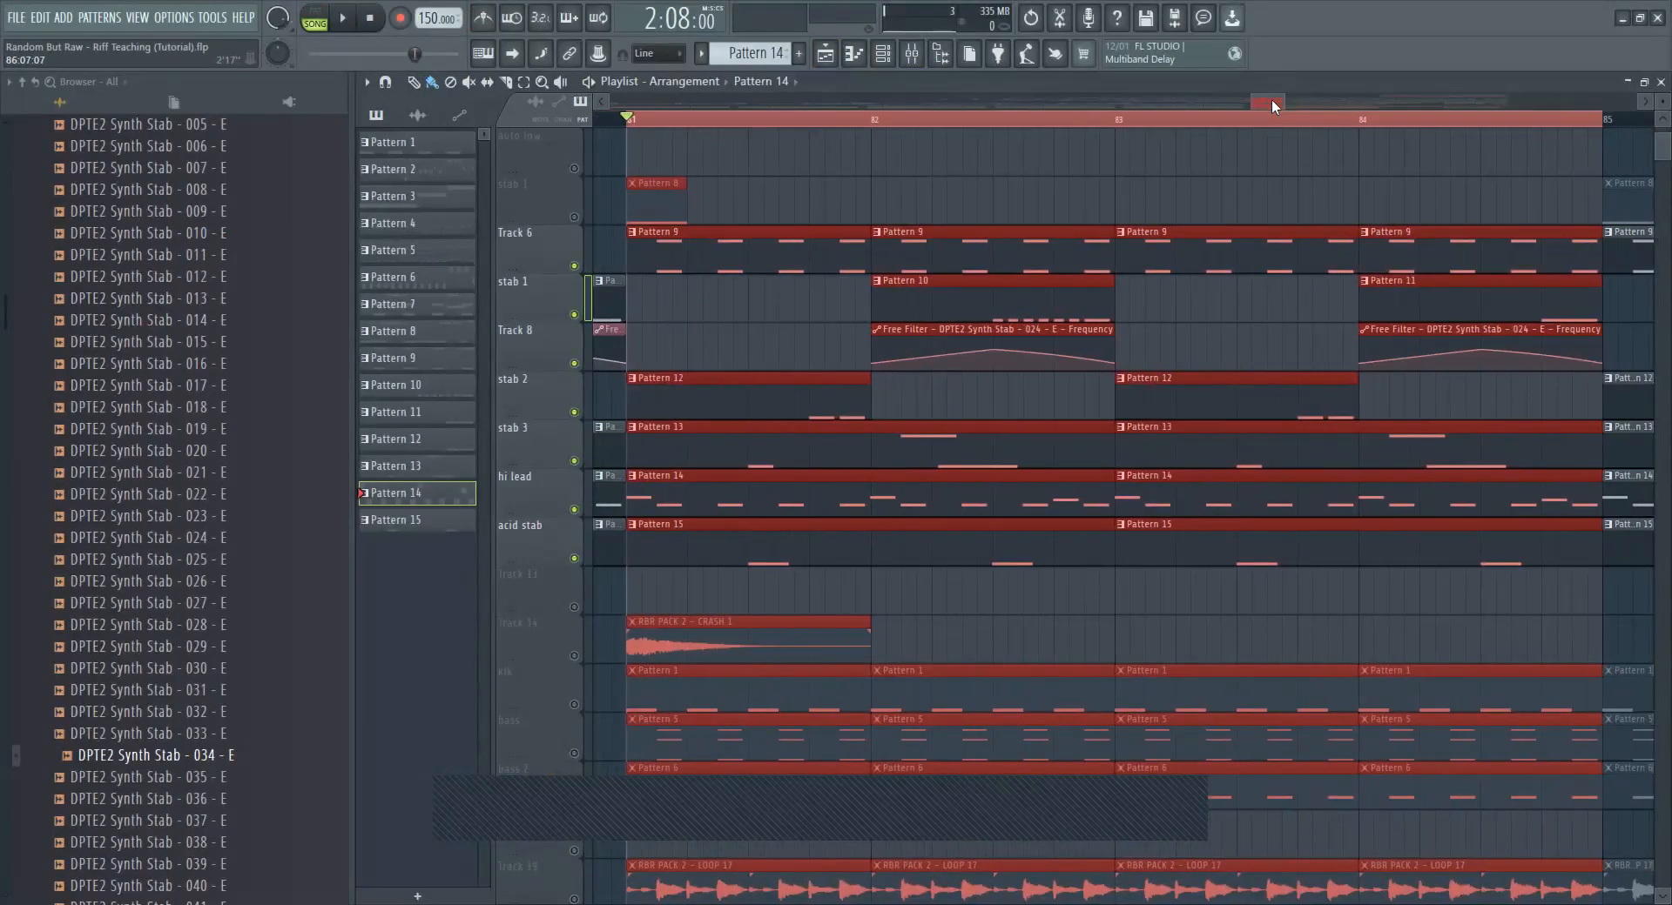
pyautogui.scroll(-2, 646, 529)
pyautogui.scroll(2, 672, 523)
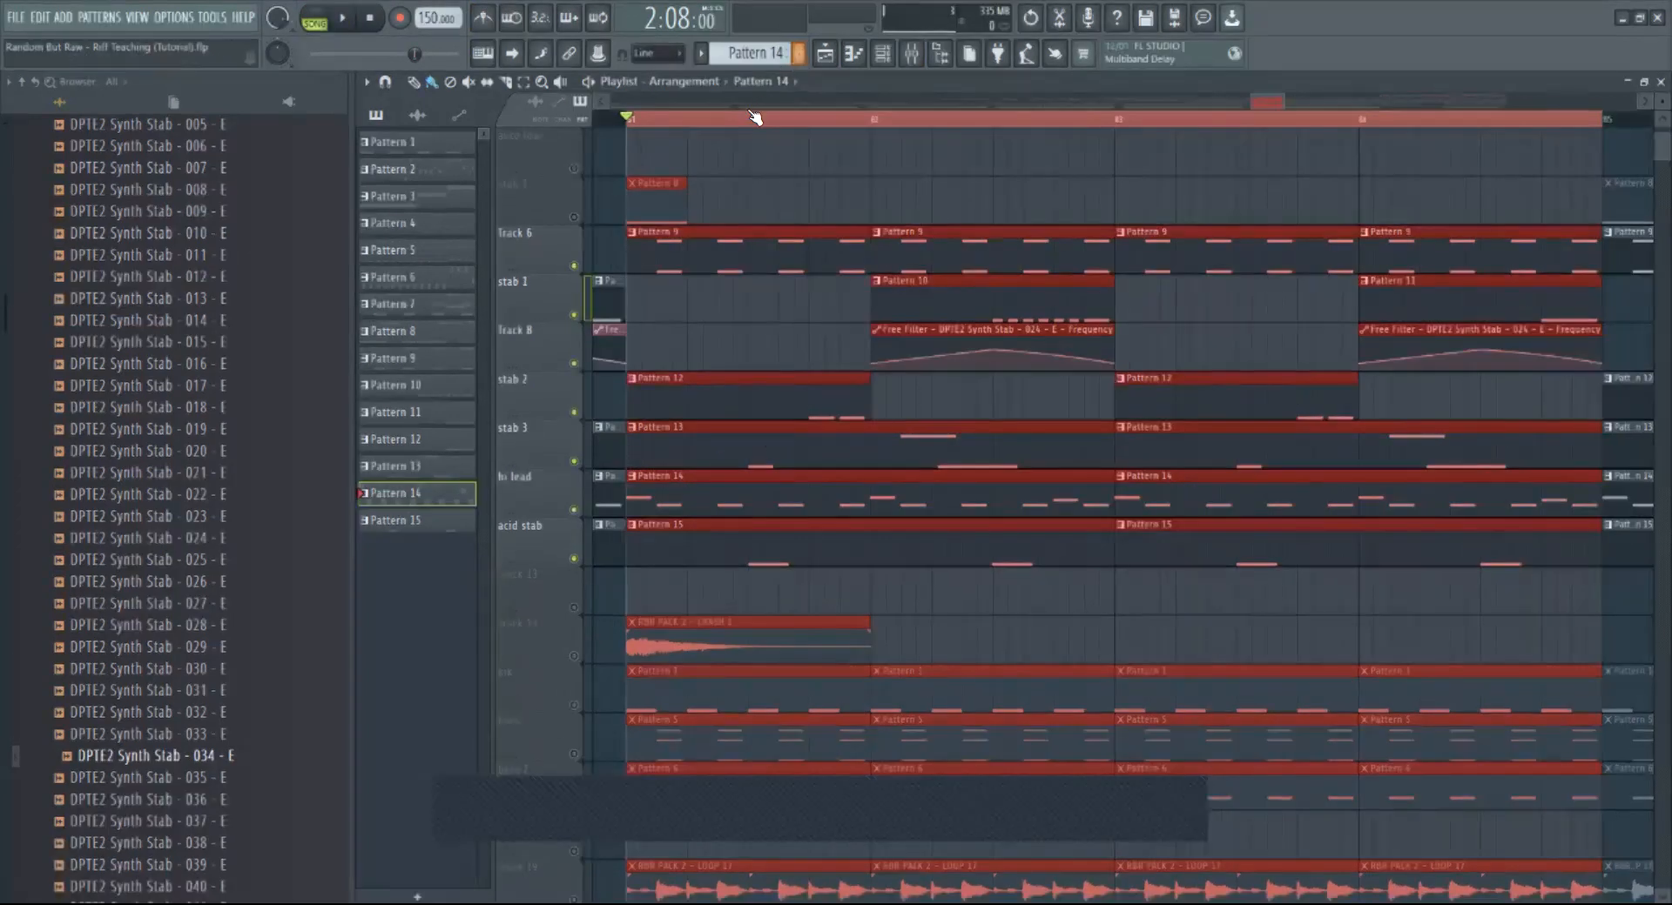
pyautogui.moveTo(635, 124); pyautogui.dragTo(870, 128)
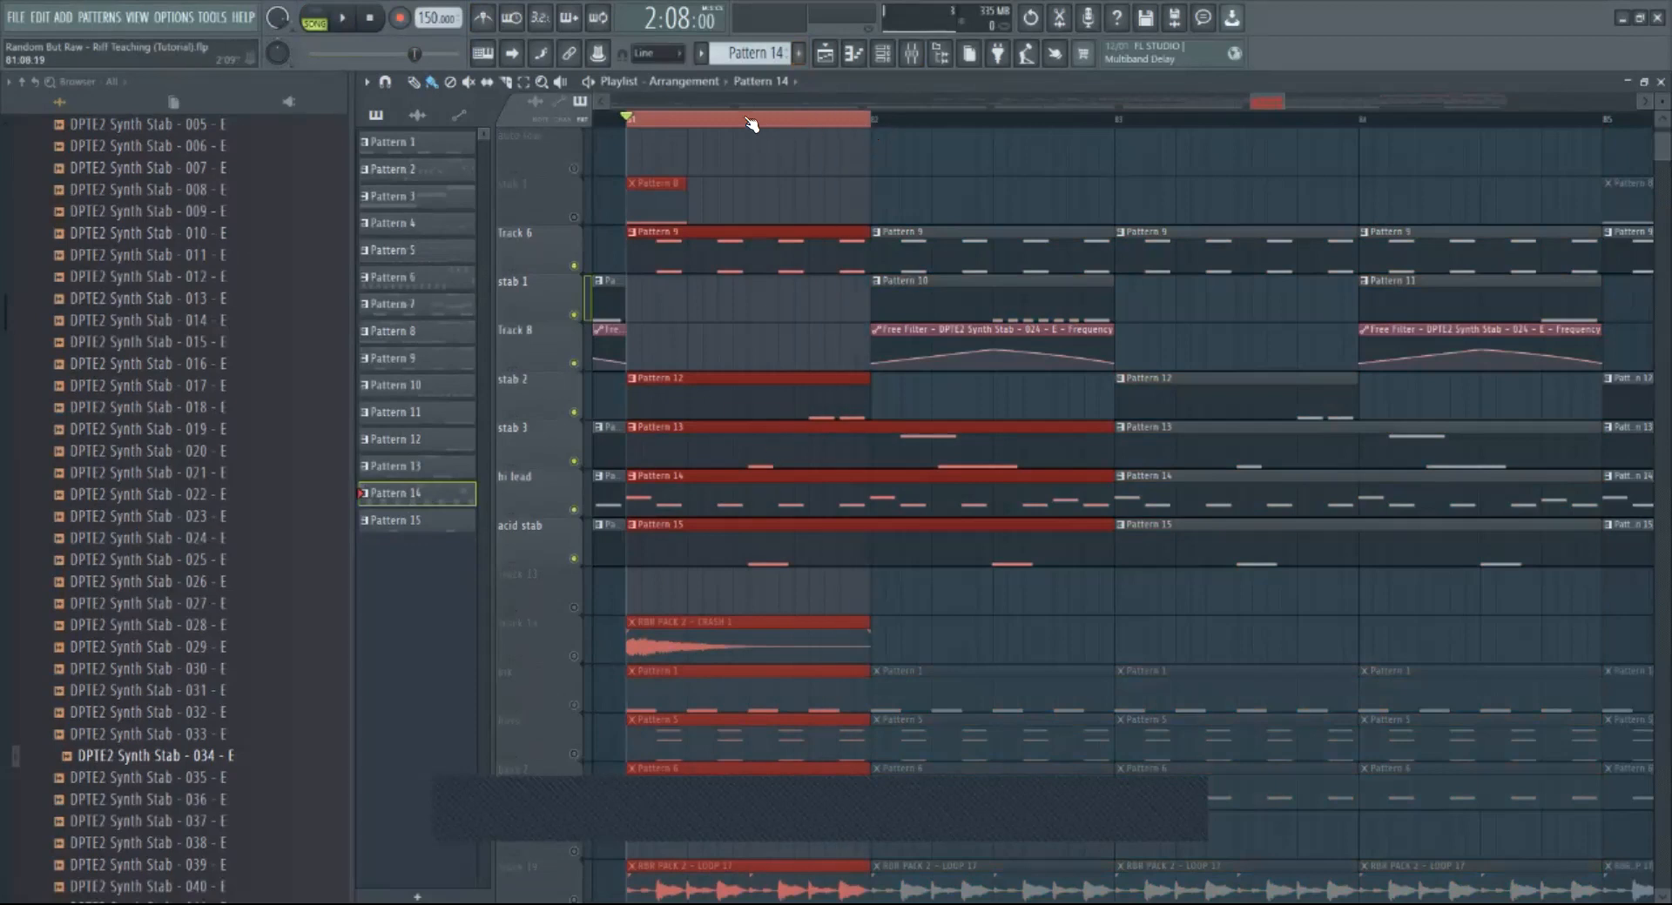
pyautogui.doubleClick(712, 554)
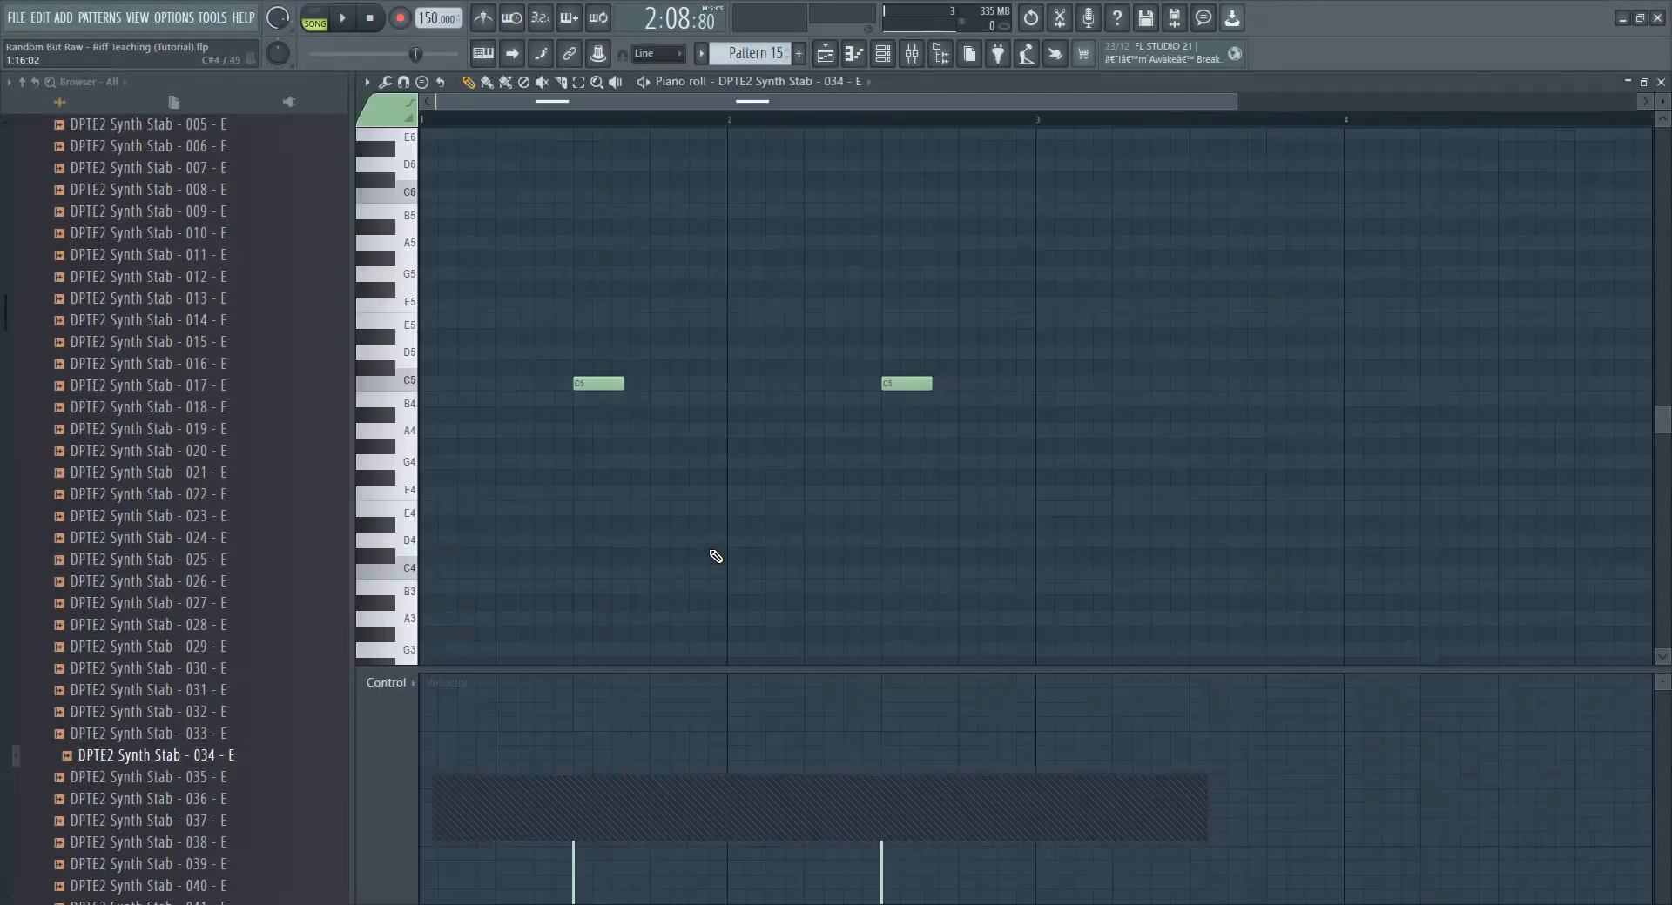
# Step: Play the acid stab's Pattern 15 in pattern mode, stop it, and review its two C5 notes in the piano roll
pyautogui.press('space')
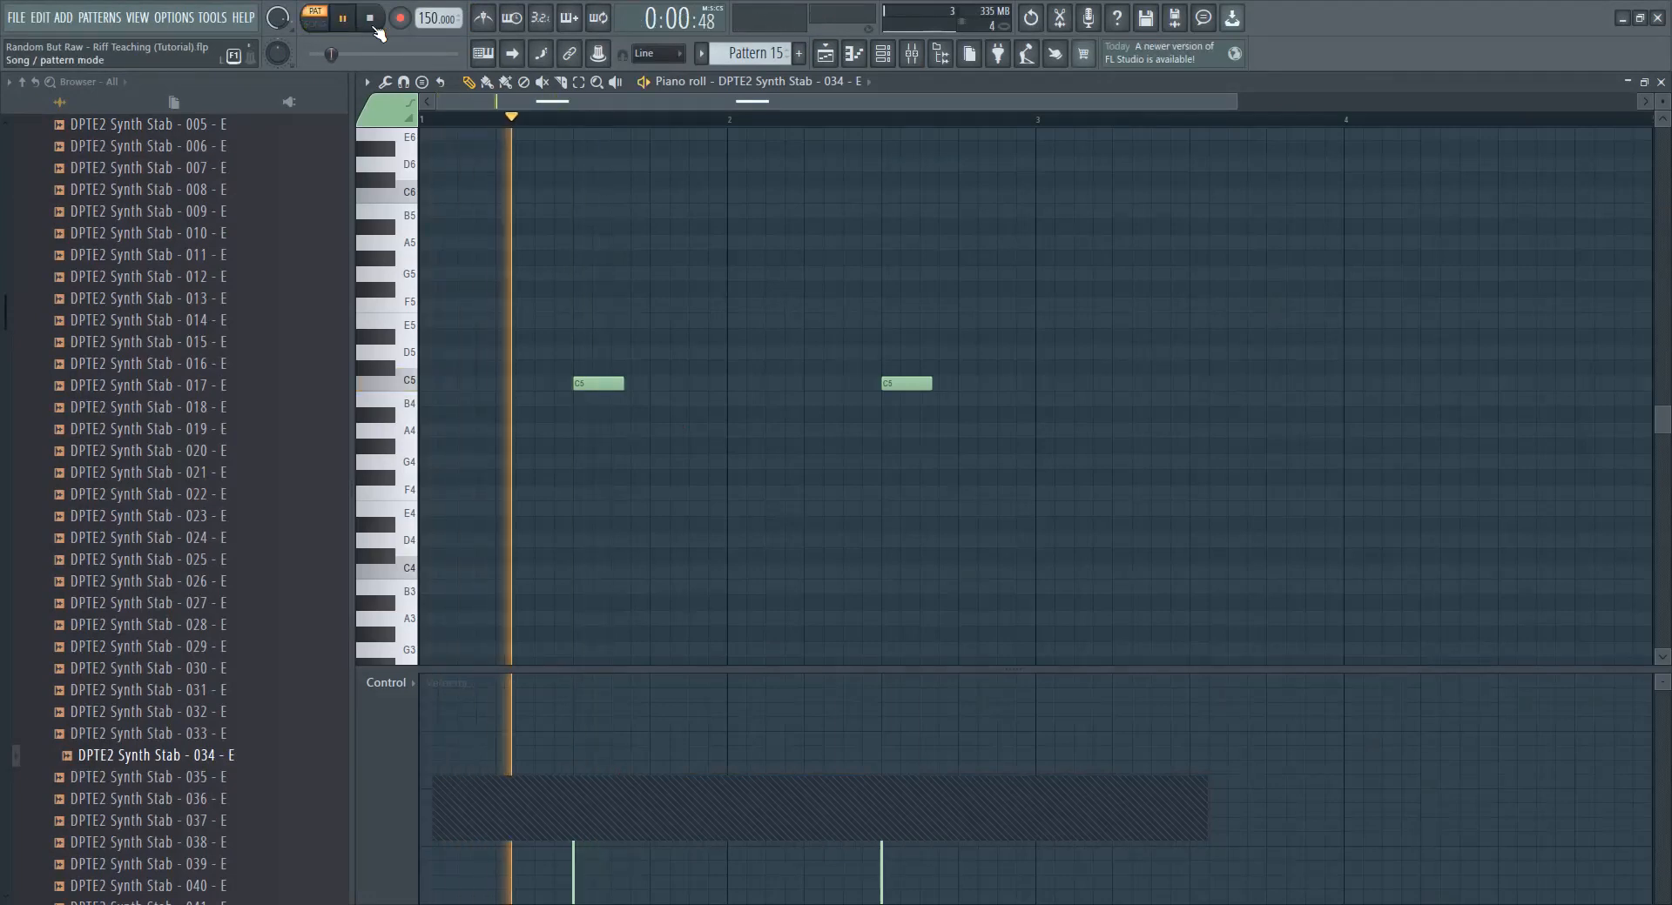
pyautogui.click(823, 58)
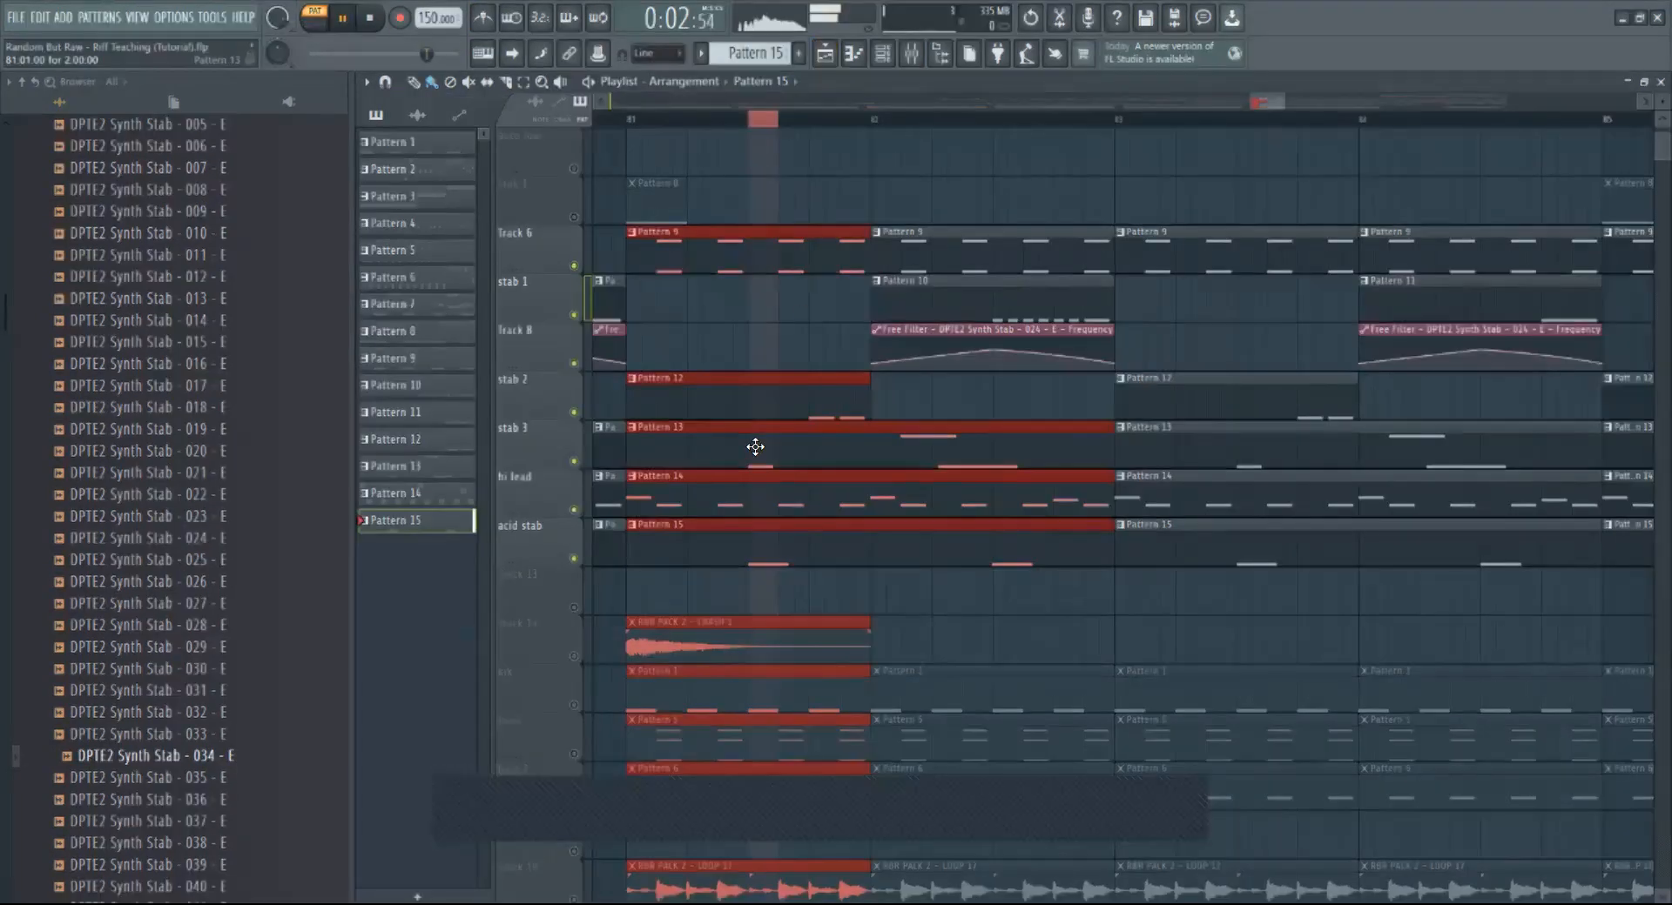
pyautogui.click(373, 20)
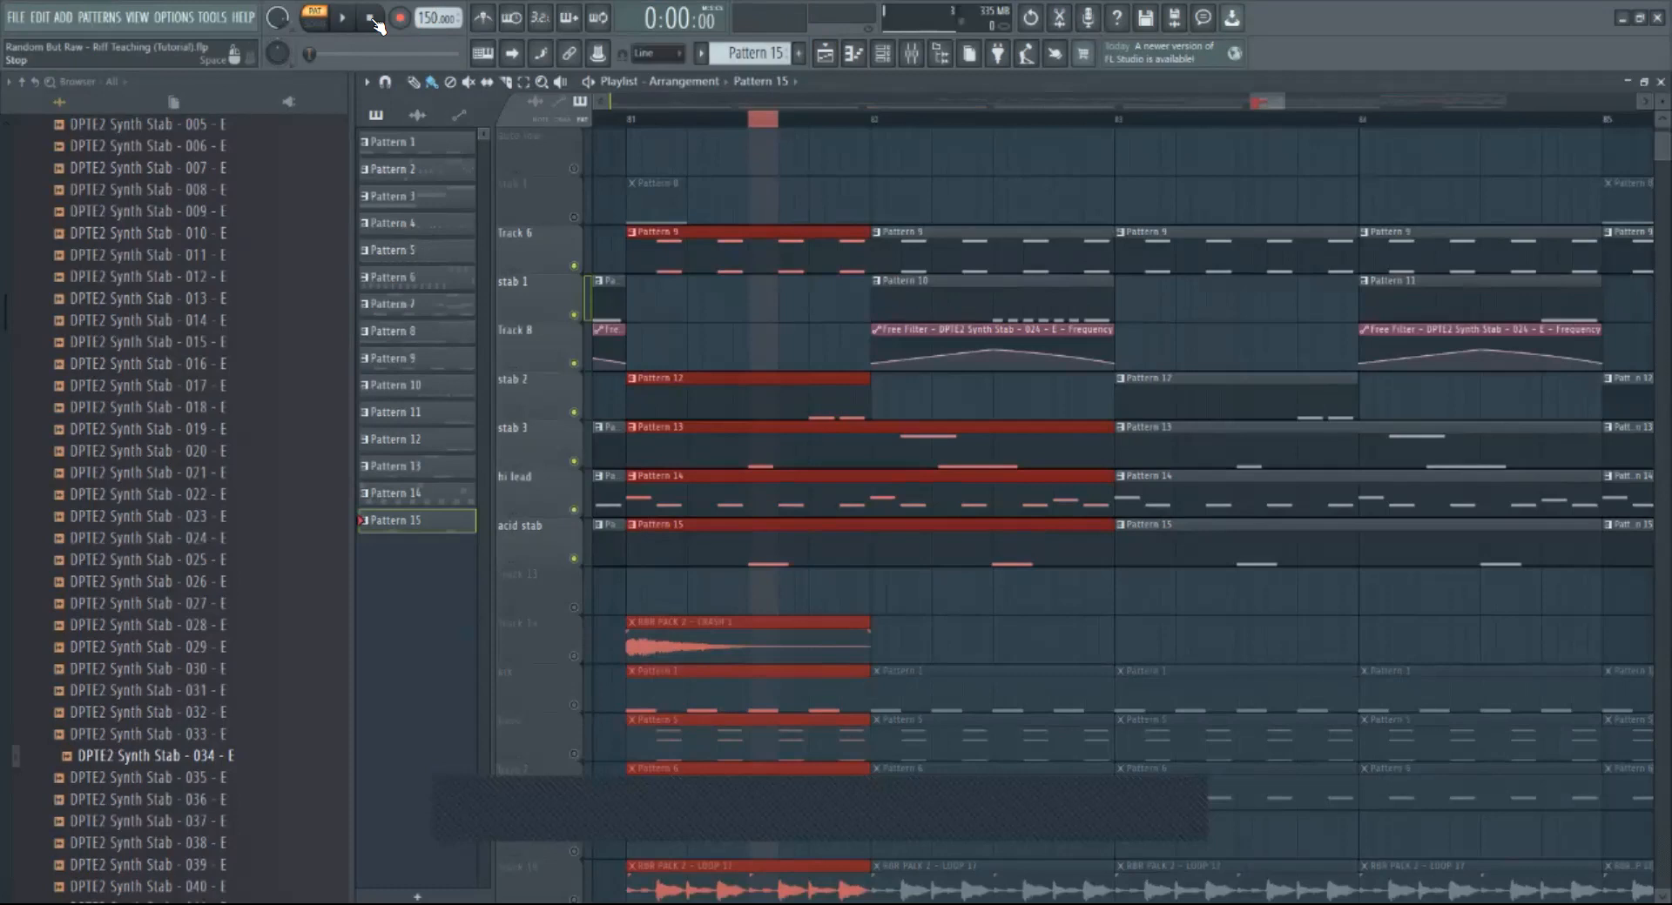
pyautogui.doubleClick(767, 560)
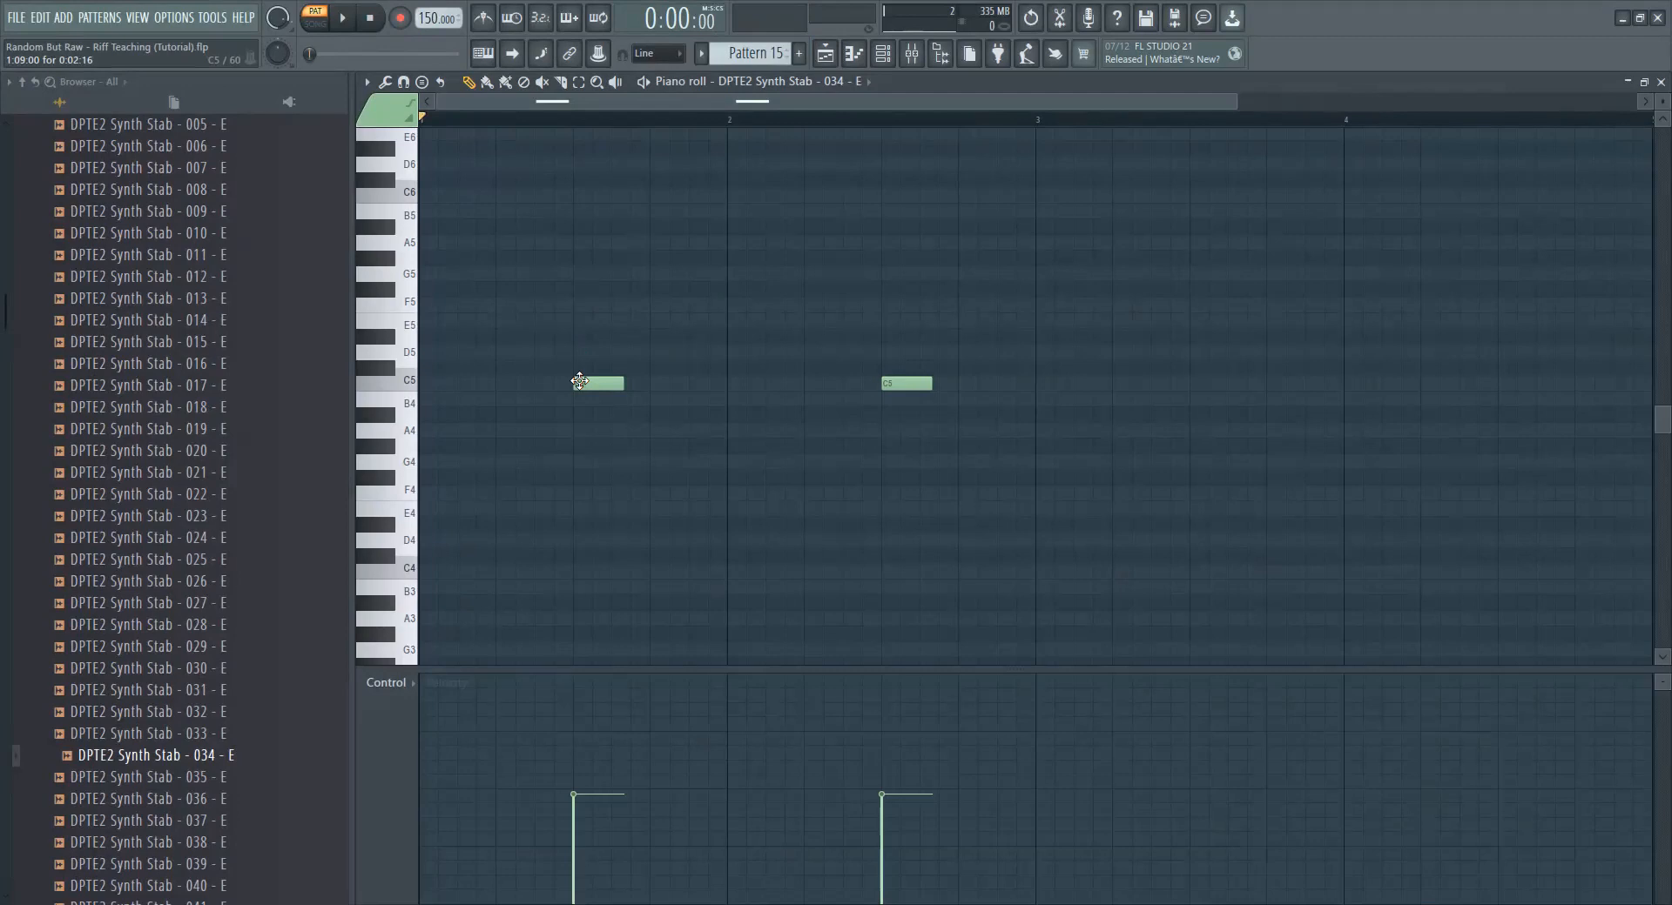
pyautogui.click(826, 54)
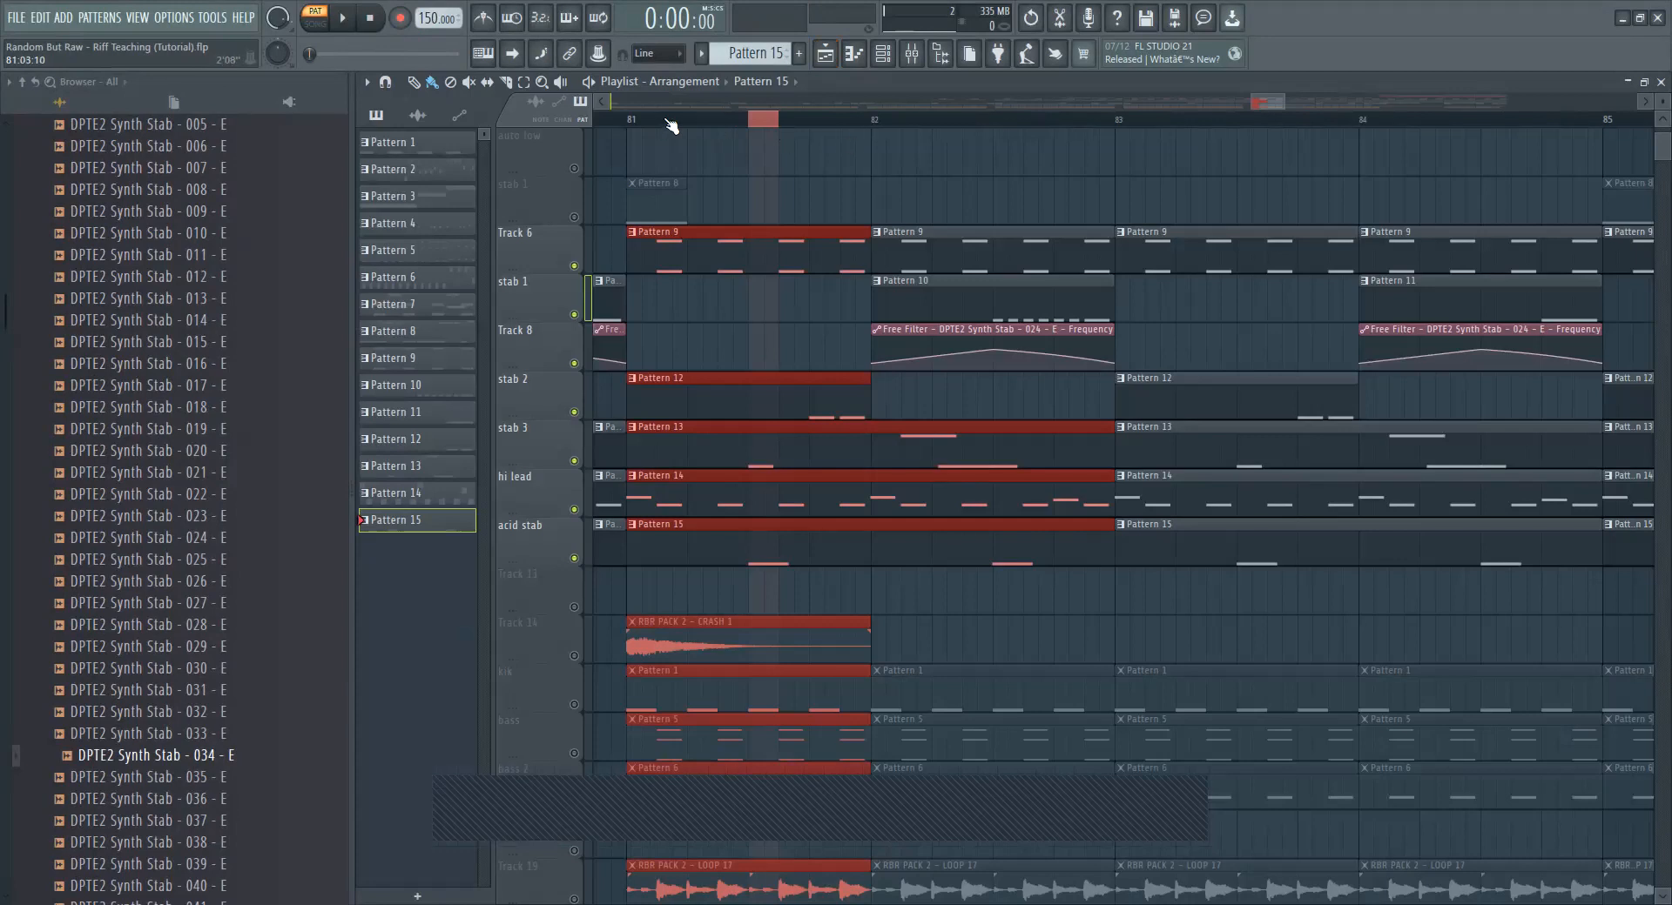
# Step: Review stab 2's Pattern 12 in the piano roll, audition its C5 sound, and play stab 3's Pattern 13
pyautogui.doubleClick(806, 411)
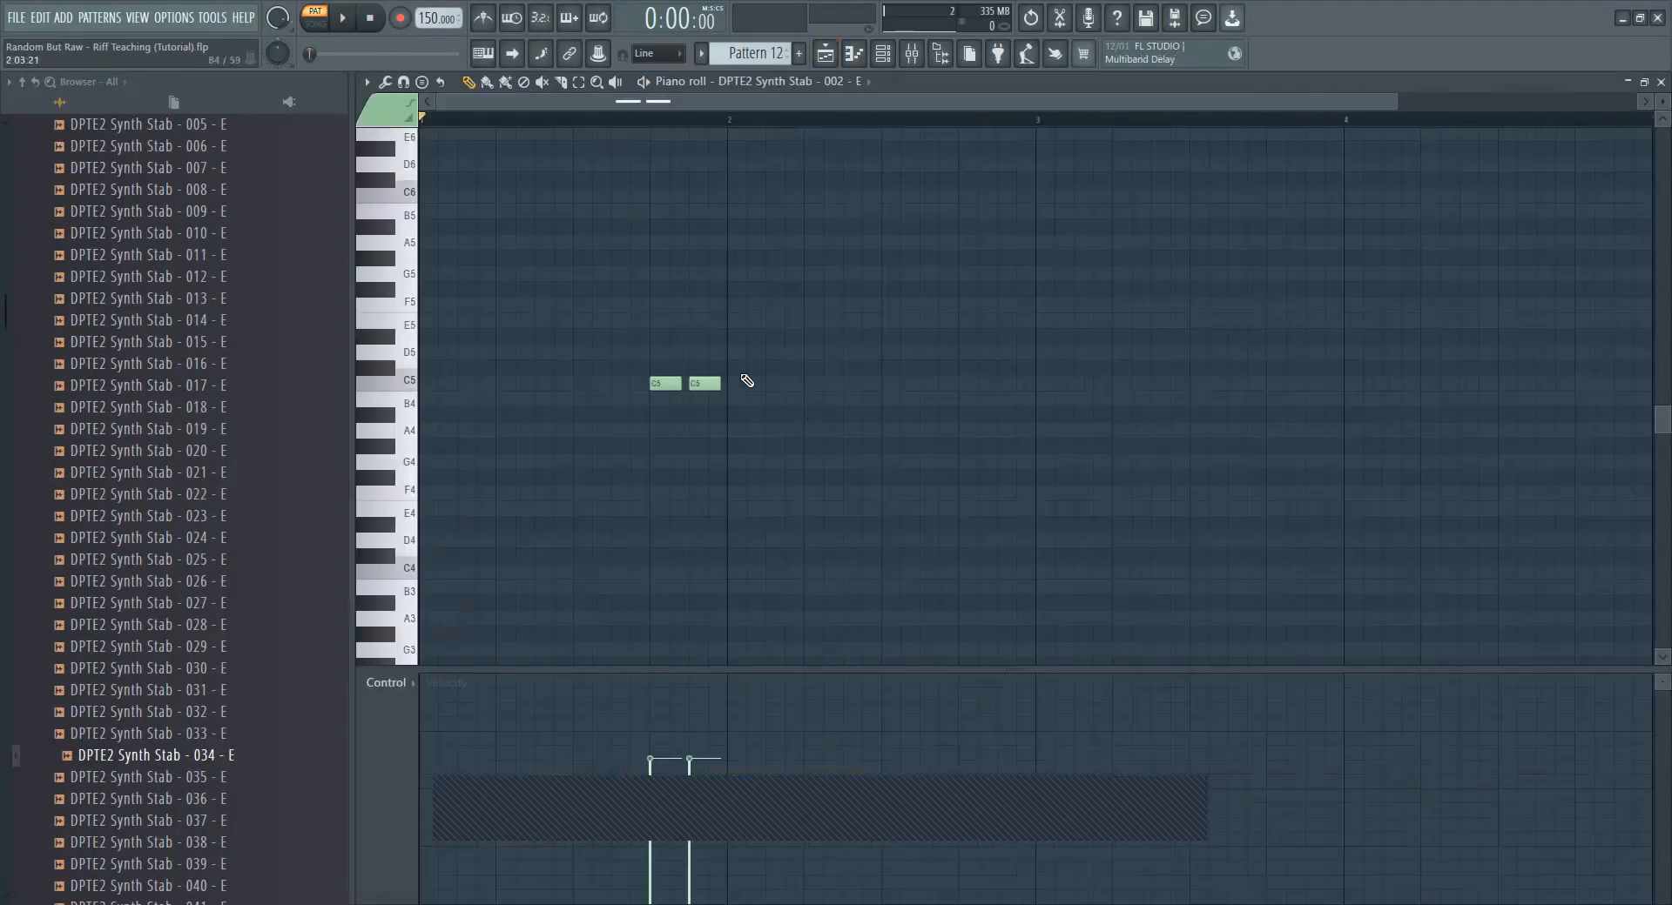
pyautogui.click(411, 383)
pyautogui.click(411, 383)
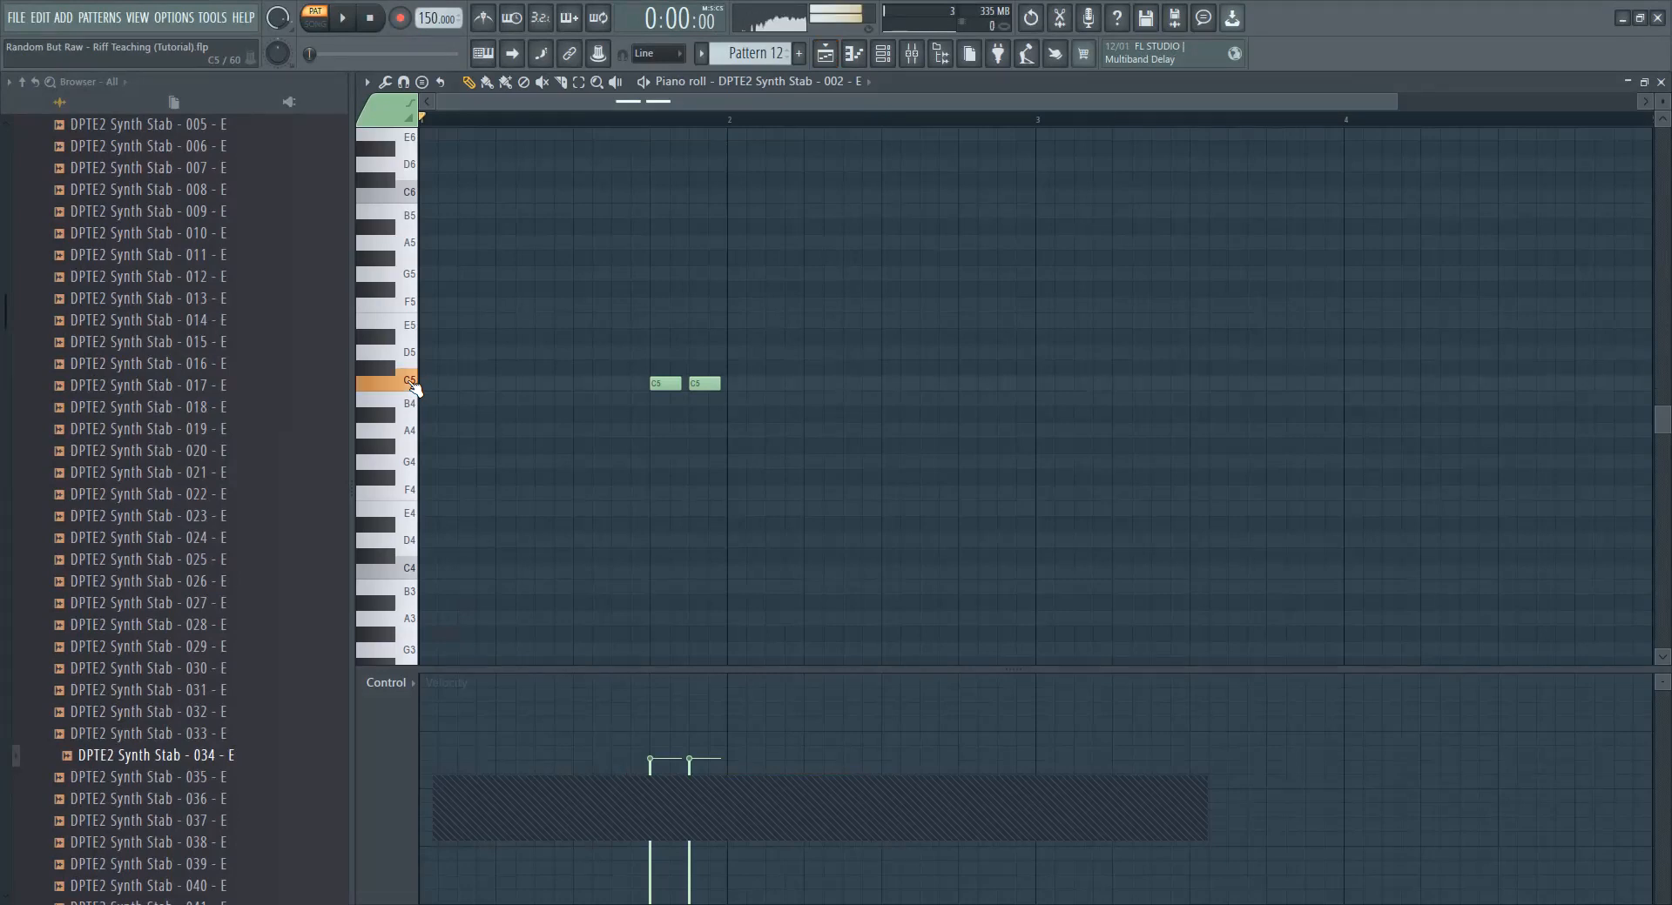
pyautogui.click(825, 54)
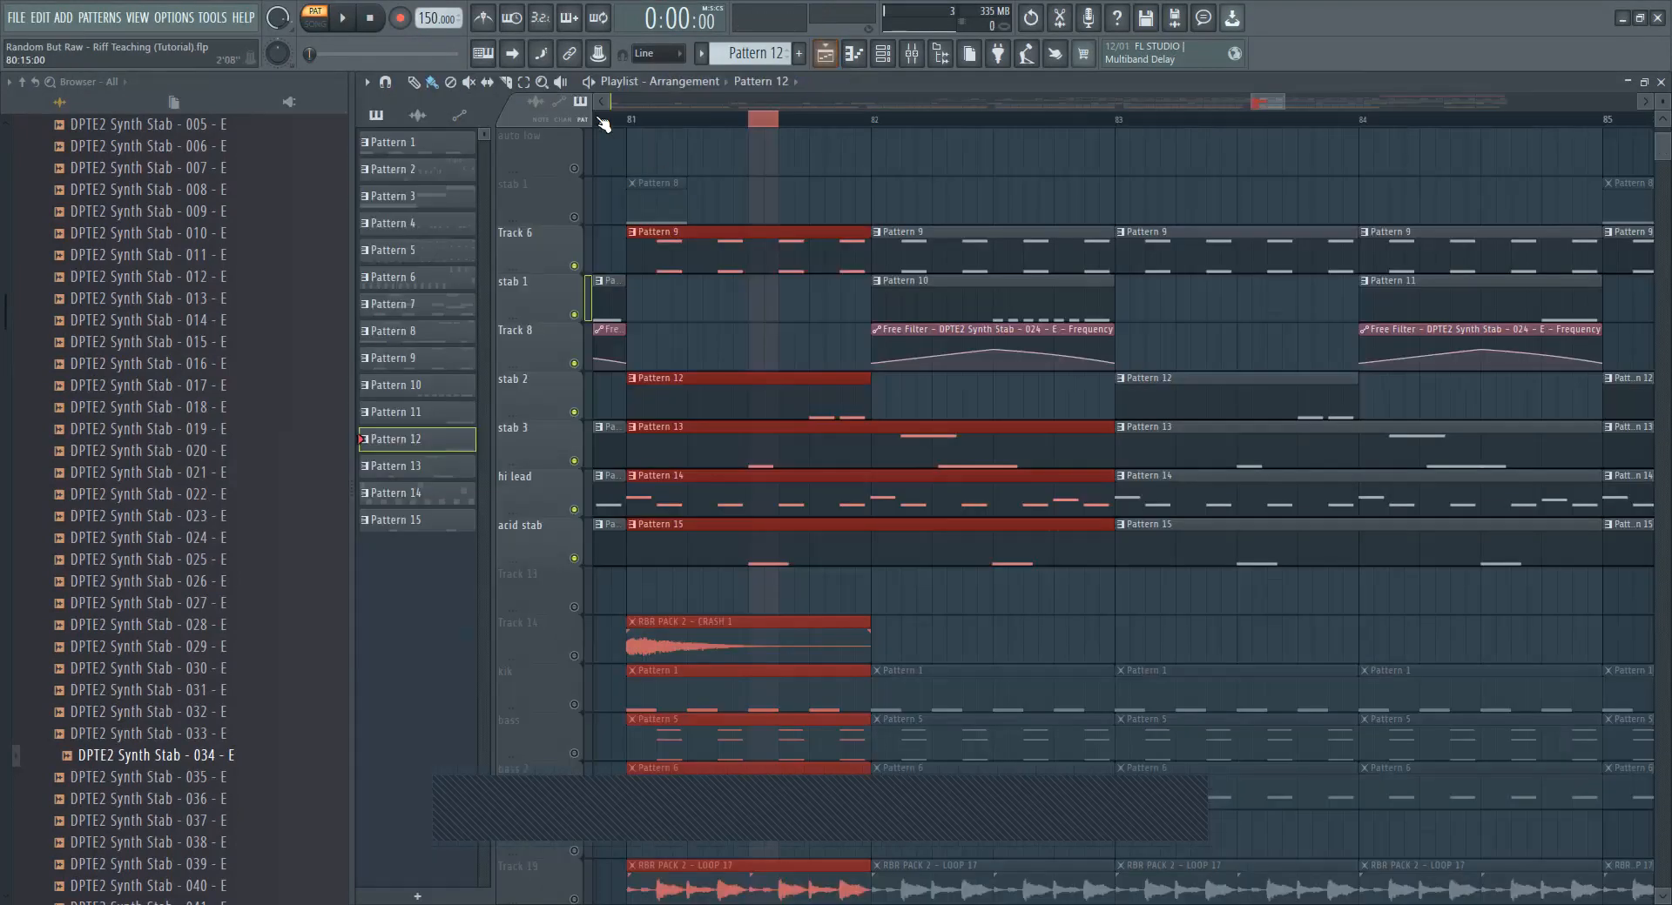
pyautogui.doubleClick(938, 448)
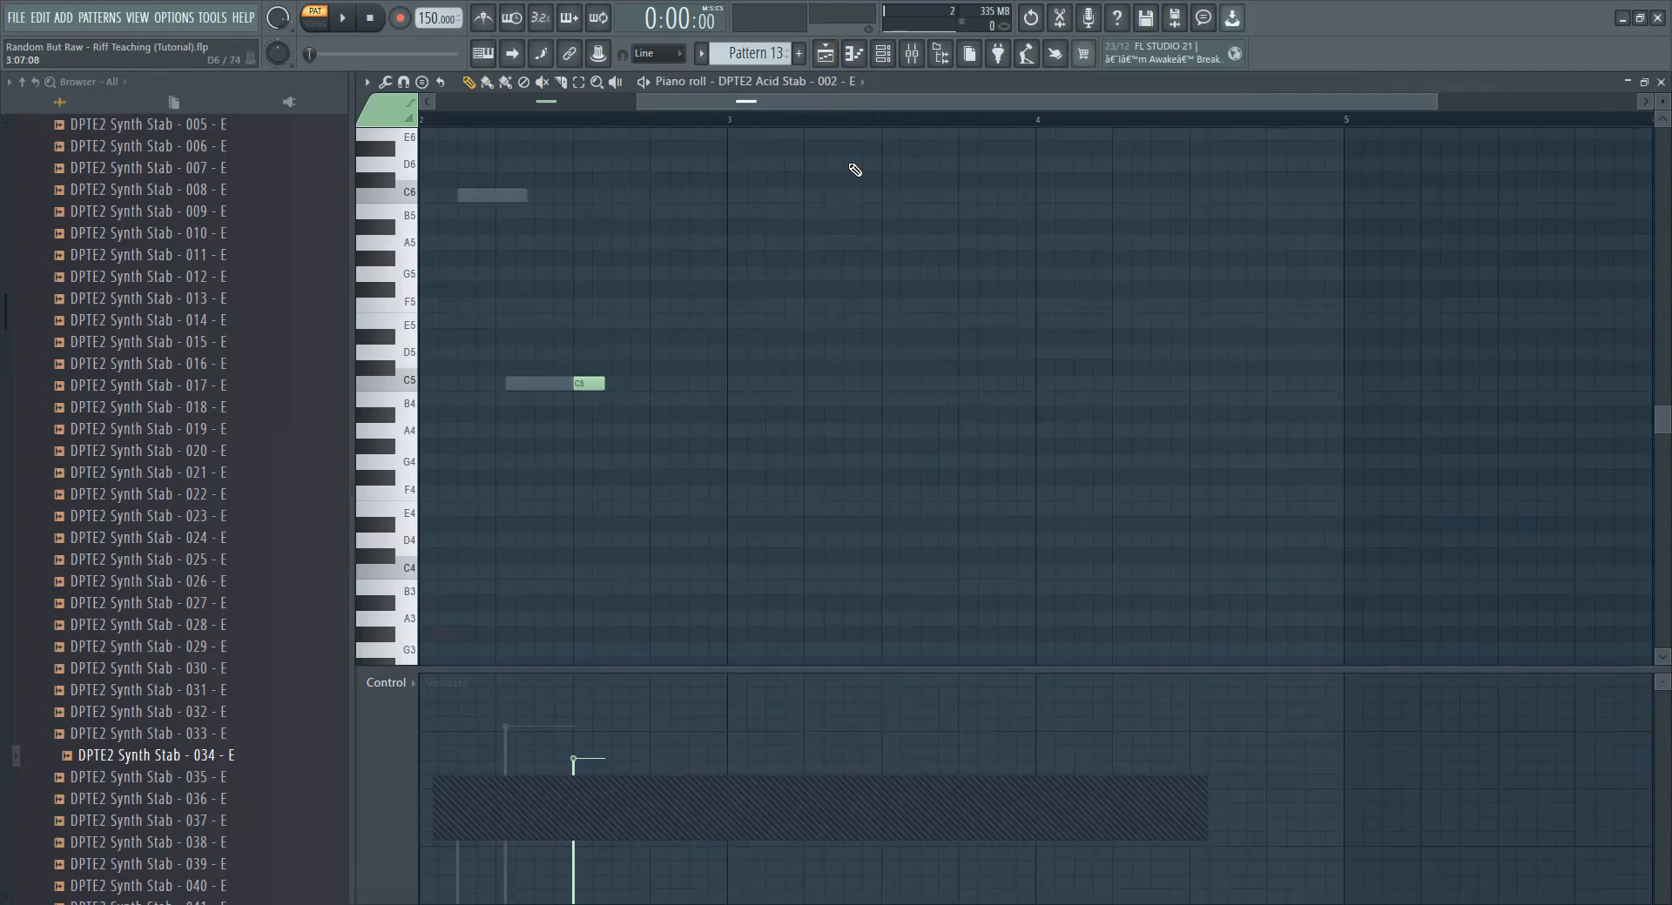
pyautogui.click(344, 19)
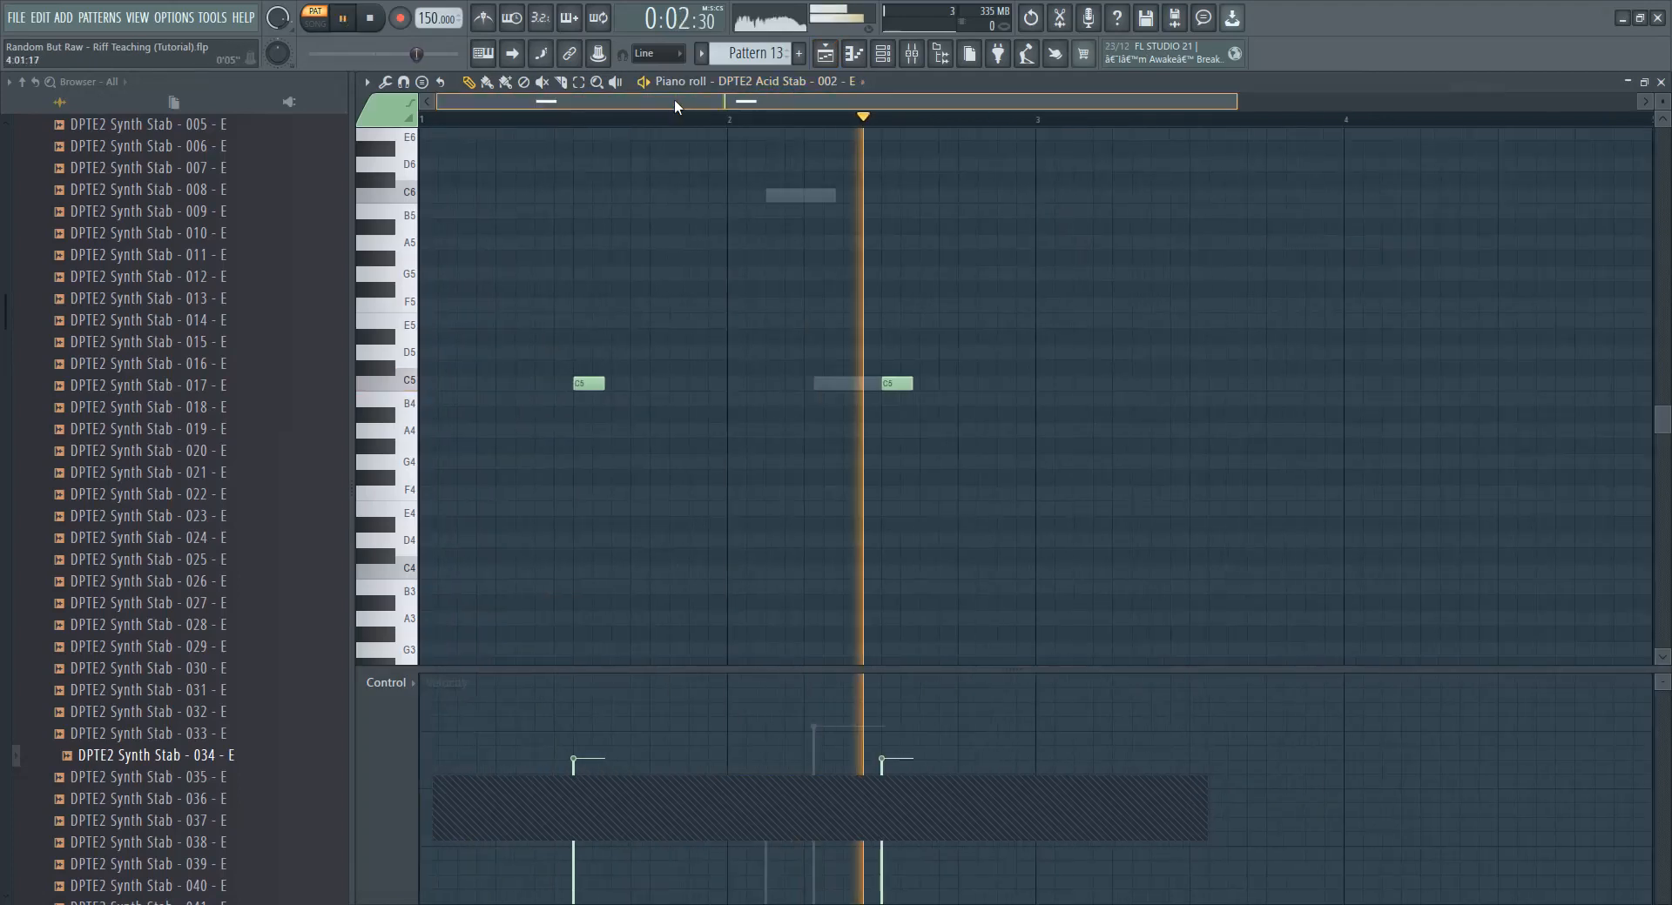
# Step: Loop bars 81 to 84 in song mode and inspect the note pan values of stab 1's Pattern 10
pyautogui.click(826, 55)
pyautogui.moveTo(633, 127); pyautogui.dragTo(1602, 130)
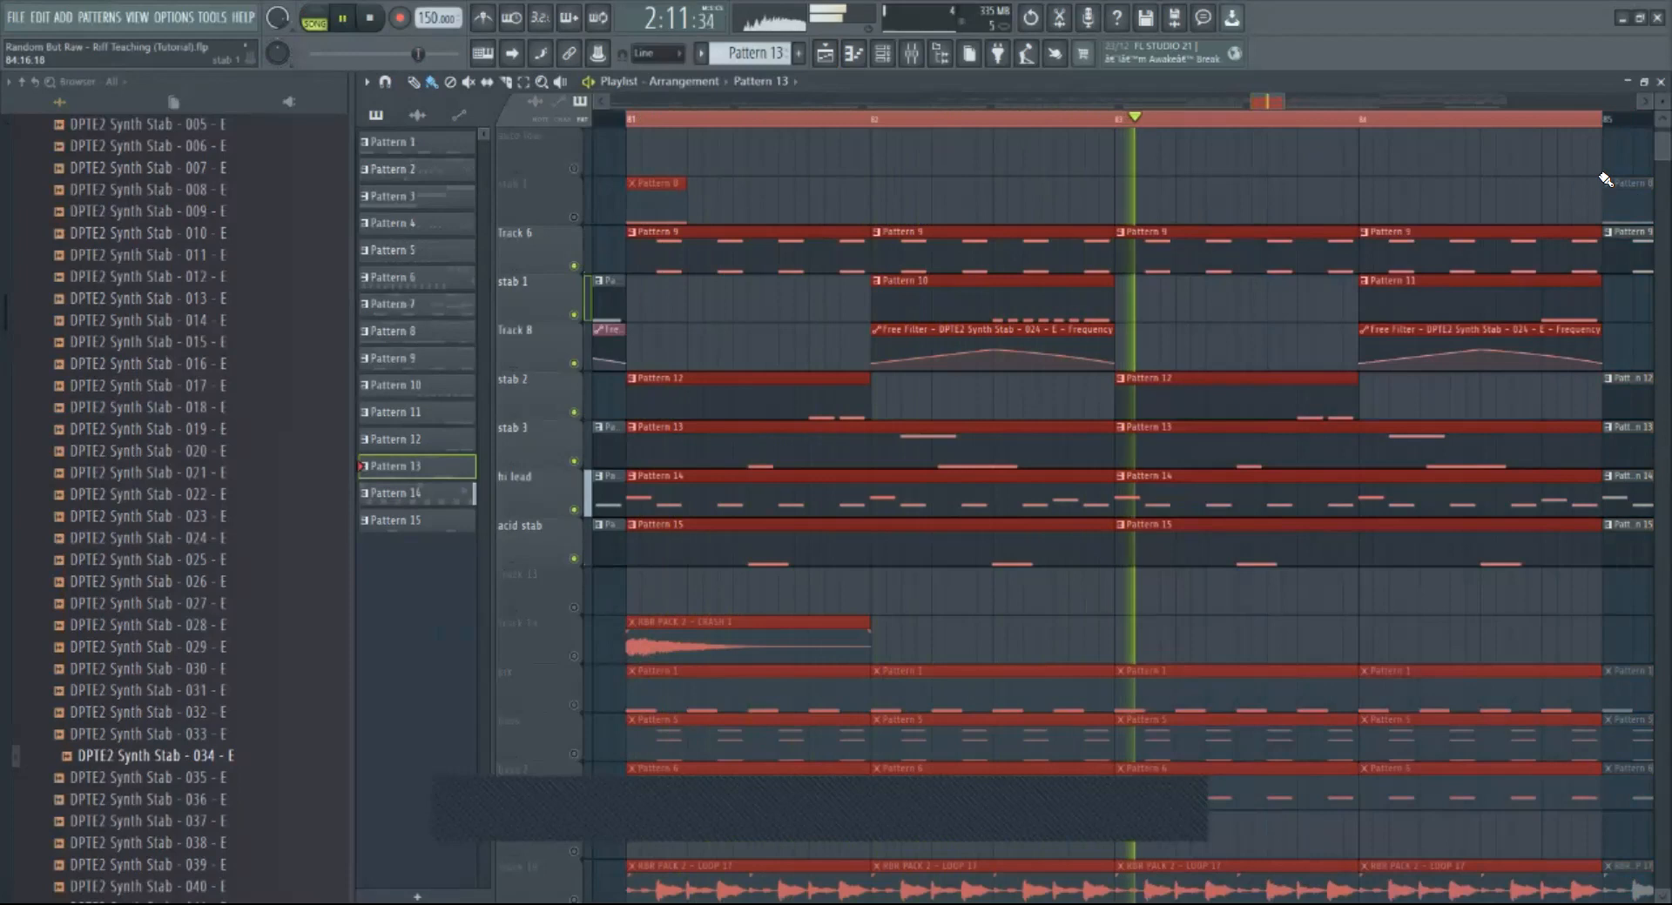
pyautogui.doubleClick(938, 320)
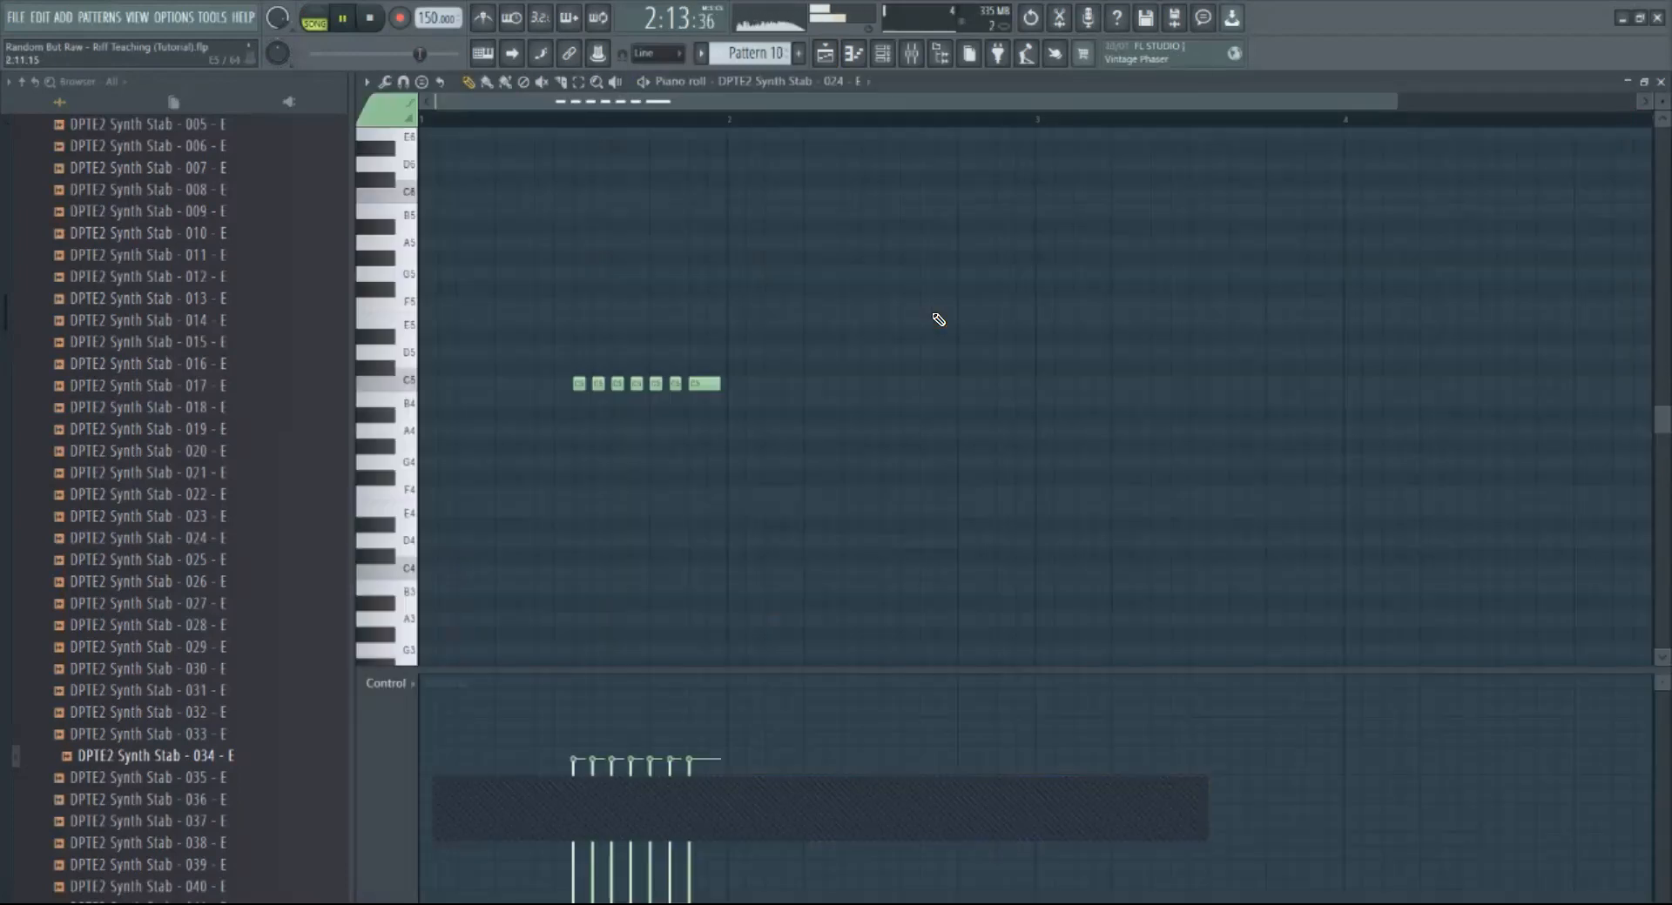
pyautogui.click(375, 686)
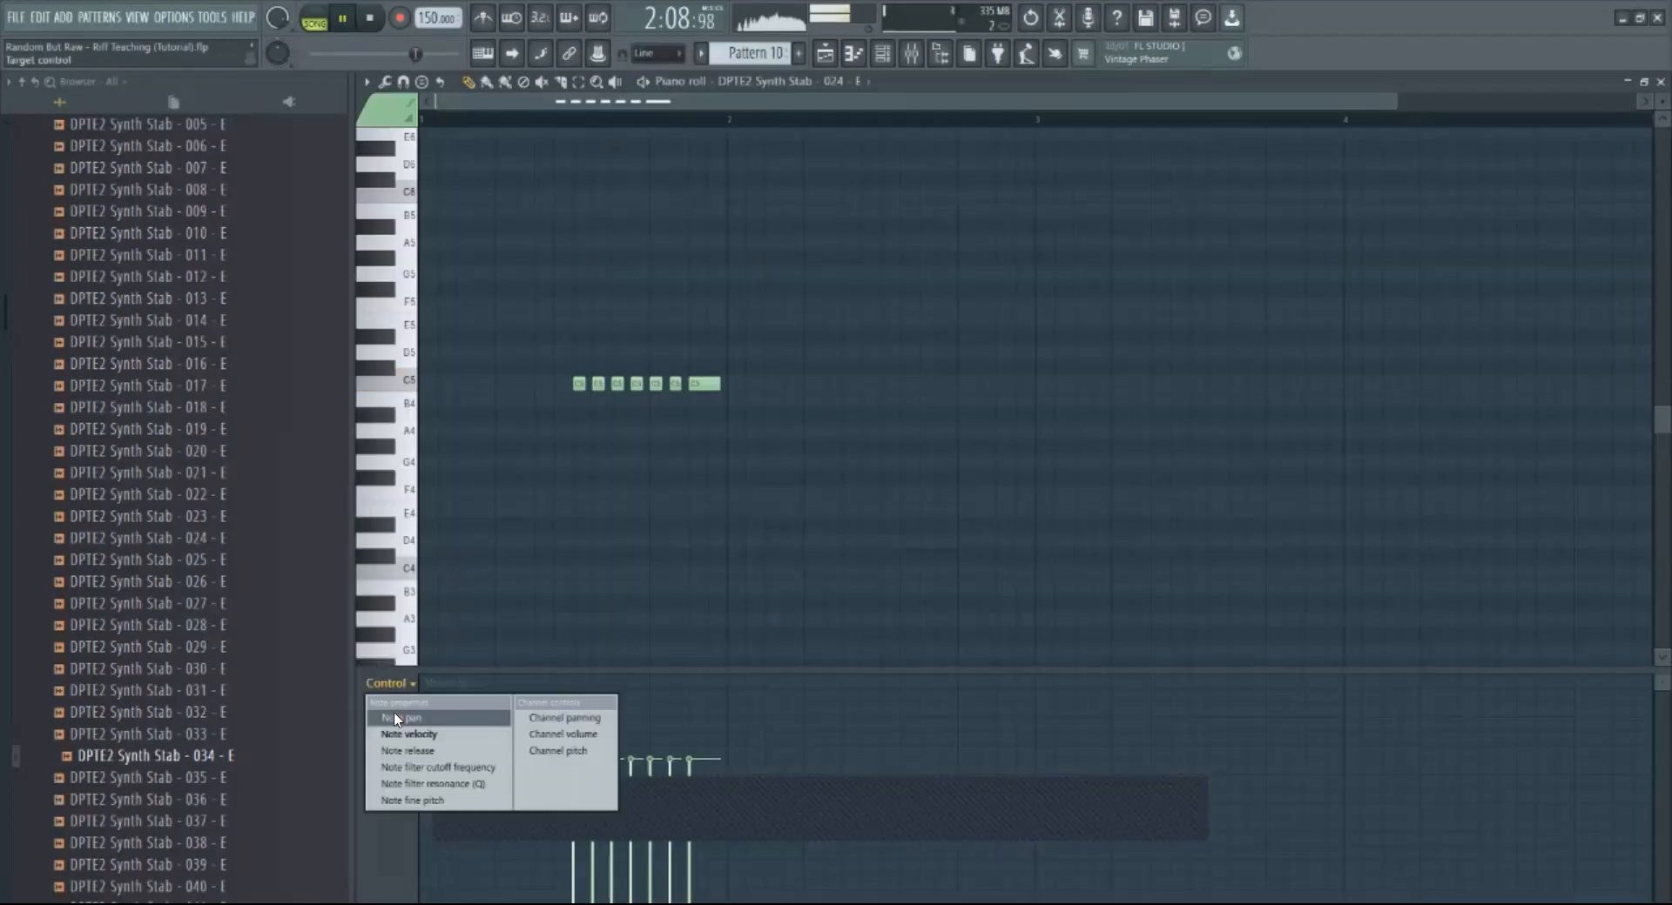
pyautogui.click(394, 718)
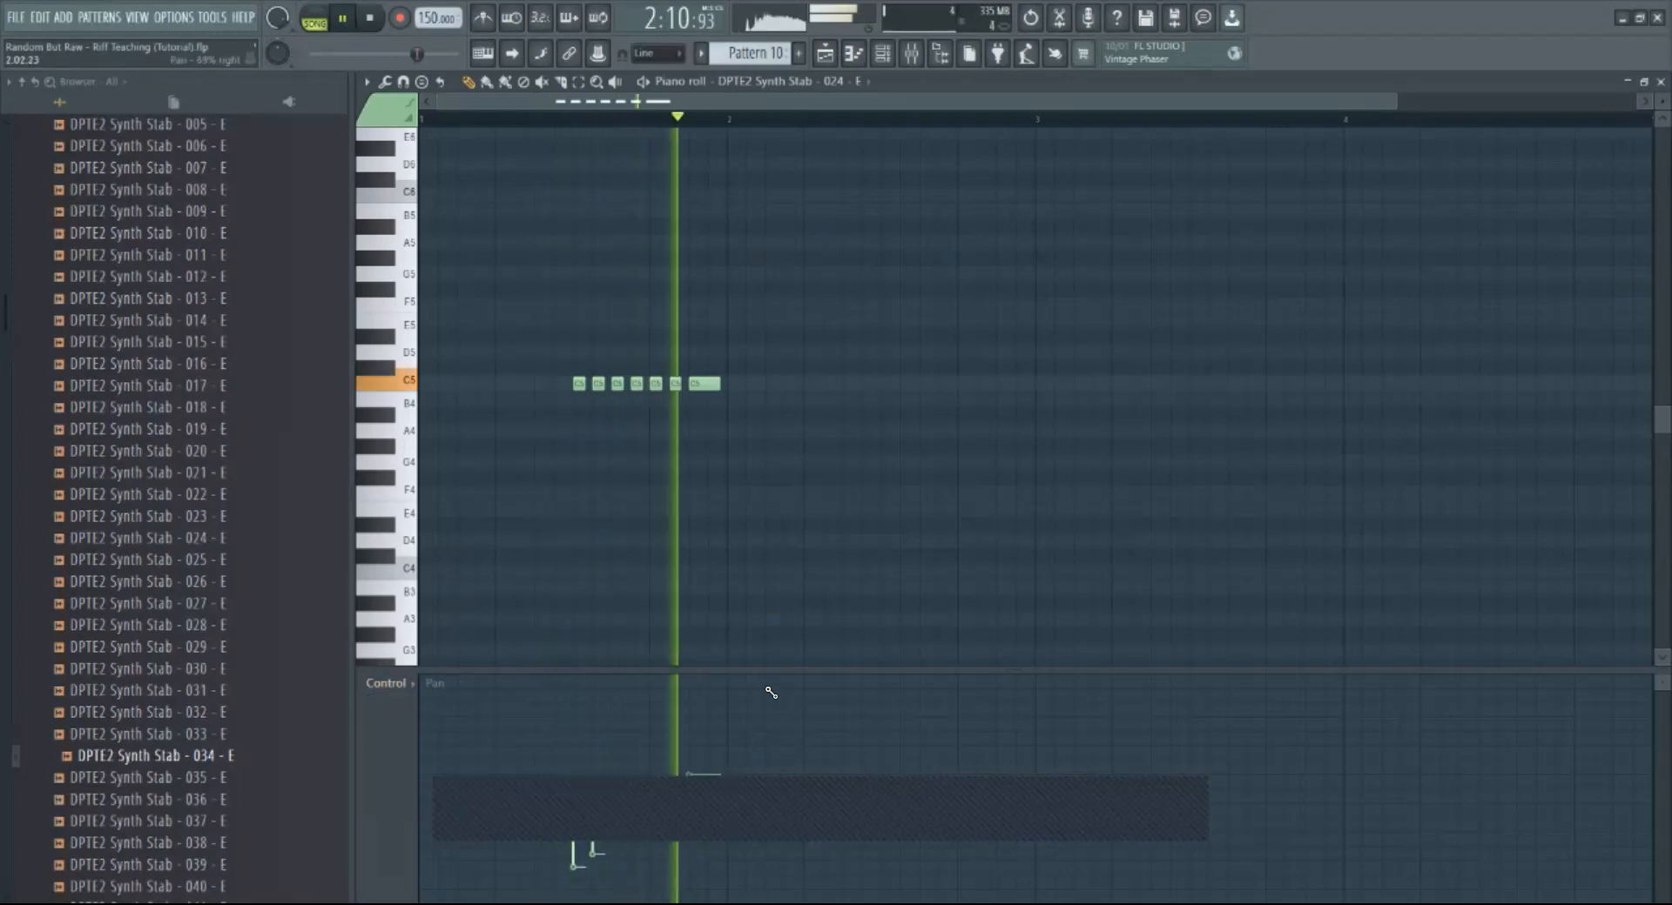
pyautogui.press('F5')
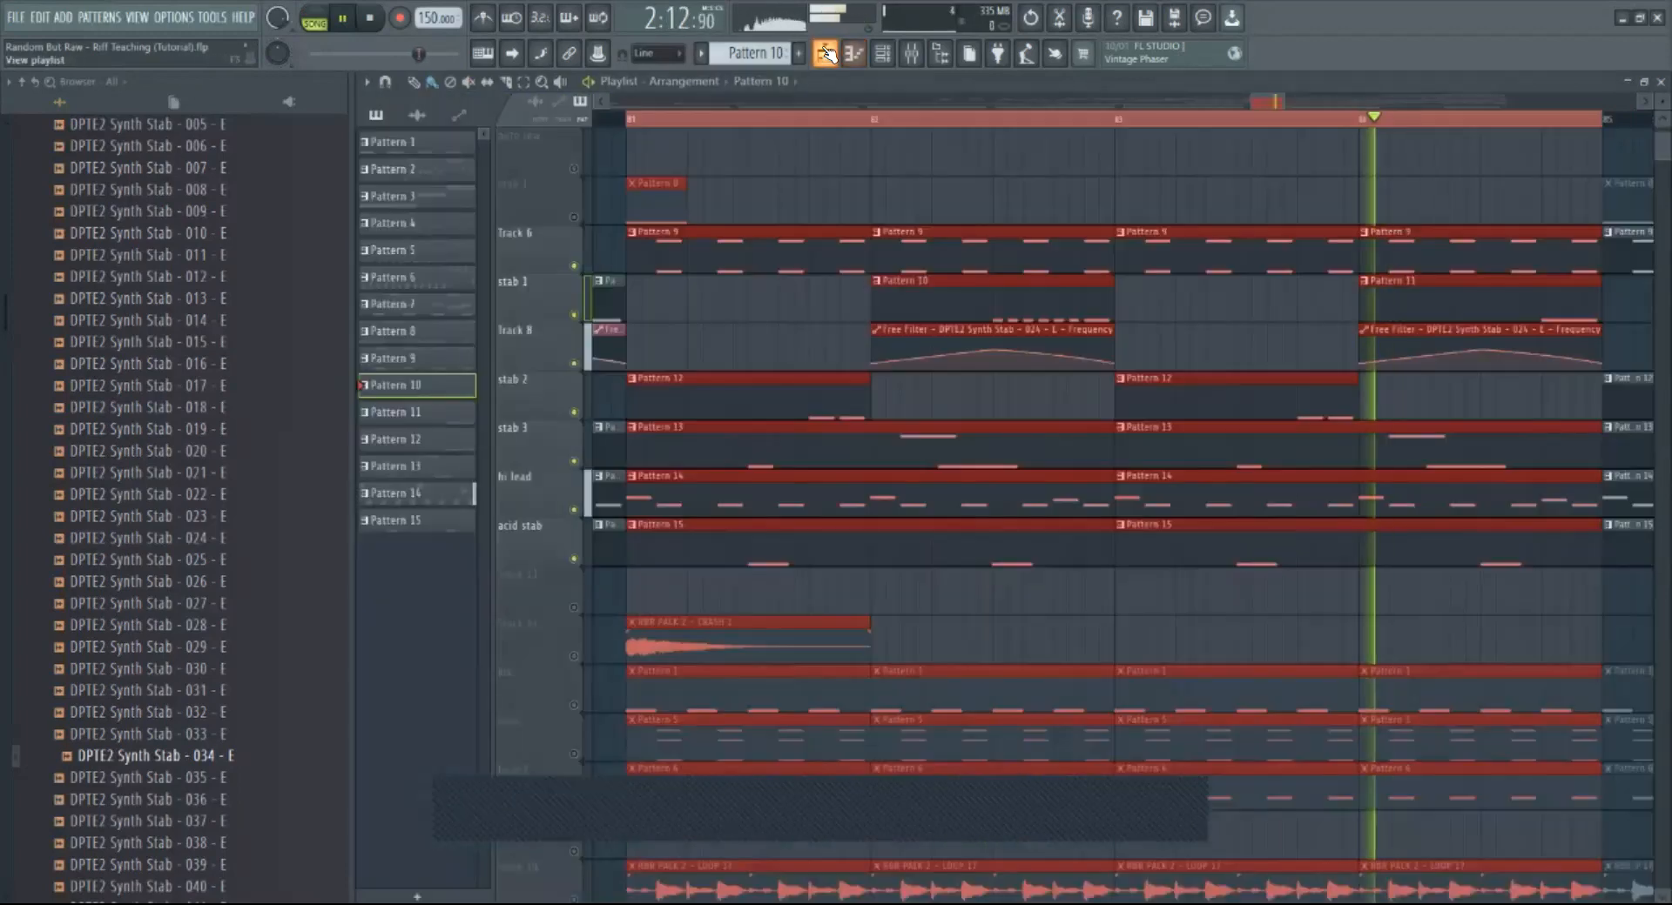
# Step: Clear the playlist's time selection, stop playback and move the playhead to bar 33
pyautogui.moveTo(1282, 103); pyautogui.dragTo(1563, 101)
pyautogui.moveTo(1524, 100); pyautogui.dragTo(1444, 92)
pyautogui.click(854, 121)
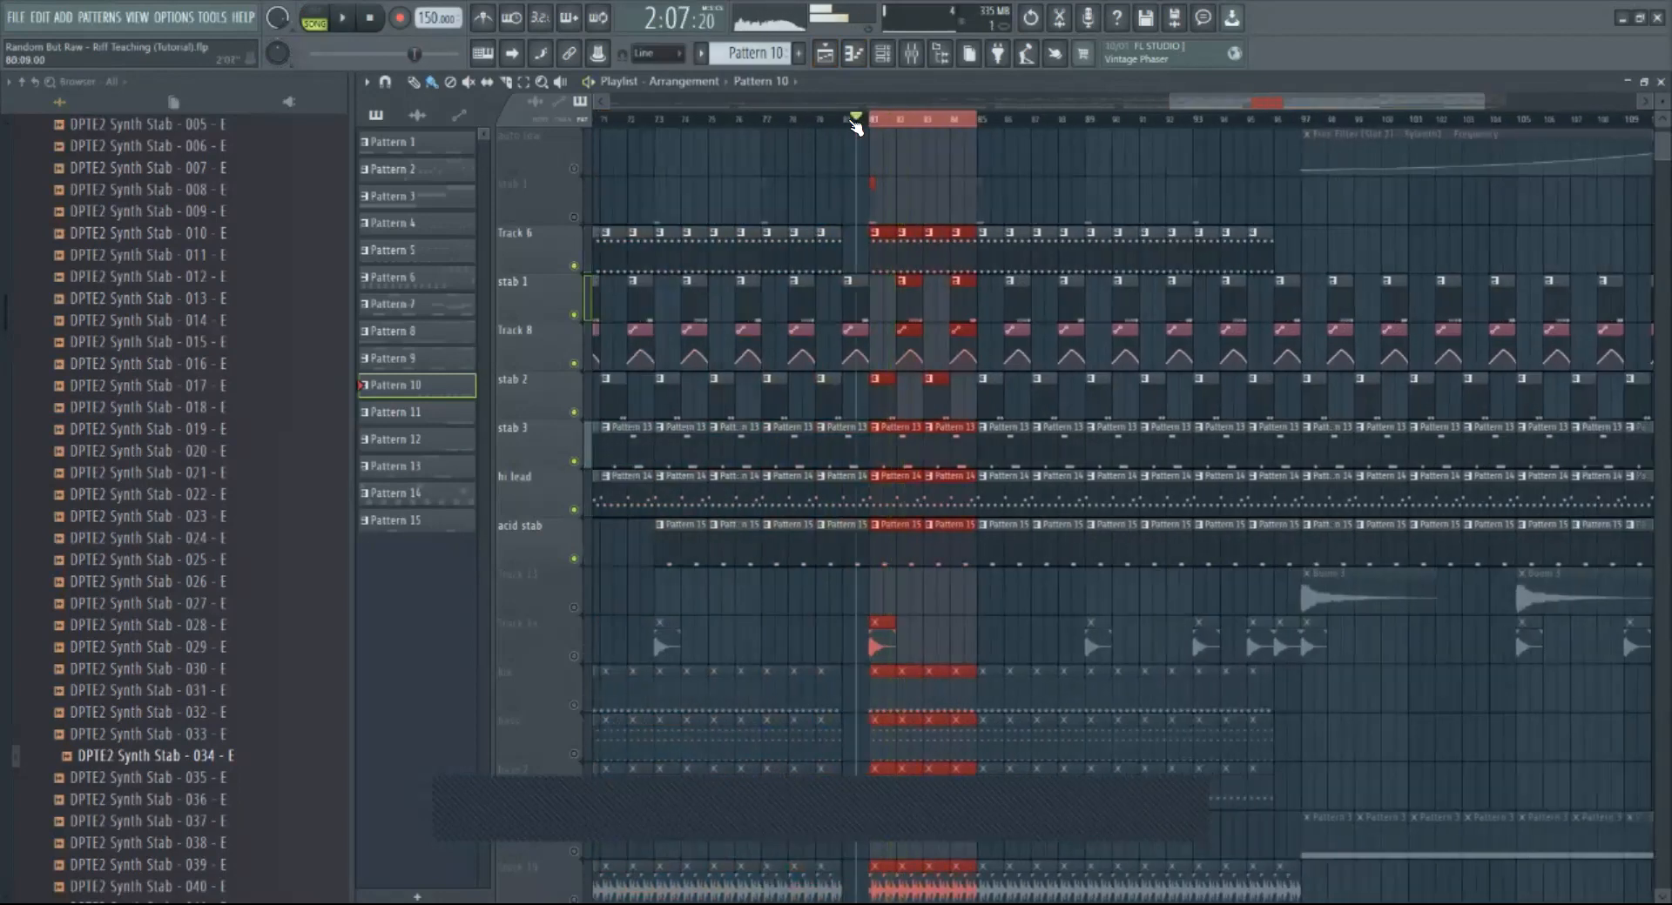
pyautogui.press('space')
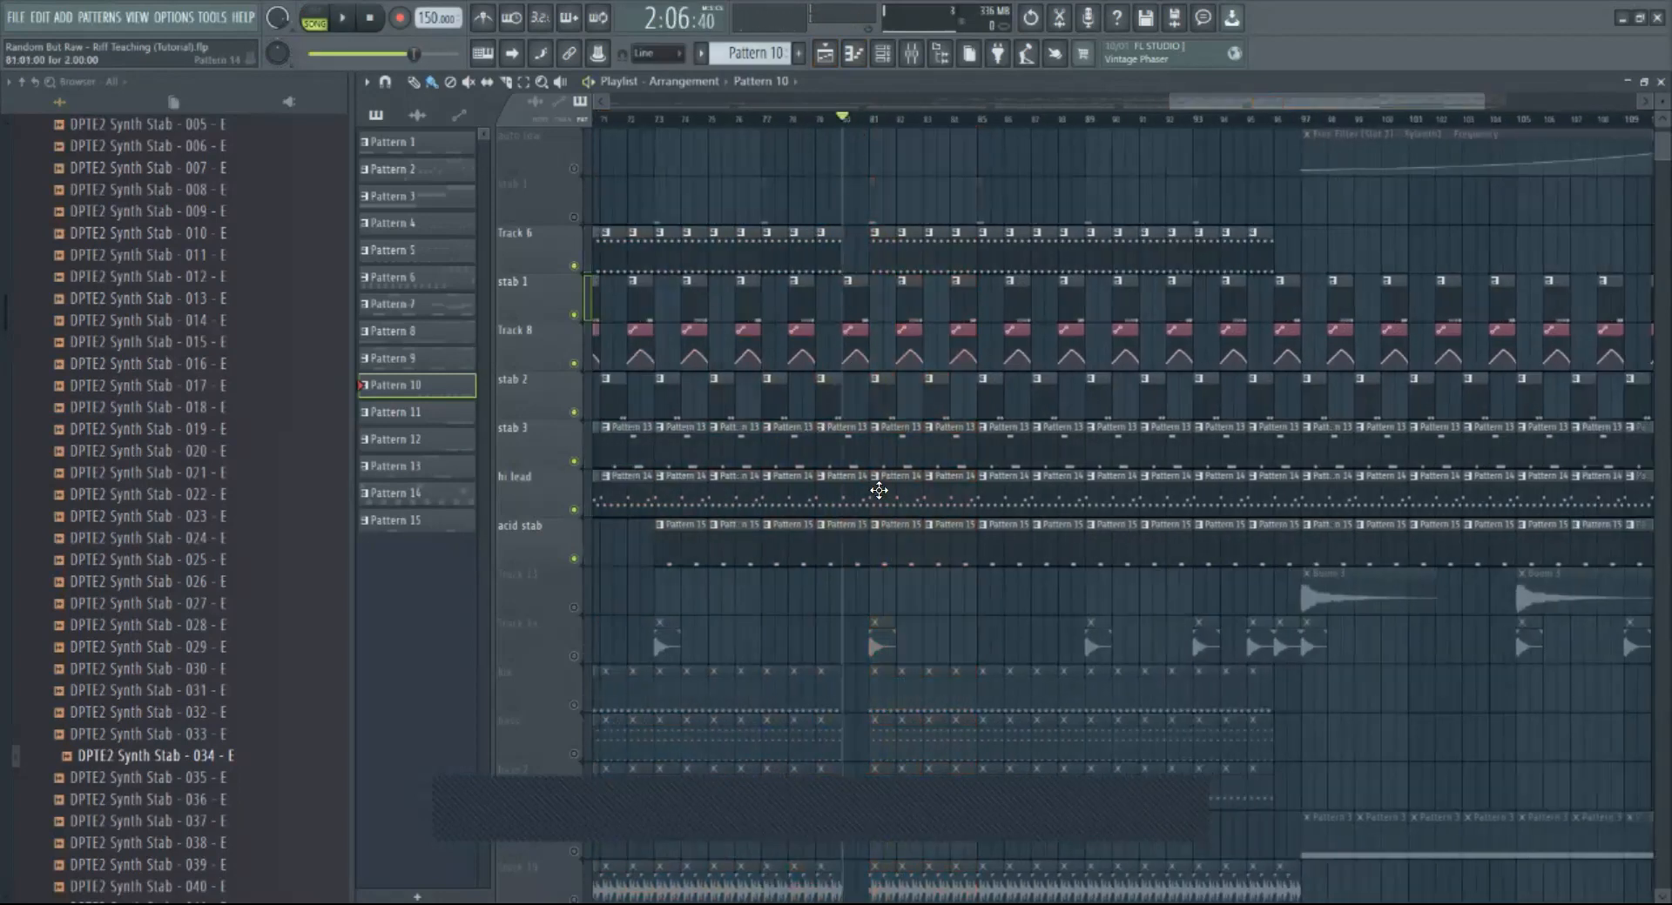
pyautogui.moveTo(1184, 101); pyautogui.dragTo(1527, 115)
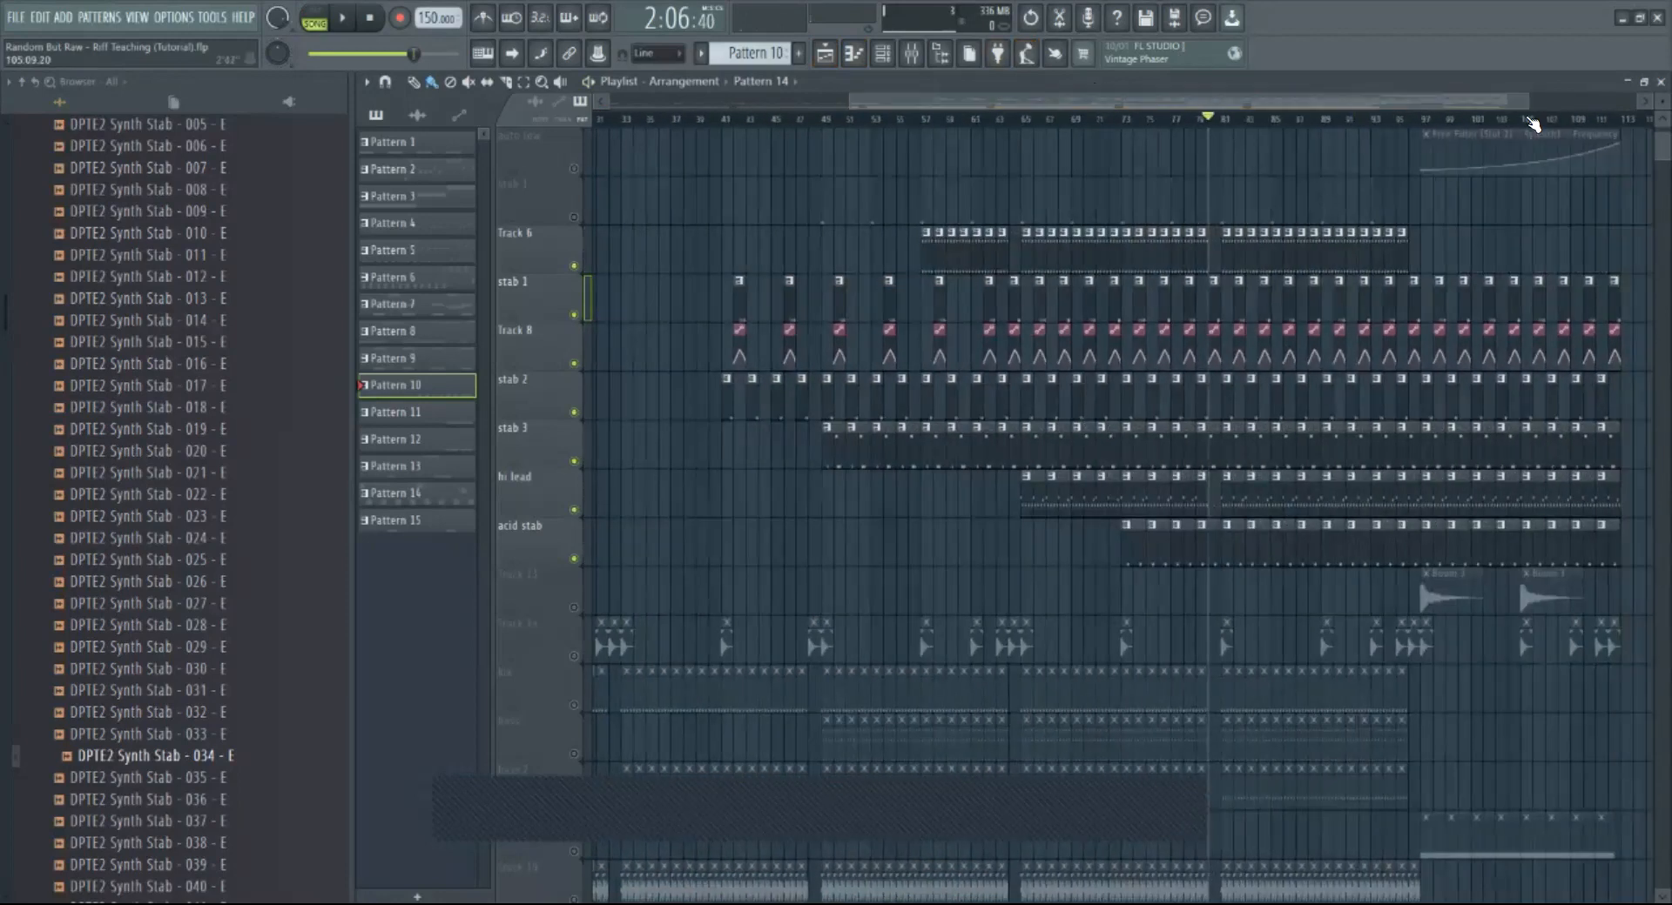
pyautogui.click(733, 119)
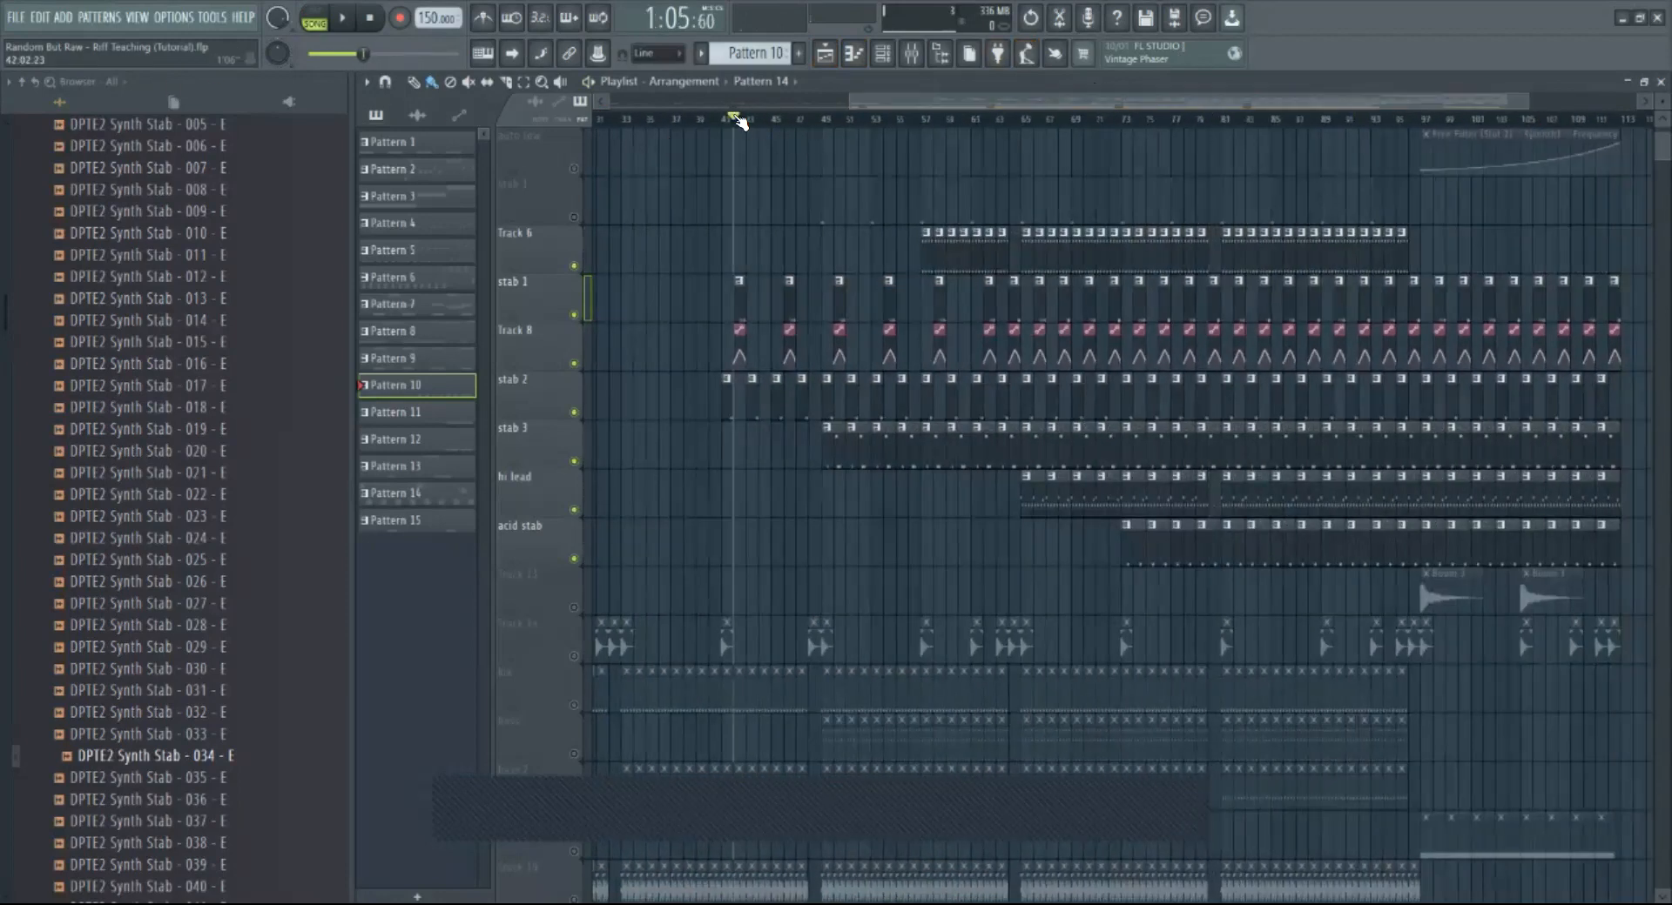
pyautogui.moveTo(871, 97); pyautogui.dragTo(756, 118)
pyautogui.click(706, 119)
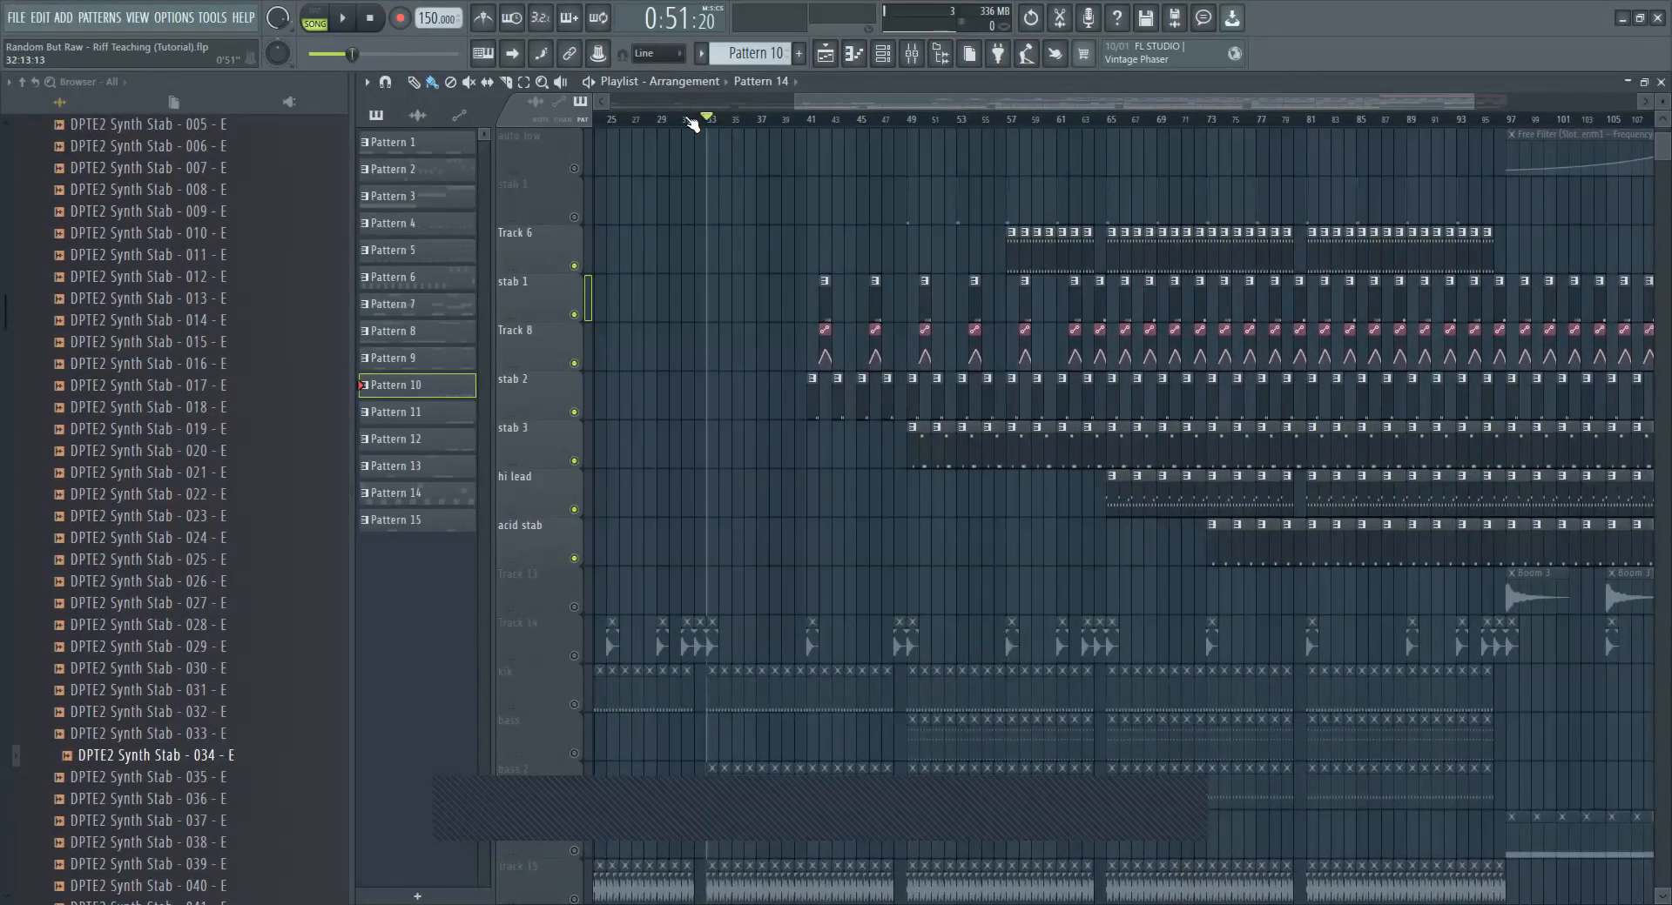
# Step: Unmute all playlist tracks and play the full arrangement from bar 33
pyautogui.click(573, 169)
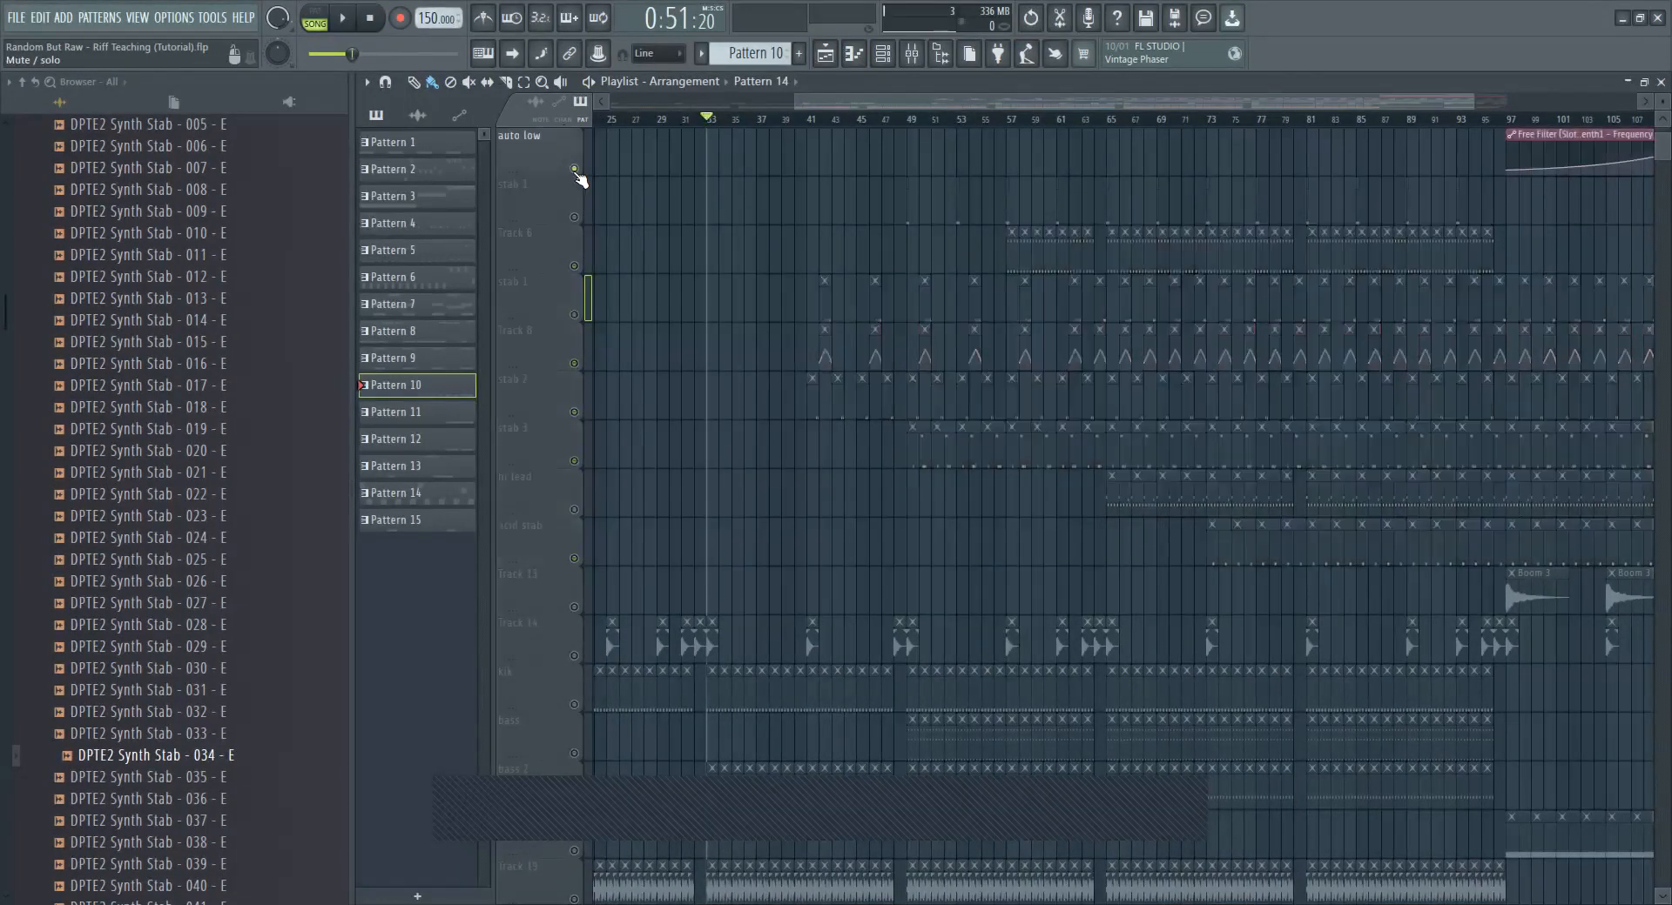
pyautogui.scroll(3, 906, 272)
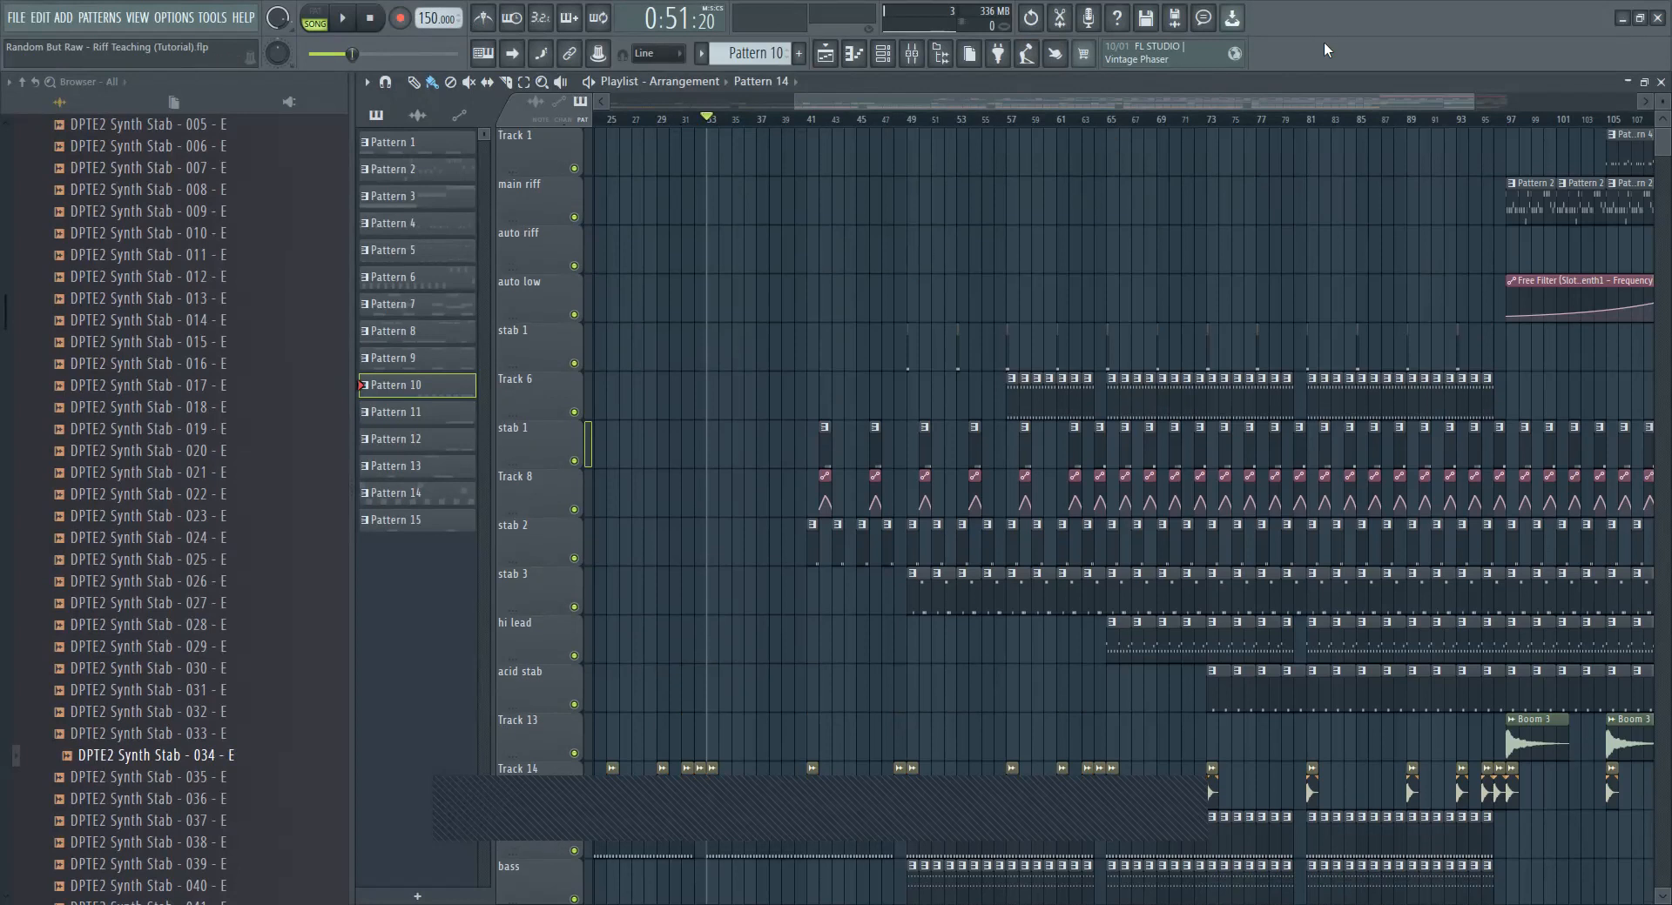
pyautogui.moveTo(1472, 102); pyautogui.dragTo(1648, 102)
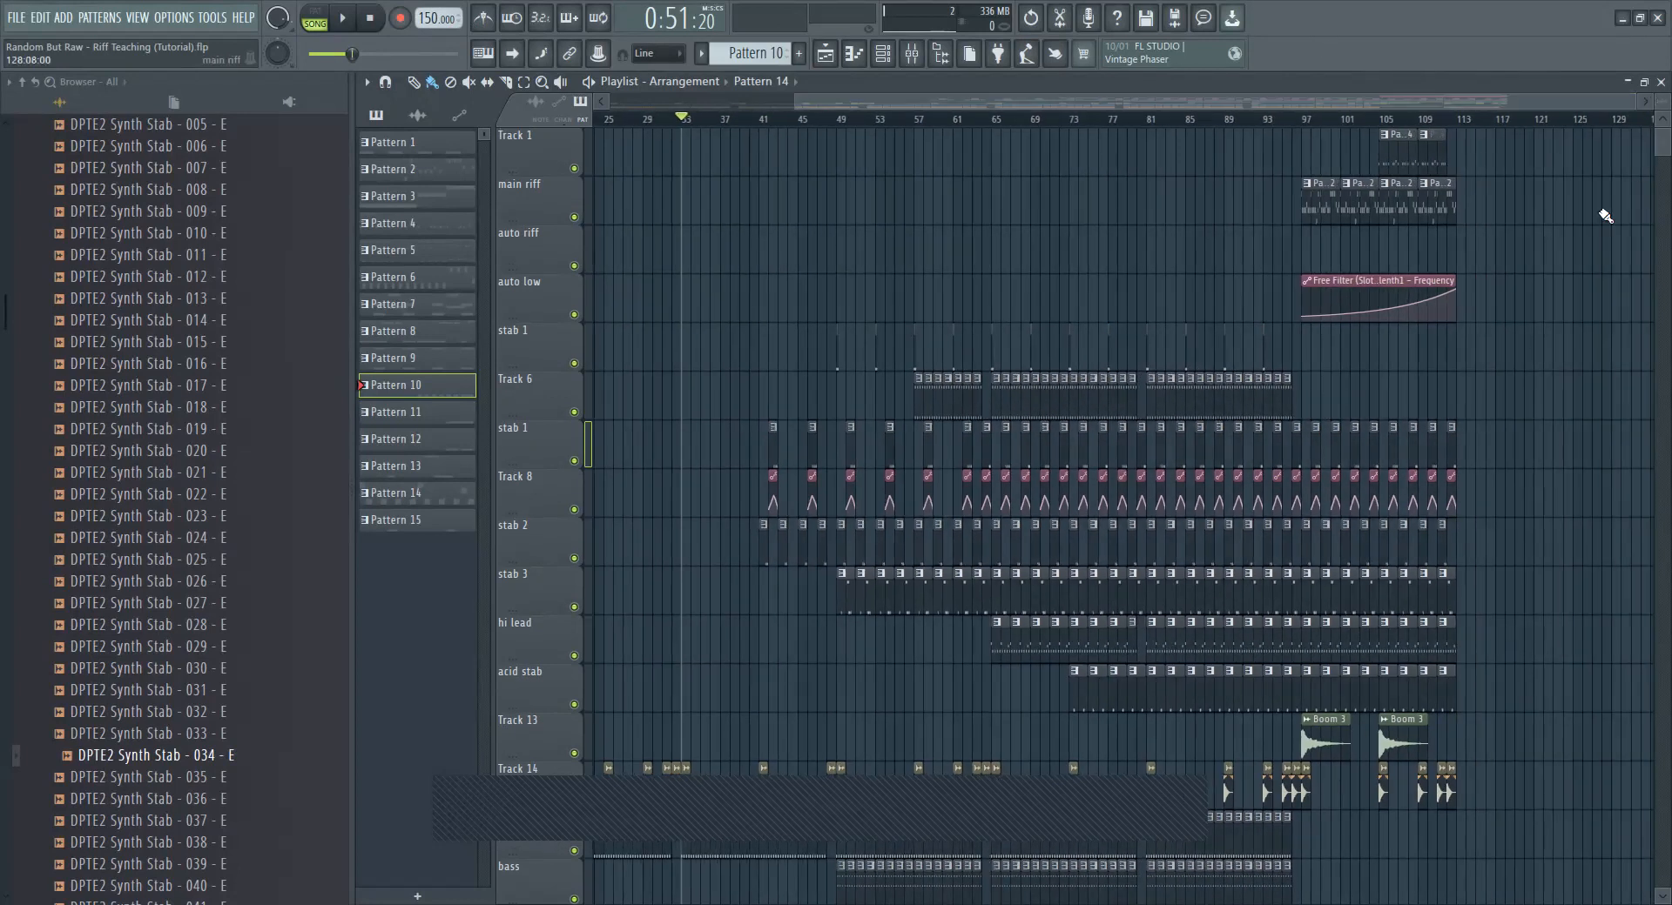
pyautogui.press('space')
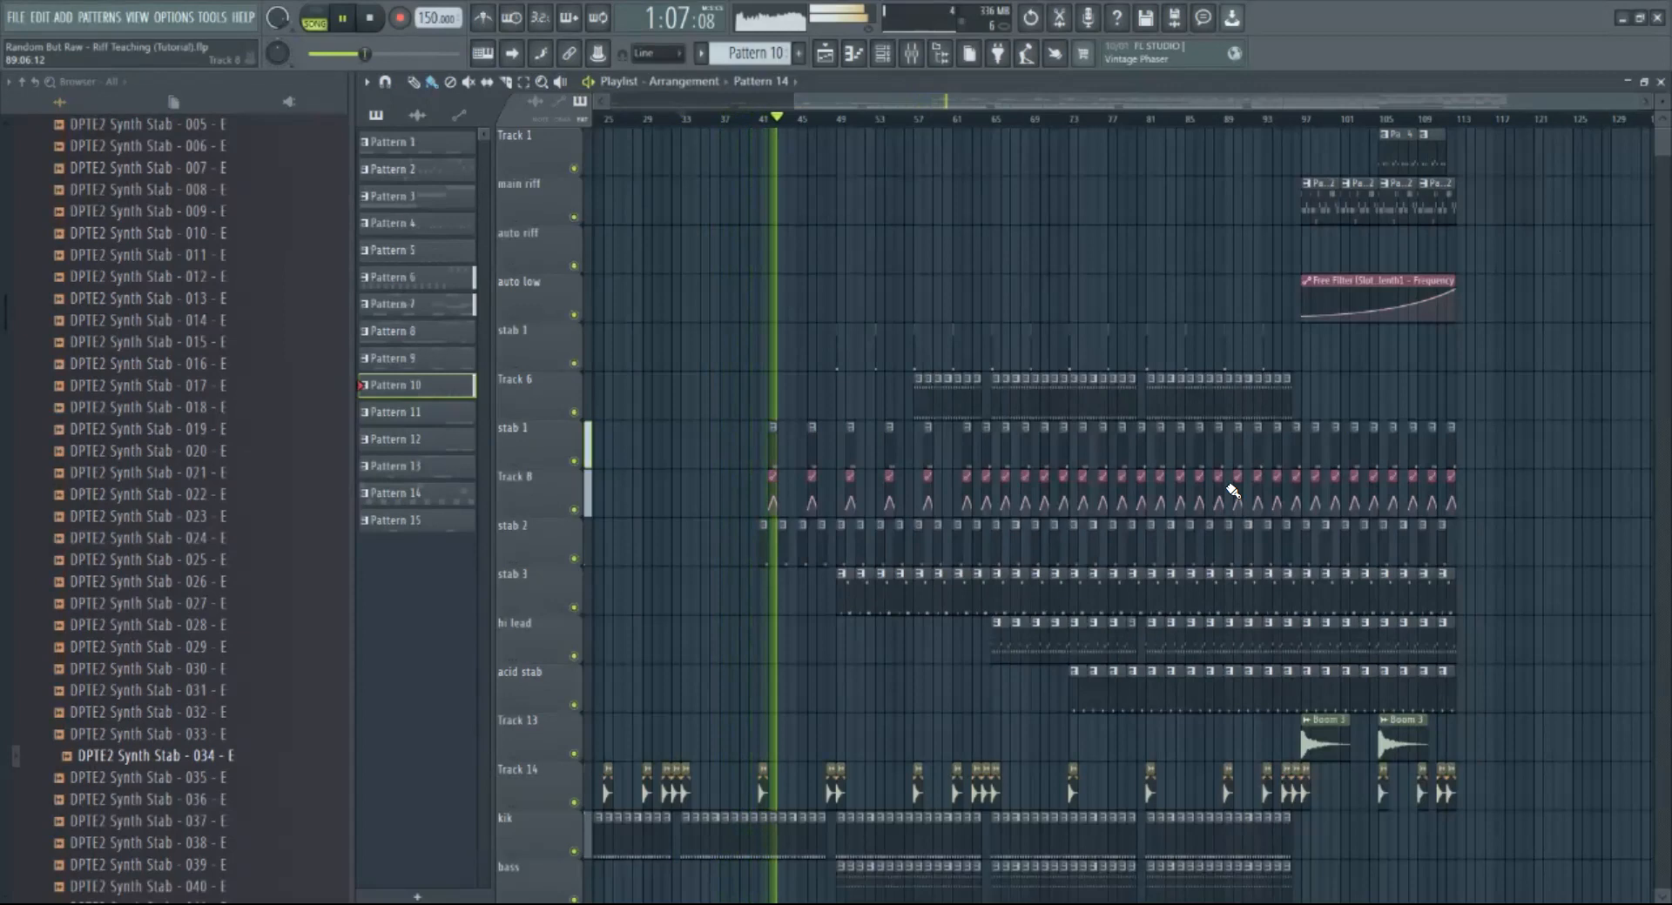
# Step: Raise the note velocities of stab 2's Pattern 12 slightly during playback and check the velocities of stab 1's Pattern 10
pyautogui.doubleClick(766, 544)
pyautogui.click(388, 683)
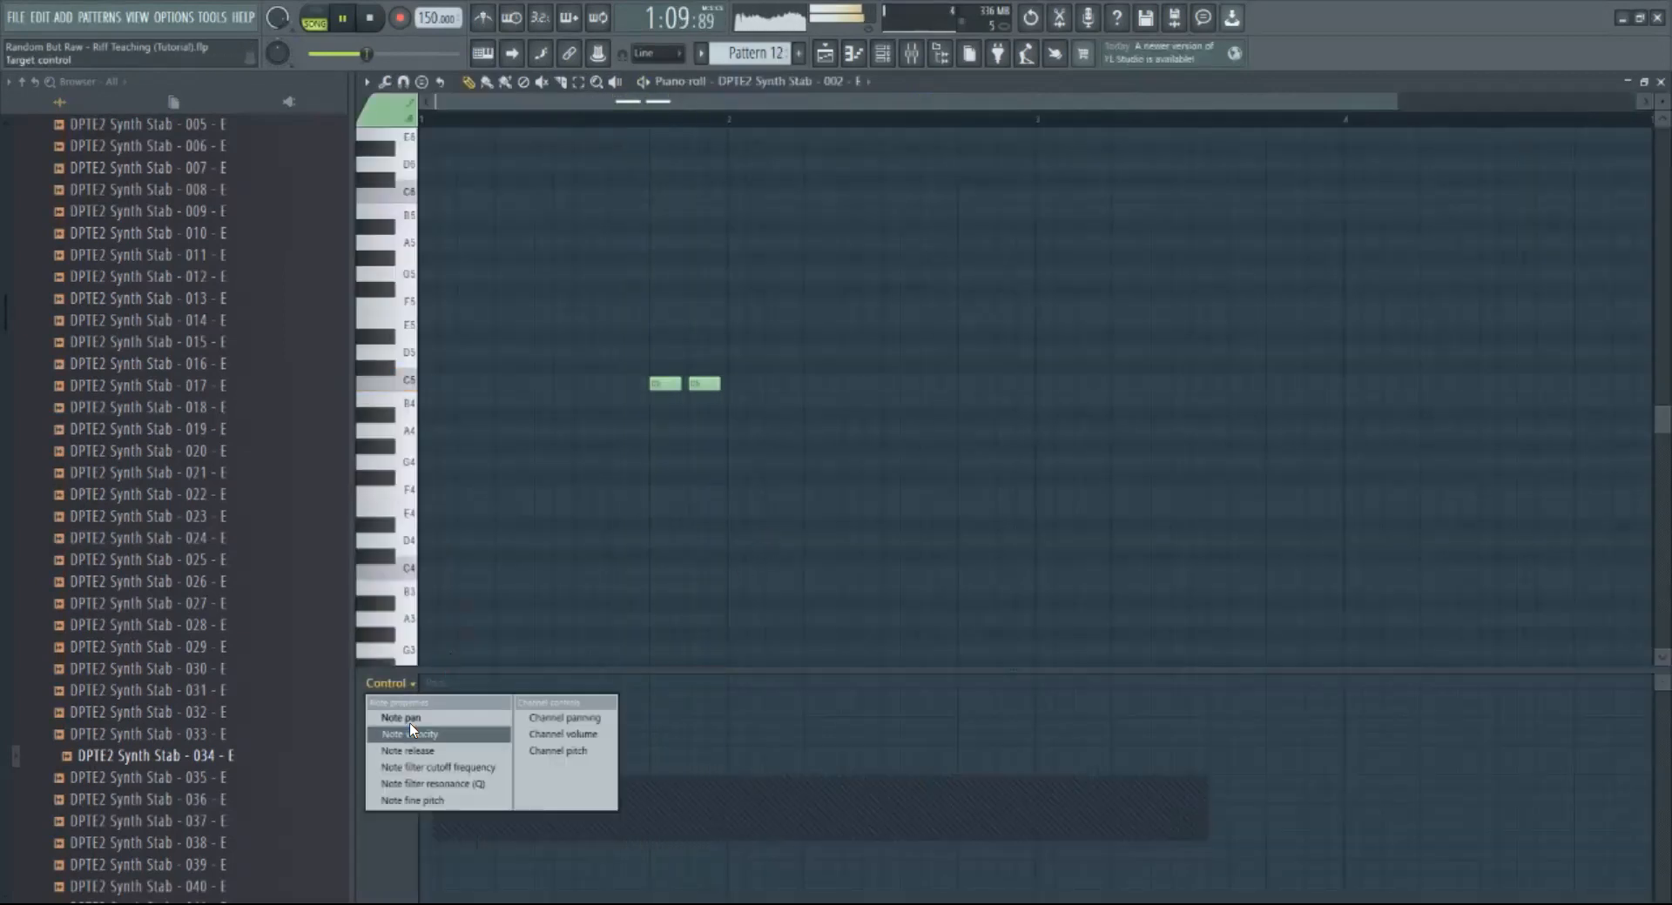
pyautogui.click(411, 731)
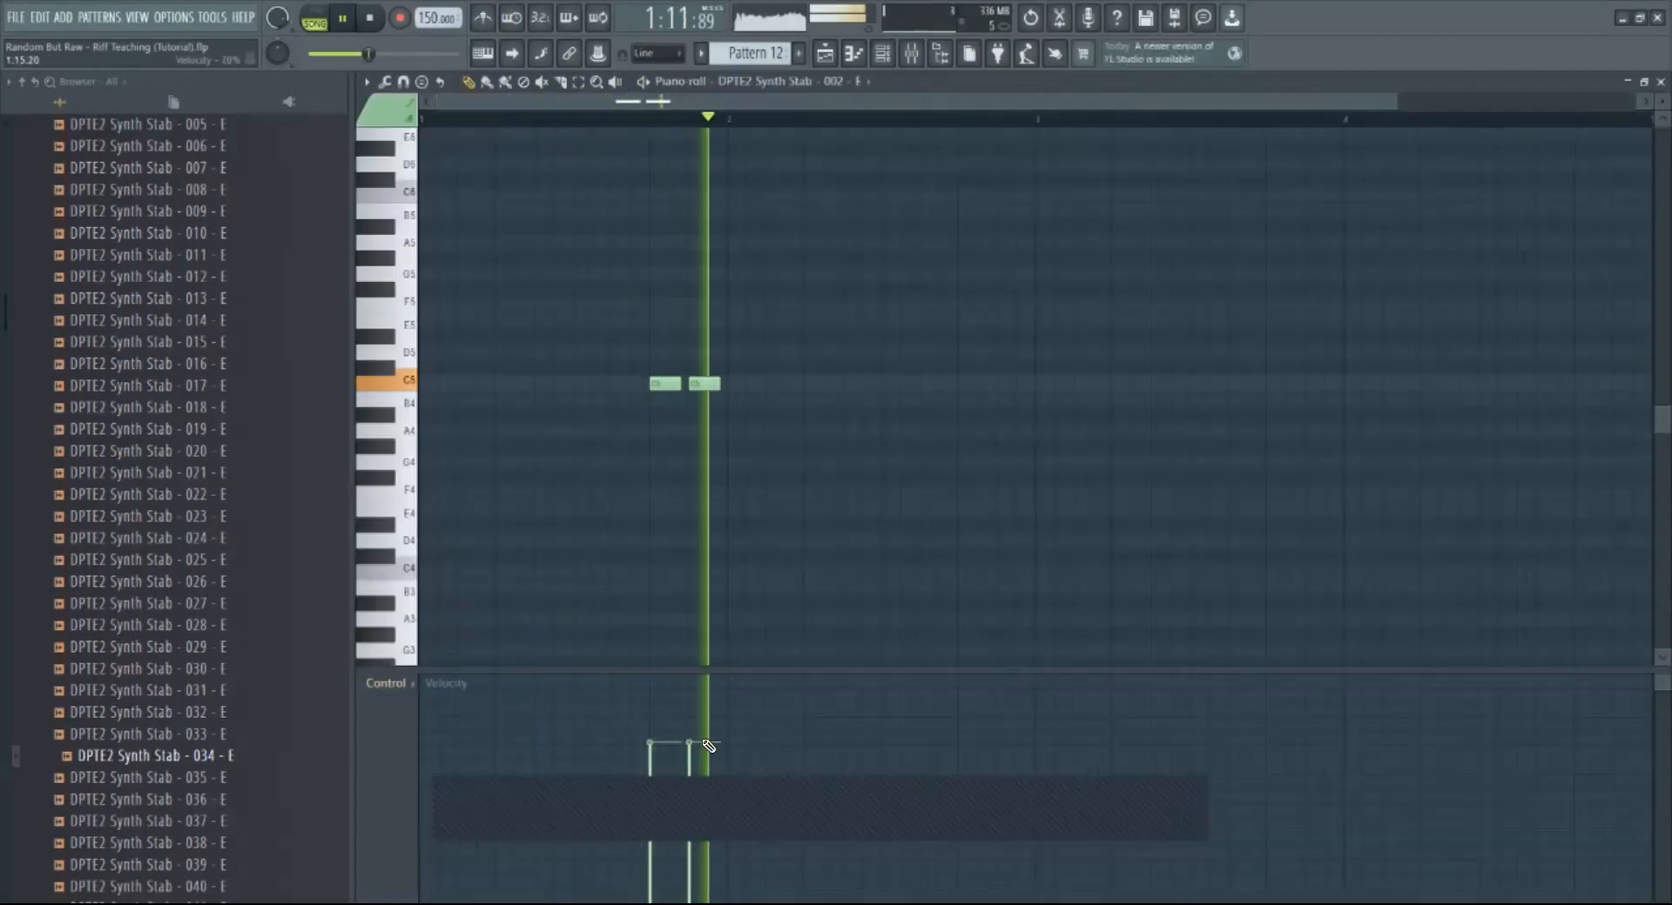
pyautogui.click(824, 53)
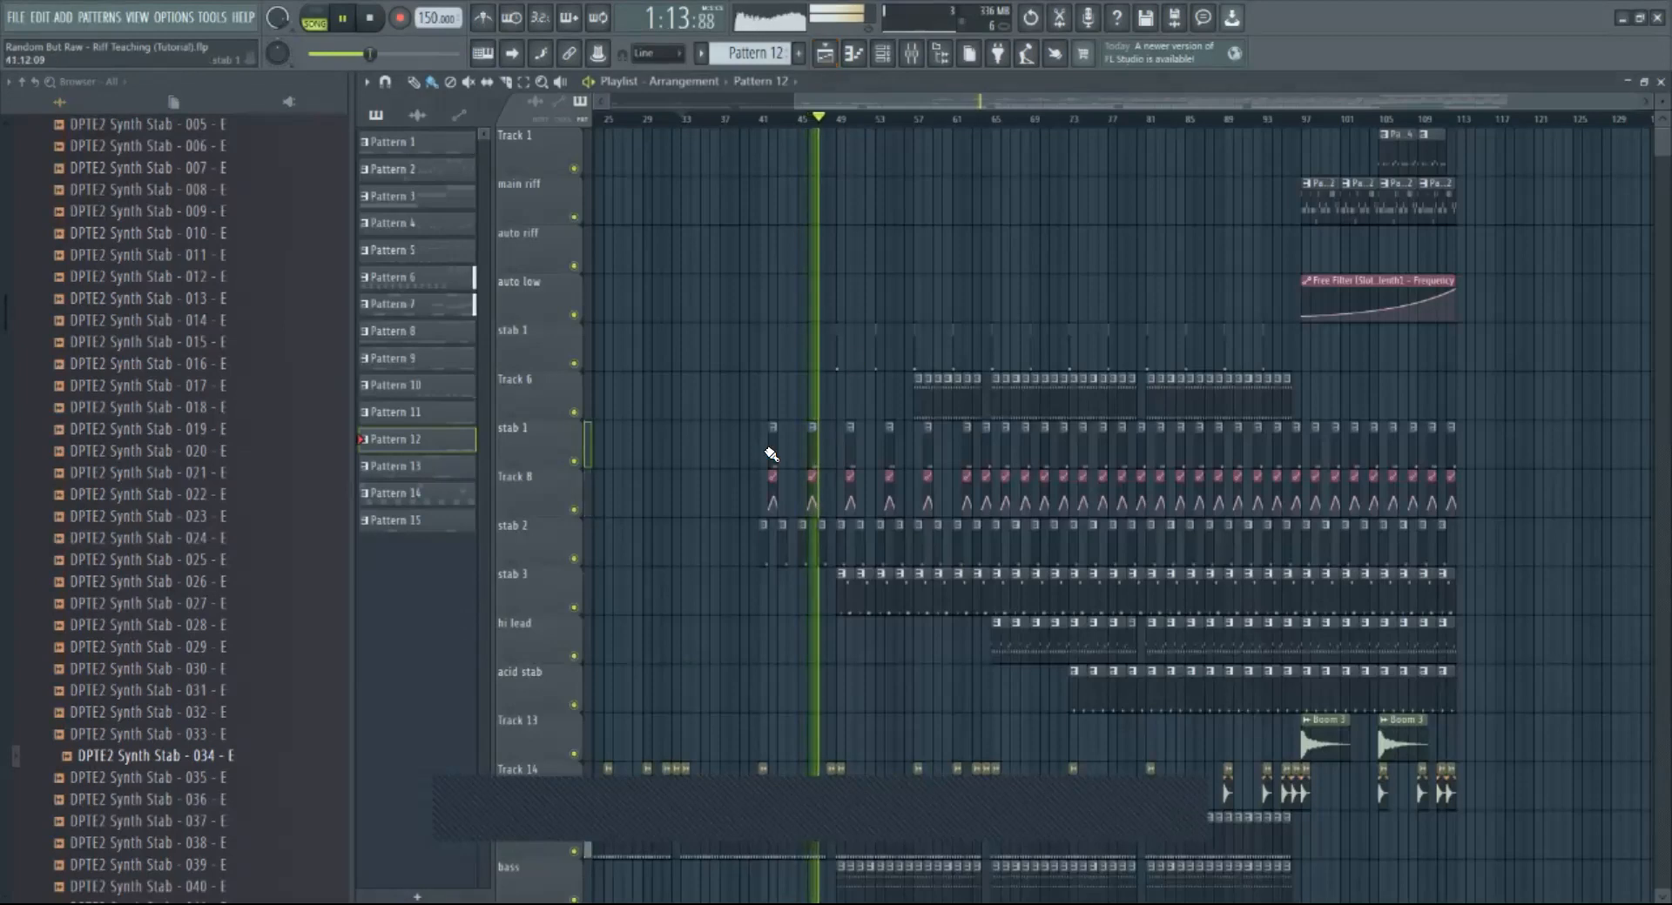
pyautogui.doubleClick(772, 460)
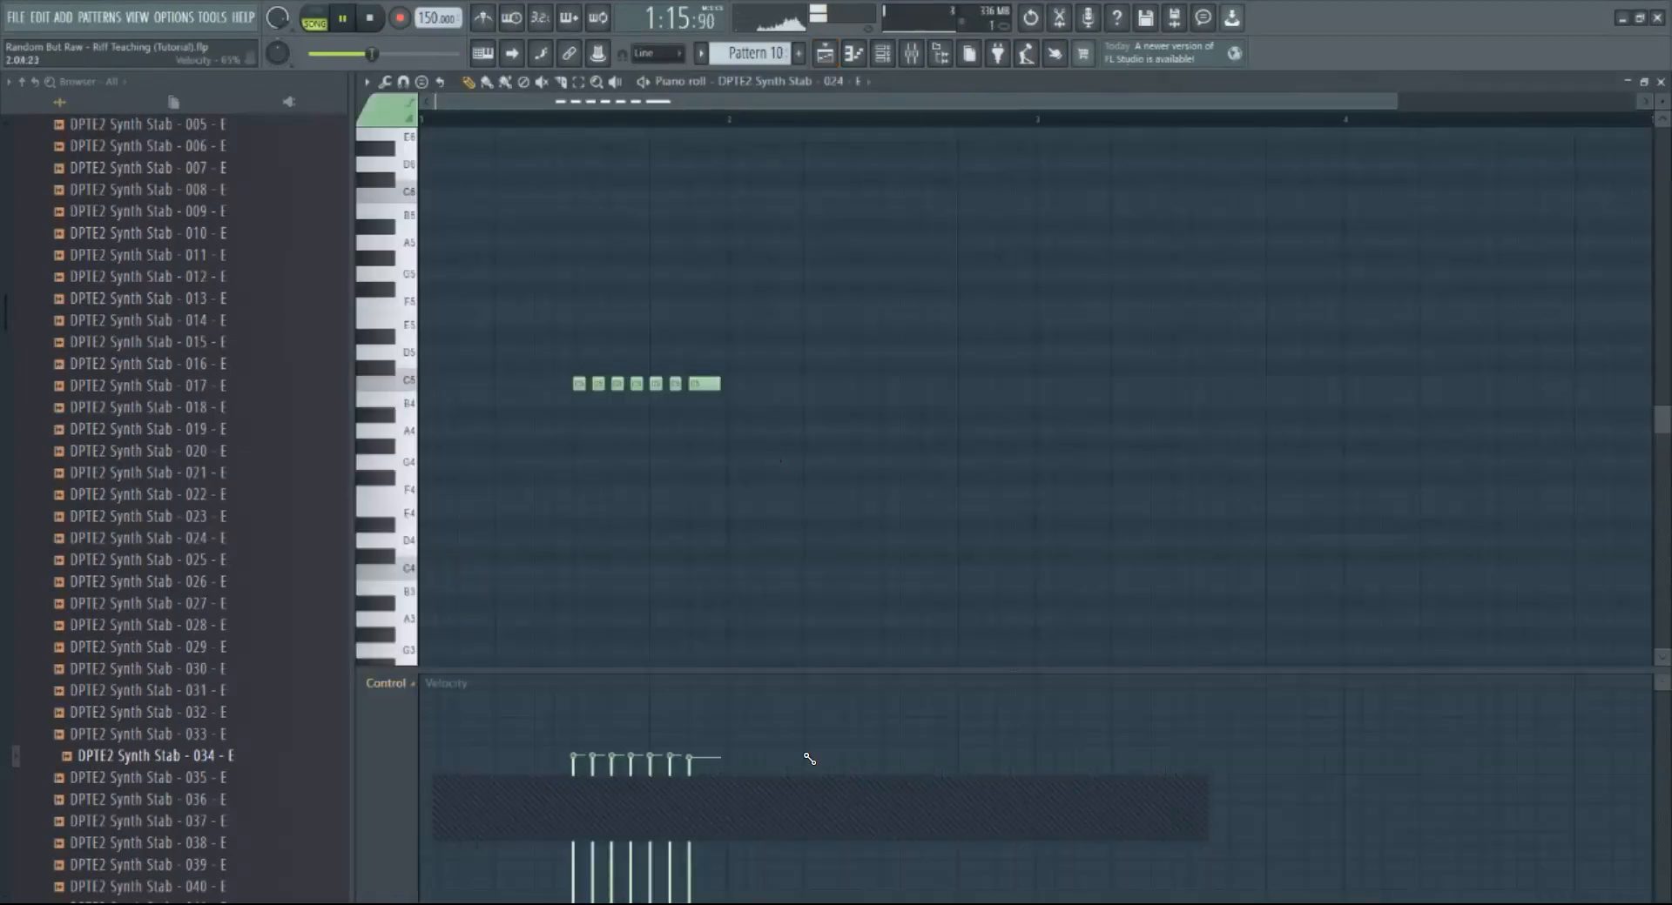
pyautogui.click(832, 57)
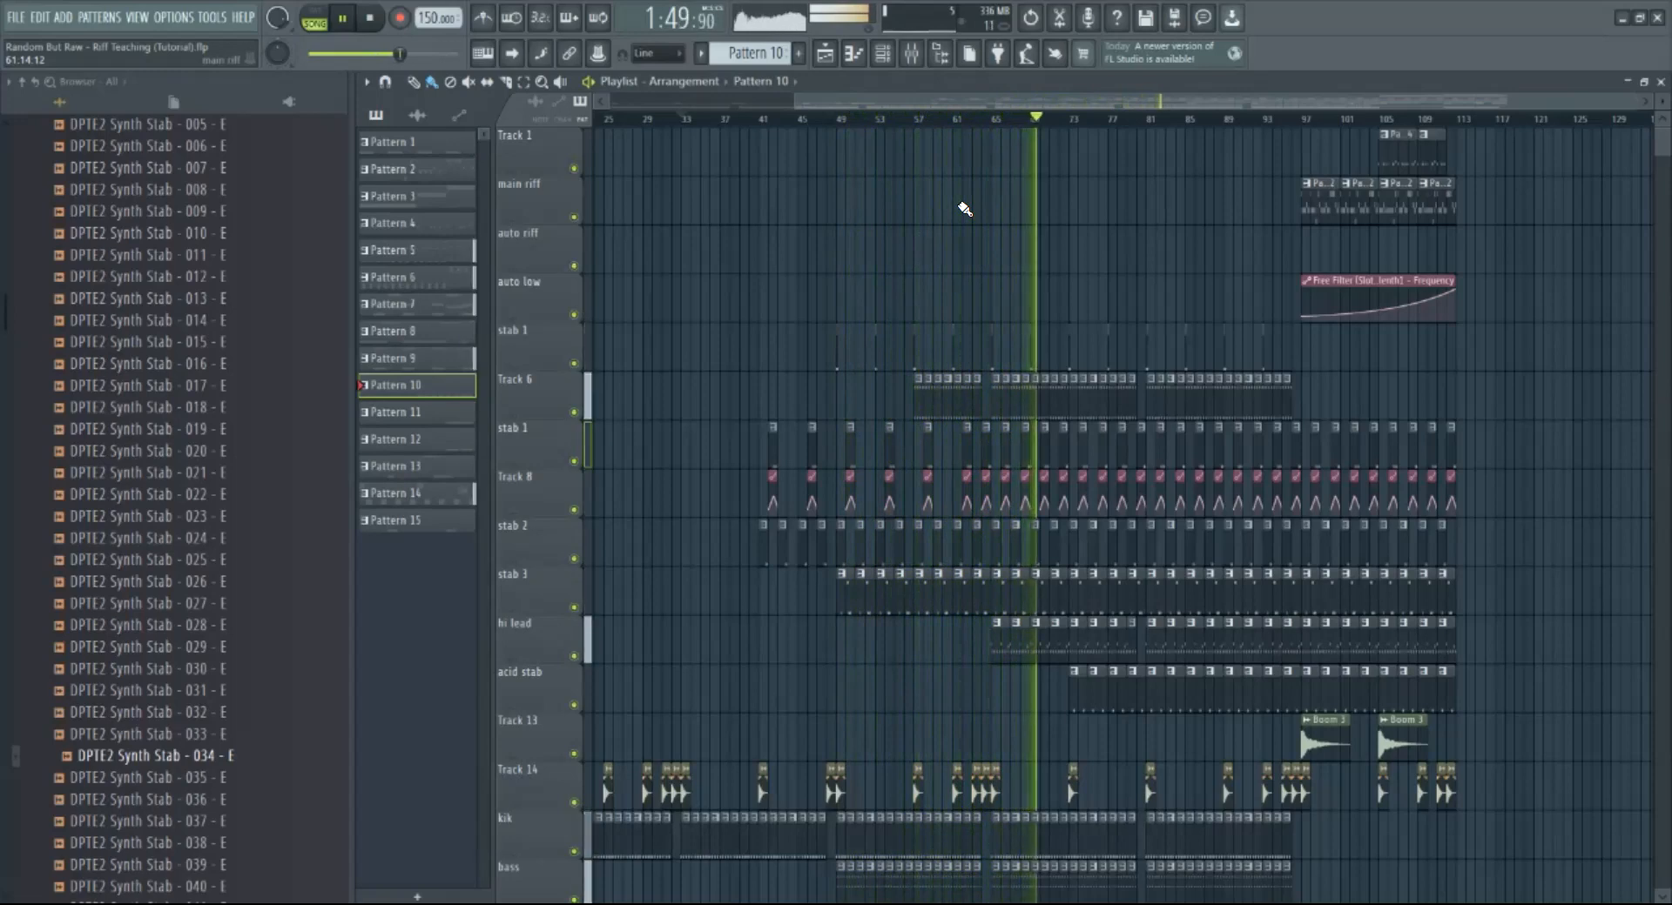
# Step: In the Sylenth1 #4 synth, set oscillator A1's octave to +2 and its detune to about 4.240, and close the plugin
pyautogui.press('F6')
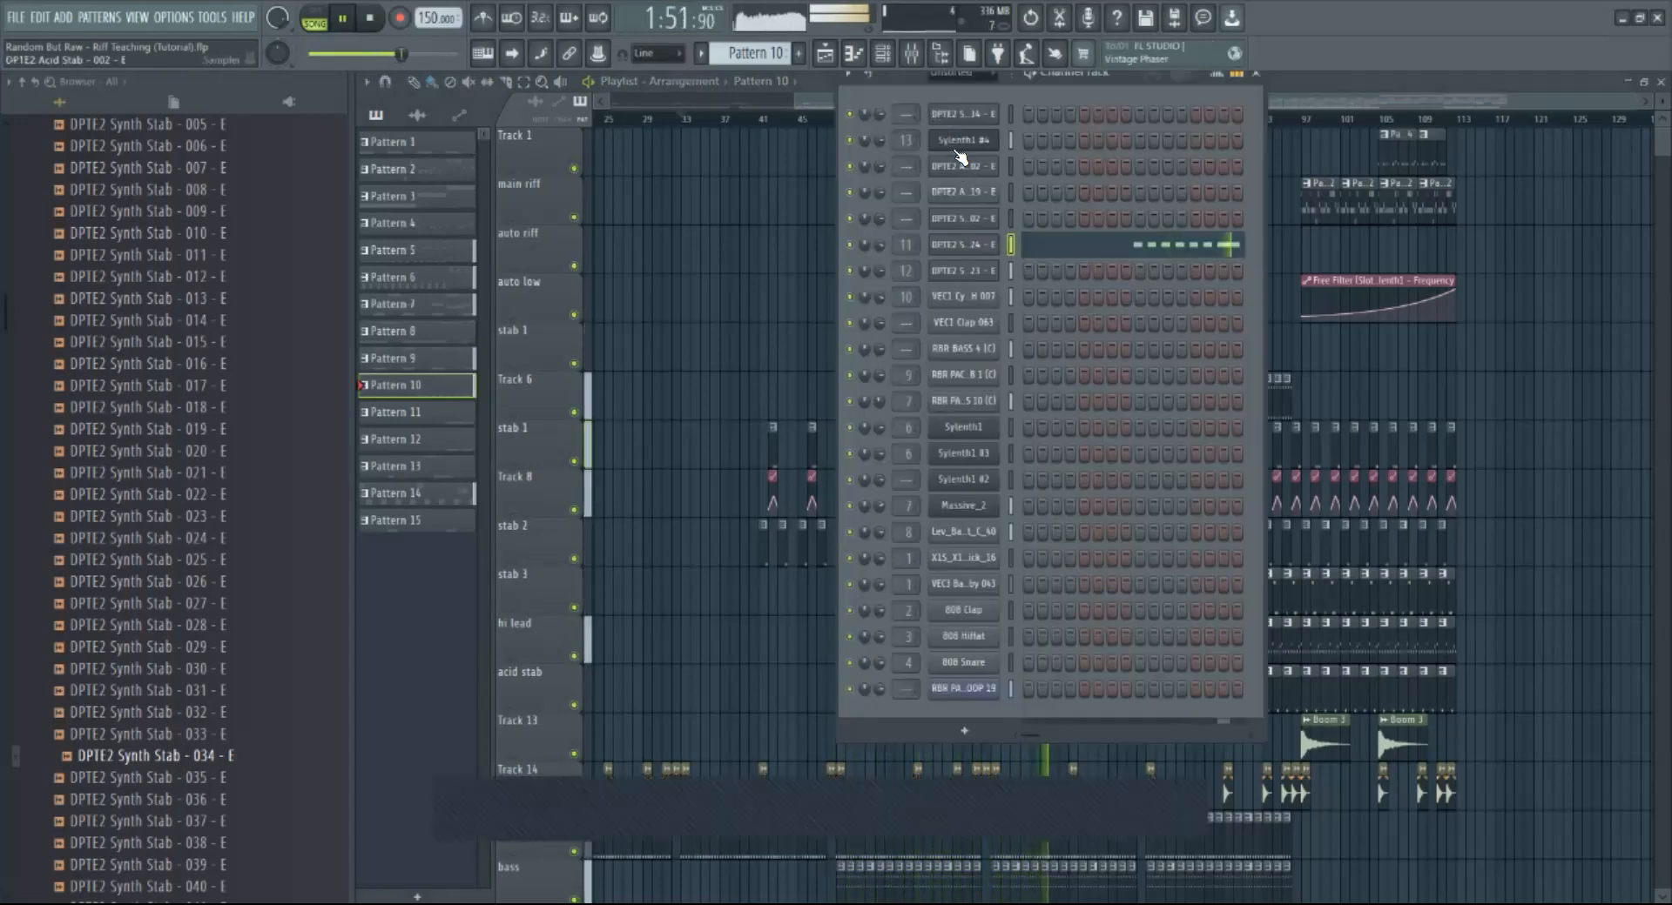
pyautogui.click(963, 139)
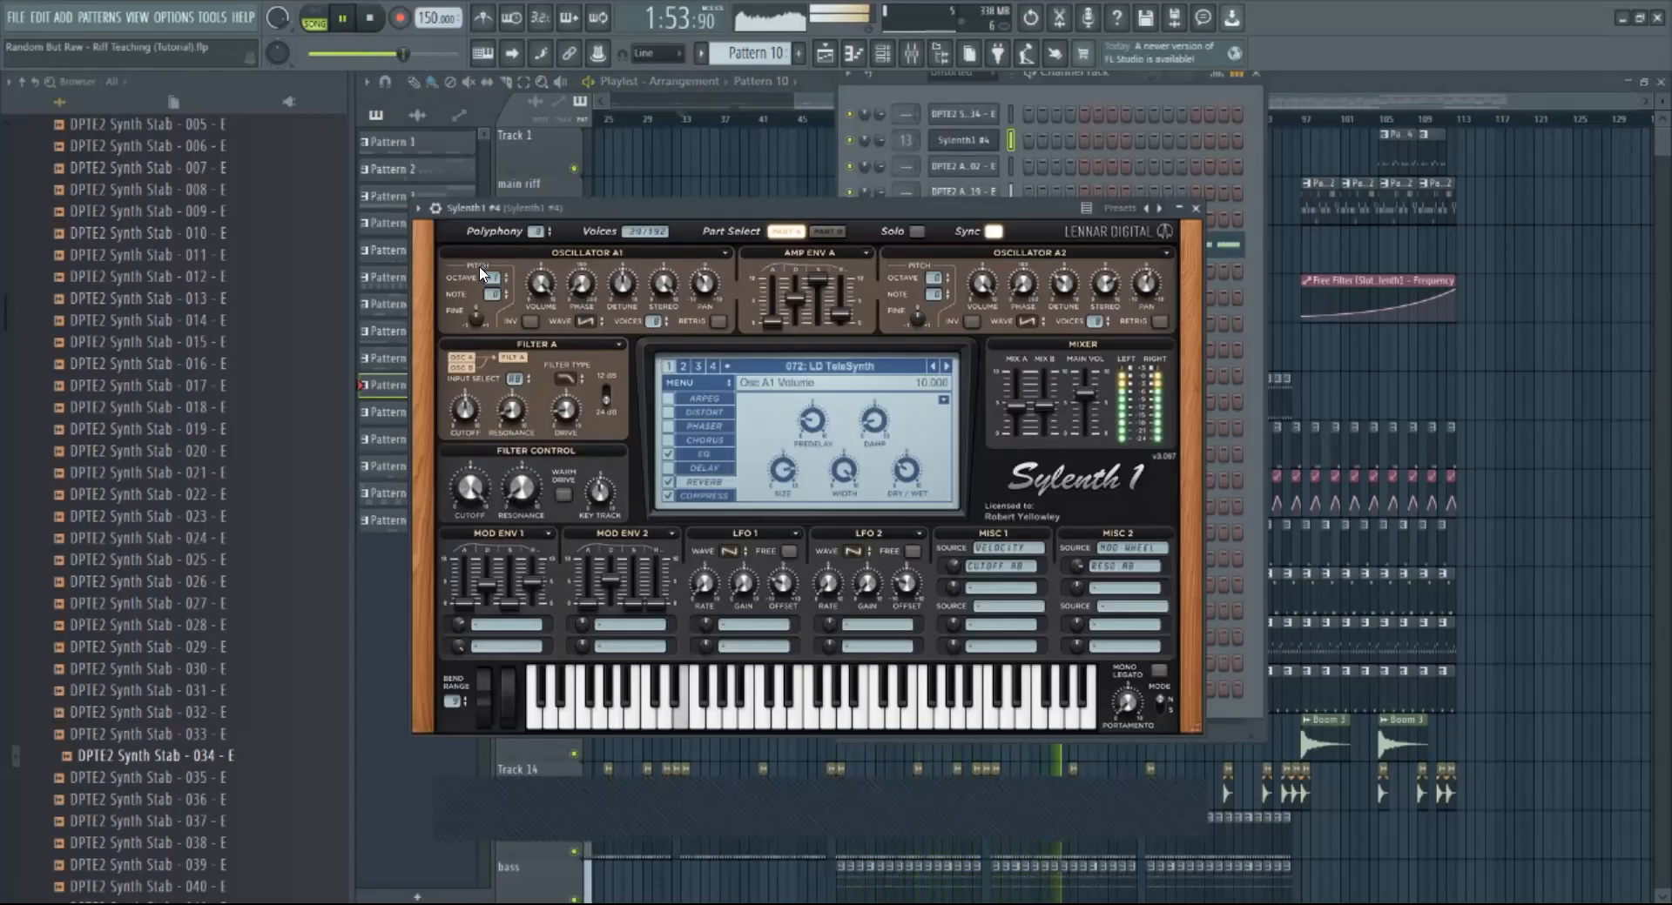
pyautogui.moveTo(508, 268); pyautogui.dragTo(501, 274)
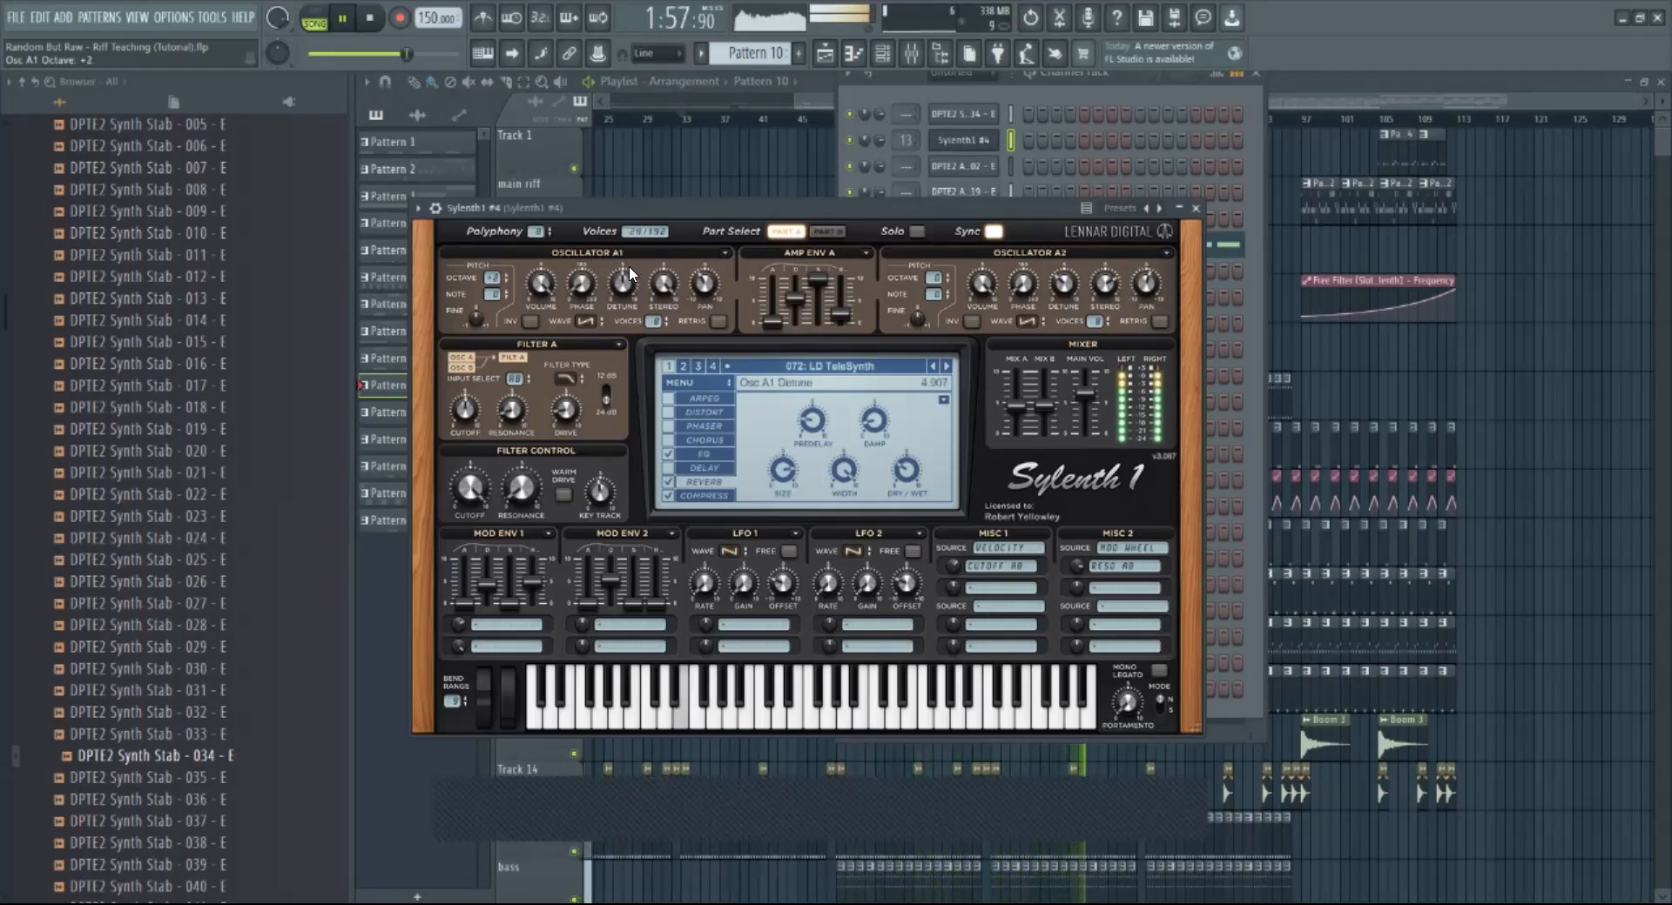
pyautogui.moveTo(636, 253); pyautogui.dragTo(612, 282)
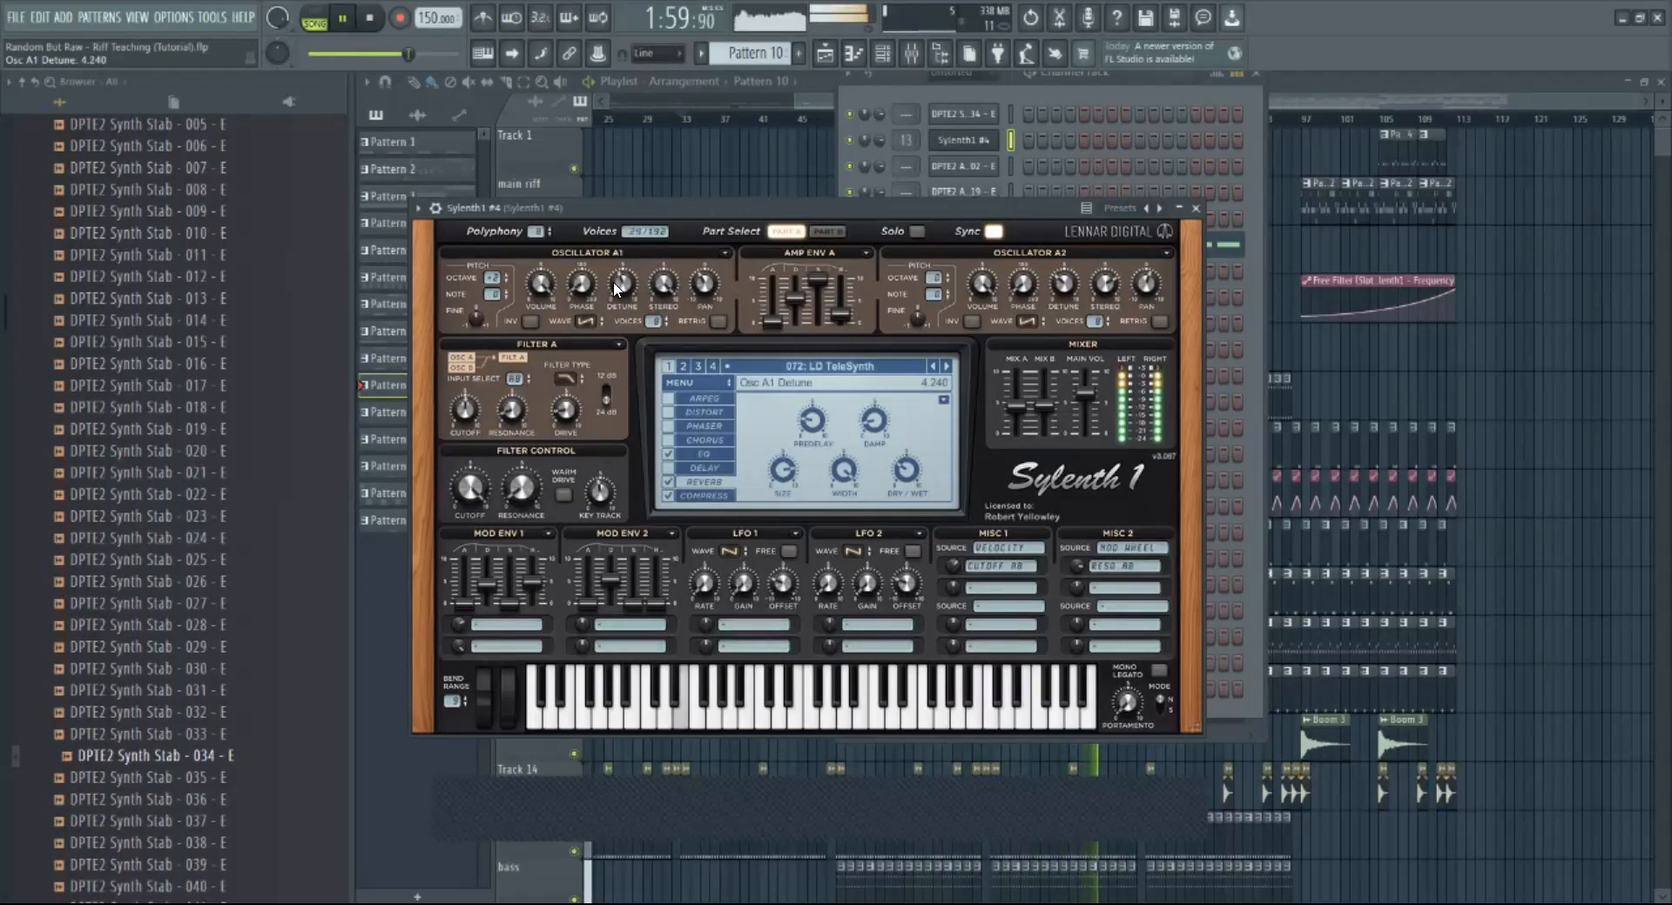
pyautogui.rightClick(726, 174)
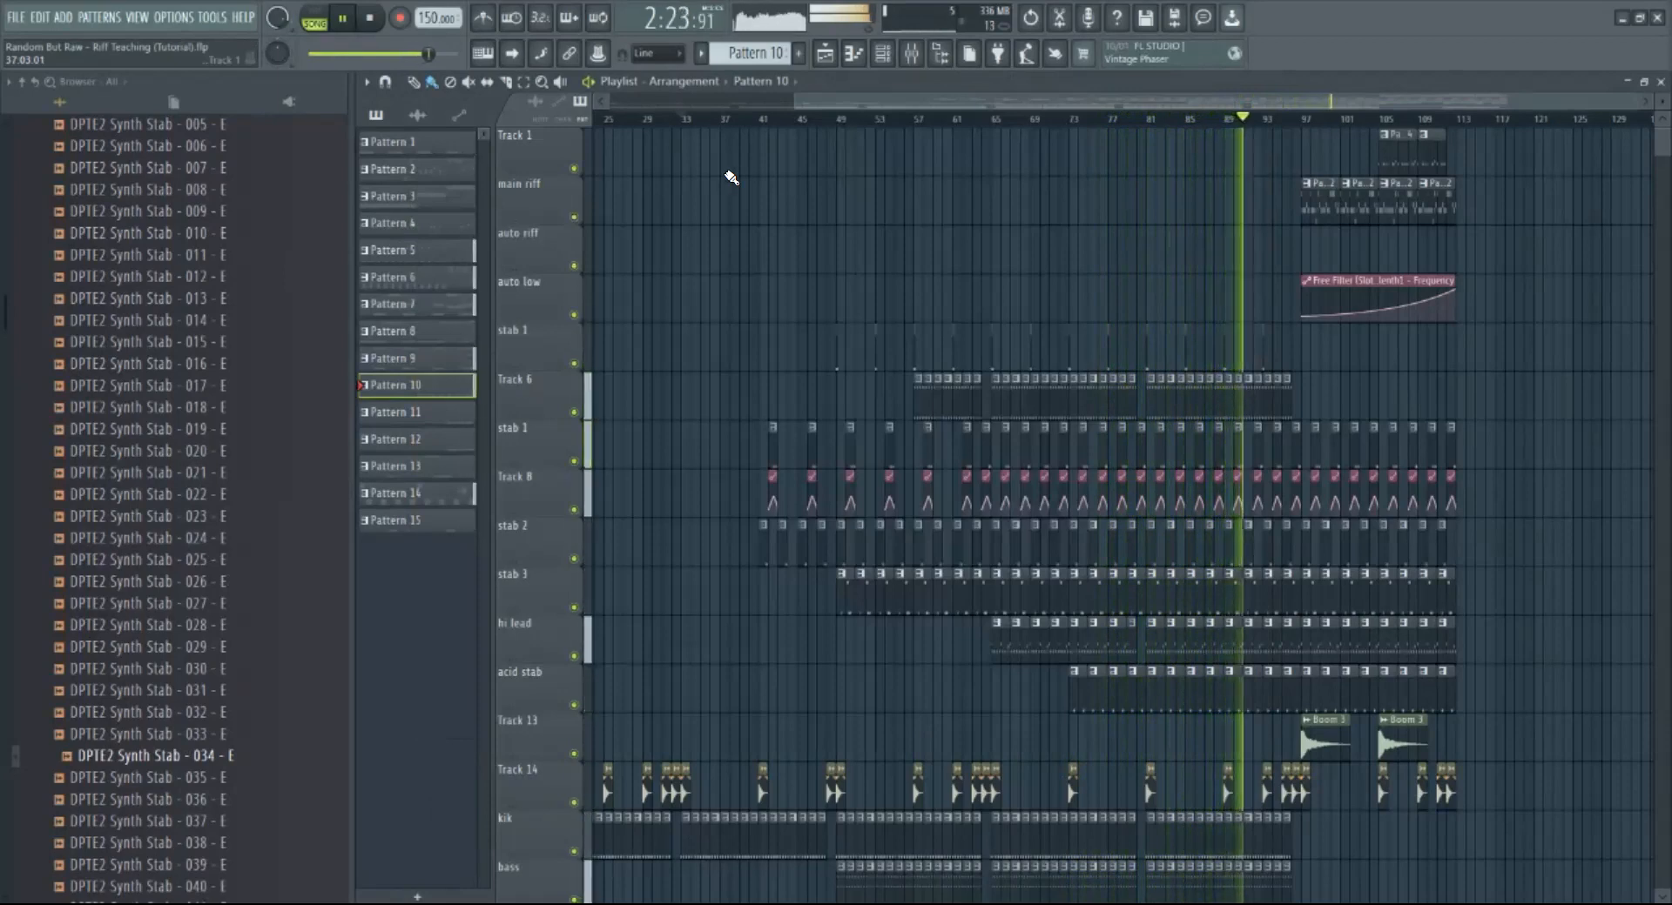
# Step: Route the Boom 3 audio clip to a free mixer track during playback and close its channel settings
pyautogui.doubleClick(1323, 721)
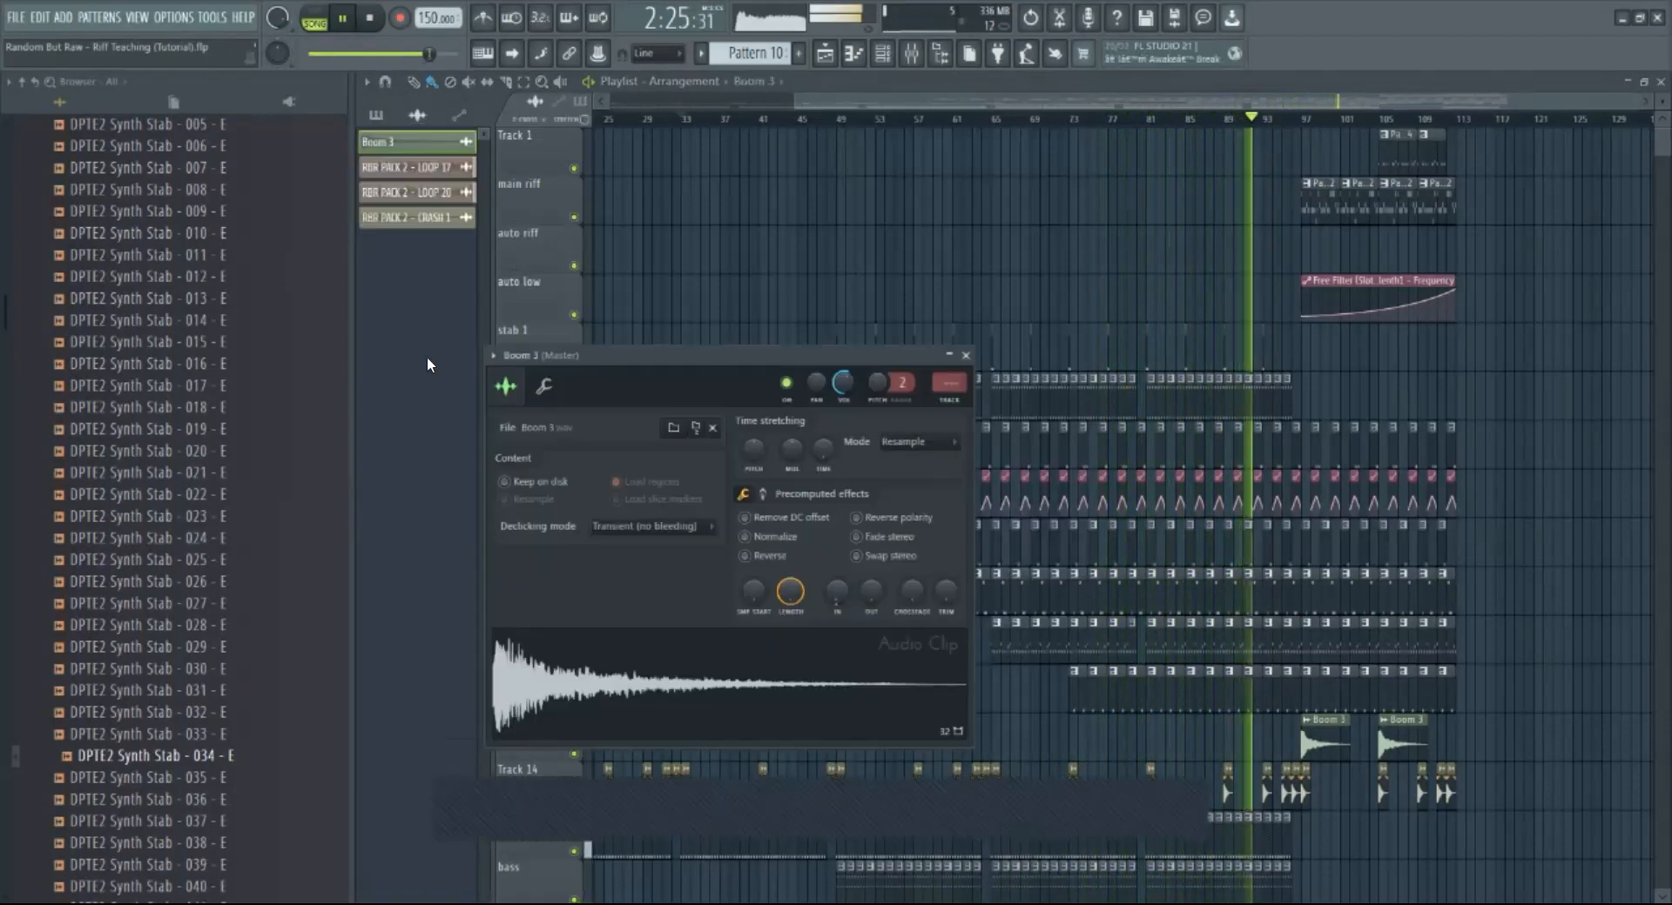
pyautogui.click(494, 356)
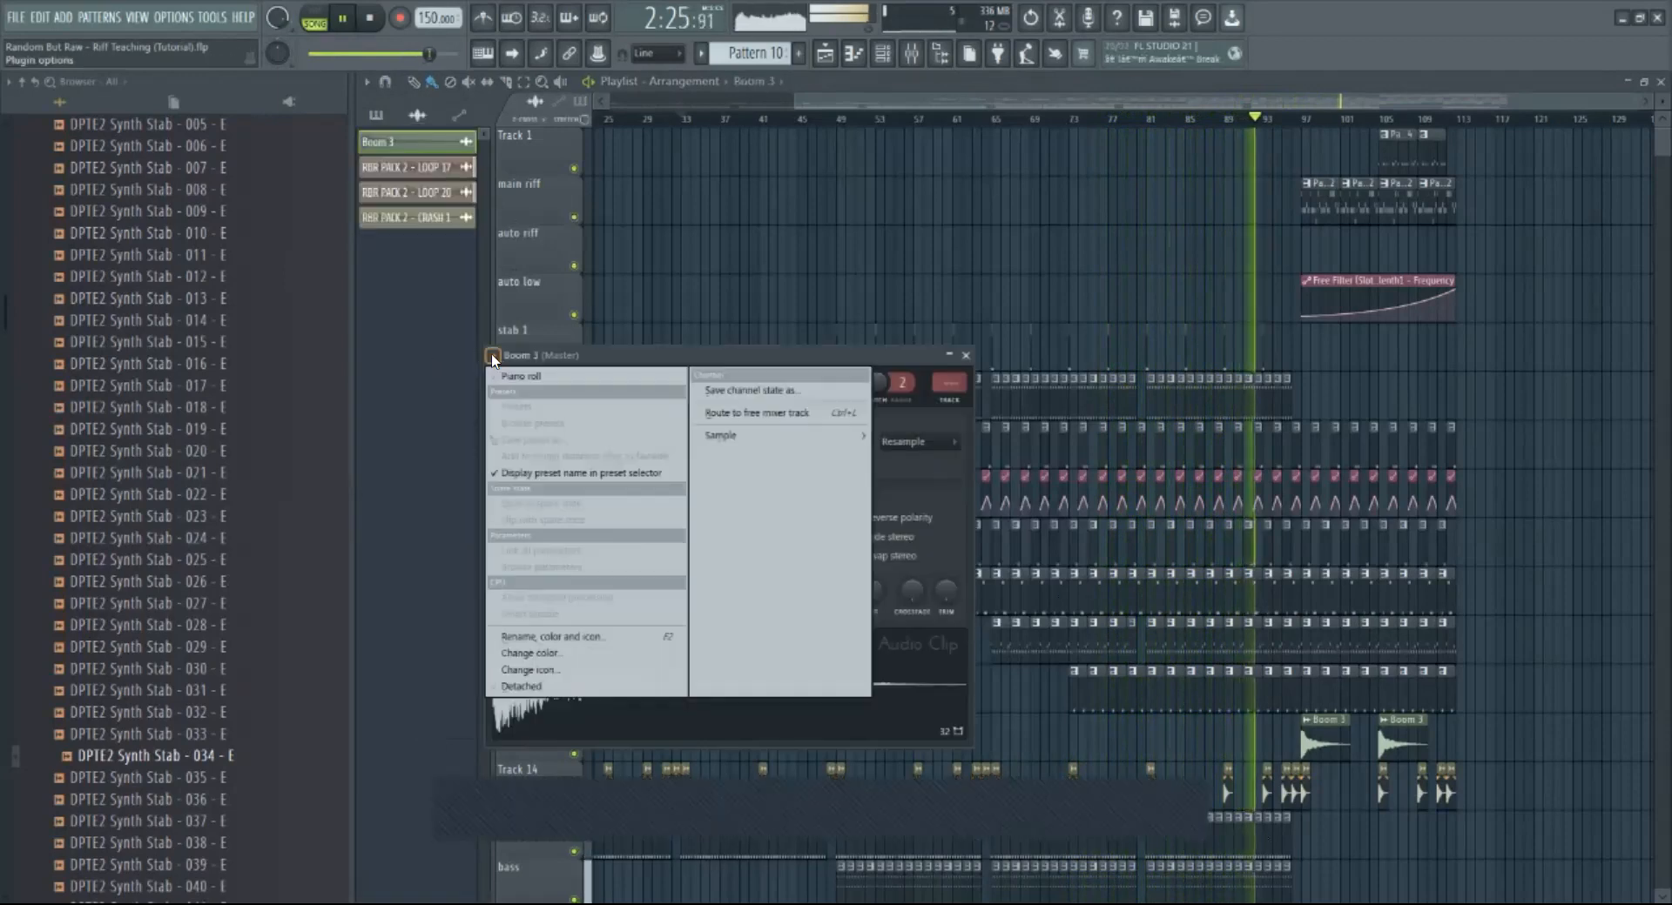
pyautogui.click(757, 413)
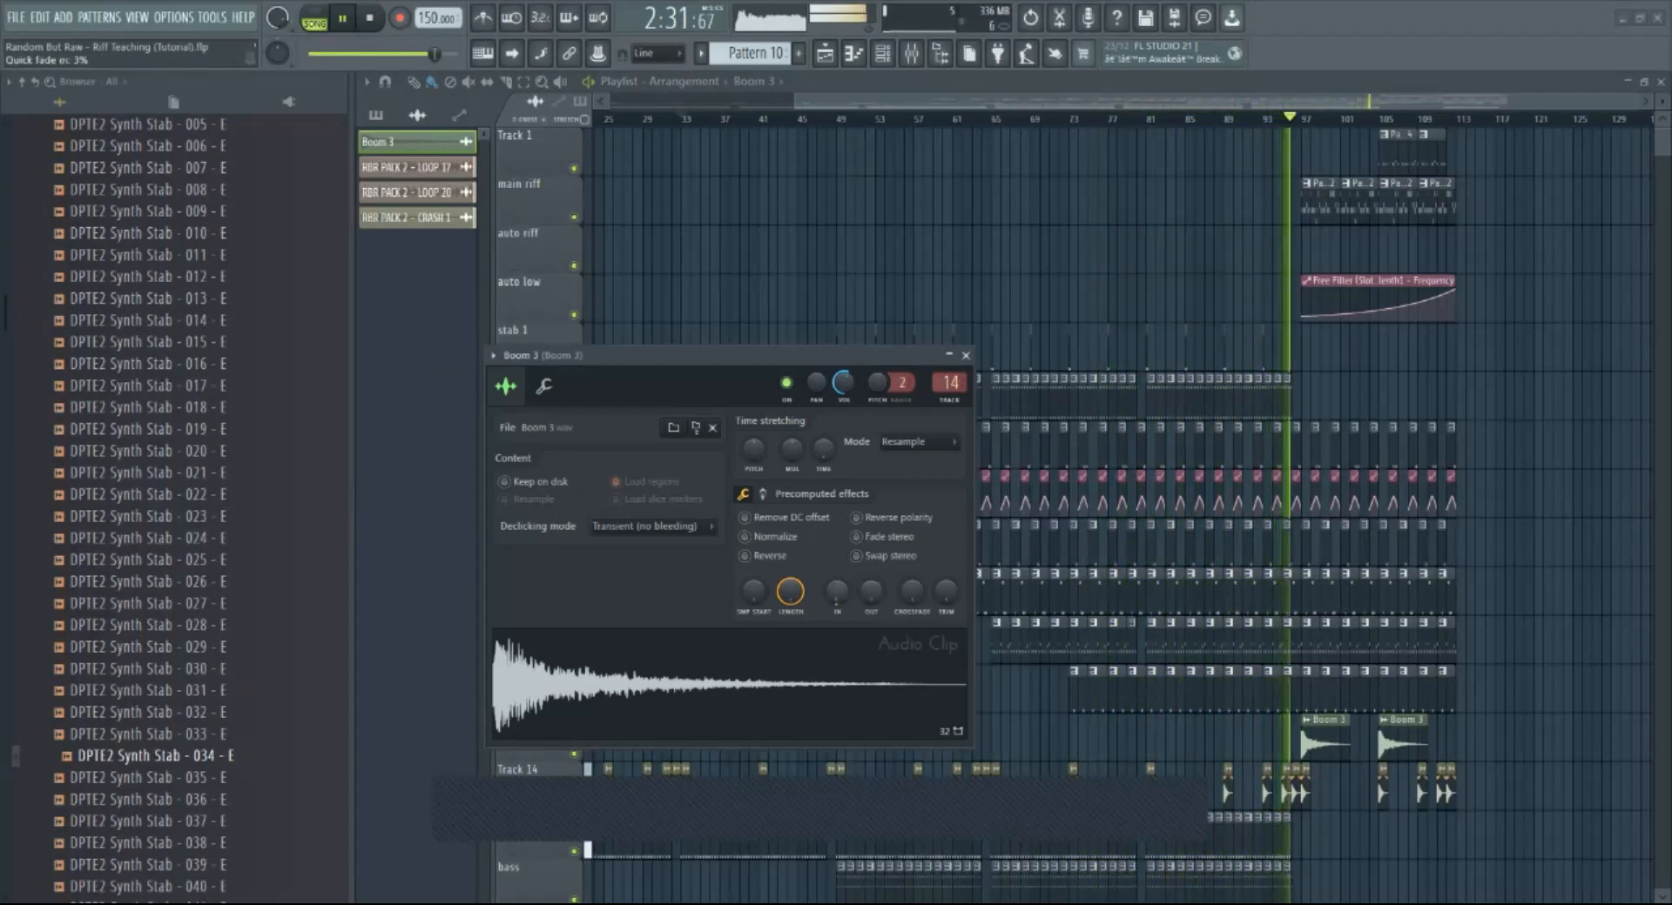
pyautogui.click(966, 355)
# Step: Replay the arrangement from about bar 80 to review the transition into the main riff, and stop playback
pyautogui.moveTo(1127, 102); pyautogui.dragTo(1245, 104)
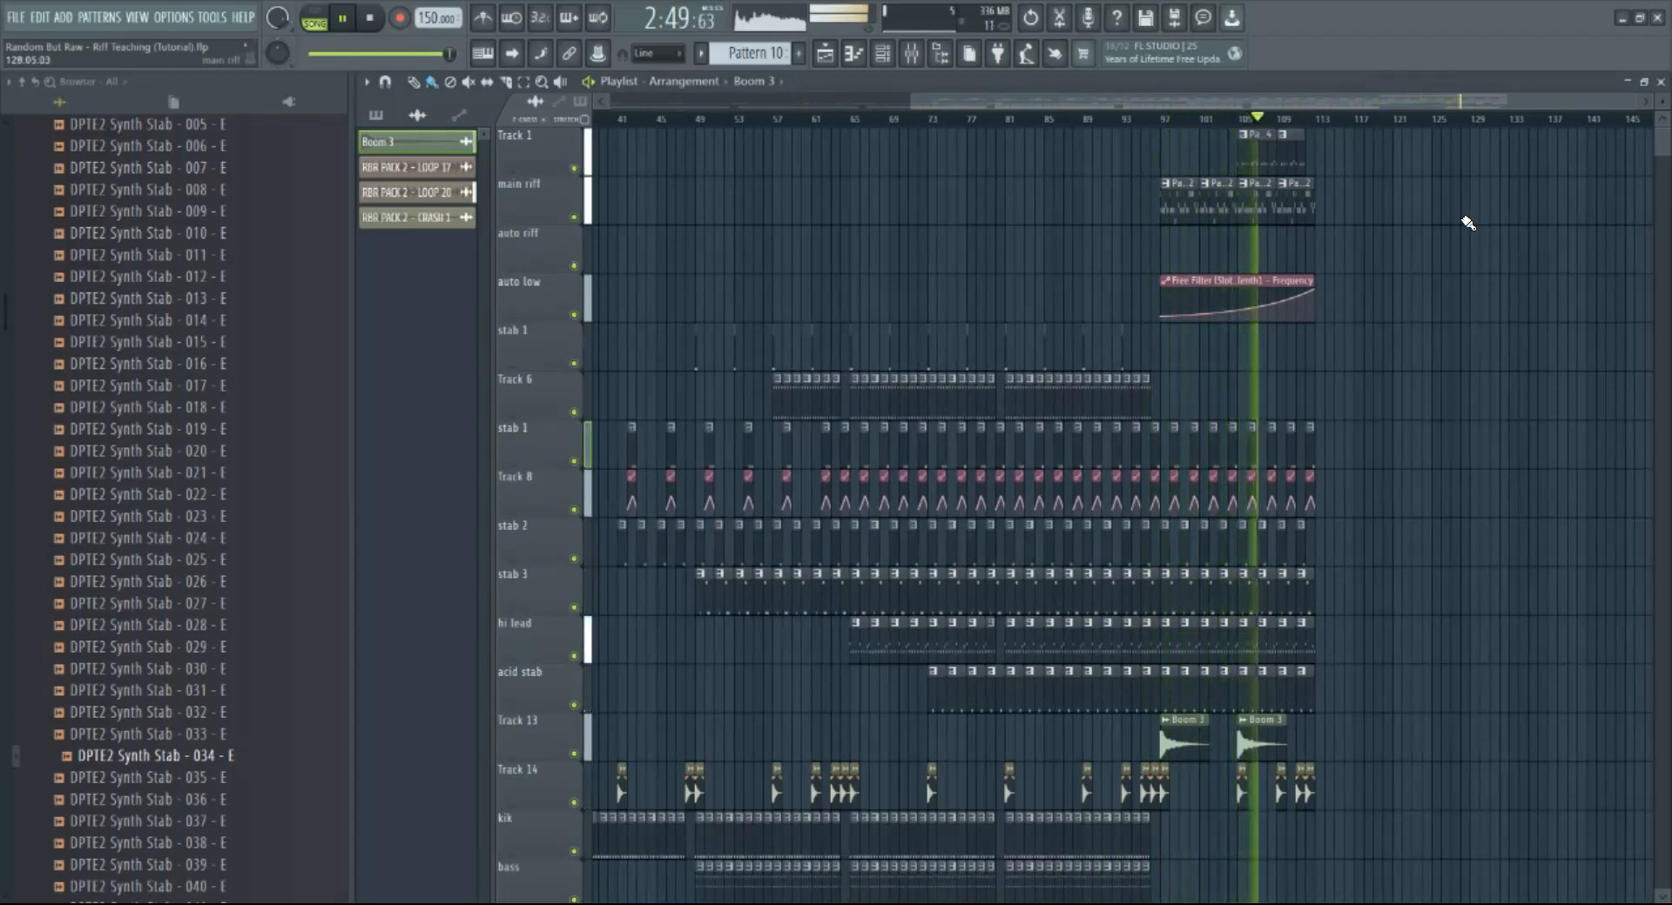
pyautogui.moveTo(1295, 101); pyautogui.dragTo(1345, 100)
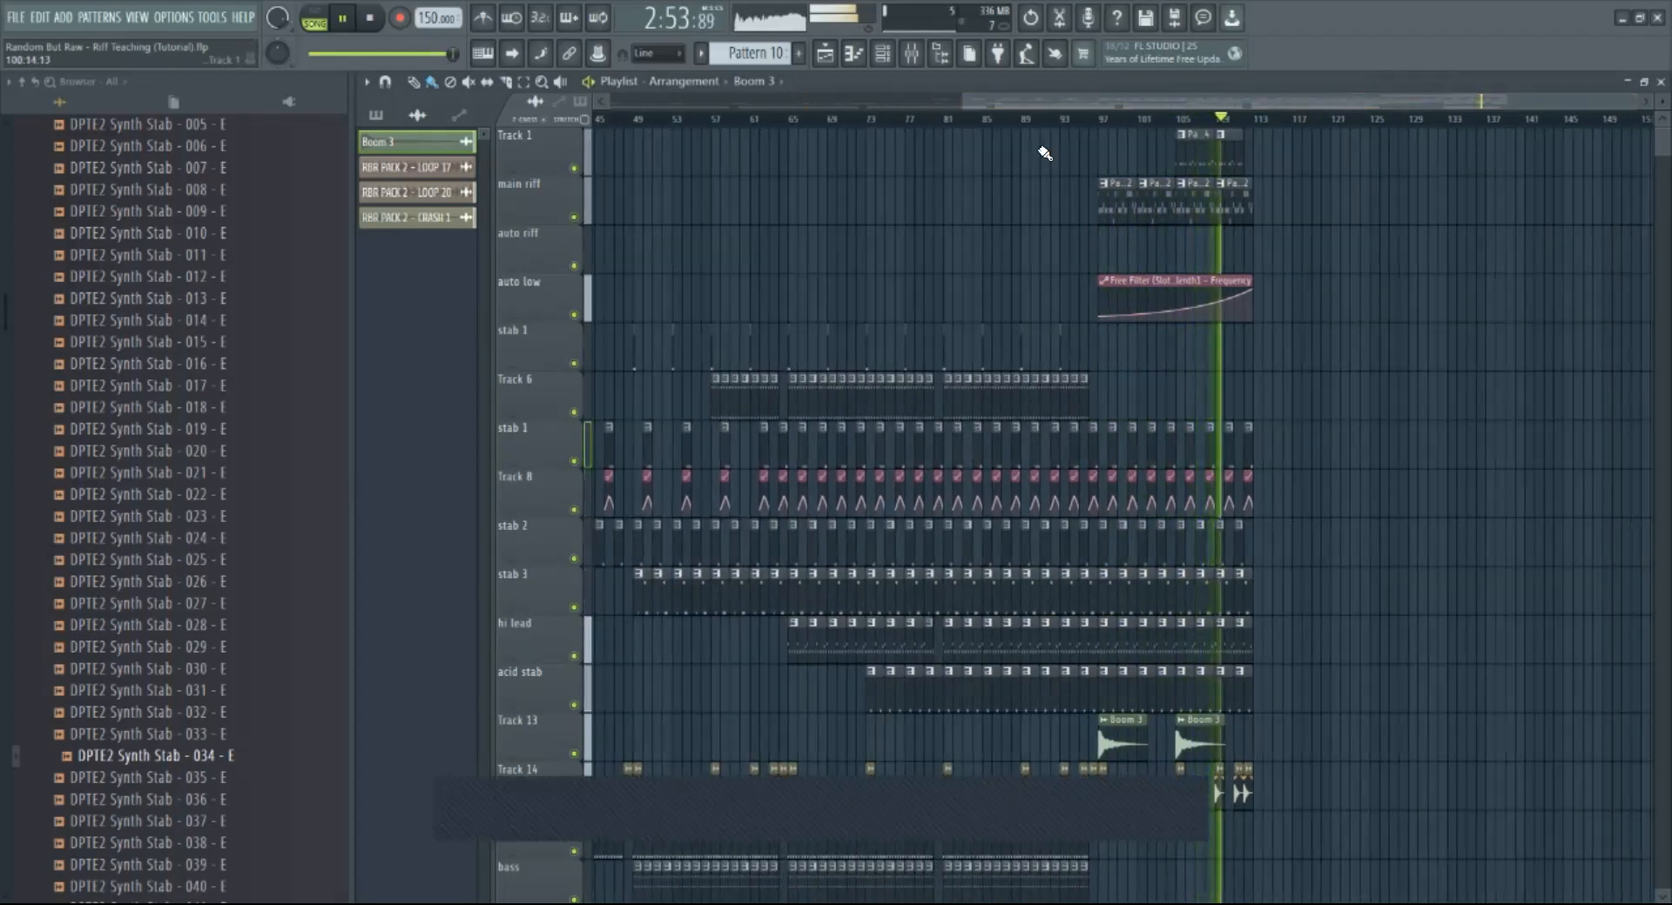
pyautogui.click(938, 123)
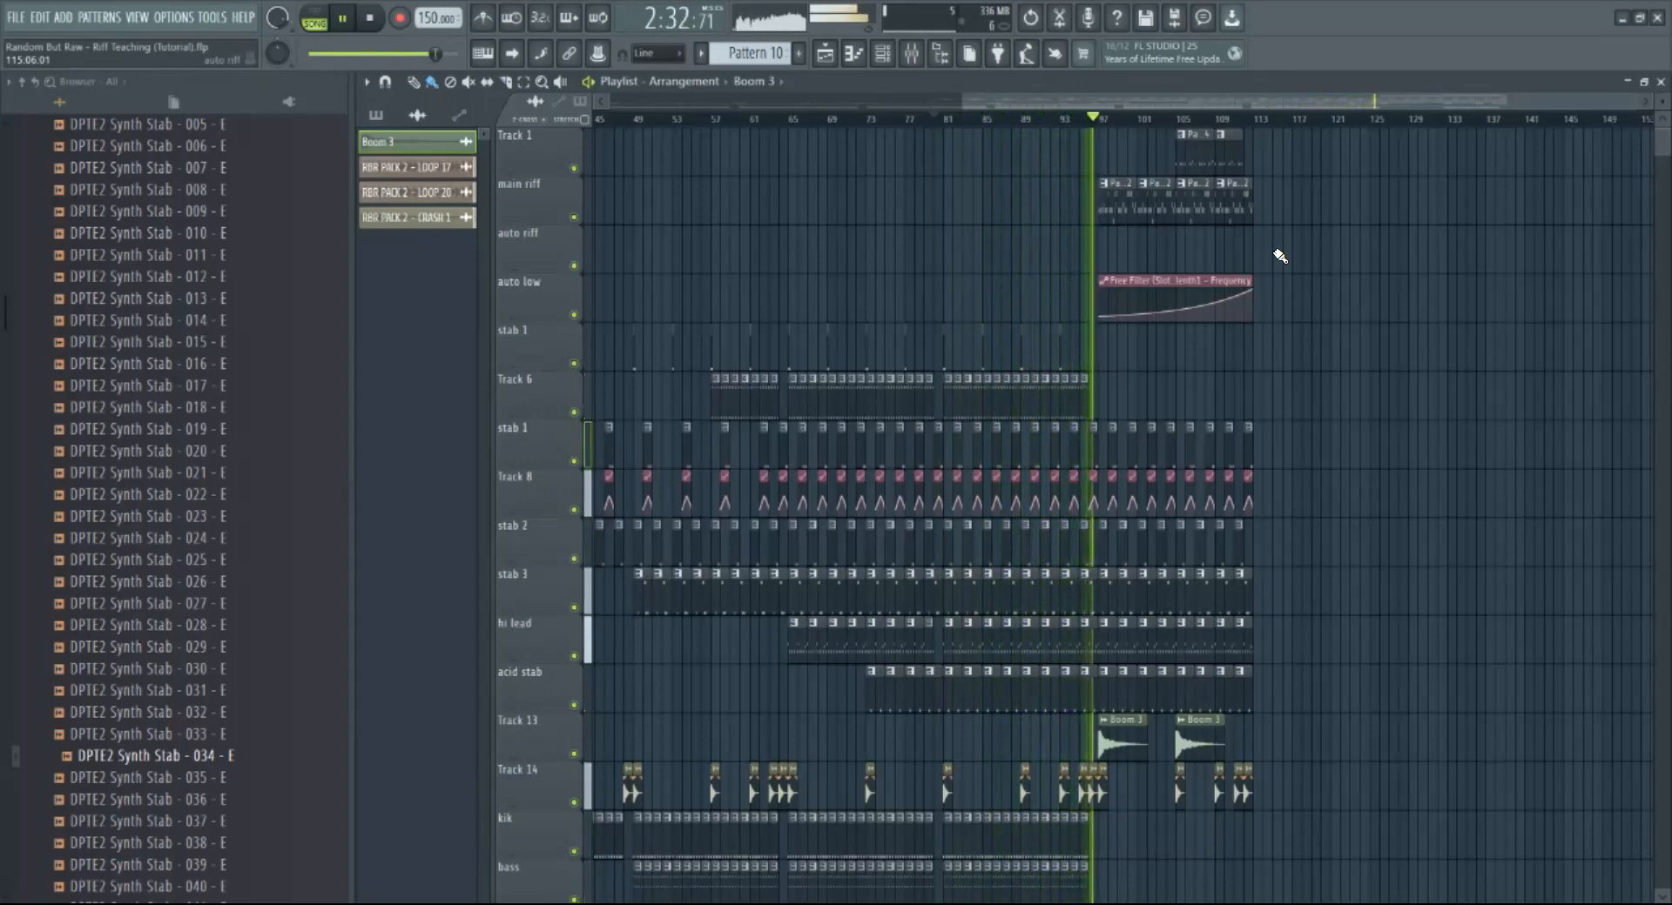
pyautogui.press('space')
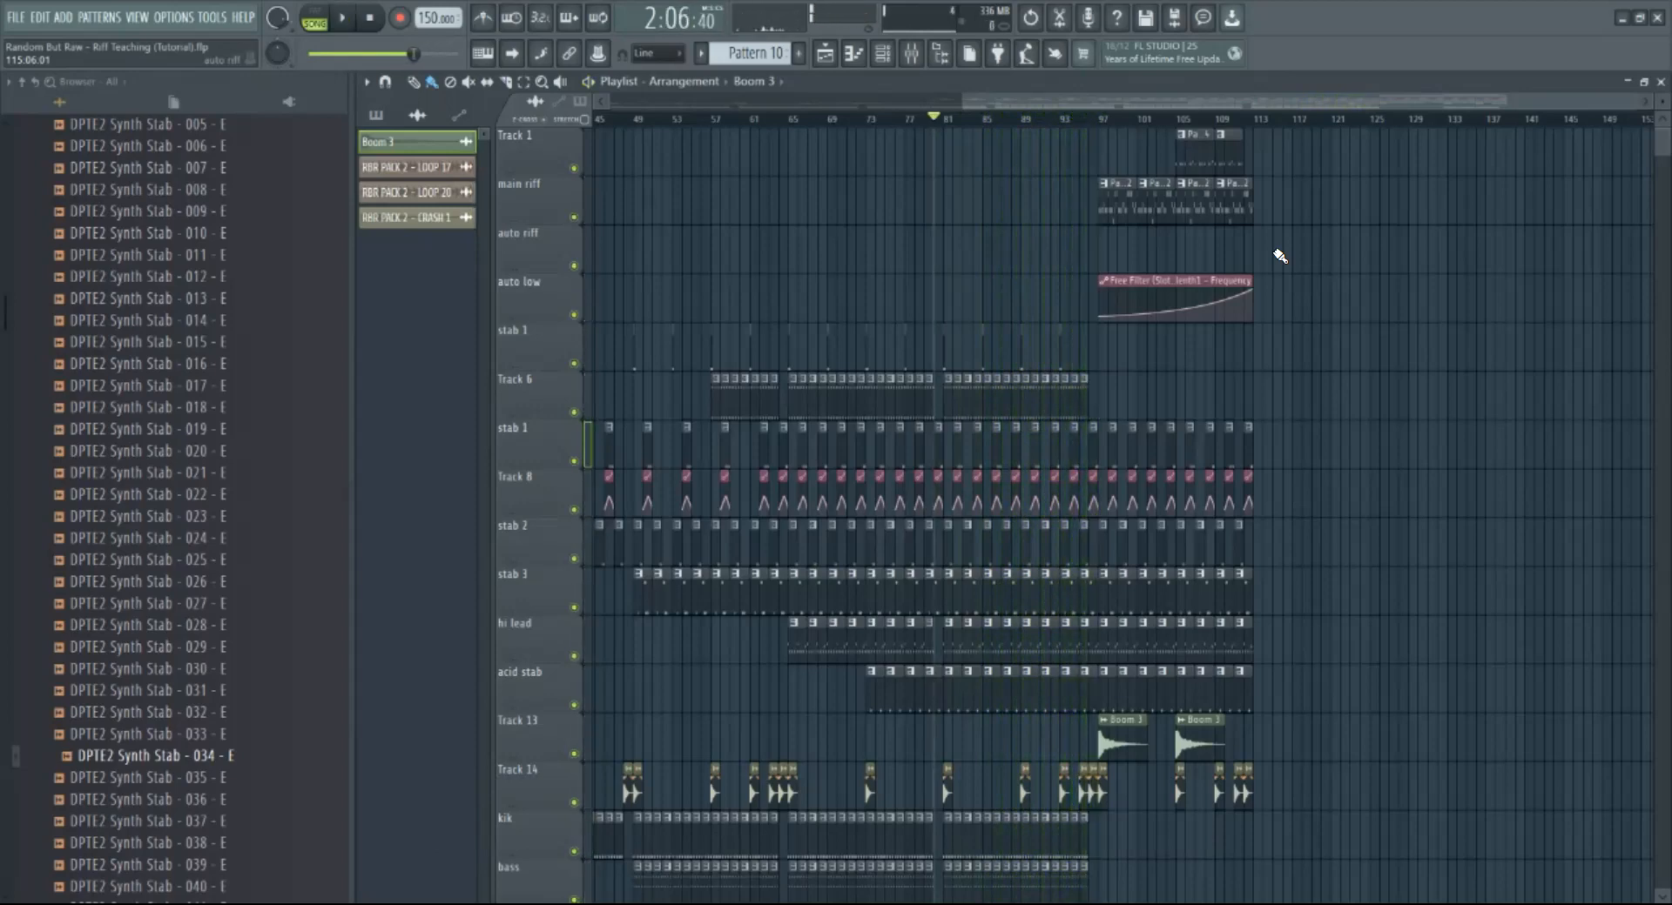